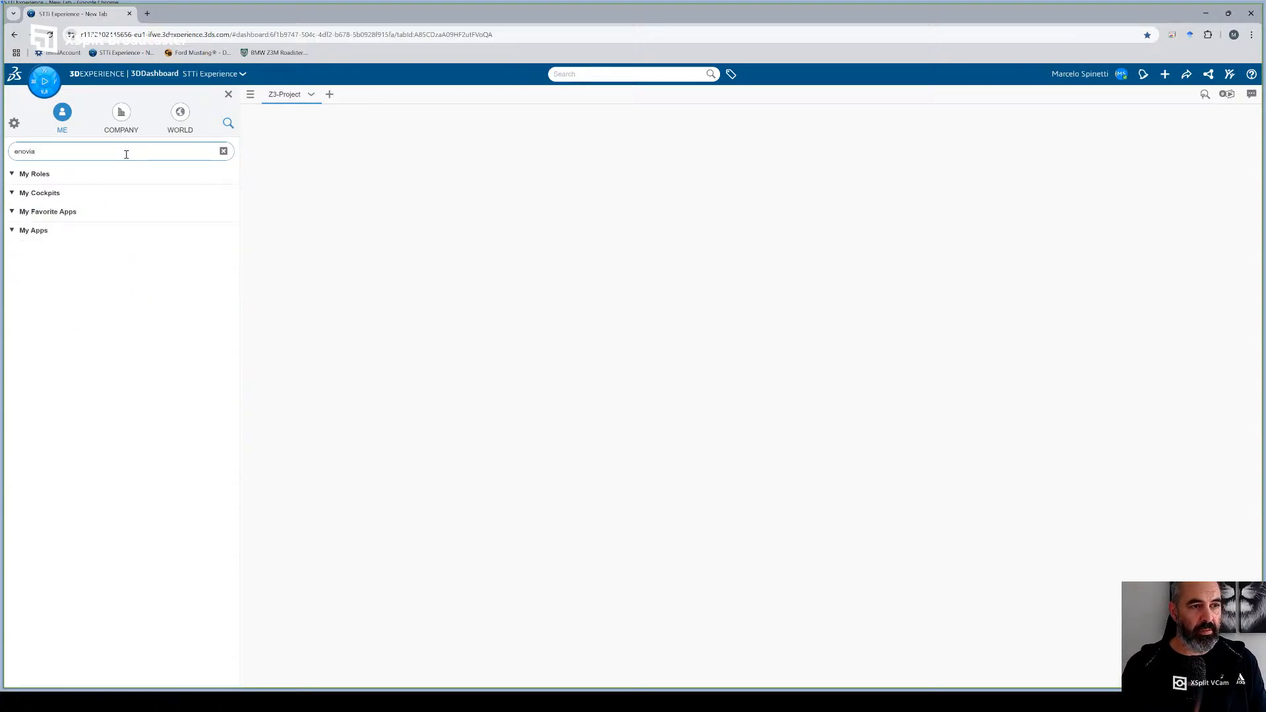
- Clear the app search, browse the full app list, and filter it by "collab" to examine the collaboration roles and apps
{"action": "left_click", "coordinate": [224, 151]}
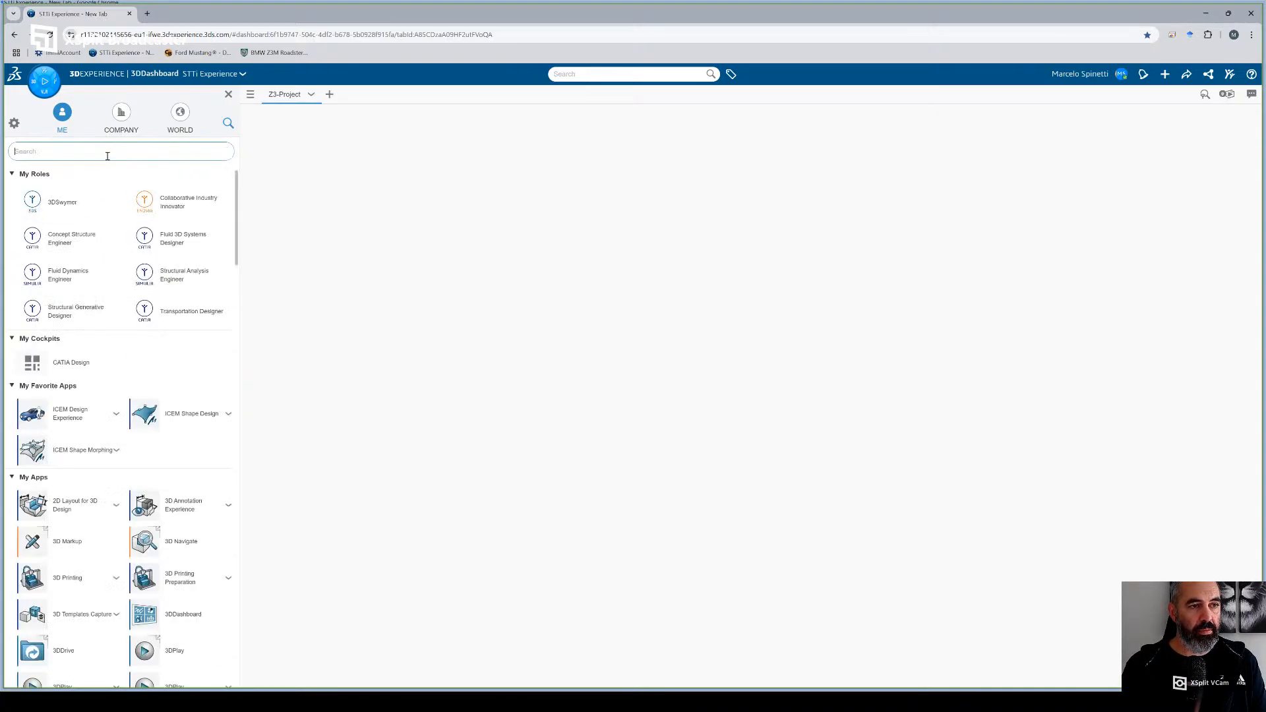
{"action": "scroll", "coordinate": [86, 503], "scroll_direction": "down", "scroll_amount": 15}
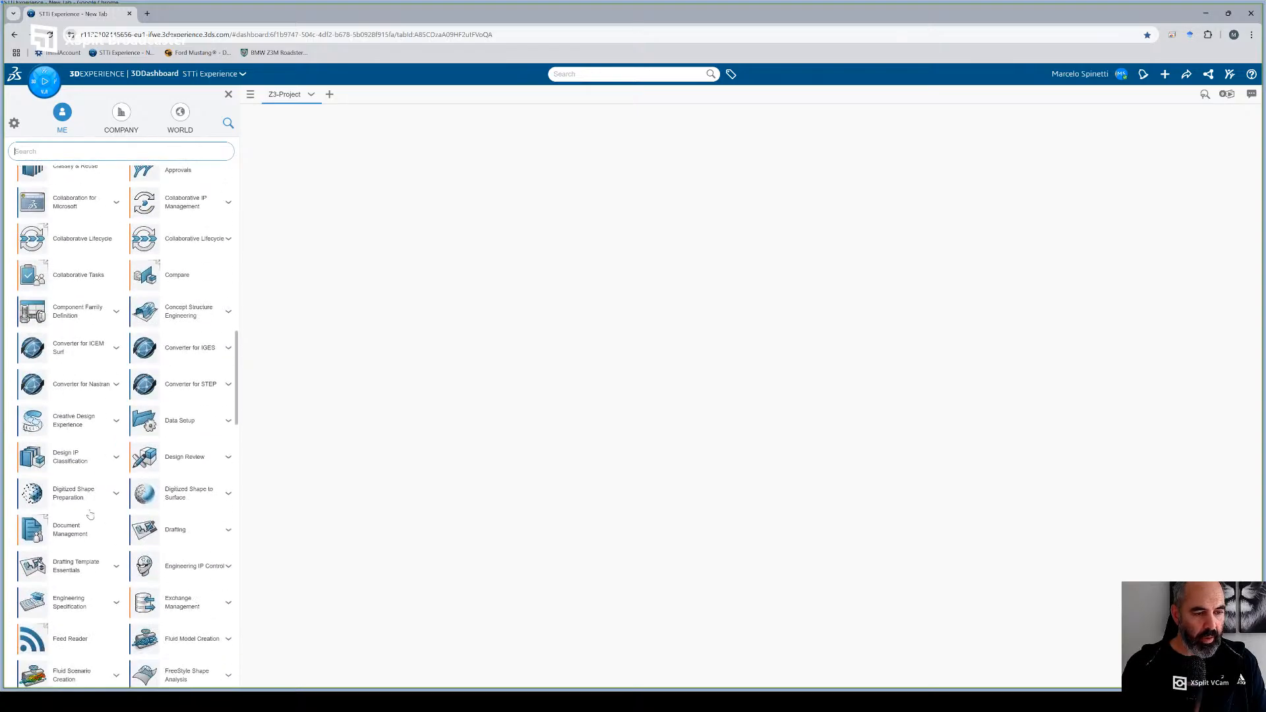
{"action": "scroll", "coordinate": [112, 403], "scroll_direction": "up", "scroll_amount": 2}
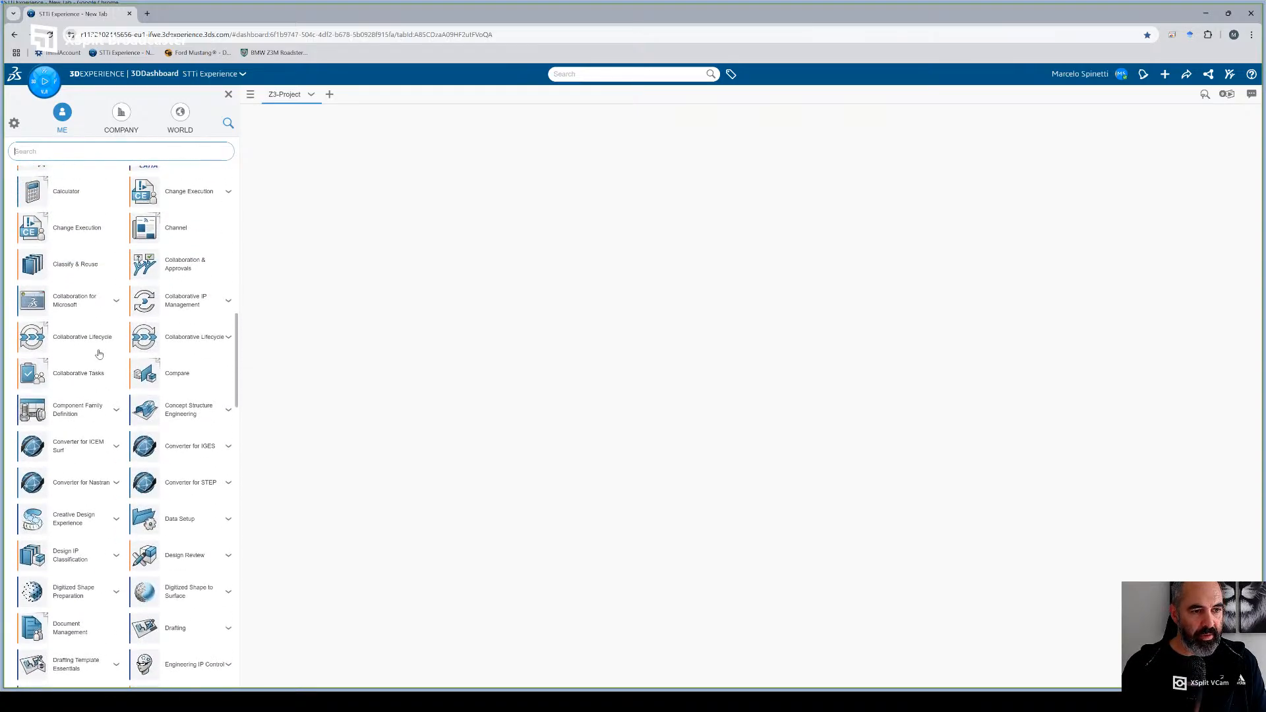
{"action": "scroll", "coordinate": [92, 344], "scroll_direction": "up", "scroll_amount": 12}
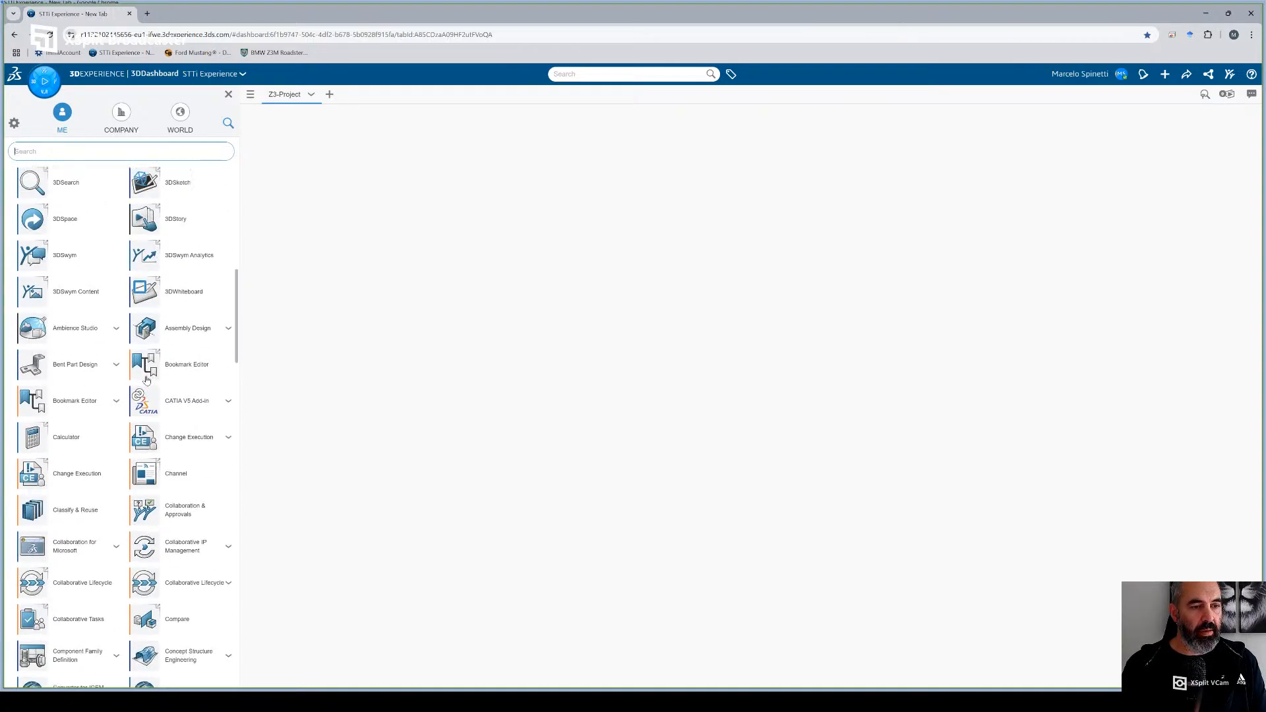
{"action": "scroll", "coordinate": [85, 264], "scroll_direction": "up", "scroll_amount": 3}
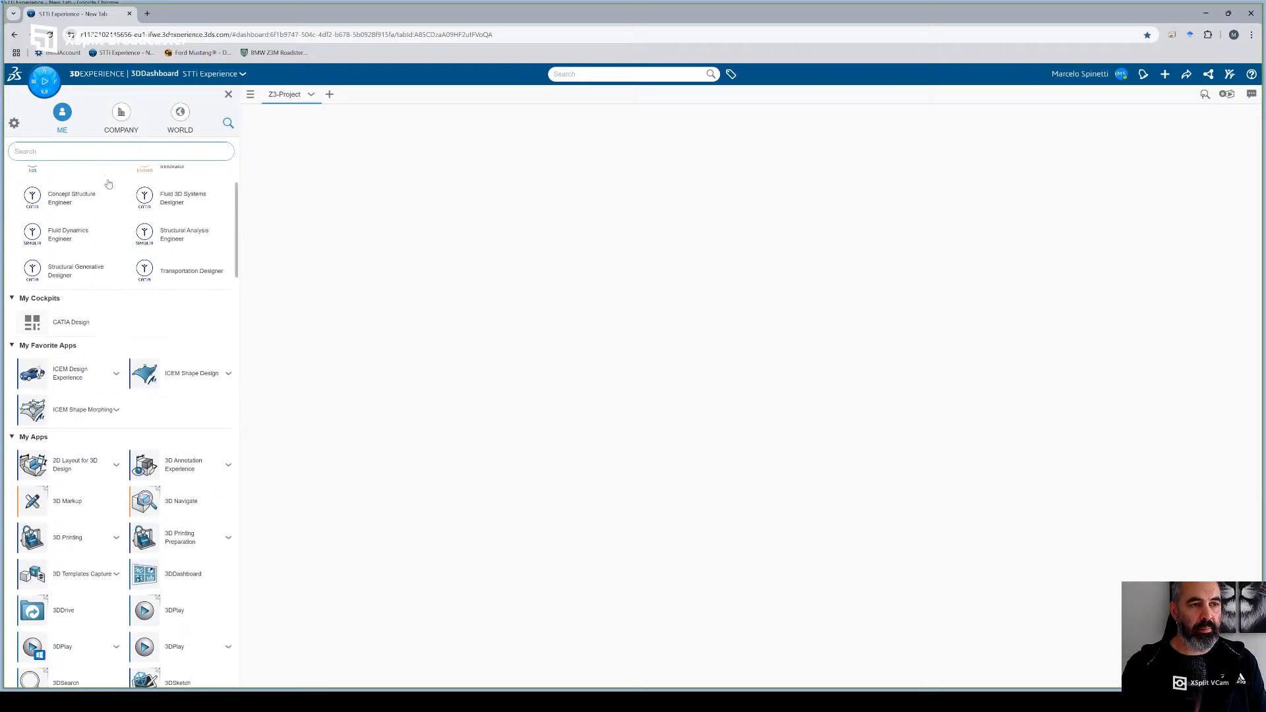
{"action": "type", "text": "colab"}
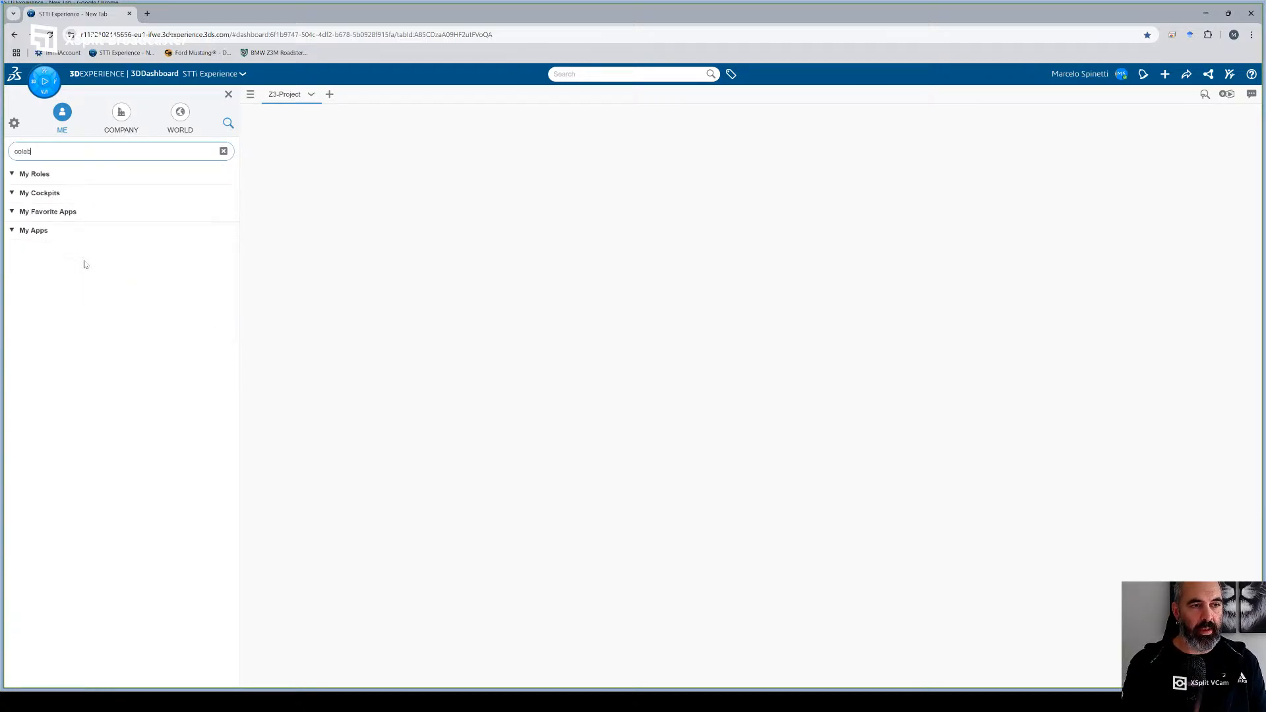
{"action": "key", "text": "BackSpace"}
{"action": "key", "text": "BackSpace"}
{"action": "type", "text": "la"}
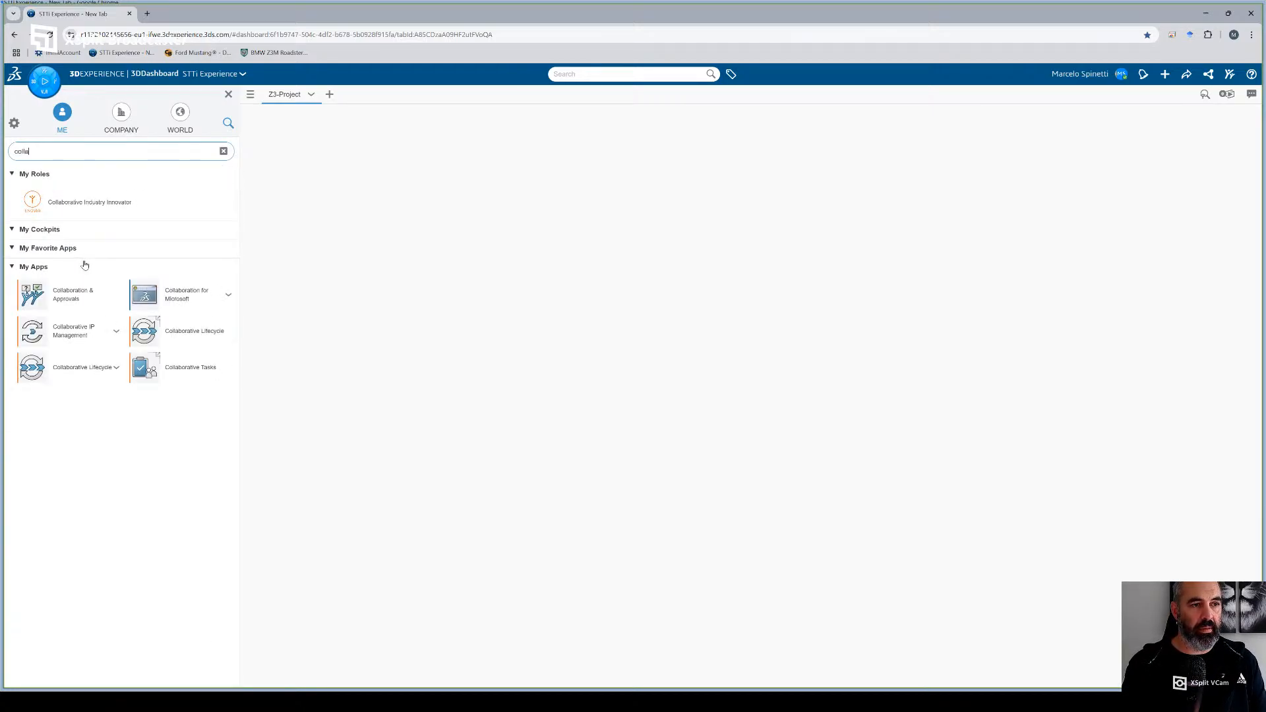
{"action": "type", "text": "b"}
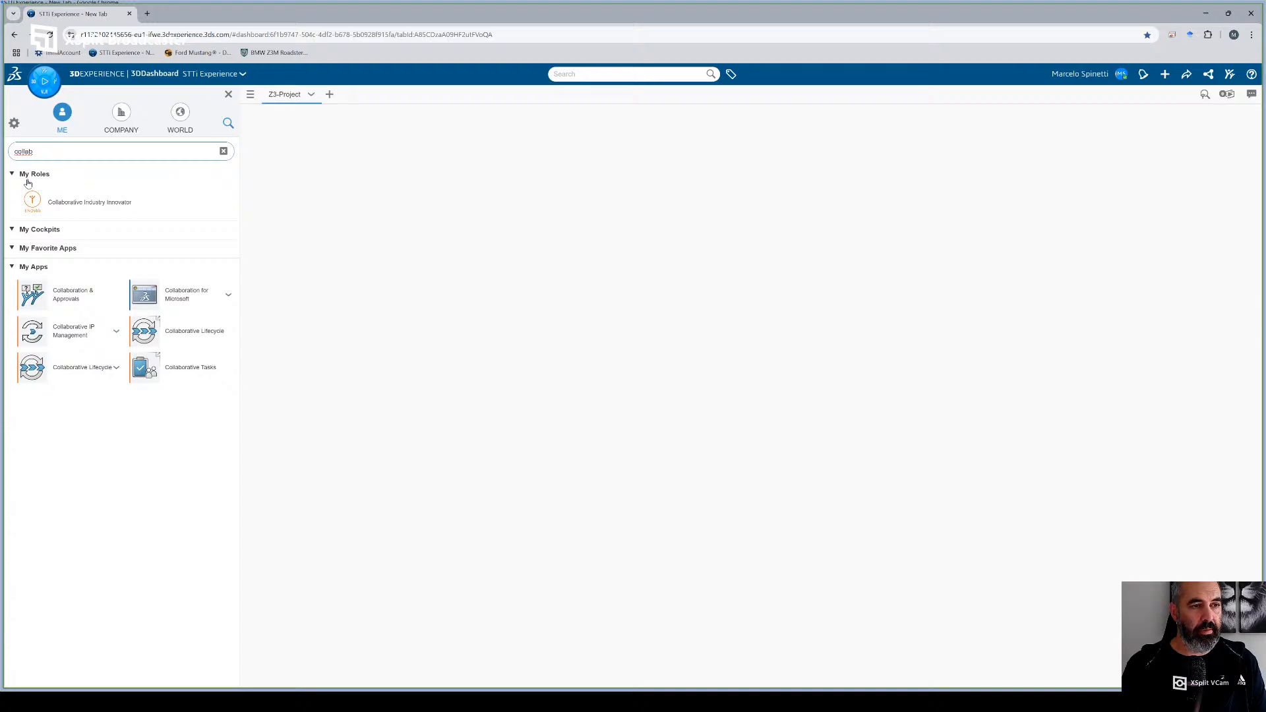
{"action": "left_click", "coordinate": [40, 249]}
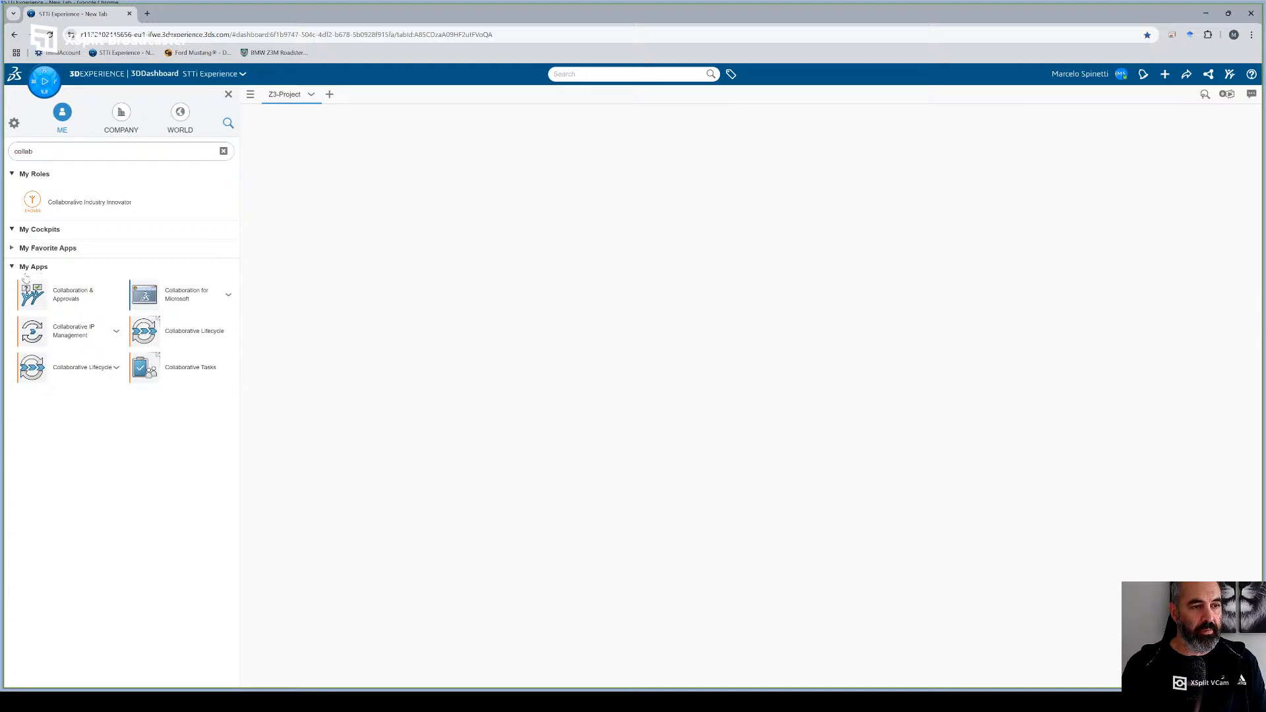
{"action": "left_click", "coordinate": [13, 248]}
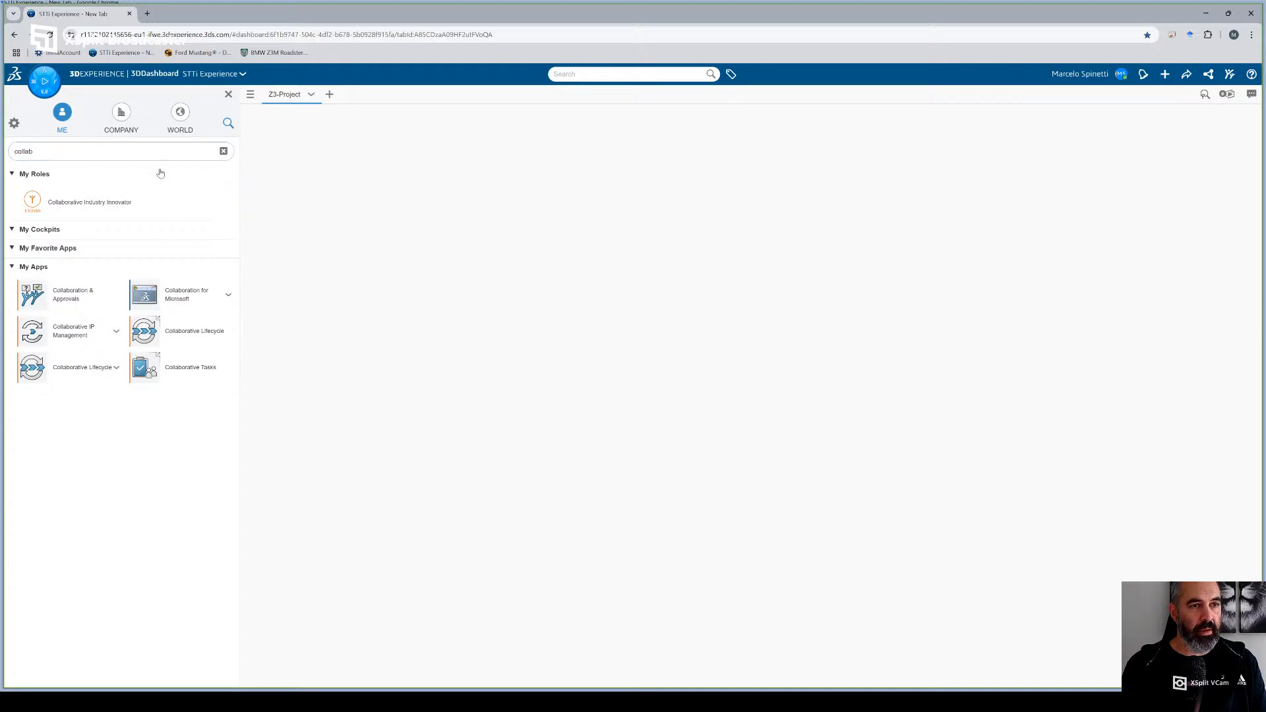
- Clear the filter and review the available roles and apps, including those matching "co"
{"action": "left_click", "coordinate": [223, 152]}
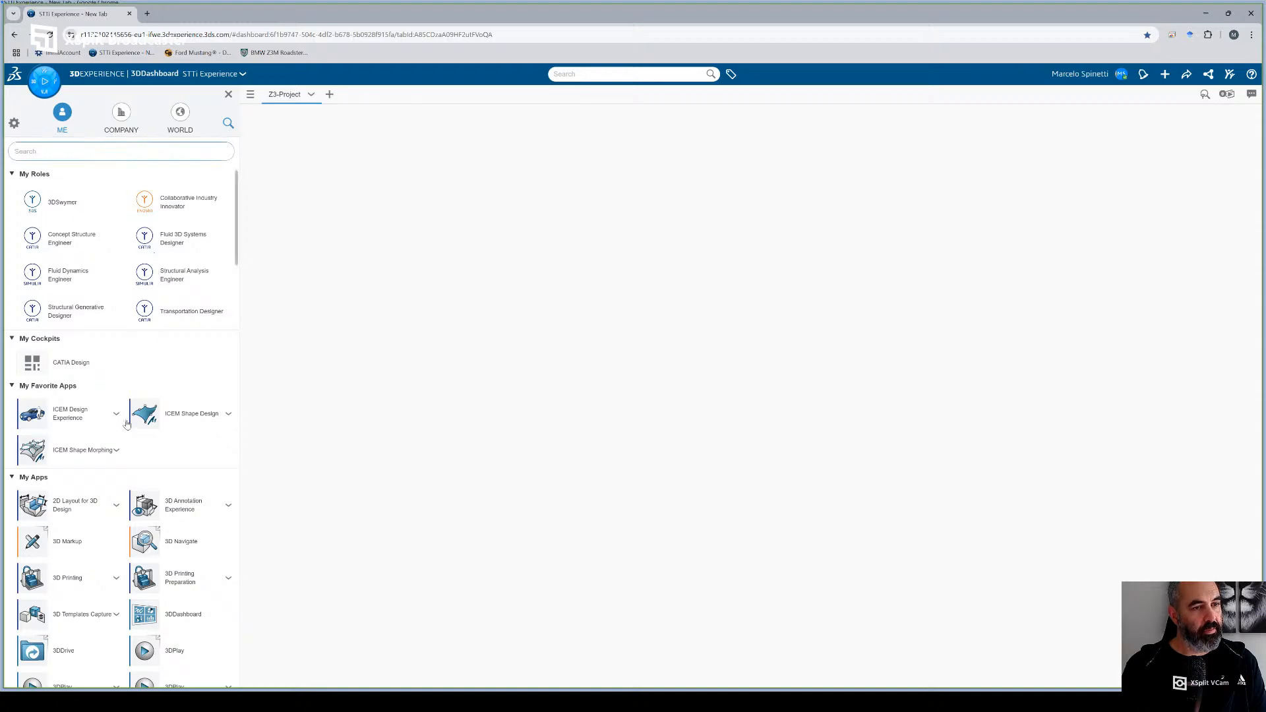
{"action": "scroll", "coordinate": [124, 430], "scroll_direction": "down", "scroll_amount": 5}
{"action": "scroll", "coordinate": [123, 341], "scroll_direction": "up", "scroll_amount": 5}
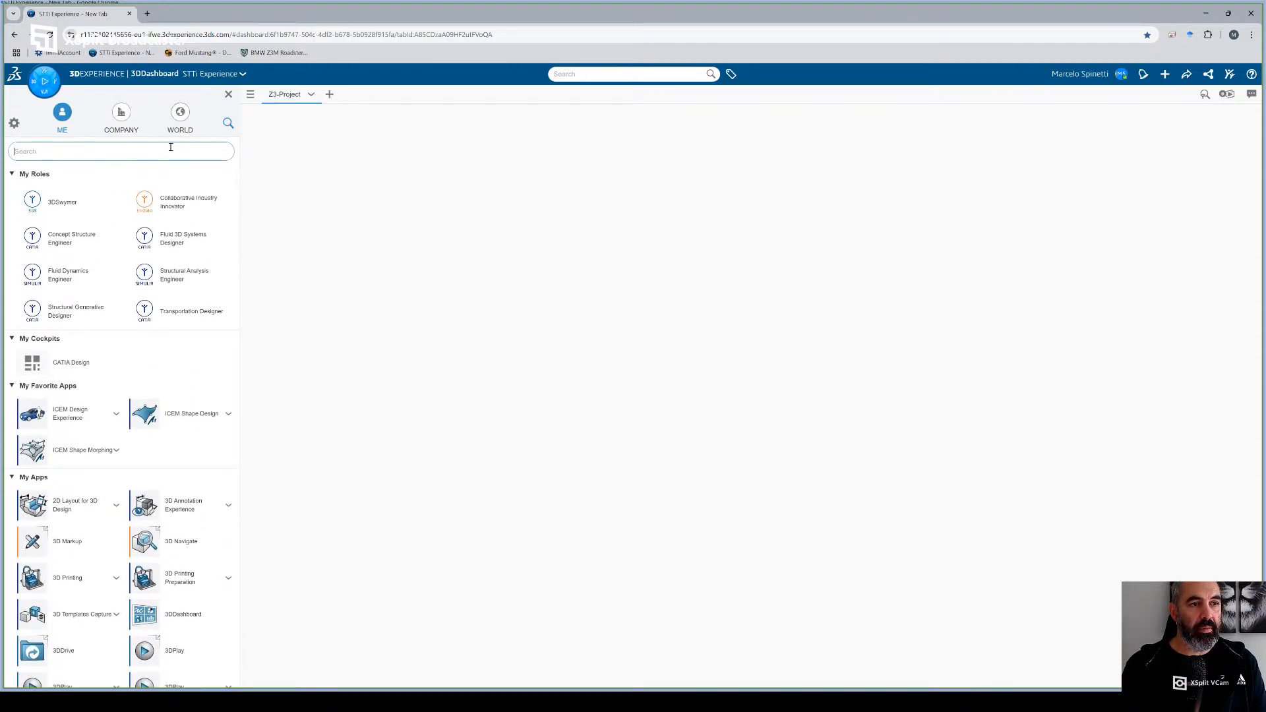
{"action": "type", "text": "co"}
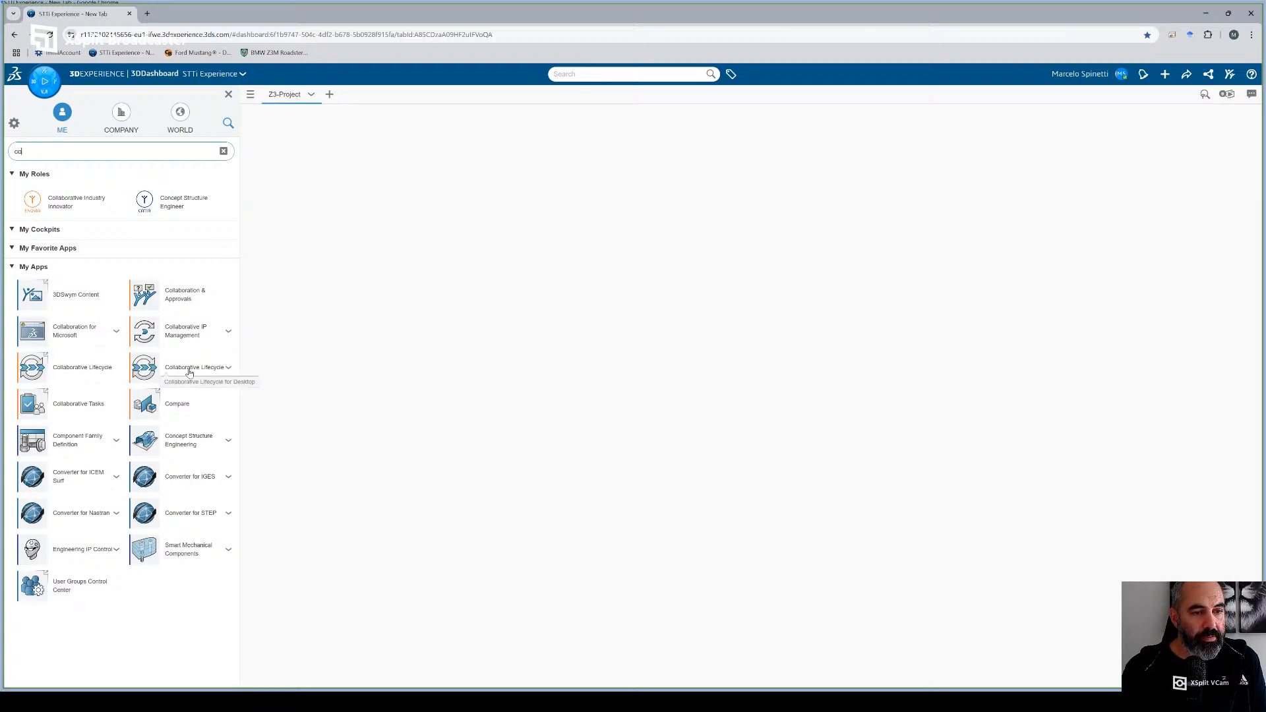
{"action": "left_click_drag", "start_coordinate": [189, 374], "coordinate": [135, 266]}
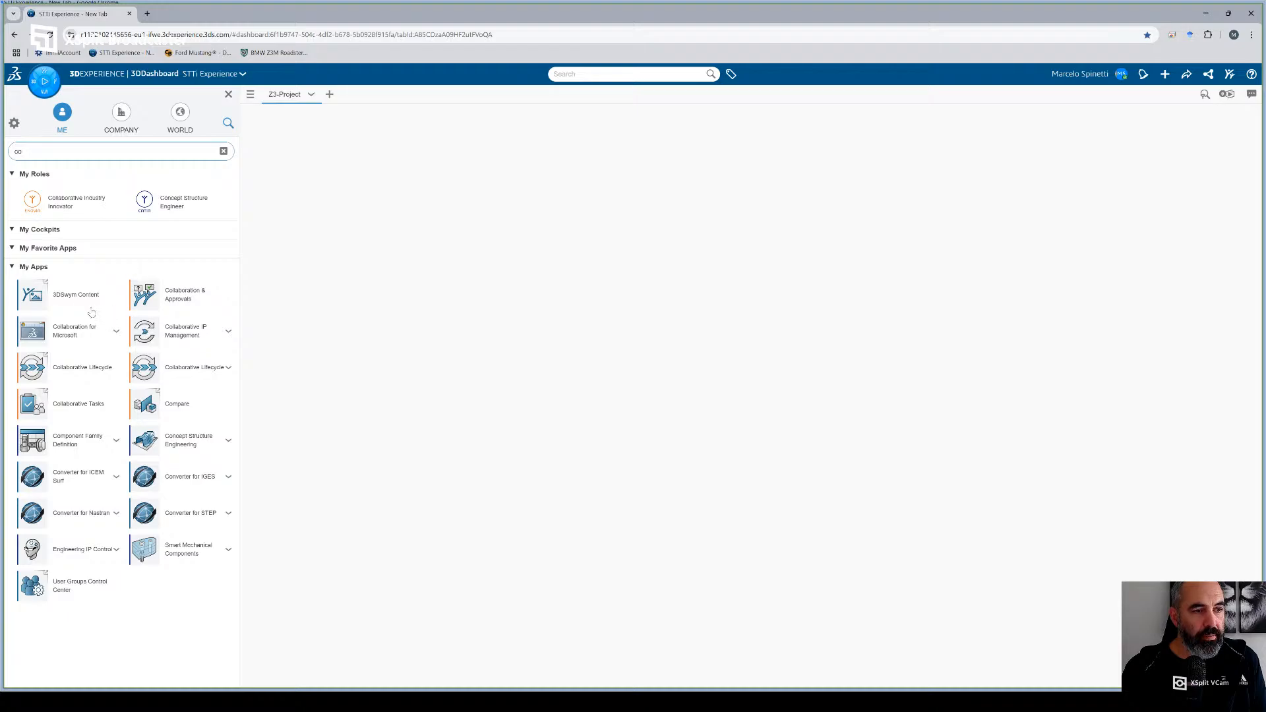
{"action": "left_click", "coordinate": [224, 151]}
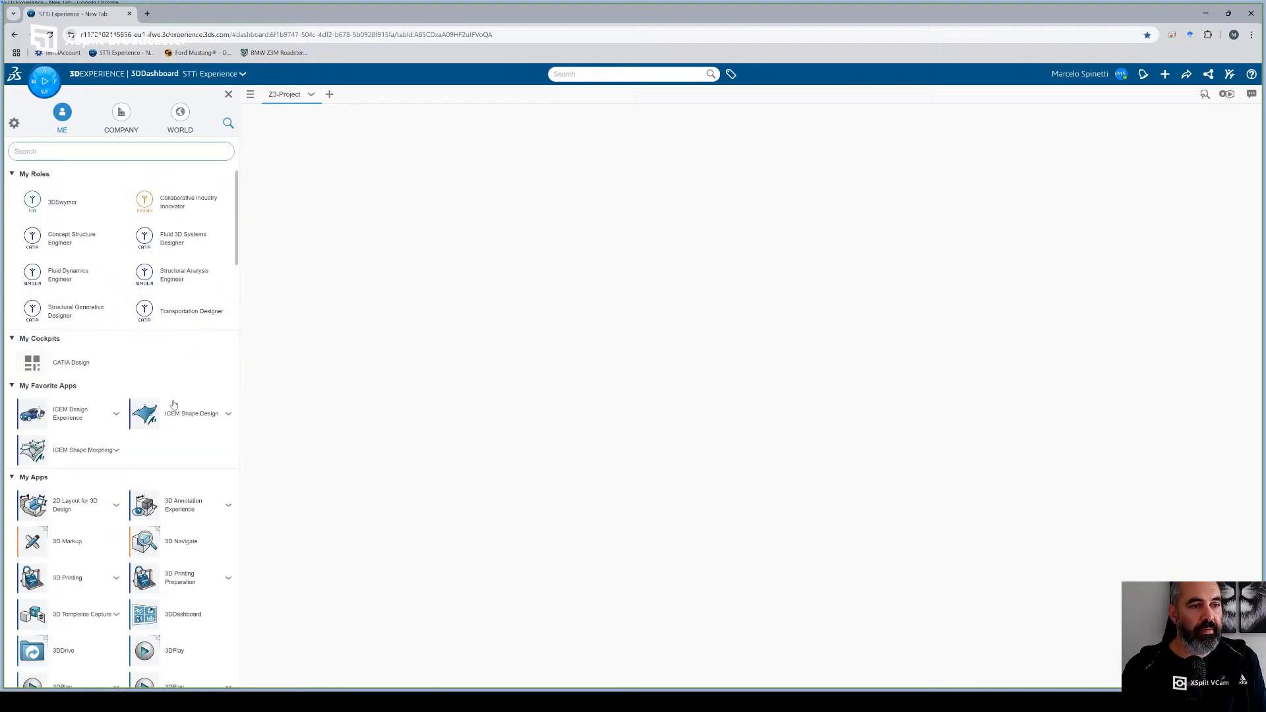
{"action": "scroll", "coordinate": [168, 386], "scroll_direction": "down", "scroll_amount": 2}
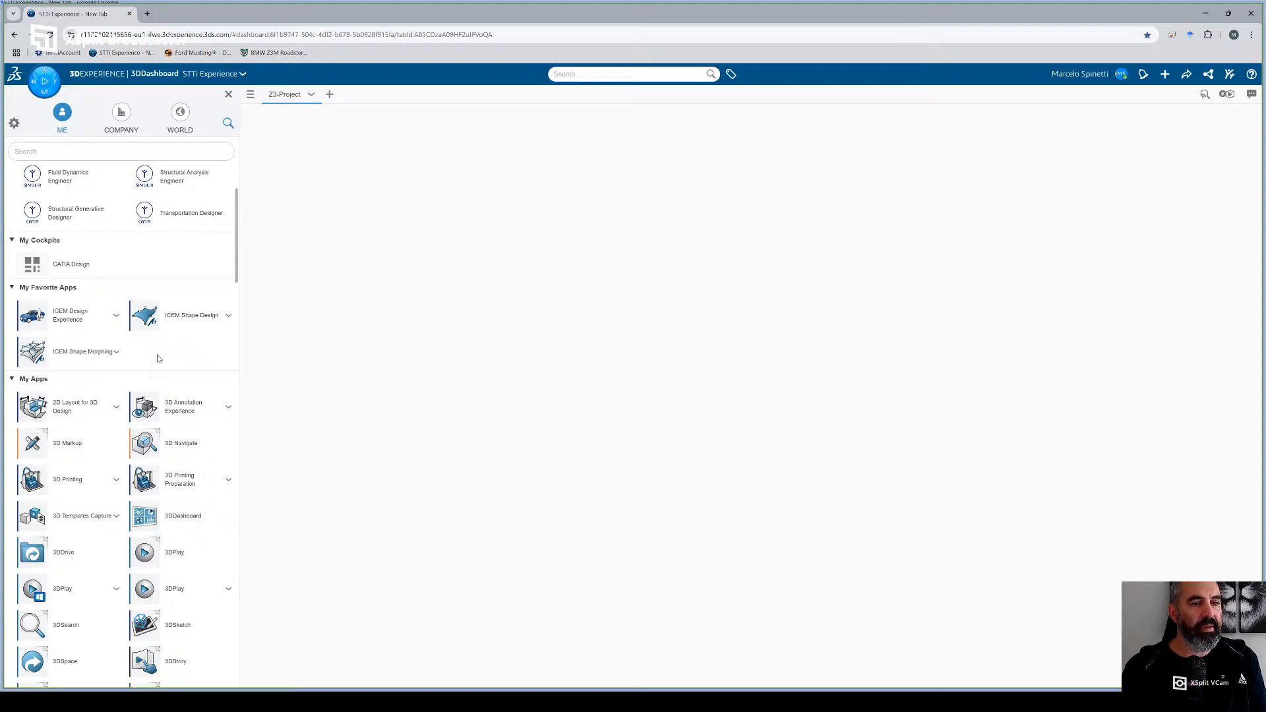
{"action": "scroll", "coordinate": [158, 358], "scroll_direction": "up", "scroll_amount": 2}
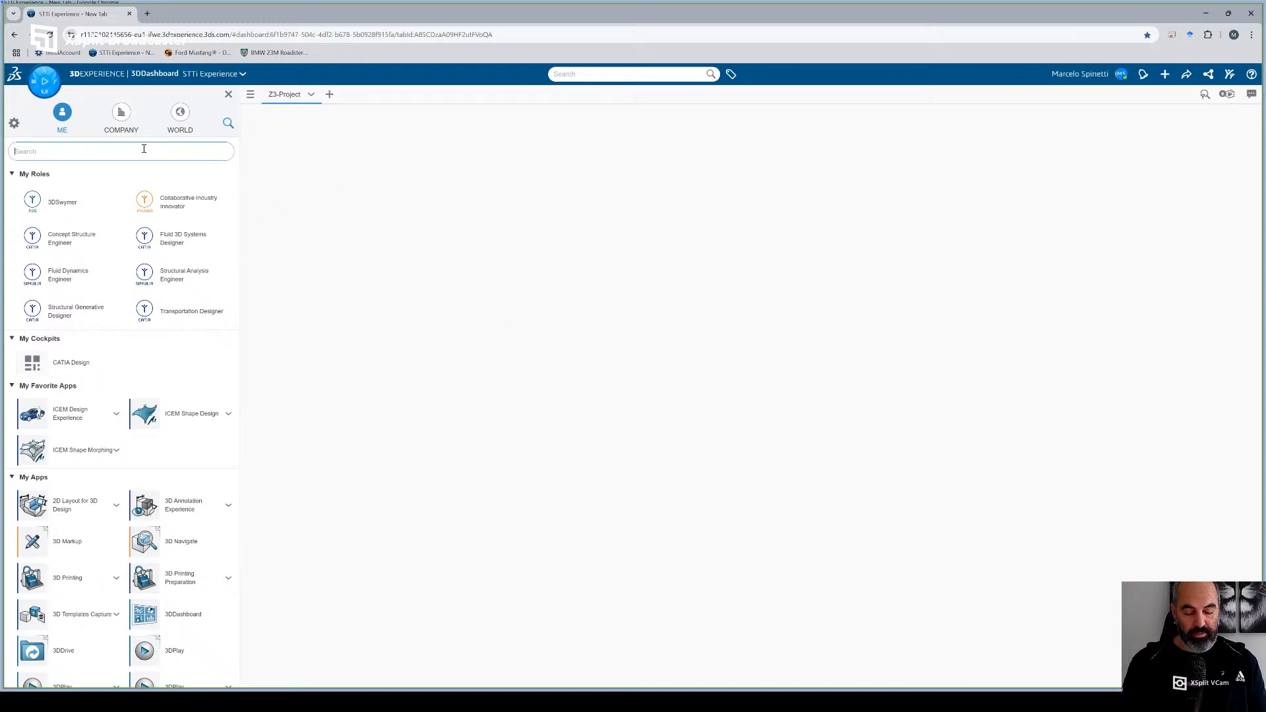
- Find the 3DDrive app, add it at the upper right of the Z3-Project dashboard tab, and make its widget taller
{"action": "type", "text": "3d"}
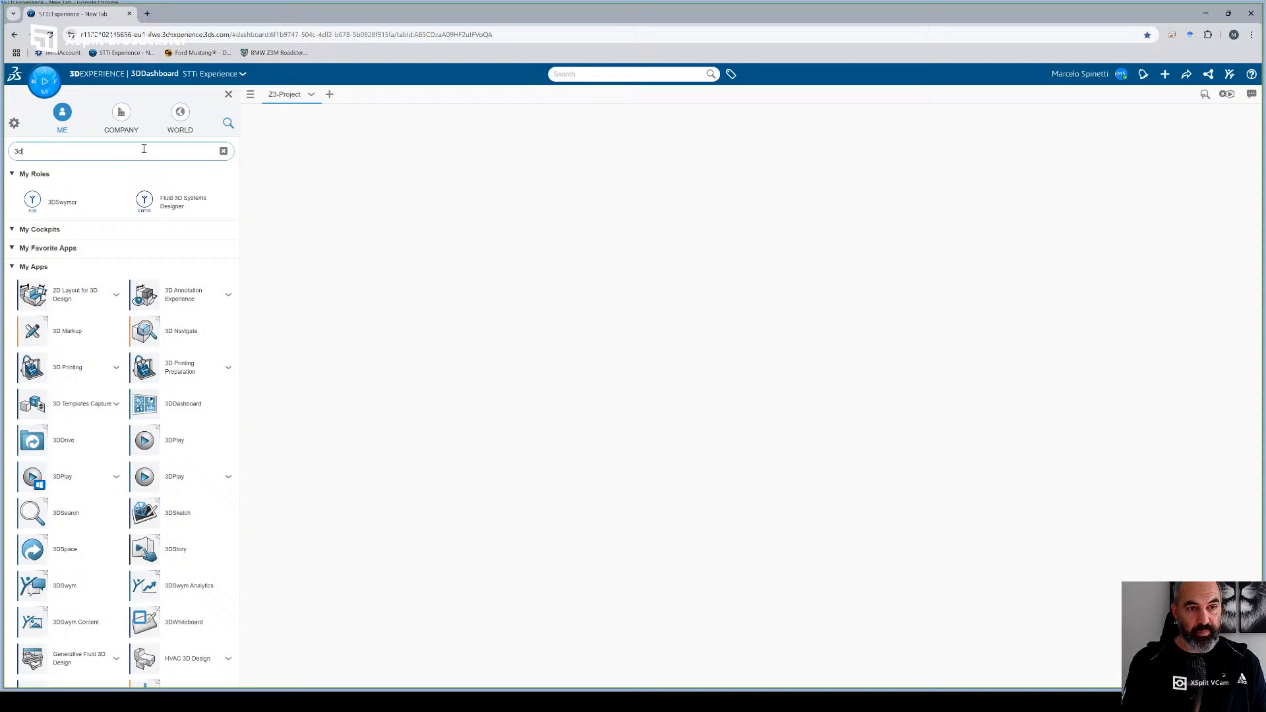
{"action": "type", "text": "d"}
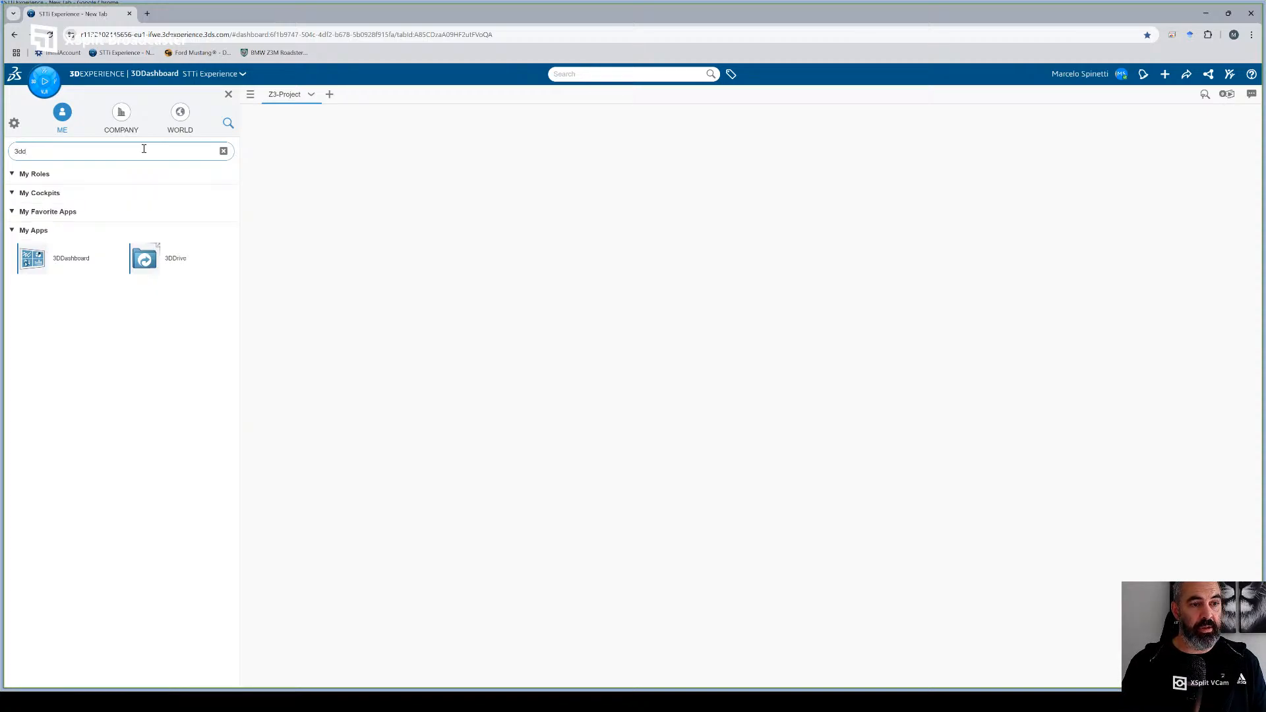
{"action": "left_click_drag", "start_coordinate": [161, 267], "coordinate": [1009, 273]}
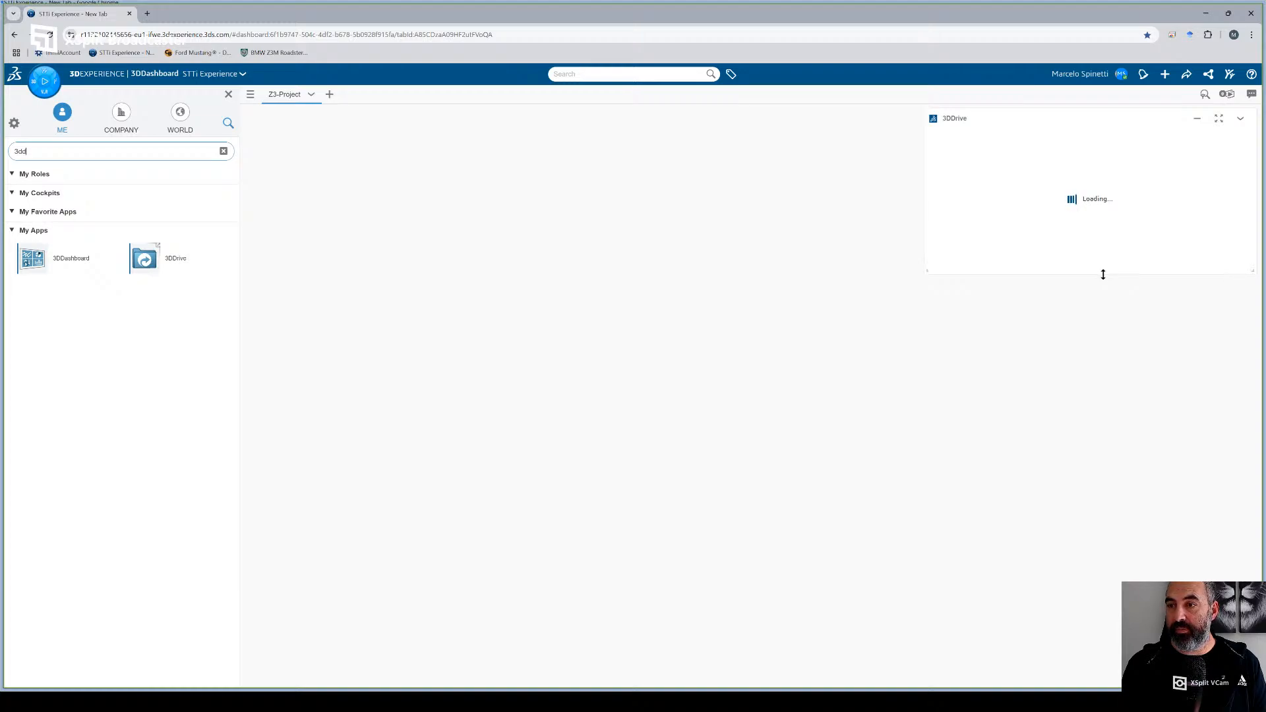
{"action": "left_click_drag", "start_coordinate": [1104, 274], "coordinate": [1110, 362]}
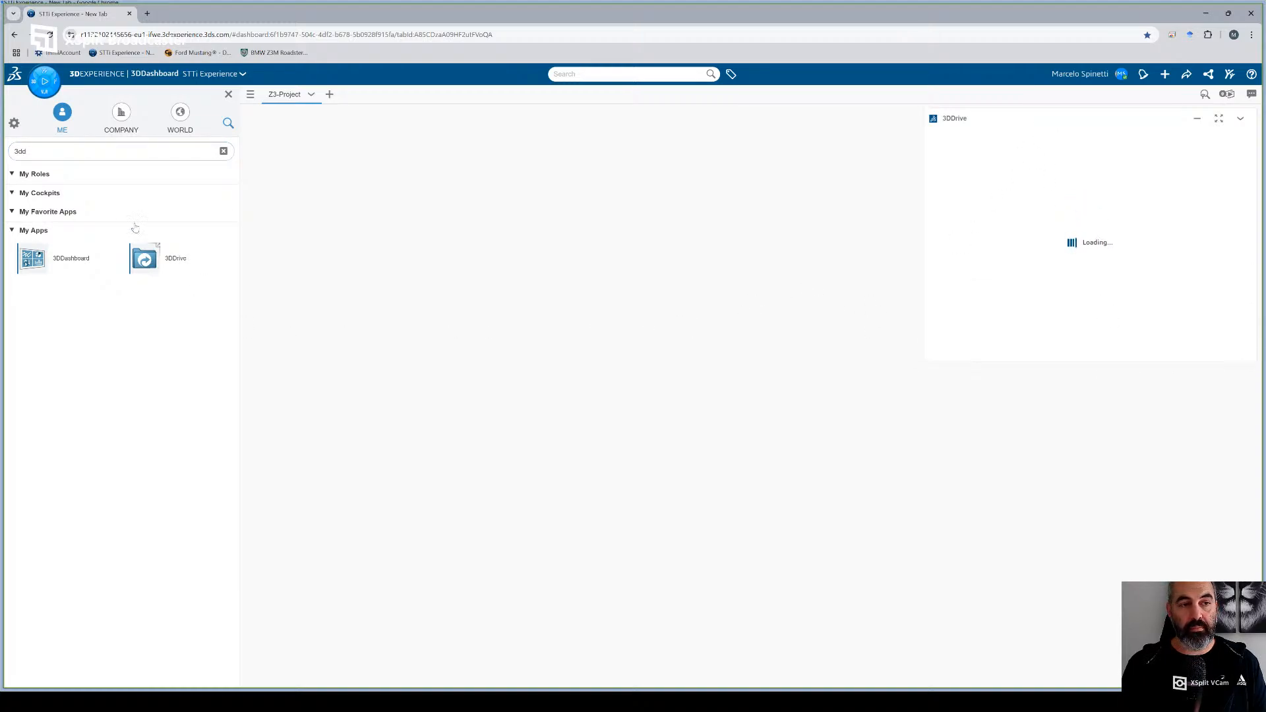
- Find the 3DSpace app, add it beside the 3DDrive widget, and enlarge it to fill the free width and match that widget's height
{"action": "left_click", "coordinate": [56, 153]}
{"action": "key", "text": "BackSpace"}
{"action": "type", "text": "s"}
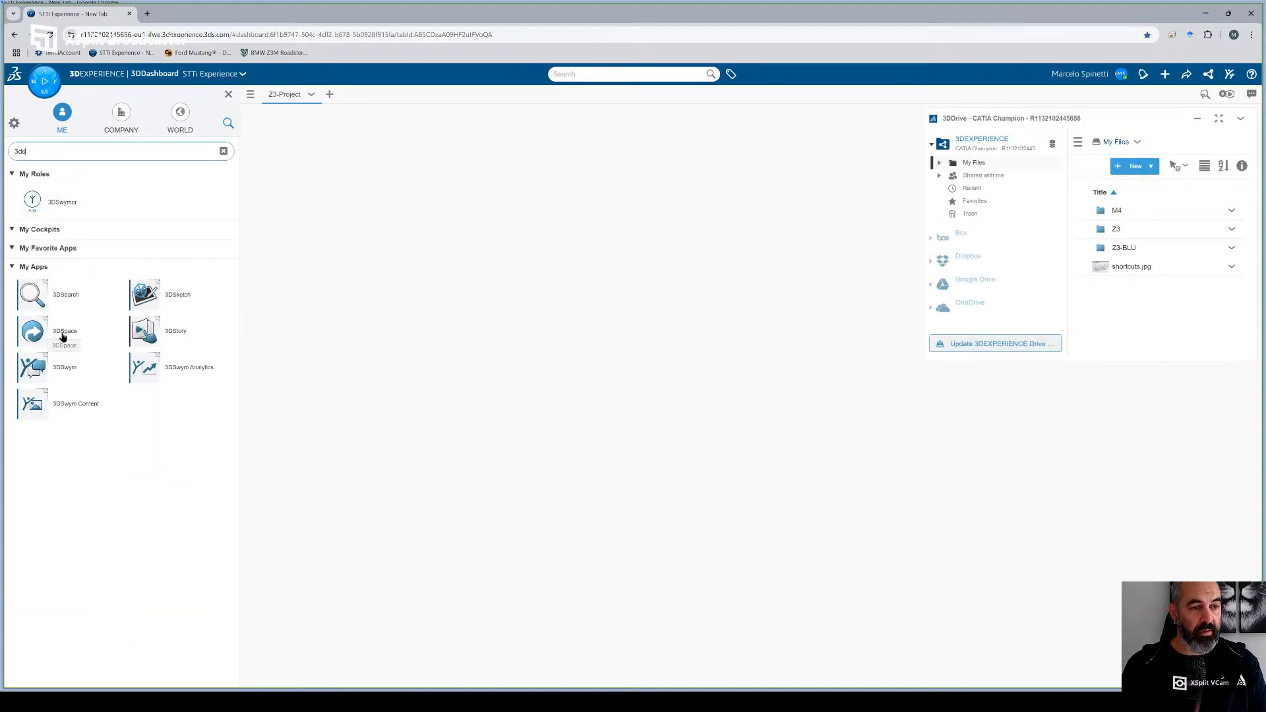
{"action": "left_click_drag", "start_coordinate": [63, 337], "coordinate": [322, 252]}
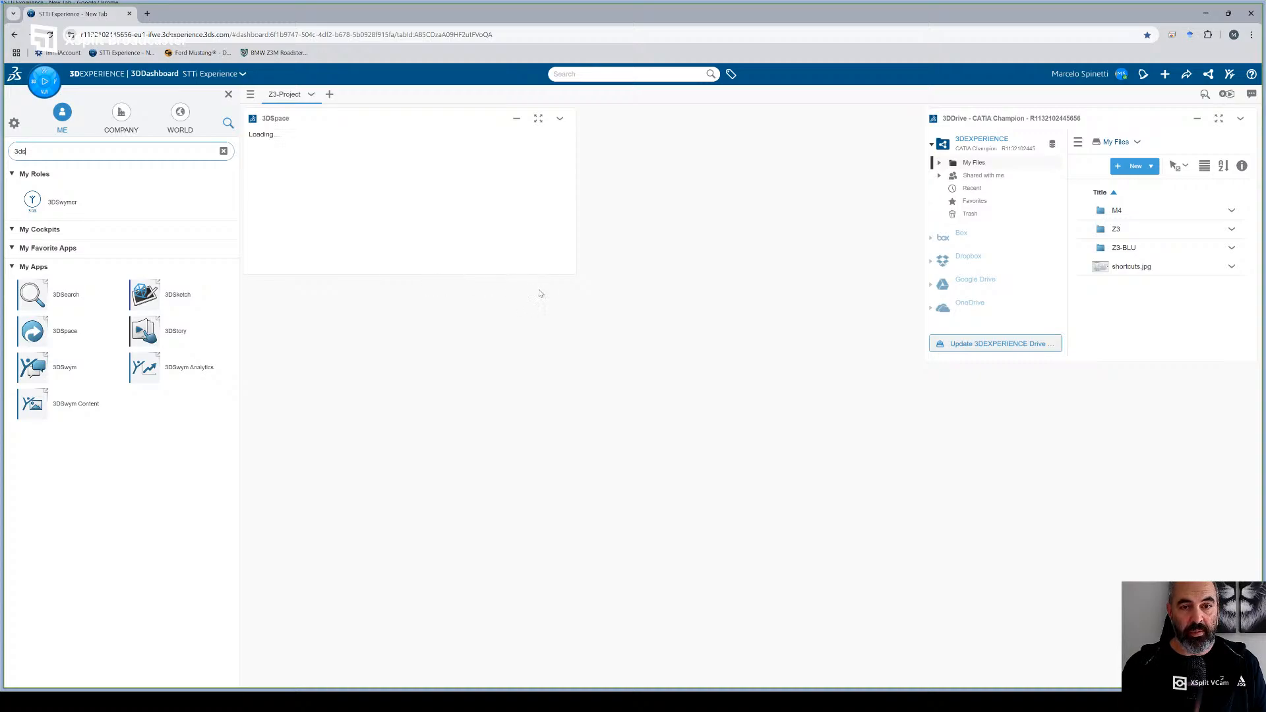
{"action": "left_click_drag", "start_coordinate": [575, 275], "coordinate": [914, 361]}
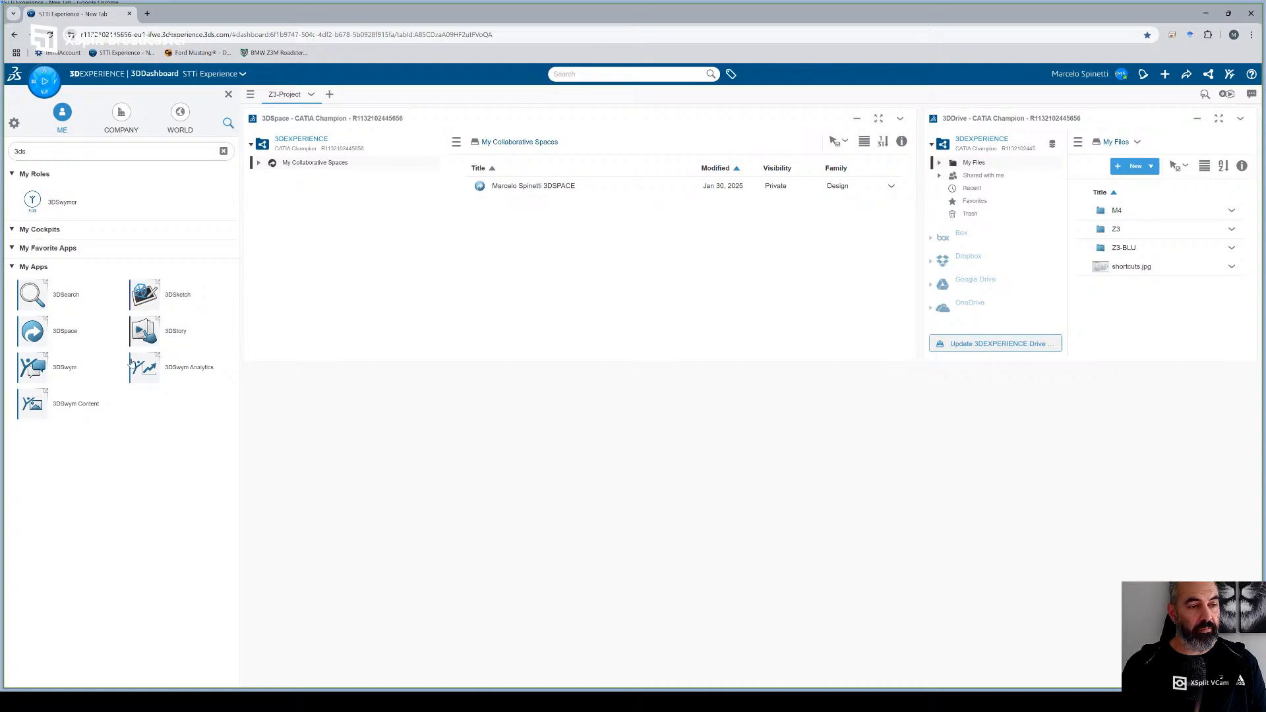
- Add the 3DSwym app to the Z3-Project dashboard tab and place it directly below the 3DDrive widget
{"action": "left_click_drag", "start_coordinate": [61, 369], "coordinate": [349, 477]}
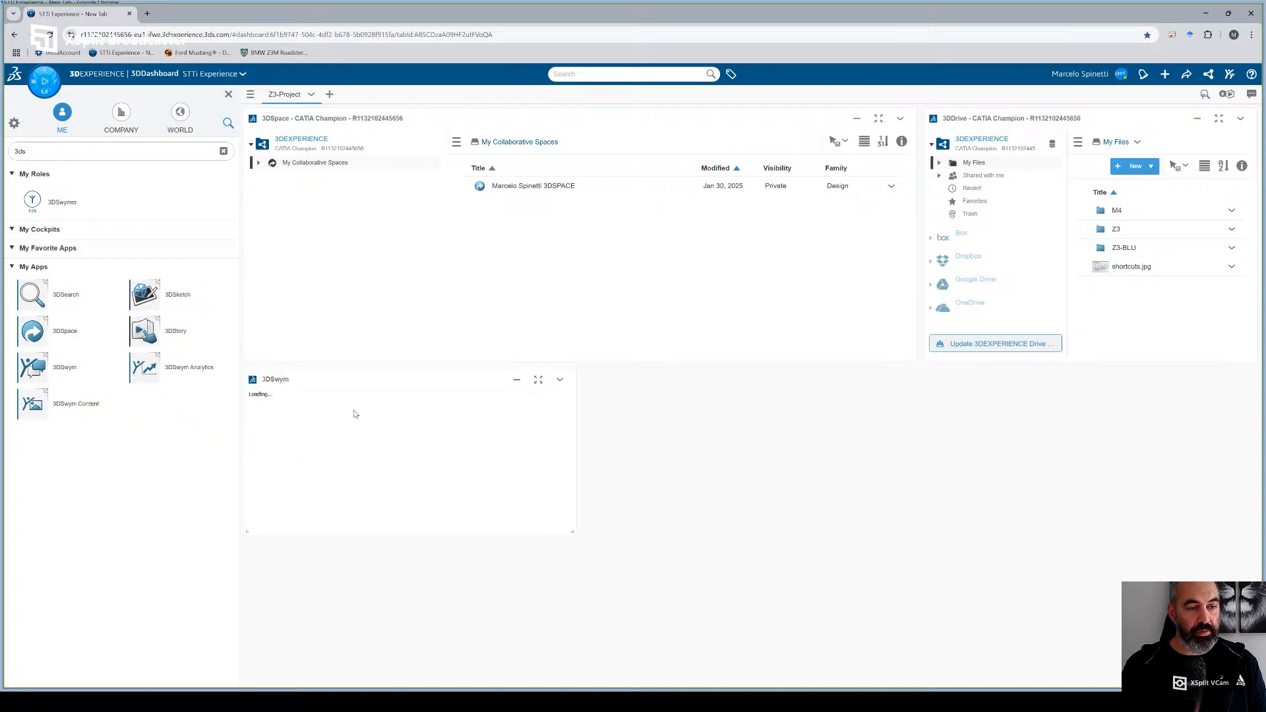
{"action": "left_click_drag", "start_coordinate": [315, 379], "coordinate": [963, 386]}
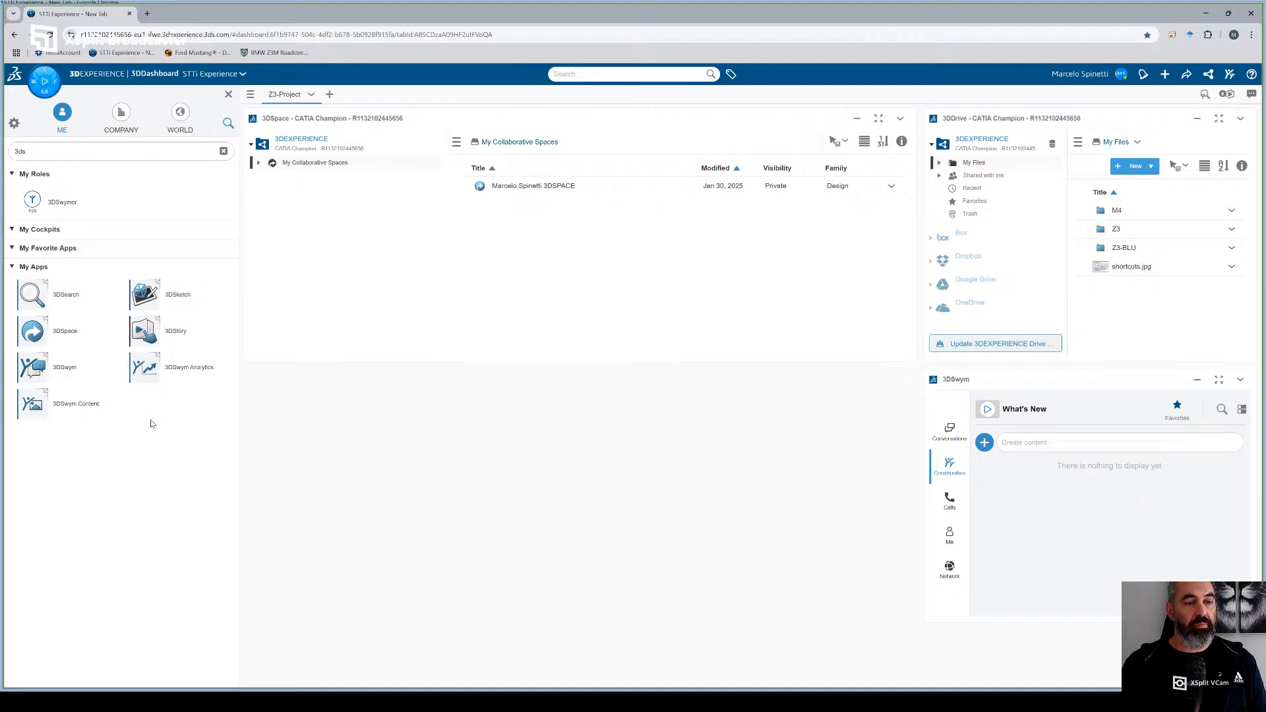
- Find the Collaborative Lifecycle app, add it above 3DSpace, and resize it to match the 3DSpace width and the 3DDrive height
{"action": "left_click", "coordinate": [91, 152]}
{"action": "type", "text": "coll"}
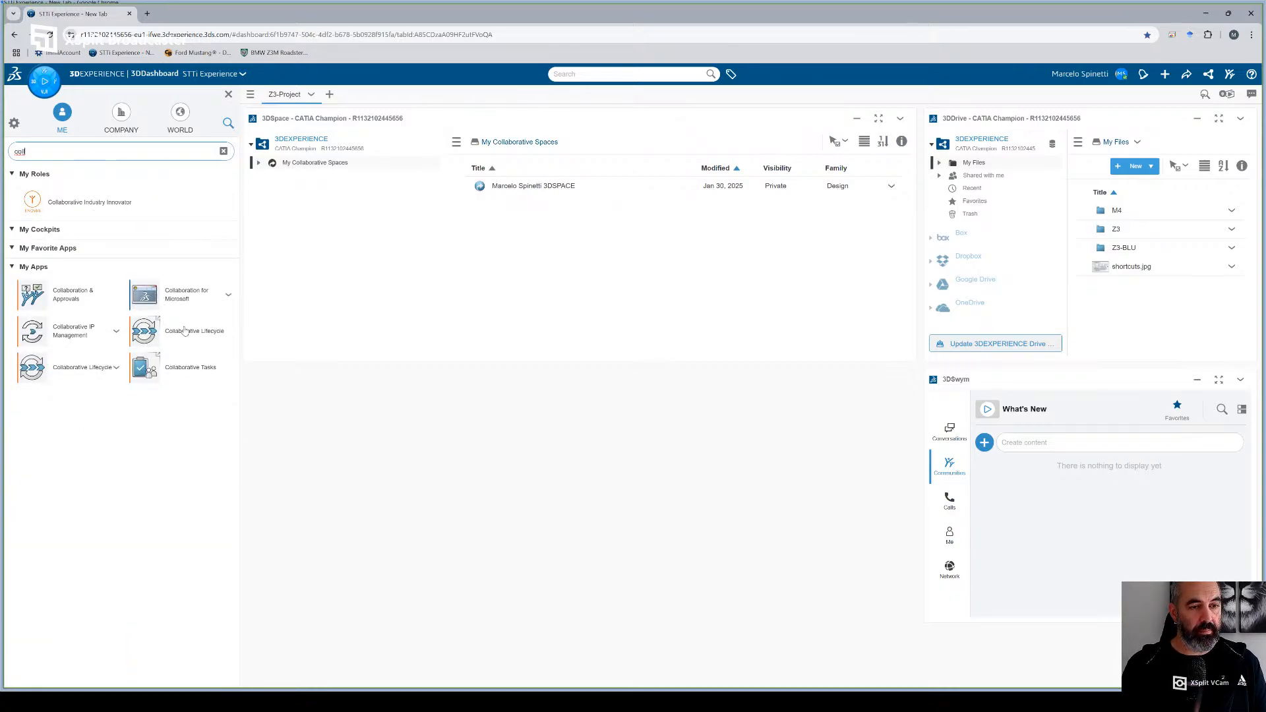
{"action": "left_click_drag", "start_coordinate": [144, 330], "coordinate": [340, 453]}
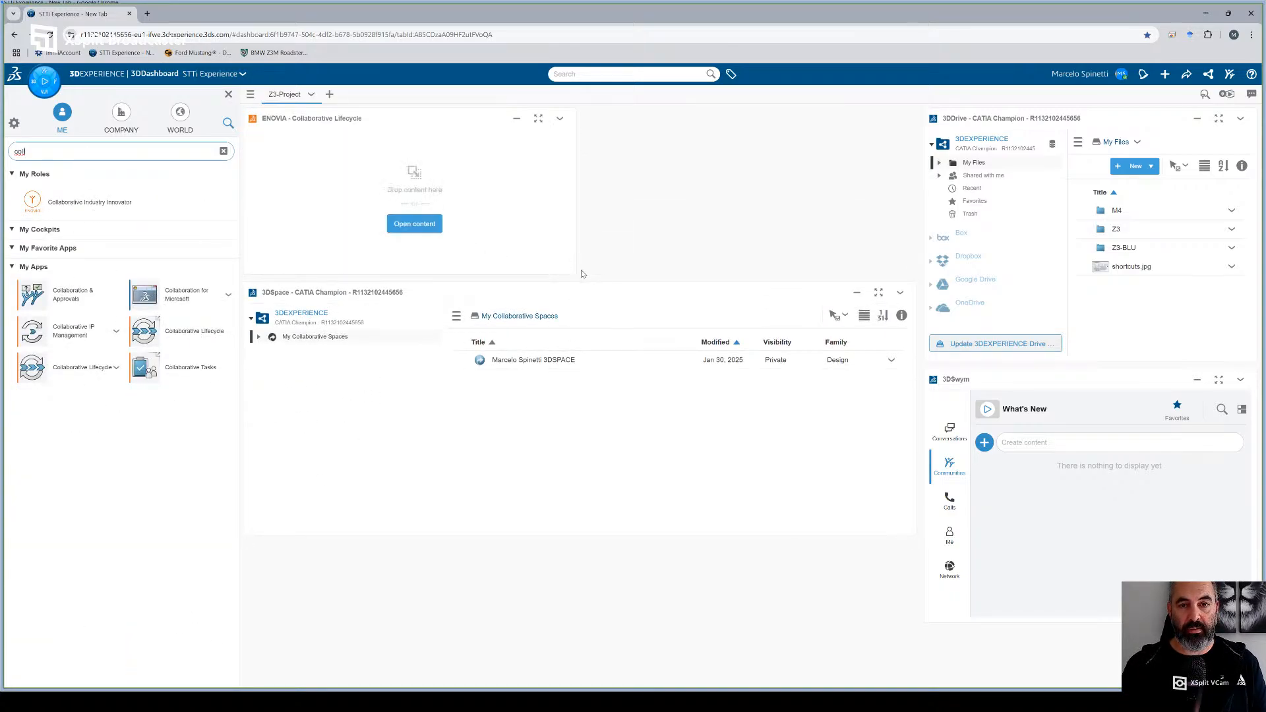
{"action": "left_click_drag", "start_coordinate": [577, 274], "coordinate": [919, 284]}
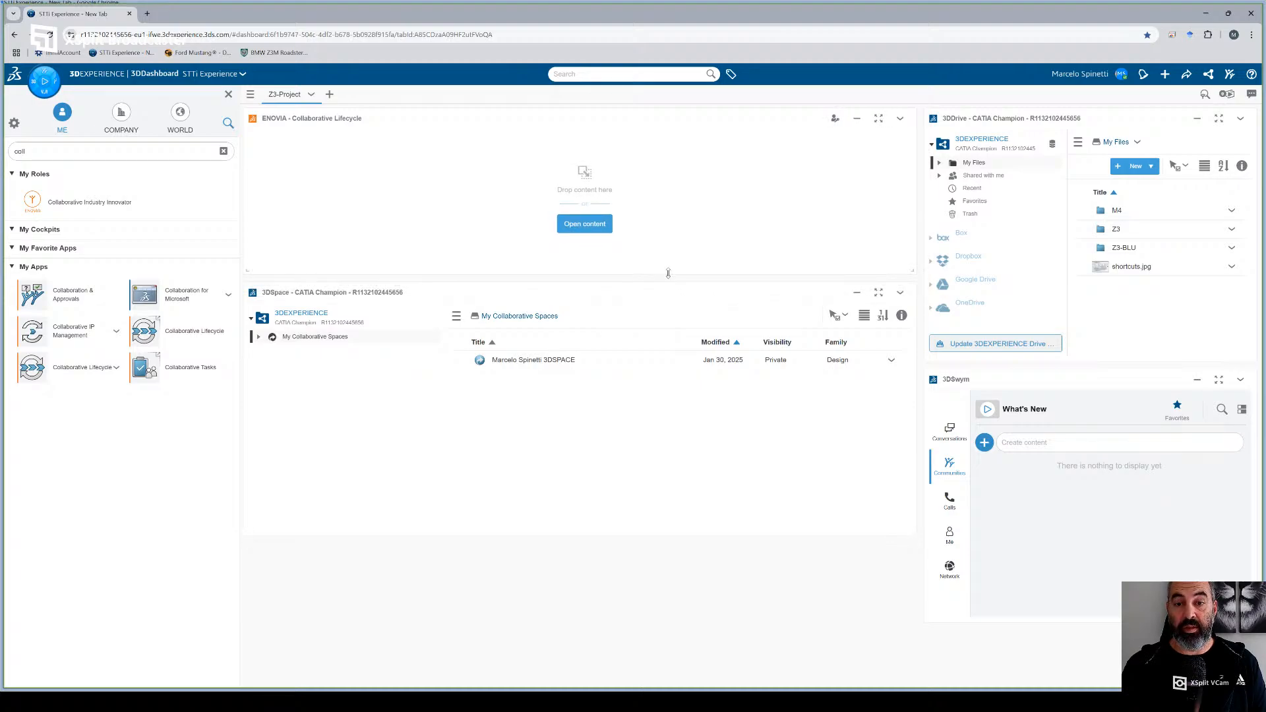
{"action": "left_click_drag", "start_coordinate": [669, 282], "coordinate": [670, 356]}
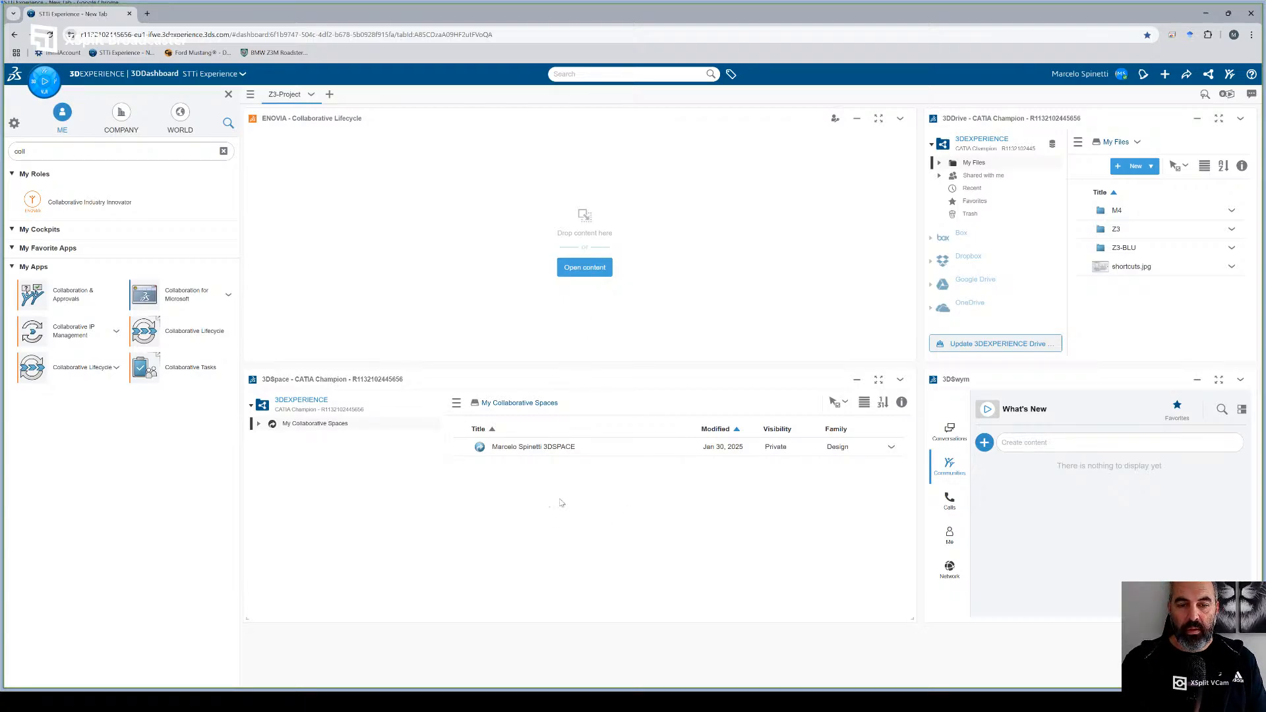
- Load the physical product from the personal collaborative space into Collaborative Lifecycle and return its maturity state to Draft
{"action": "left_click", "coordinate": [891, 448]}
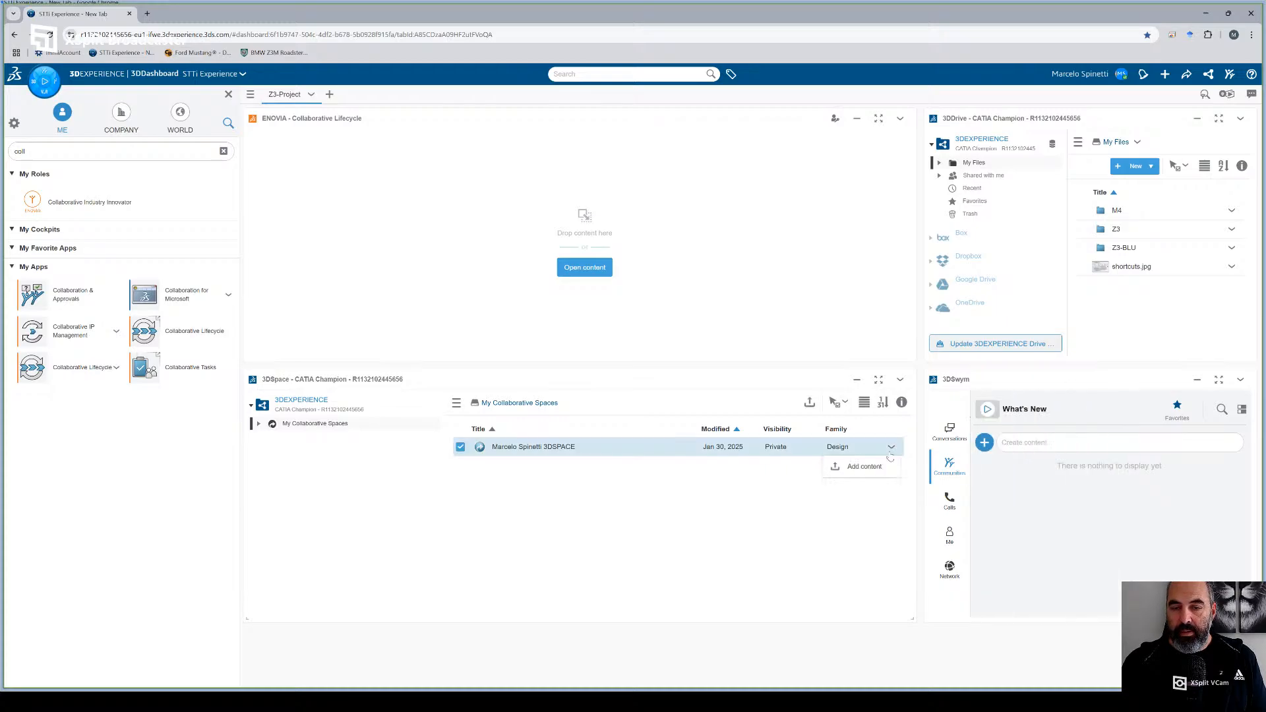
{"action": "left_click", "coordinate": [538, 452]}
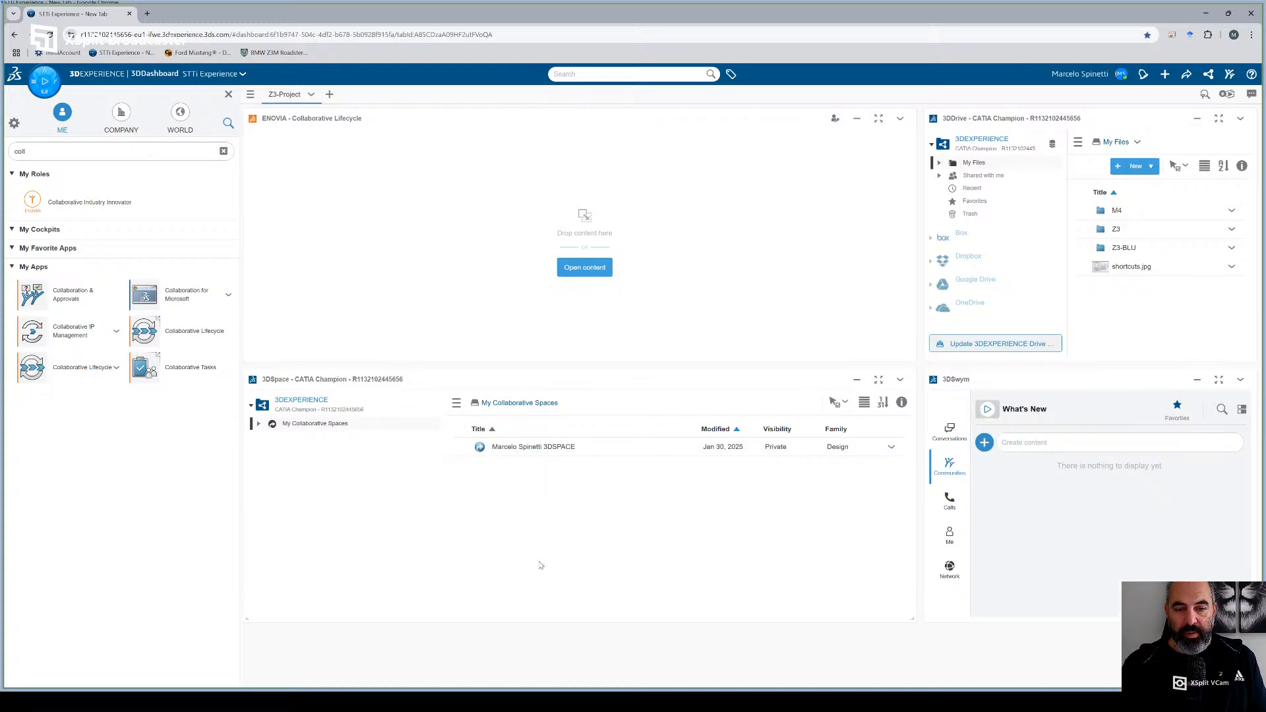
{"action": "double_click", "coordinate": [519, 451]}
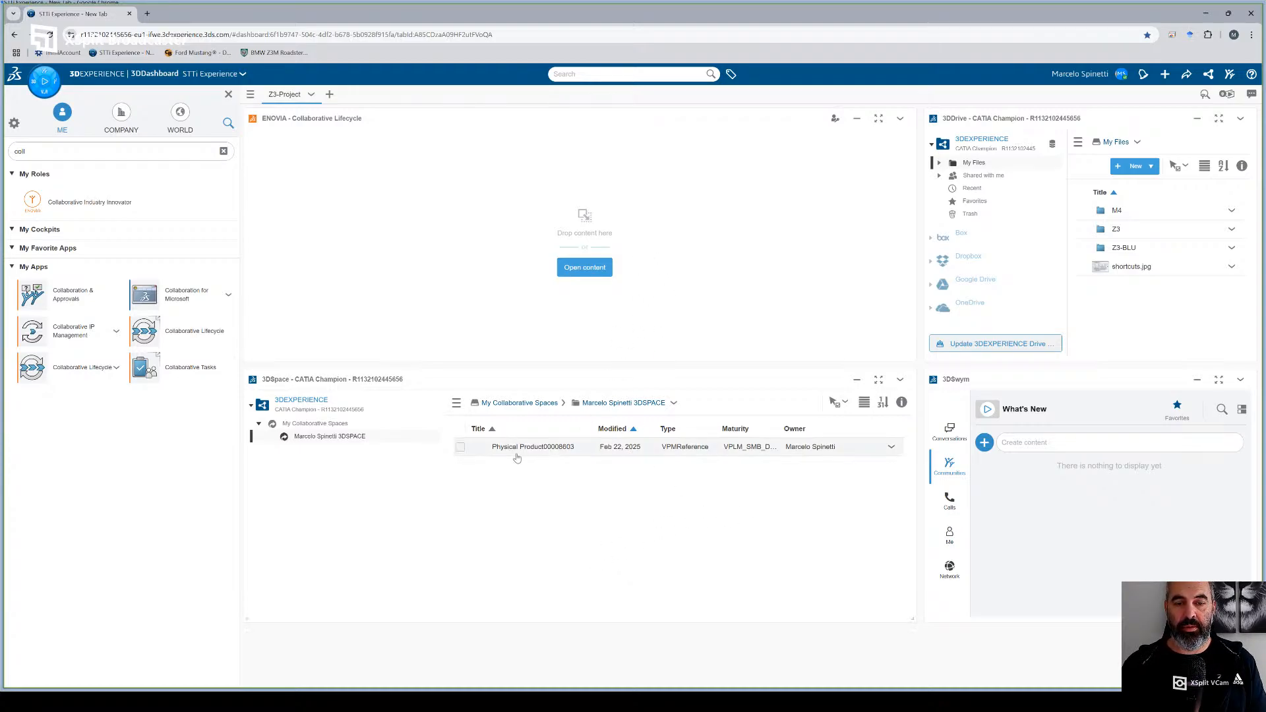
{"action": "left_click_drag", "start_coordinate": [514, 453], "coordinate": [502, 192]}
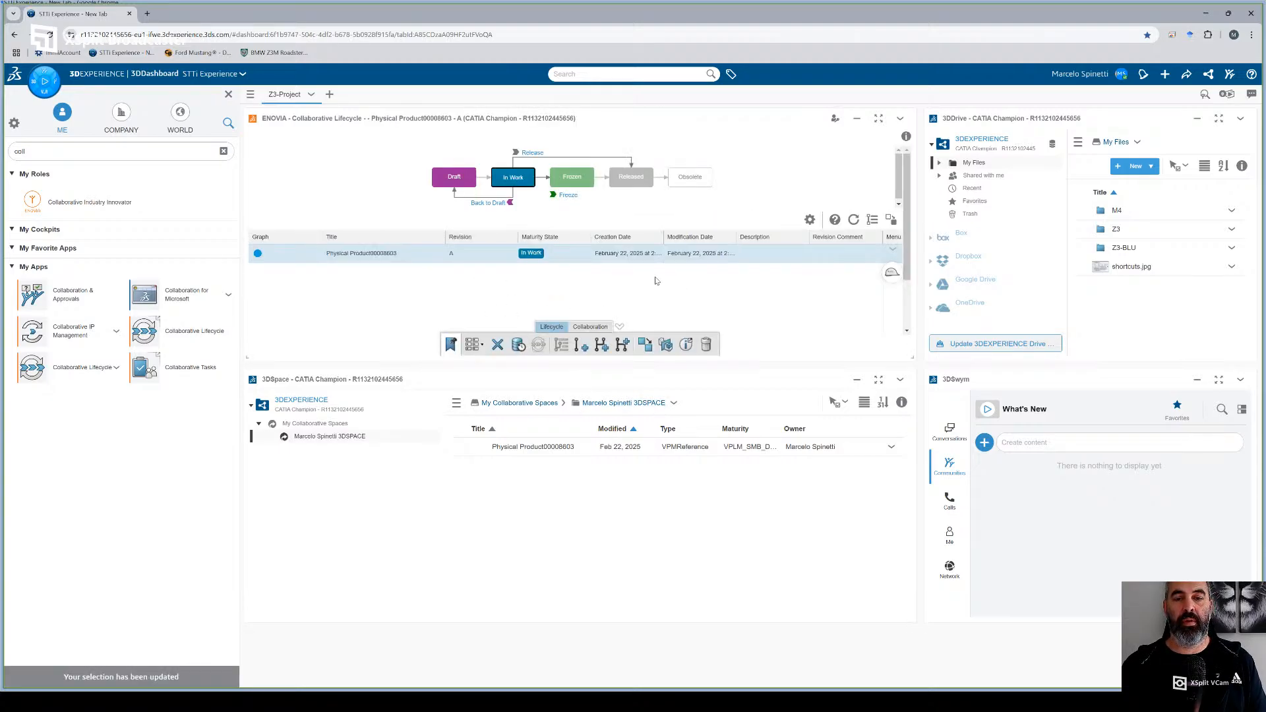
{"action": "left_click", "coordinate": [513, 203]}
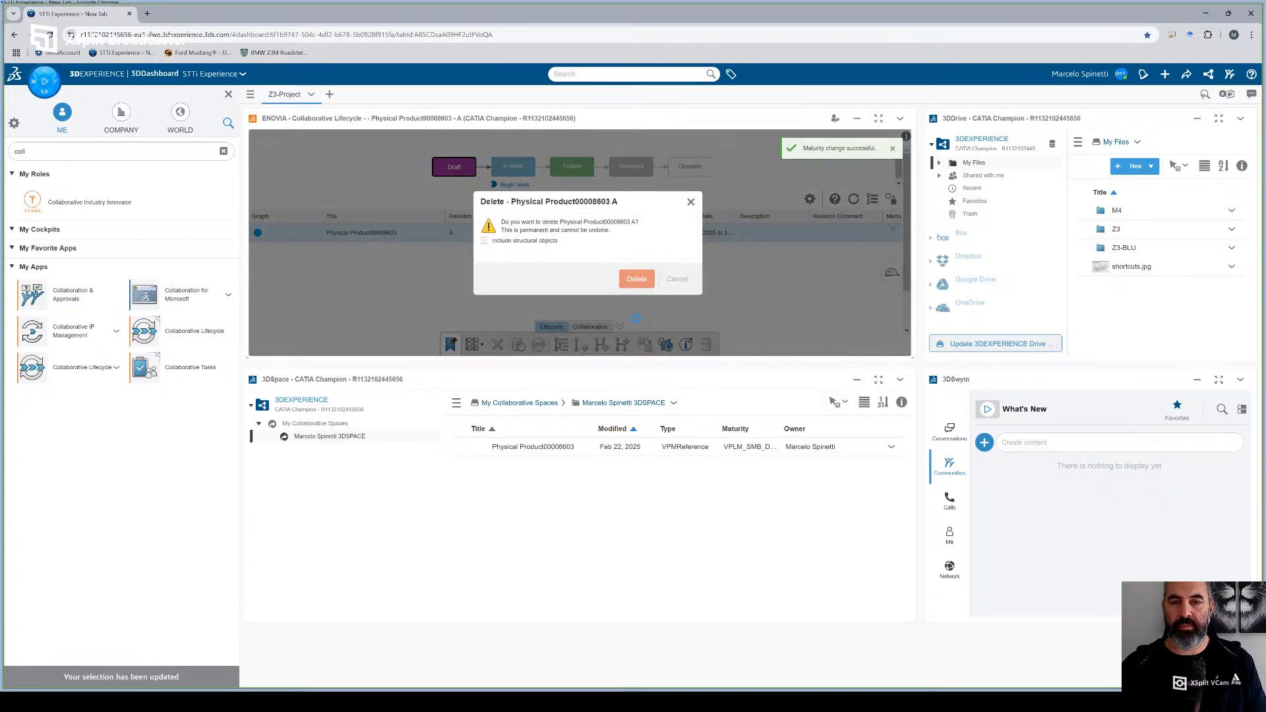
- Permanently delete the Draft physical product without its structural objects, and clear the app search
{"action": "left_click", "coordinate": [636, 279]}
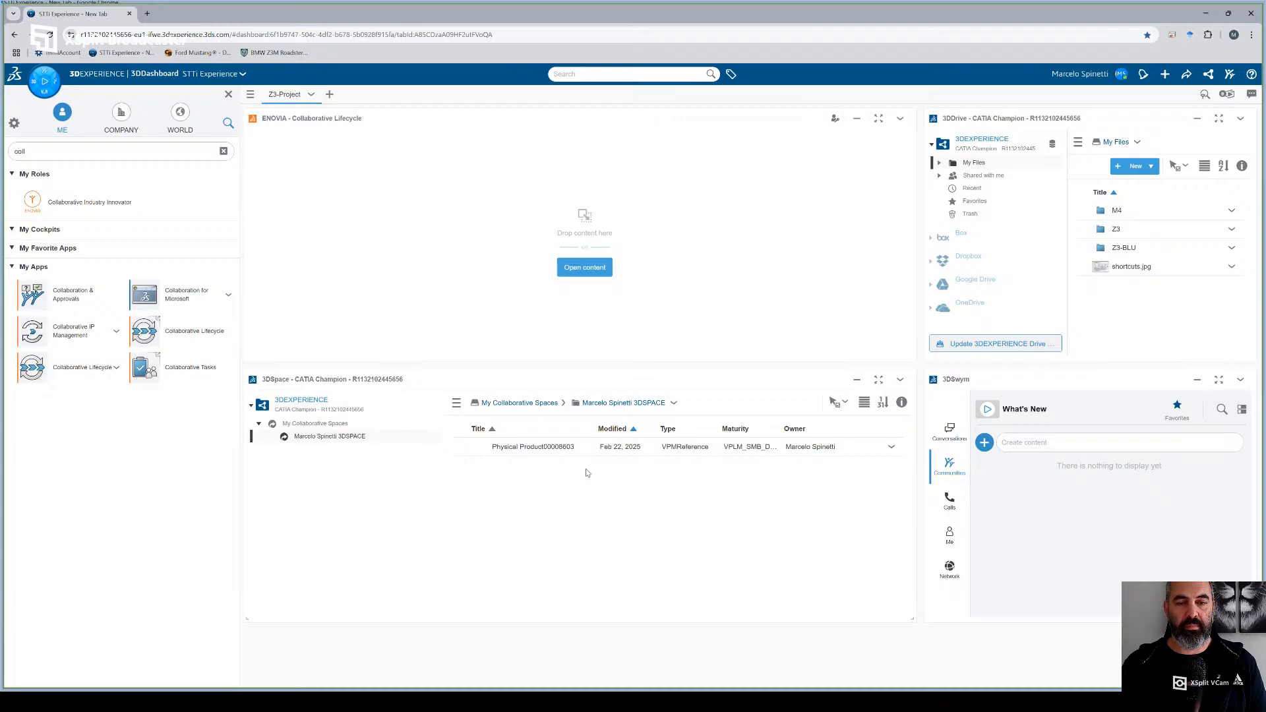
{"action": "left_click", "coordinate": [57, 251]}
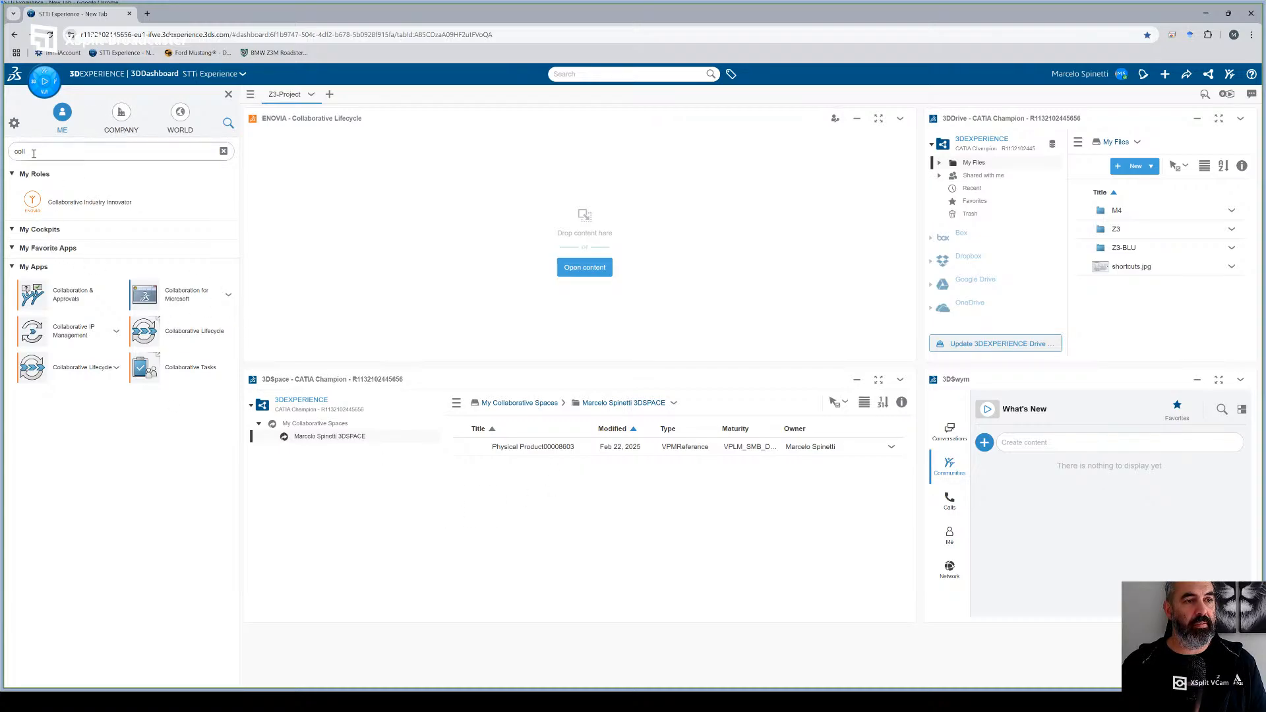
{"action": "left_click", "coordinate": [224, 151]}
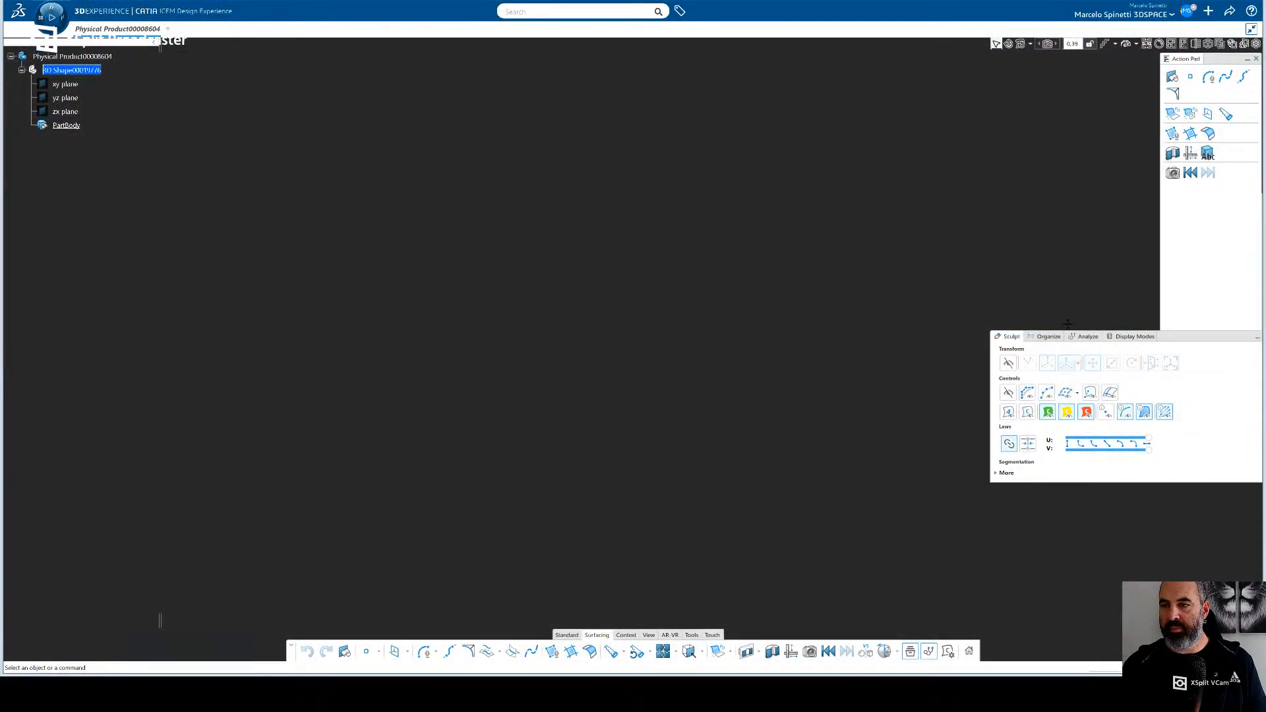
{"action": "mouse_move", "coordinate": [1176, 340]}
{"action": "left_mouse_down"}
{"action": "mouse_move", "coordinate": [608, 353]}
{"action": "mouse_move", "coordinate": [236, 395]}
{"action": "mouse_move", "coordinate": [190, 492]}
{"action": "mouse_move", "coordinate": [204, 489]}
{"action": "mouse_move", "coordinate": [190, 480]}
{"action": "left_mouse_up"}
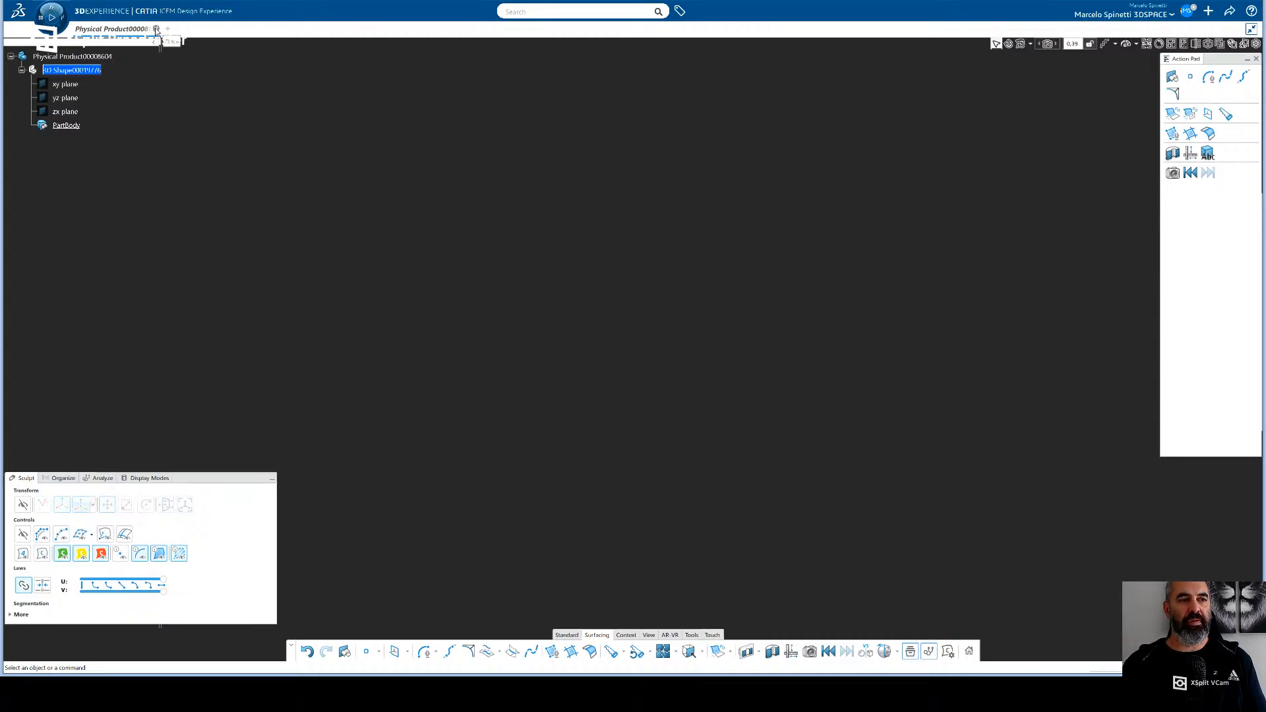
{"action": "left_click", "coordinate": [86, 58]}
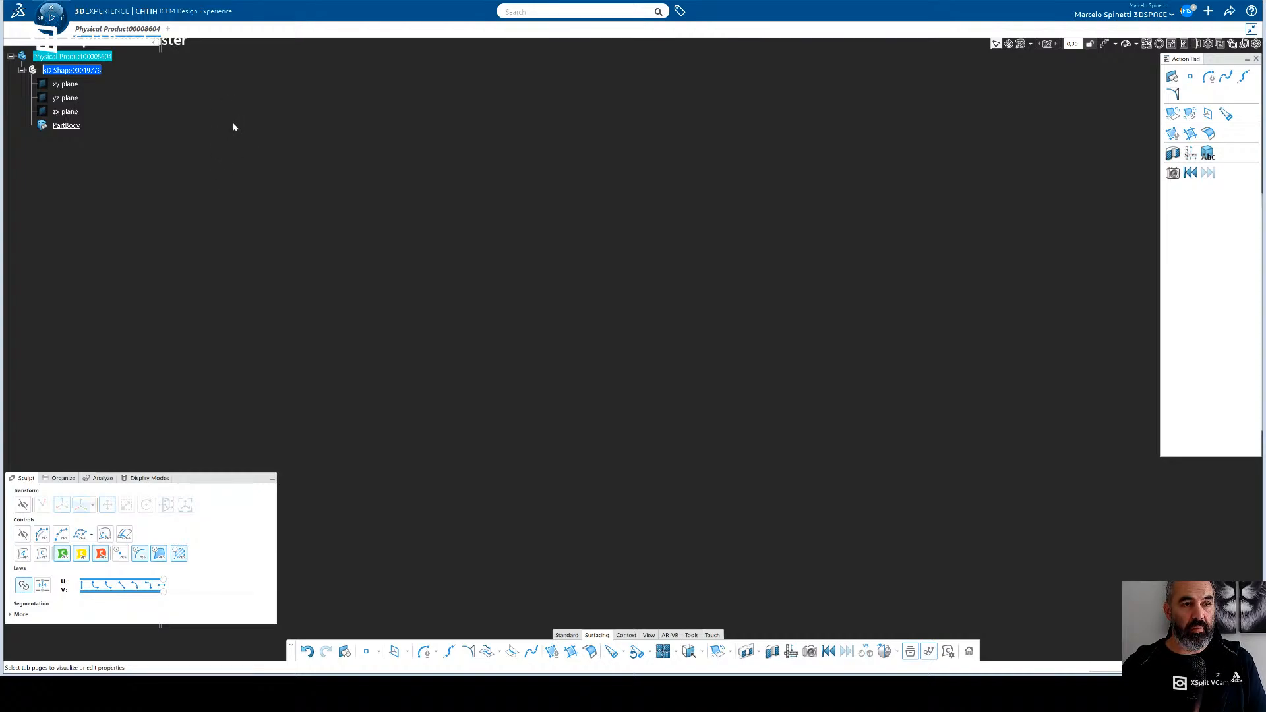
{"action": "left_click", "coordinate": [200, 124]}
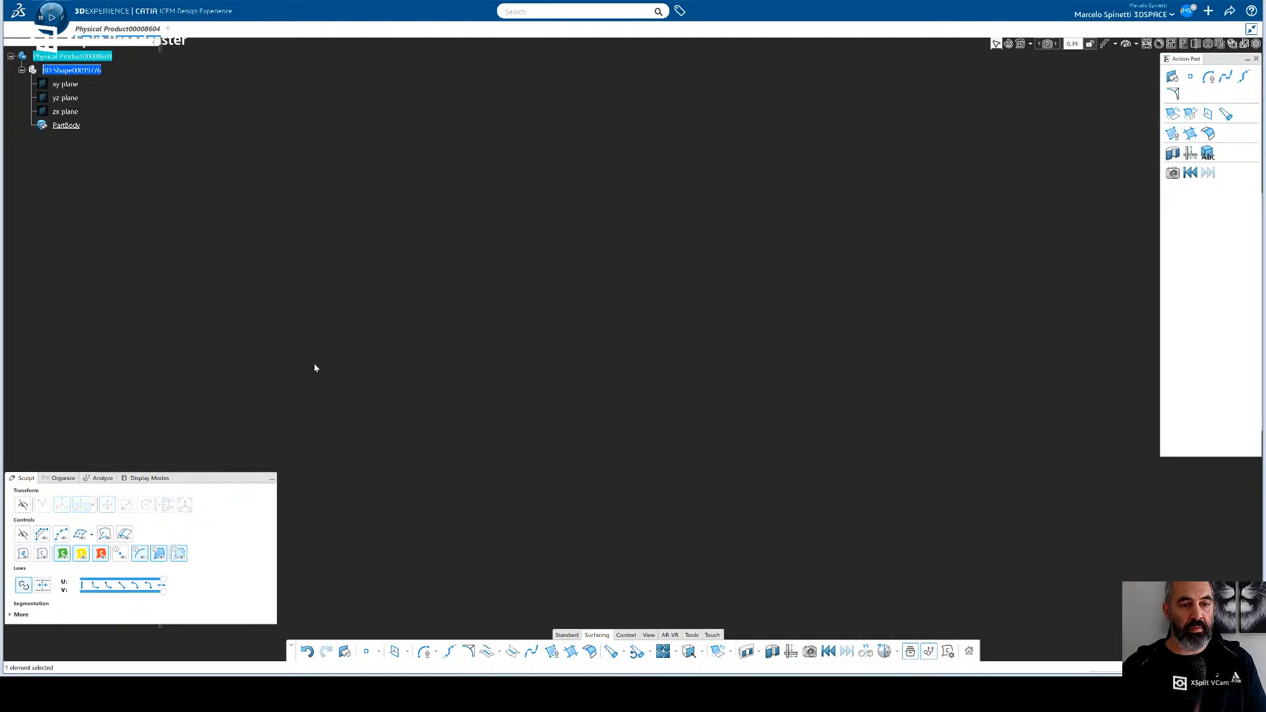
{"action": "left_click", "coordinate": [74, 72]}
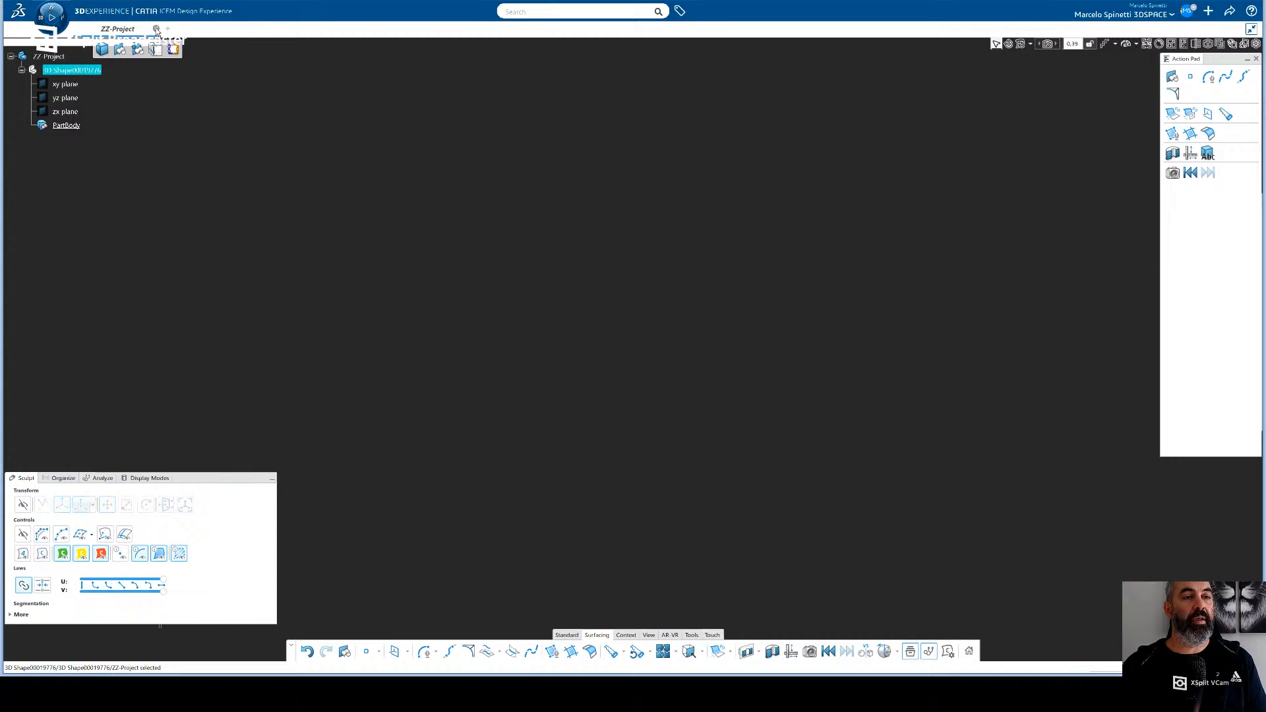
{"action": "left_click", "coordinate": [661, 370]}
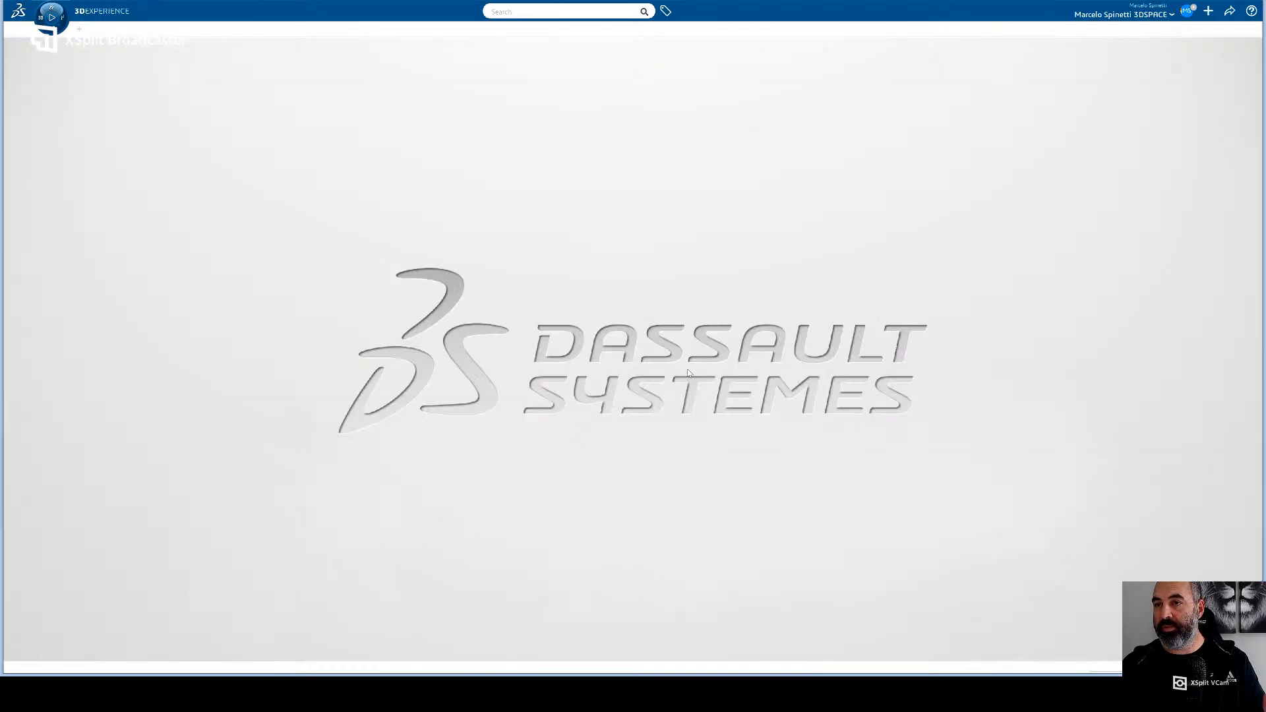
- Create a new Physical Product from the Physical Product Structure content types in the personal collaborative space
{"action": "left_click", "coordinate": [1172, 15]}
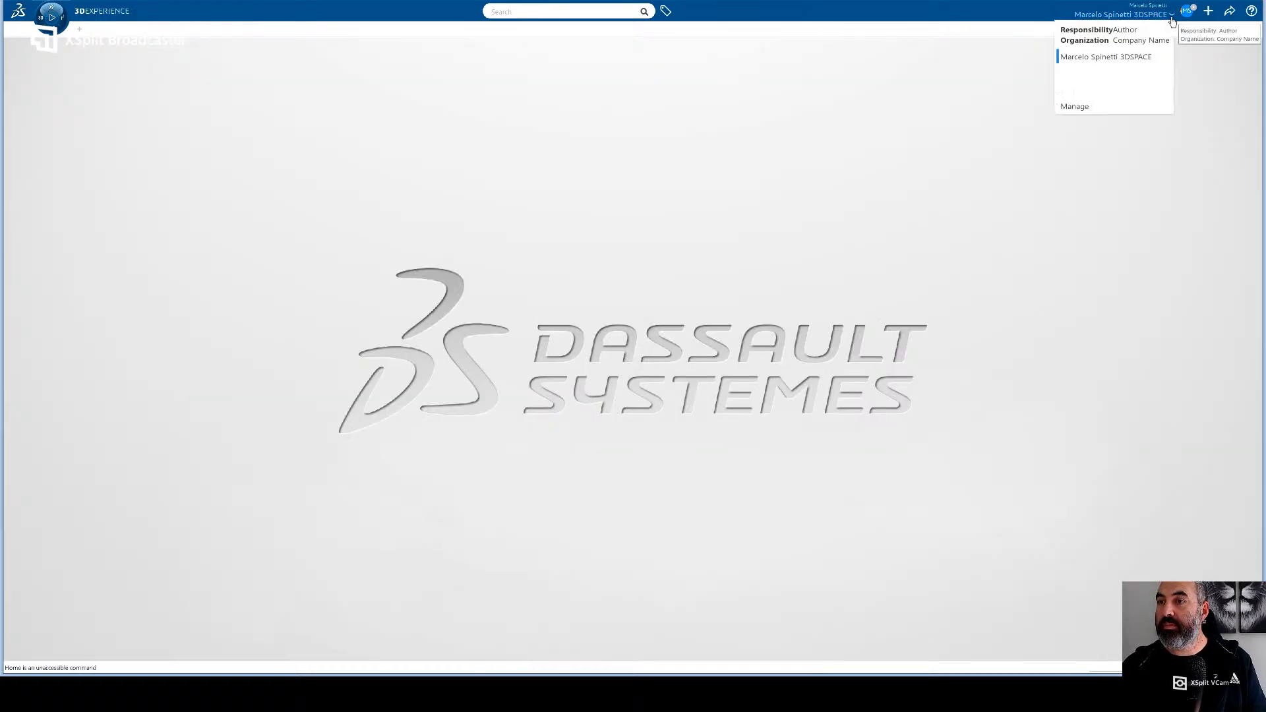
{"action": "left_click", "coordinate": [1208, 11]}
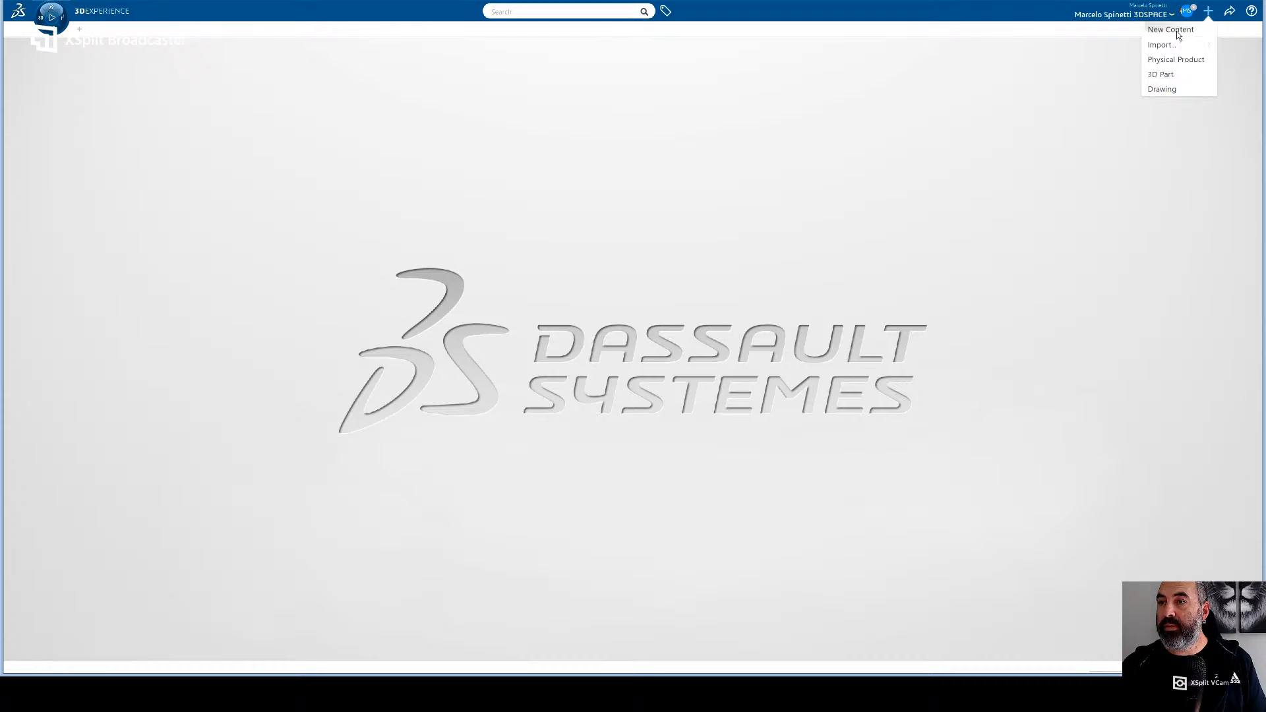
{"action": "left_click", "coordinate": [1176, 30]}
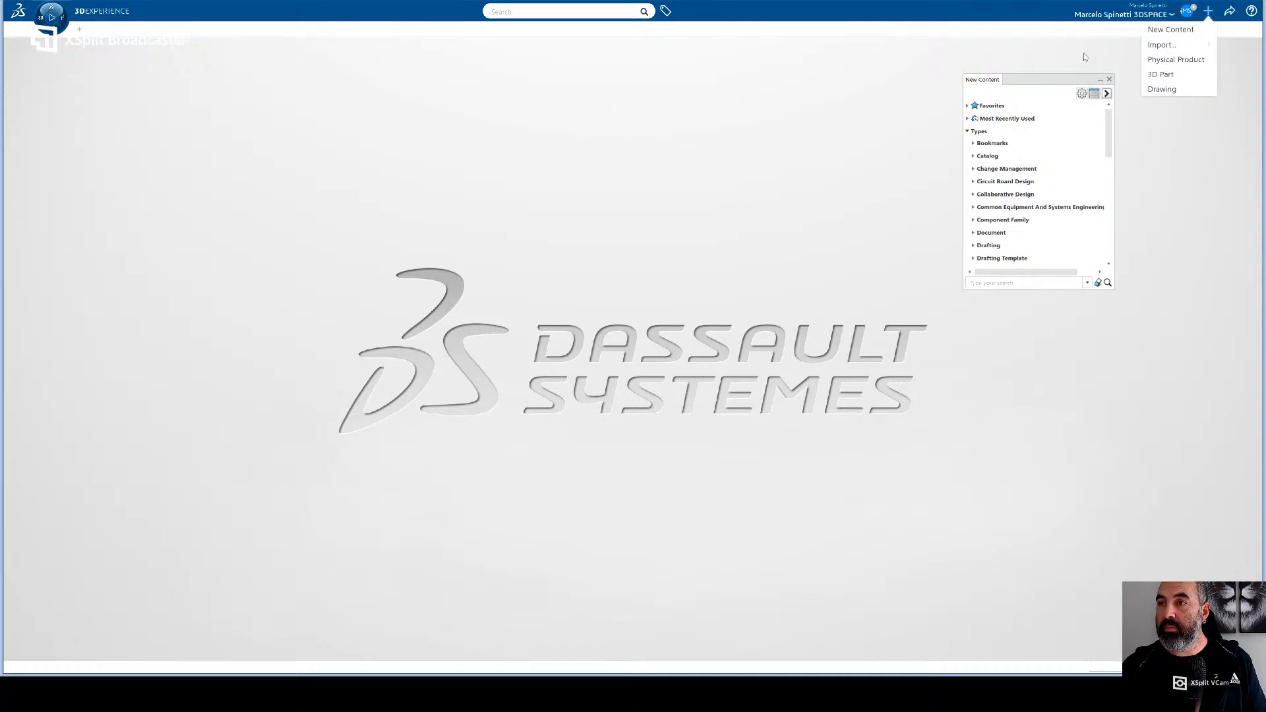
{"action": "scroll", "coordinate": [1019, 236], "scroll_direction": "down", "scroll_amount": 5}
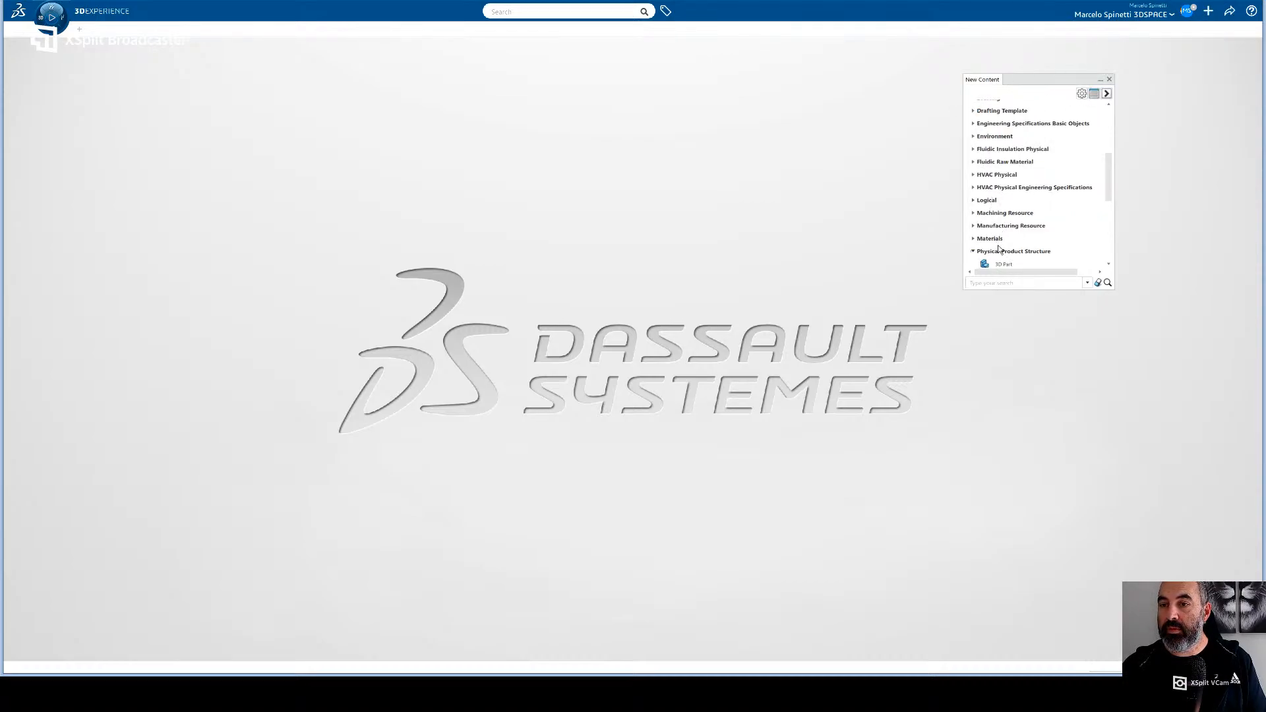
{"action": "scroll", "coordinate": [1017, 224], "scroll_direction": "down", "scroll_amount": 5}
{"action": "scroll", "coordinate": [1007, 177], "scroll_direction": "up", "scroll_amount": 4}
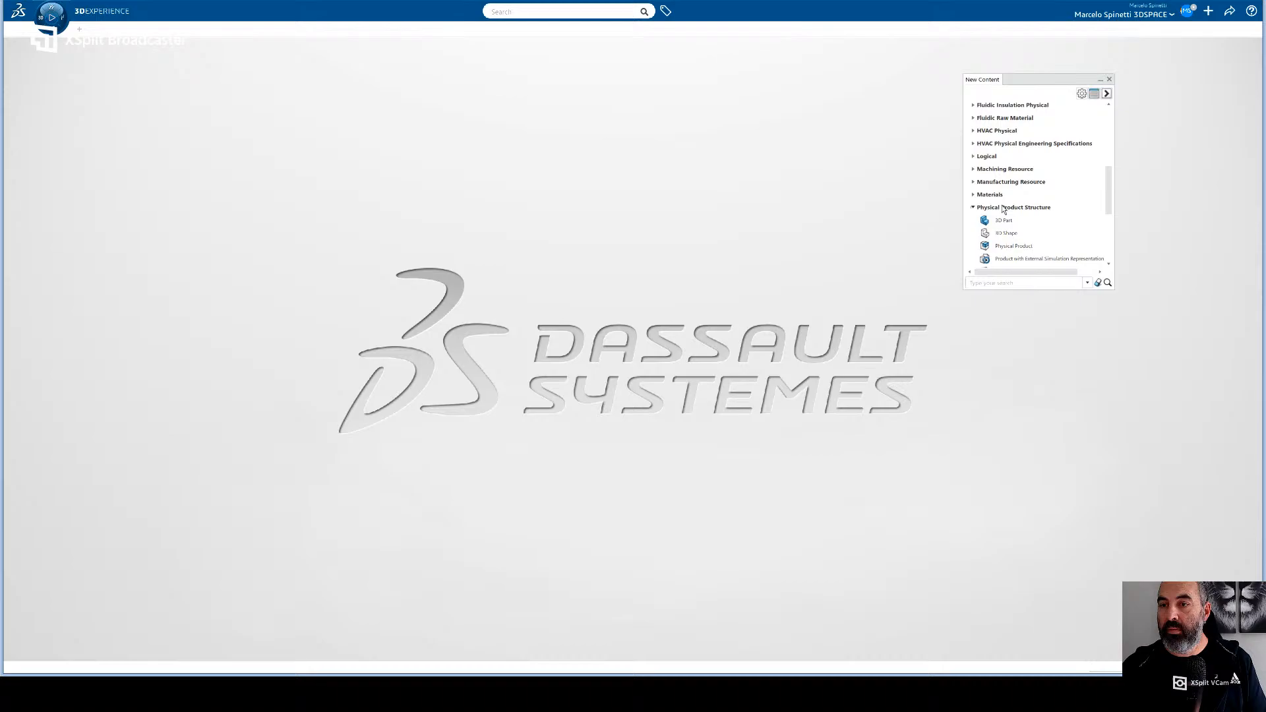
{"action": "left_click", "coordinate": [1008, 250]}
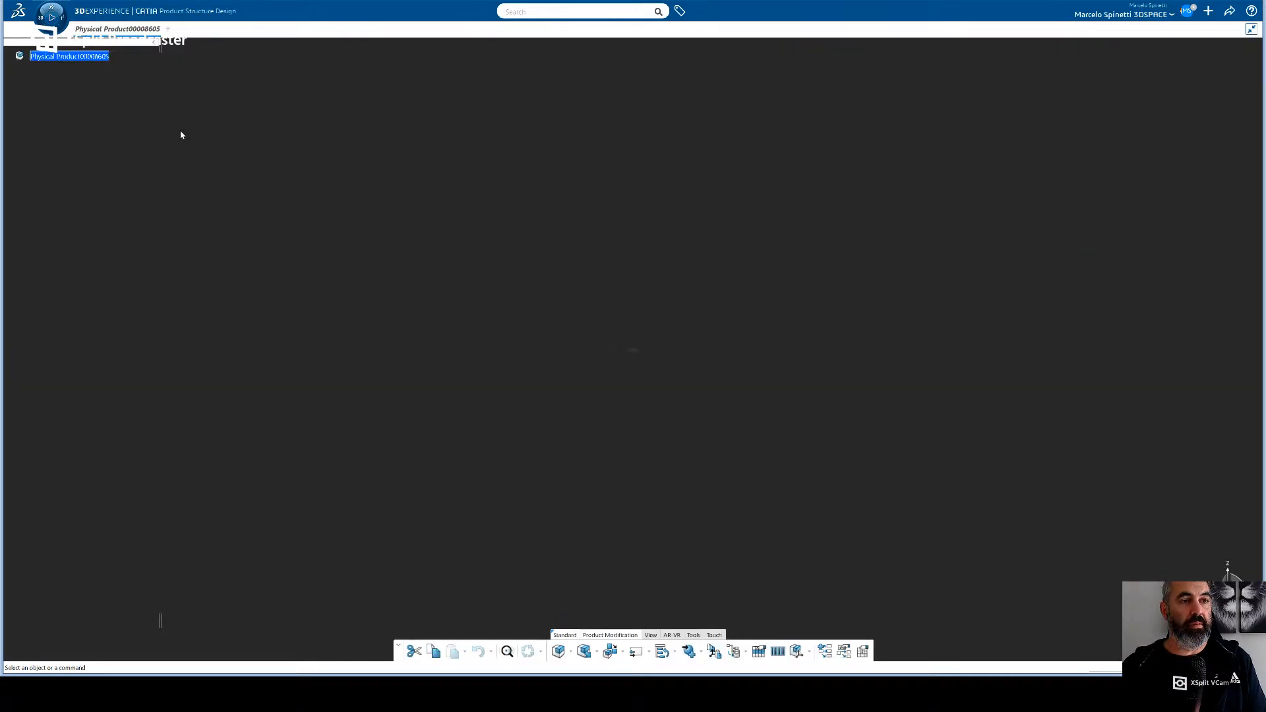
- Set the new root product's title to ZZ-Project in its properties
{"action": "left_click", "coordinate": [82, 59]}
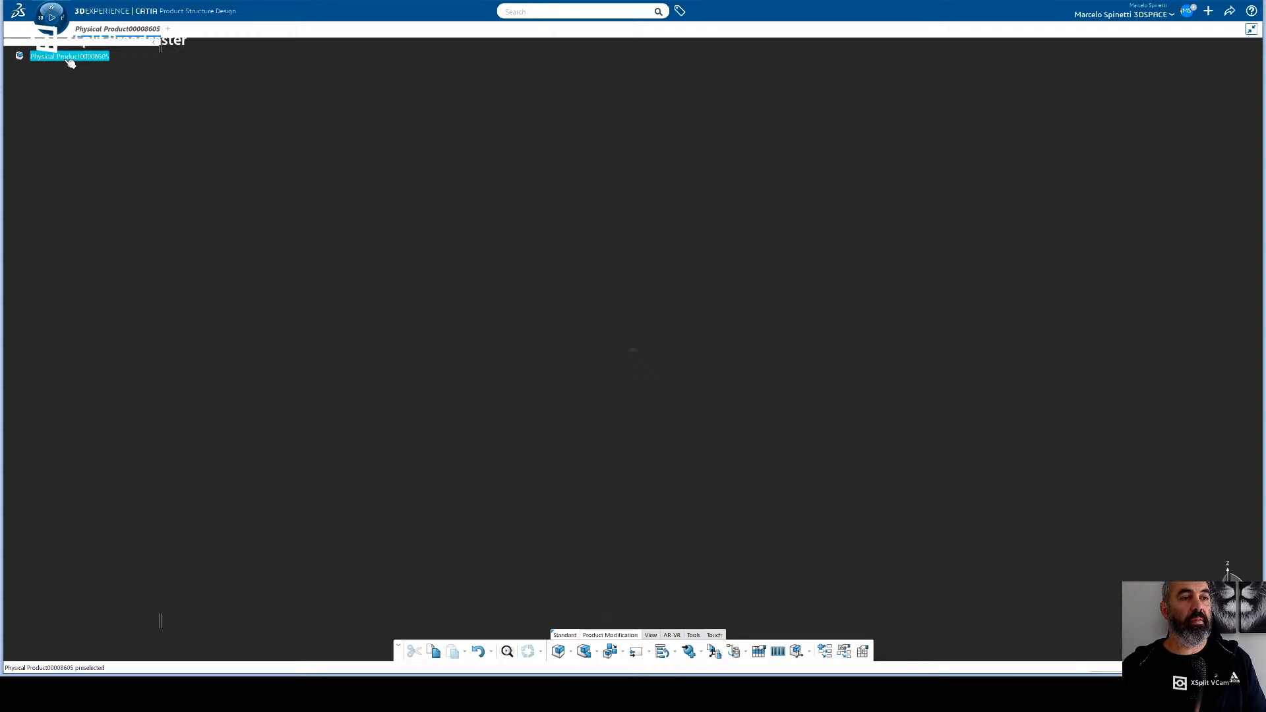
{"action": "left_click", "coordinate": [102, 107]}
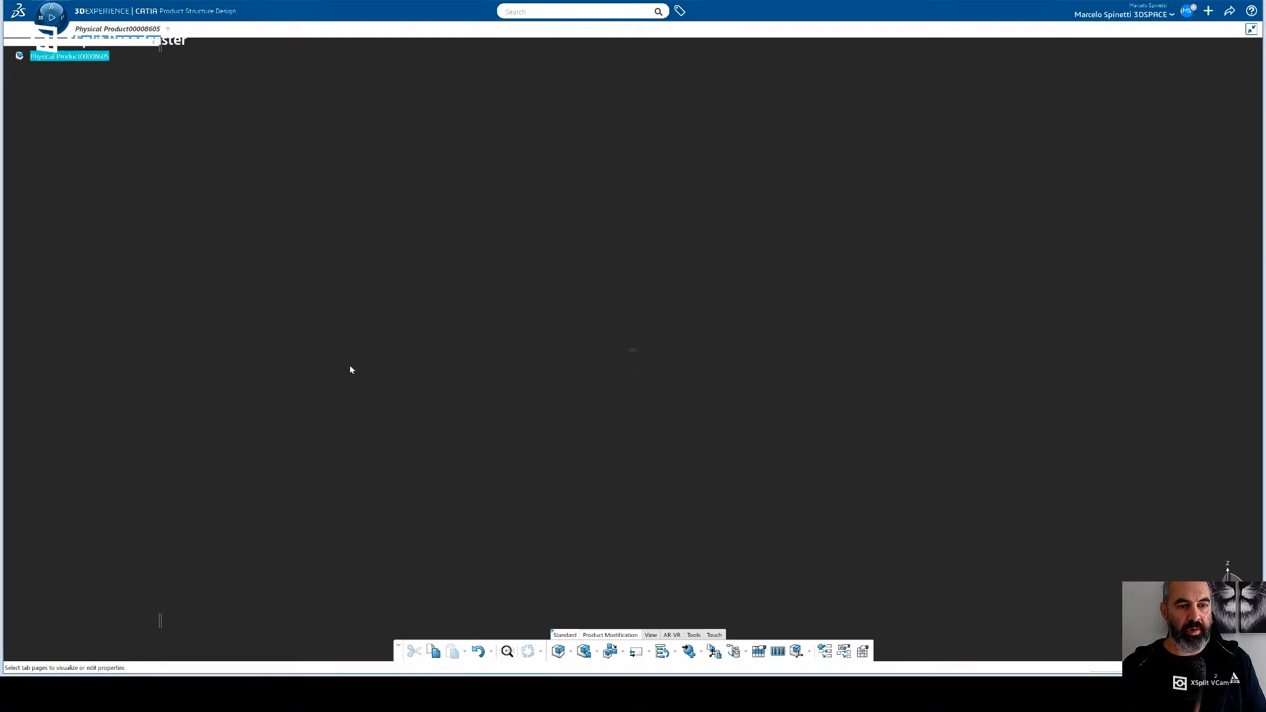
{"action": "left_click", "coordinate": [325, 366]}
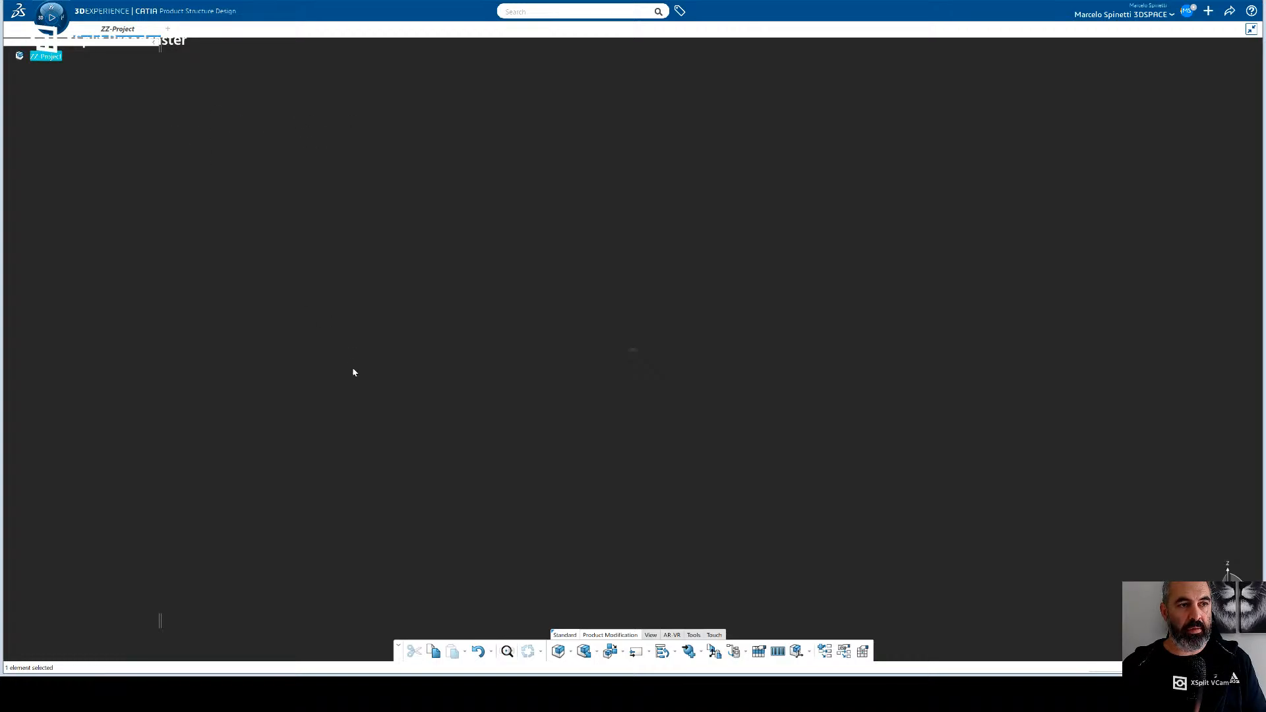
{"action": "left_click", "coordinate": [323, 367]}
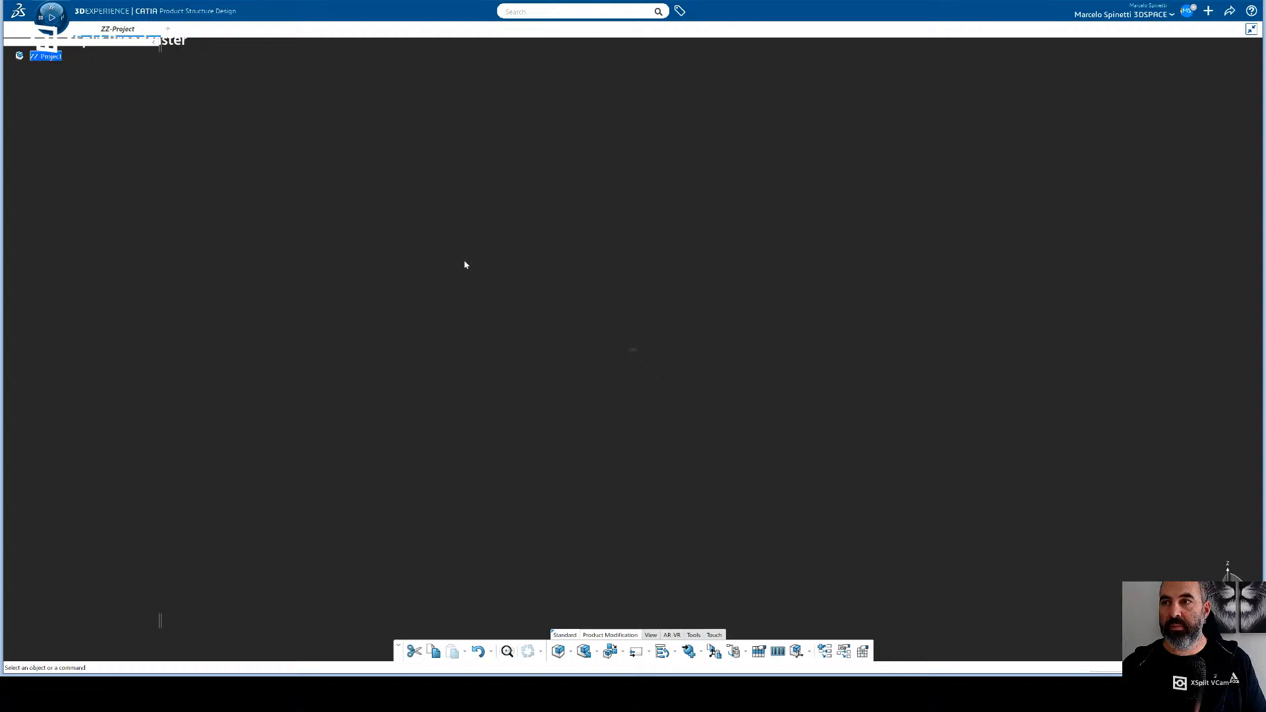
- Insert a new 3D Part from the Physical Product Structure types under the ZZ-Project root product
{"action": "left_click", "coordinate": [43, 58]}
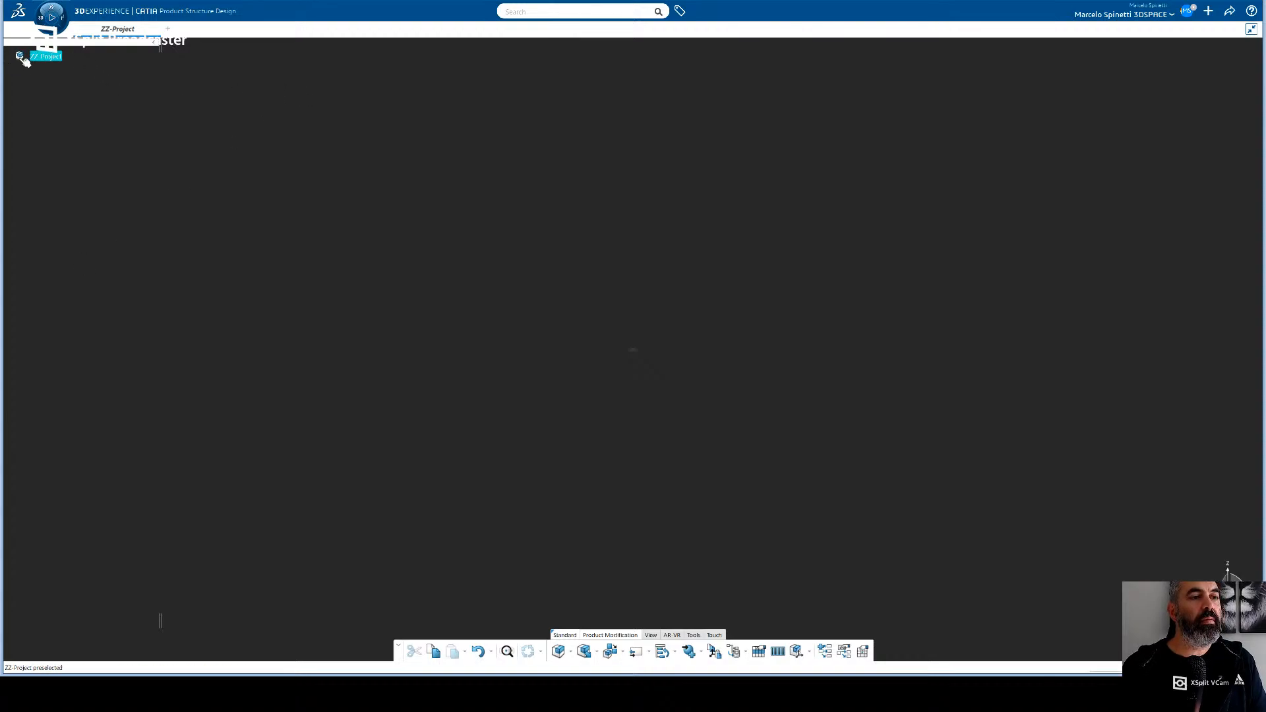
{"action": "left_click", "coordinate": [1209, 11]}
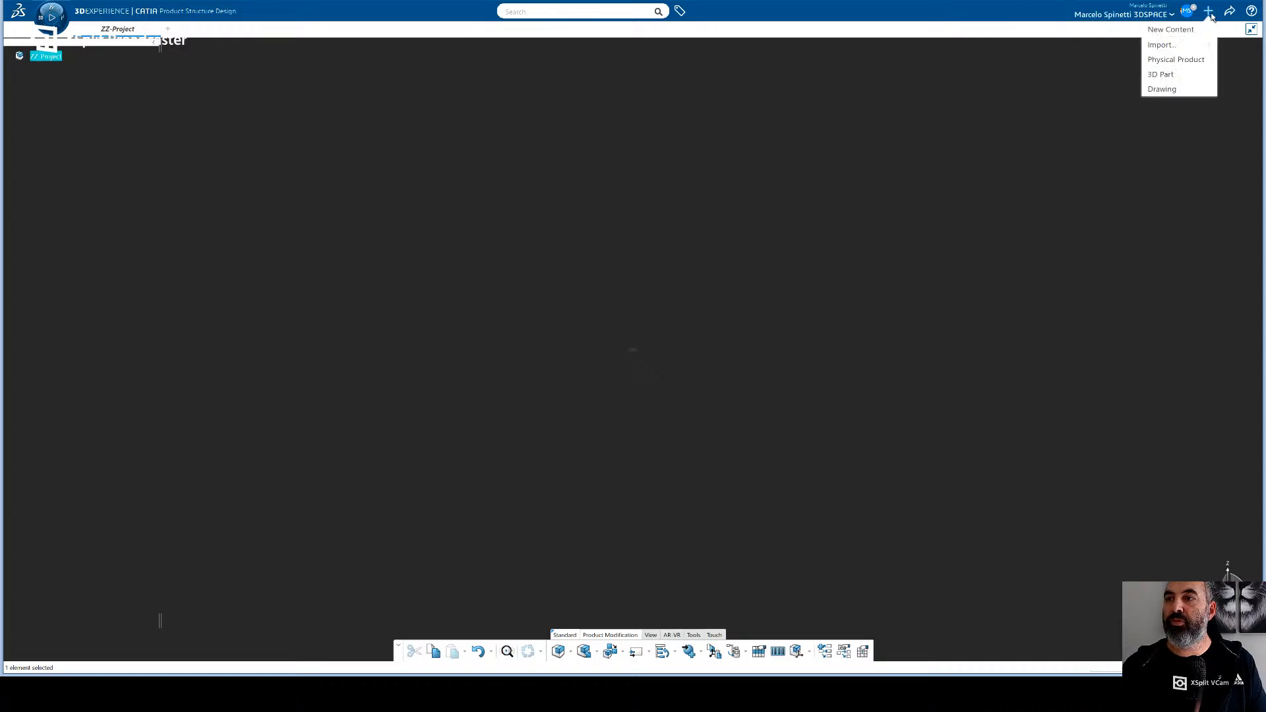
{"action": "left_click", "coordinate": [1172, 30]}
{"action": "scroll", "coordinate": [1018, 202], "scroll_direction": "down", "scroll_amount": 5}
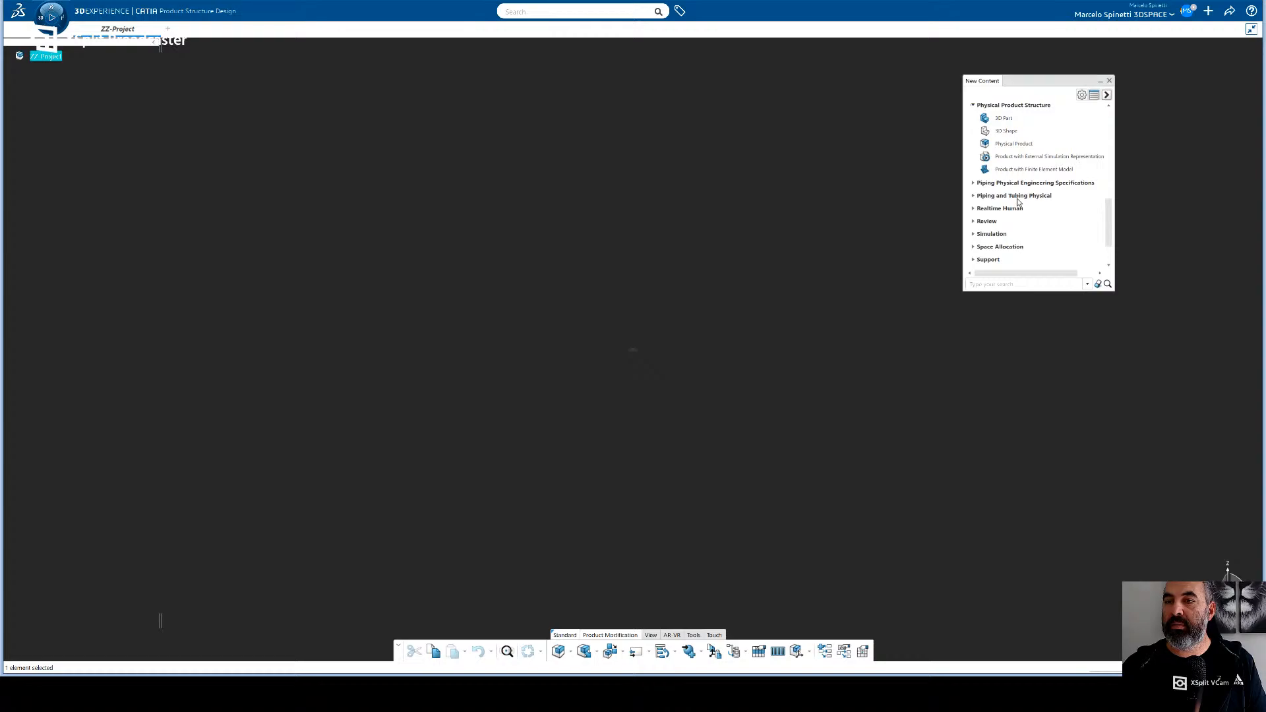
{"action": "left_click_drag", "start_coordinate": [1112, 221], "coordinate": [1112, 206]}
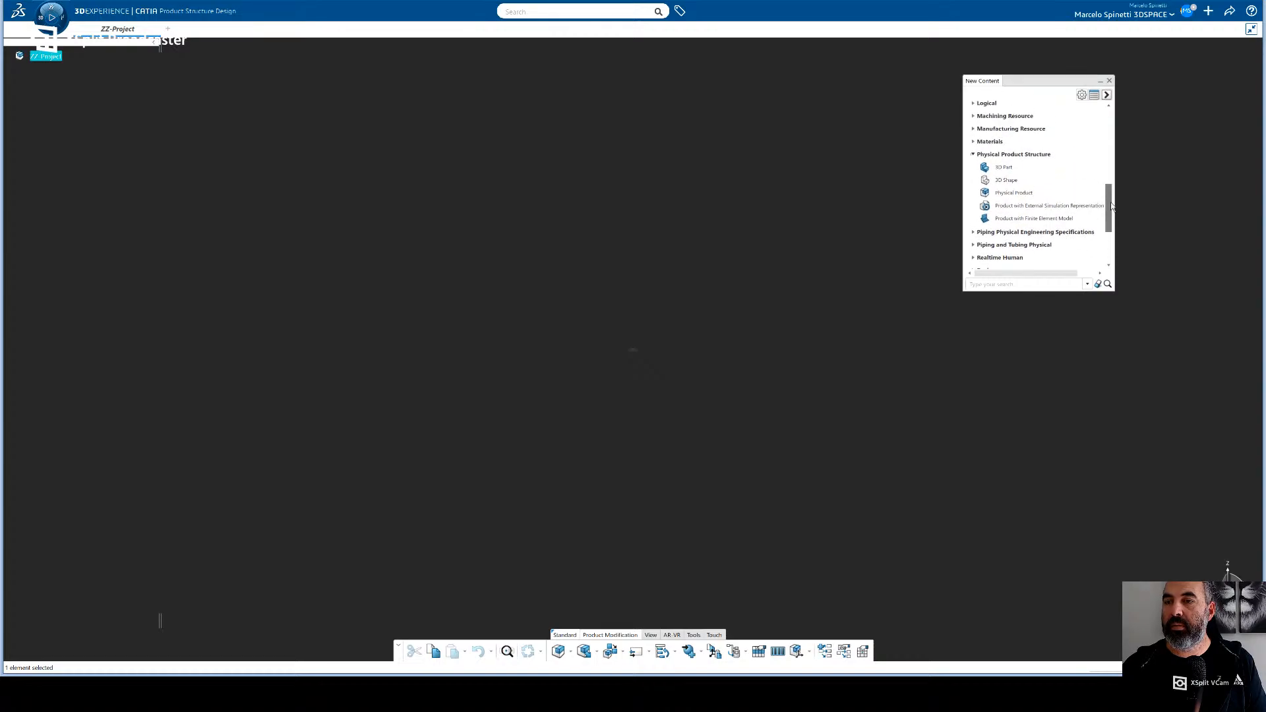
{"action": "left_click", "coordinate": [1004, 169]}
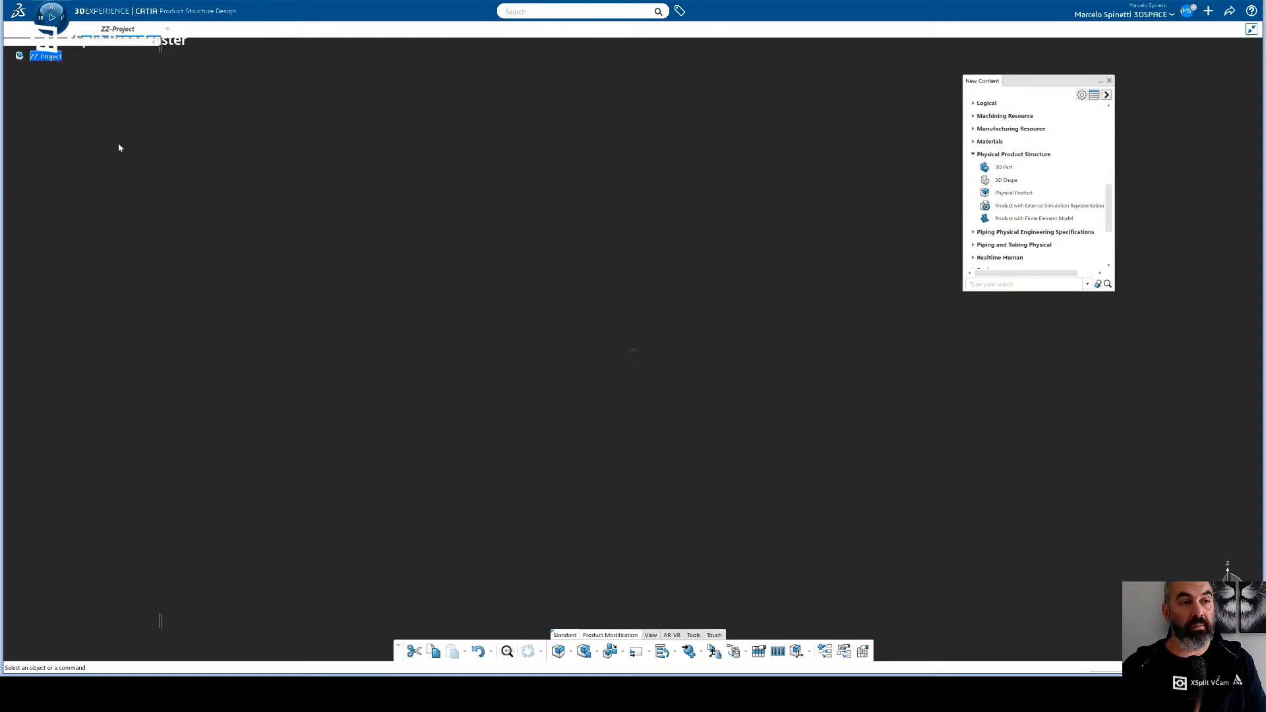
{"action": "left_click", "coordinate": [36, 55]}
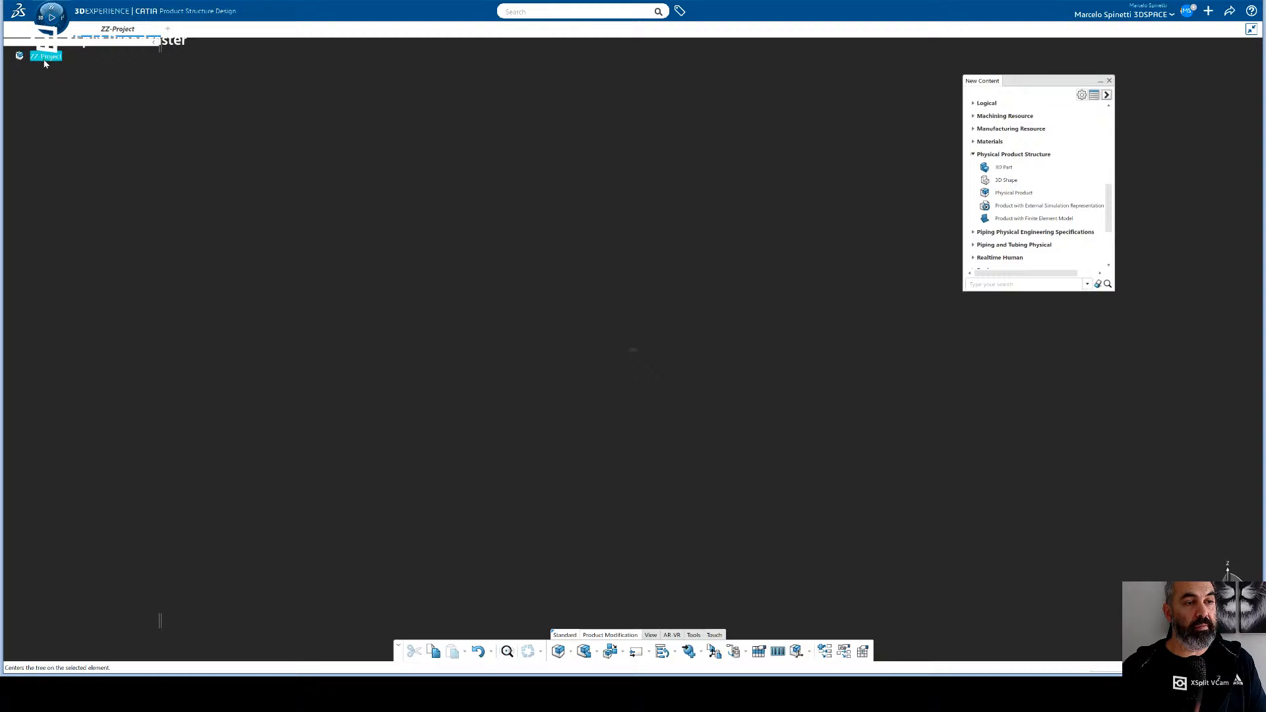
{"action": "left_click", "coordinate": [192, 322]}
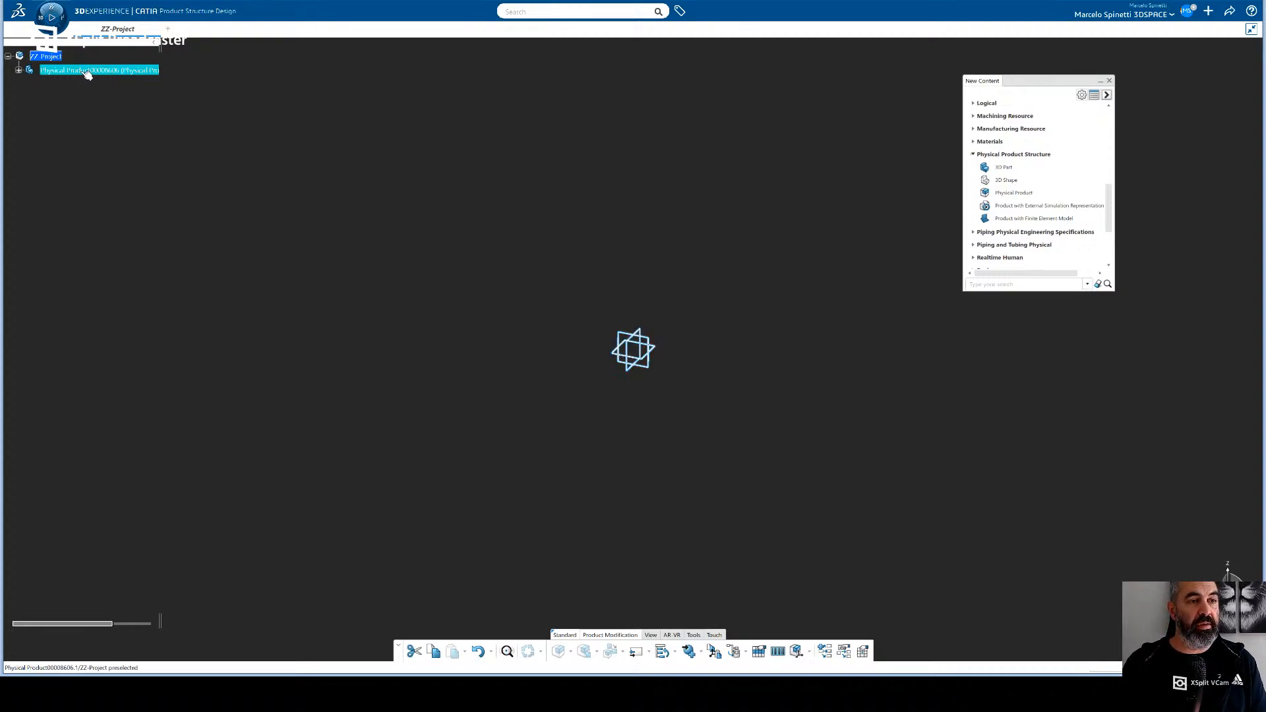
- Rename the inserted part Exterior and the 3D shape beneath it Class-A
{"action": "left_click", "coordinate": [18, 70]}
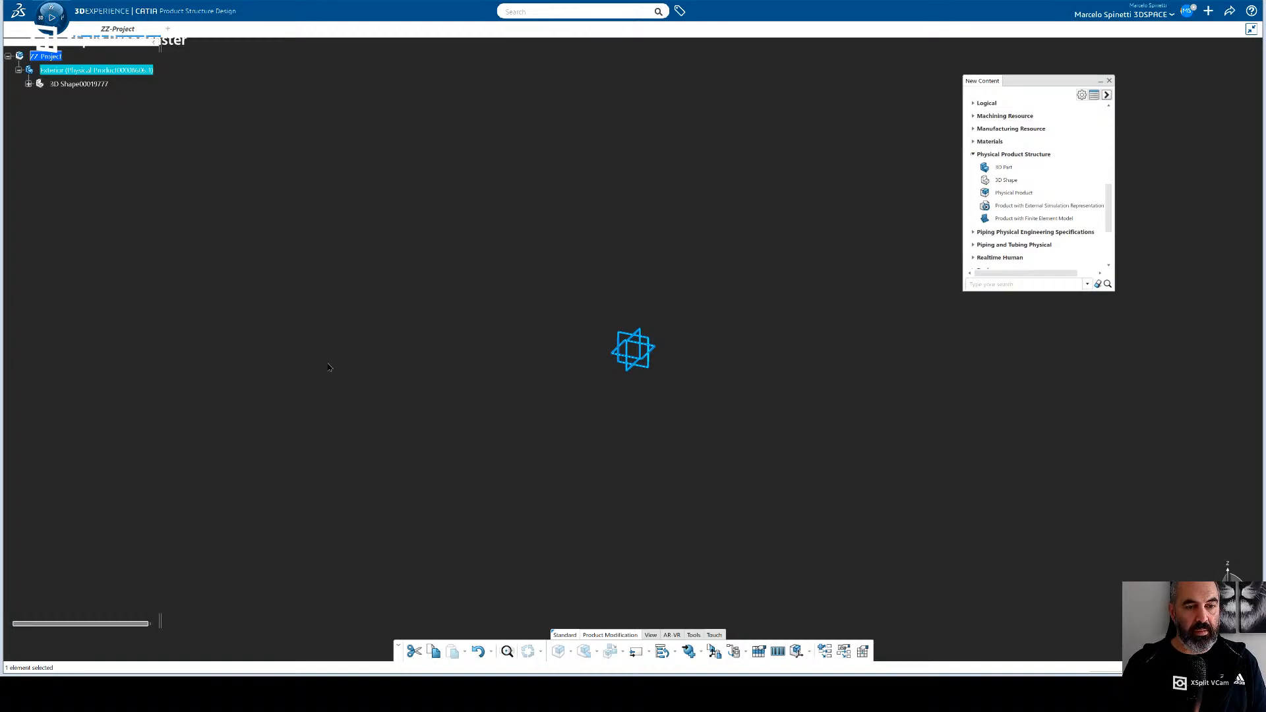
{"action": "left_click", "coordinate": [28, 83]}
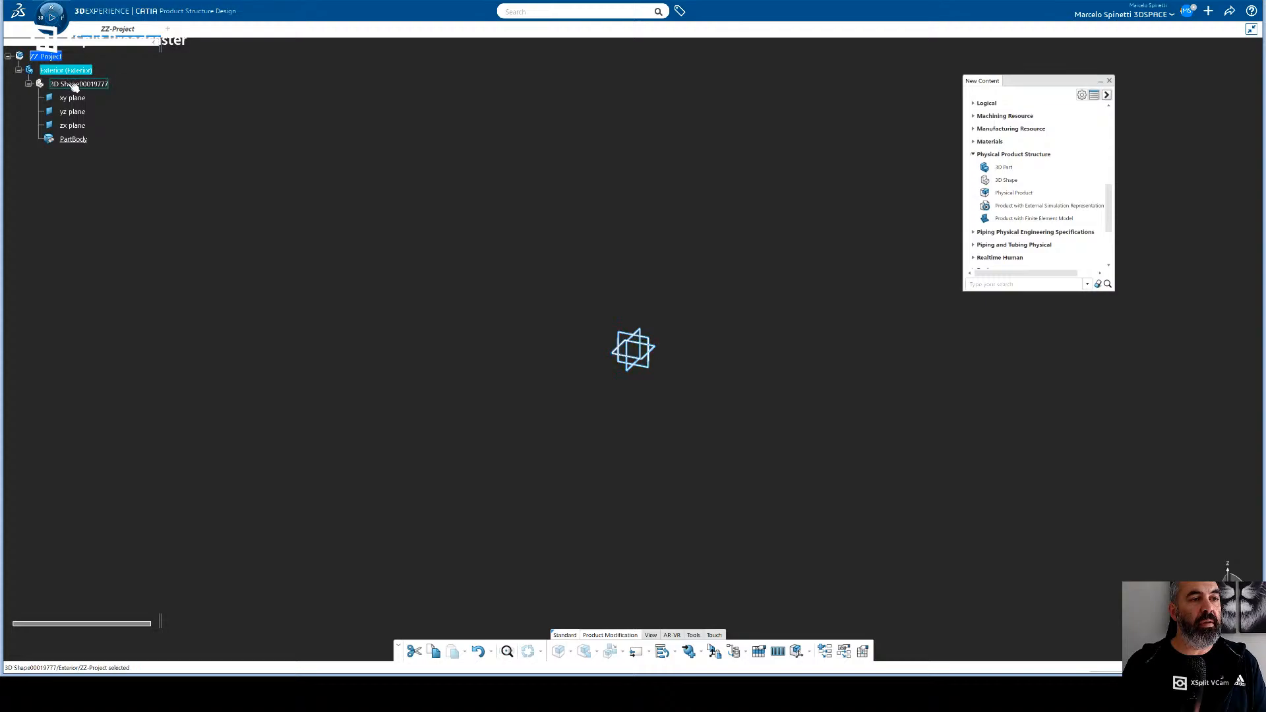
{"action": "left_click", "coordinate": [72, 85]}
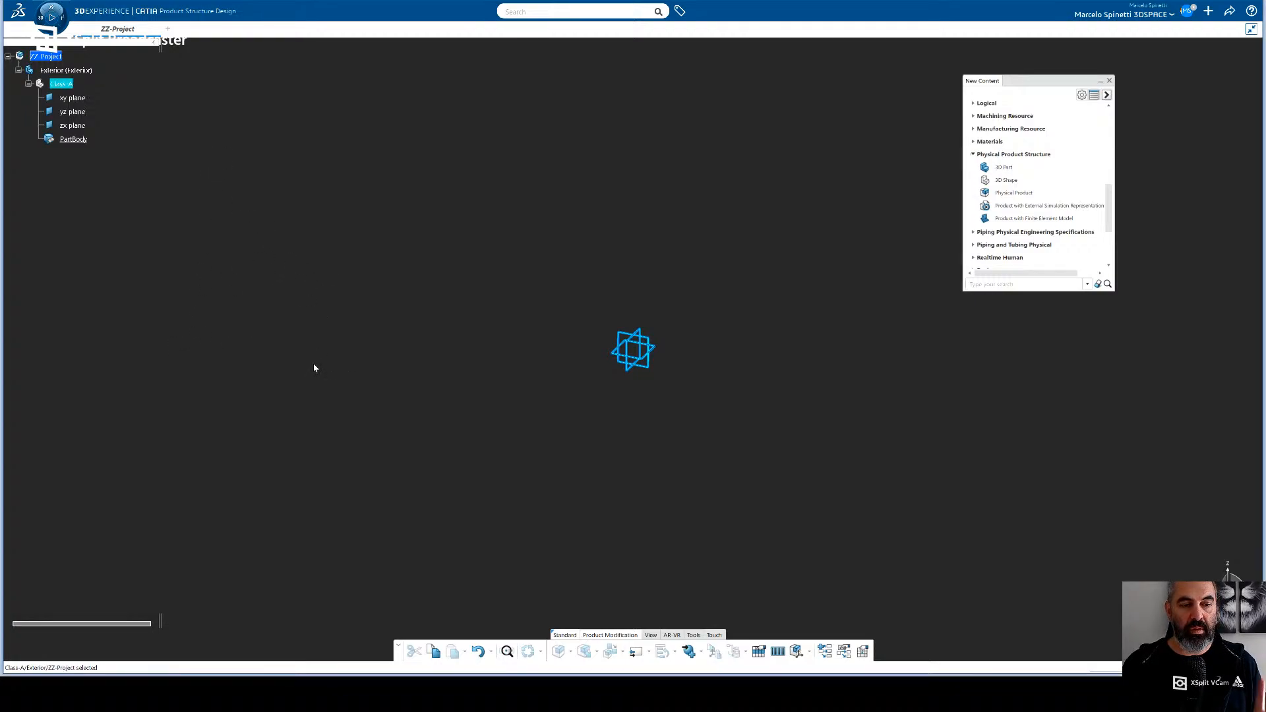
{"action": "left_click", "coordinate": [306, 281]}
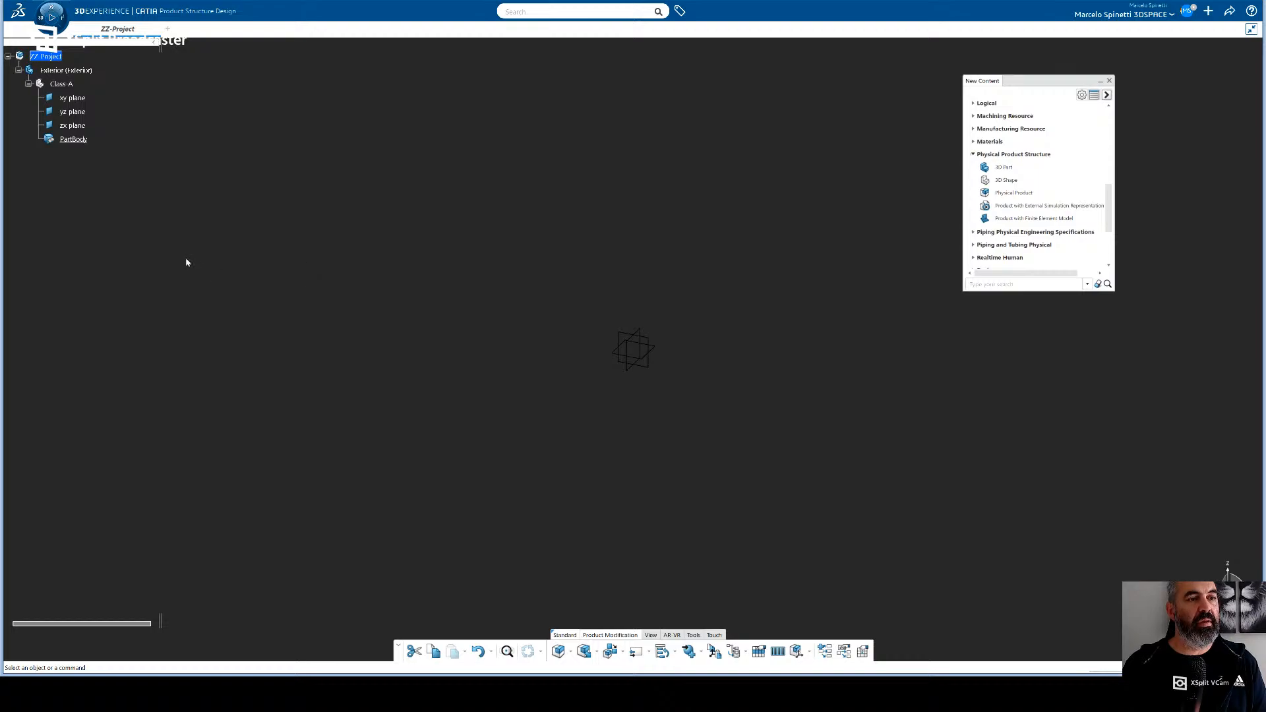
- Activate the Class-A shape in ICEM Design Experience and insert an ordered geometrical set in its PartBody
{"action": "left_click", "coordinate": [66, 85]}
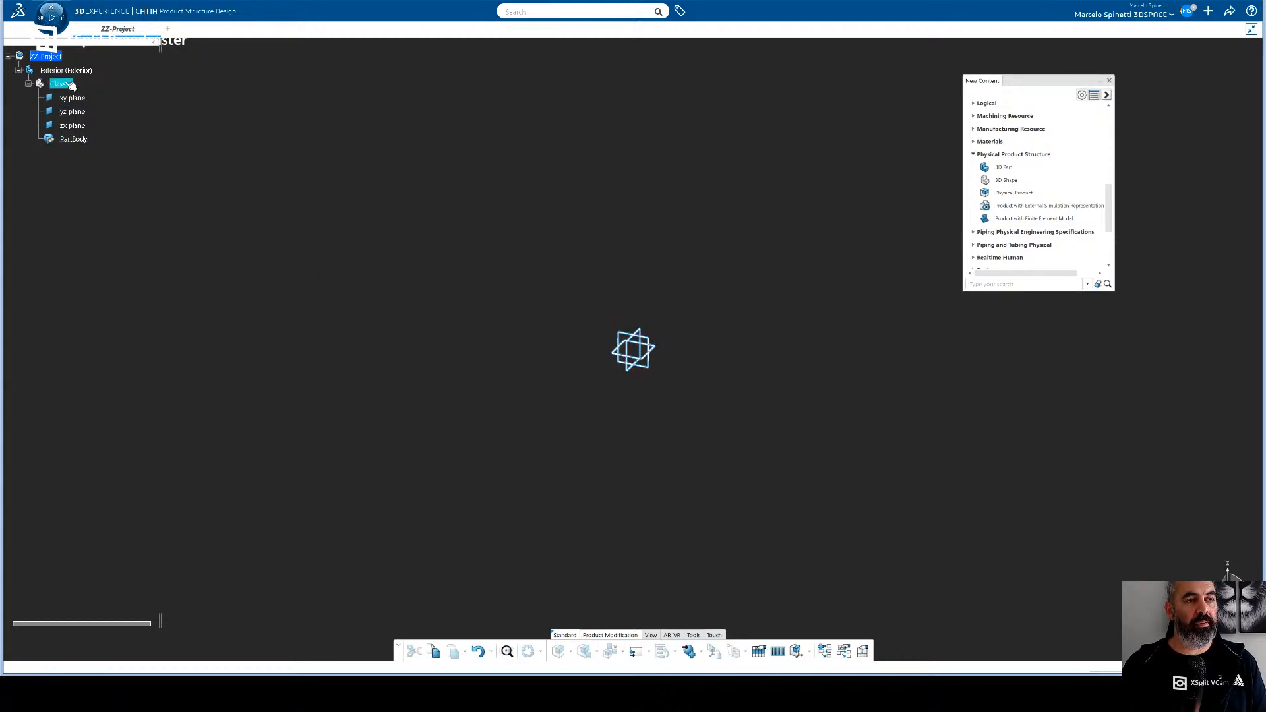
{"action": "double_click", "coordinate": [68, 98]}
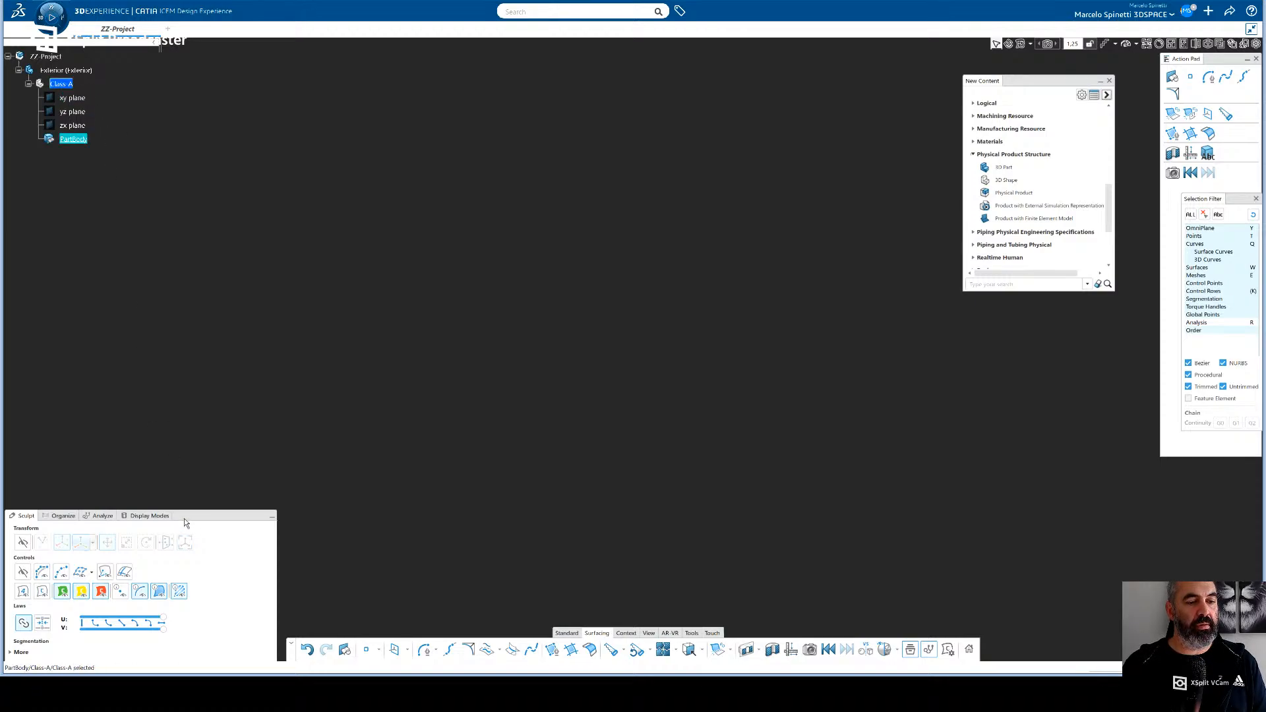
{"action": "left_click_drag", "start_coordinate": [187, 516], "coordinate": [196, 454]}
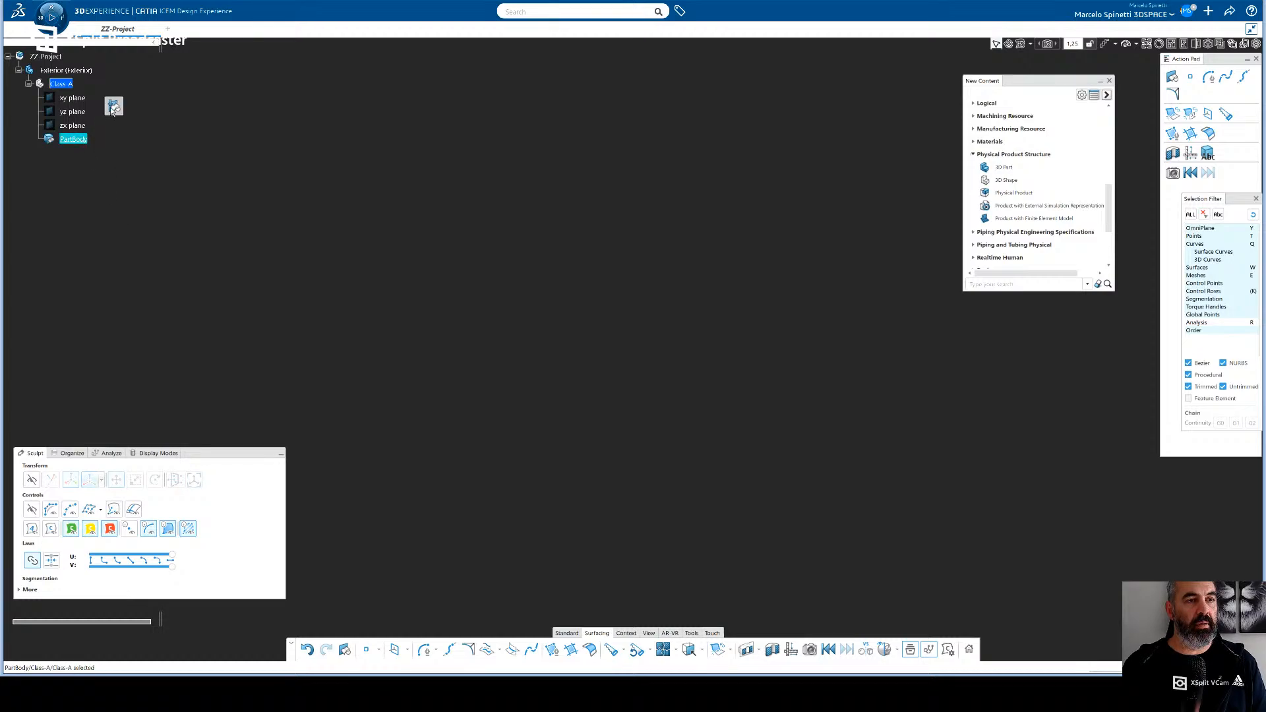
{"action": "left_click", "coordinate": [39, 139]}
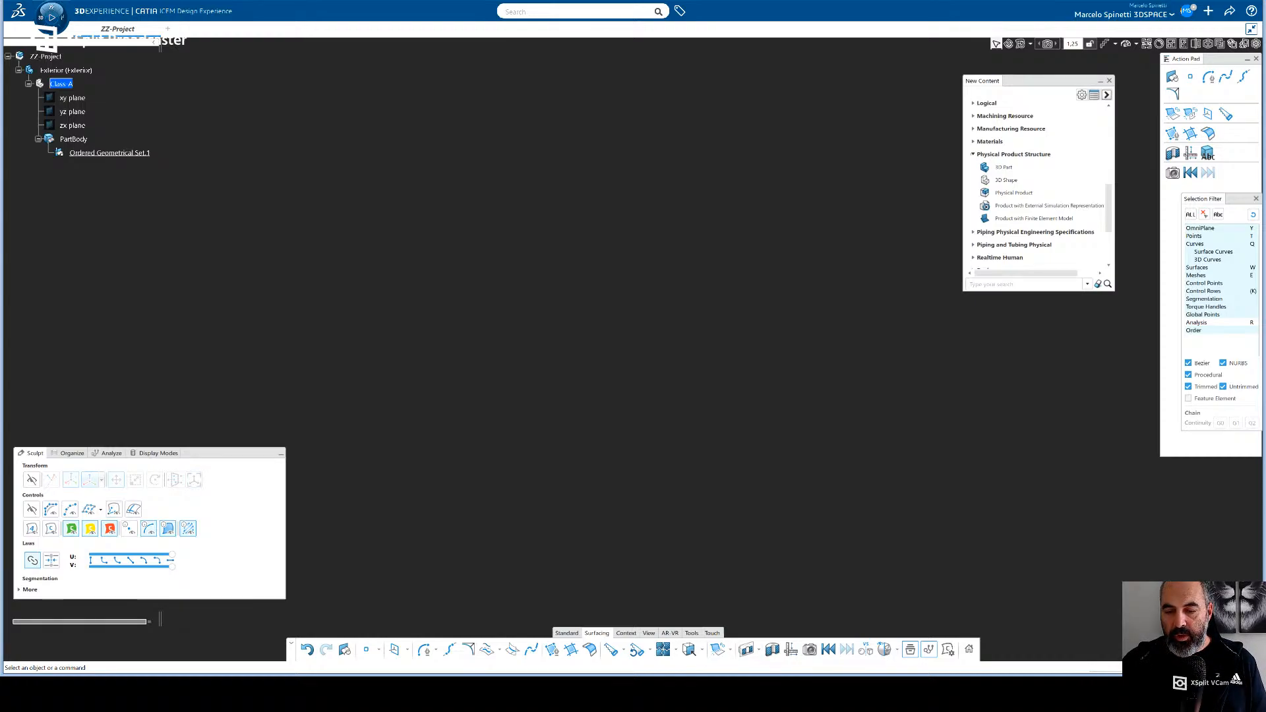
{"action": "left_click", "coordinate": [626, 633]}
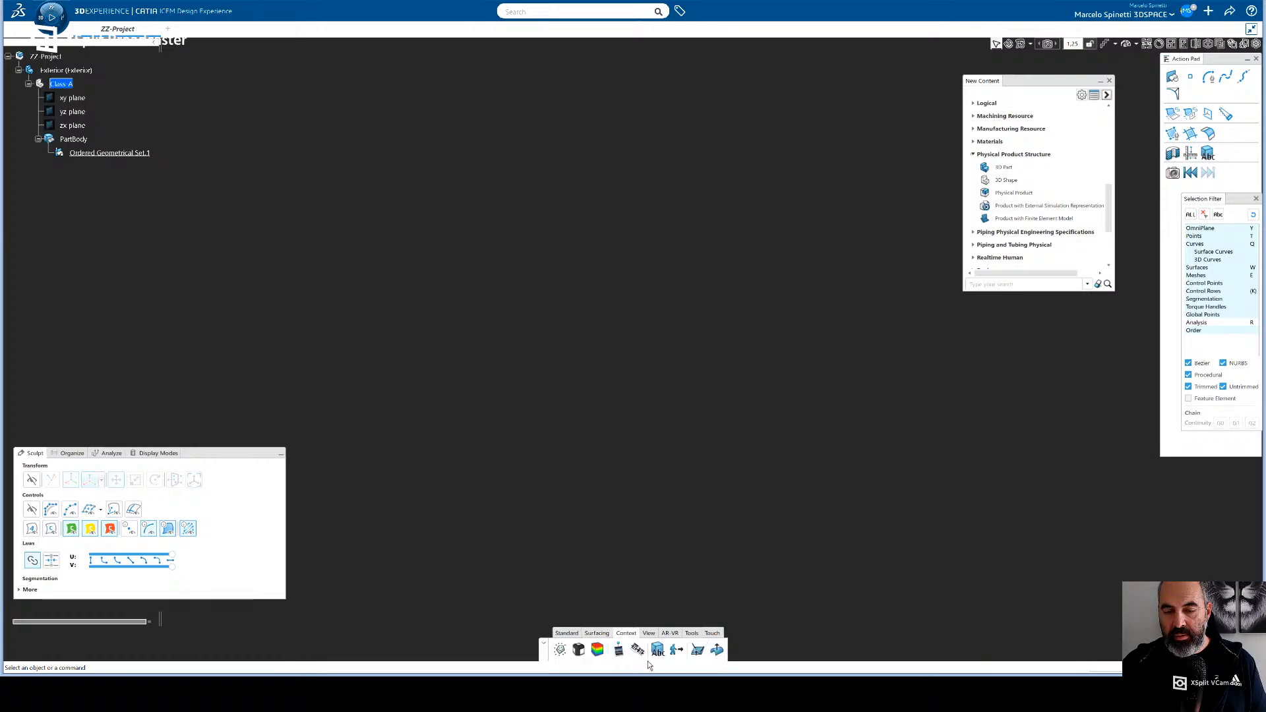
{"action": "left_click", "coordinate": [617, 651]}
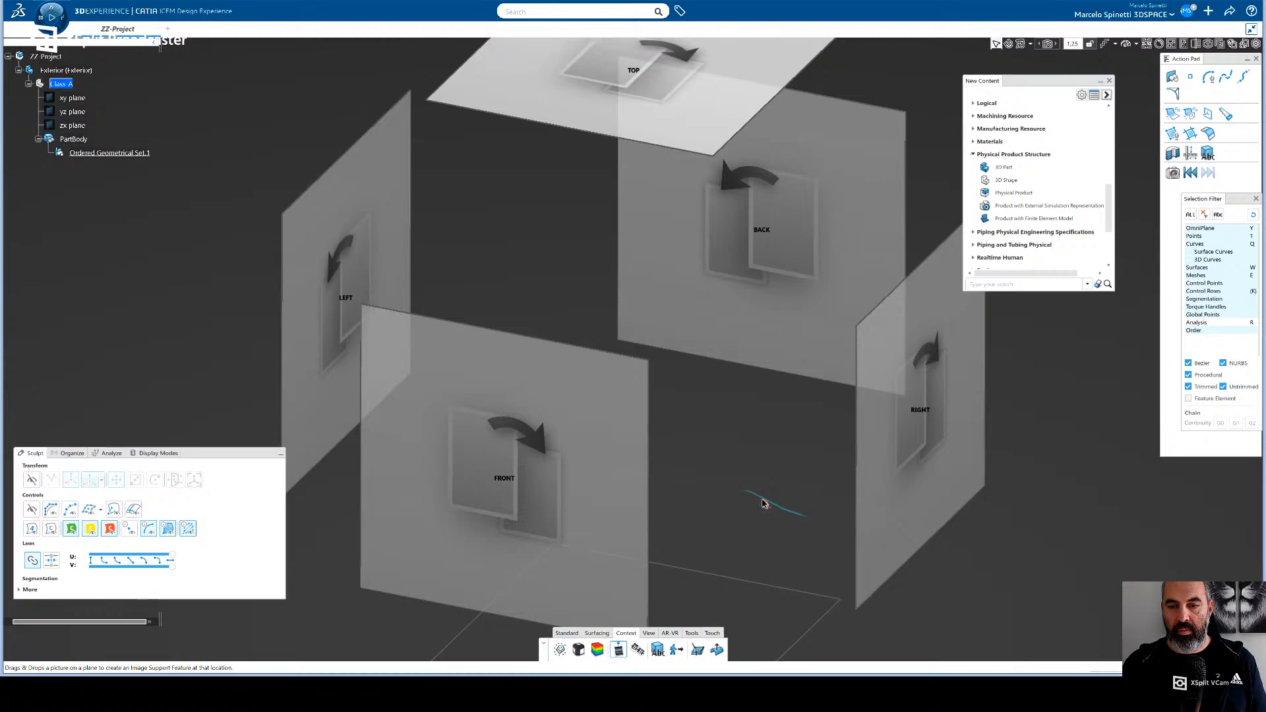
{"action": "middle_click_drag", "start_coordinate": [782, 528], "coordinate": [540, 504]}
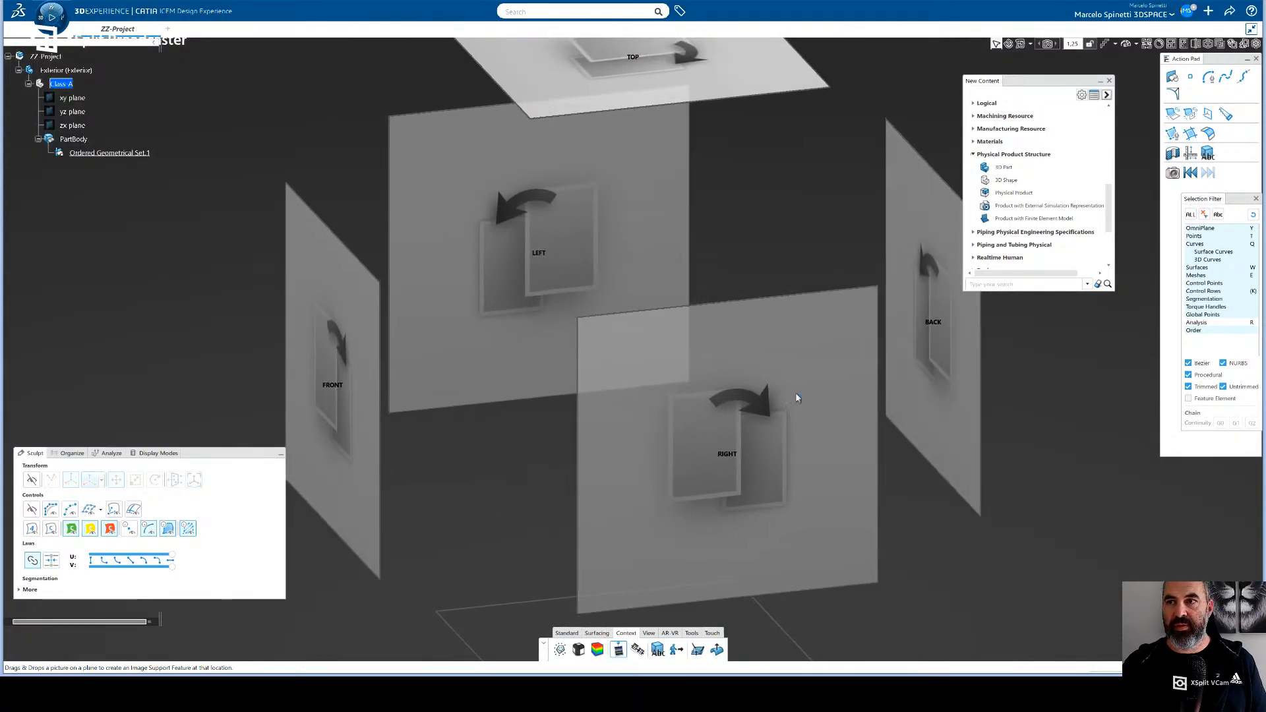
{"action": "middle_click_drag", "start_coordinate": [843, 295], "coordinate": [808, 273]}
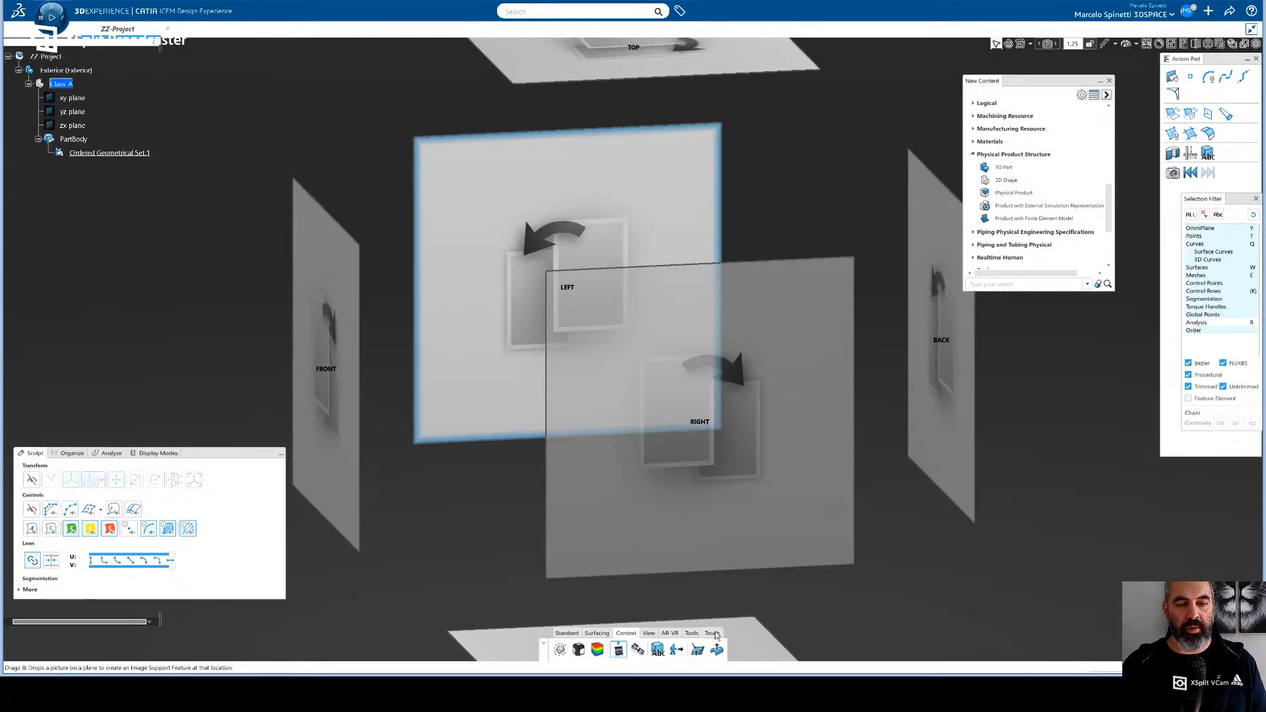
{"action": "middle_click_drag", "start_coordinate": [596, 415], "coordinate": [674, 264]}
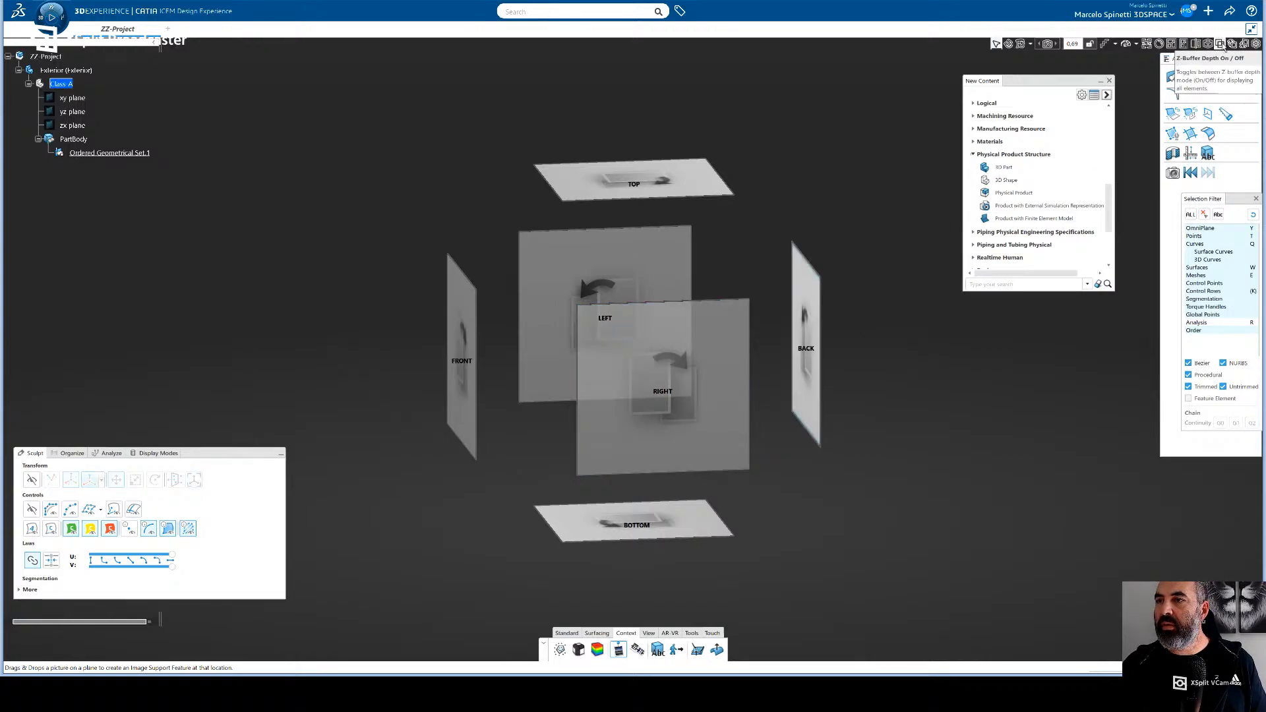
- Open the preferences and examine the available profiles, the General category and the Widget Layout, Tree and Status Bar pages
{"action": "left_click", "coordinate": [1167, 18]}
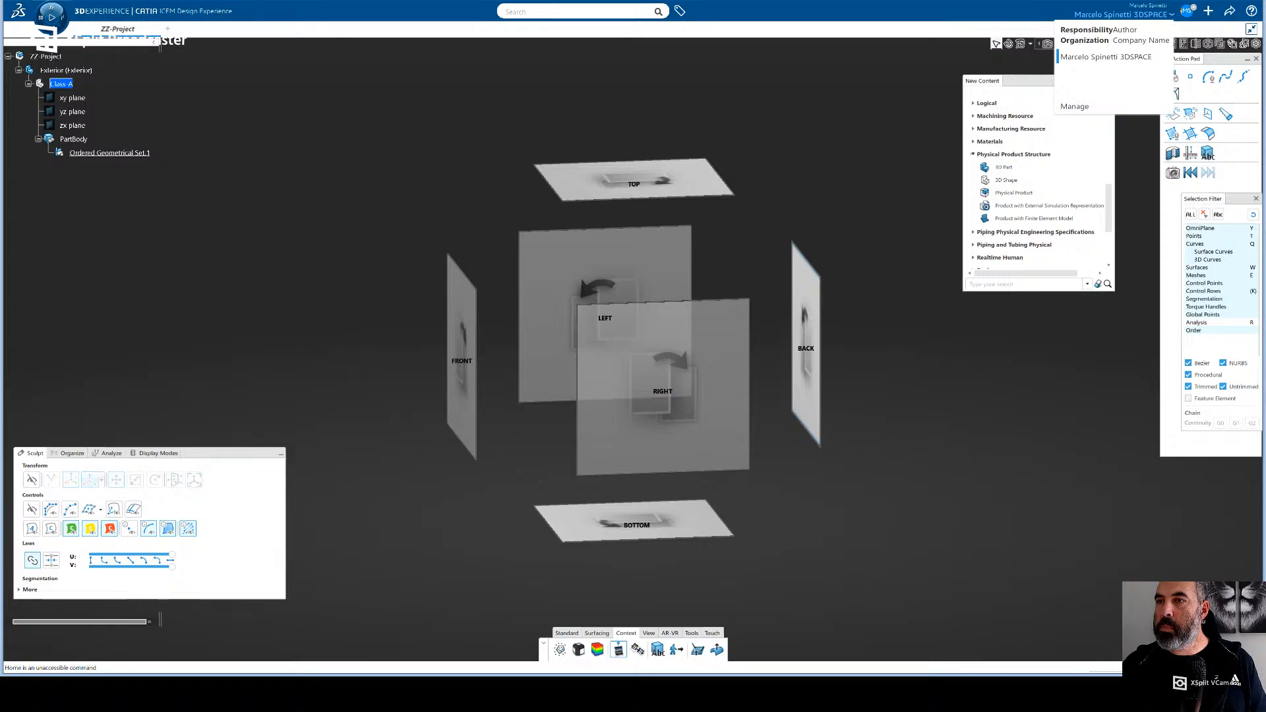
{"action": "left_click", "coordinate": [1187, 11]}
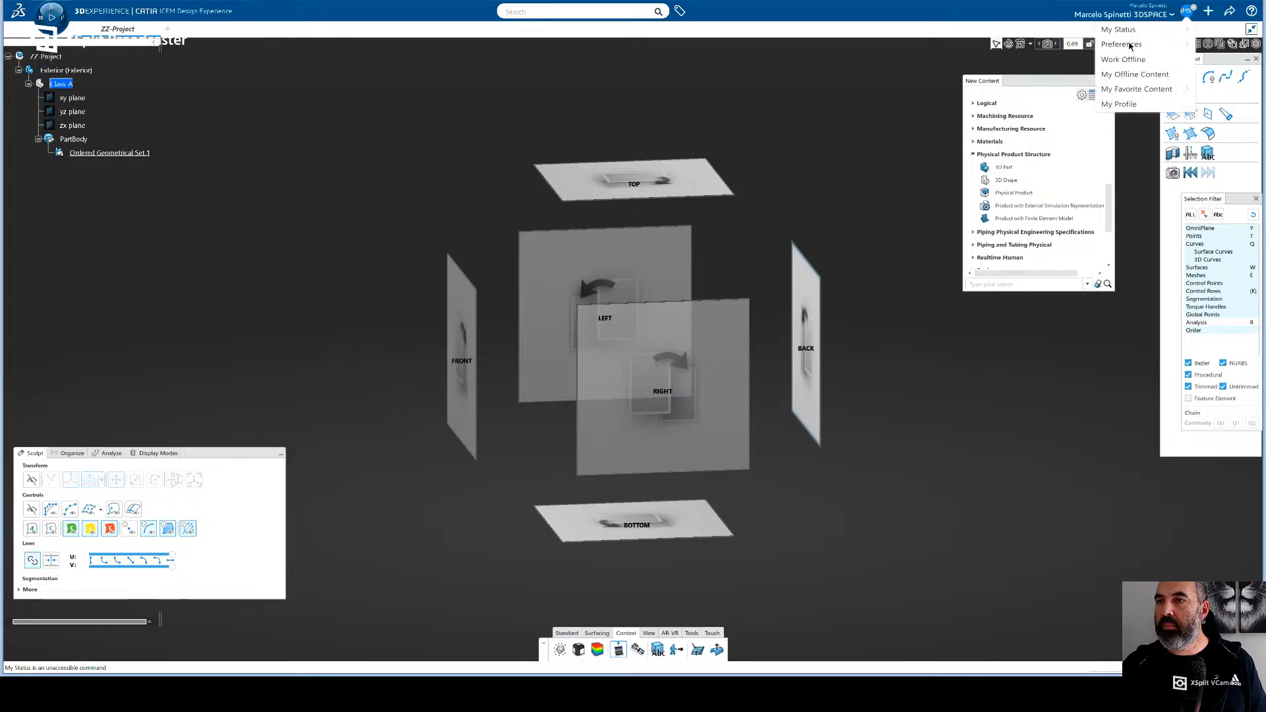
{"action": "left_click", "coordinate": [1130, 46]}
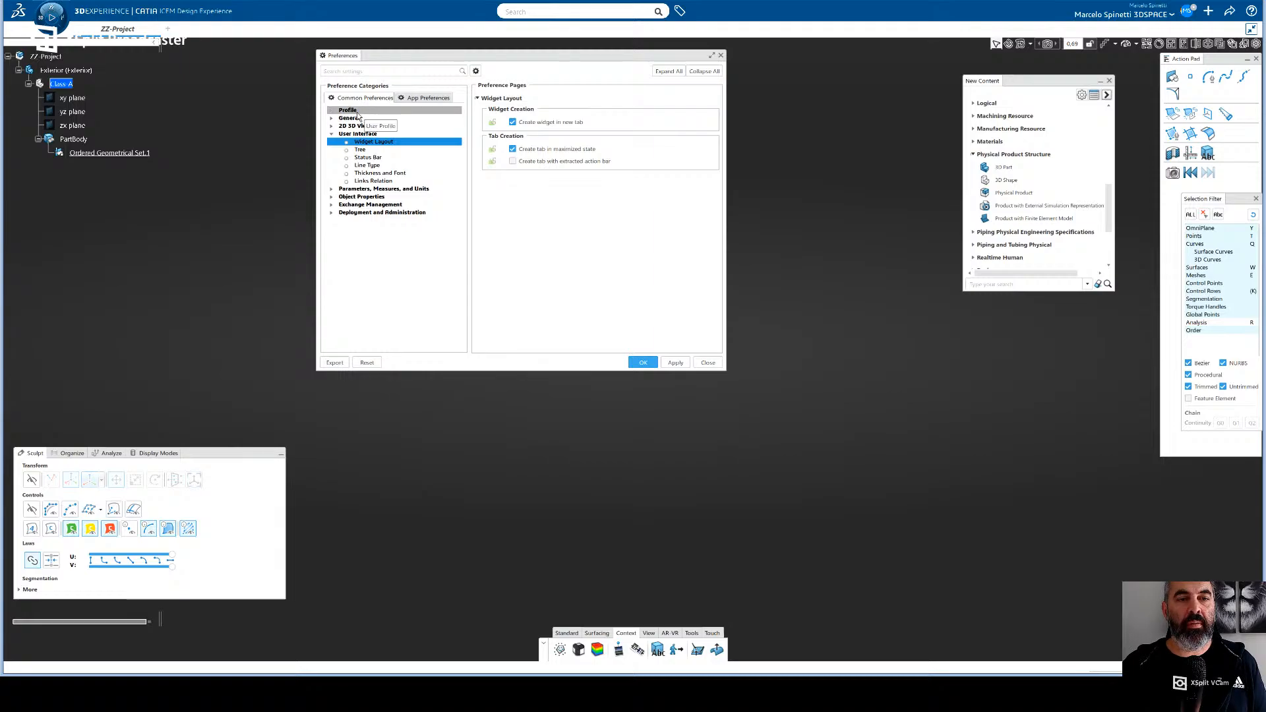
{"action": "left_click", "coordinate": [358, 116]}
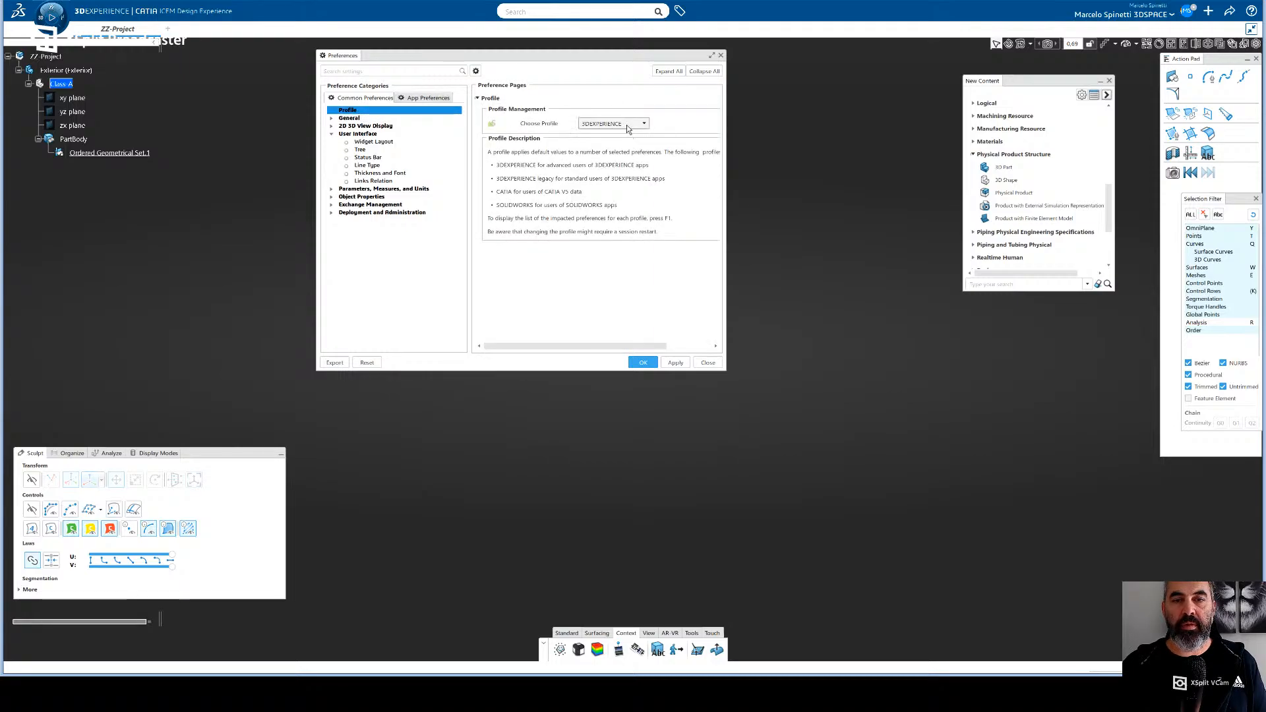
{"action": "left_click", "coordinate": [644, 125]}
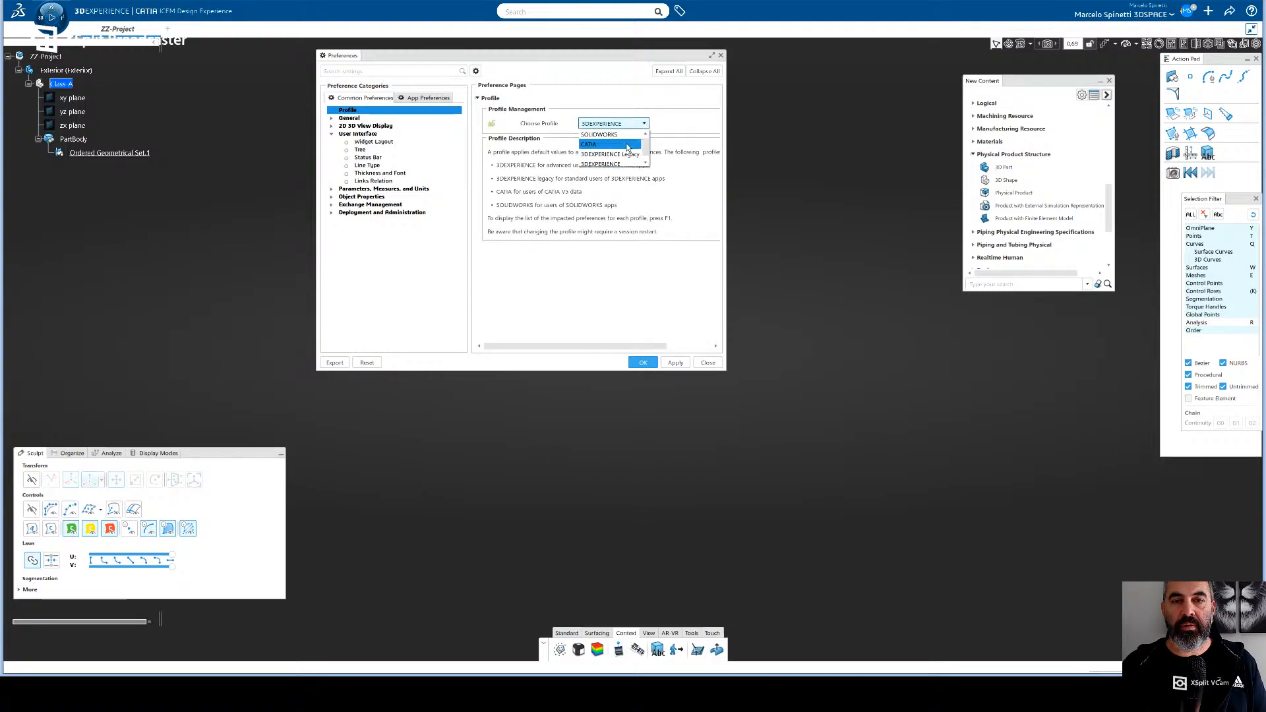
{"action": "left_click", "coordinate": [672, 108]}
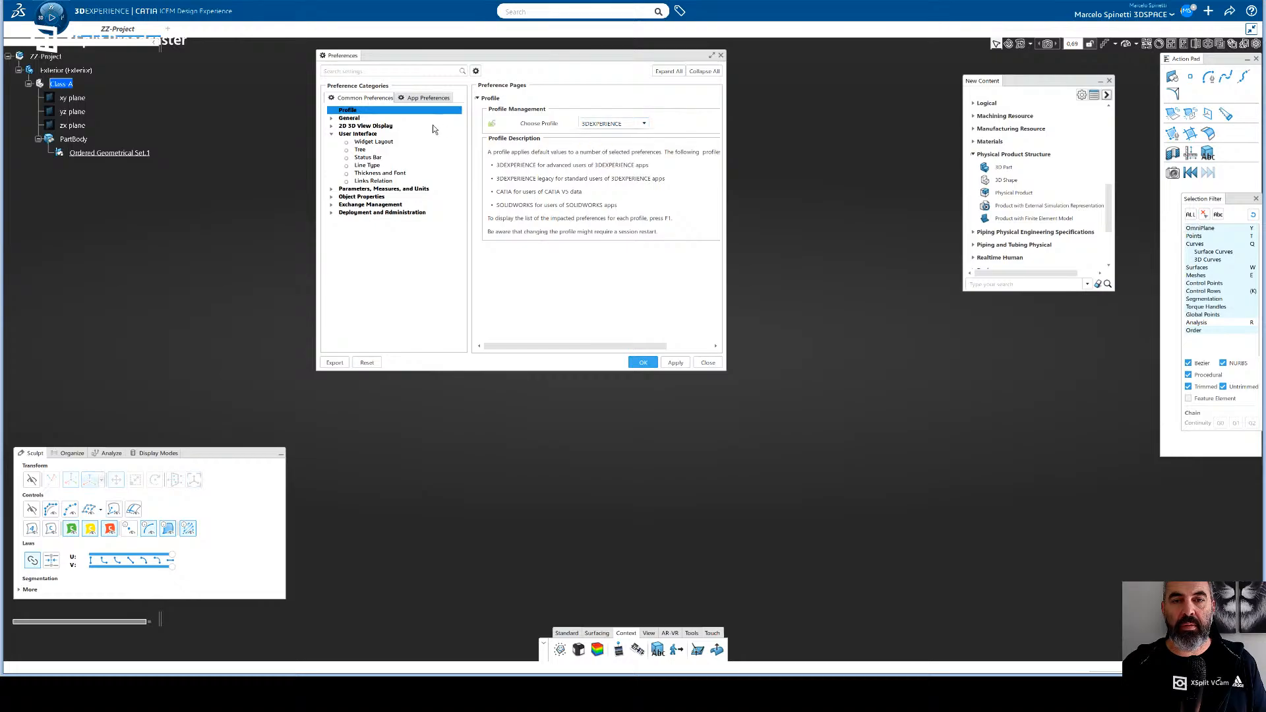
{"action": "left_click", "coordinate": [332, 118]}
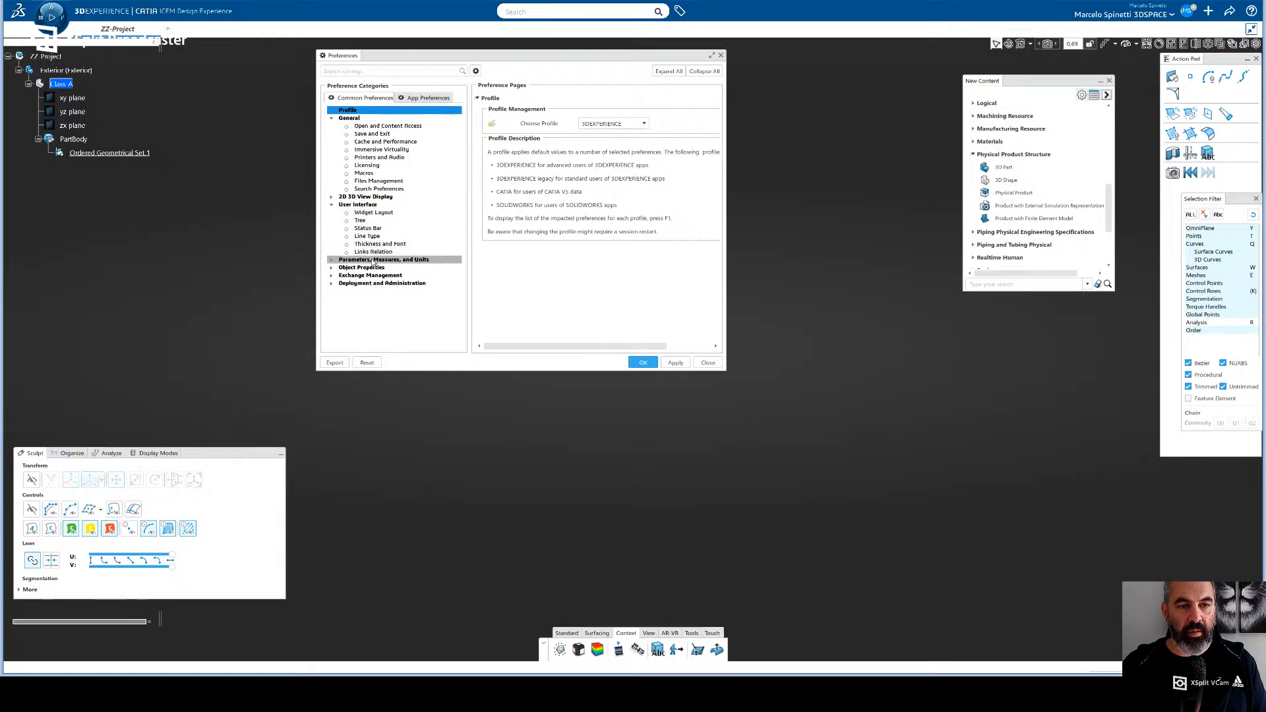
{"action": "left_click", "coordinate": [382, 213]}
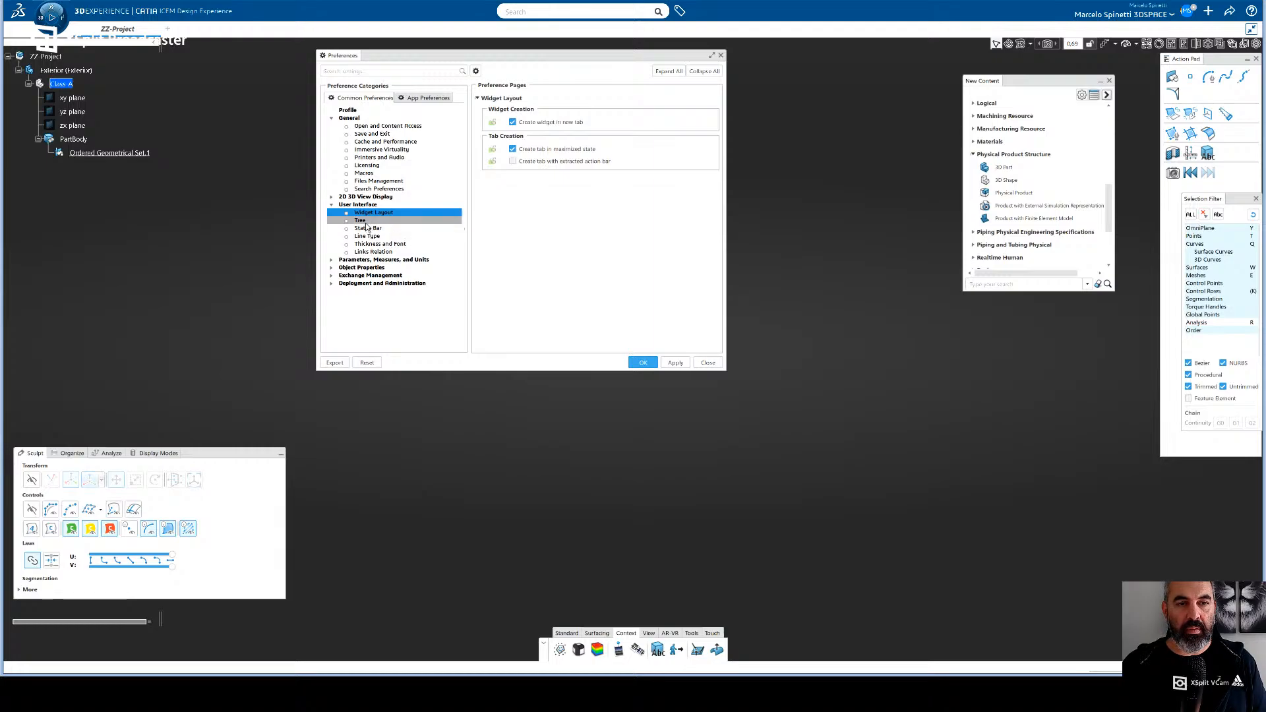
{"action": "left_click", "coordinate": [372, 235]}
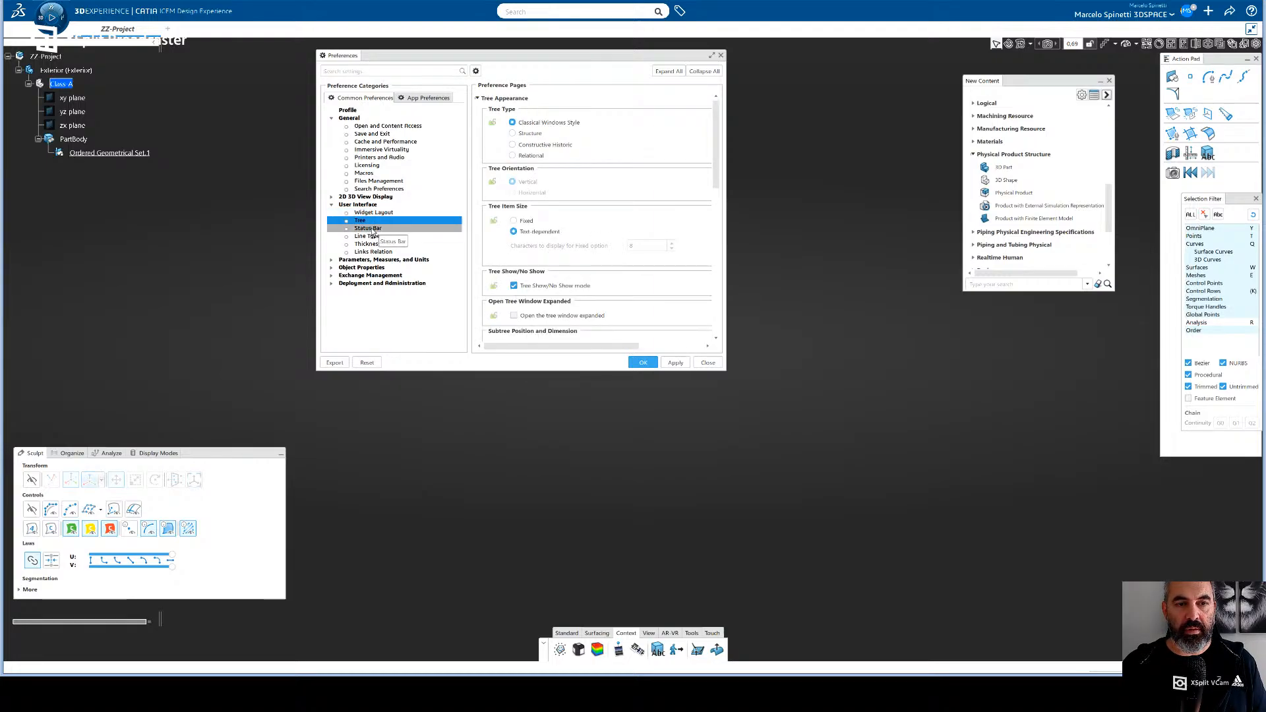
{"action": "left_click", "coordinate": [373, 228]}
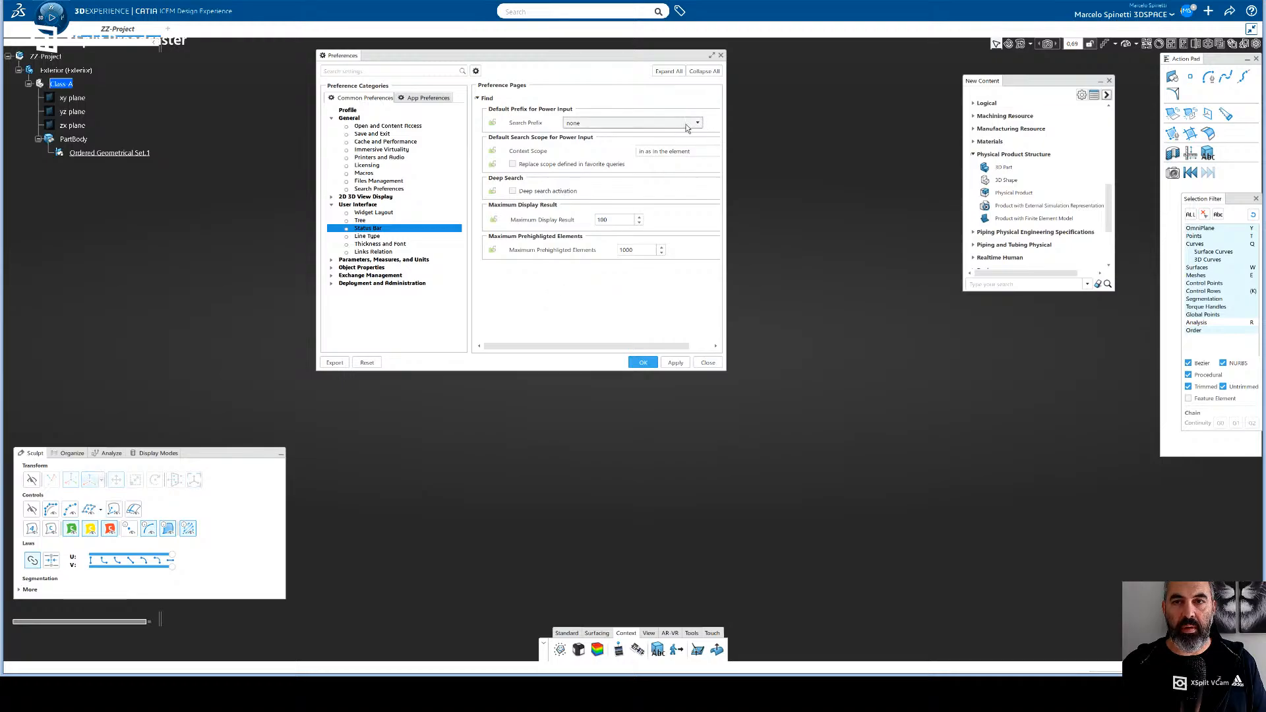
- Examine the 3D Modeling app preferences, including the Natural Shape and Part Design pages, and close the preferences without applying changes
{"action": "left_click", "coordinate": [428, 101]}
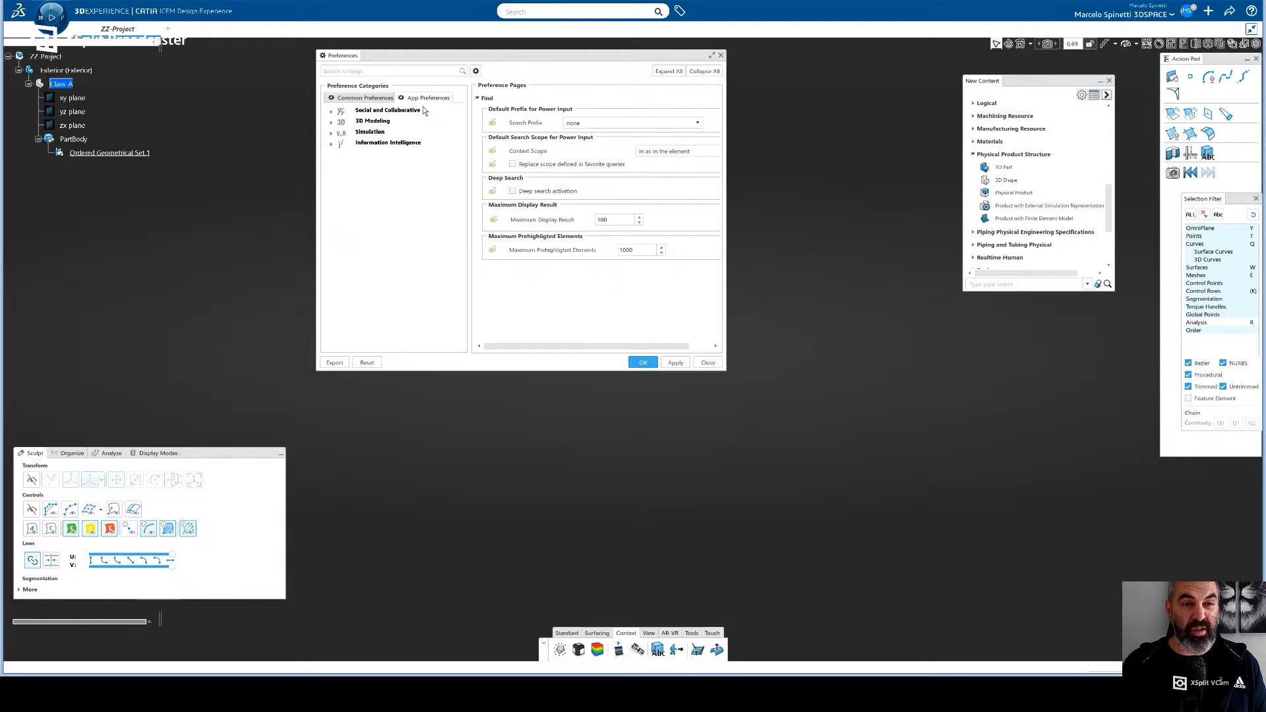
{"action": "left_click", "coordinate": [377, 122]}
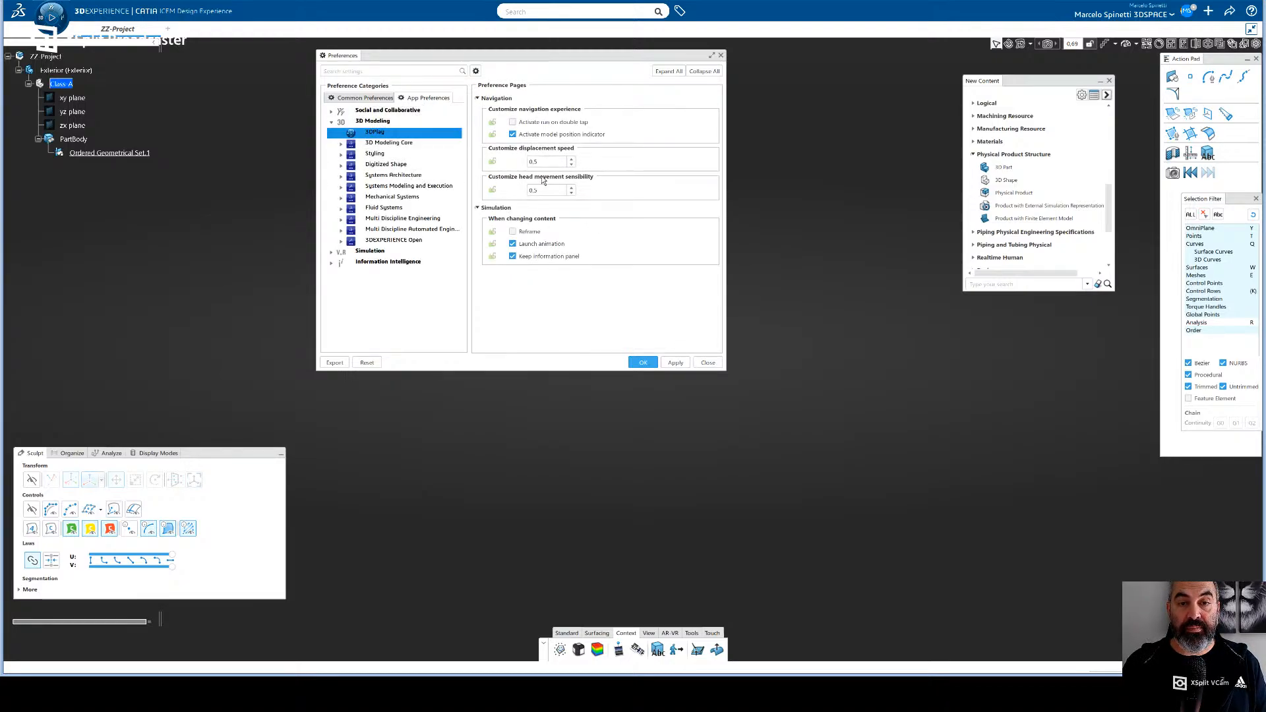
{"action": "left_click", "coordinate": [389, 142]}
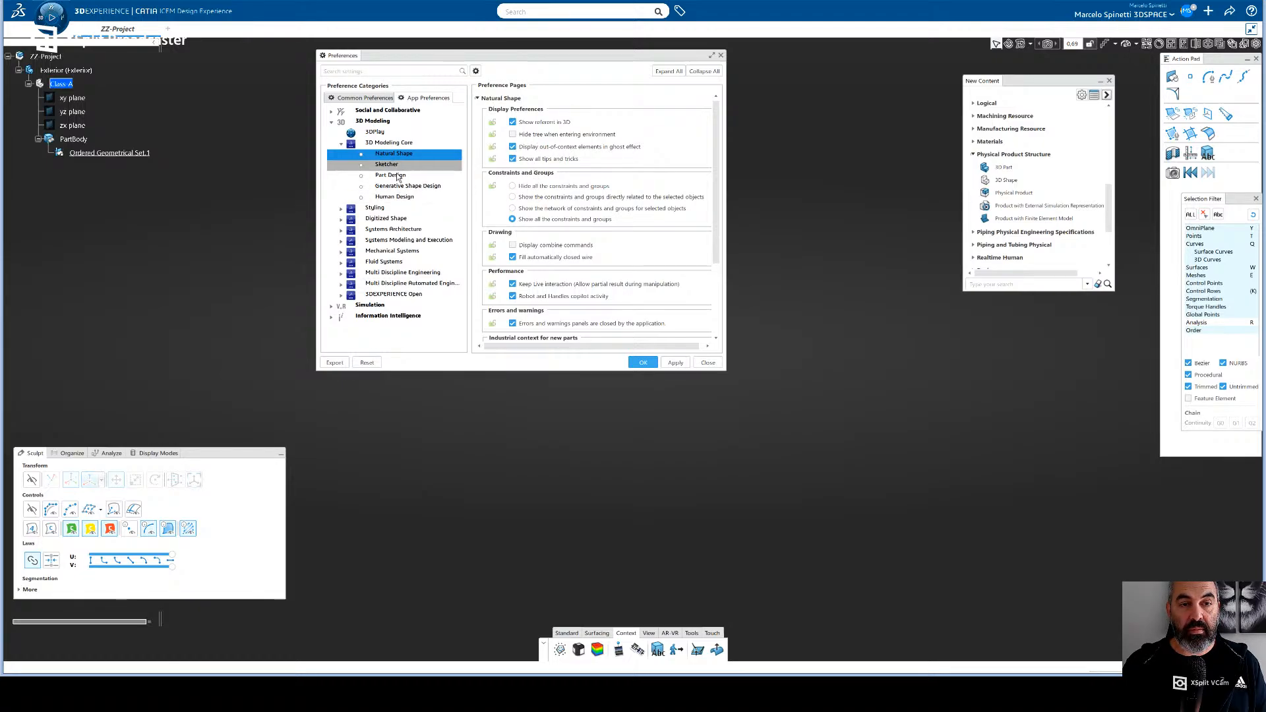
{"action": "left_click", "coordinate": [397, 176]}
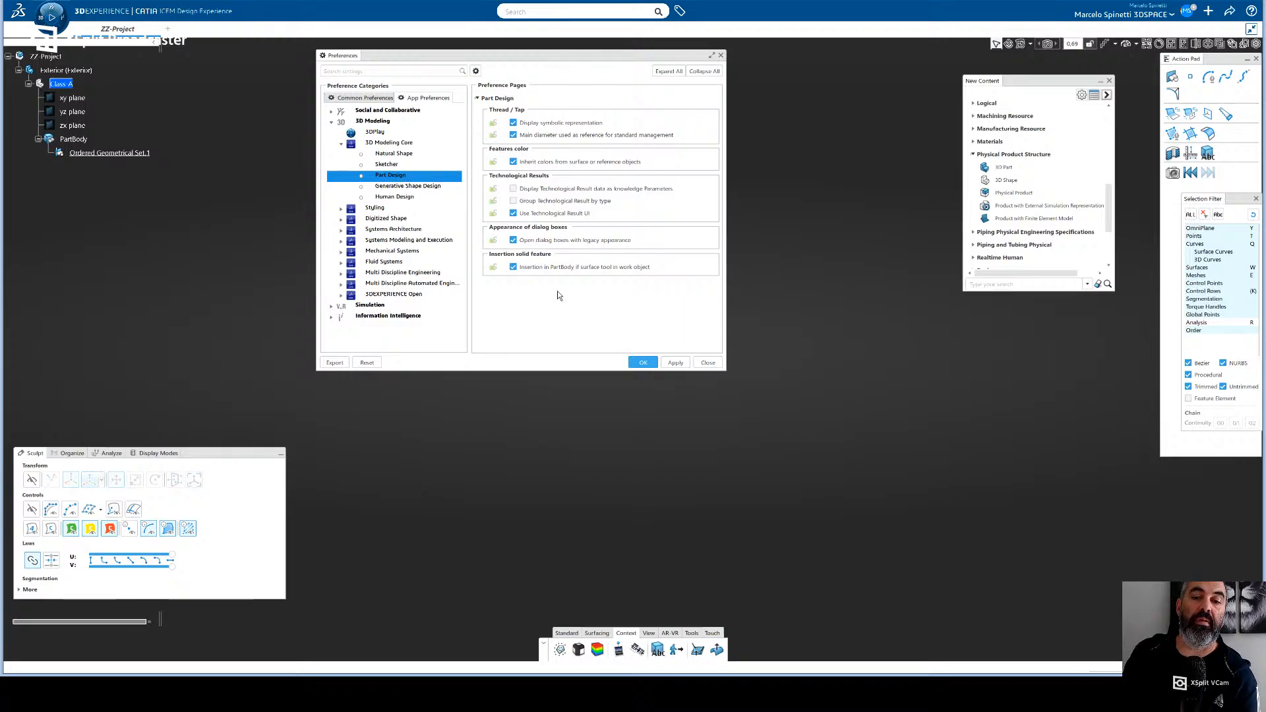
{"action": "left_click", "coordinate": [708, 364]}
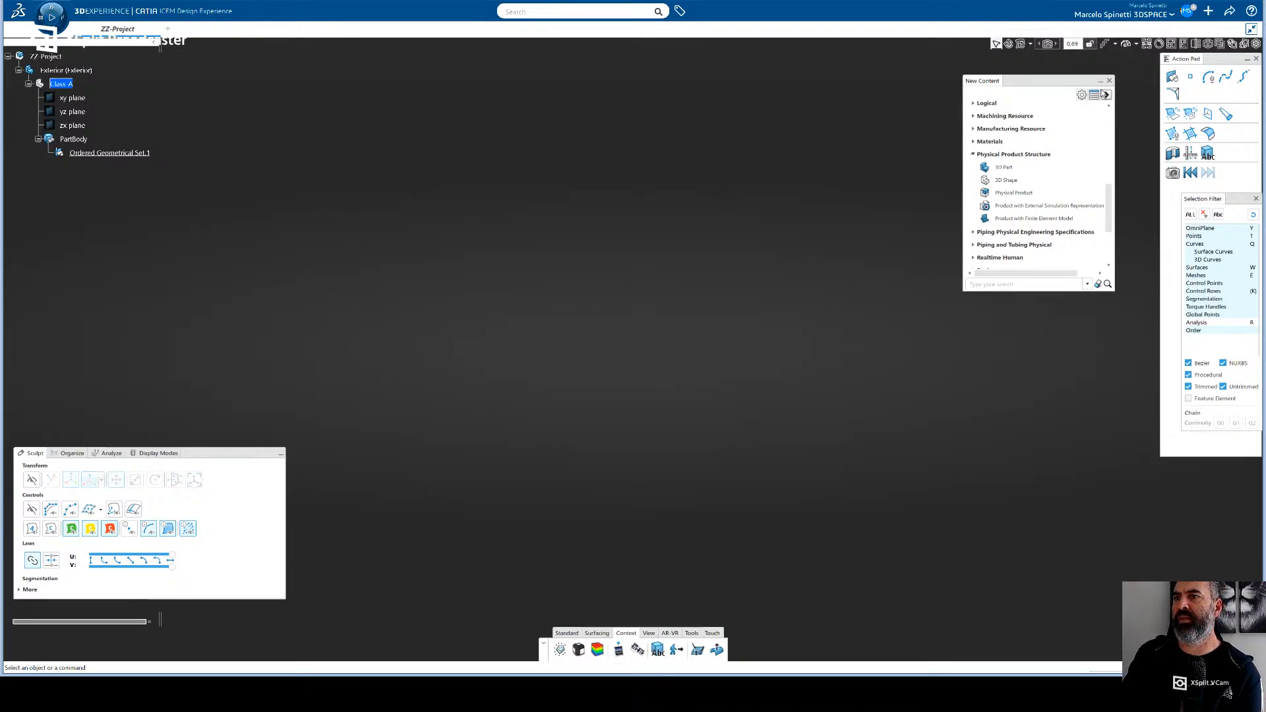
- Close the New Content window to clear the modeling area
{"action": "left_click_drag", "start_coordinate": [1064, 85], "coordinate": [1087, 85]}
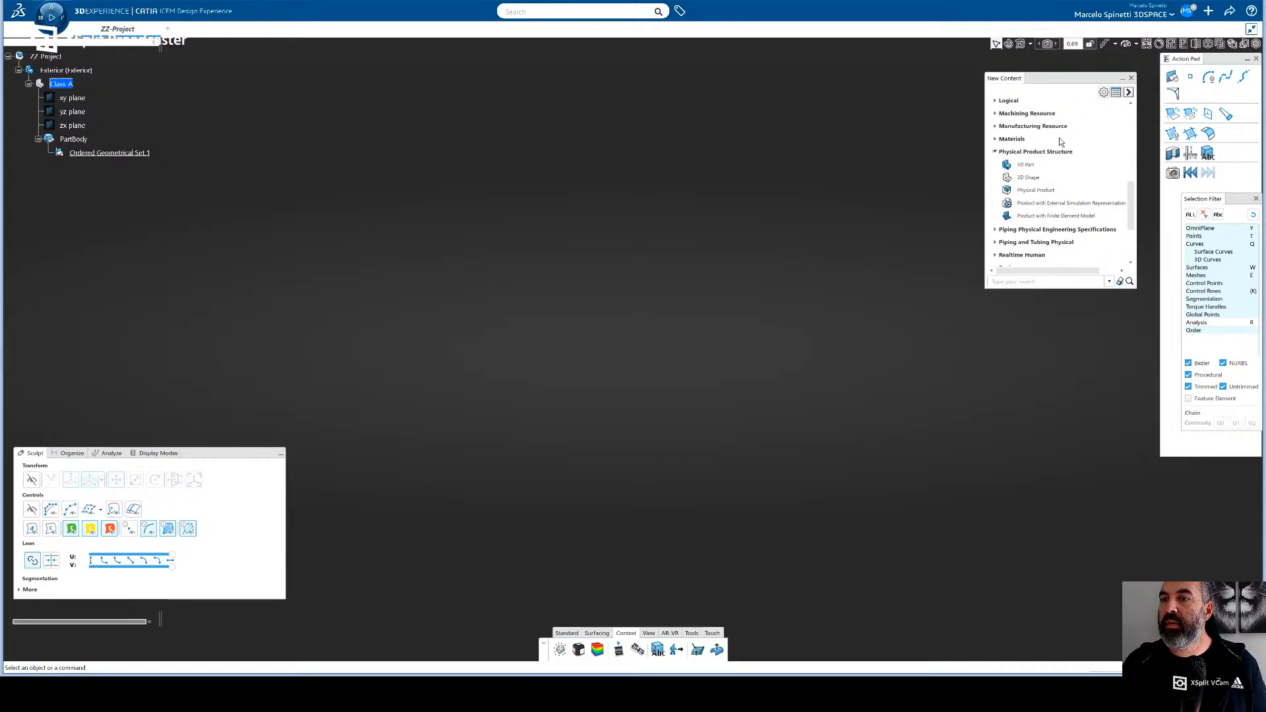
{"action": "left_click_drag", "start_coordinate": [1067, 83], "coordinate": [1076, 85]}
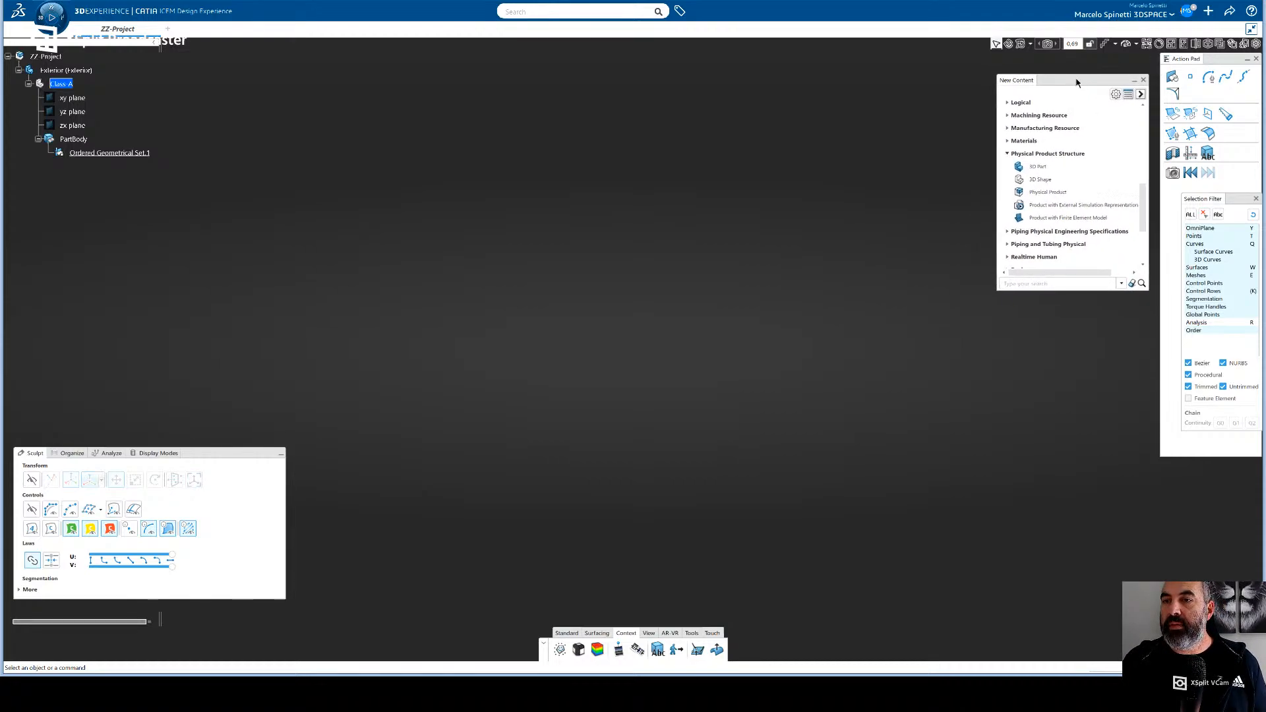
{"action": "left_click", "coordinate": [1141, 80]}
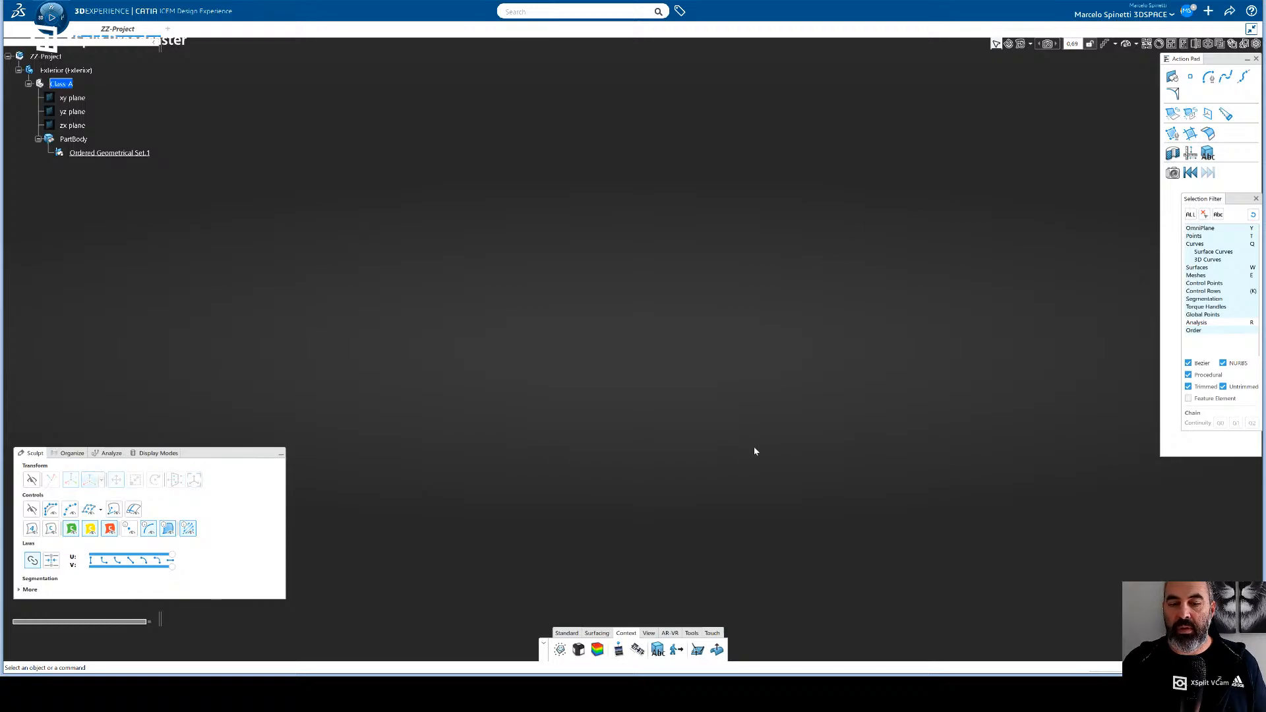
- Place the car's side-view picture on the RIGHT plane as an image support and finish the image placement
{"action": "left_click", "coordinate": [619, 652]}
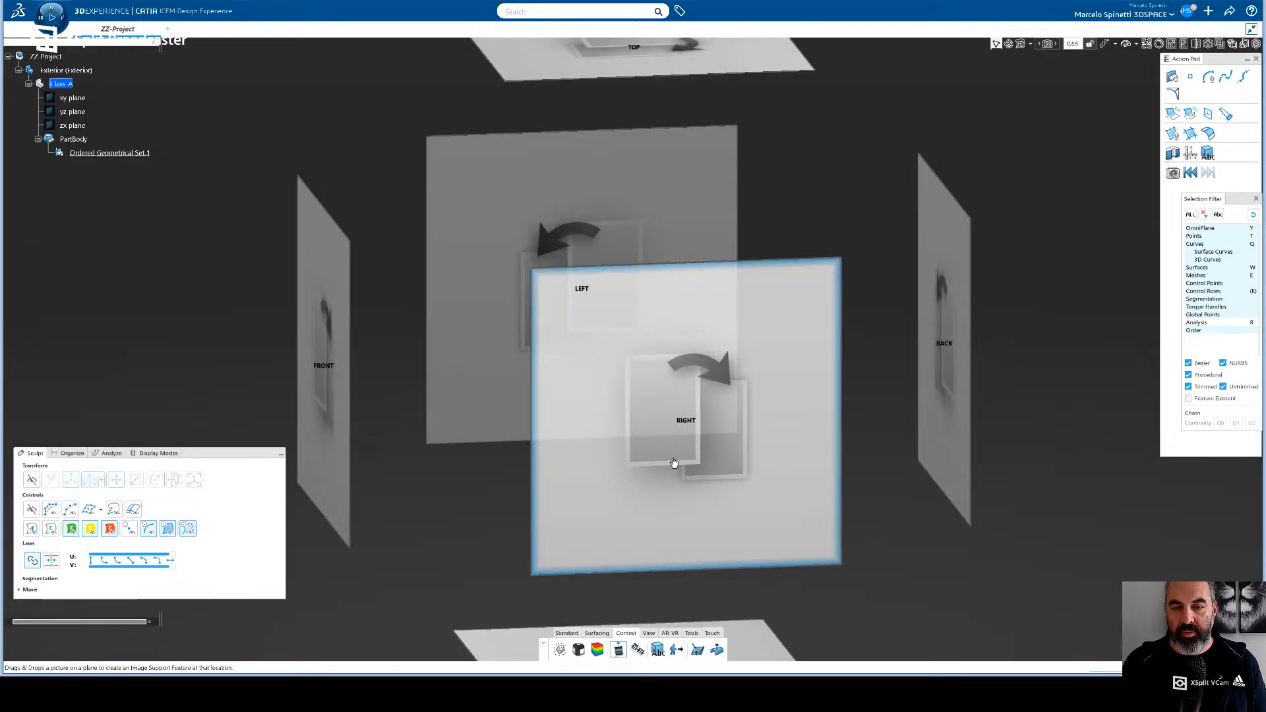
{"action": "middle_click_drag", "start_coordinate": [599, 459], "coordinate": [491, 447]}
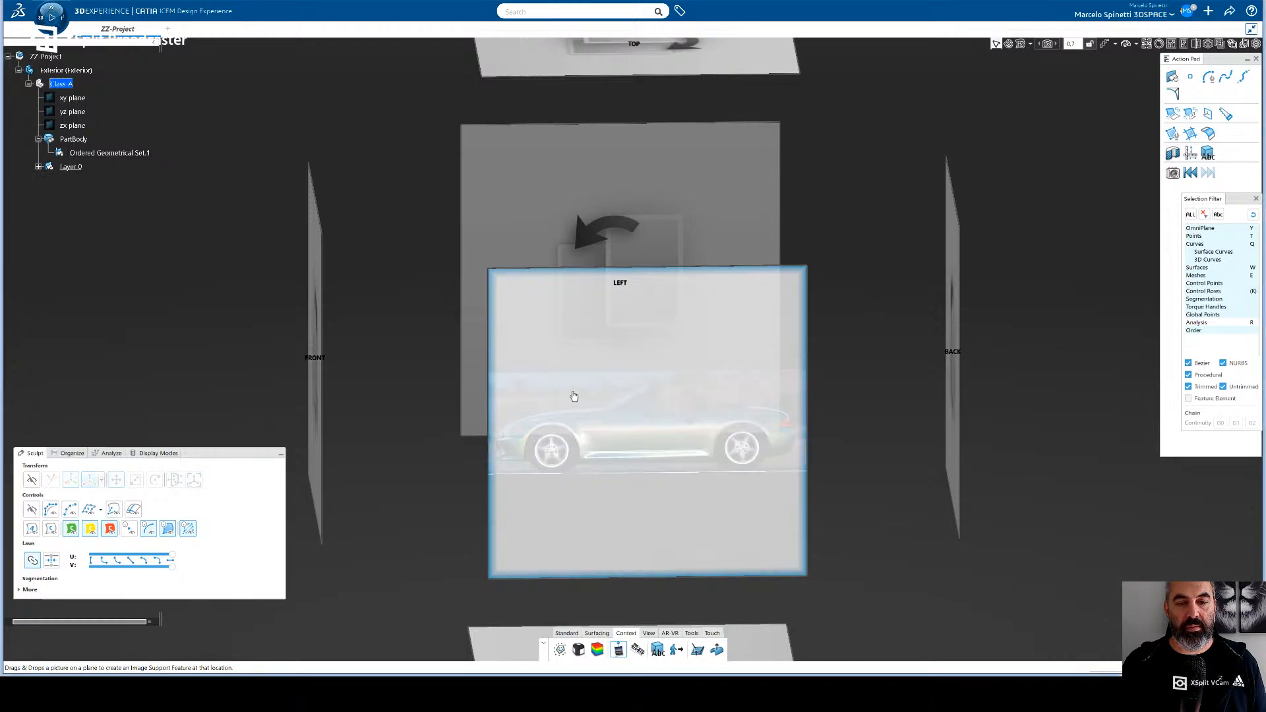
{"action": "middle_click_drag", "start_coordinate": [649, 495], "coordinate": [642, 426]}
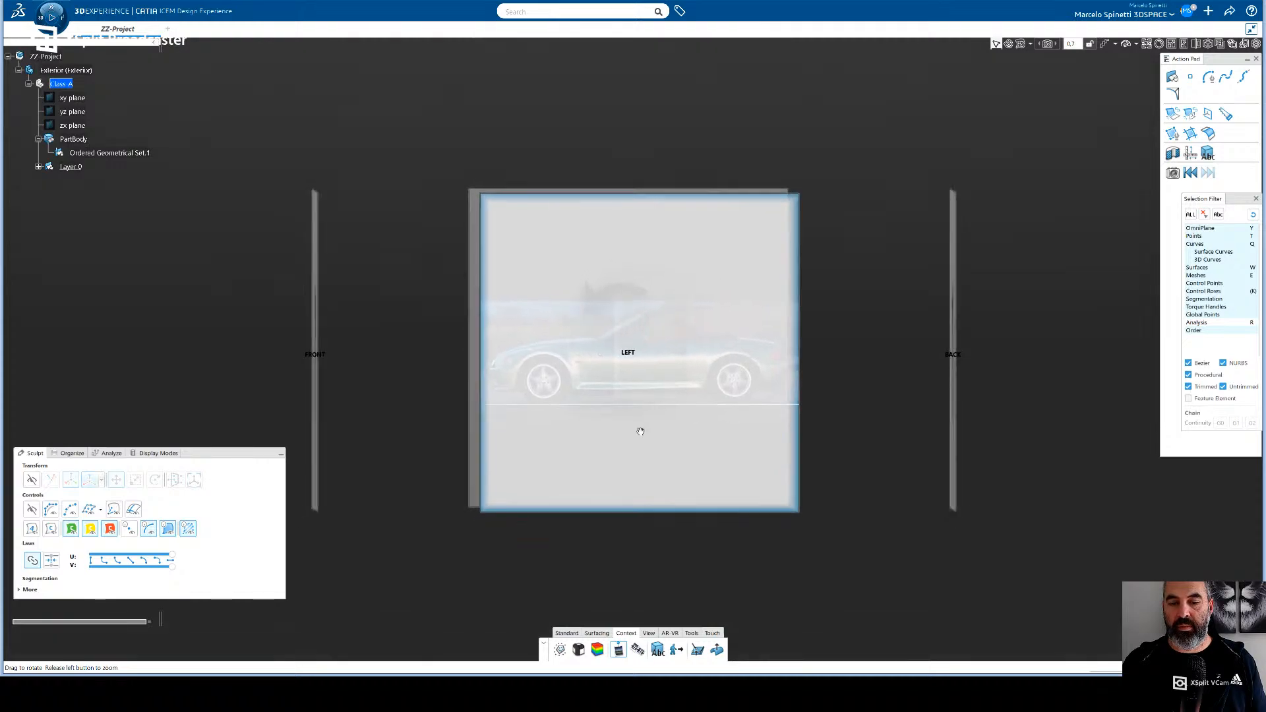
{"action": "mouse_move", "coordinate": [613, 467]}
{"action": "middle_mouse_down"}
{"action": "mouse_move", "coordinate": [644, 493]}
{"action": "mouse_move", "coordinate": [647, 444]}
{"action": "mouse_move", "coordinate": [562, 462]}
{"action": "mouse_move", "coordinate": [593, 471]}
{"action": "middle_mouse_up"}
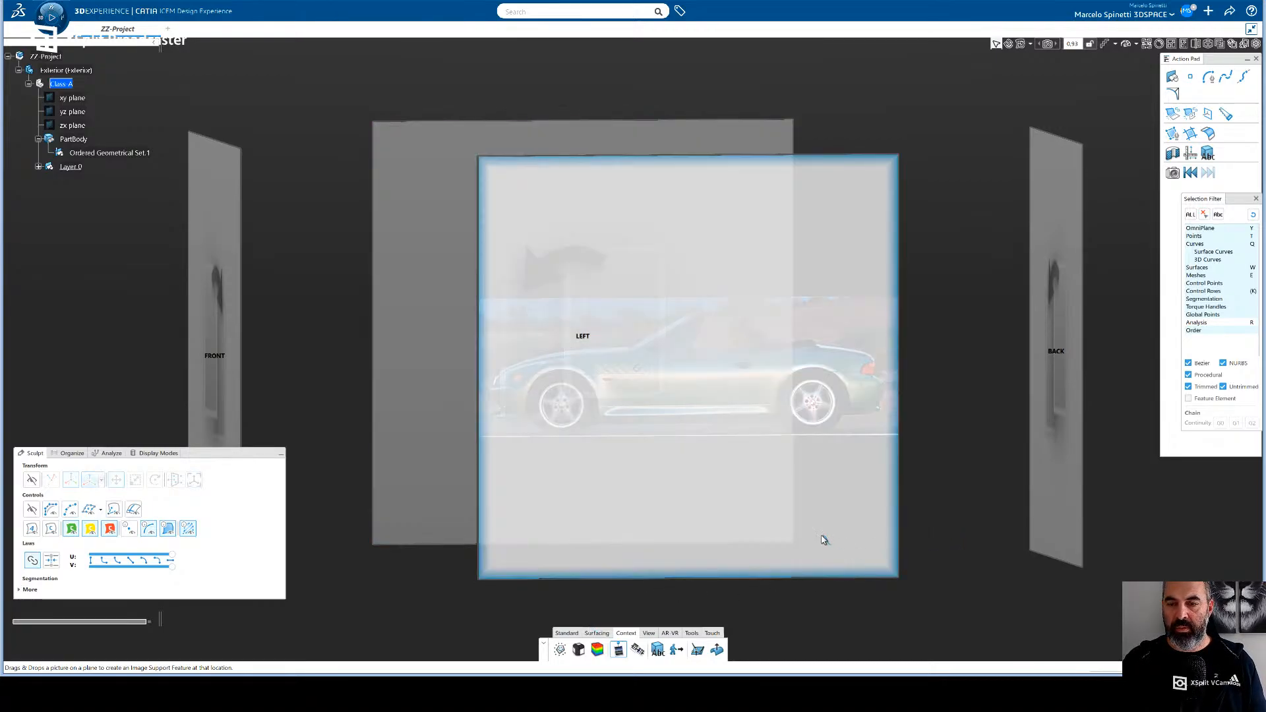
{"action": "left_click", "coordinate": [618, 651]}
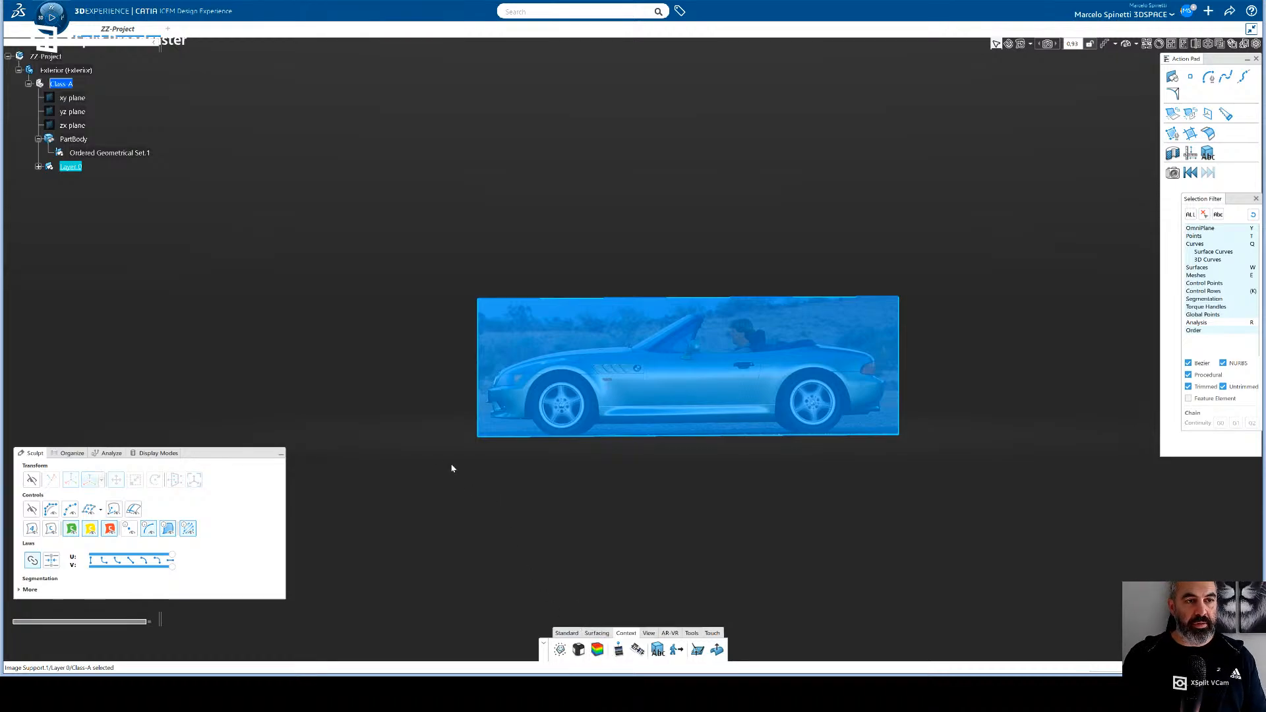
- Expand the new image's layer in the tree and create a point at the origin in that layer
{"action": "left_click", "coordinate": [39, 167]}
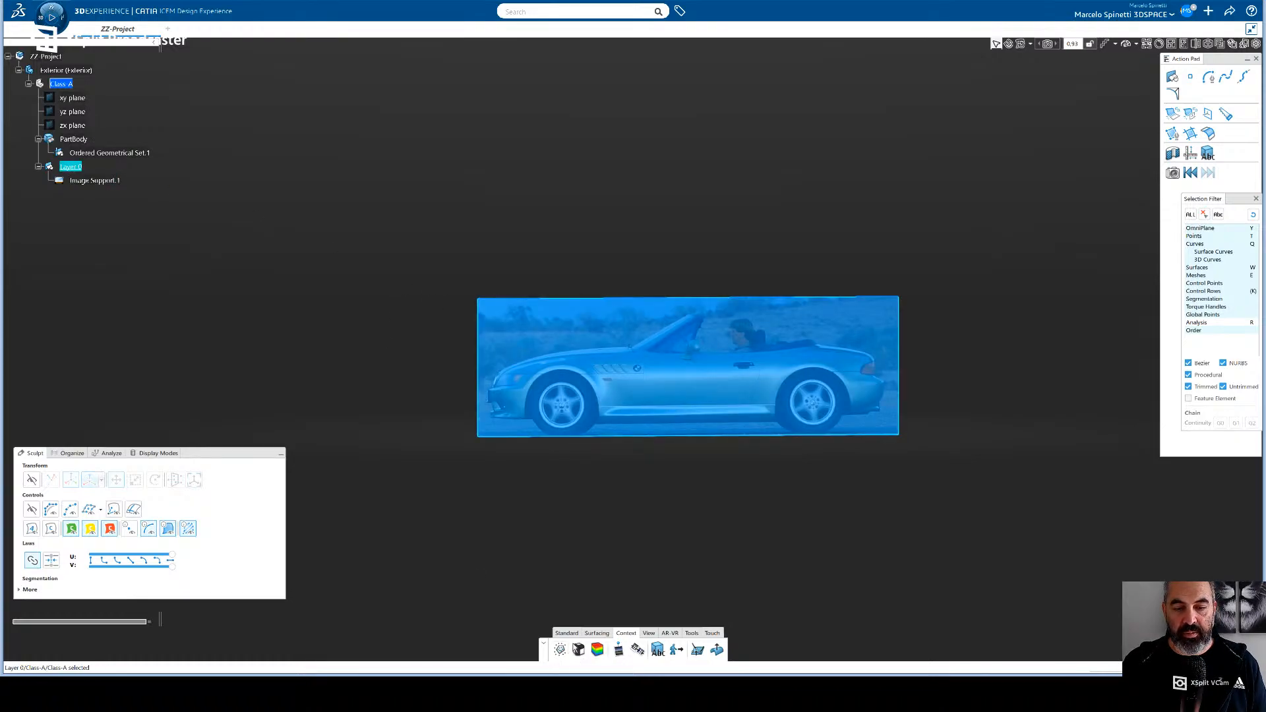
{"action": "left_click", "coordinate": [597, 634]}
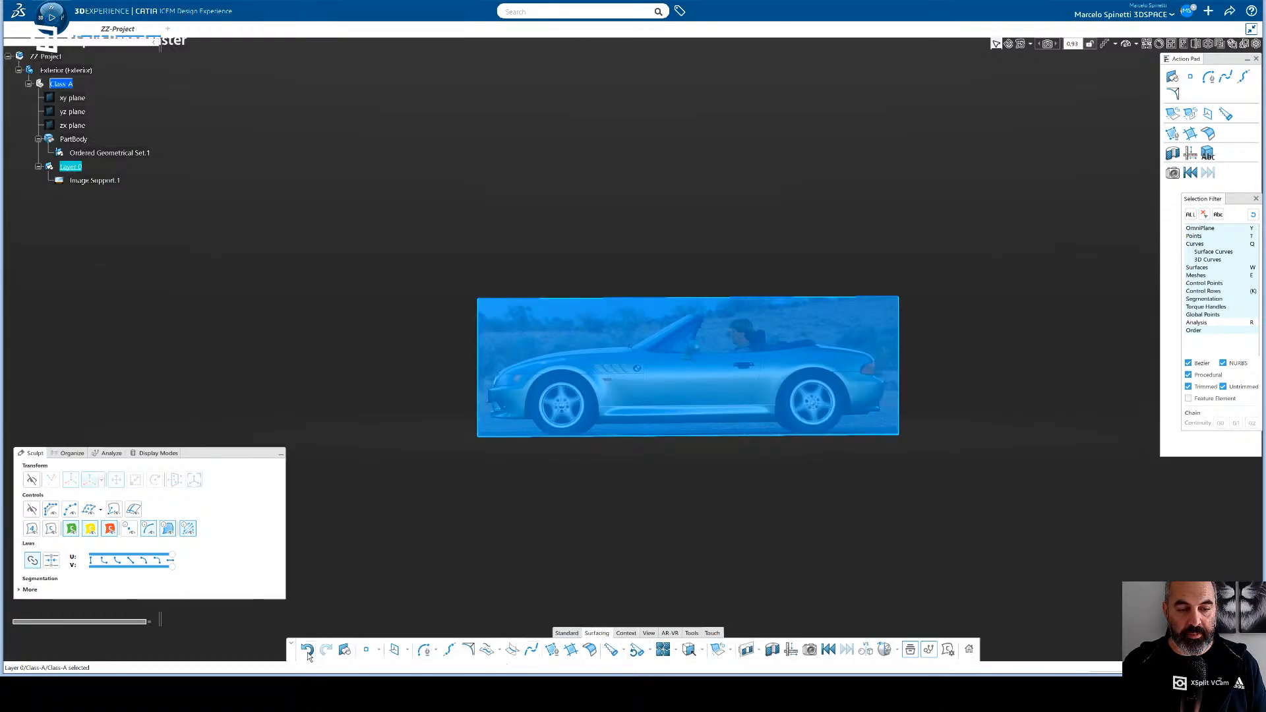
{"action": "left_click", "coordinate": [380, 650]}
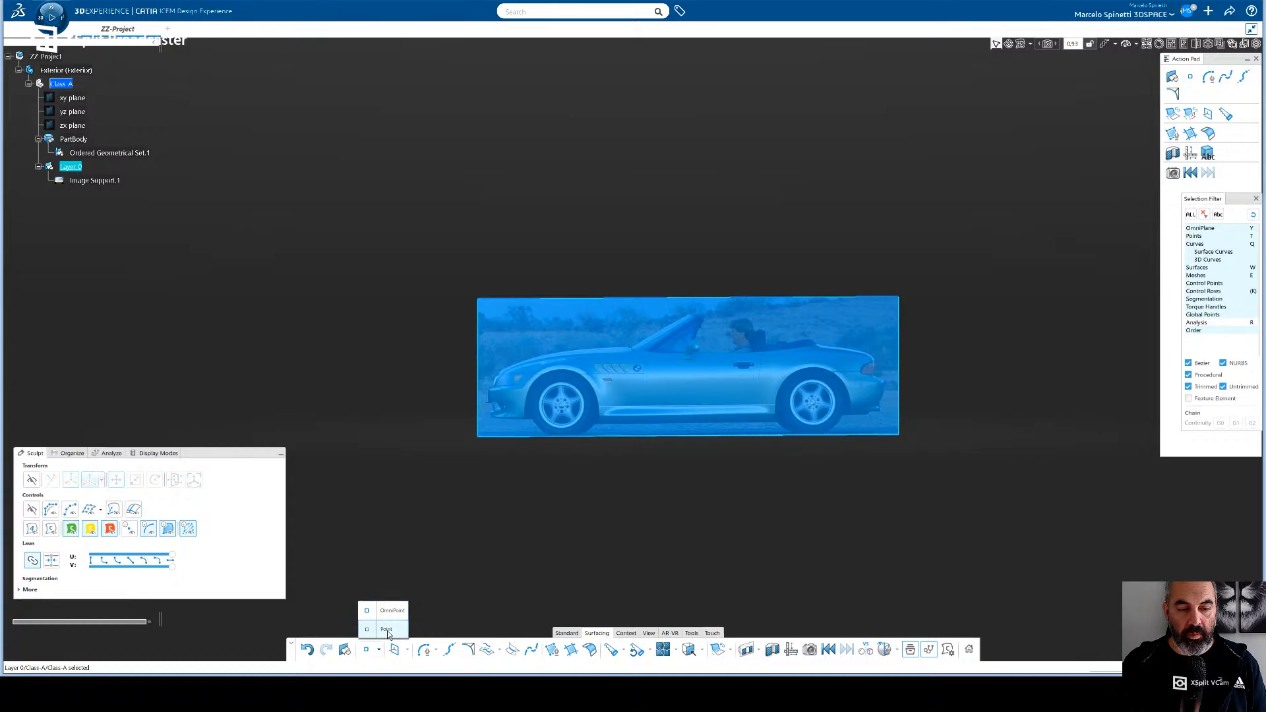
{"action": "left_click", "coordinate": [388, 631]}
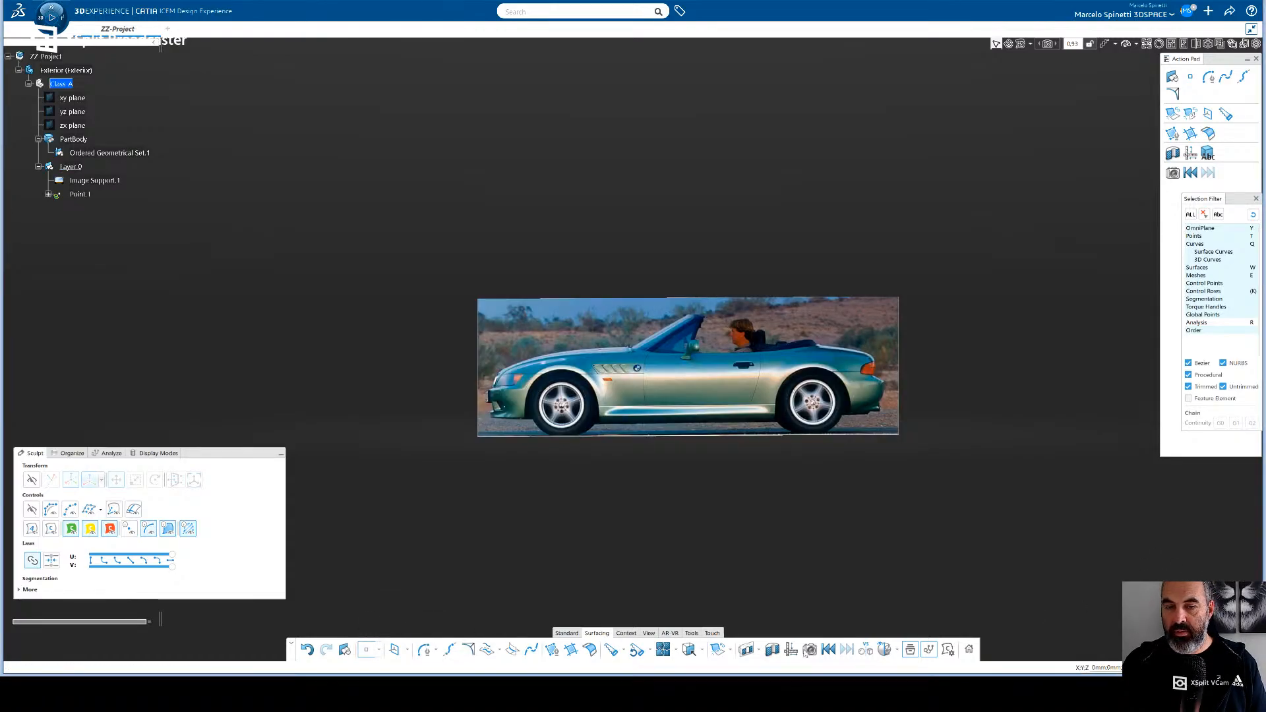
{"action": "key", "text": "Escape"}
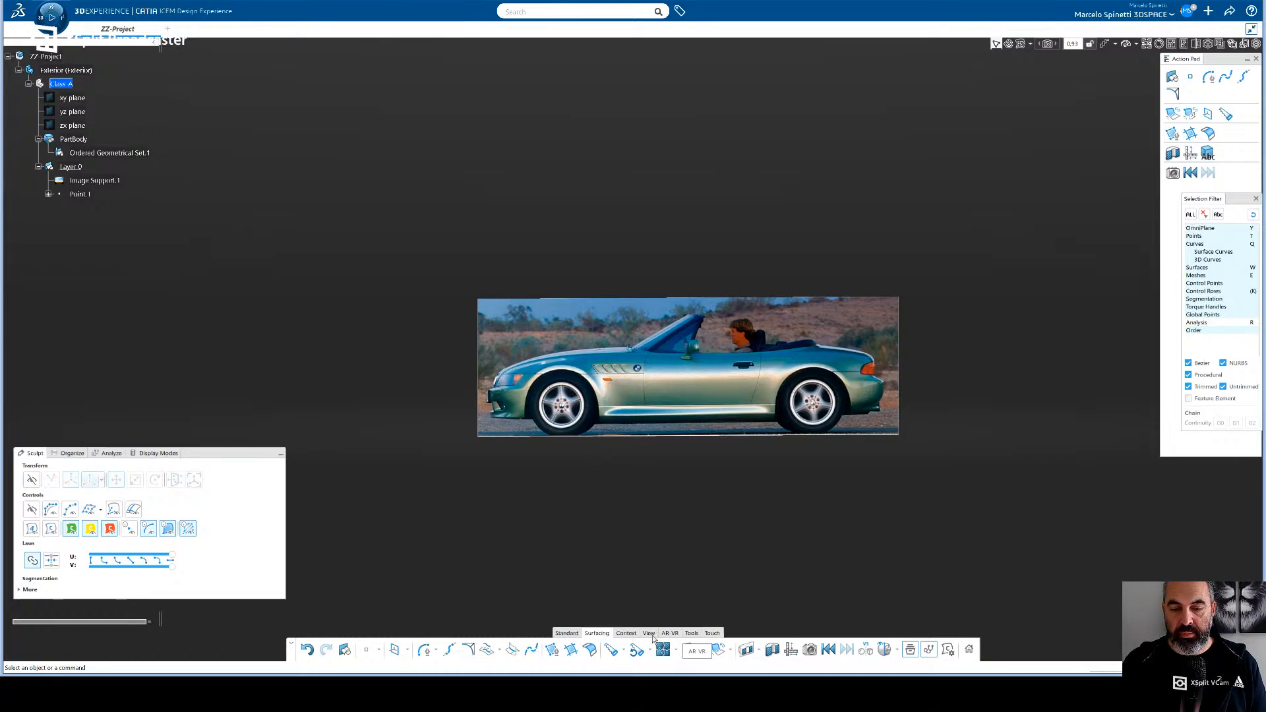
- Start aligning the side-view image, anchor it on the front and rear wheel centres, and set the distance between the anchors to 2446 mm
{"action": "left_click", "coordinate": [626, 633]}
{"action": "left_click", "coordinate": [637, 652]}
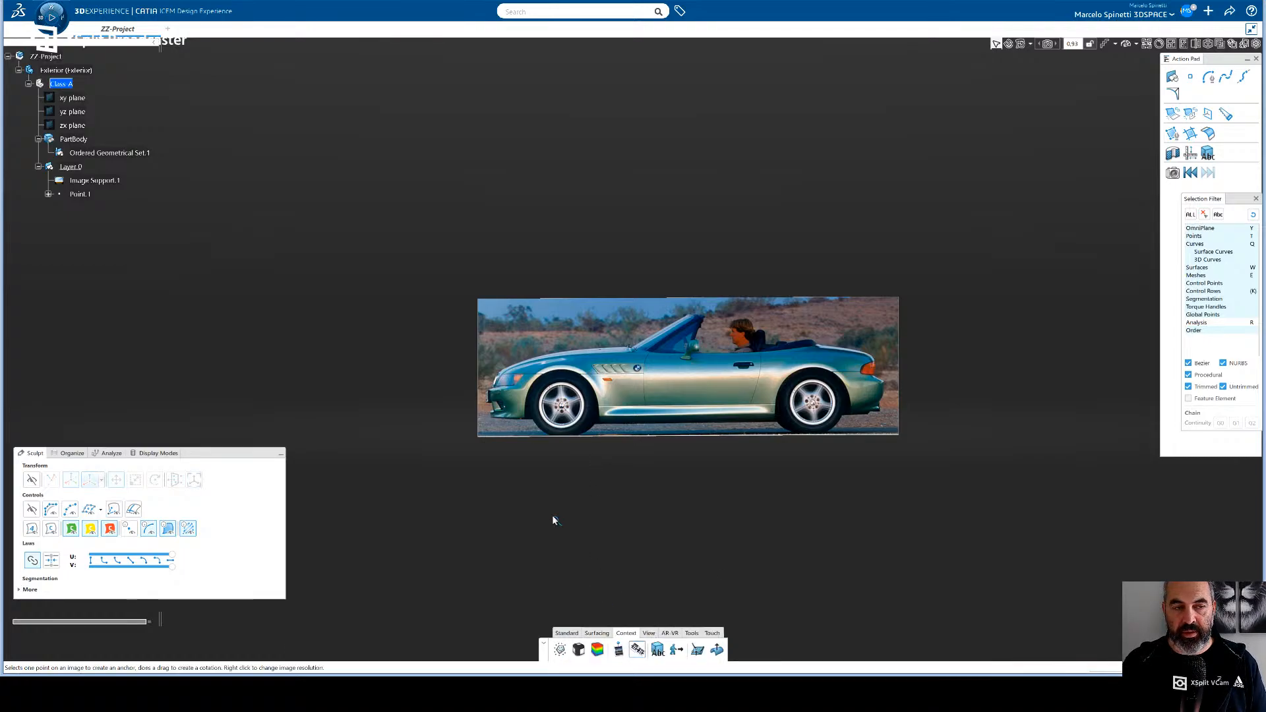
{"action": "middle_click_drag", "start_coordinate": [537, 471], "coordinate": [646, 470]}
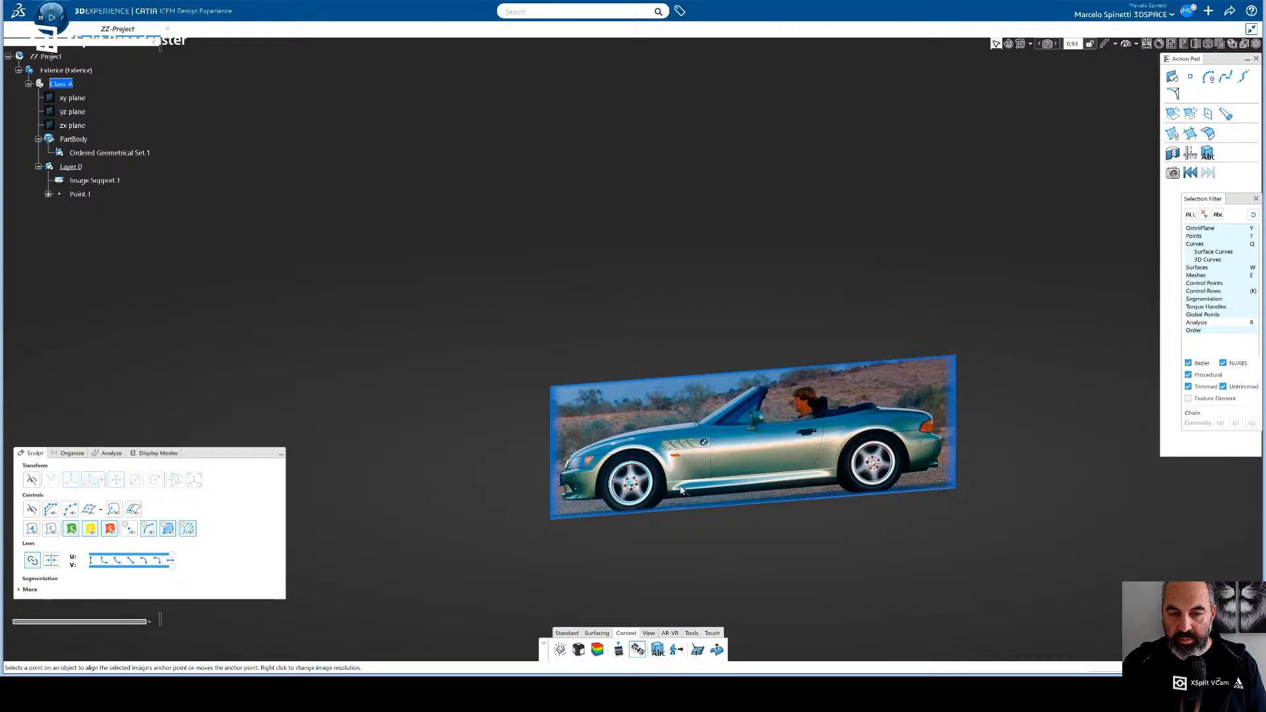
{"action": "left_click", "coordinate": [874, 467]}
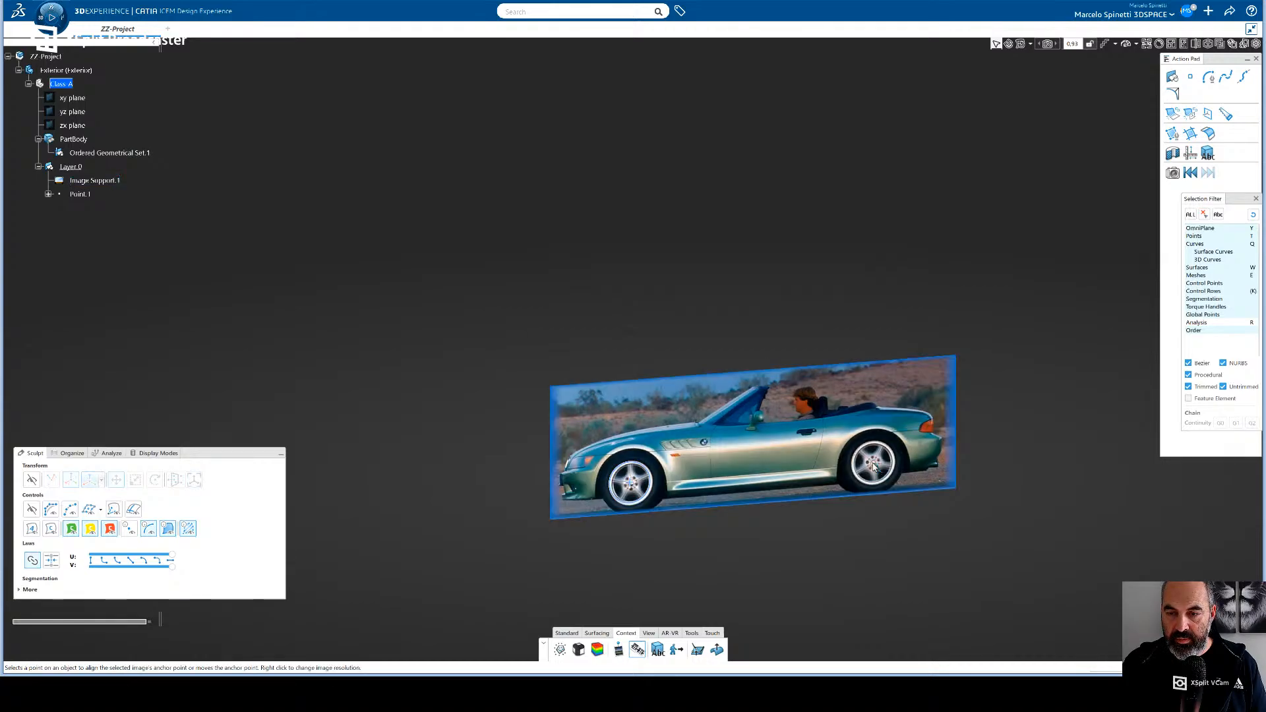
{"action": "double_click", "coordinate": [750, 526]}
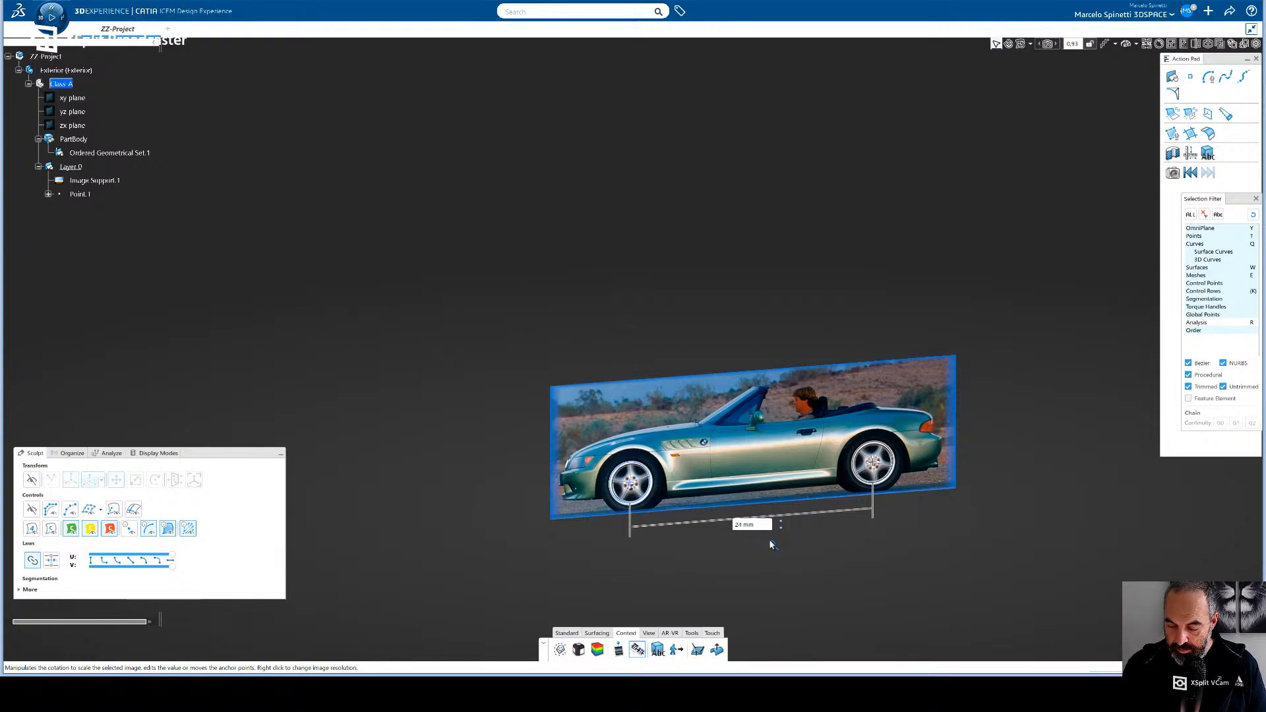
{"action": "key", "text": "Return"}
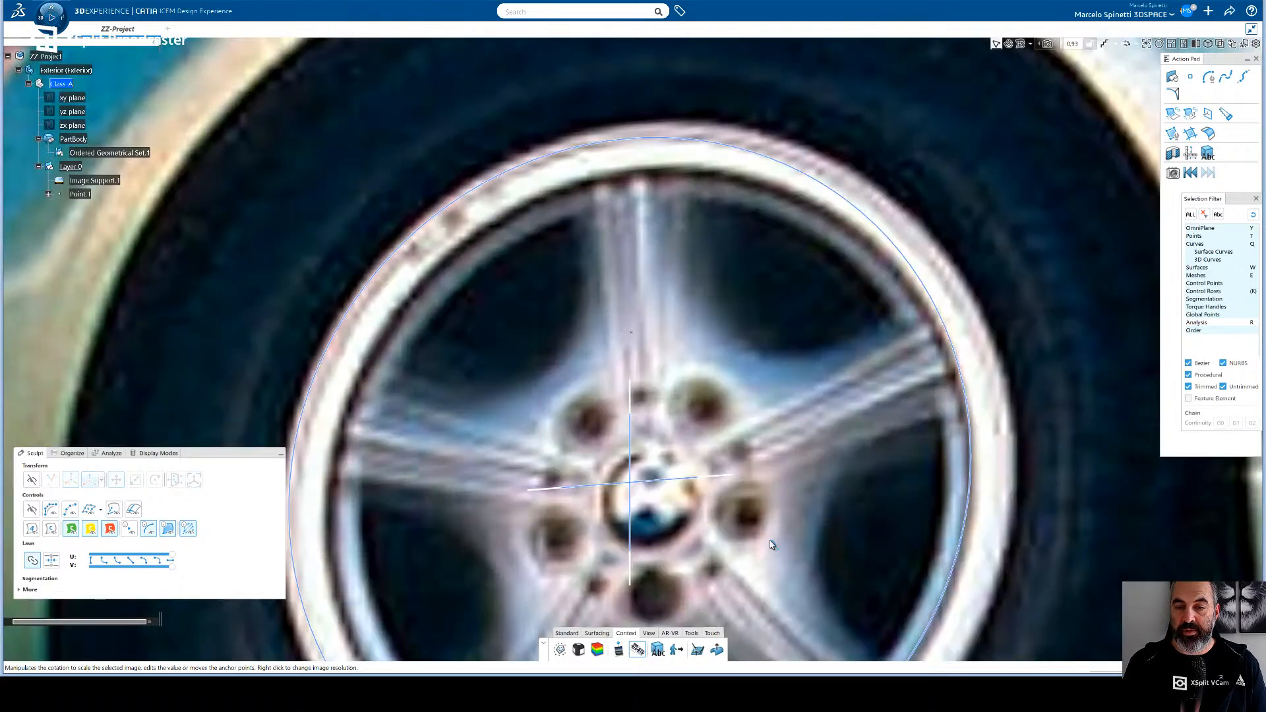
- Restart the image alignment, place the anchors more precisely on both wheel hubs, and set their distance to 2446 mm
{"action": "middle_click_drag", "start_coordinate": [735, 497], "coordinate": [433, 271]}
{"action": "middle_click_drag", "start_coordinate": [749, 394], "coordinate": [495, 299]}
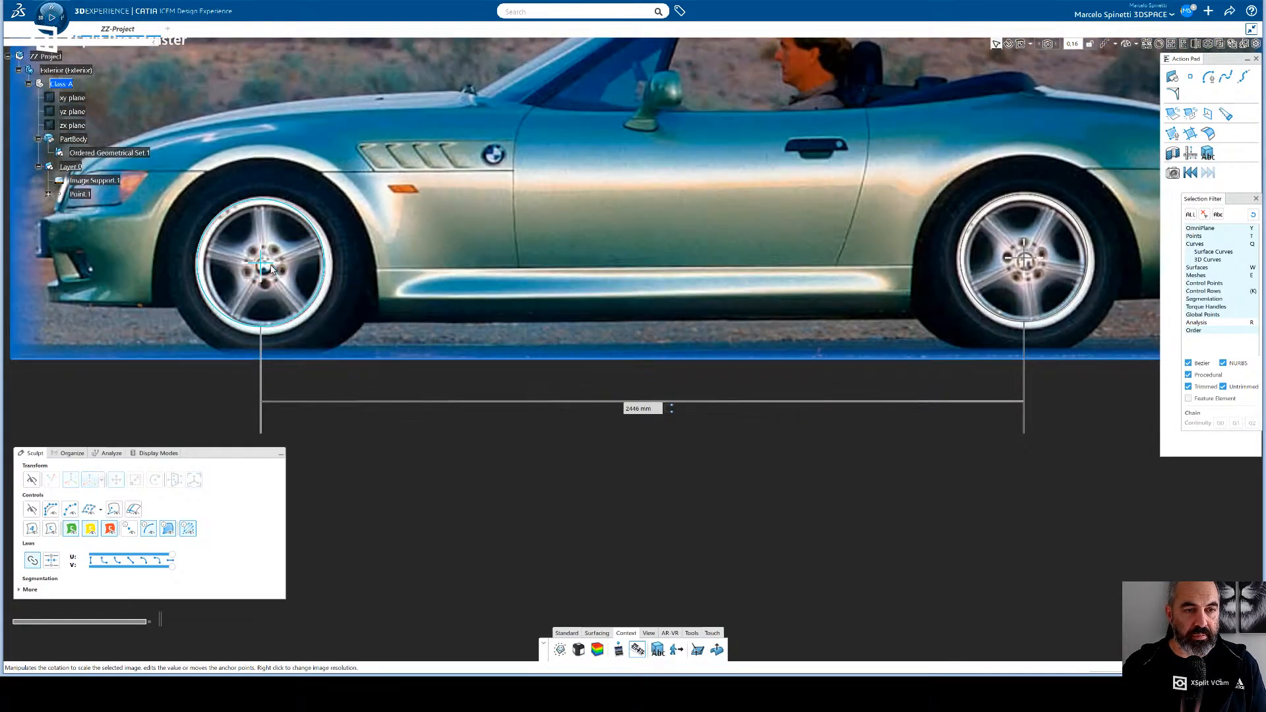
{"action": "left_click", "coordinate": [638, 652]}
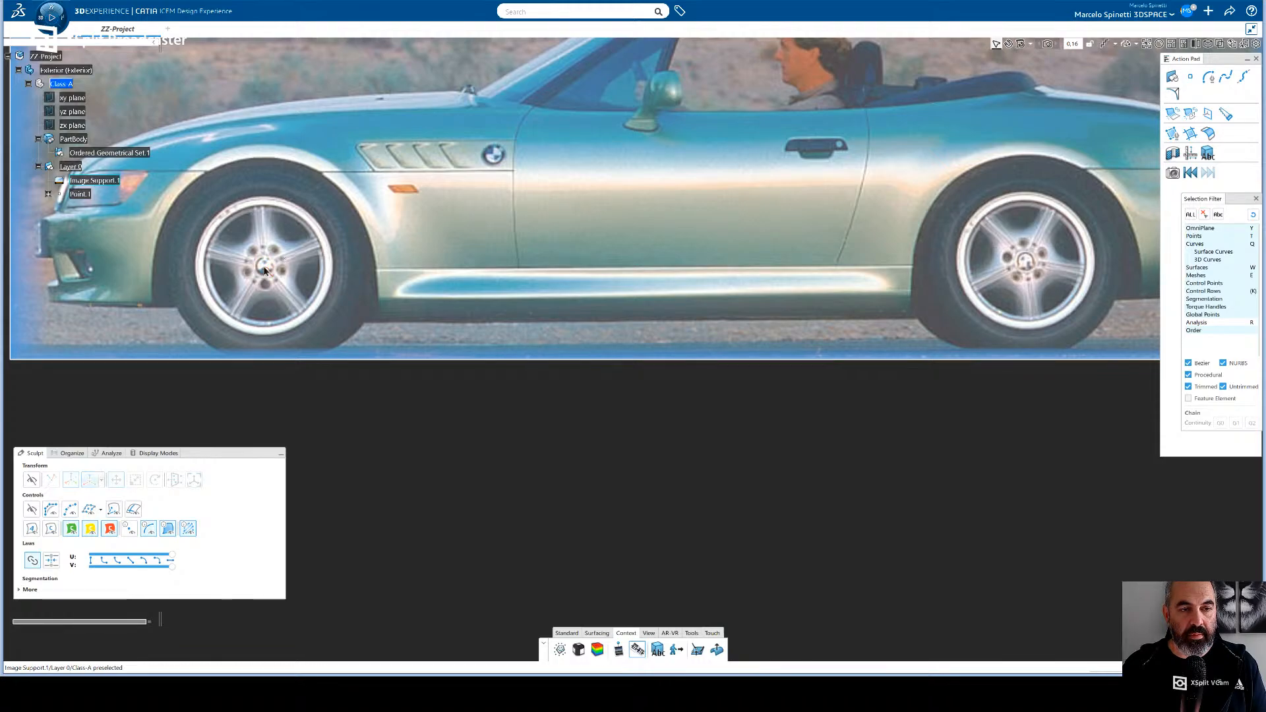
{"action": "left_click", "coordinate": [264, 270]}
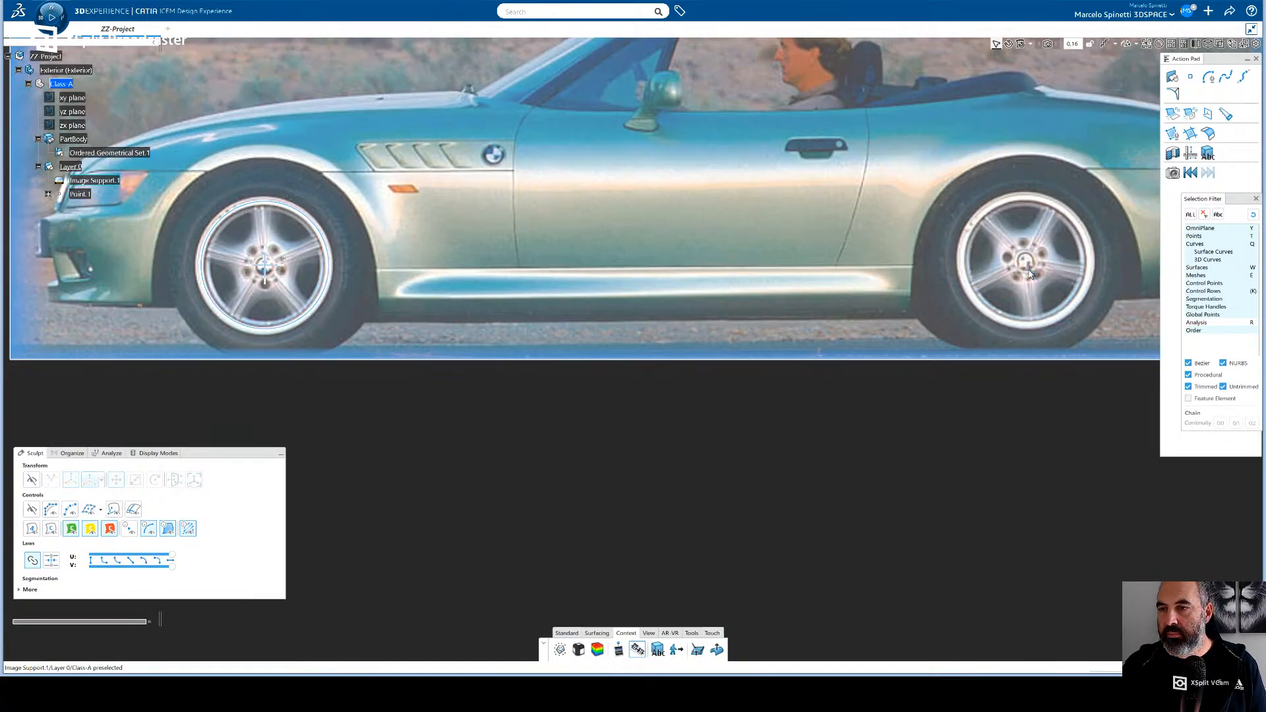
{"action": "left_click", "coordinate": [1024, 261]}
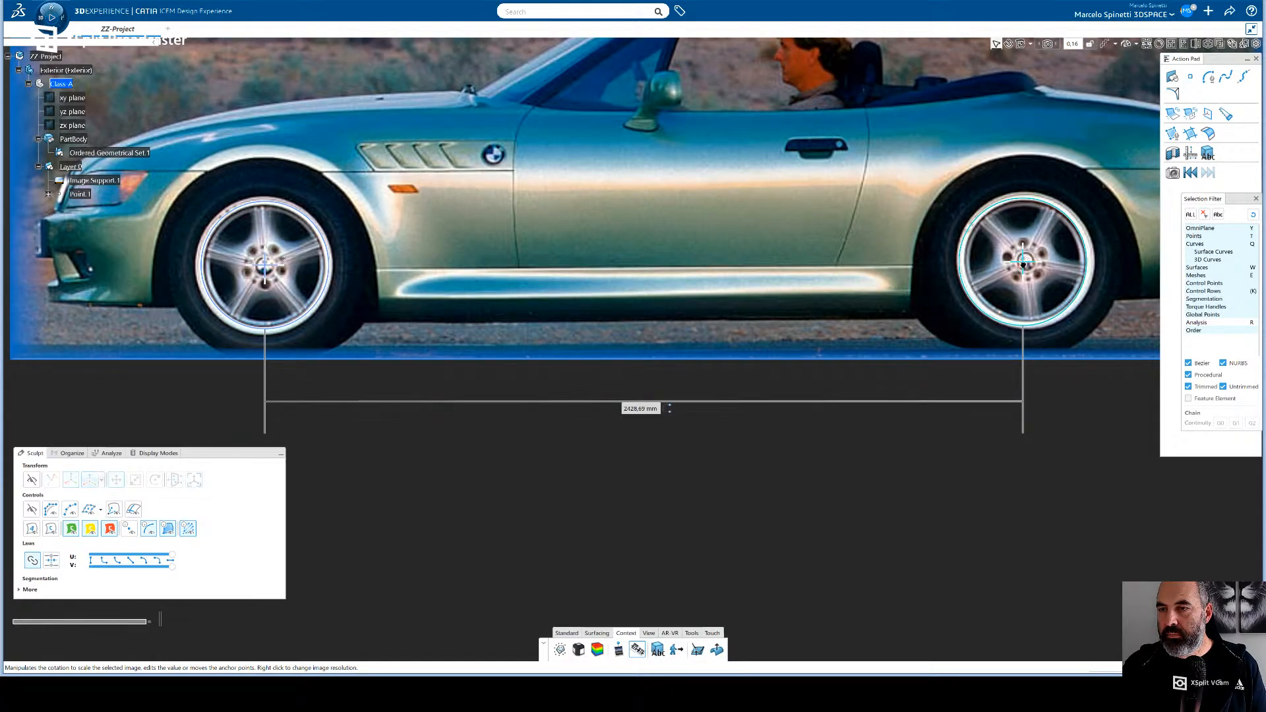
{"action": "left_click_drag", "start_coordinate": [1023, 264], "coordinate": [1024, 263]}
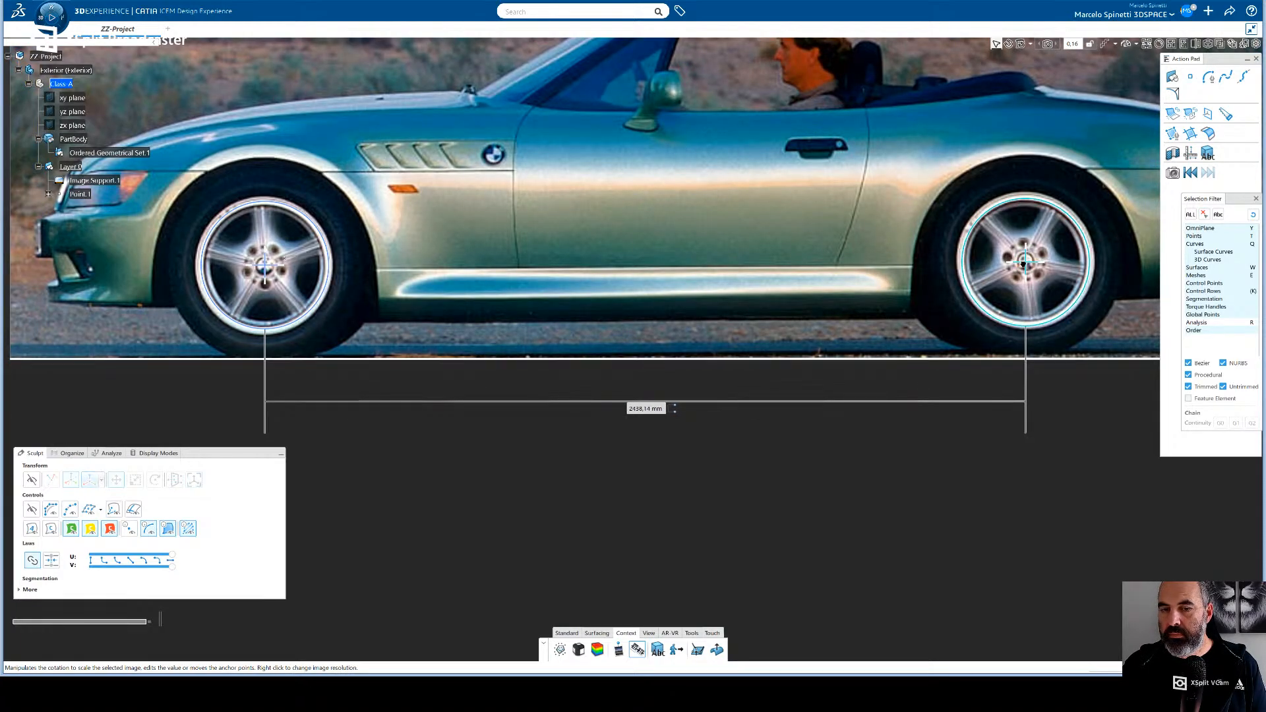
{"action": "double_click", "coordinate": [635, 409]}
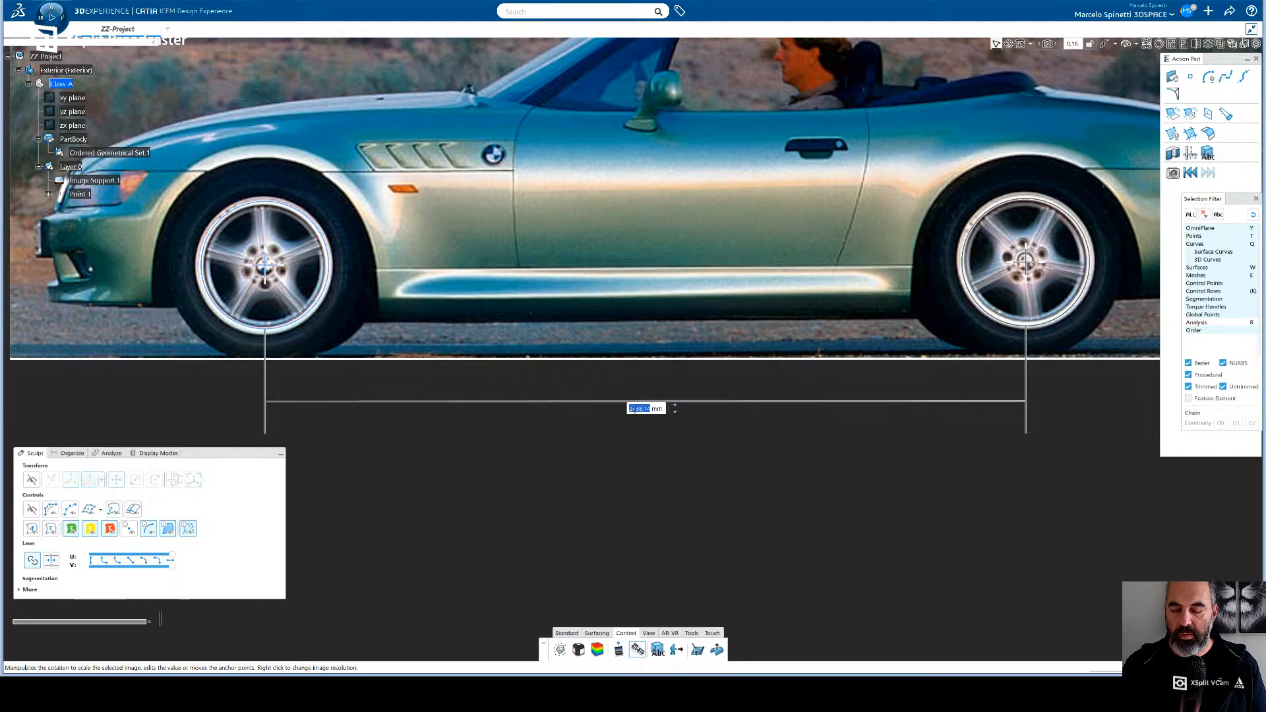
{"action": "key", "text": "Return"}
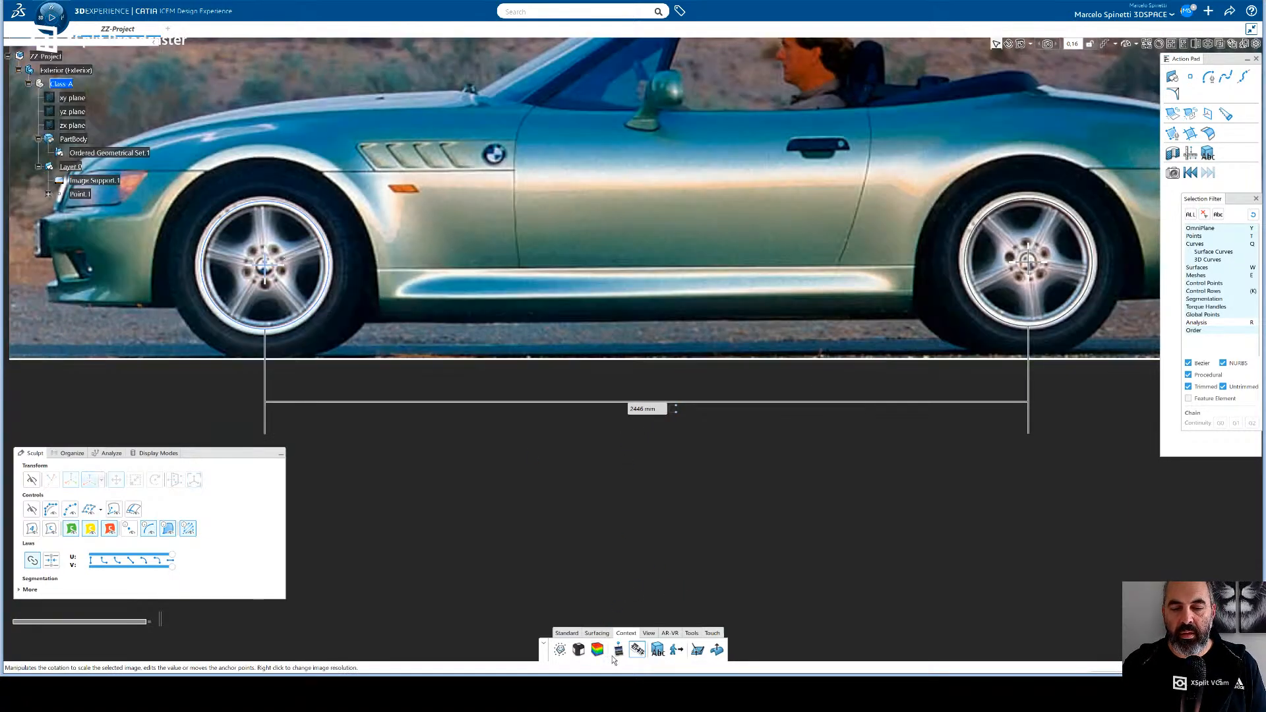
- Show the image placement planes and examine how the side-view image sits among them
{"action": "left_click", "coordinate": [618, 650]}
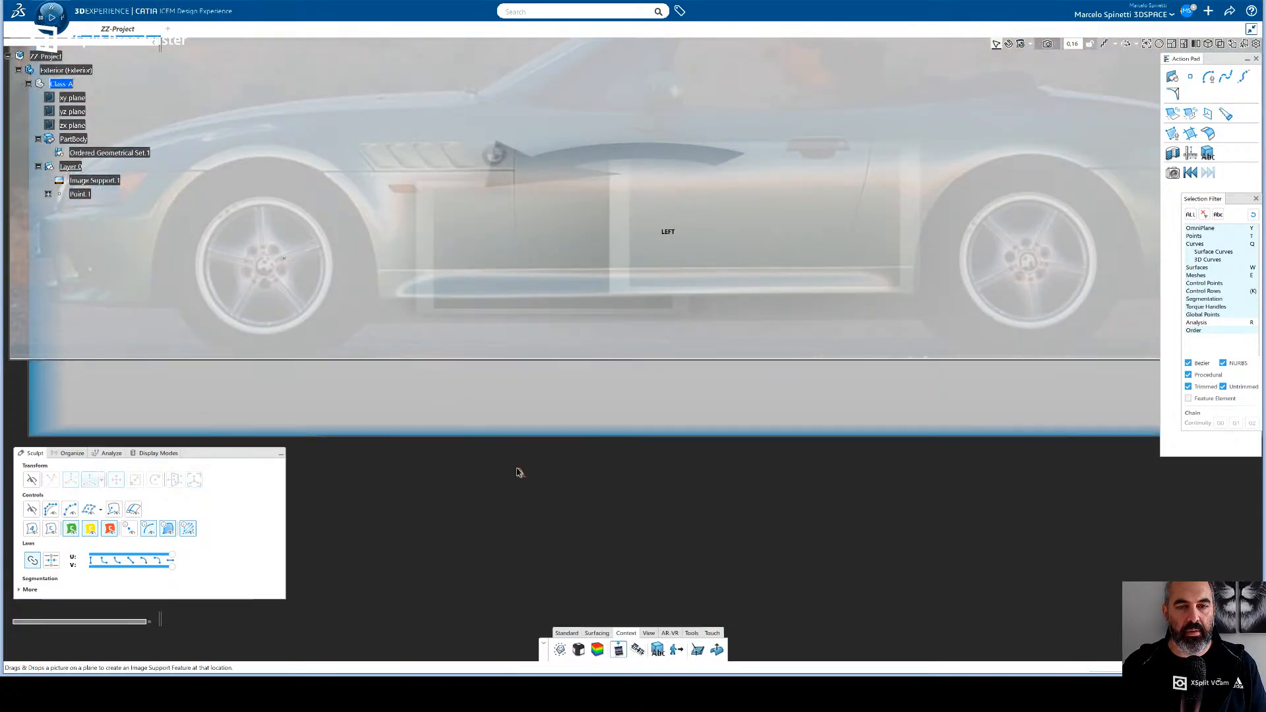
{"action": "middle_click_drag", "start_coordinate": [517, 472], "coordinate": [614, 515]}
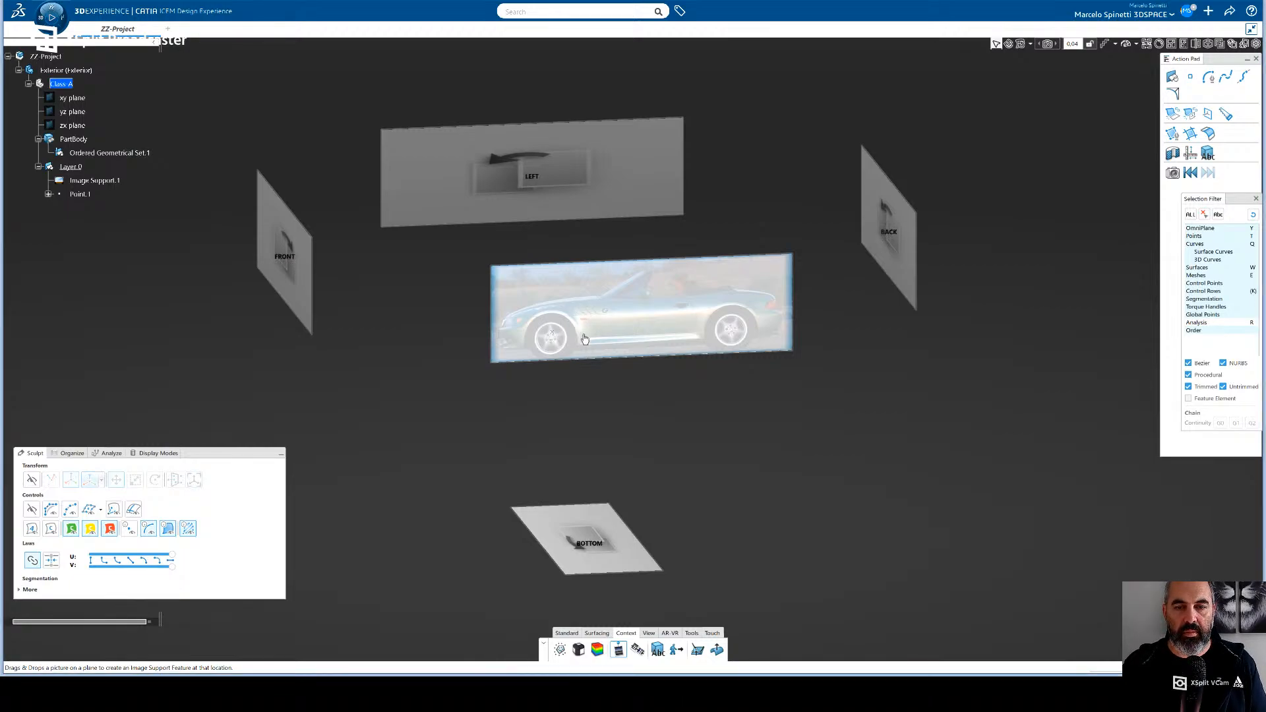
{"action": "left_click", "coordinate": [745, 334]}
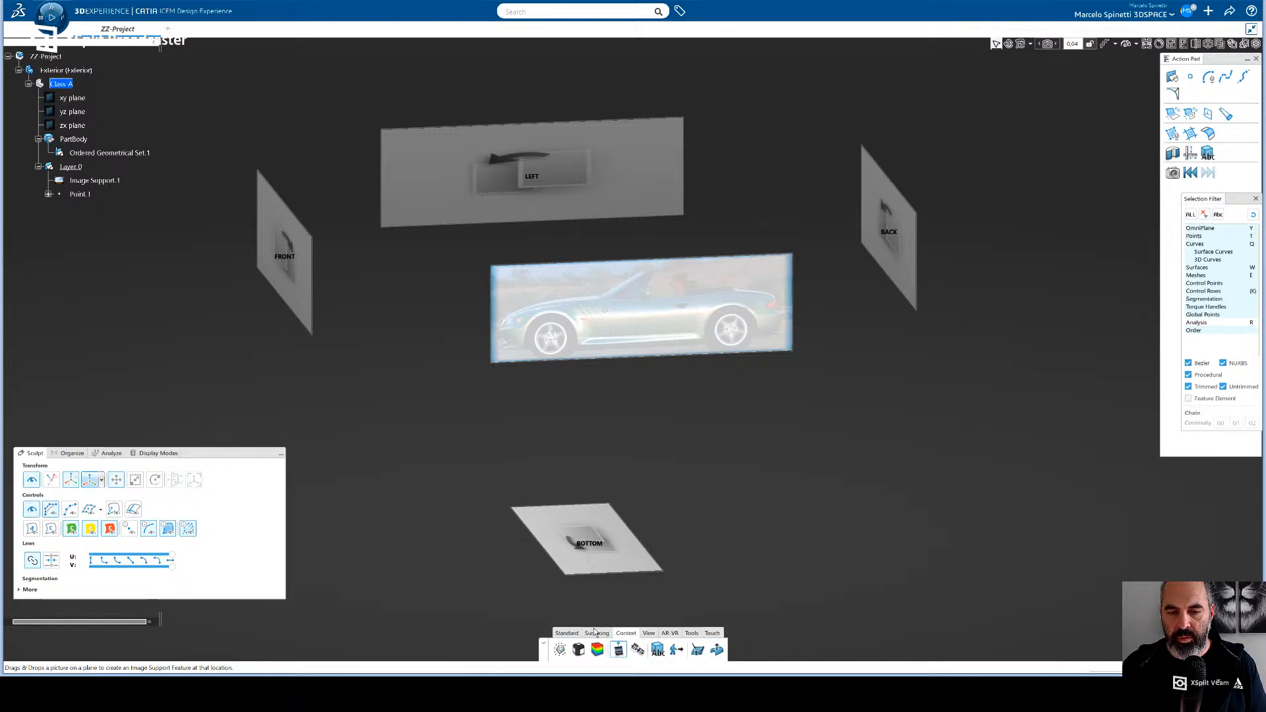
- Try to set an alignment anchor on the side-view image near the front wheel, and leave the alignment command with nothing selected
{"action": "left_click", "coordinate": [637, 650]}
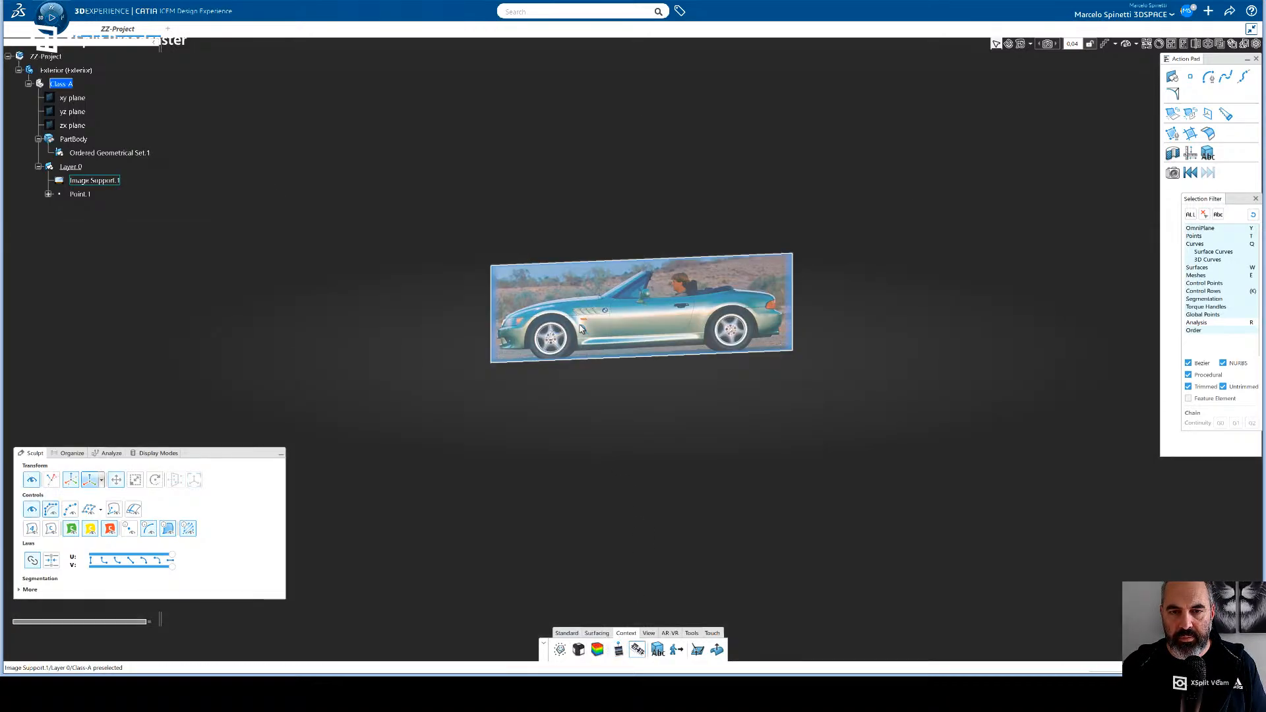
{"action": "left_click", "coordinate": [581, 328]}
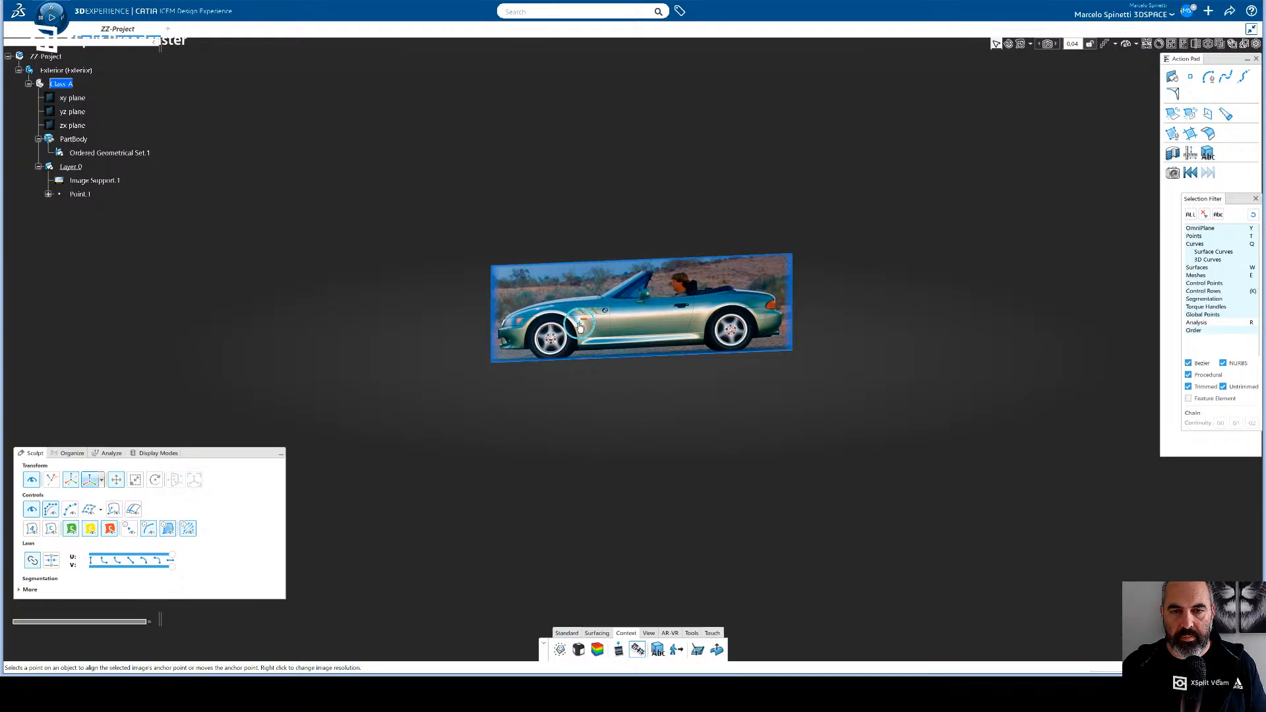
{"action": "left_click", "coordinate": [574, 334]}
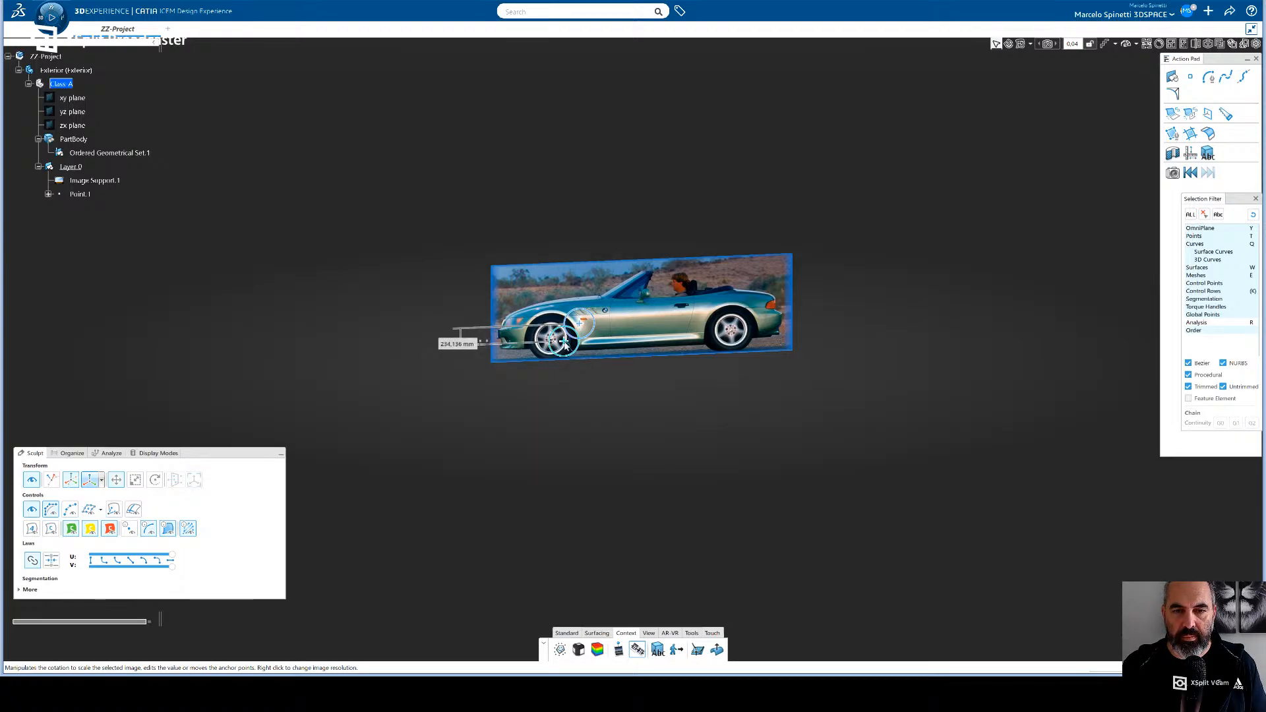
{"action": "left_click", "coordinate": [636, 651]}
{"action": "left_click", "coordinate": [637, 651]}
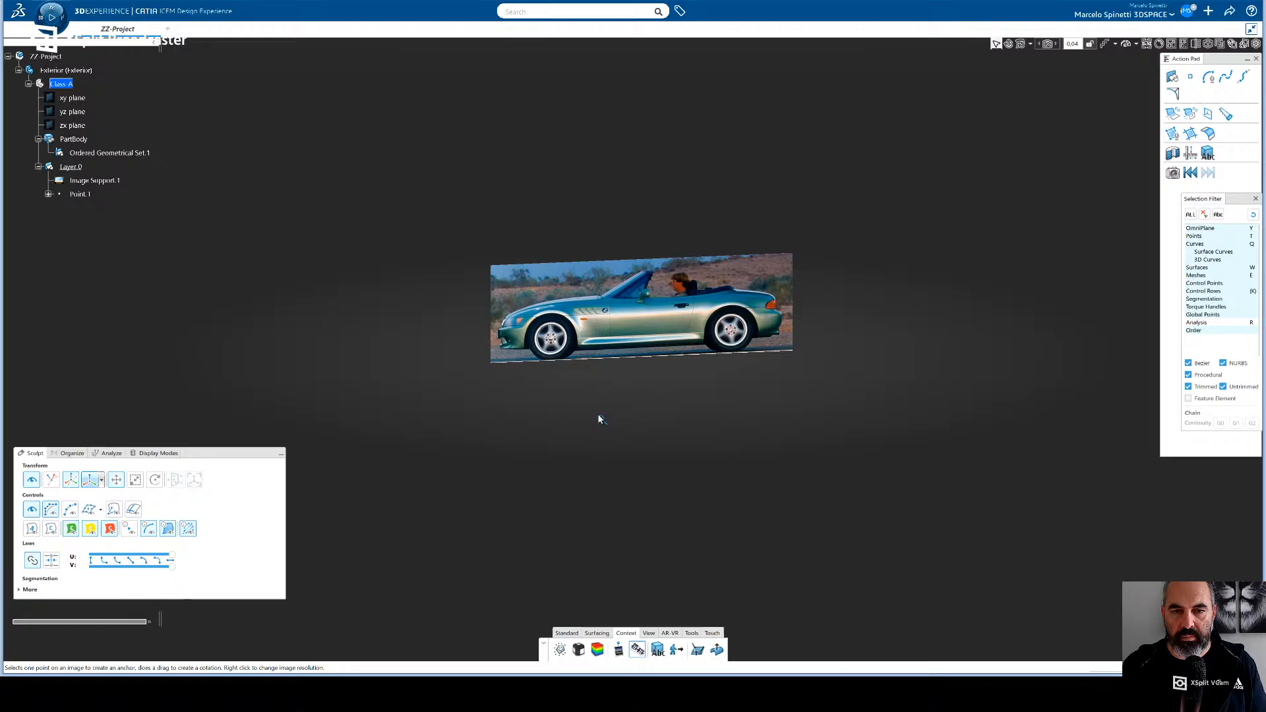
{"action": "left_click", "coordinate": [571, 339]}
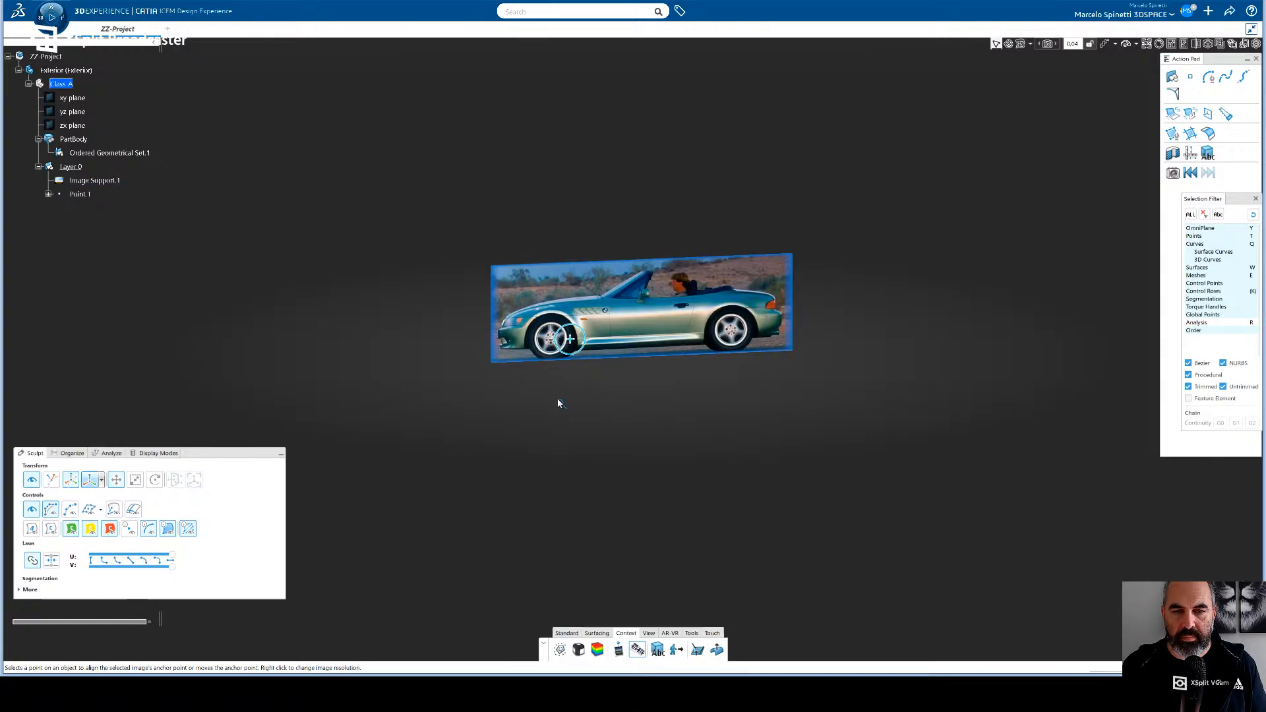
{"action": "key", "text": "f"}
{"action": "middle_click_drag", "start_coordinate": [558, 442], "coordinate": [650, 448]}
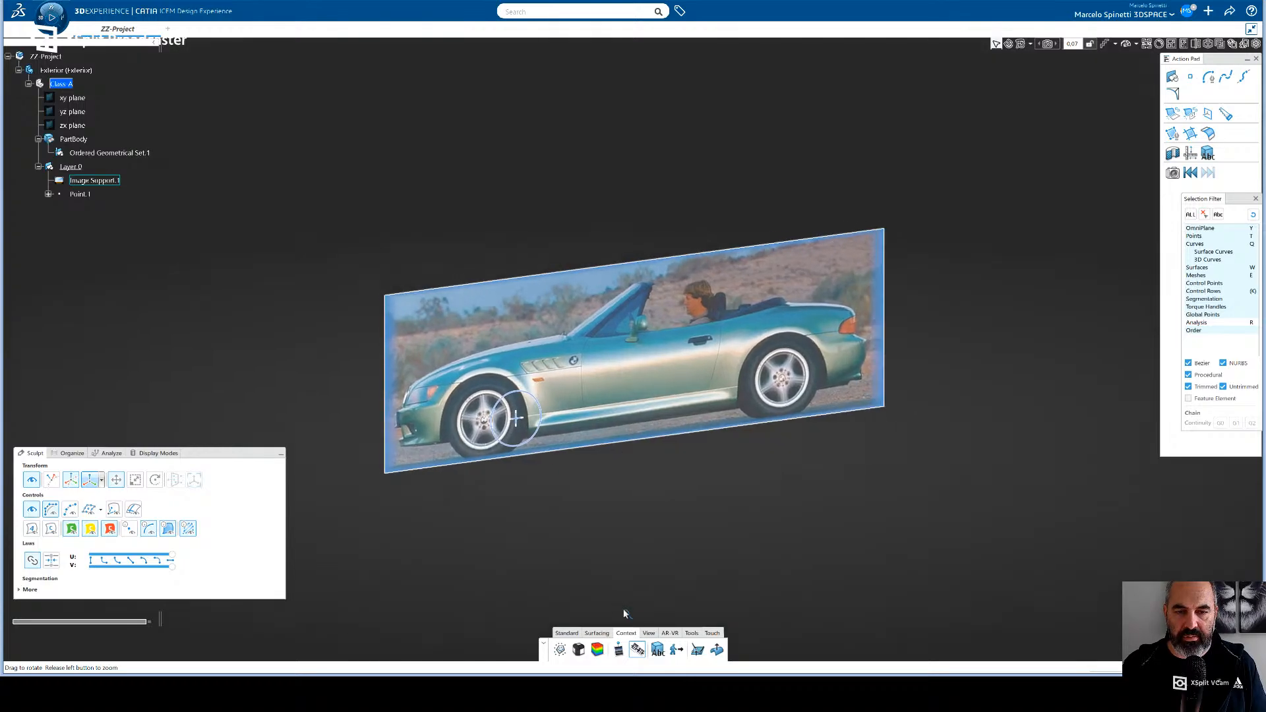
{"action": "left_click", "coordinate": [634, 652]}
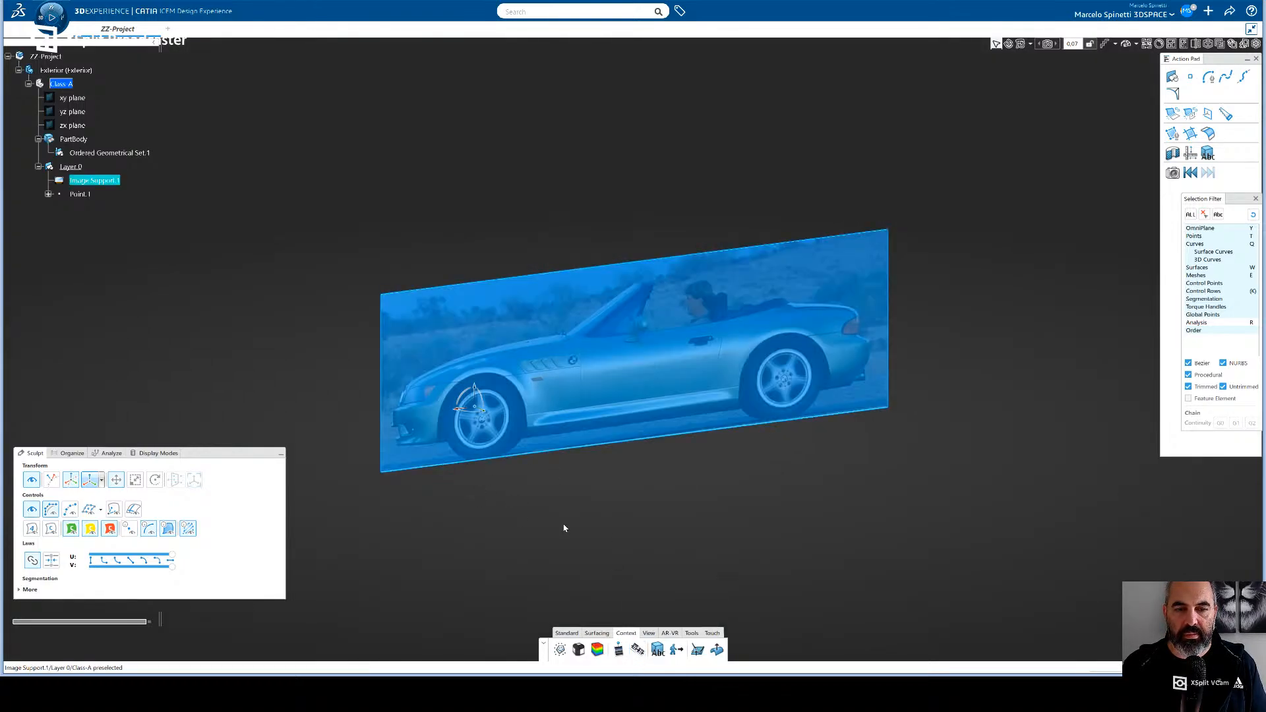
{"action": "left_click", "coordinate": [545, 538]}
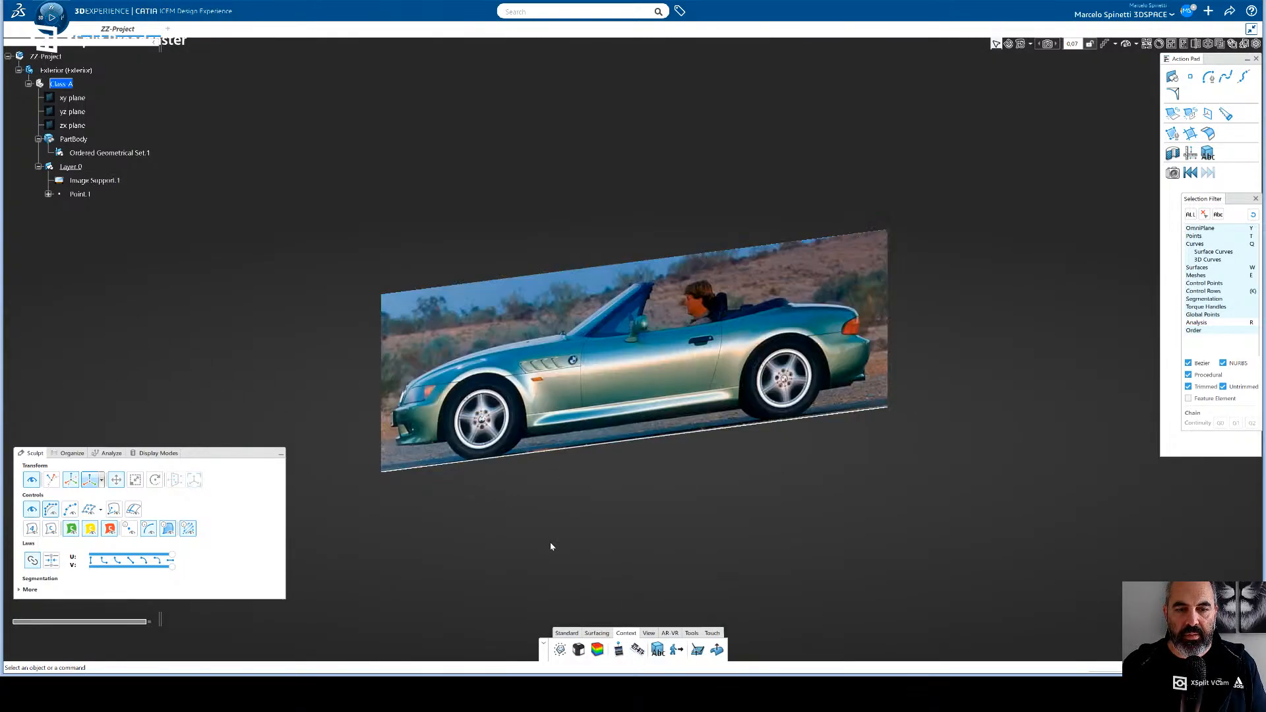
- Reopen the image placement planes to examine the origin point's position relative to the front wheel, and clear the selection
{"action": "left_click", "coordinate": [618, 651]}
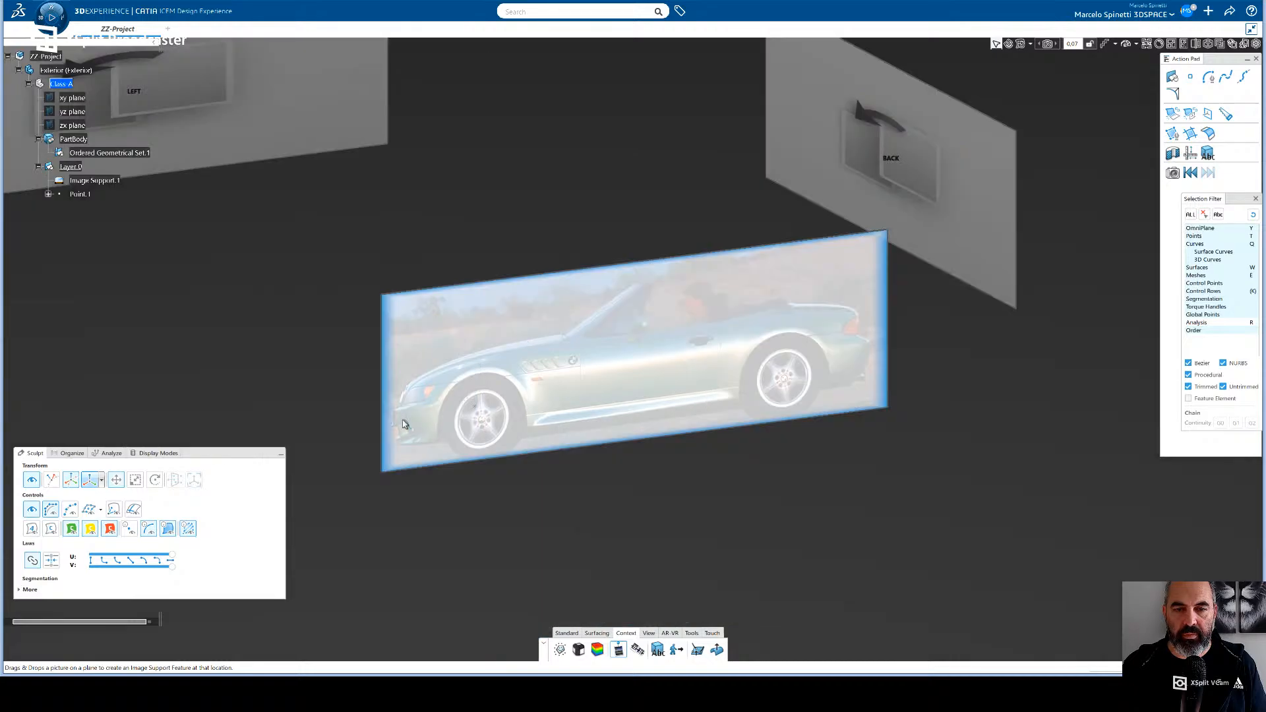
{"action": "middle_click_drag", "start_coordinate": [455, 446], "coordinate": [526, 426]}
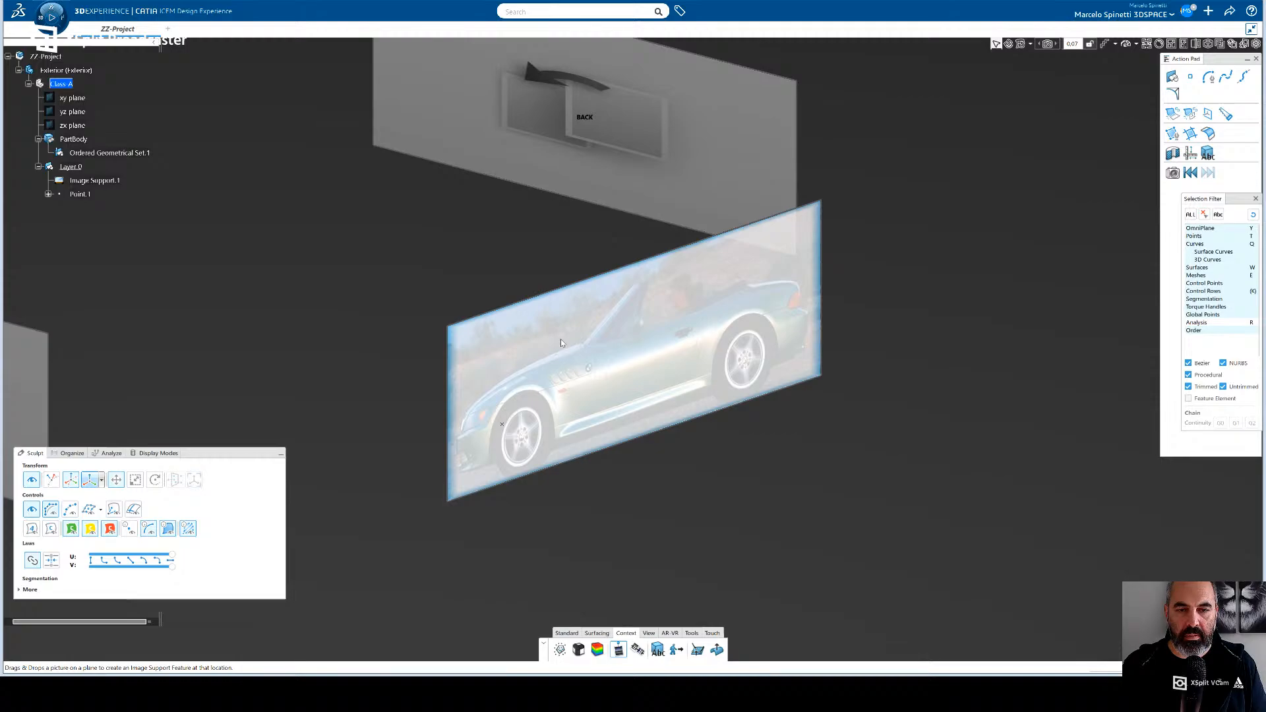
{"action": "left_click", "coordinate": [502, 424]}
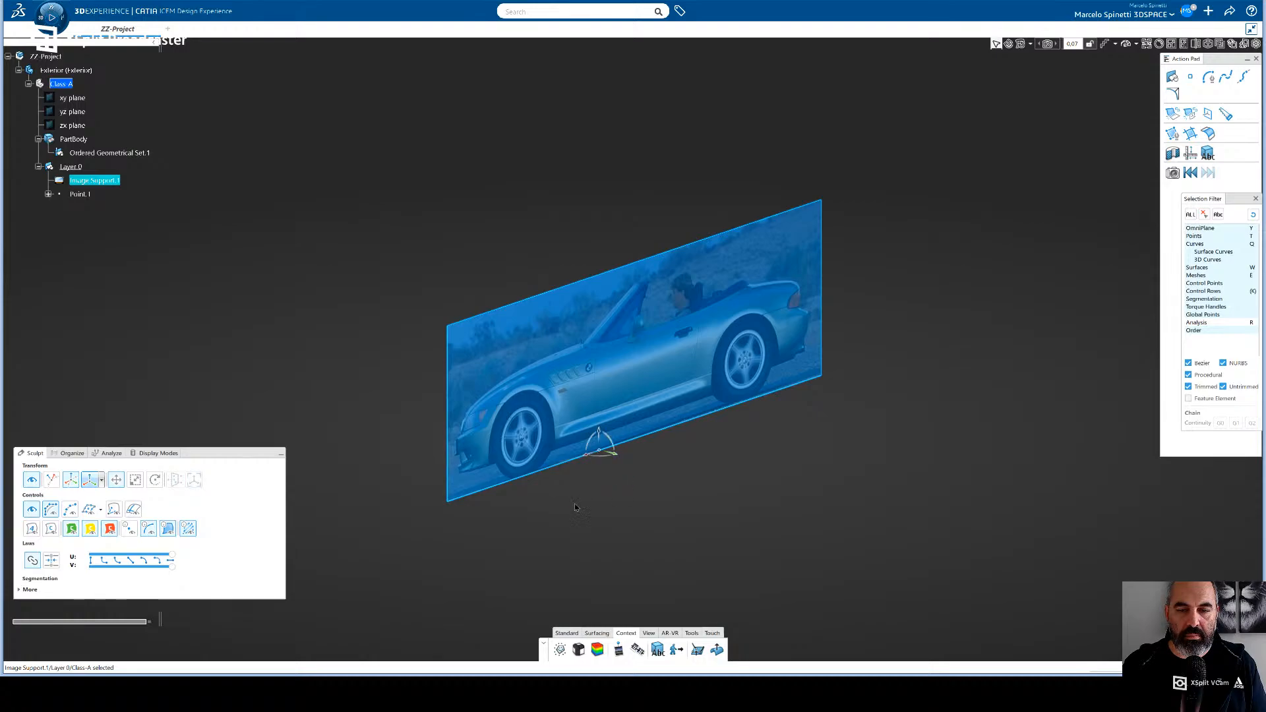
{"action": "left_click_drag", "start_coordinate": [592, 512], "coordinate": [657, 495]}
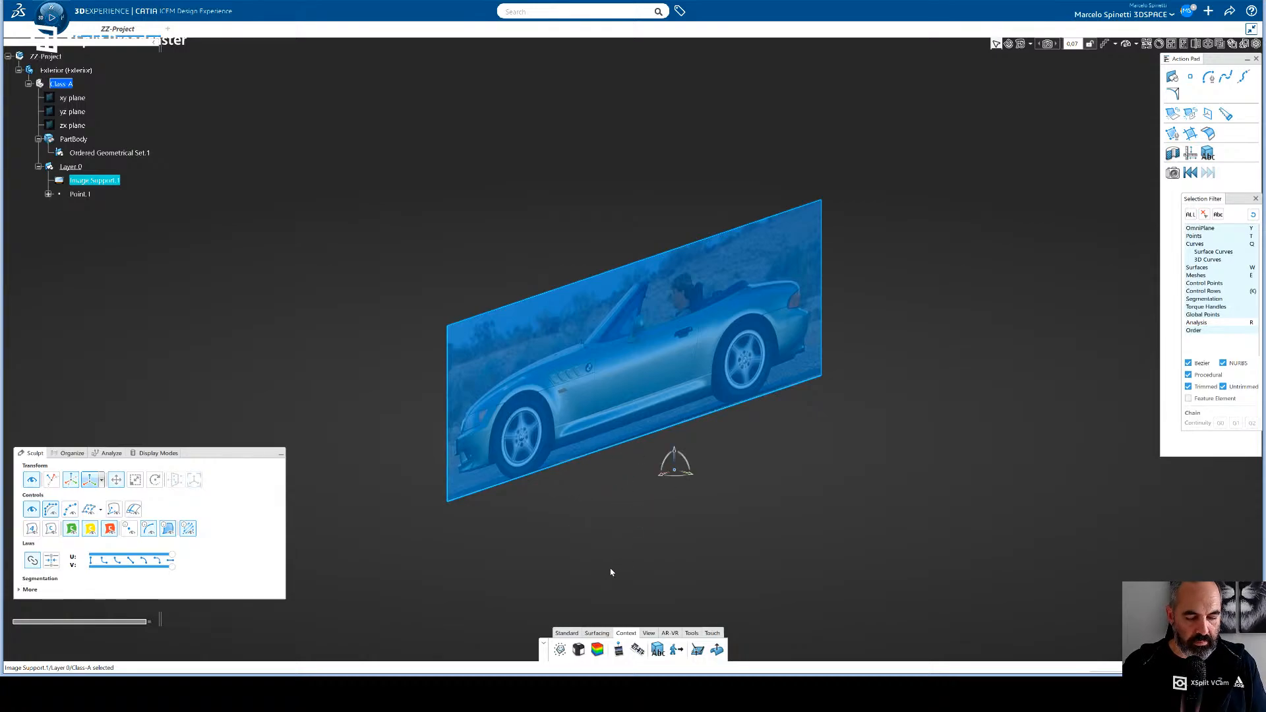
{"action": "left_click", "coordinate": [564, 523]}
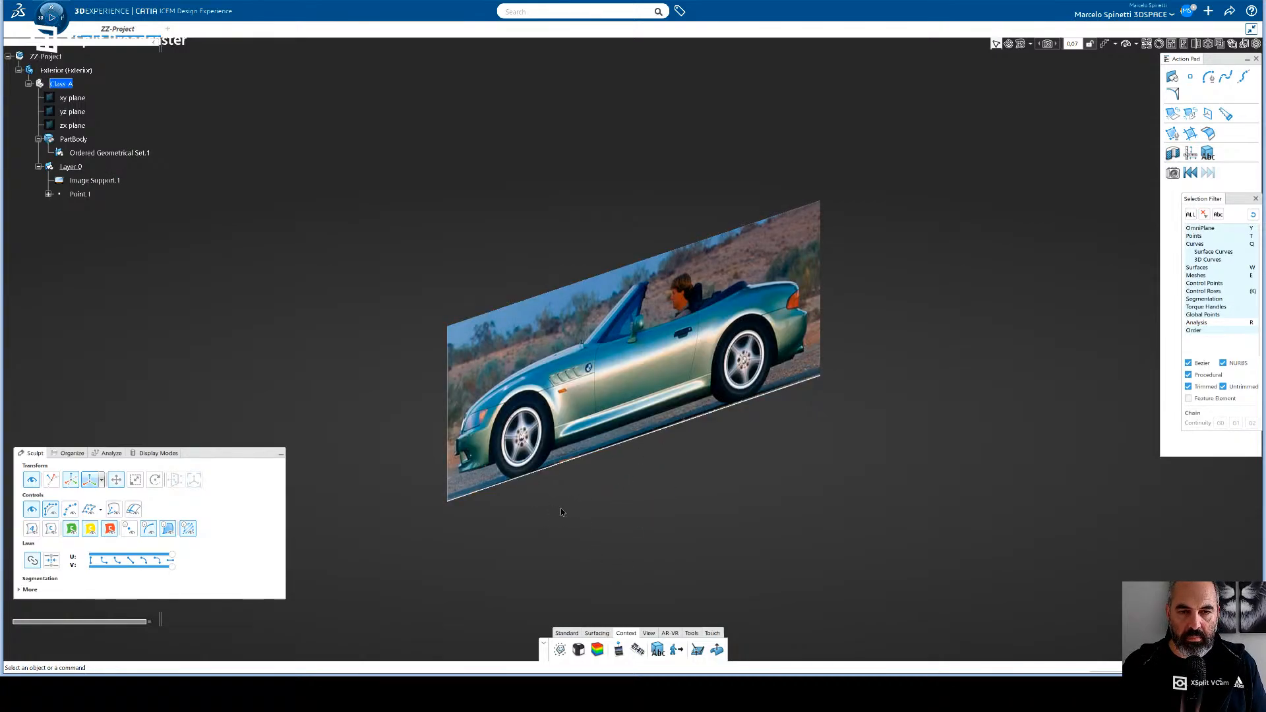
- Move the Action Pad off the view cube and orient the view squarely to the side of the car image
{"action": "middle_click_drag", "start_coordinate": [586, 507], "coordinate": [911, 263]}
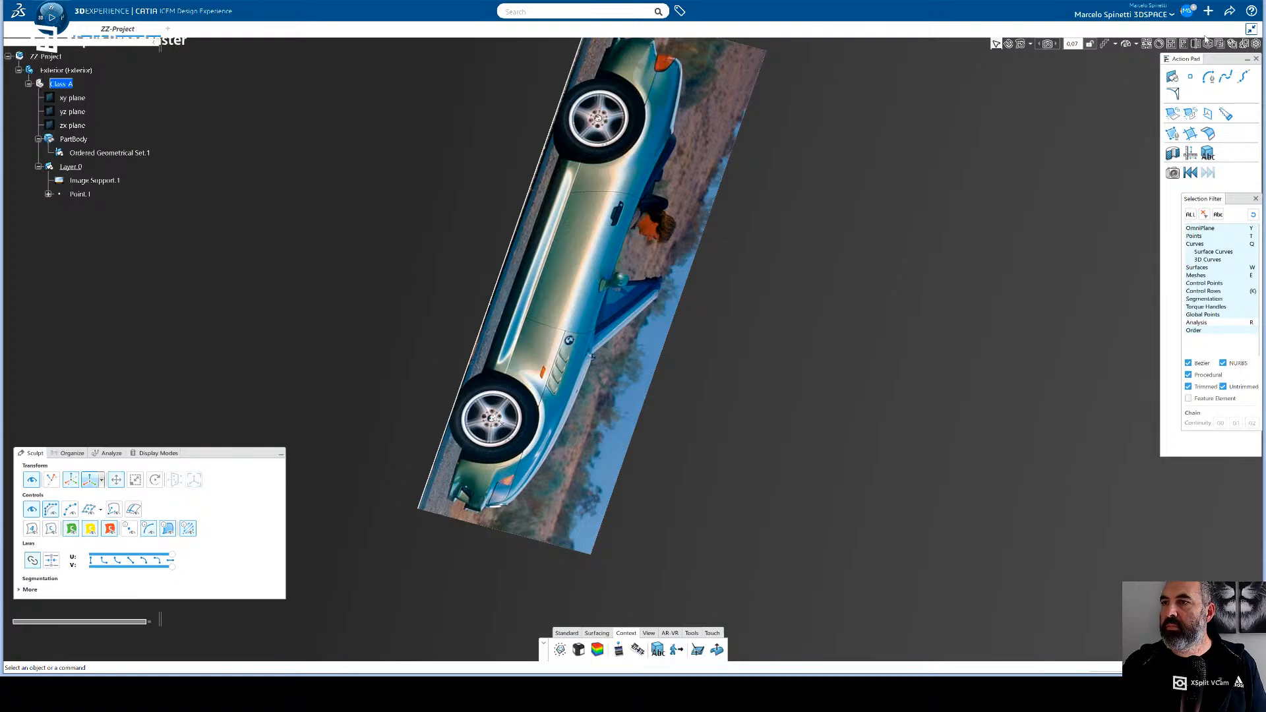
{"action": "left_click_drag", "start_coordinate": [1220, 59], "coordinate": [1203, 156]}
{"action": "left_click", "coordinate": [1222, 104]}
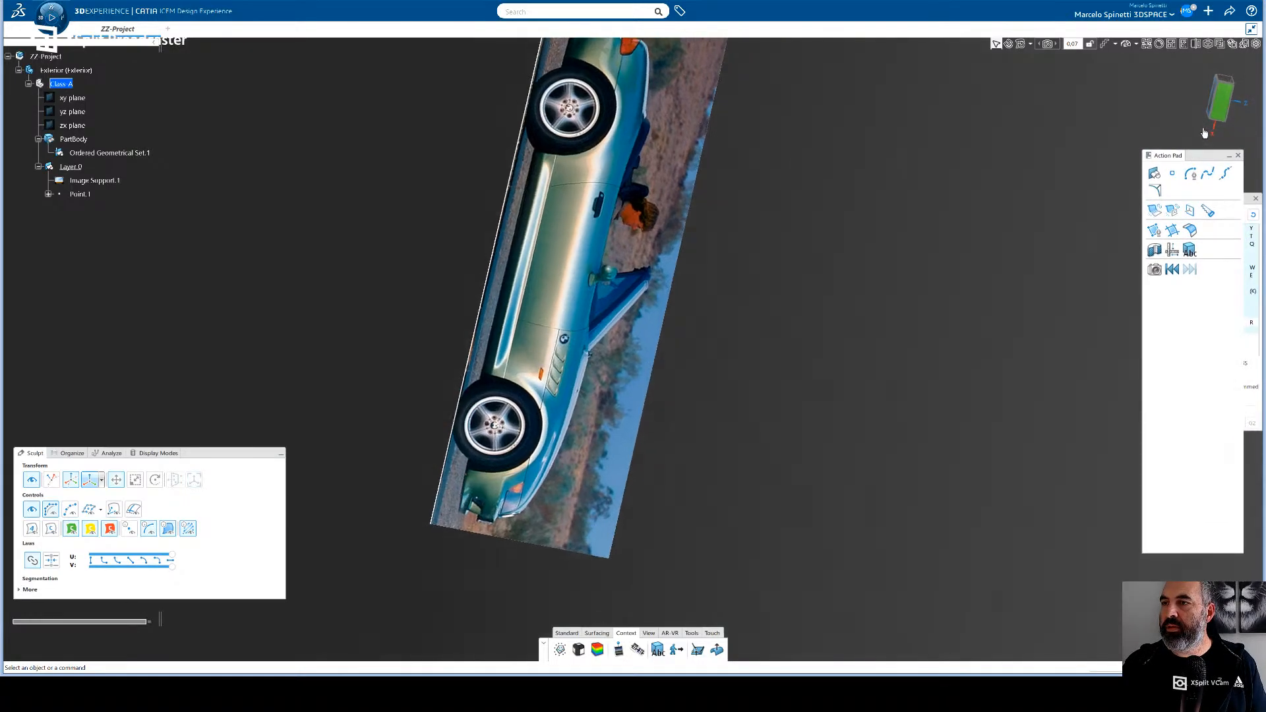
{"action": "middle_click_drag", "start_coordinate": [1099, 134], "coordinate": [806, 353]}
{"action": "left_click", "coordinate": [1218, 117]}
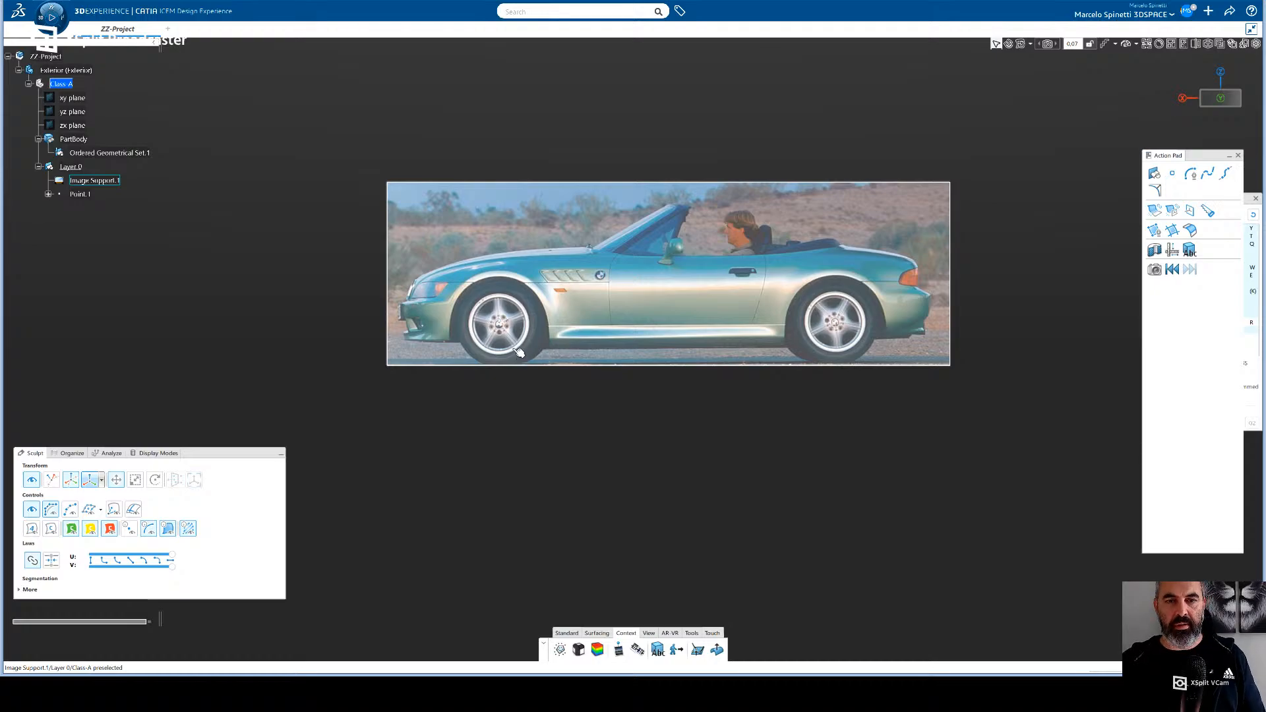
- Select the side-view image, try to open it for transformation, and clear the selection
{"action": "left_click", "coordinate": [544, 340]}
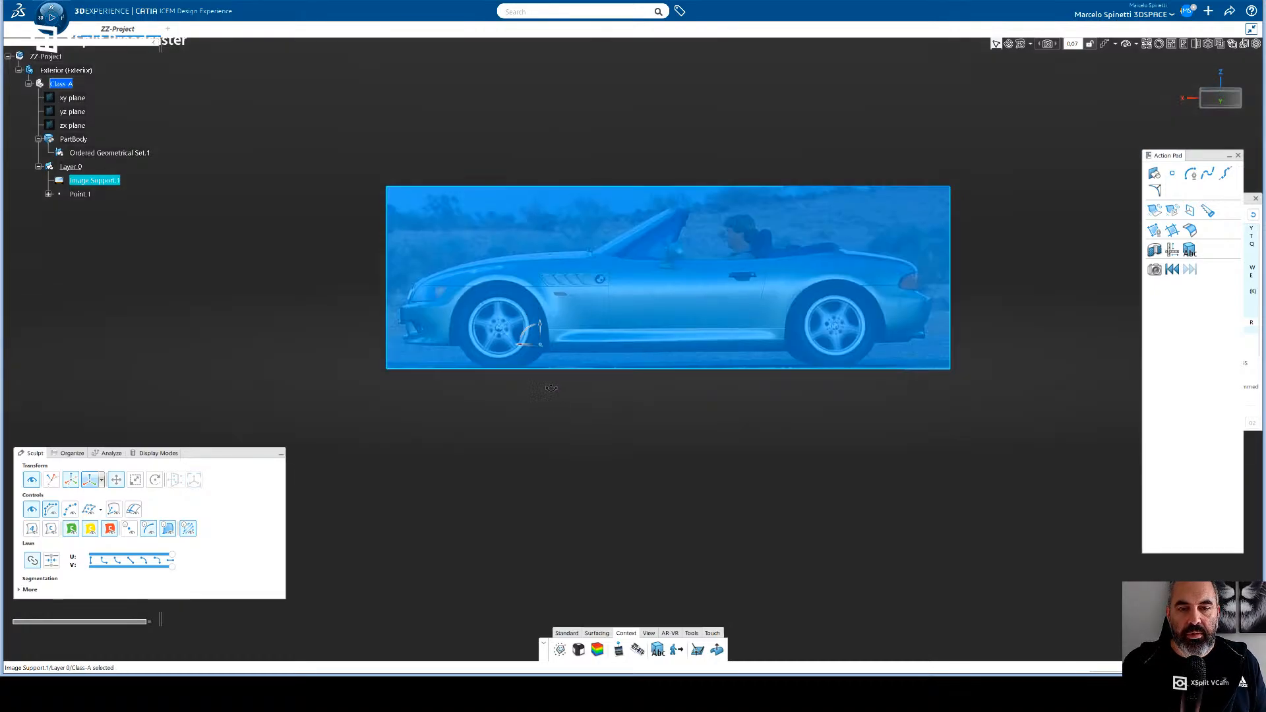
{"action": "middle_click_drag", "start_coordinate": [550, 357], "coordinate": [618, 524]}
{"action": "middle_click_drag", "start_coordinate": [529, 397], "coordinate": [558, 363]}
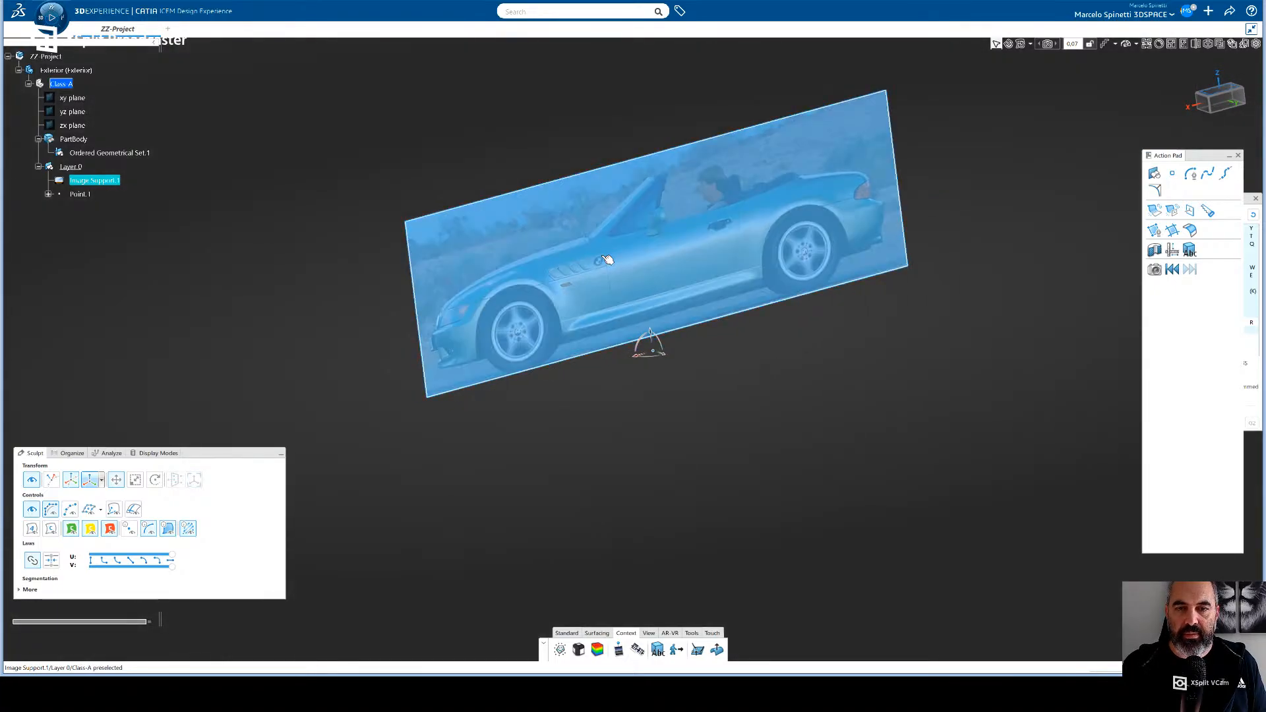
{"action": "double_click", "coordinate": [602, 257]}
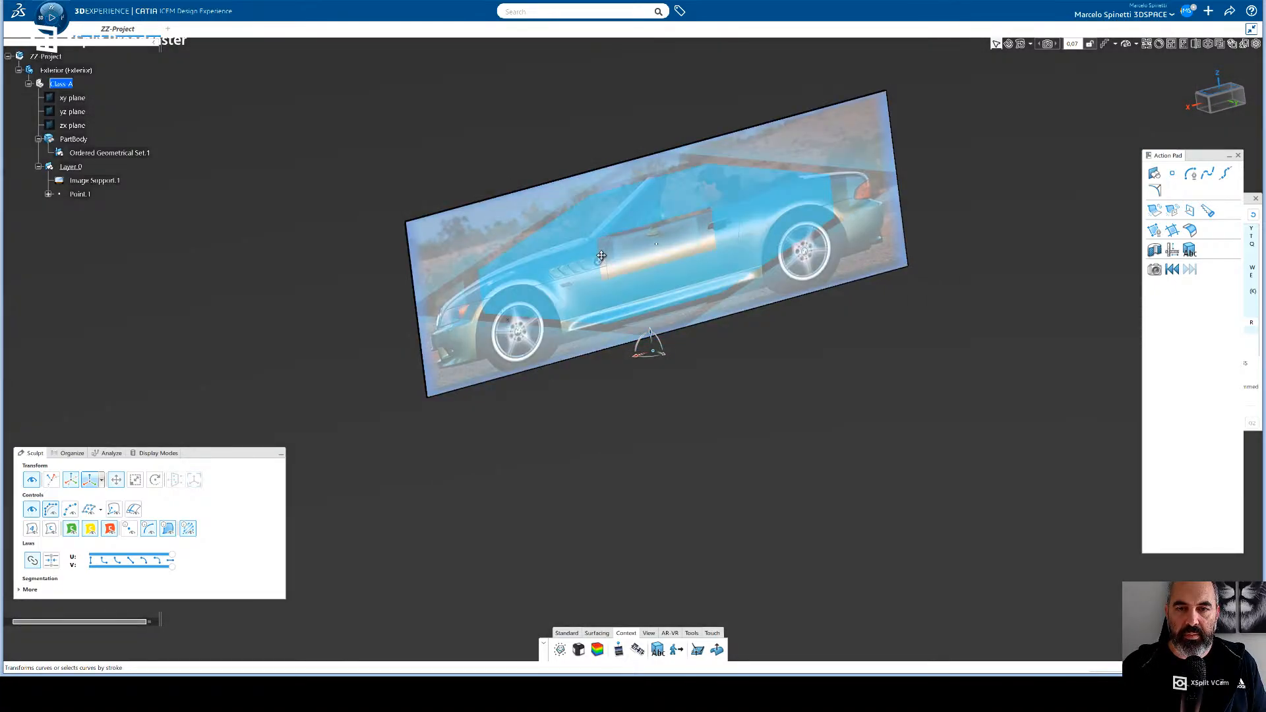
{"action": "left_click", "coordinate": [568, 408]}
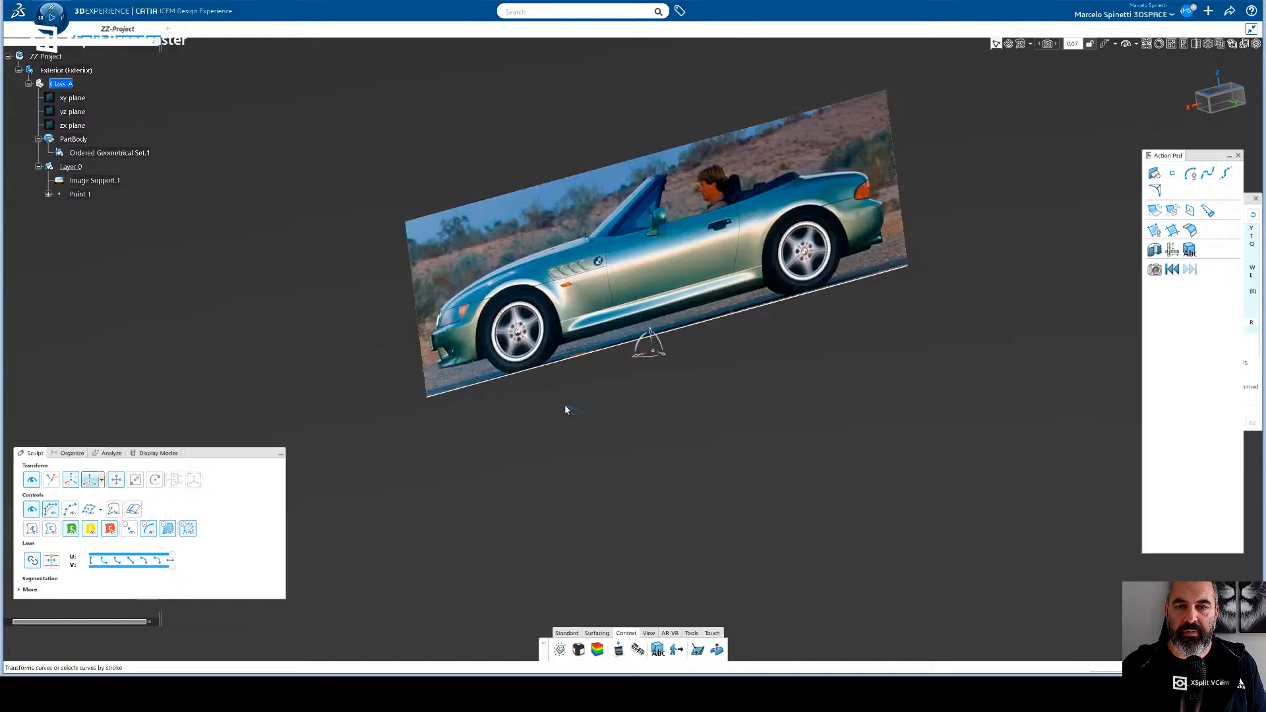
- Square the view to the car's side and shift the reference image slightly rearward and upward, bringing the front wheel hub closer to the origin
{"action": "left_click", "coordinate": [1221, 109]}
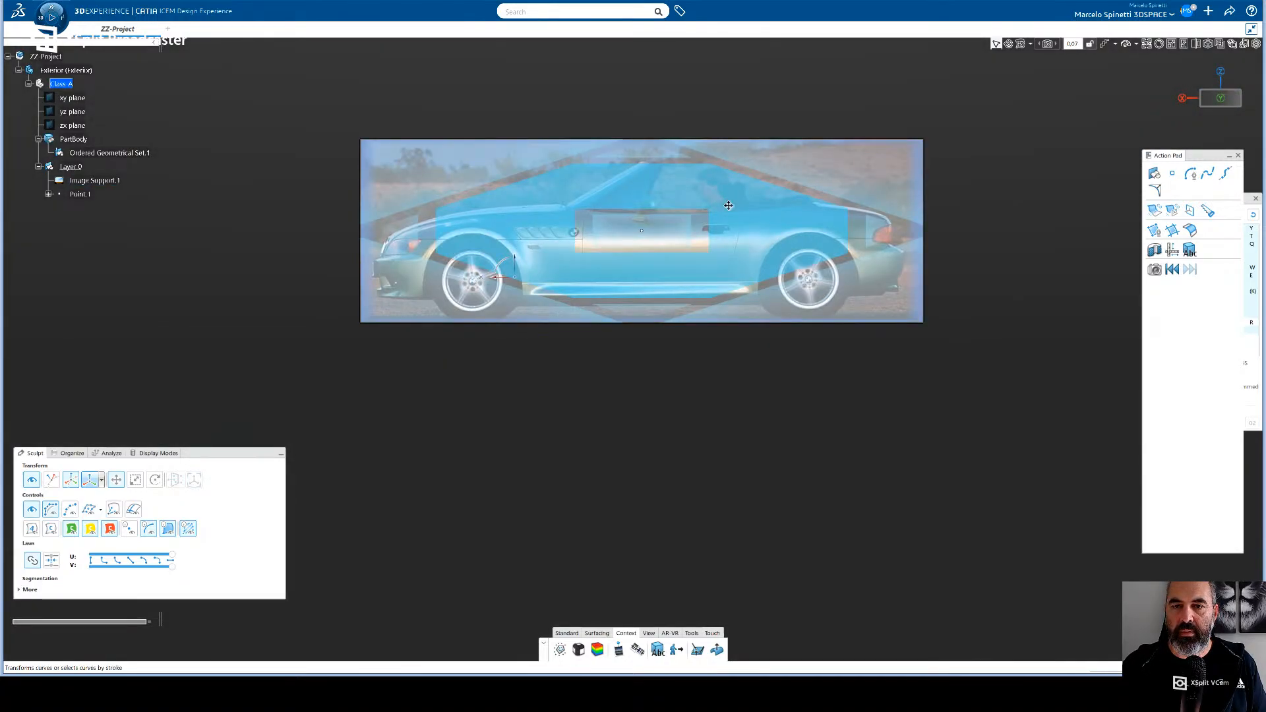
{"action": "left_click_drag", "start_coordinate": [728, 206], "coordinate": [737, 200]}
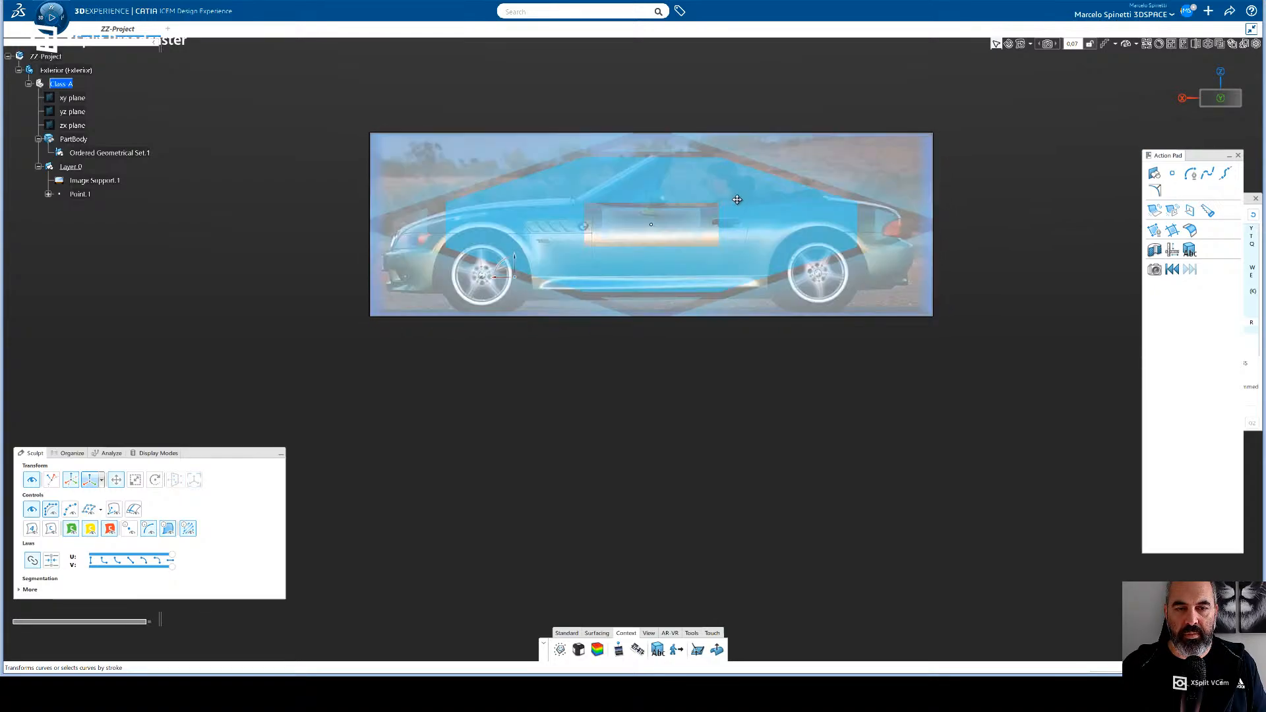
{"action": "left_click", "coordinate": [492, 298]}
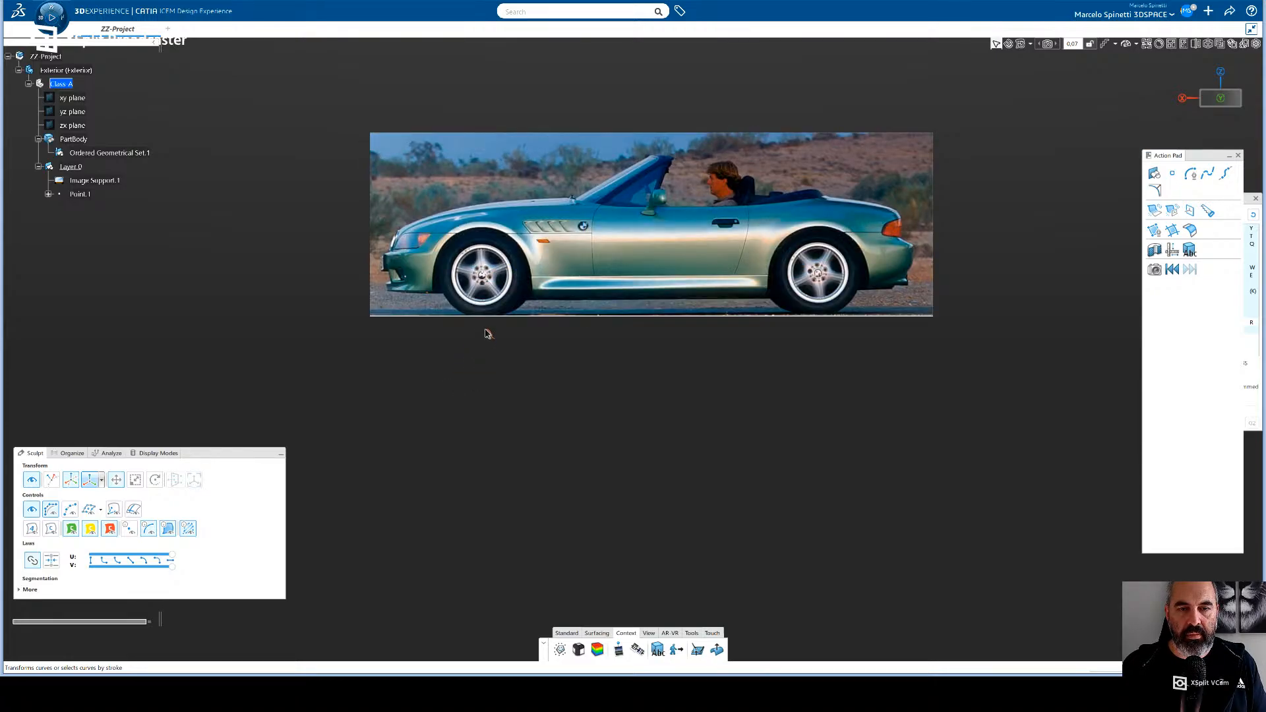
- Fine-tune the side-view image's position with small nudges around the front wheel hub relative to the origin
{"action": "middle_click_drag", "start_coordinate": [480, 350], "coordinate": [478, 290]}
{"action": "middle_click_drag", "start_coordinate": [594, 343], "coordinate": [844, 461]}
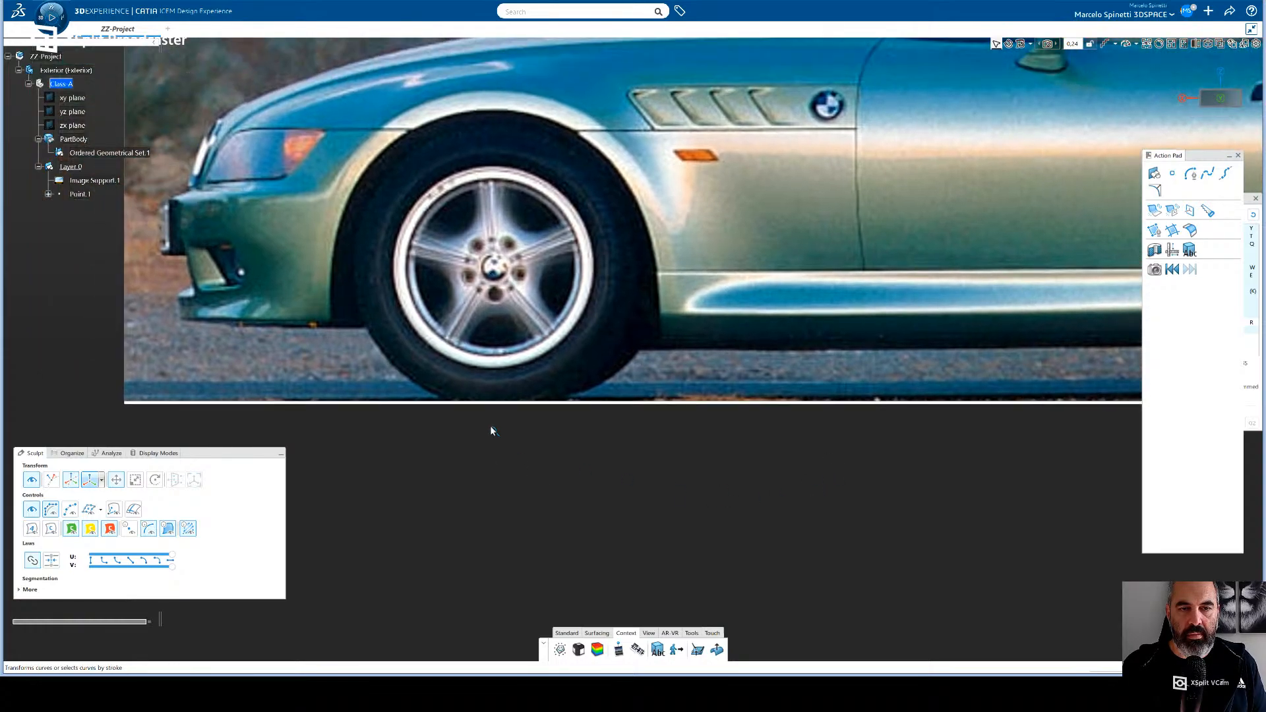
{"action": "middle_click_drag", "start_coordinate": [507, 464], "coordinate": [512, 454]}
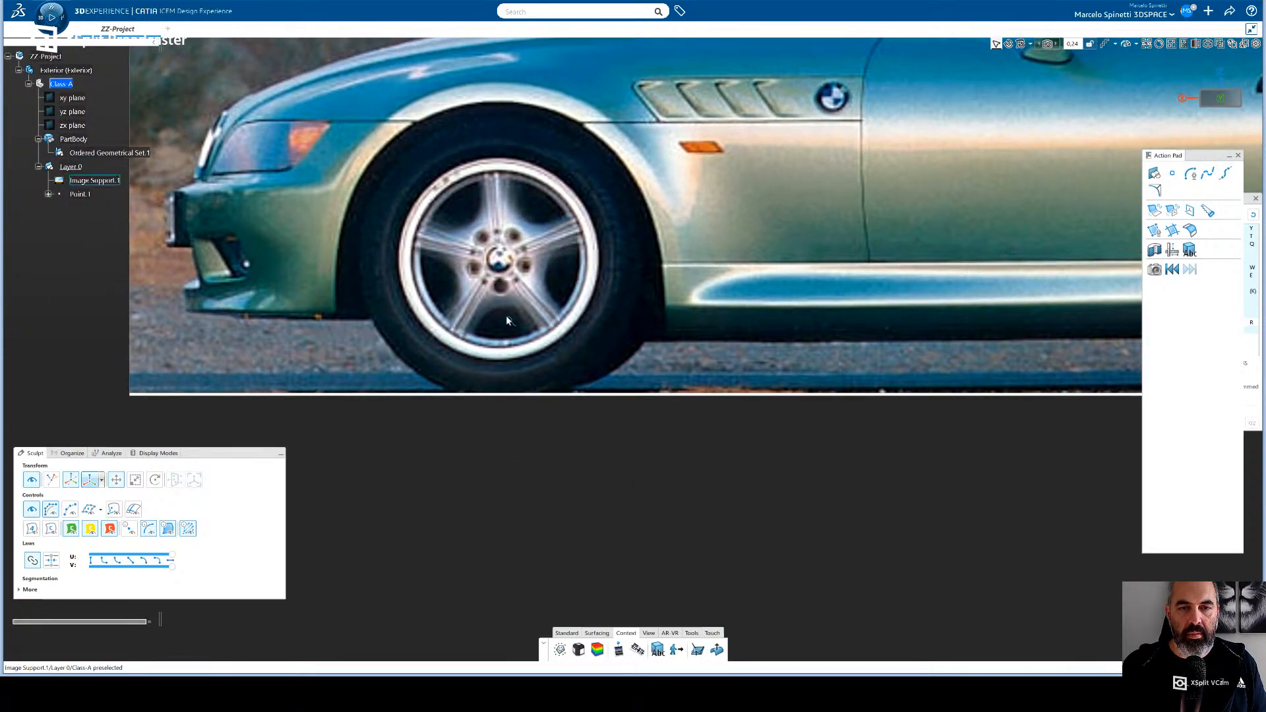
{"action": "middle_click_drag", "start_coordinate": [505, 315], "coordinate": [512, 303]}
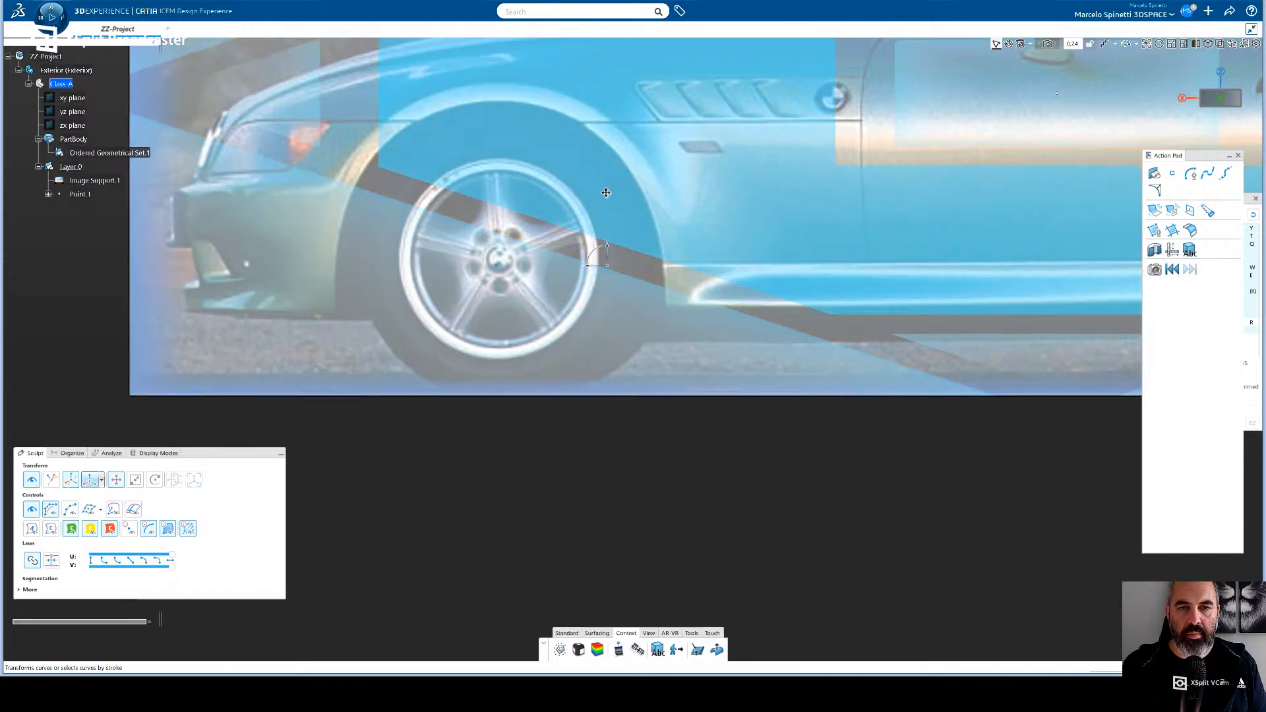
{"action": "left_click_drag", "start_coordinate": [608, 194], "coordinate": [605, 198]}
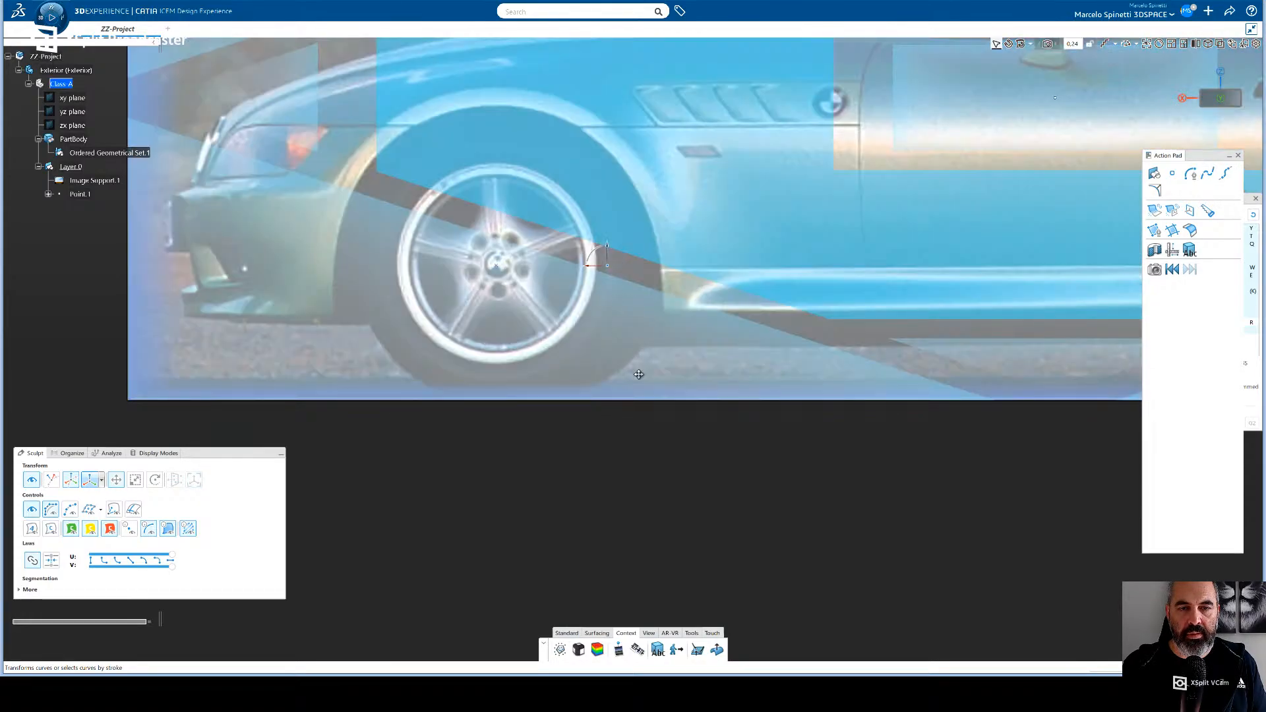
{"action": "scroll", "coordinate": [664, 481], "scroll_direction": "down", "scroll_amount": 8}
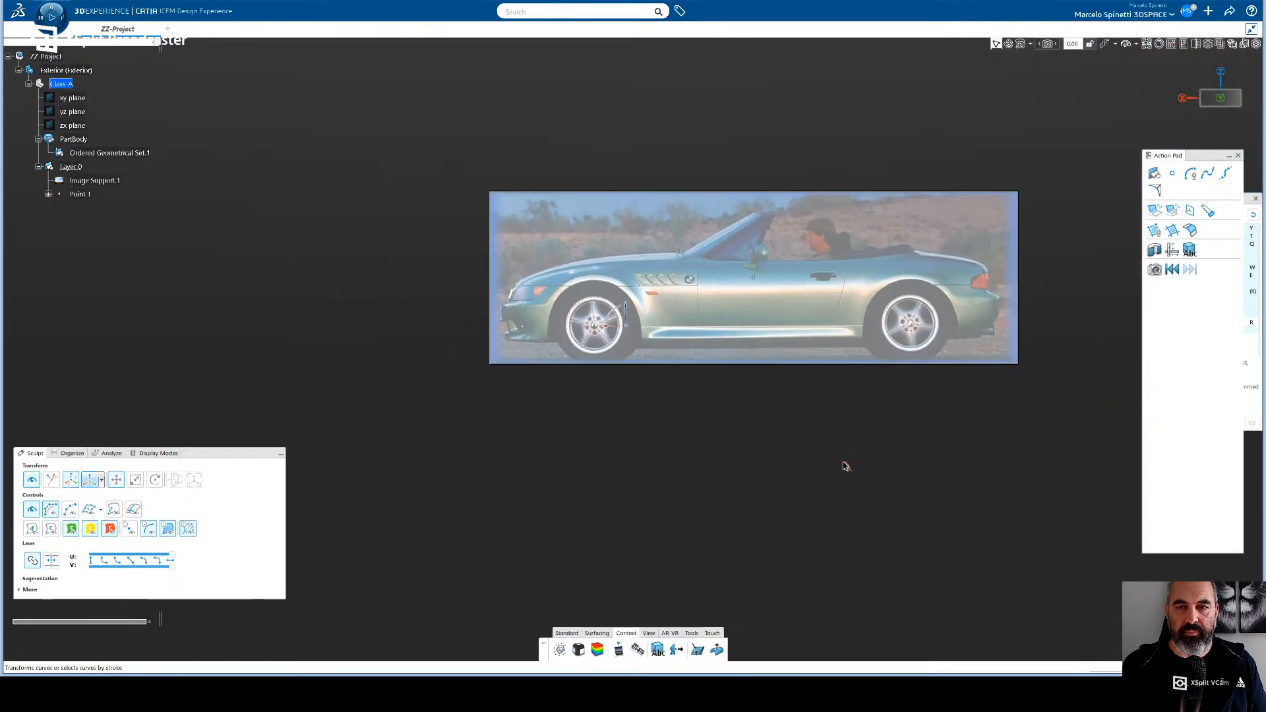
- Clear the image selection and examine the repositioned side-view image from oblique and square side angles
{"action": "middle_click_drag", "start_coordinate": [689, 464], "coordinate": [667, 464]}
{"action": "middle_click_drag", "start_coordinate": [707, 422], "coordinate": [731, 447], "text": "shift"}
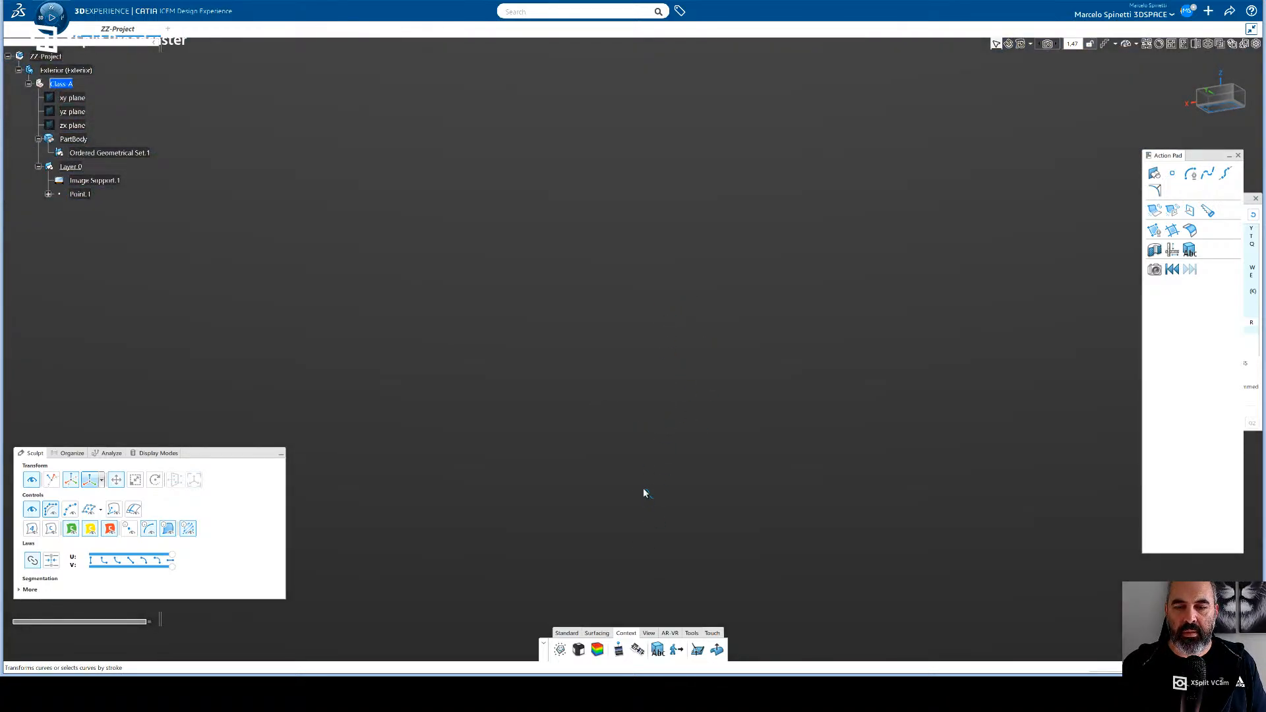
{"action": "middle_click_drag", "start_coordinate": [646, 485], "coordinate": [608, 630]}
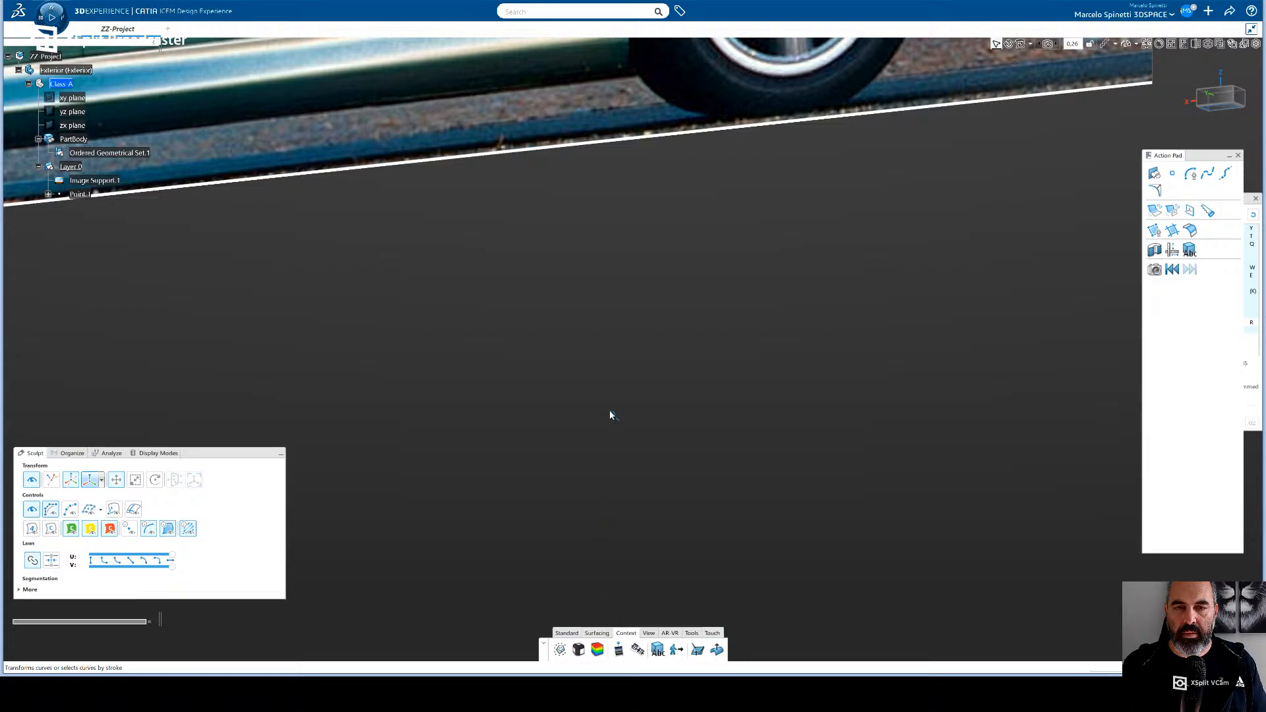
{"action": "middle_click_drag", "start_coordinate": [610, 415], "coordinate": [601, 613]}
{"action": "middle_click_drag", "start_coordinate": [607, 389], "coordinate": [714, 417]}
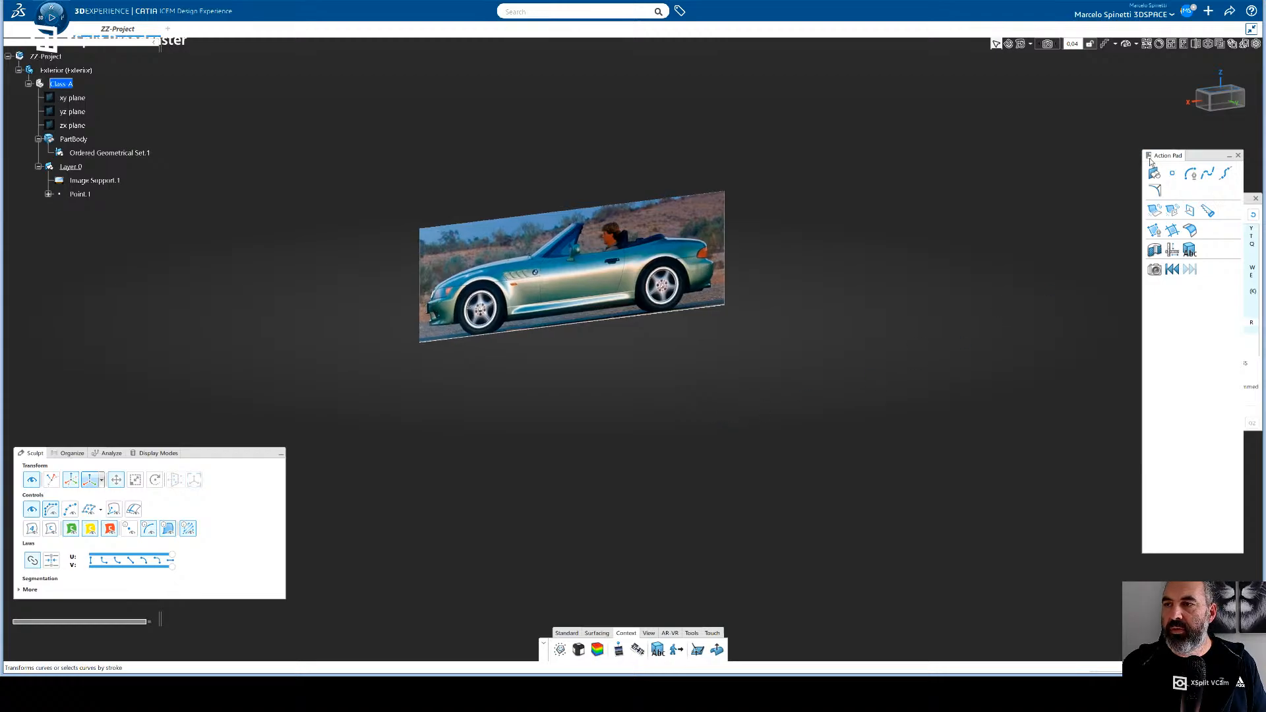
{"action": "left_click", "coordinate": [1221, 105]}
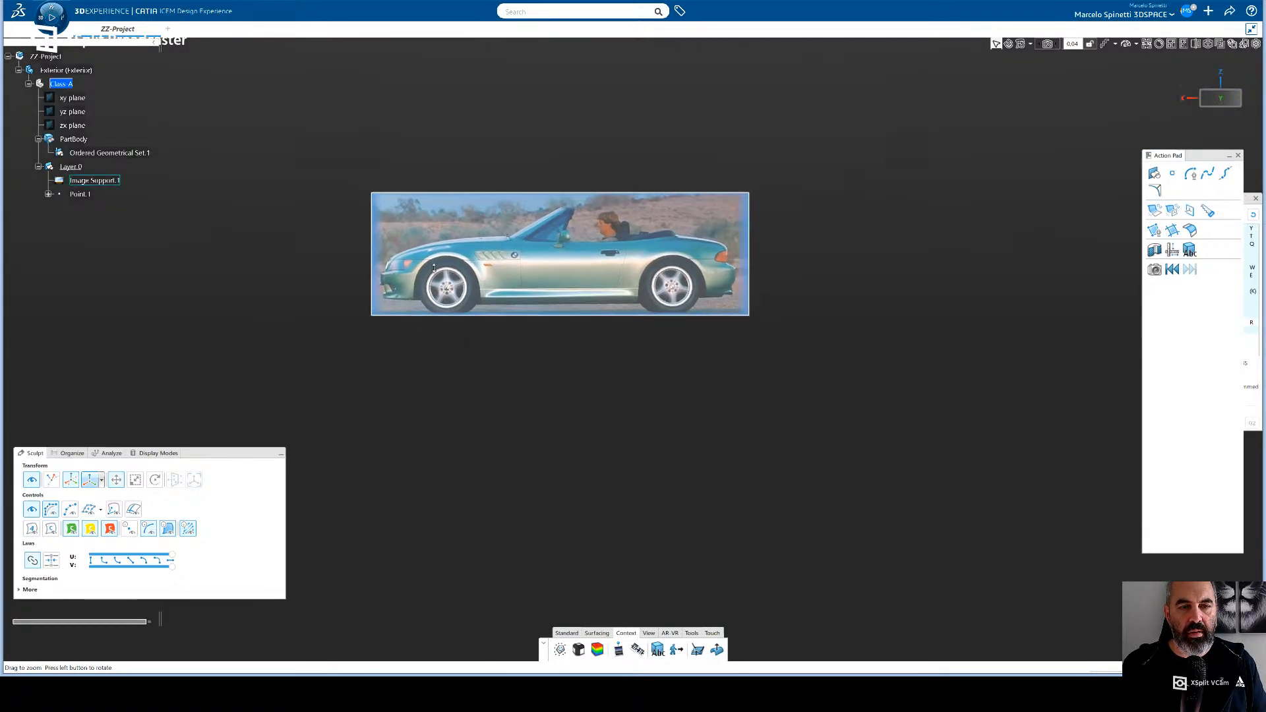
{"action": "mouse_move", "coordinate": [437, 289]}
{"action": "middle_mouse_down"}
{"action": "mouse_move", "coordinate": [596, 389]}
{"action": "mouse_move", "coordinate": [585, 381]}
{"action": "middle_mouse_up"}
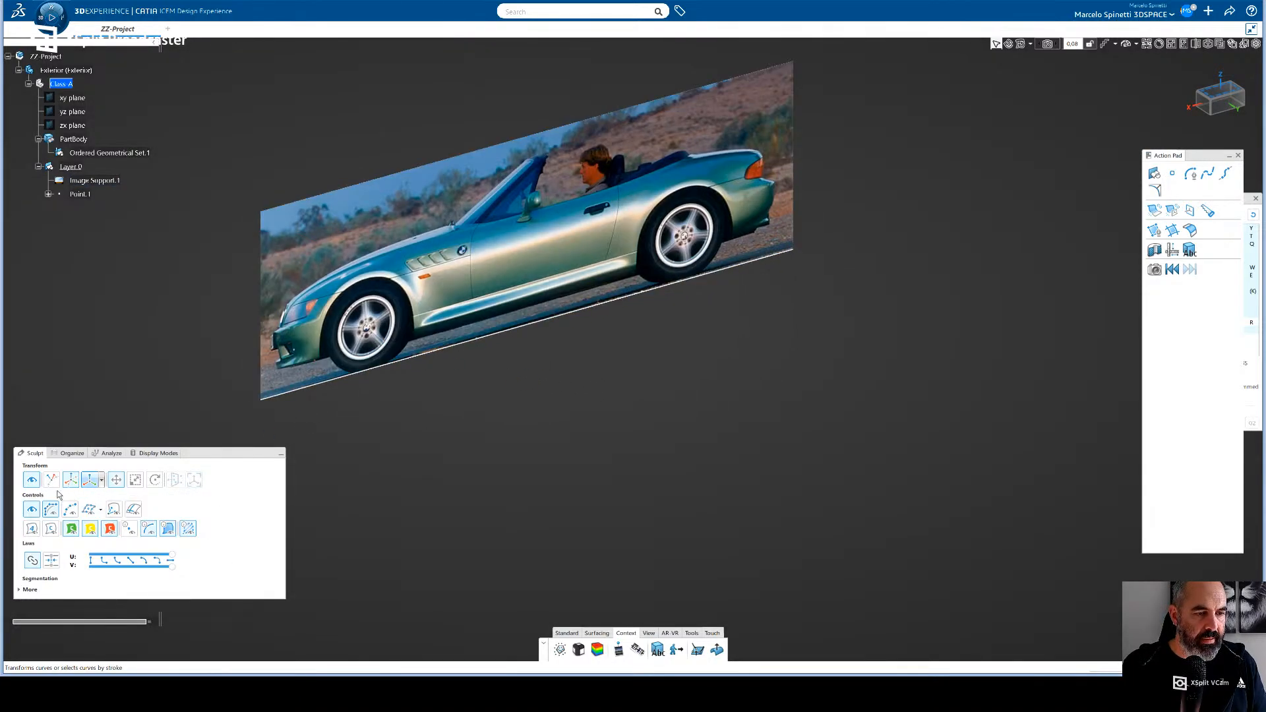
{"action": "left_click", "coordinate": [597, 634]}
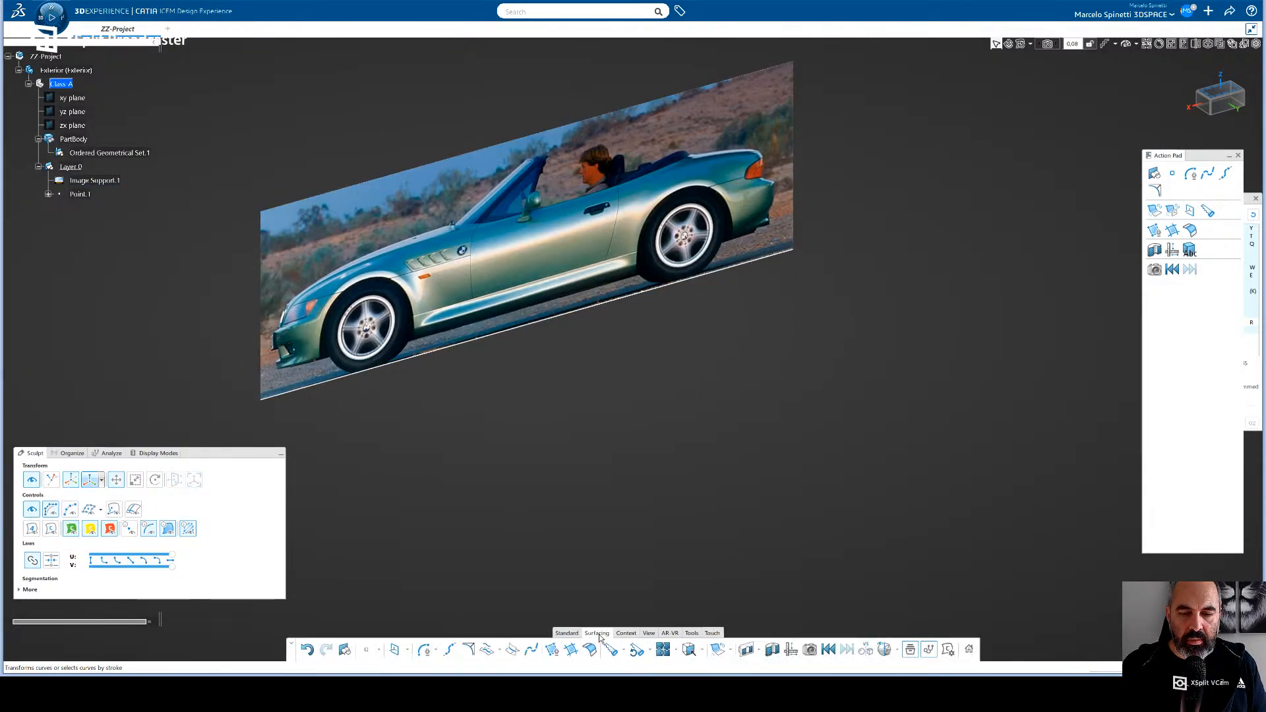
{"action": "left_click", "coordinate": [435, 651]}
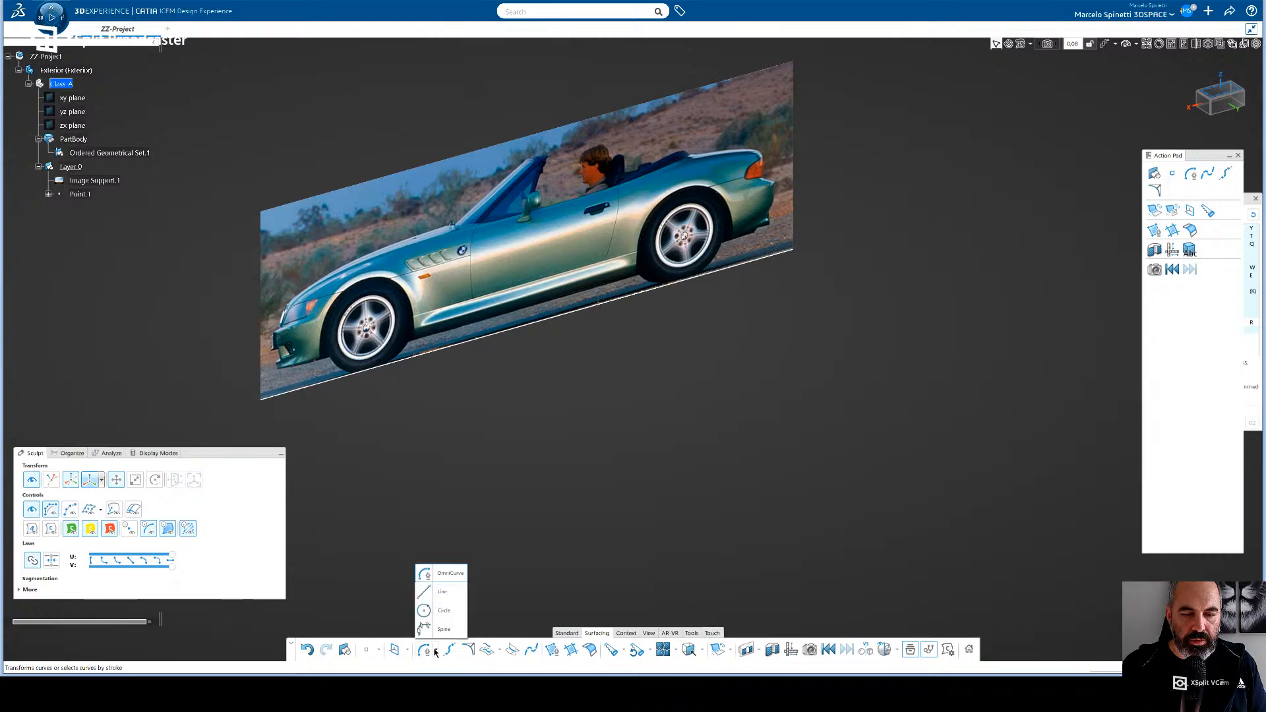
{"action": "left_click", "coordinate": [441, 592]}
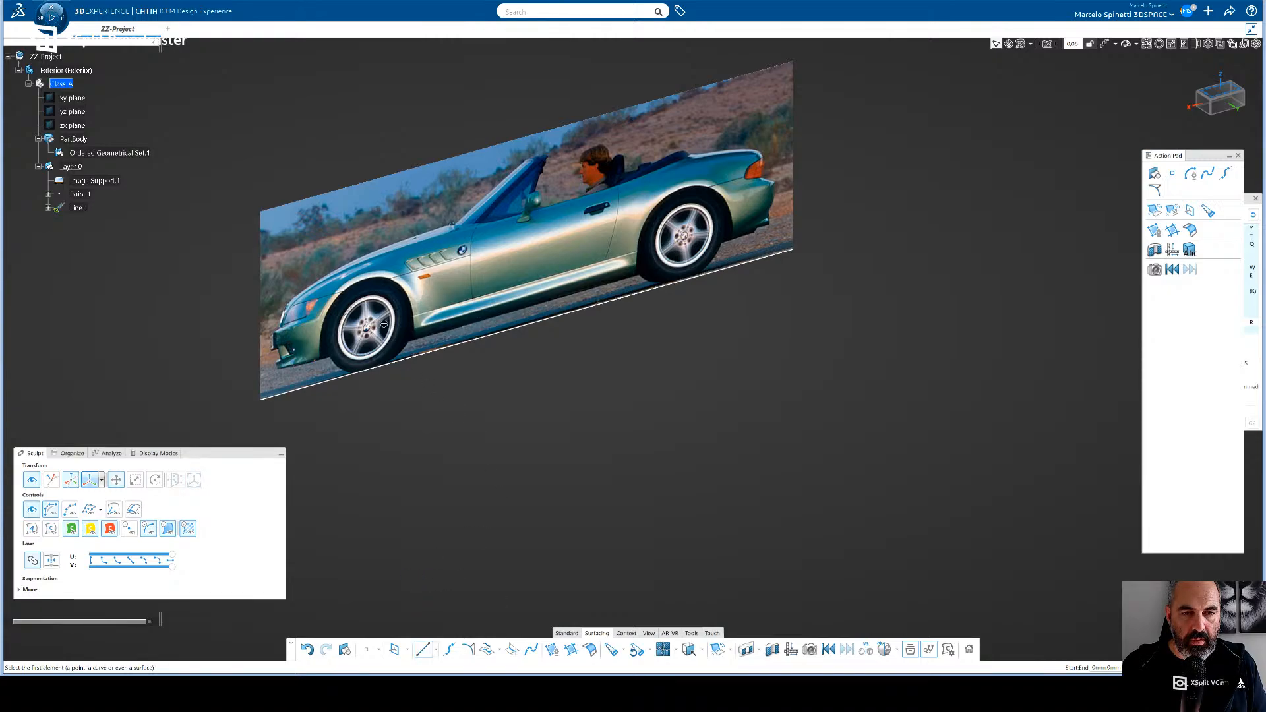
{"action": "left_click", "coordinate": [1217, 98]}
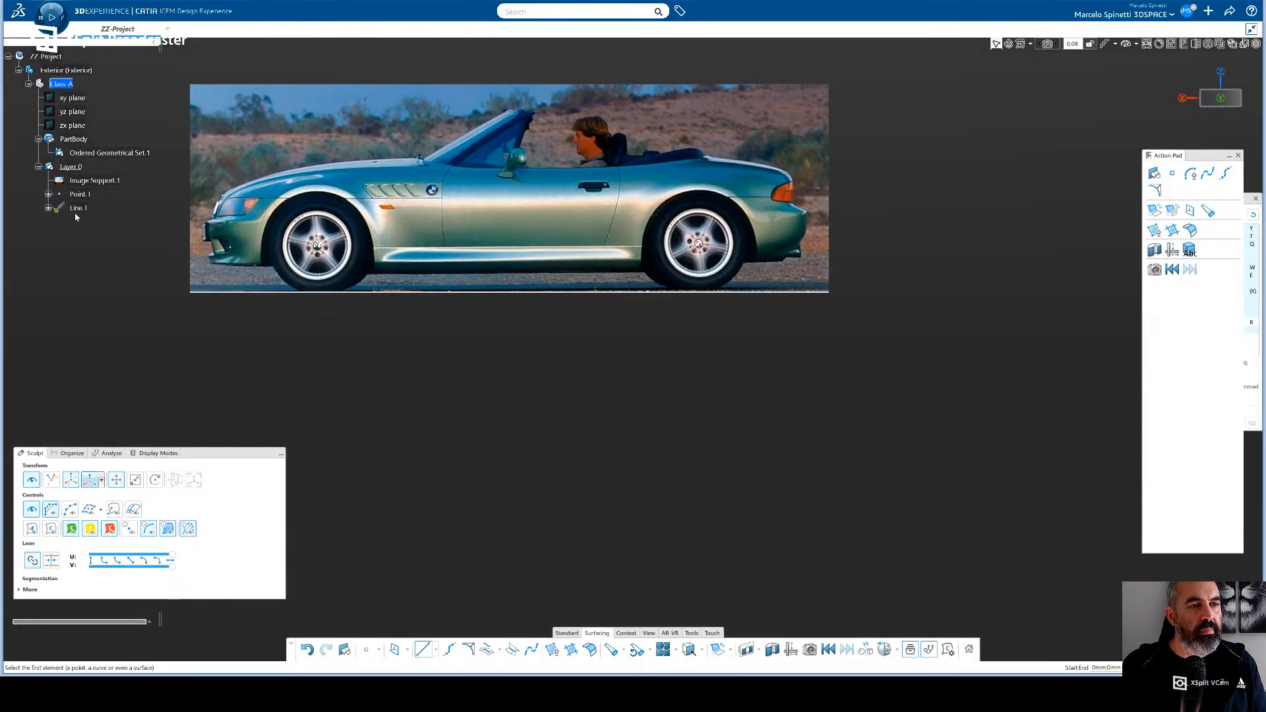
{"action": "key", "text": "Escape"}
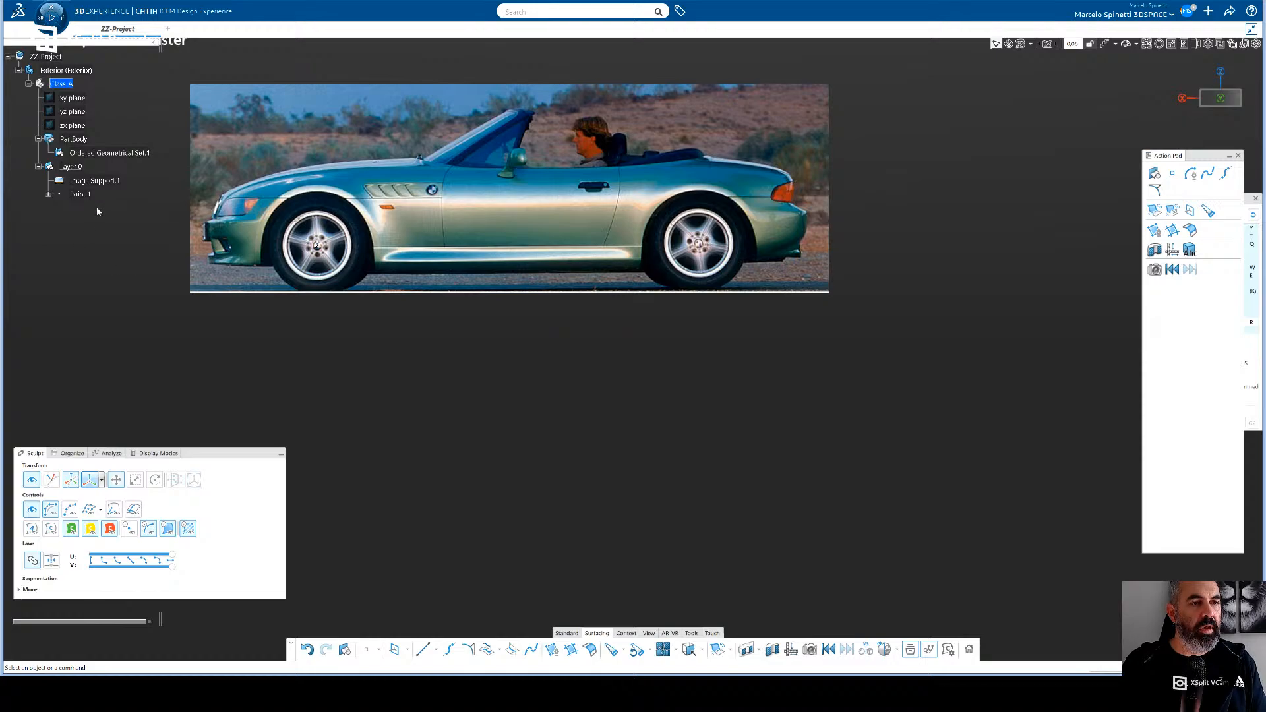
- Make Ordered Geometrical Set.1 under PartBody the active container and move the Sculpt panel slightly lower
{"action": "left_click", "coordinate": [79, 139]}
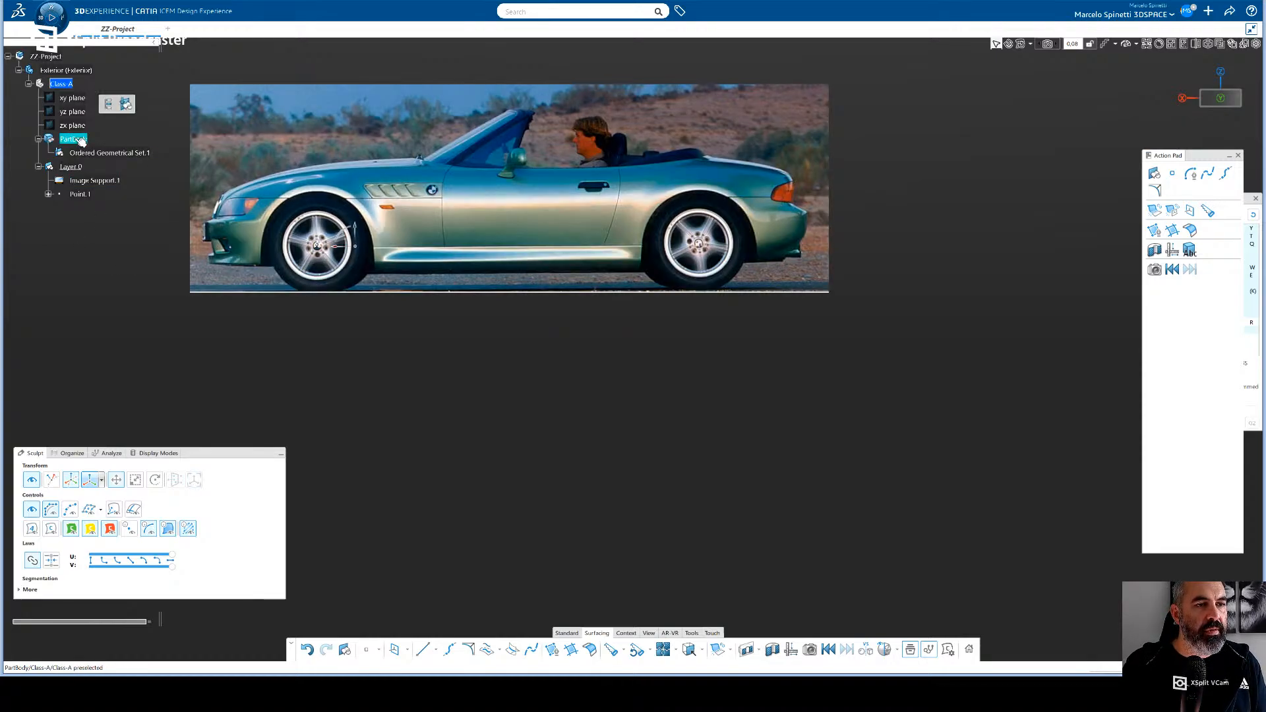
{"action": "left_click", "coordinate": [83, 154]}
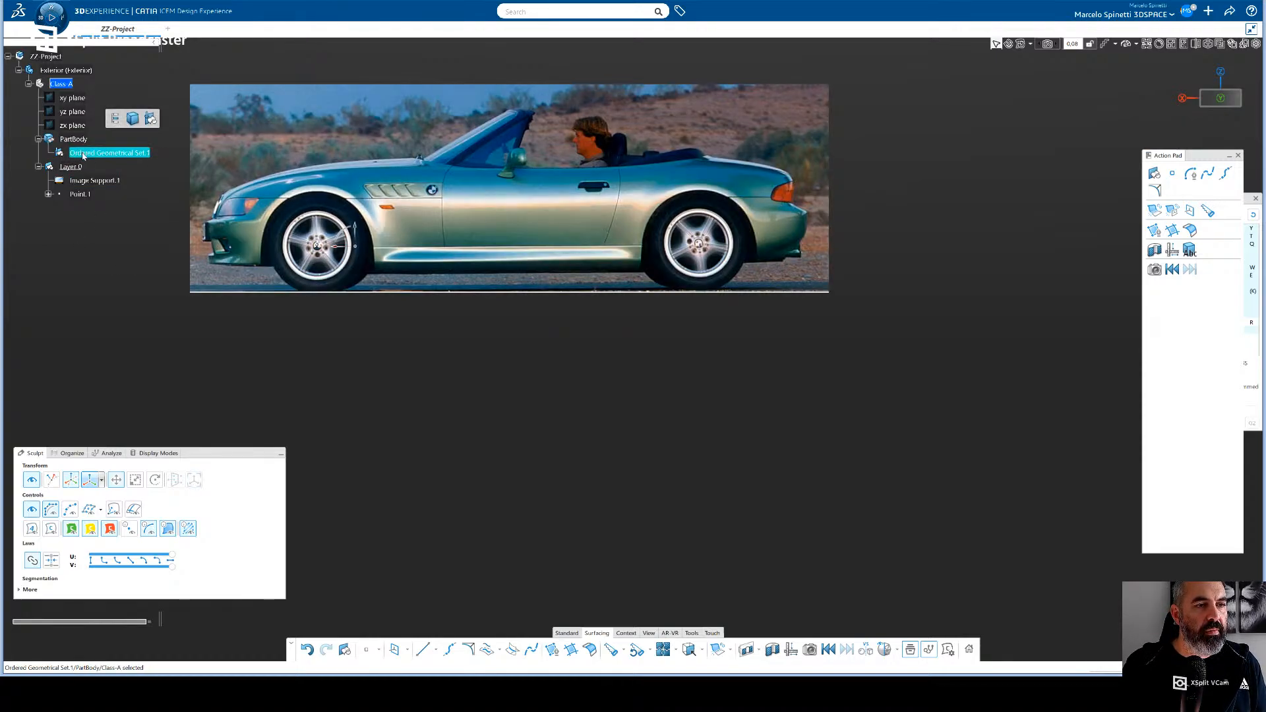
{"action": "left_click", "coordinate": [126, 253]}
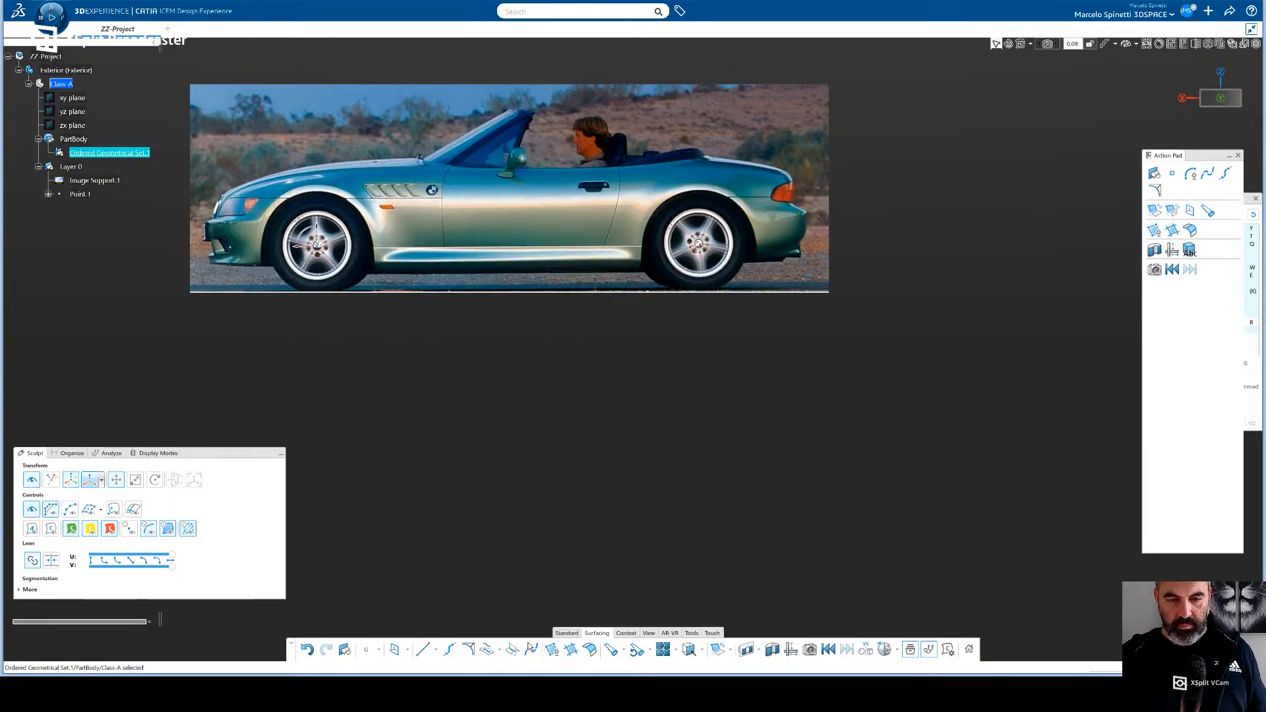
{"action": "left_click", "coordinate": [423, 650]}
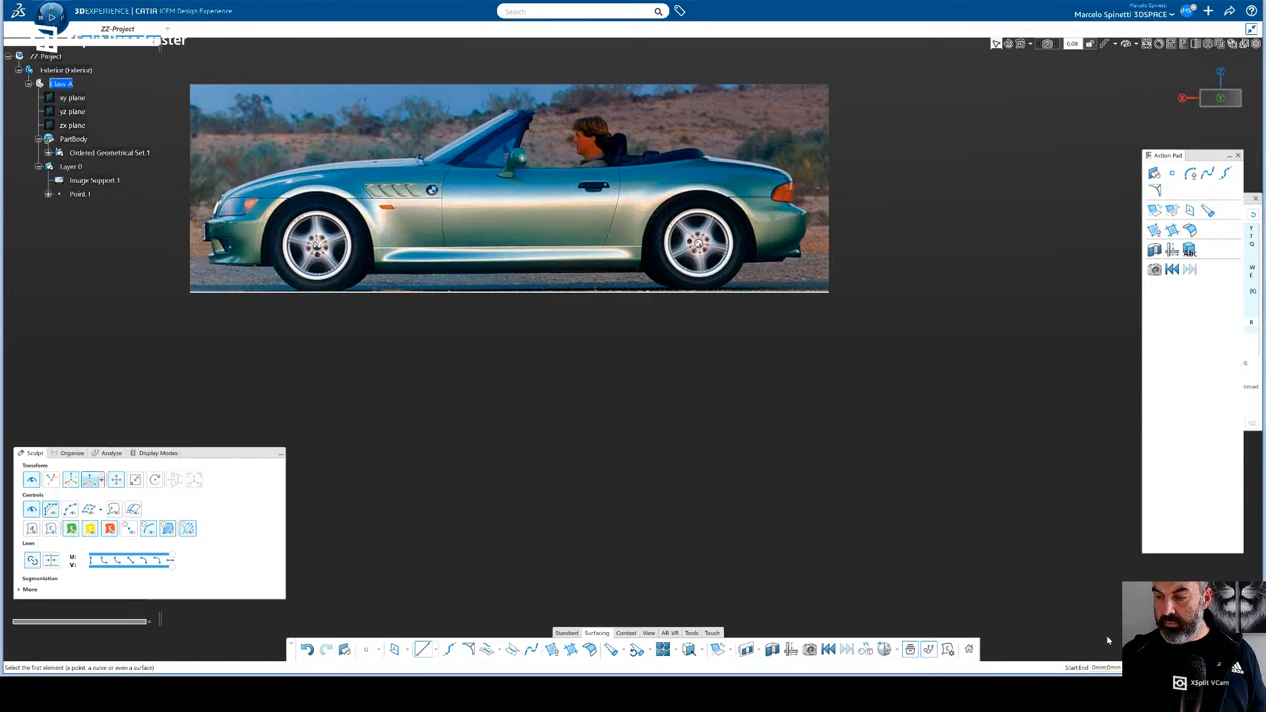
{"action": "key", "text": "Escape"}
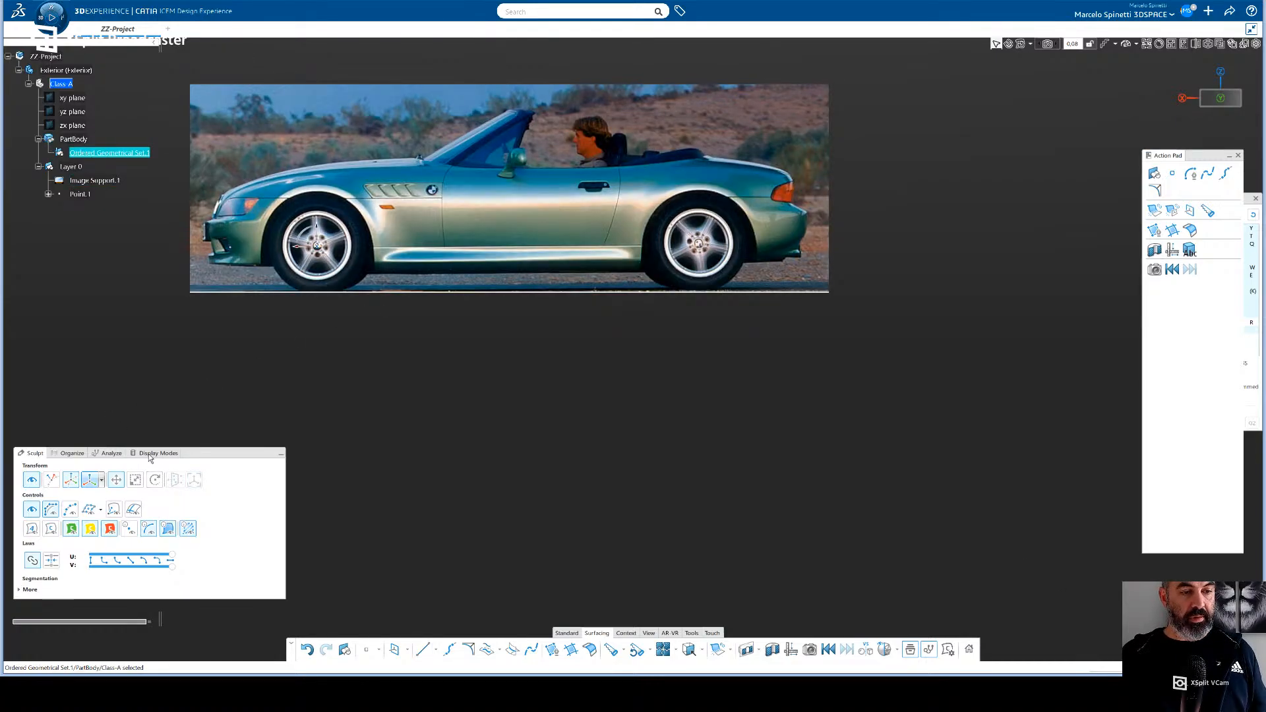
{"action": "left_click_drag", "start_coordinate": [210, 459], "coordinate": [235, 470]}
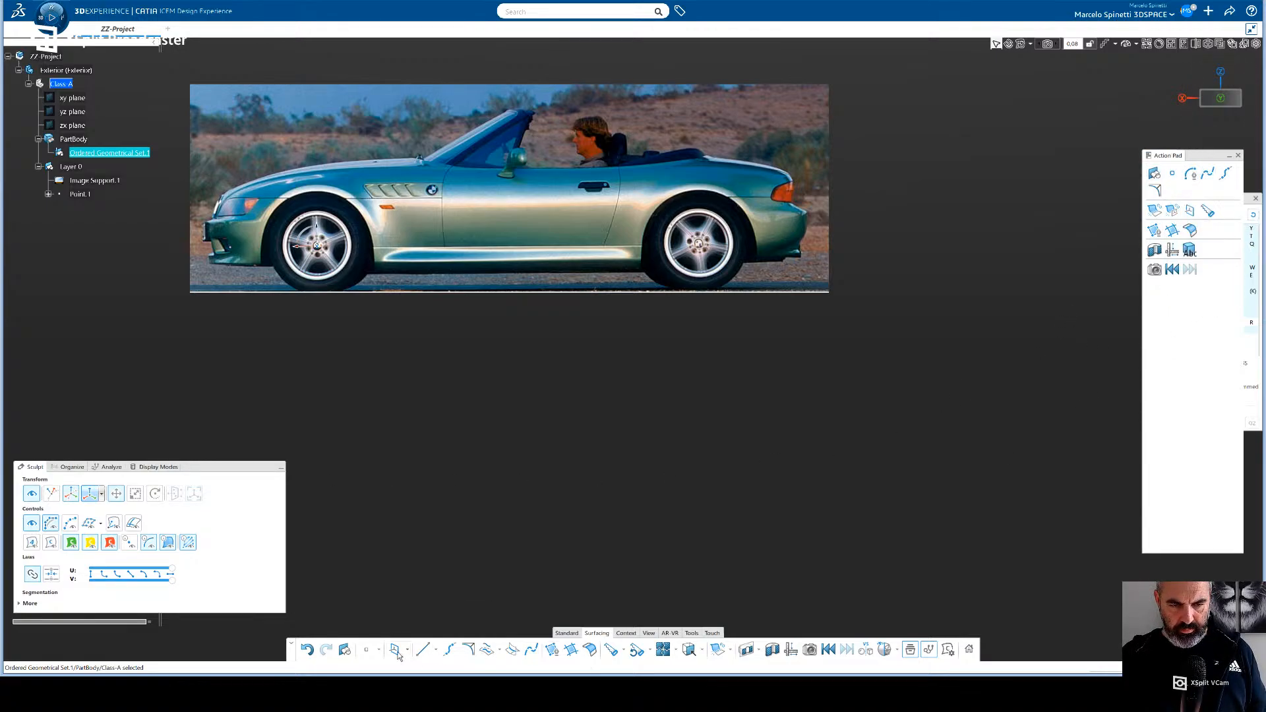
- Try to draw an OmniCurve from two control points just above the front wheel on the side-view image
{"action": "left_click", "coordinate": [436, 651]}
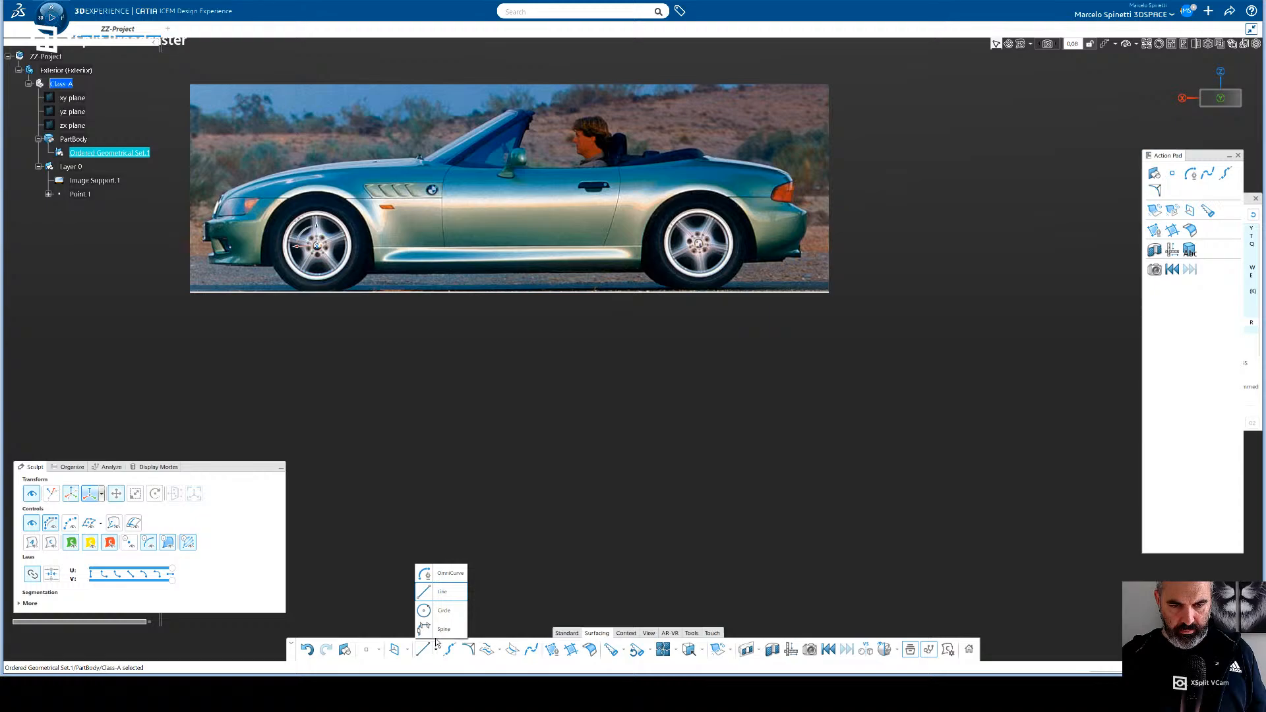
{"action": "left_click", "coordinate": [459, 574]}
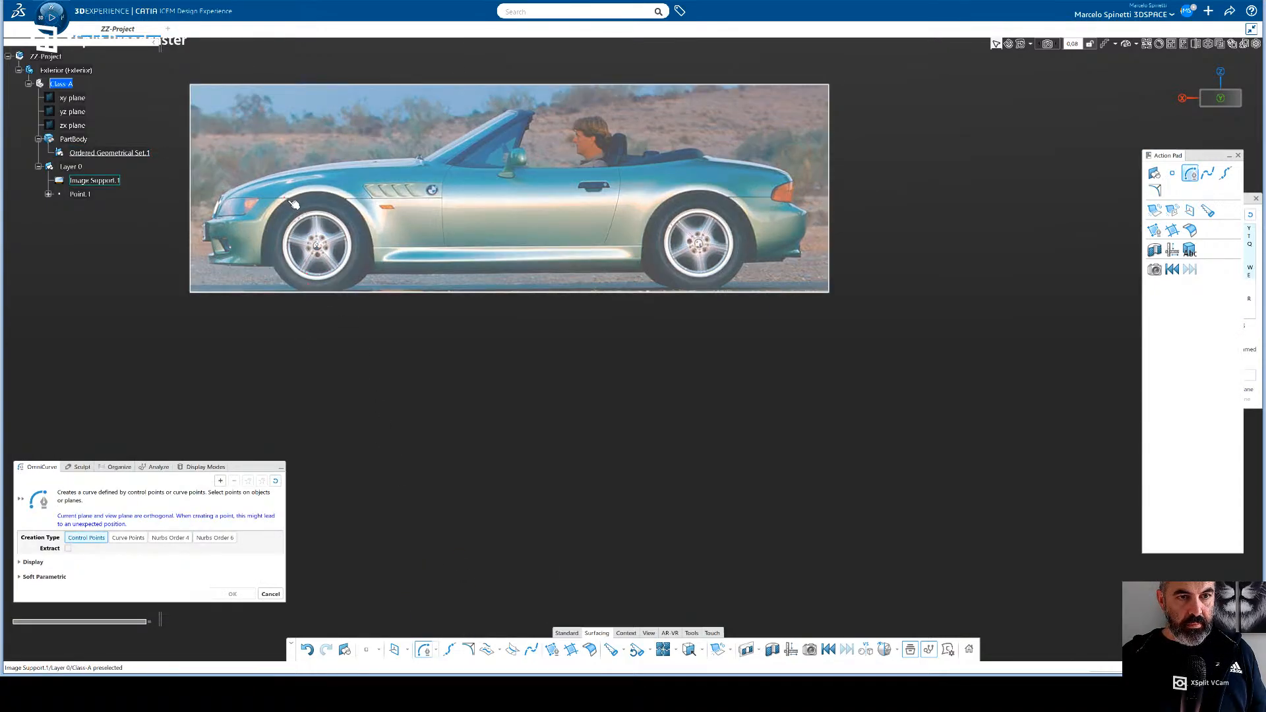
{"action": "left_click", "coordinate": [280, 202]}
{"action": "left_click", "coordinate": [299, 201]}
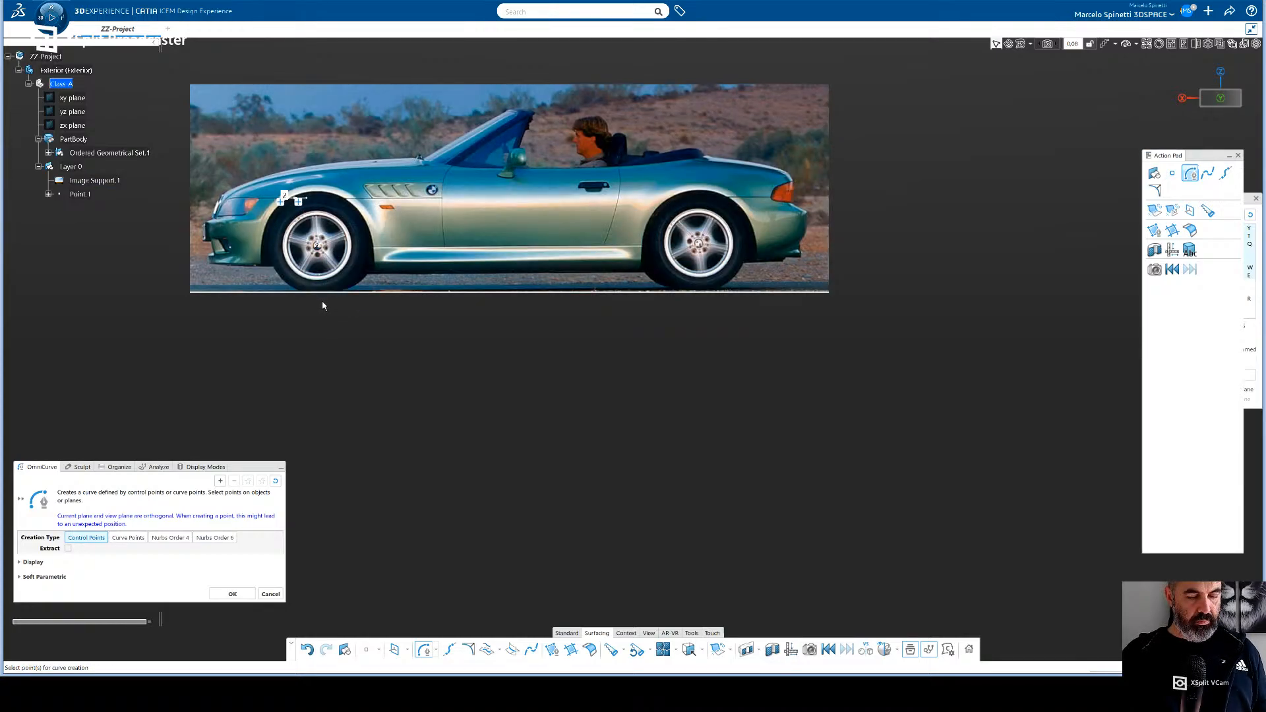
{"action": "key", "text": "Escape"}
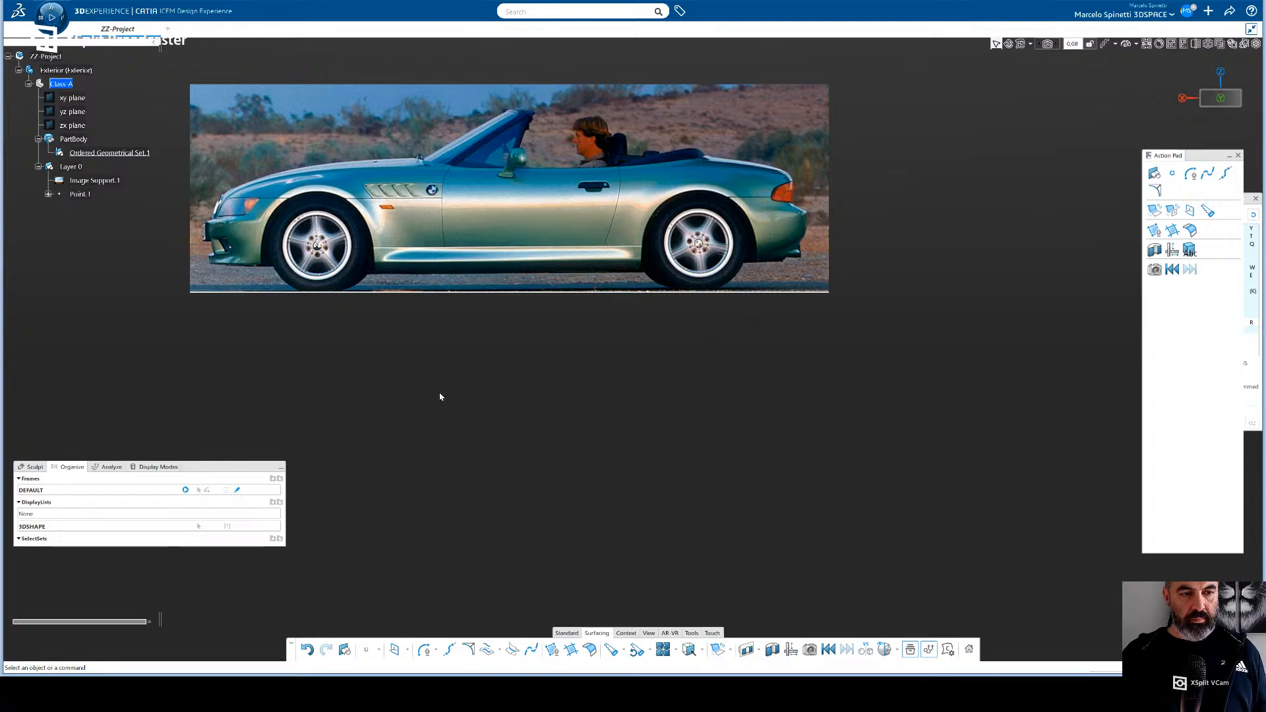
{"action": "middle_click_drag", "start_coordinate": [444, 345], "coordinate": [469, 360]}
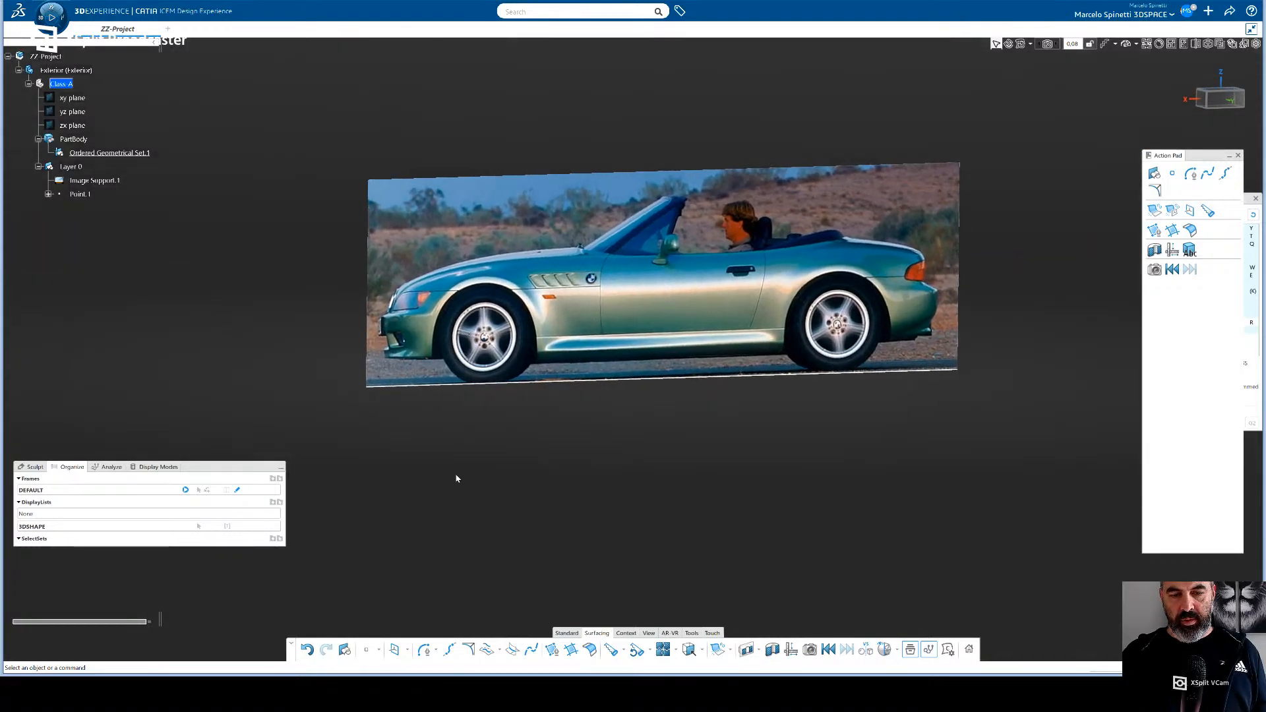
{"action": "left_click", "coordinate": [438, 653]}
{"action": "left_click", "coordinate": [428, 573]}
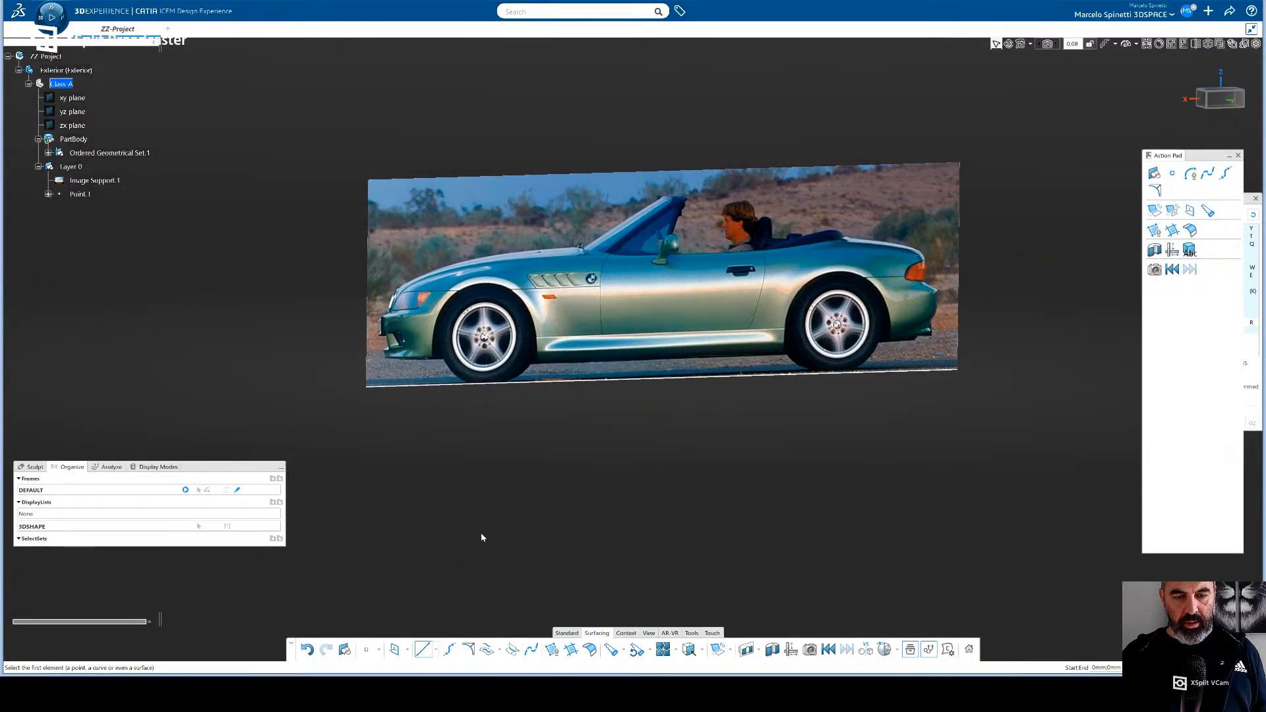
{"action": "middle_click_drag", "start_coordinate": [533, 507], "coordinate": [551, 520]}
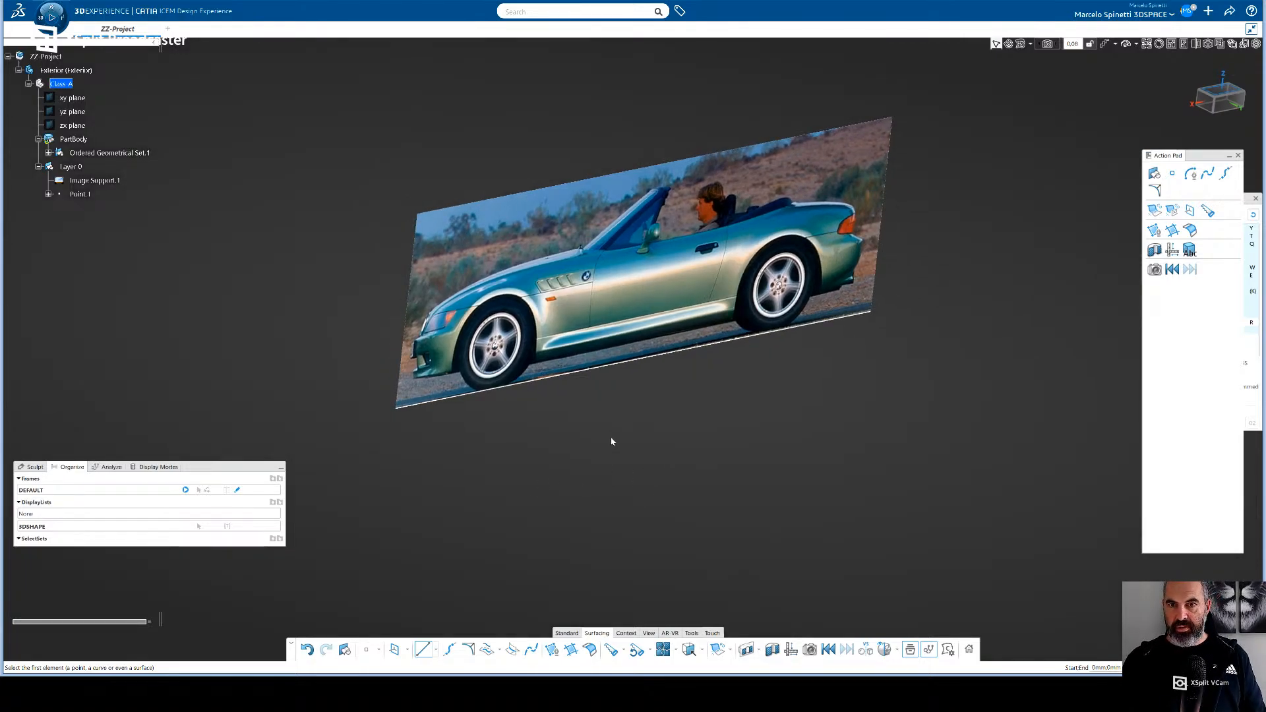
{"action": "middle_click_drag", "start_coordinate": [739, 425], "coordinate": [613, 423]}
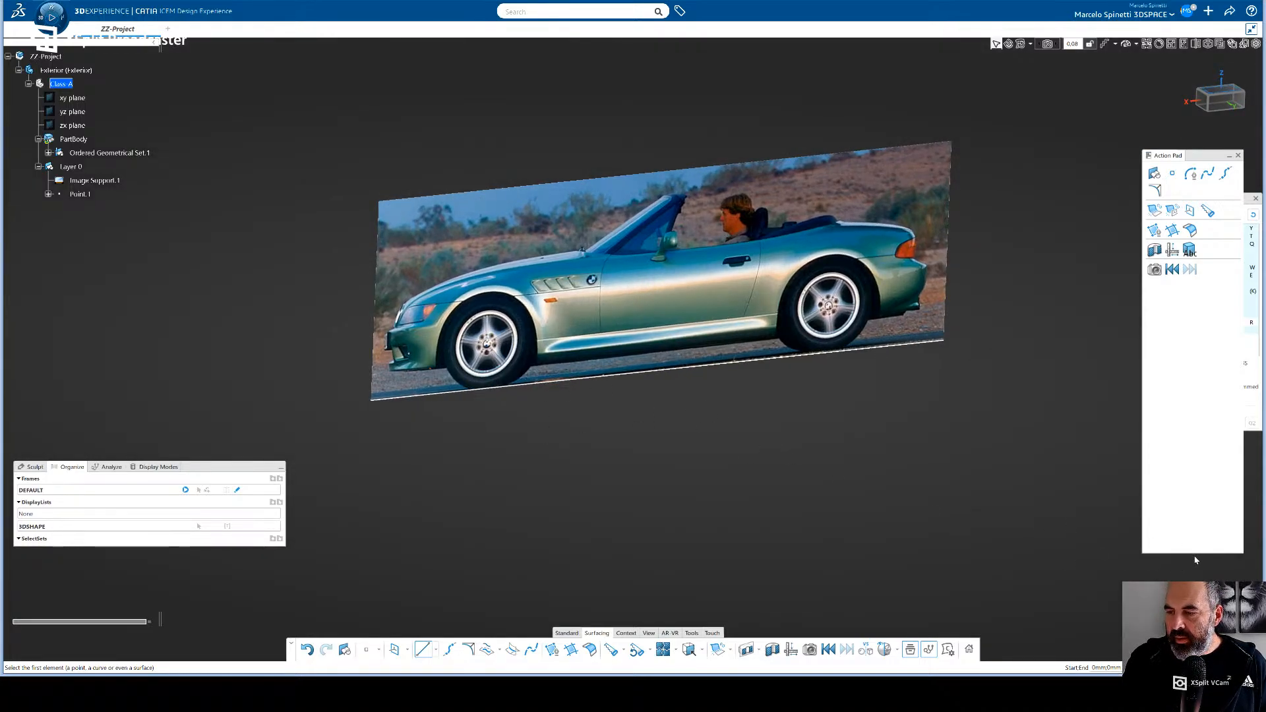
{"action": "middle_click_drag", "start_coordinate": [552, 528], "coordinate": [486, 350]}
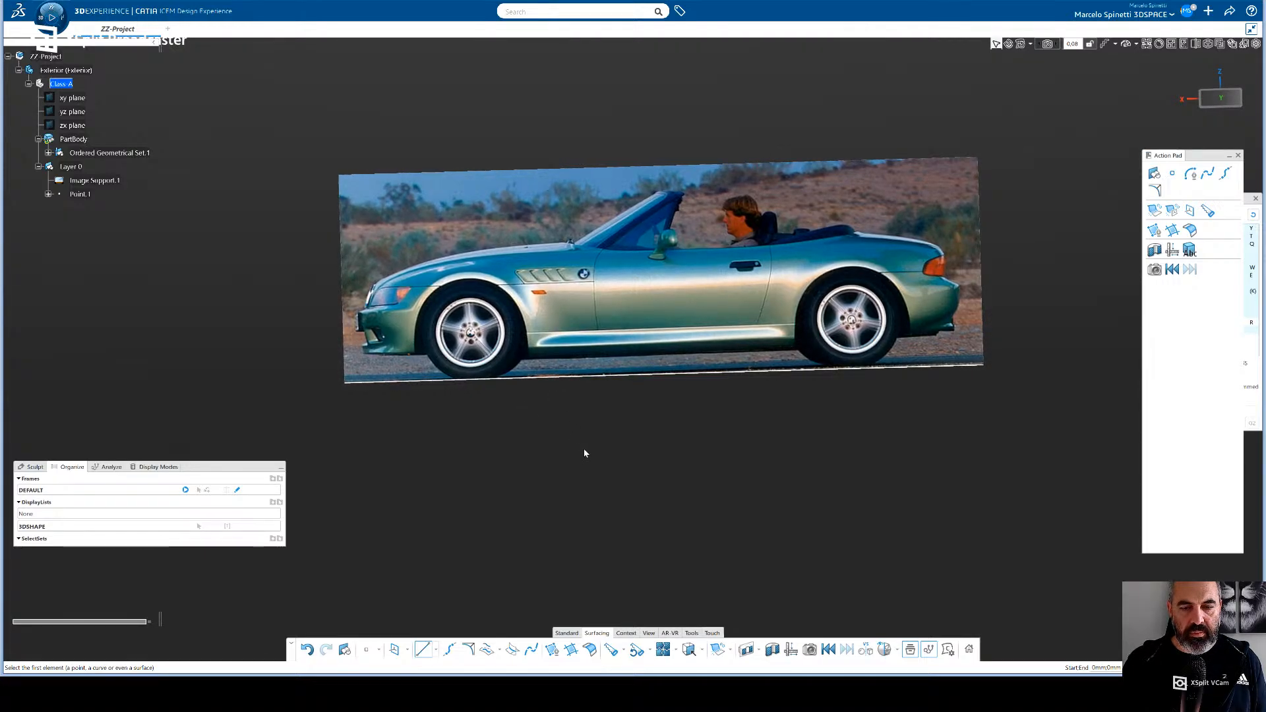
{"action": "left_click", "coordinate": [633, 634]}
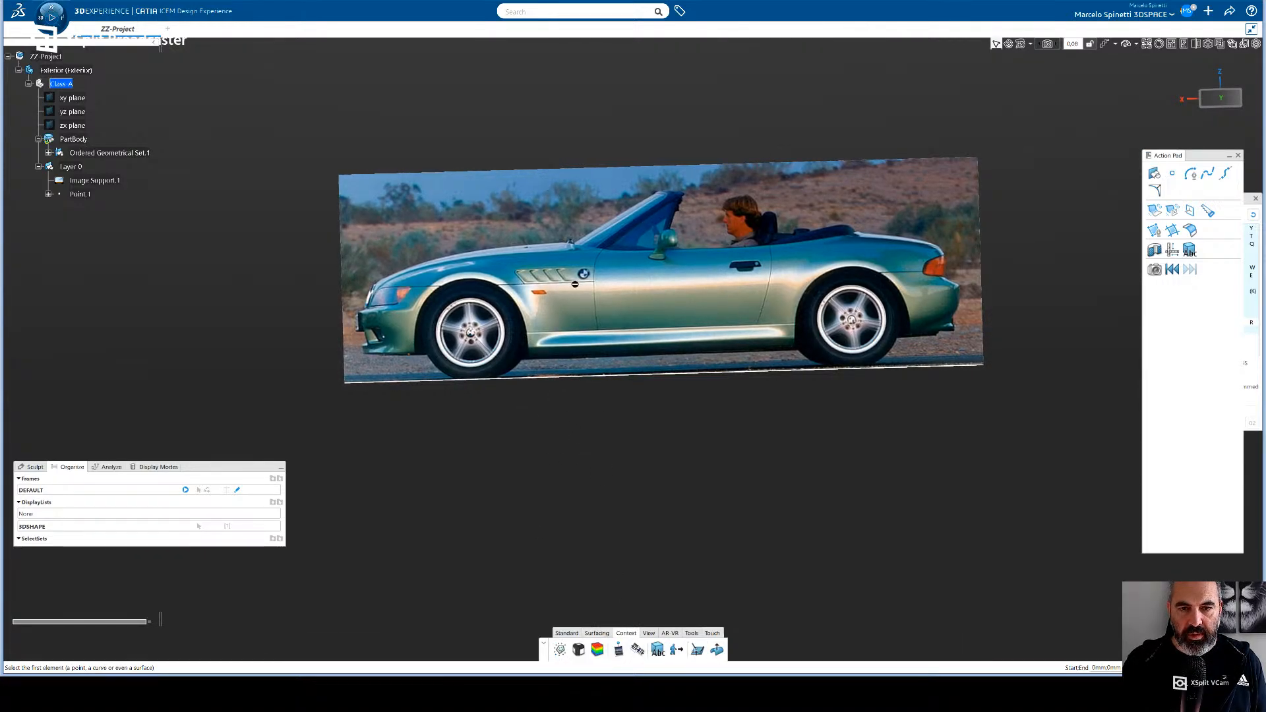
{"action": "left_click", "coordinate": [619, 650]}
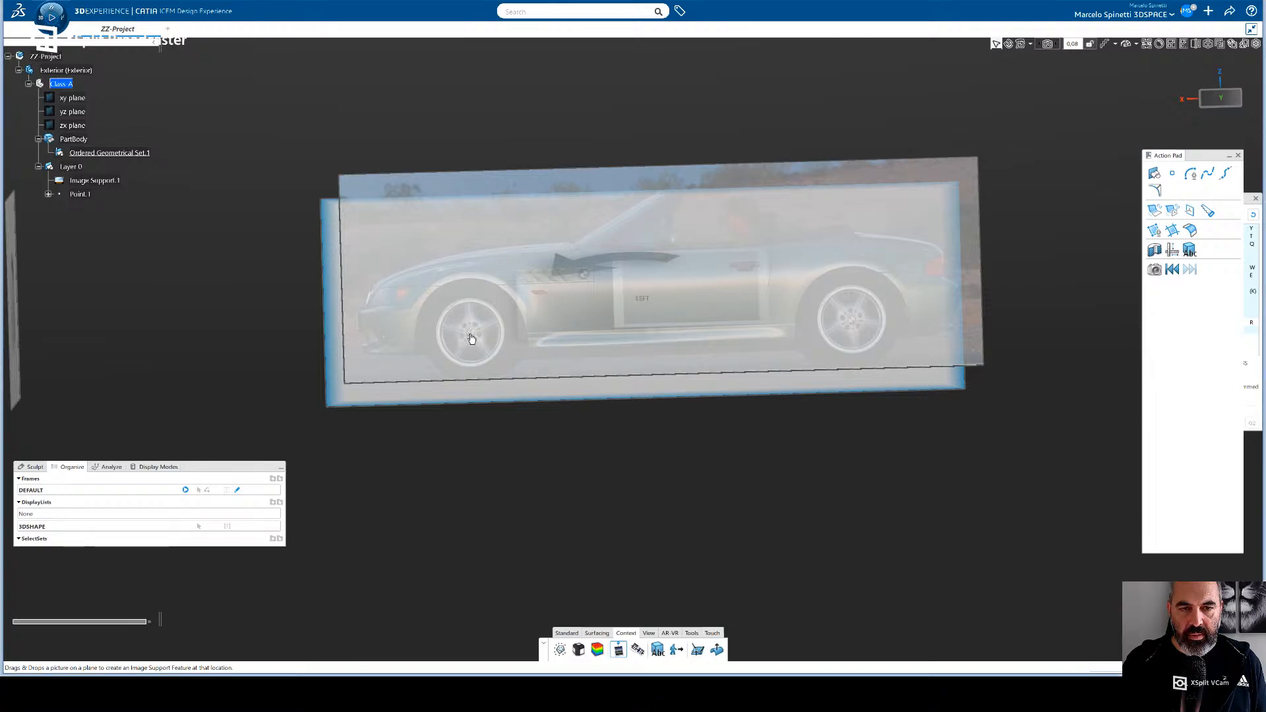
{"action": "left_click", "coordinate": [484, 371]}
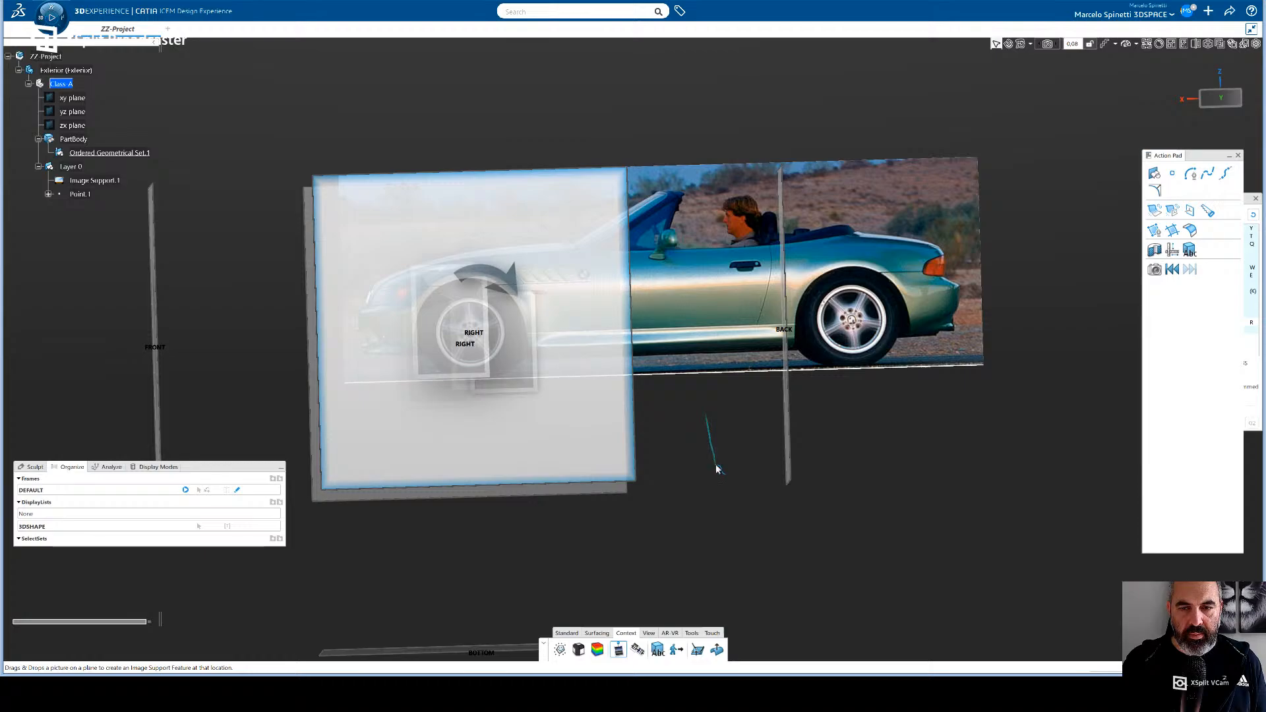
{"action": "left_click", "coordinate": [614, 651]}
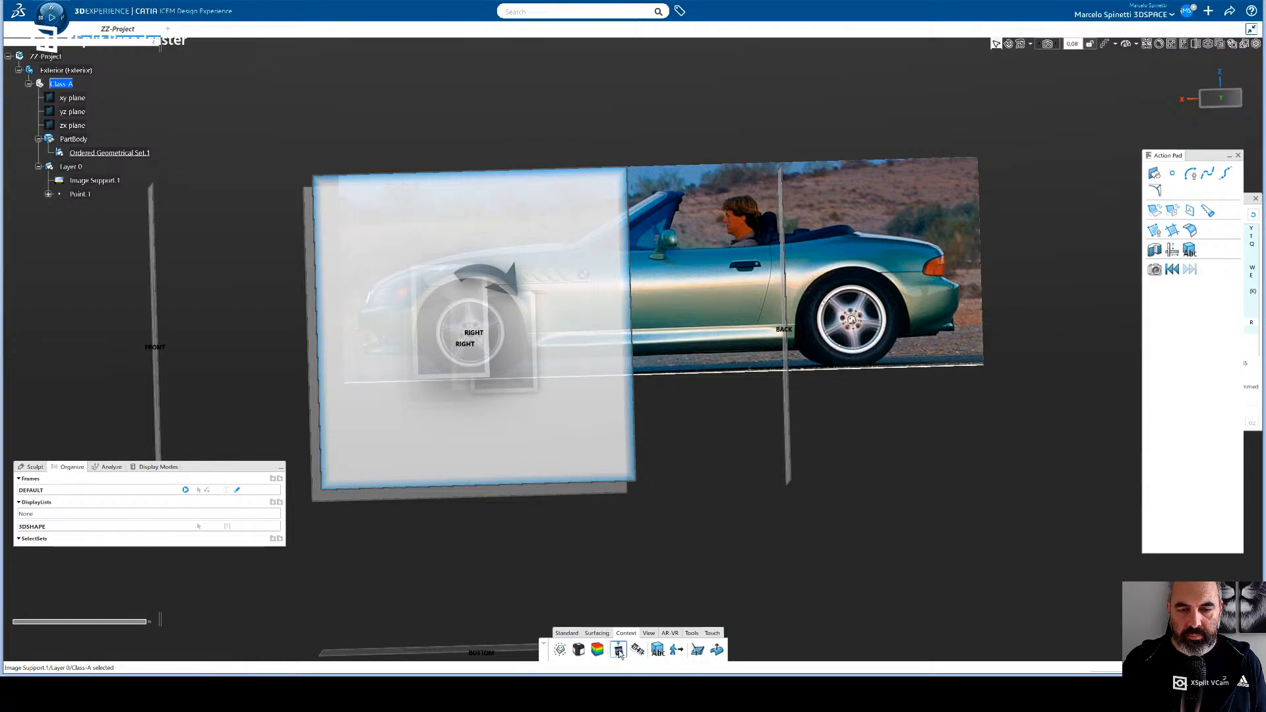
{"action": "middle_click_drag", "start_coordinate": [608, 421], "coordinate": [609, 455]}
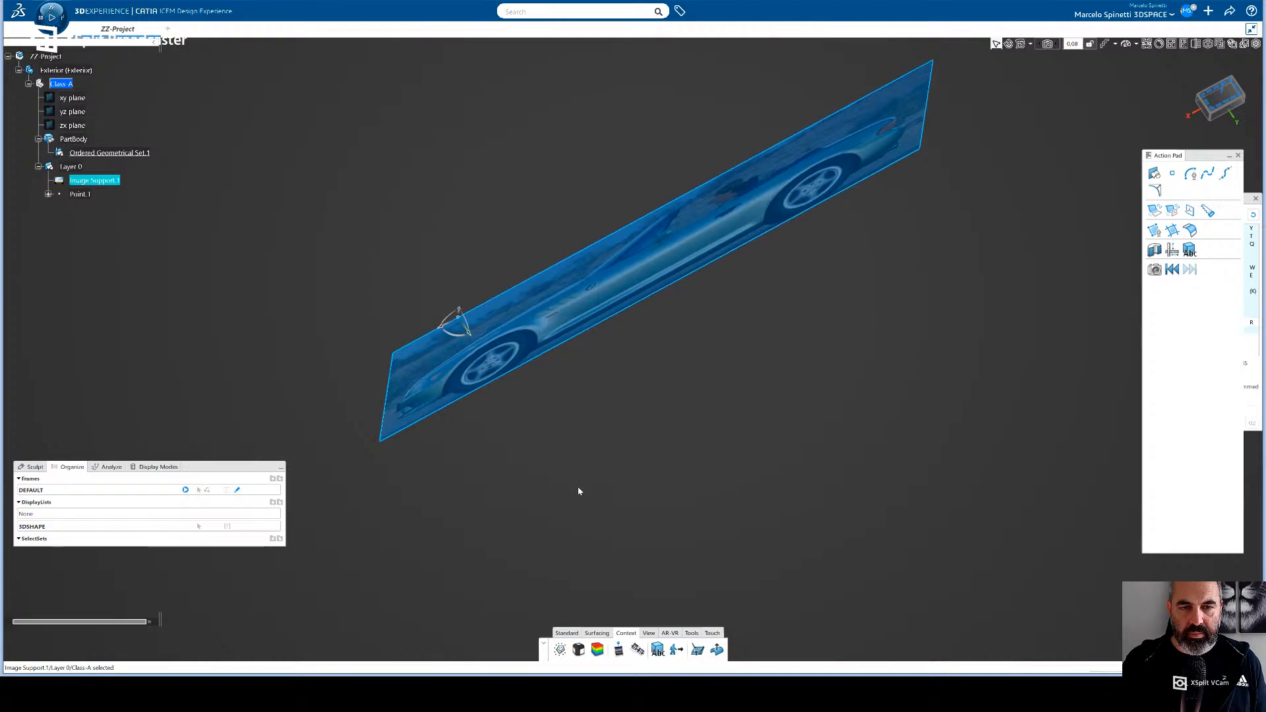
- Open the side-view image support for editing from an oblique view and nudge it relative to Point.1
{"action": "left_click", "coordinate": [83, 194]}
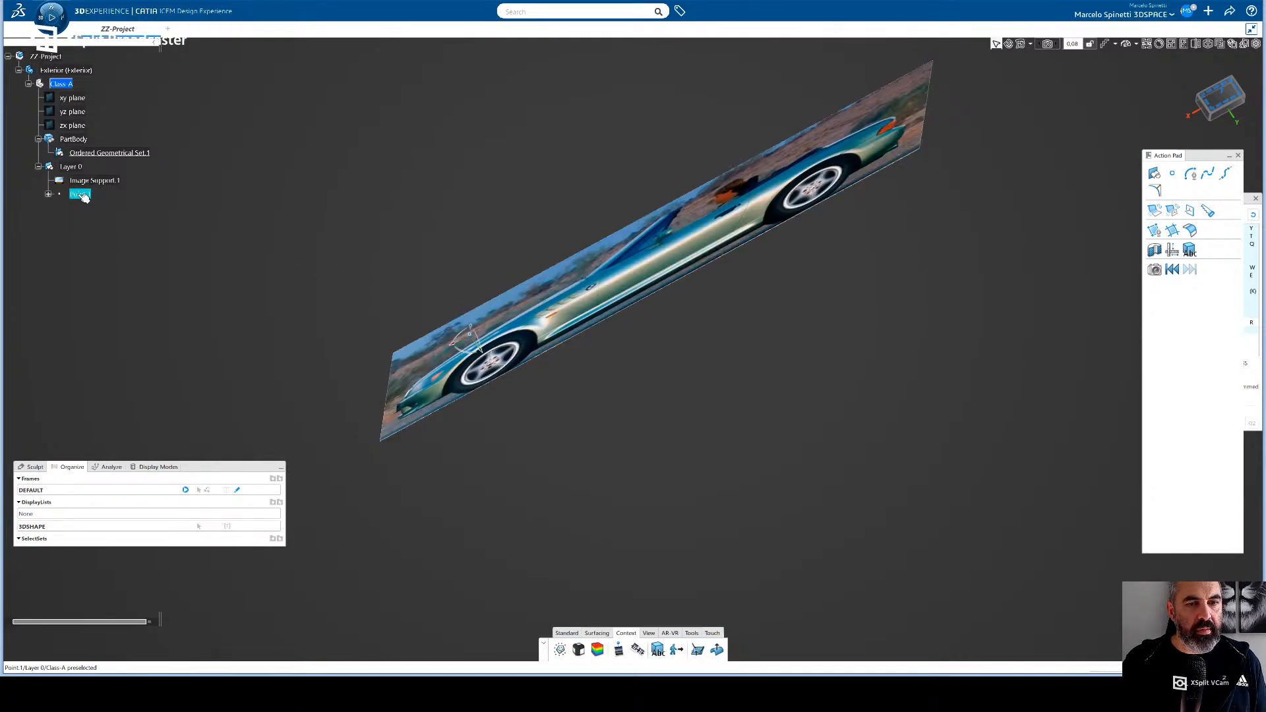
{"action": "double_click", "coordinate": [499, 343]}
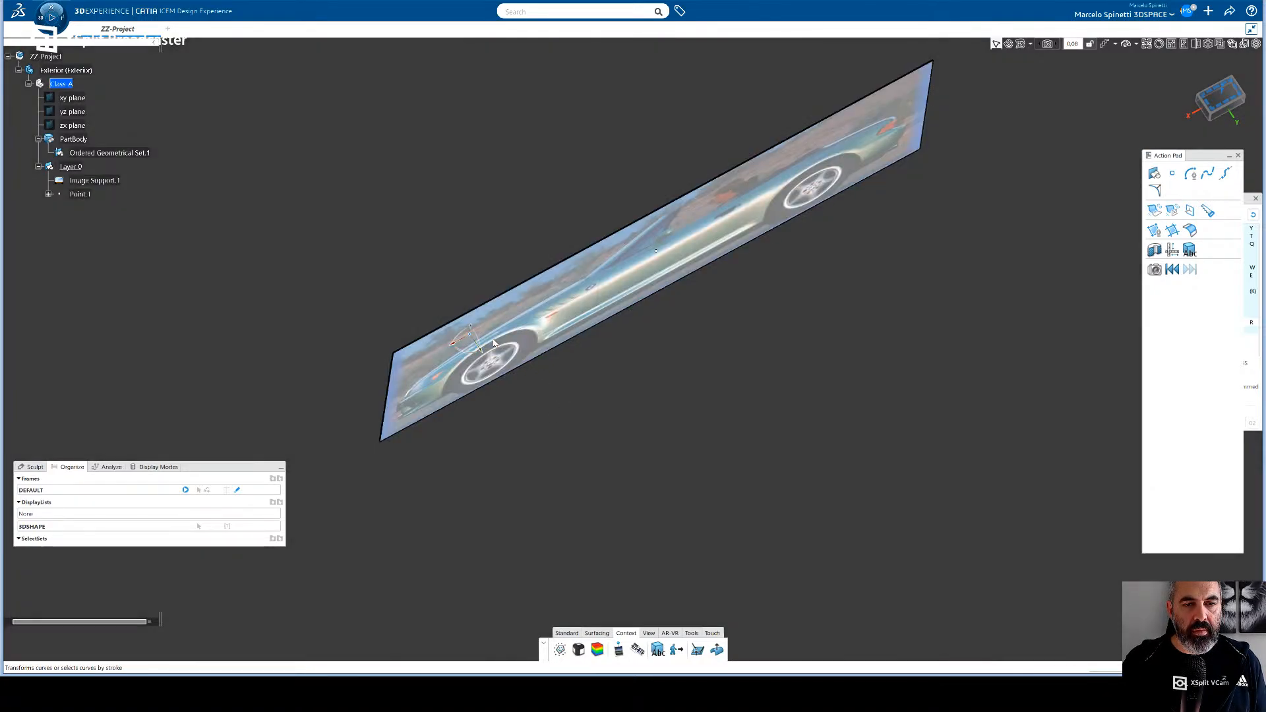
{"action": "left_click", "coordinate": [600, 499]}
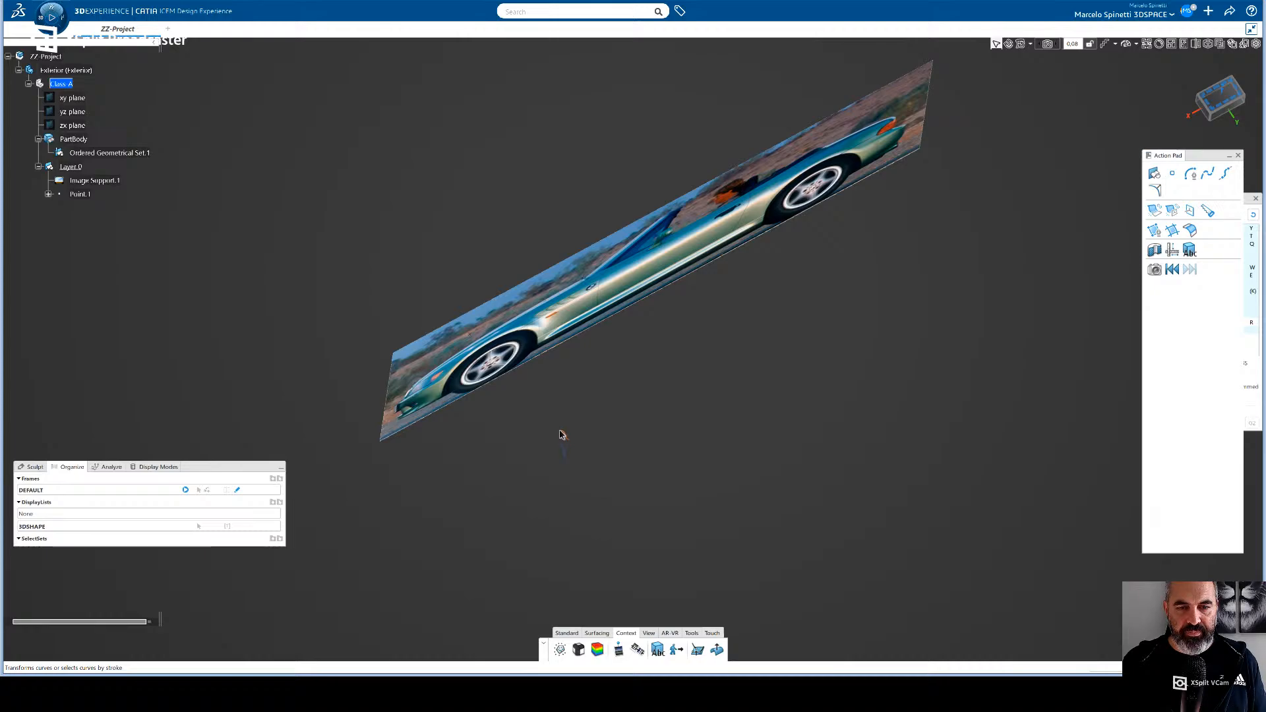
{"action": "middle_click_drag", "start_coordinate": [586, 468], "coordinate": [520, 404]}
{"action": "double_click", "coordinate": [494, 384]}
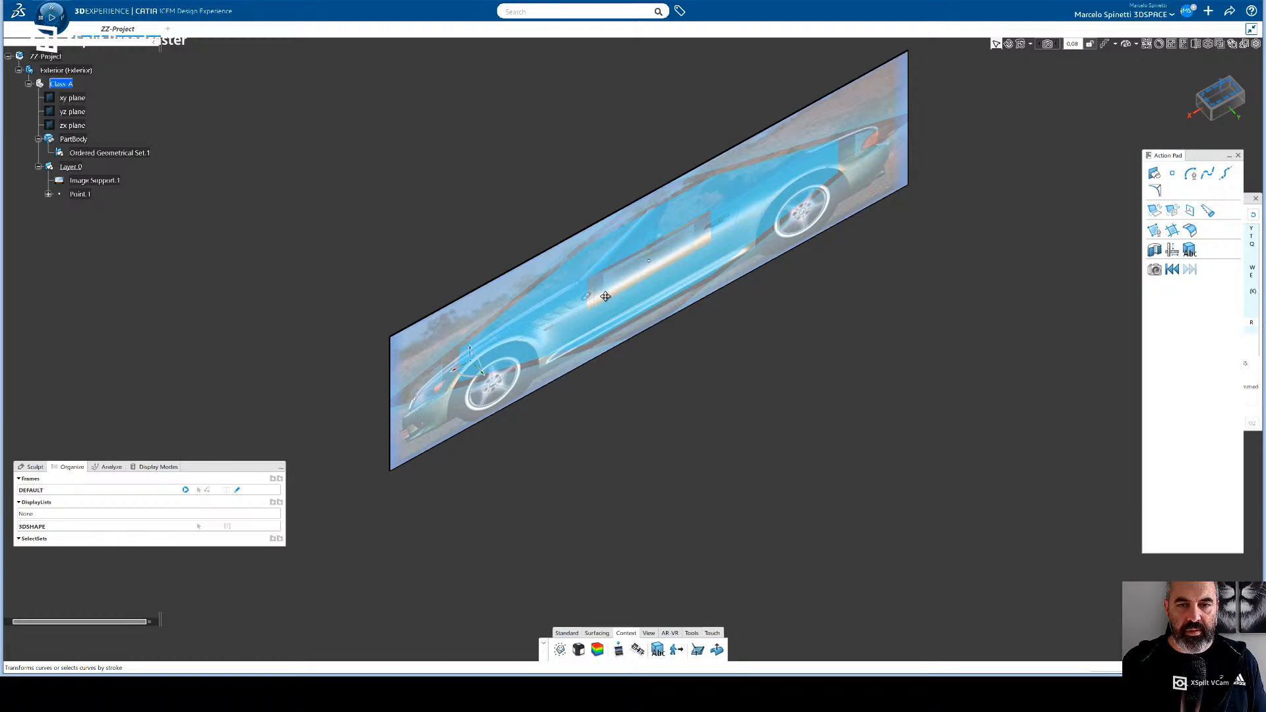
{"action": "left_click_drag", "start_coordinate": [617, 283], "coordinate": [637, 271]}
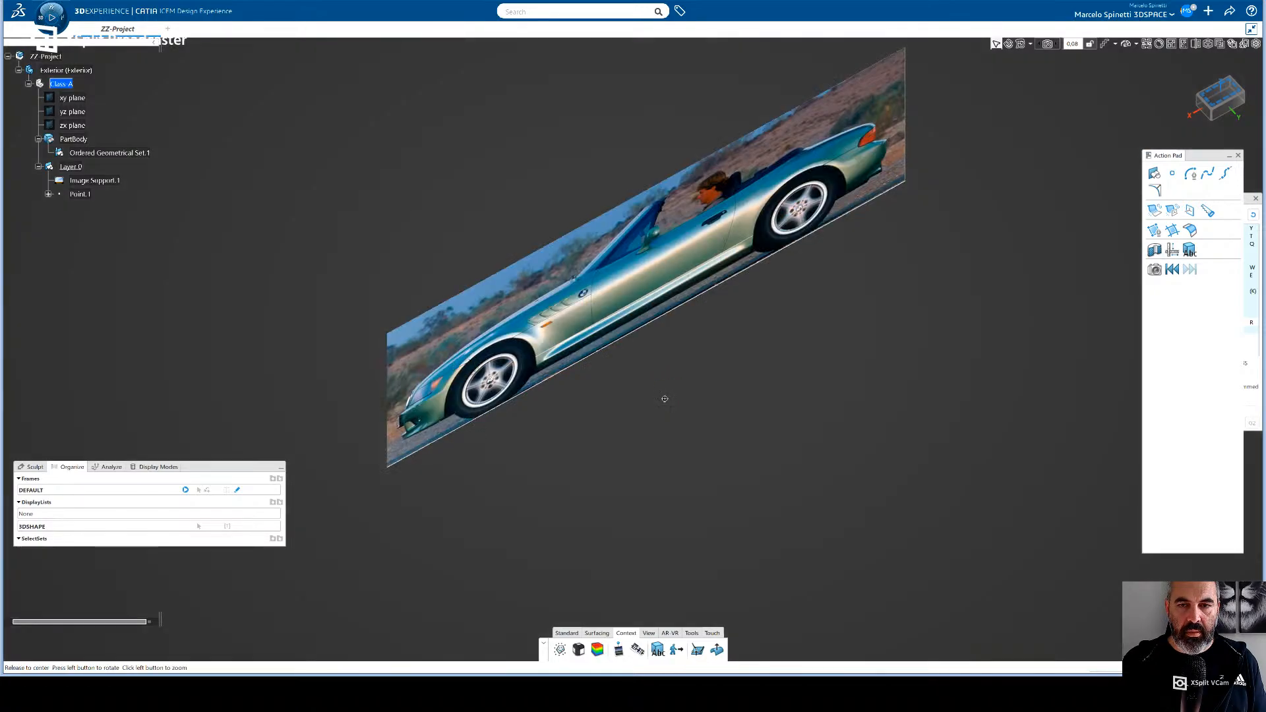
- Reopen the side-view image for editing, expand Point.1's coordinates in the tree and face the image squarely from the side
{"action": "middle_click_drag", "start_coordinate": [664, 398], "coordinate": [528, 260]}
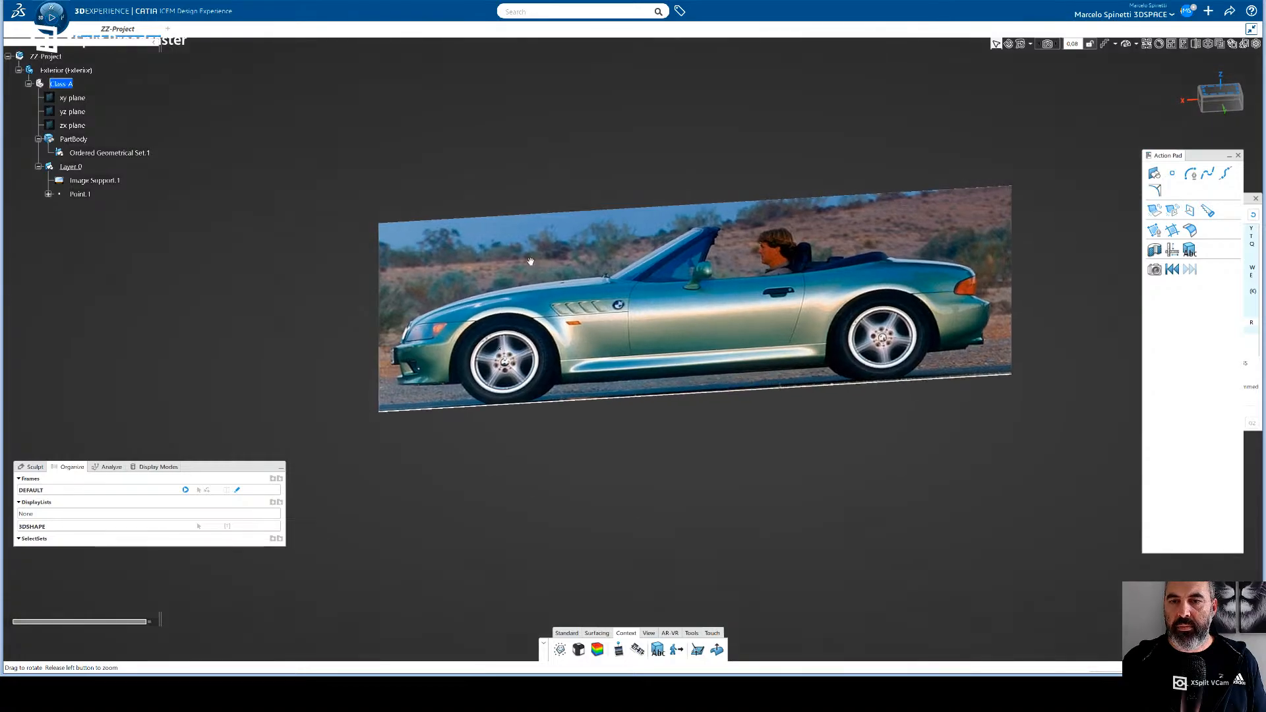
{"action": "double_click", "coordinate": [704, 323]}
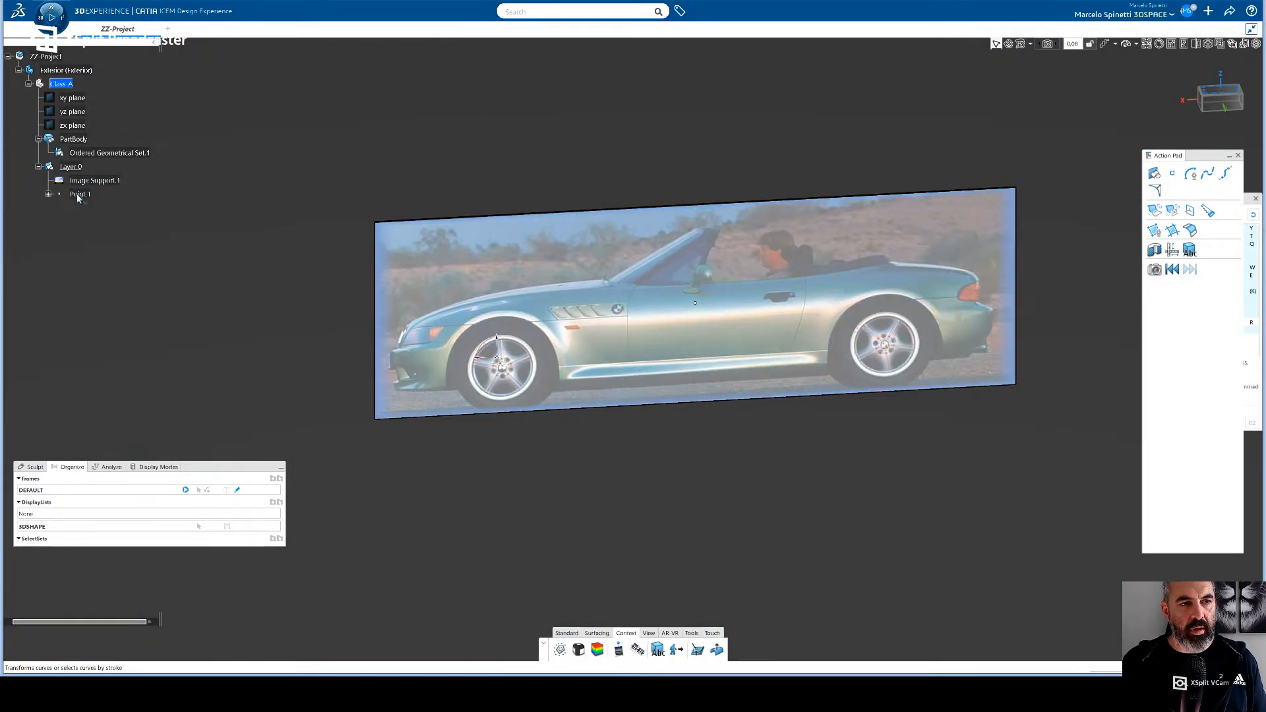
{"action": "double_click", "coordinate": [77, 196]}
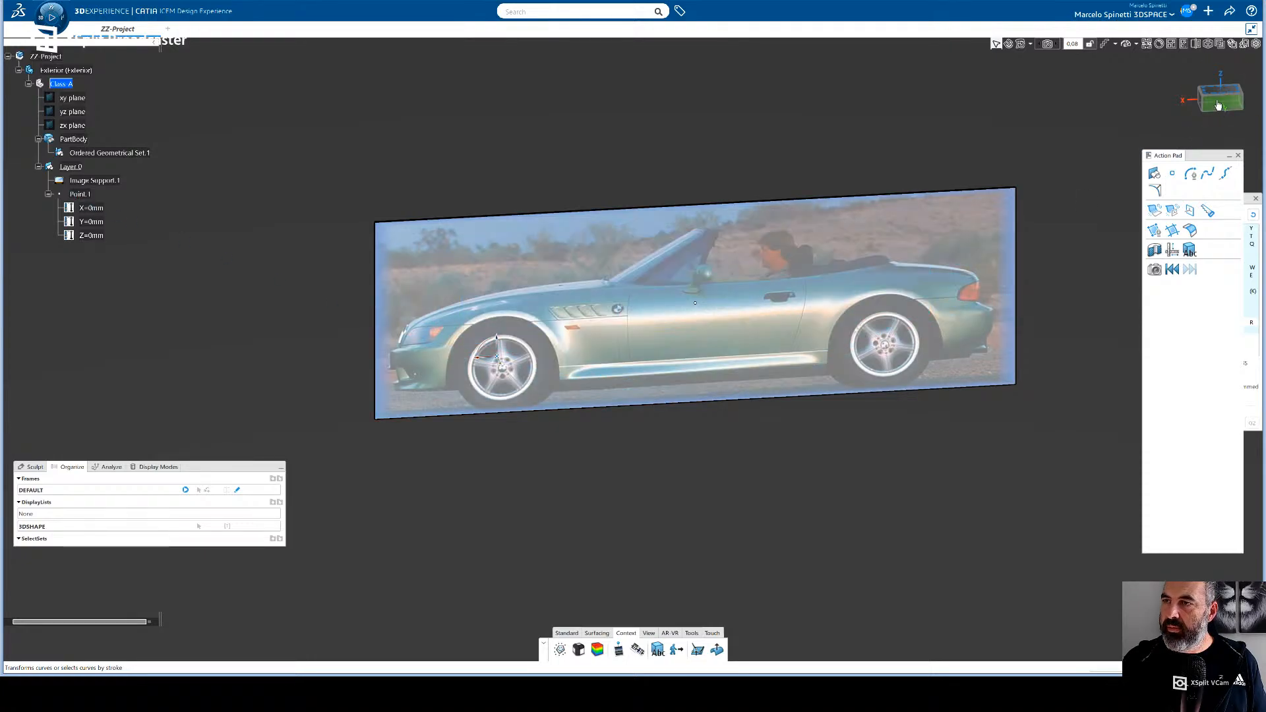
{"action": "left_click", "coordinate": [1220, 105]}
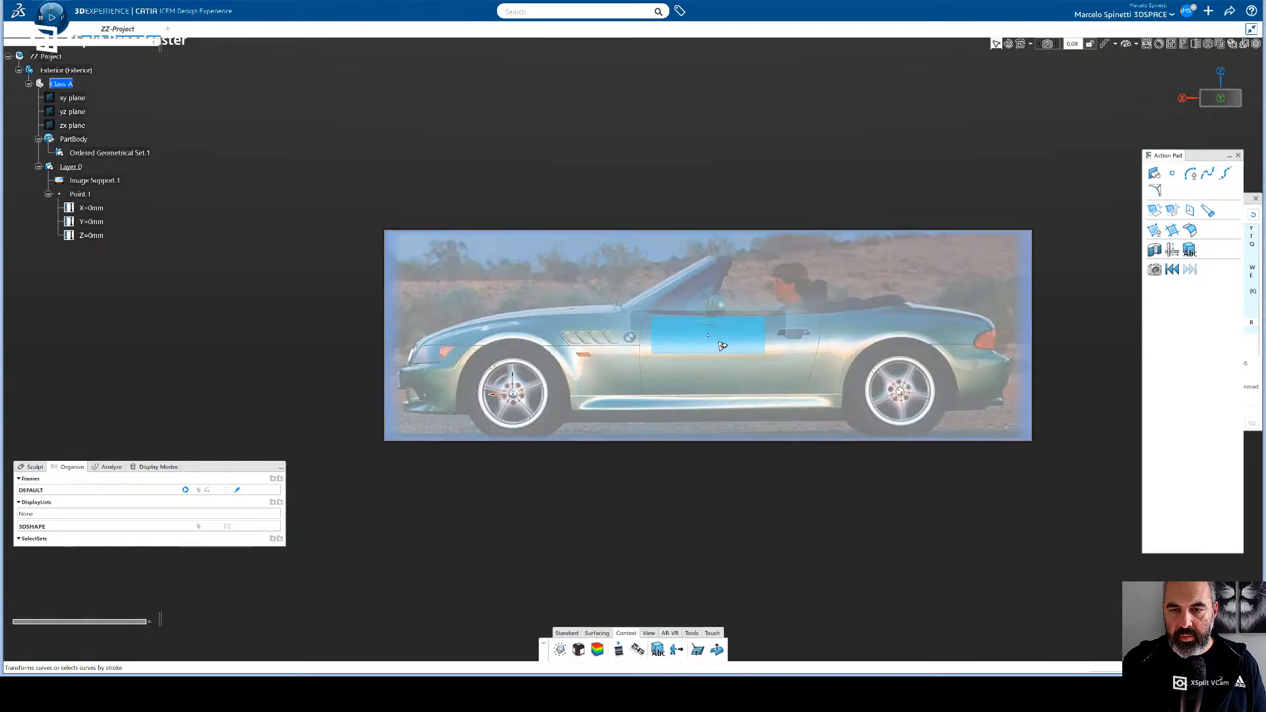
- Try to shift the side-view image while viewing it nearly from above, and undo the last move
{"action": "middle_click_drag", "start_coordinate": [725, 346], "coordinate": [705, 396]}
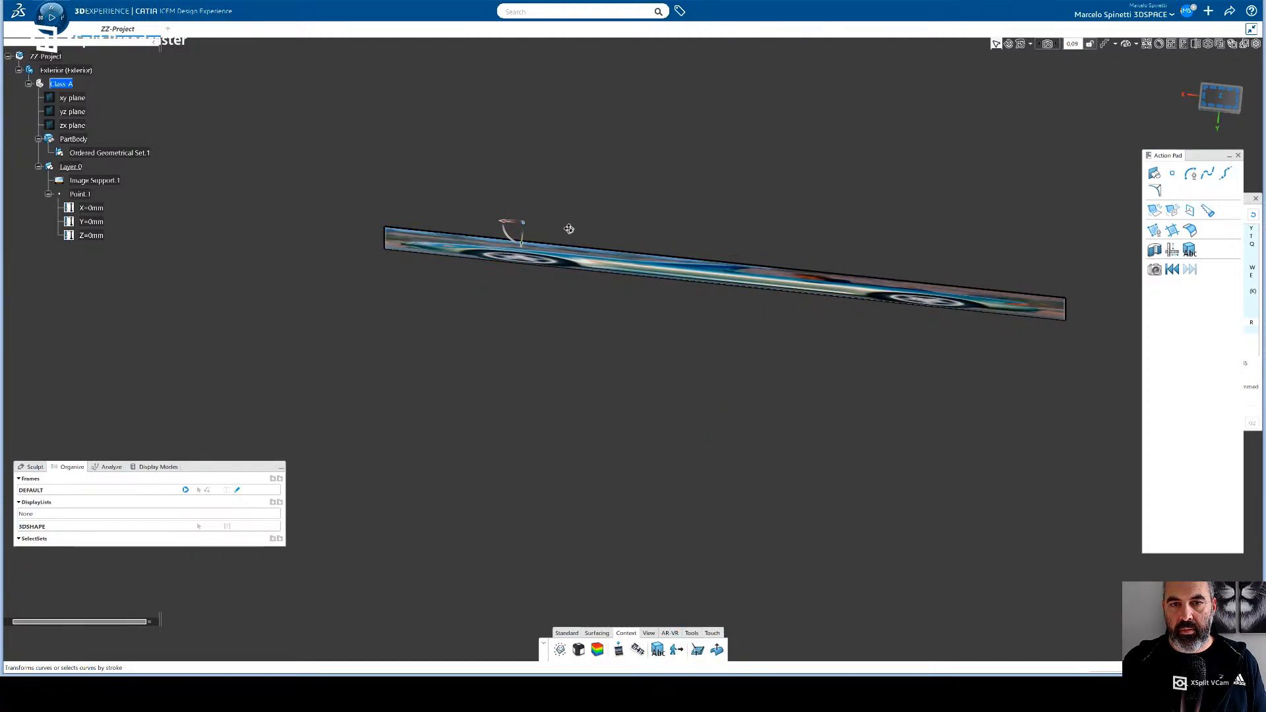
{"action": "left_click_drag", "start_coordinate": [720, 276], "coordinate": [731, 237]}
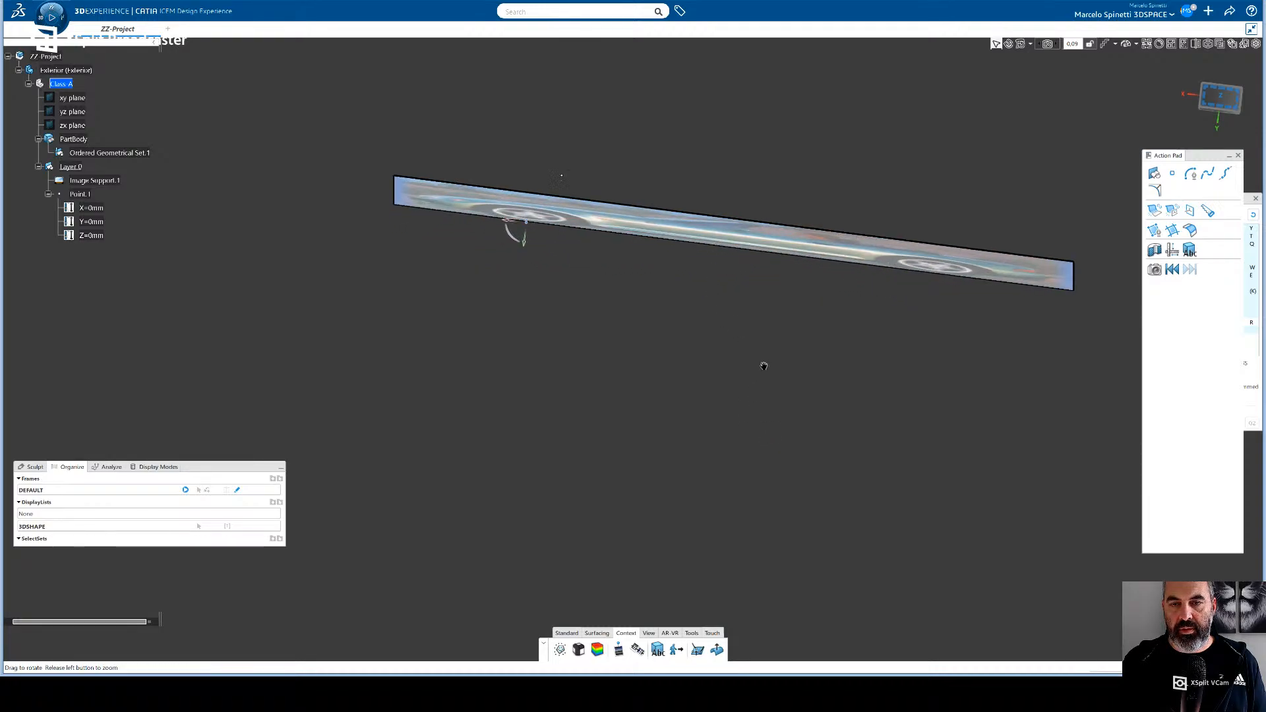
{"action": "mouse_move", "coordinate": [761, 367]}
{"action": "middle_mouse_down"}
{"action": "mouse_move", "coordinate": [779, 269]}
{"action": "mouse_move", "coordinate": [772, 226]}
{"action": "middle_mouse_up"}
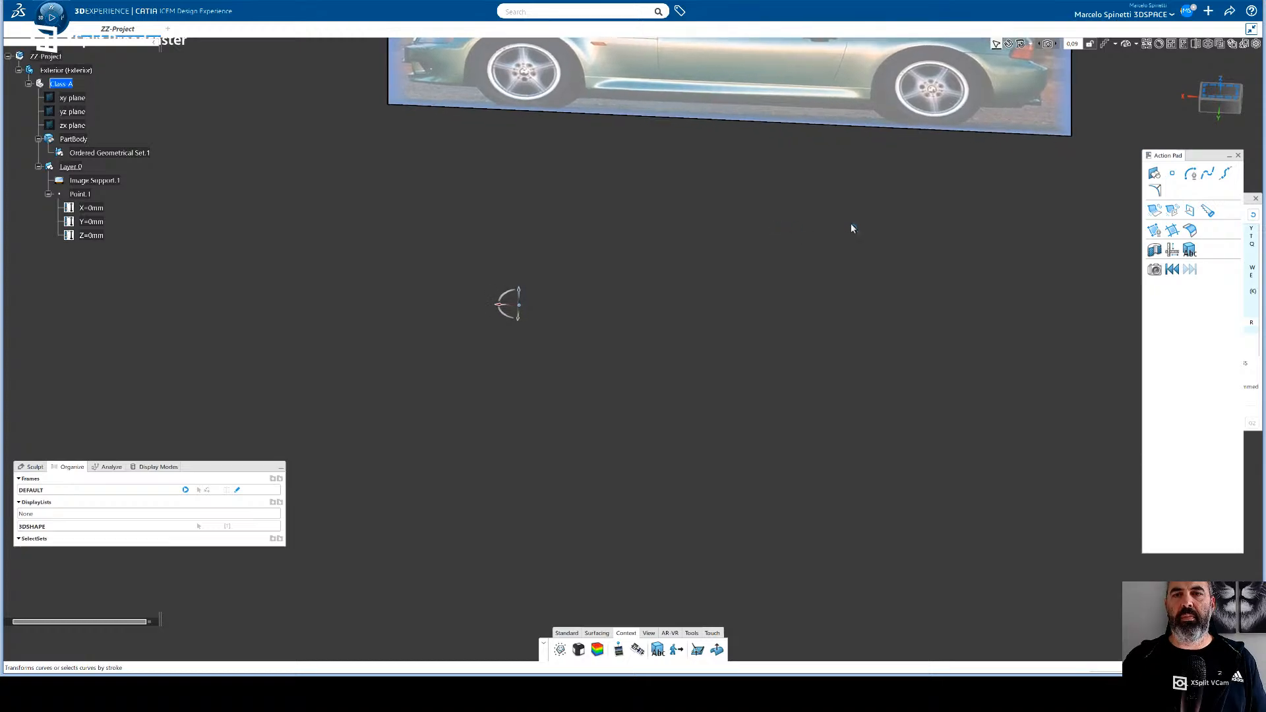
{"action": "left_click", "coordinate": [1222, 104]}
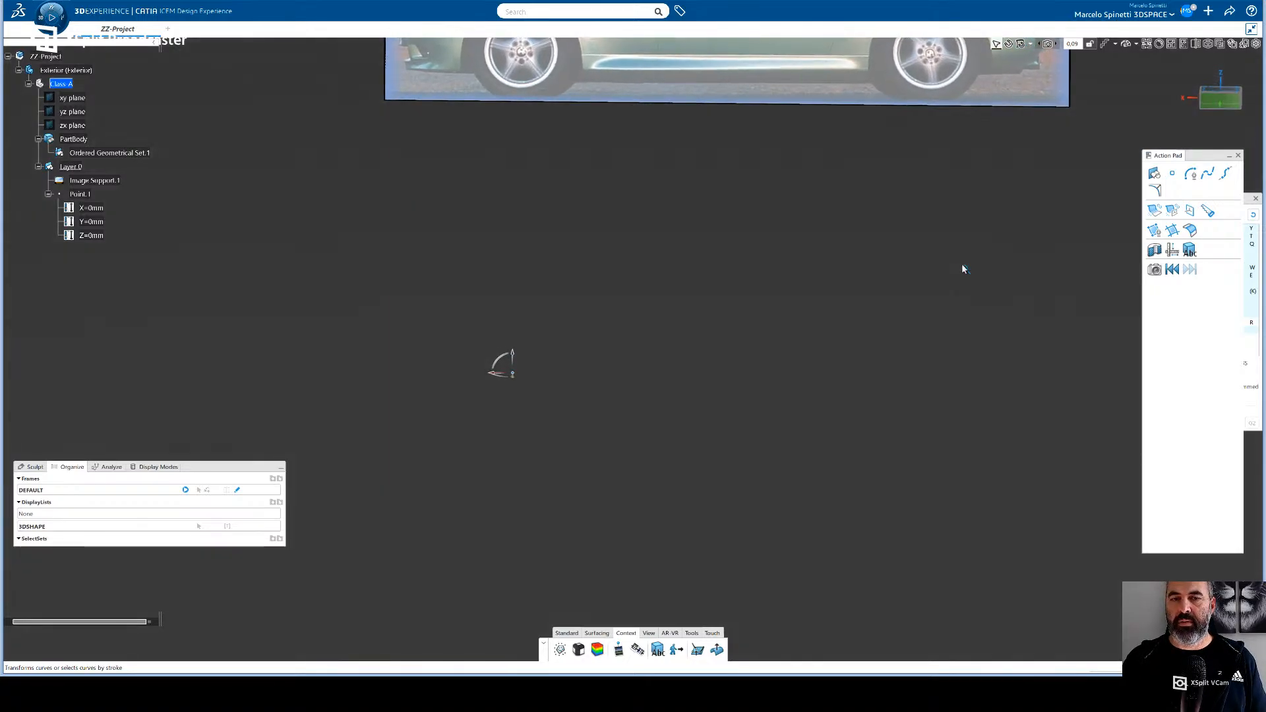
{"action": "key", "text": "ctrl+z"}
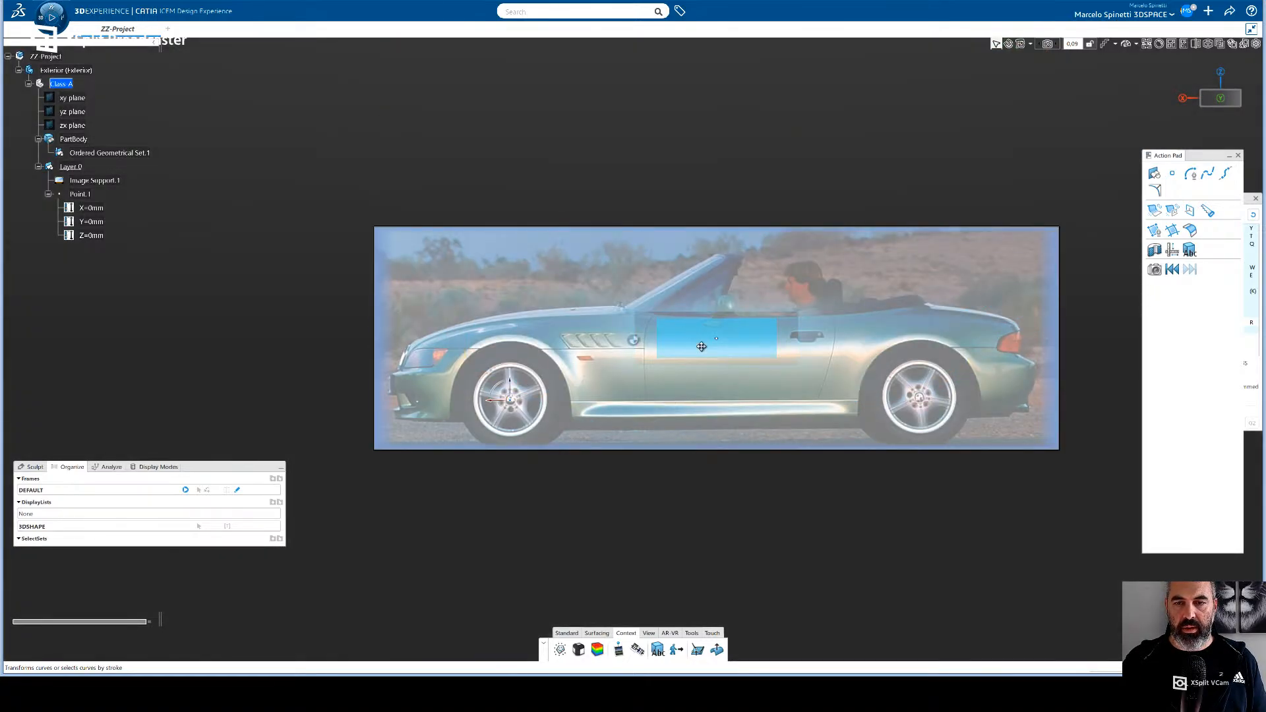
- Shift the side-view image perpendicular to its plane, keeping the front wheel hub aligned with the origin in side view, and finish editing
{"action": "middle_click_drag", "start_coordinate": [556, 507], "coordinate": [690, 394]}
{"action": "left_click_drag", "start_coordinate": [614, 318], "coordinate": [570, 317]}
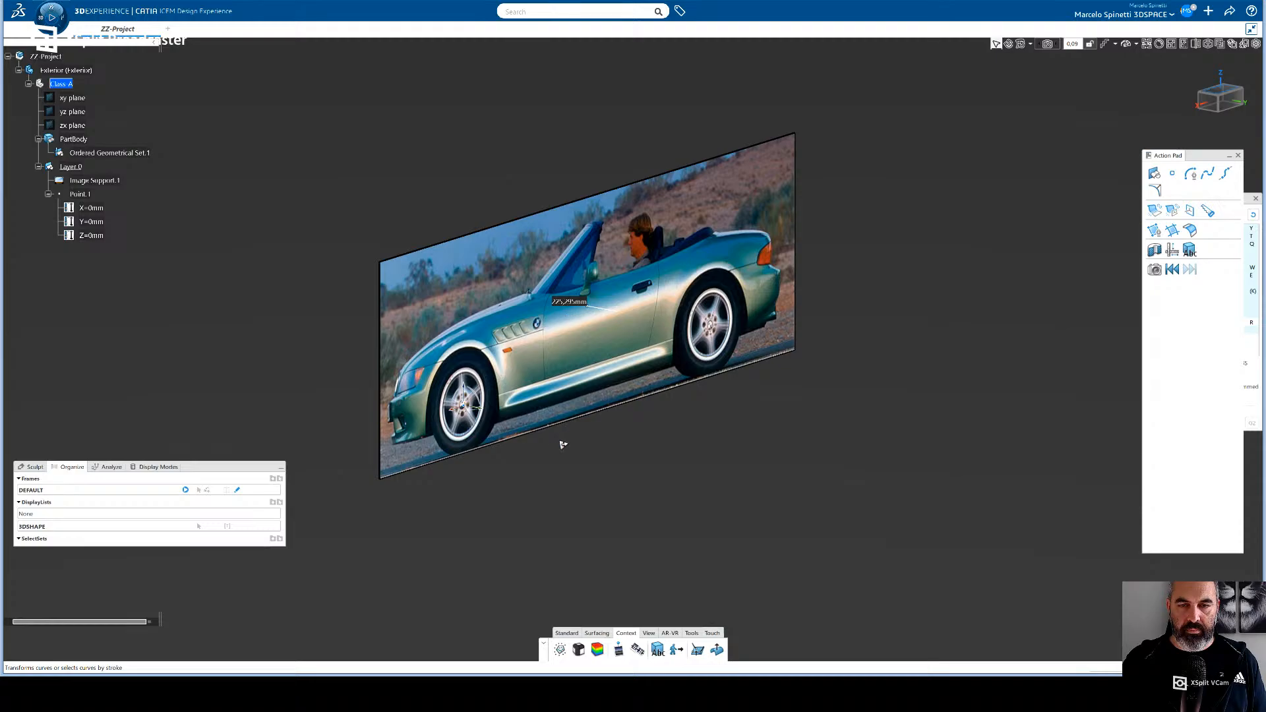
{"action": "middle_click_drag", "start_coordinate": [610, 475], "coordinate": [396, 458]}
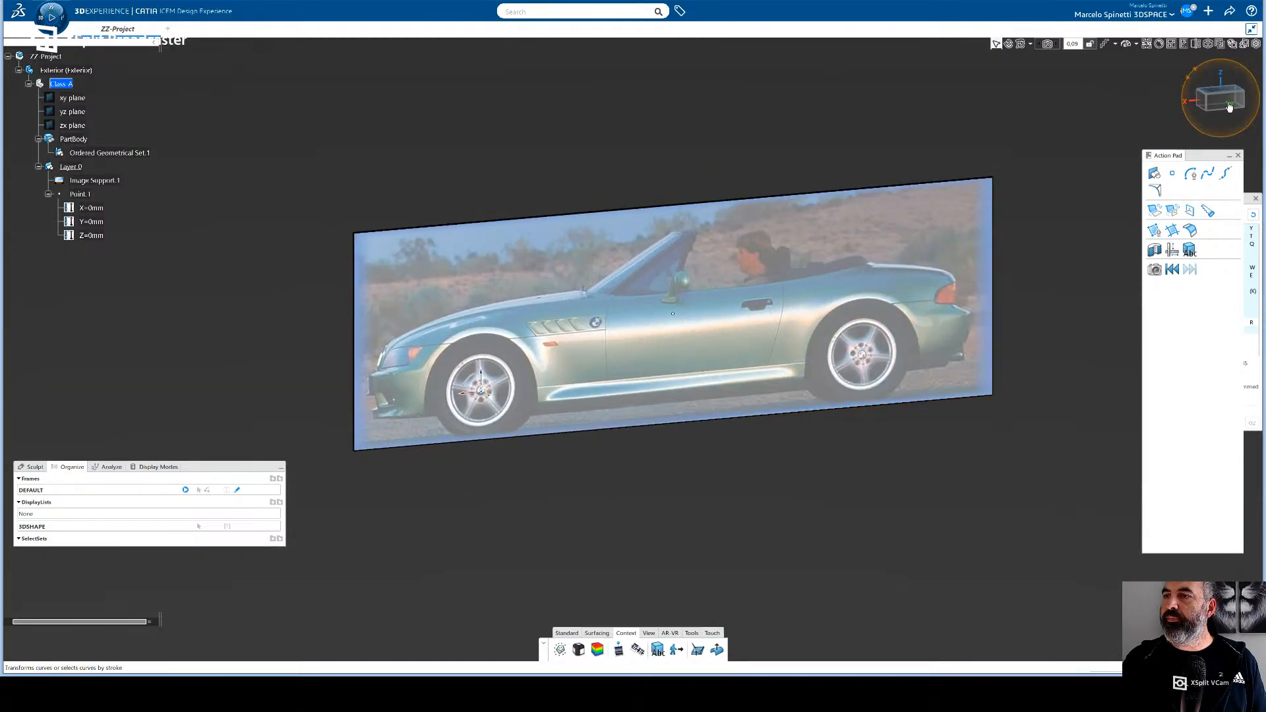
{"action": "left_click", "coordinate": [1222, 99]}
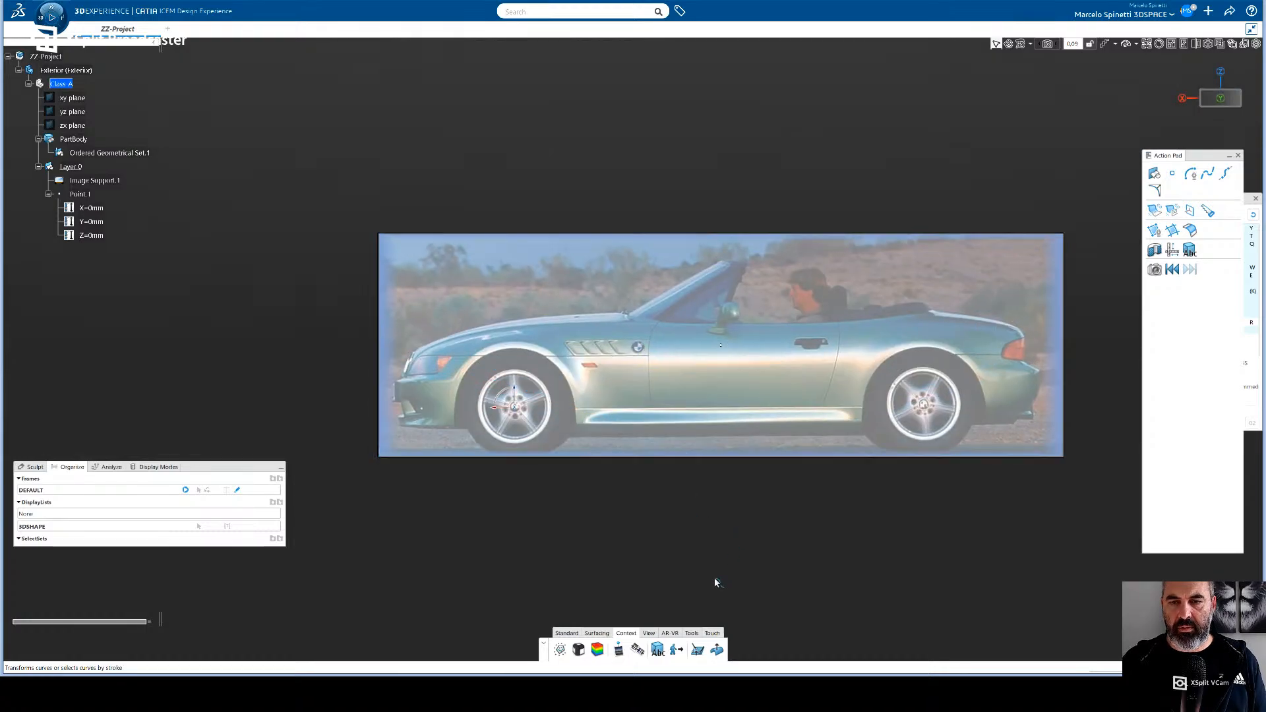
{"action": "left_click", "coordinate": [800, 541]}
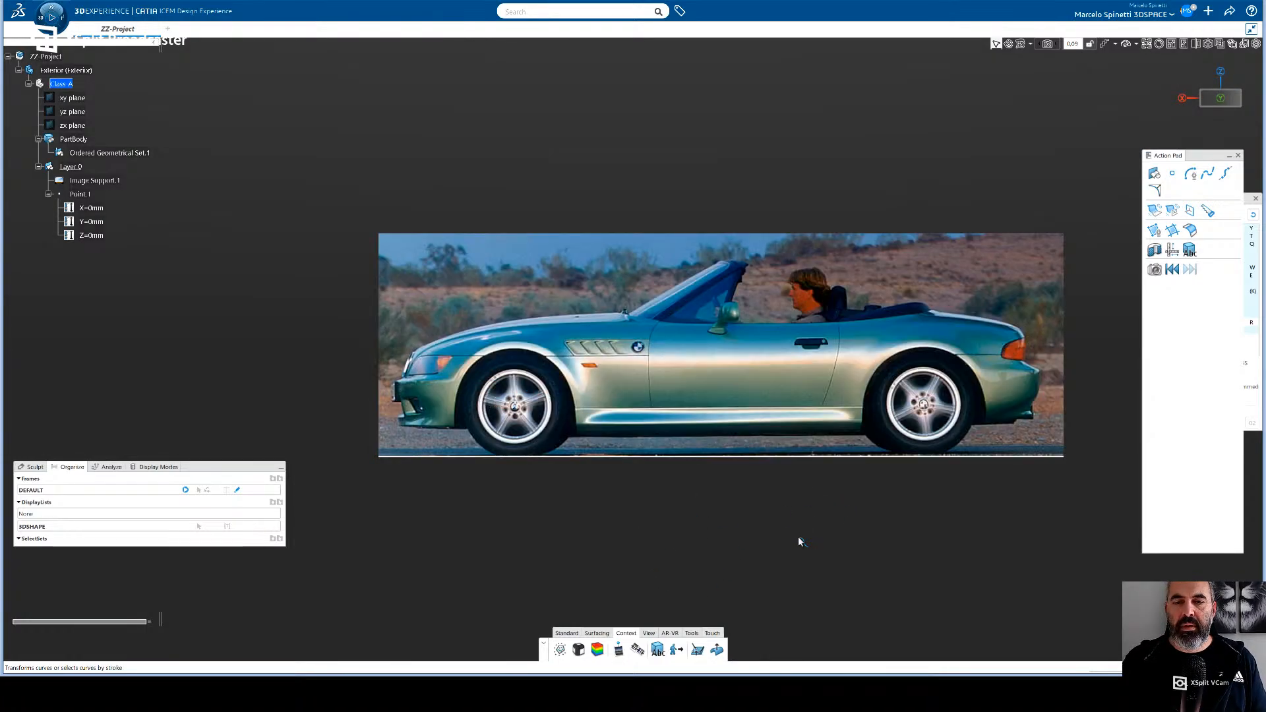
- Start a point-direction line based on Point.1 at the front wheel hub, with its direction running across the car
{"action": "middle_click_drag", "start_coordinate": [578, 508], "coordinate": [686, 543]}
{"action": "middle_click_drag", "start_coordinate": [614, 495], "coordinate": [697, 455]}
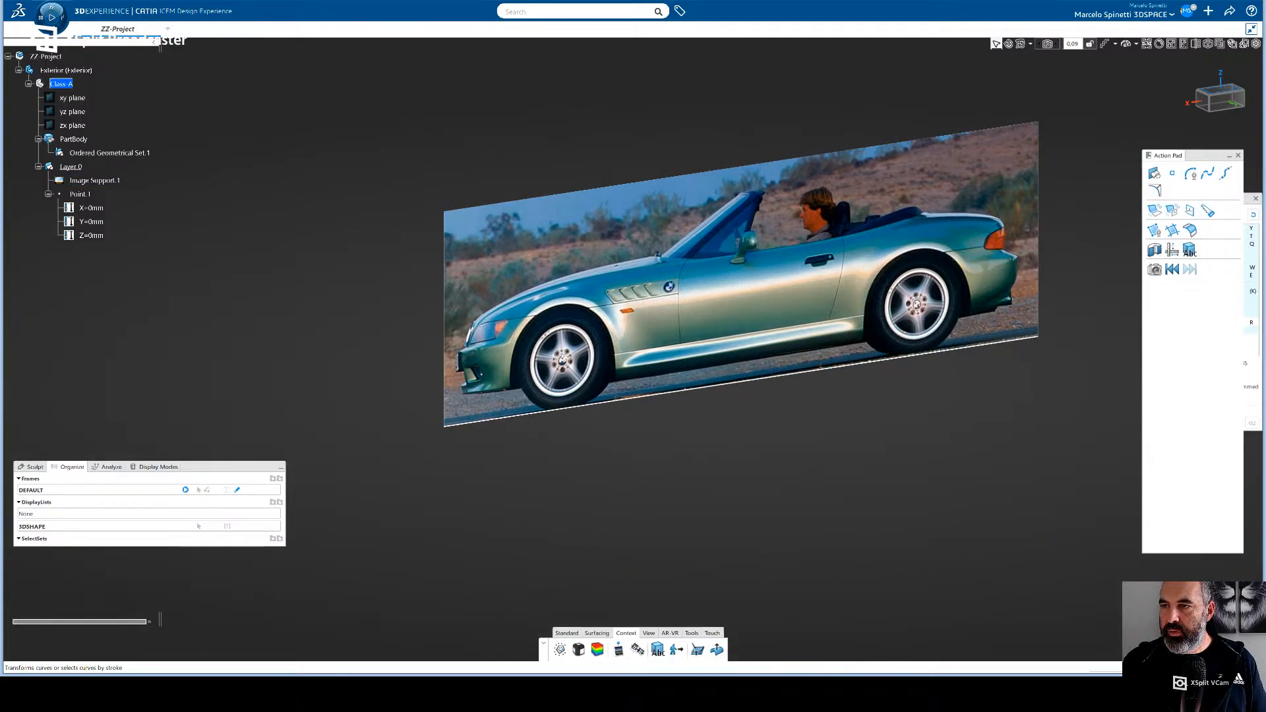
{"action": "left_click", "coordinate": [596, 633]}
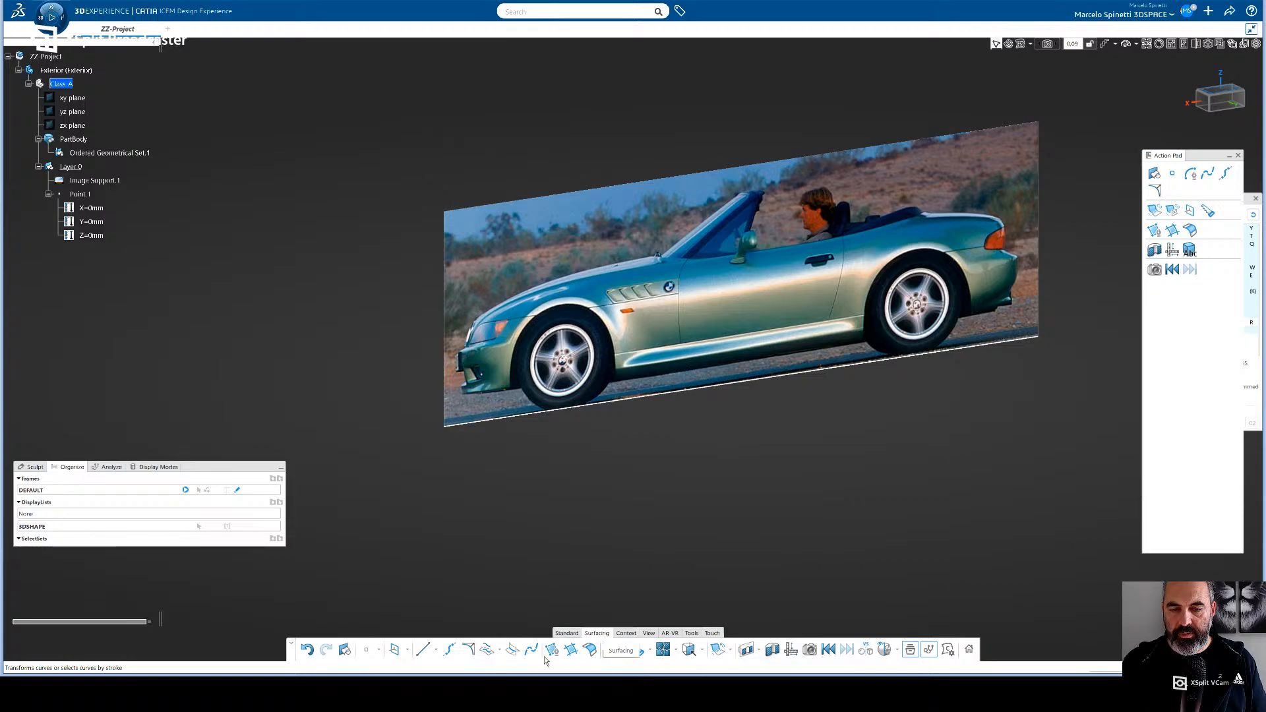
{"action": "left_click", "coordinate": [426, 652]}
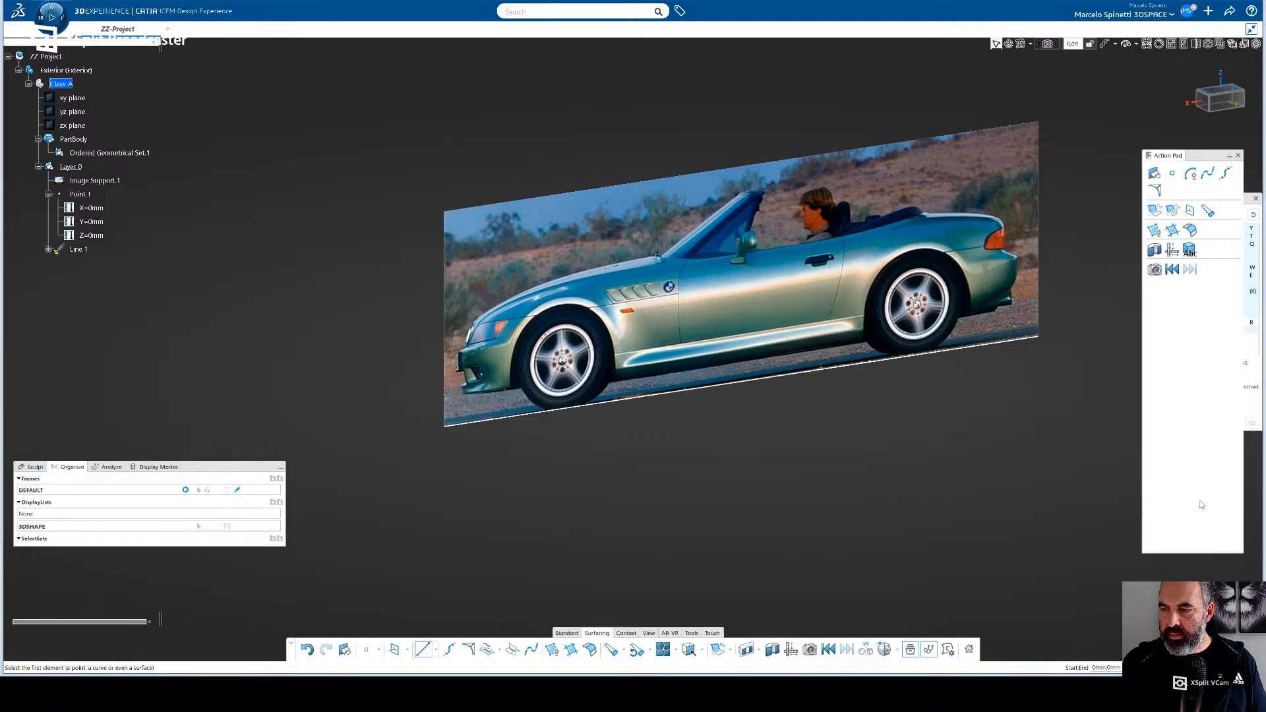
{"action": "left_click", "coordinate": [1205, 531]}
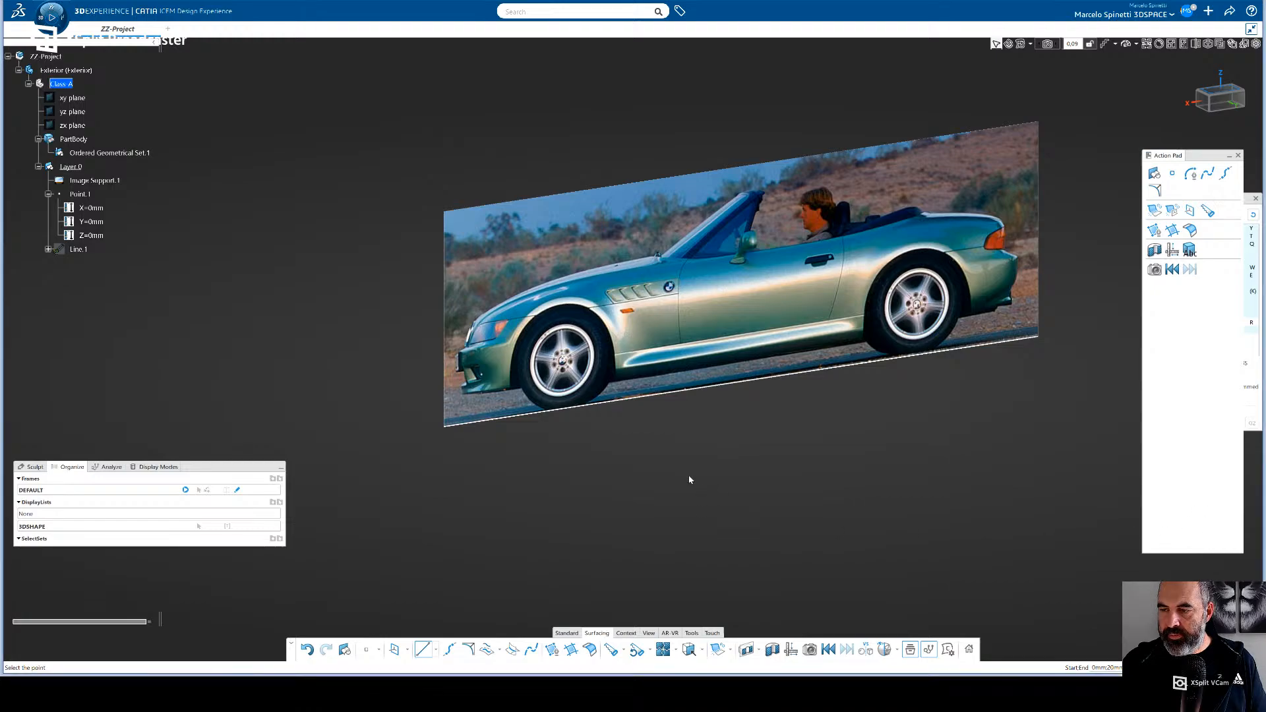
{"action": "left_click", "coordinate": [572, 367]}
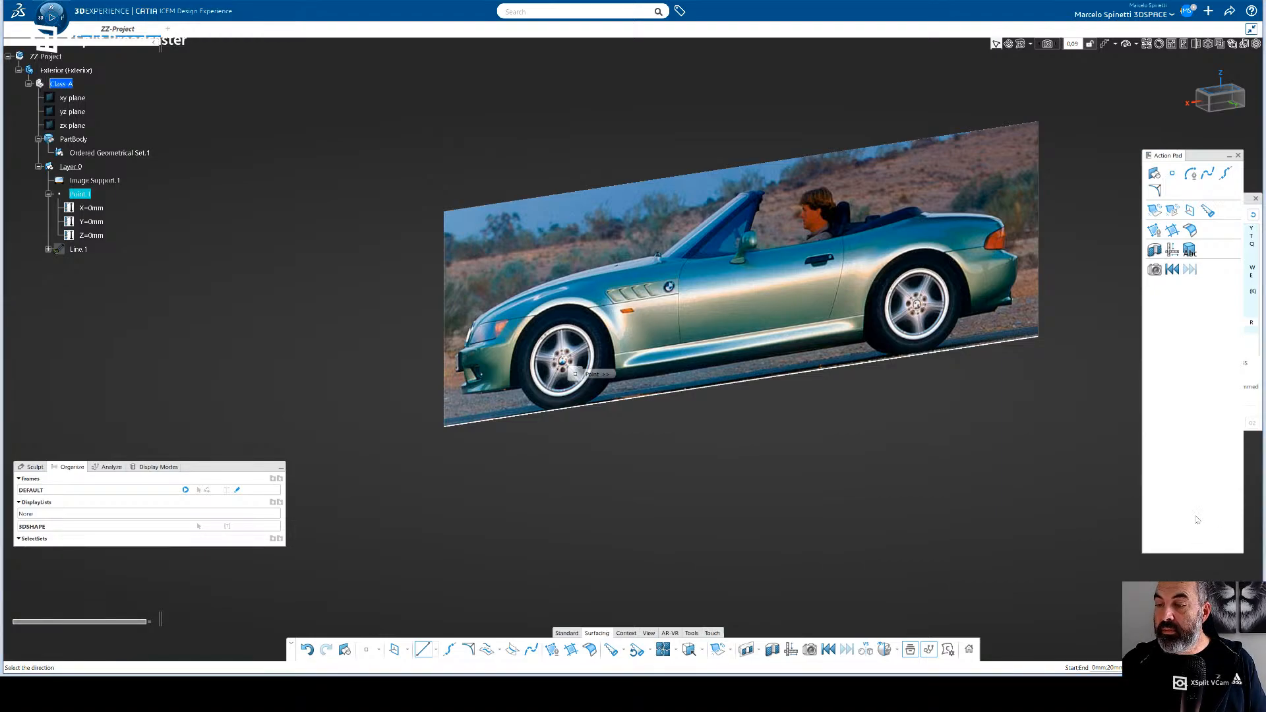
{"action": "left_click", "coordinate": [1226, 557]}
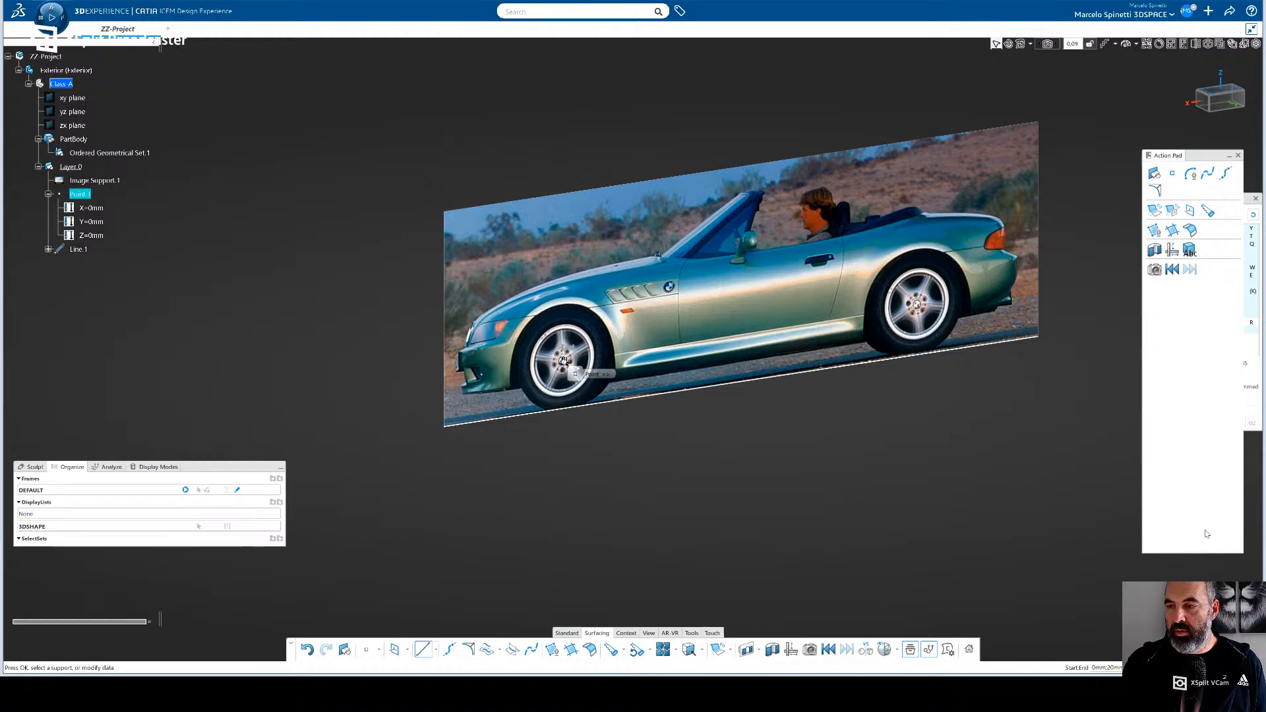
- Set the line's start to -870 mm and its end to 870 mm, and create it through the origin
{"action": "double_click", "coordinate": [1182, 540]}
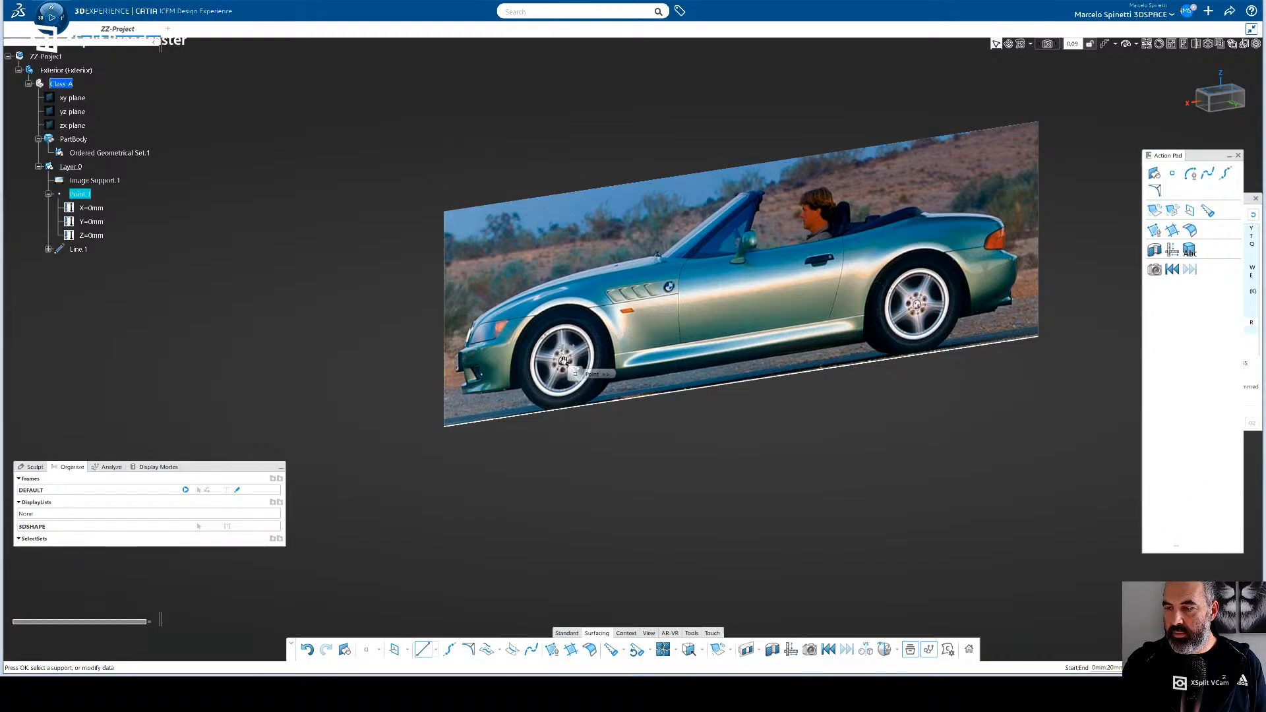
{"action": "type", "text": "-870"}
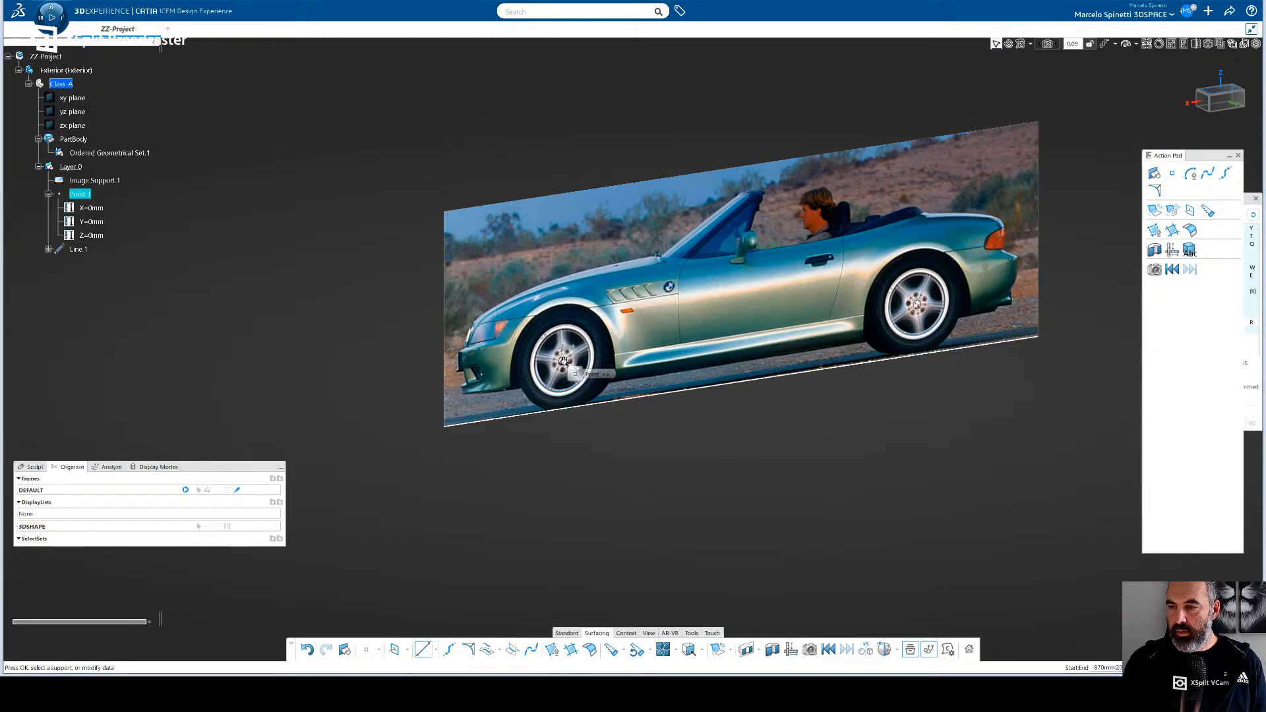
{"action": "double_click", "coordinate": [1187, 564]}
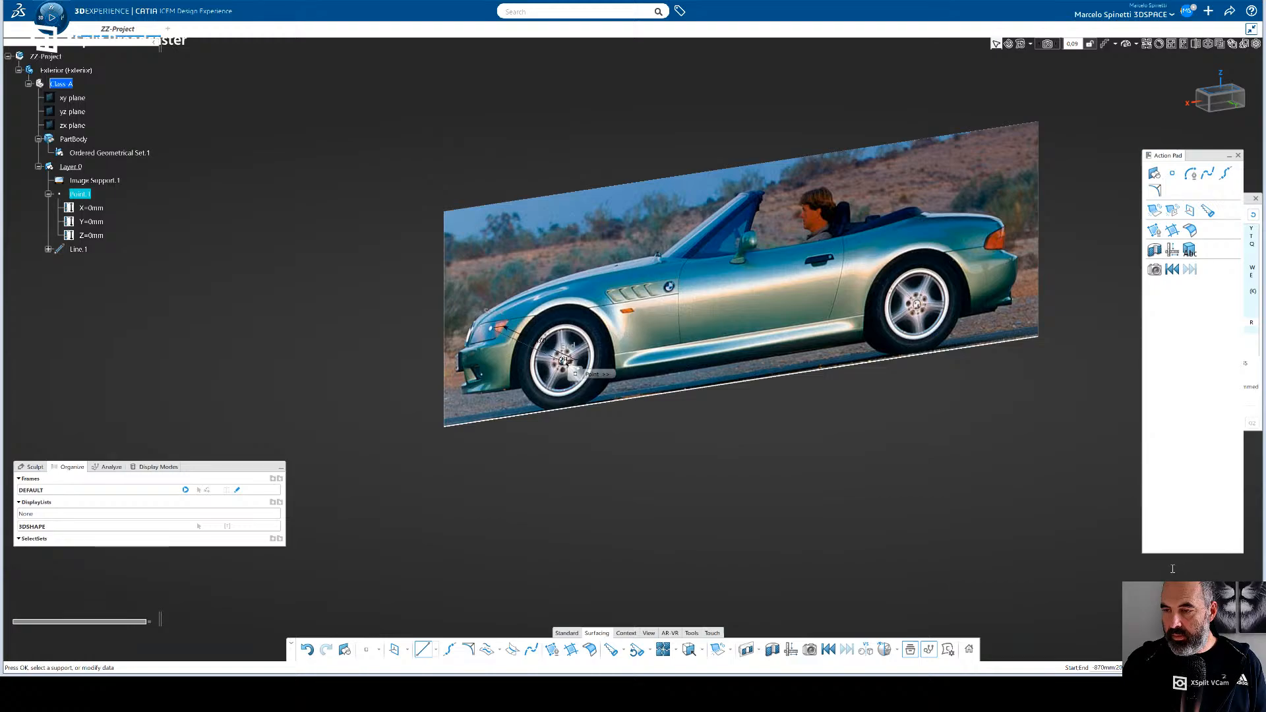
{"action": "type", "text": "870"}
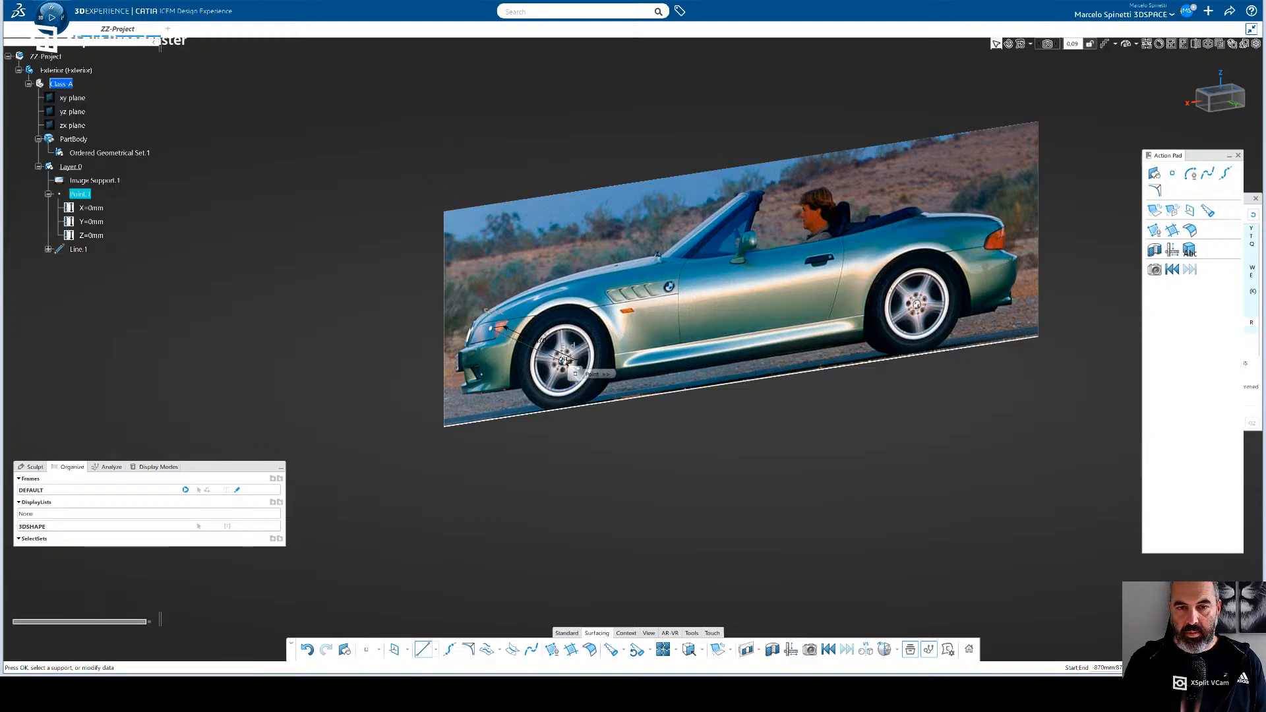
{"action": "key", "text": "Return"}
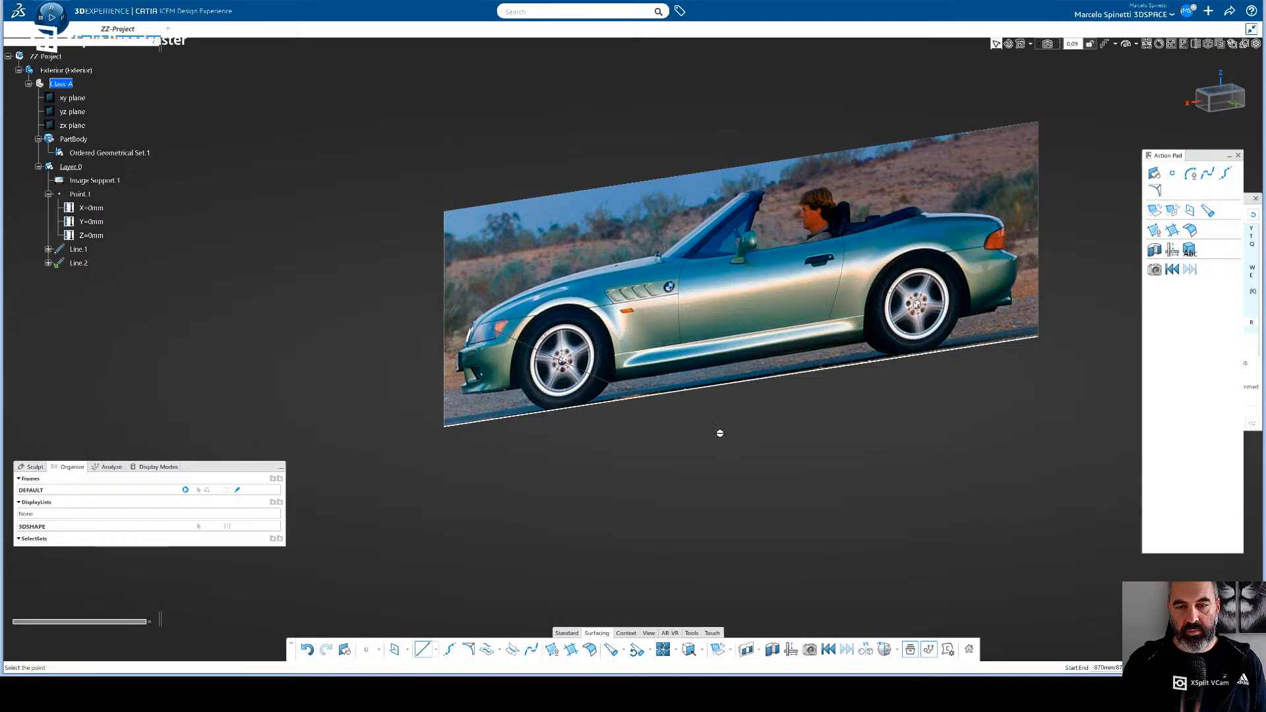
{"action": "mouse_move", "coordinate": [651, 444]}
{"action": "middle_mouse_down"}
{"action": "mouse_move", "coordinate": [699, 464]}
{"action": "mouse_move", "coordinate": [615, 432]}
{"action": "mouse_move", "coordinate": [659, 450]}
{"action": "middle_mouse_up"}
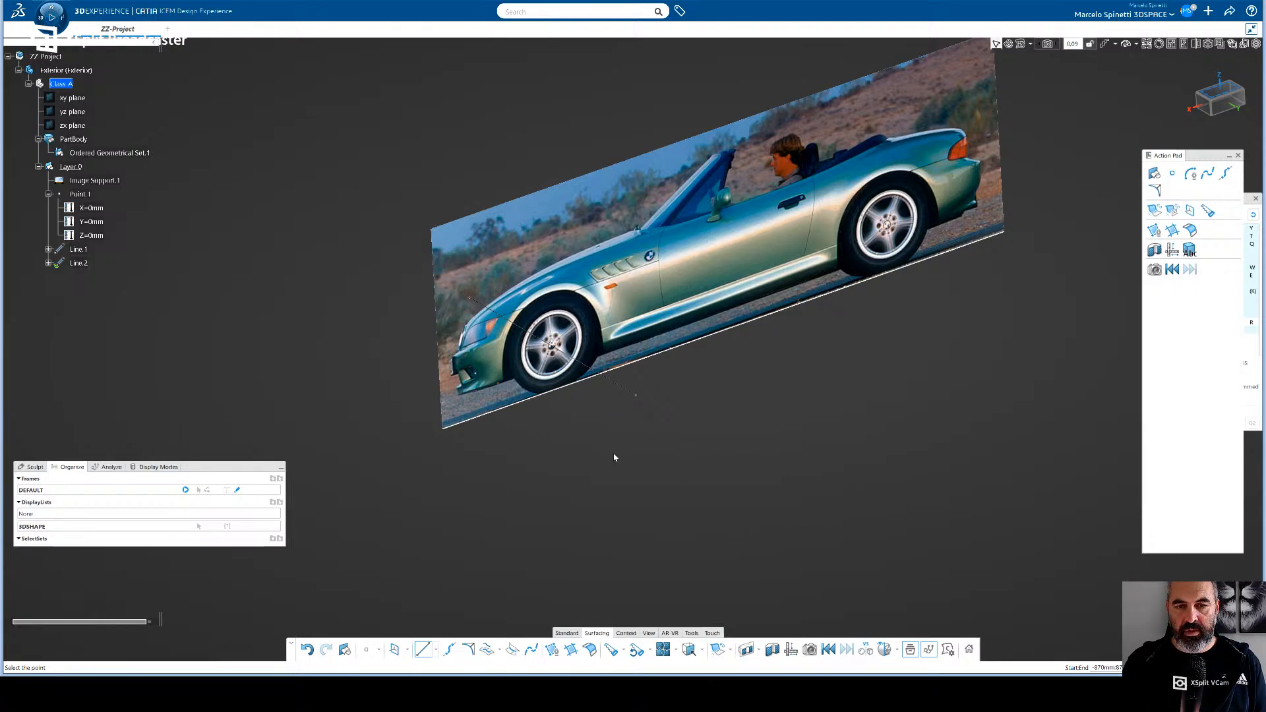
- Add the black car's front-view picture on the BACK plane as an image support and view it straight on
{"action": "middle_click_drag", "start_coordinate": [613, 455], "coordinate": [709, 456]}
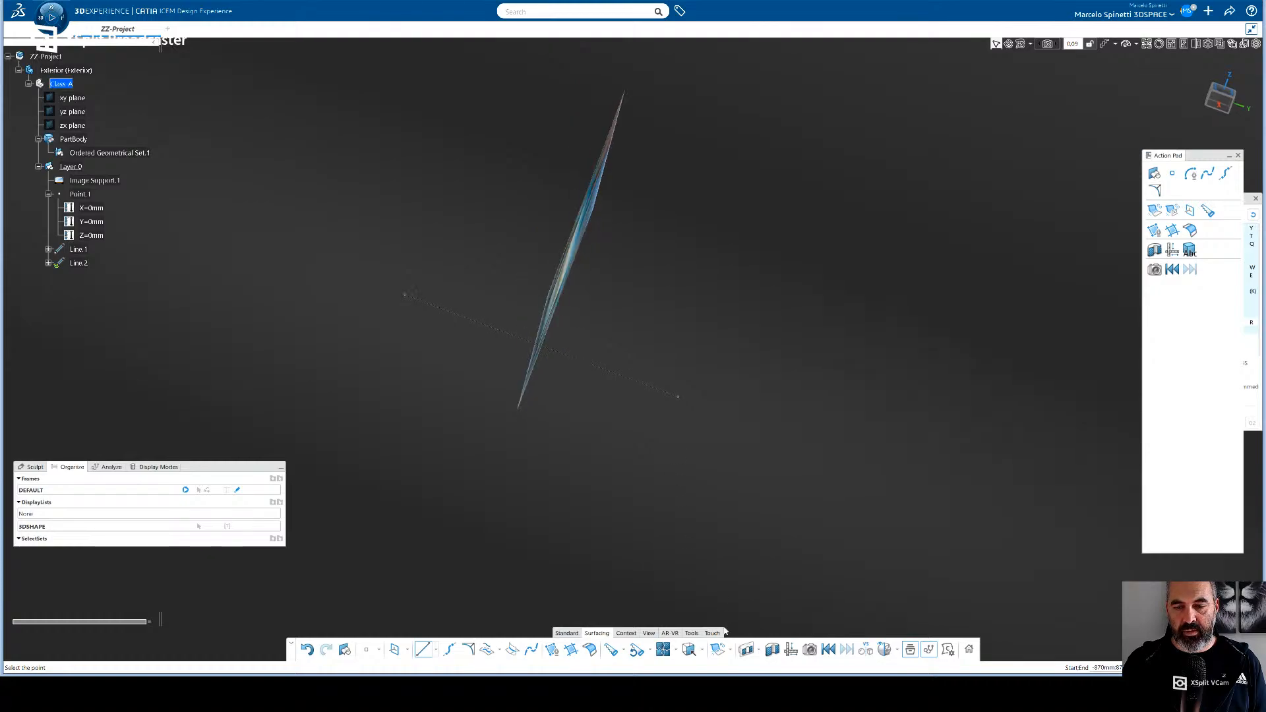
{"action": "left_click", "coordinate": [630, 635]}
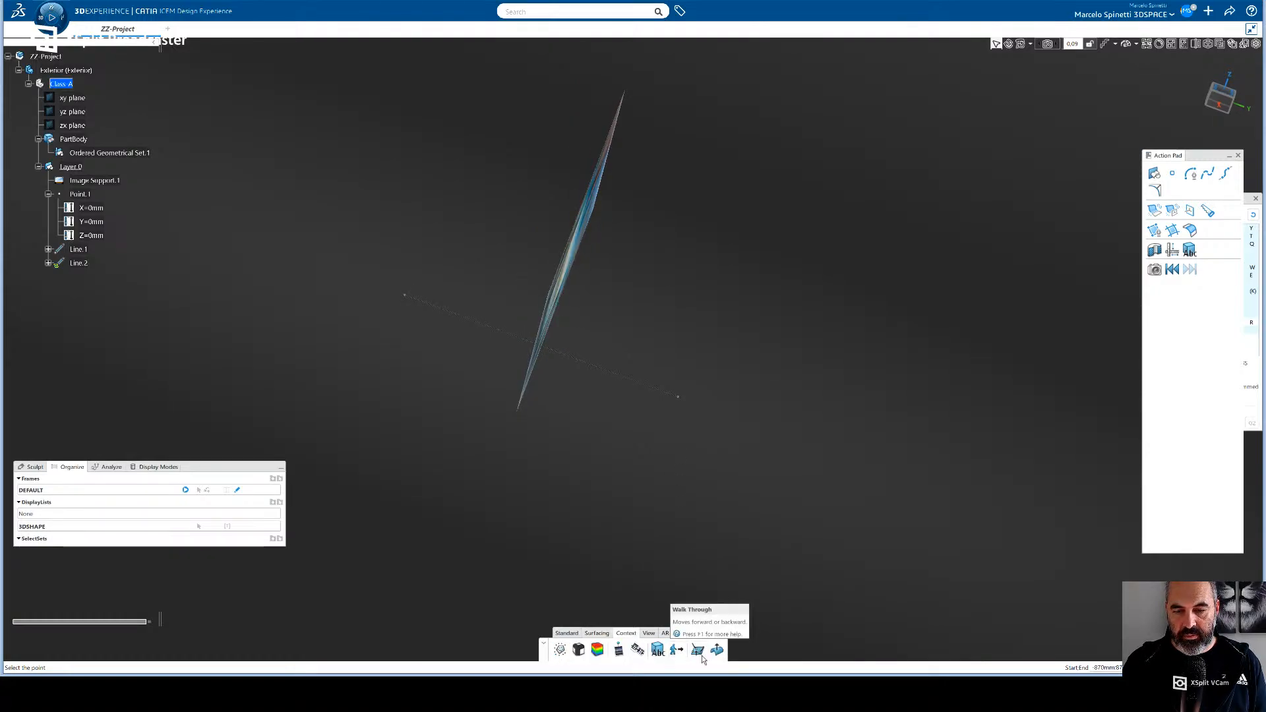
{"action": "left_click", "coordinate": [619, 651]}
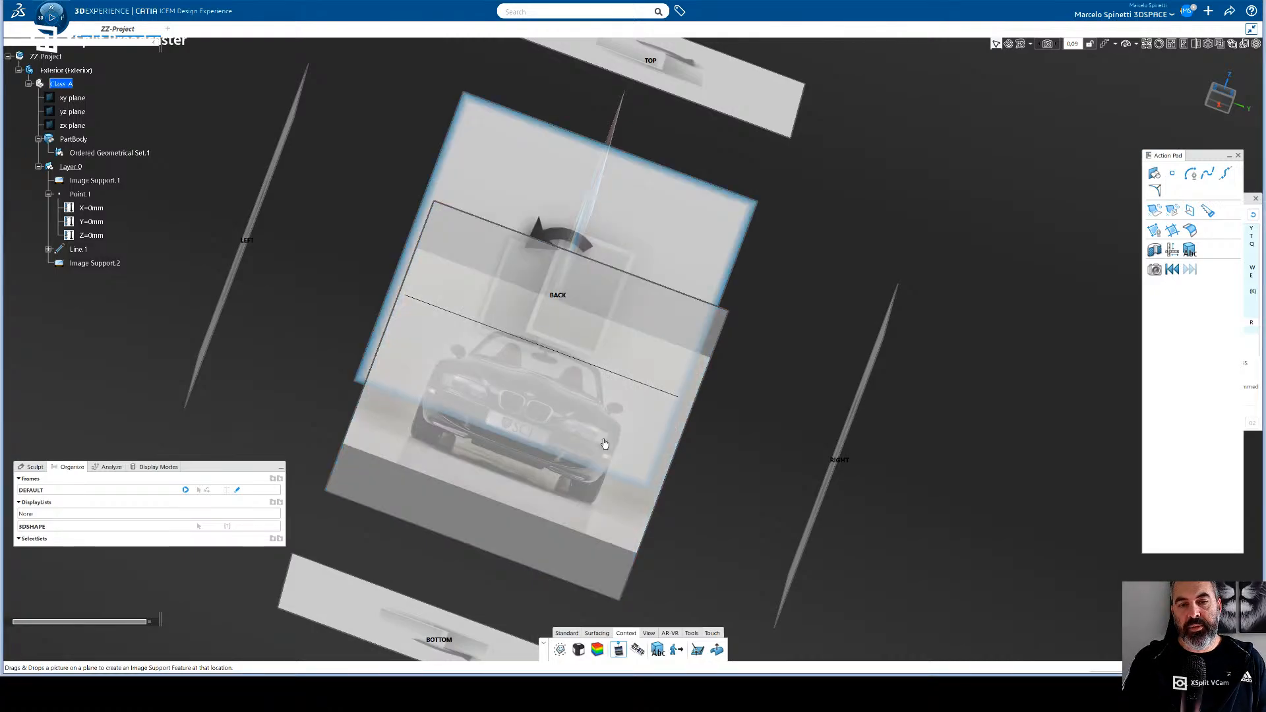
{"action": "left_click", "coordinate": [1225, 101]}
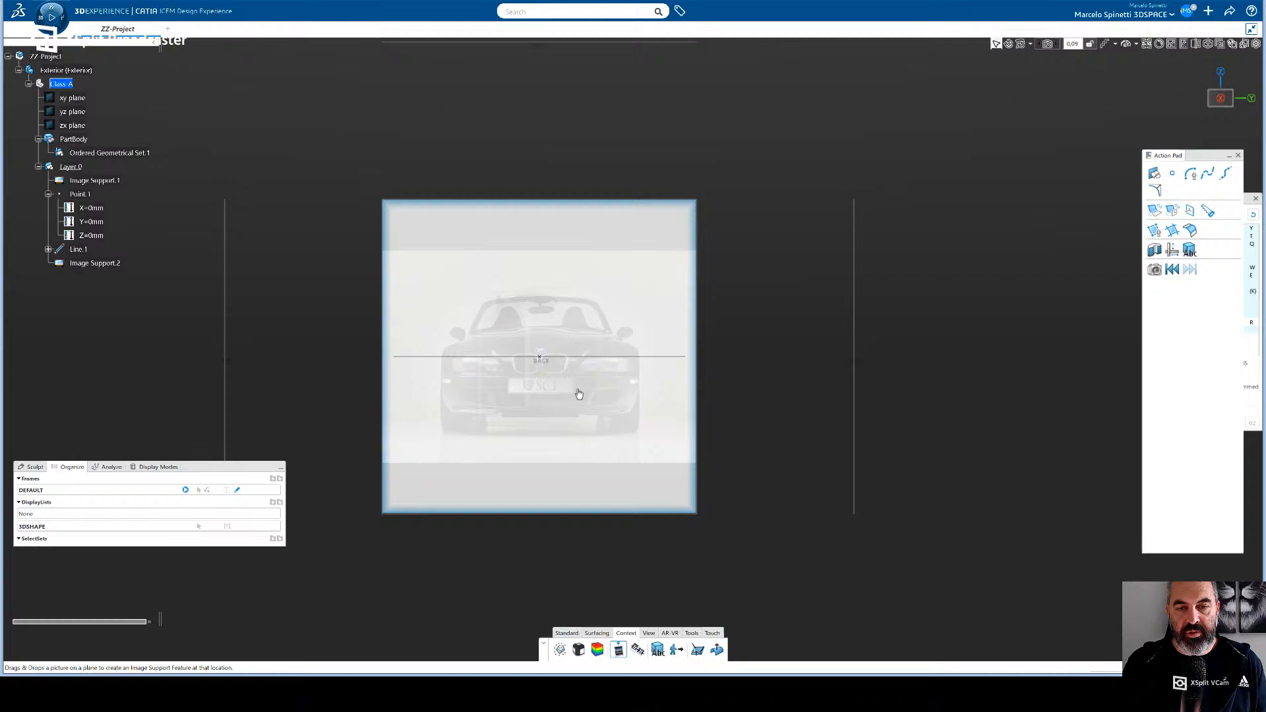
- Scale the front-view image by anchoring both outer sides of the car body and setting the distance between them to 1740 mm
{"action": "left_click", "coordinate": [638, 652]}
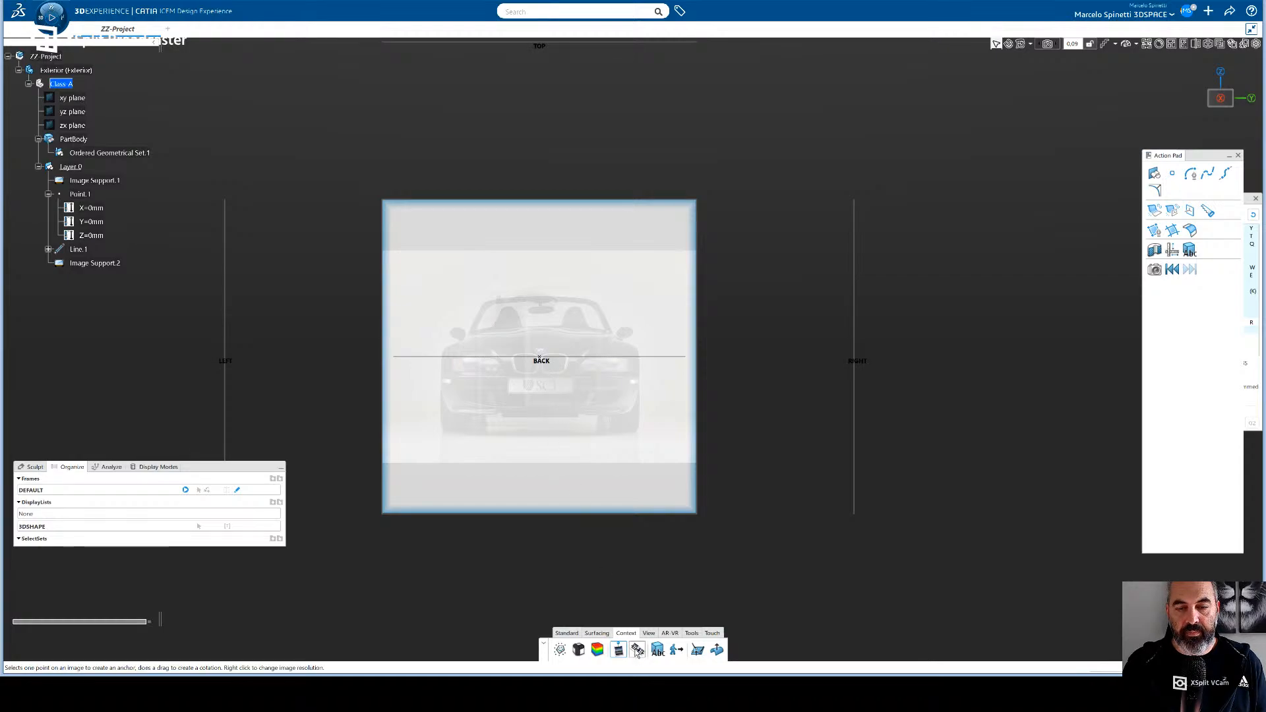
{"action": "left_click", "coordinate": [443, 365]}
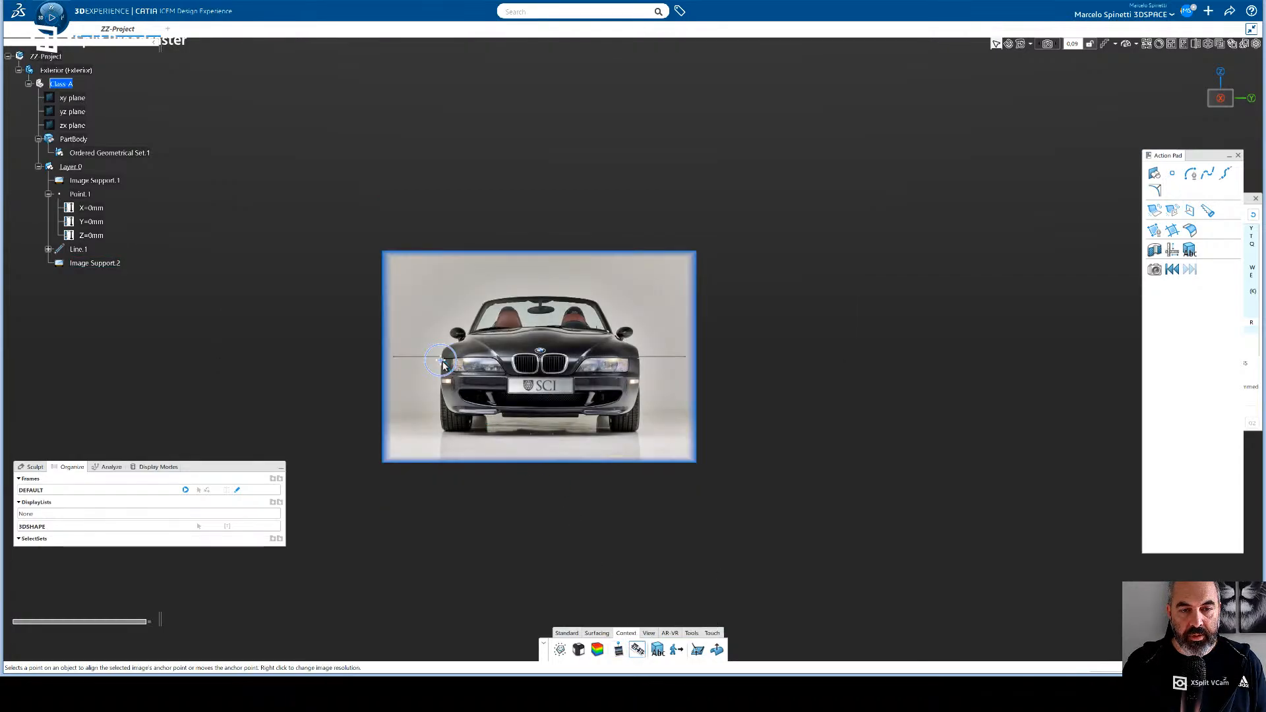
{"action": "left_click", "coordinate": [640, 363]}
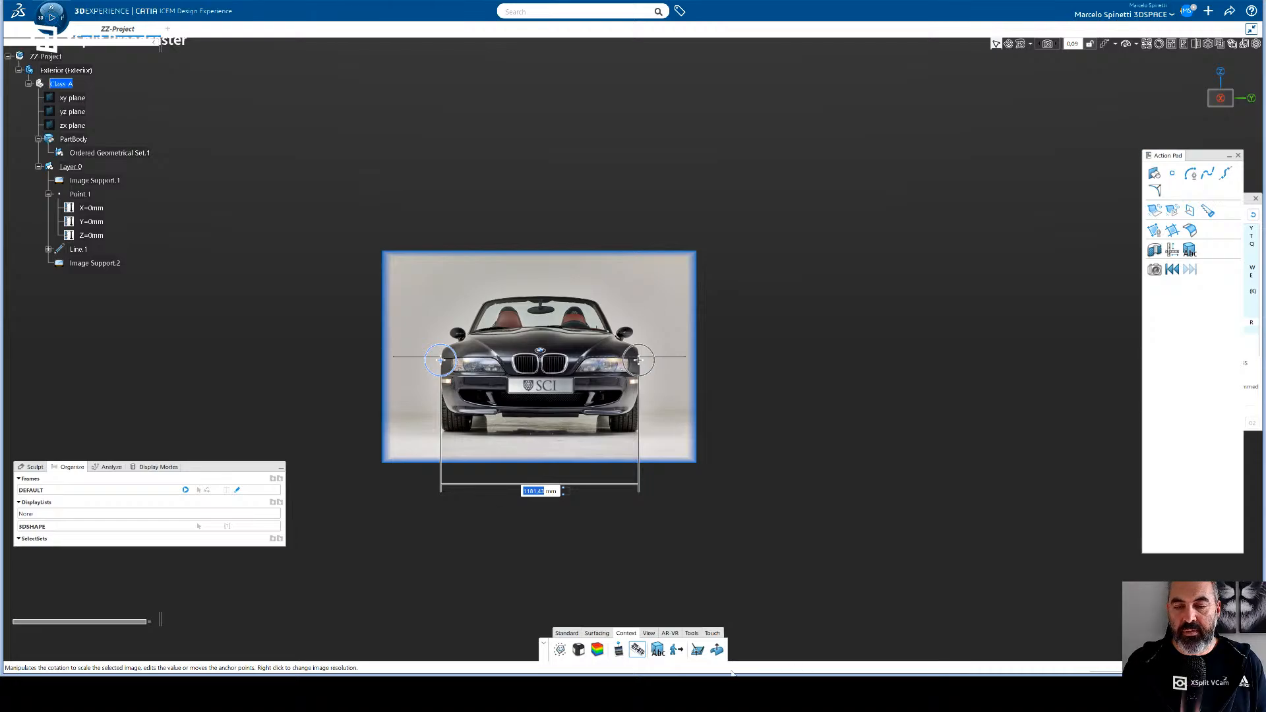
{"action": "left_click", "coordinate": [536, 492]}
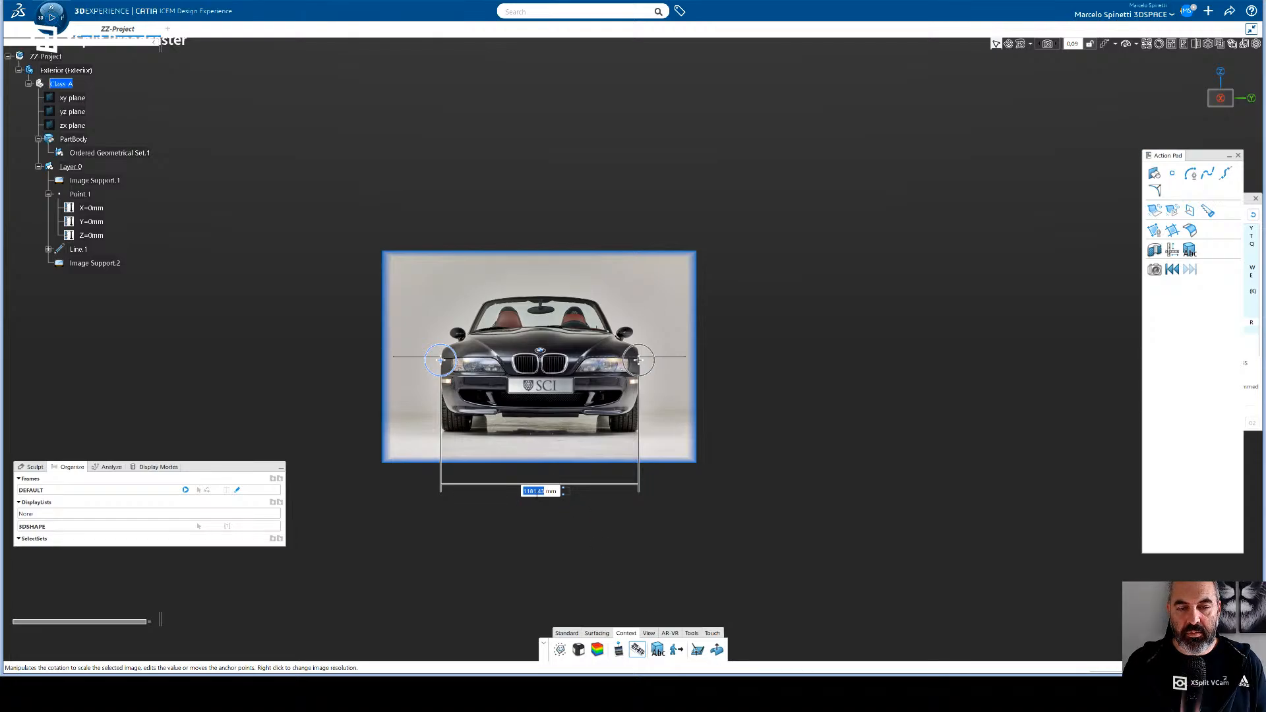
{"action": "type", "text": "1740mm"}
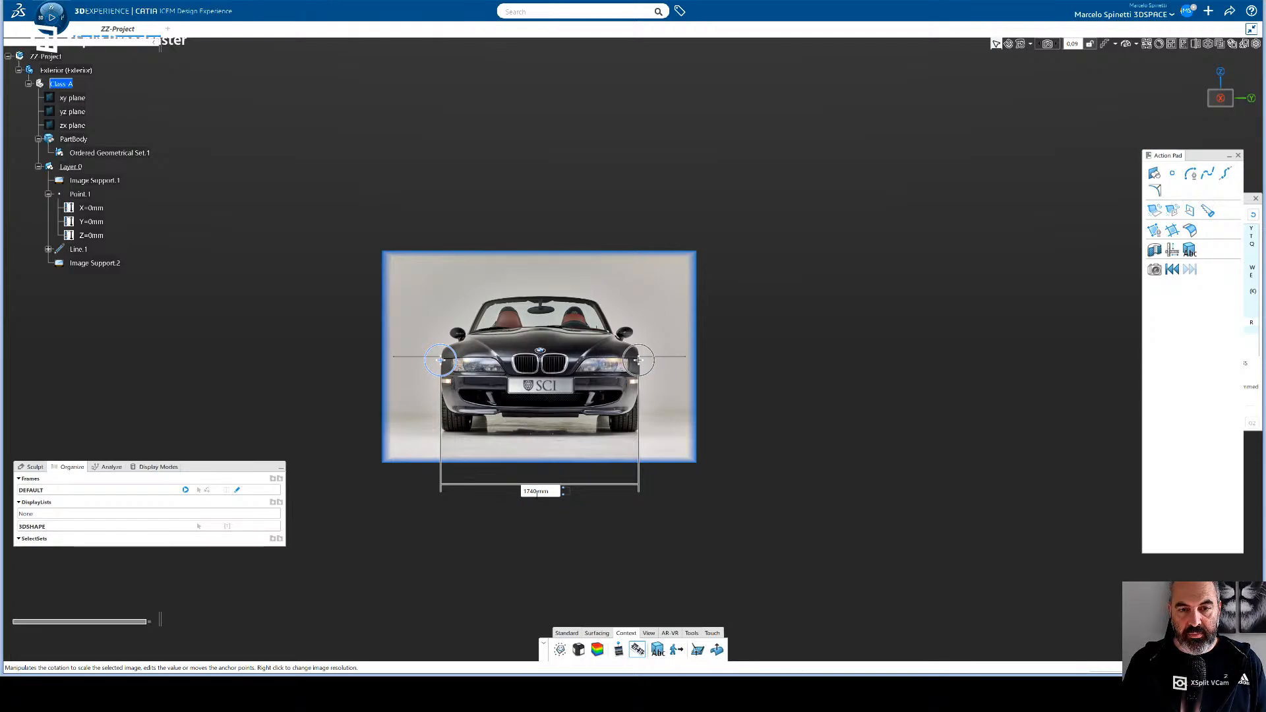
{"action": "key", "text": "Return"}
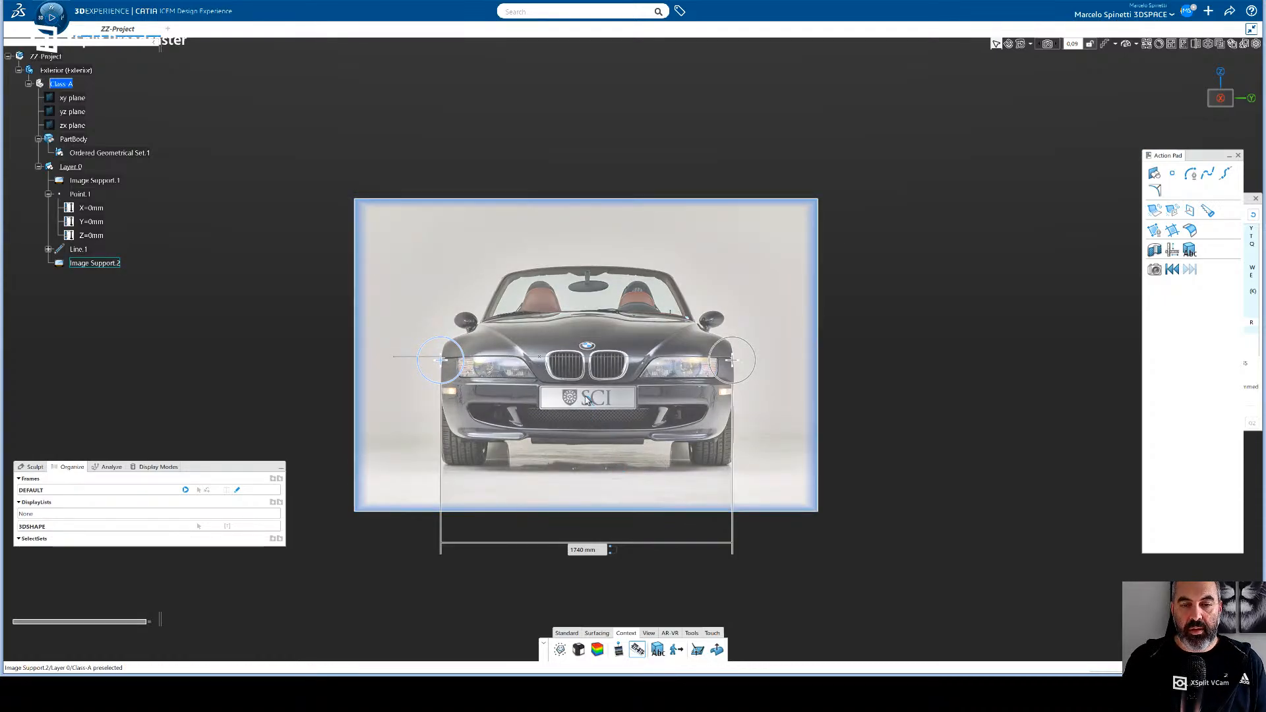
- Move the front-view image so the car's centreline passes through the origin and its number plate sits at wheel hub height
{"action": "left_click", "coordinate": [638, 650]}
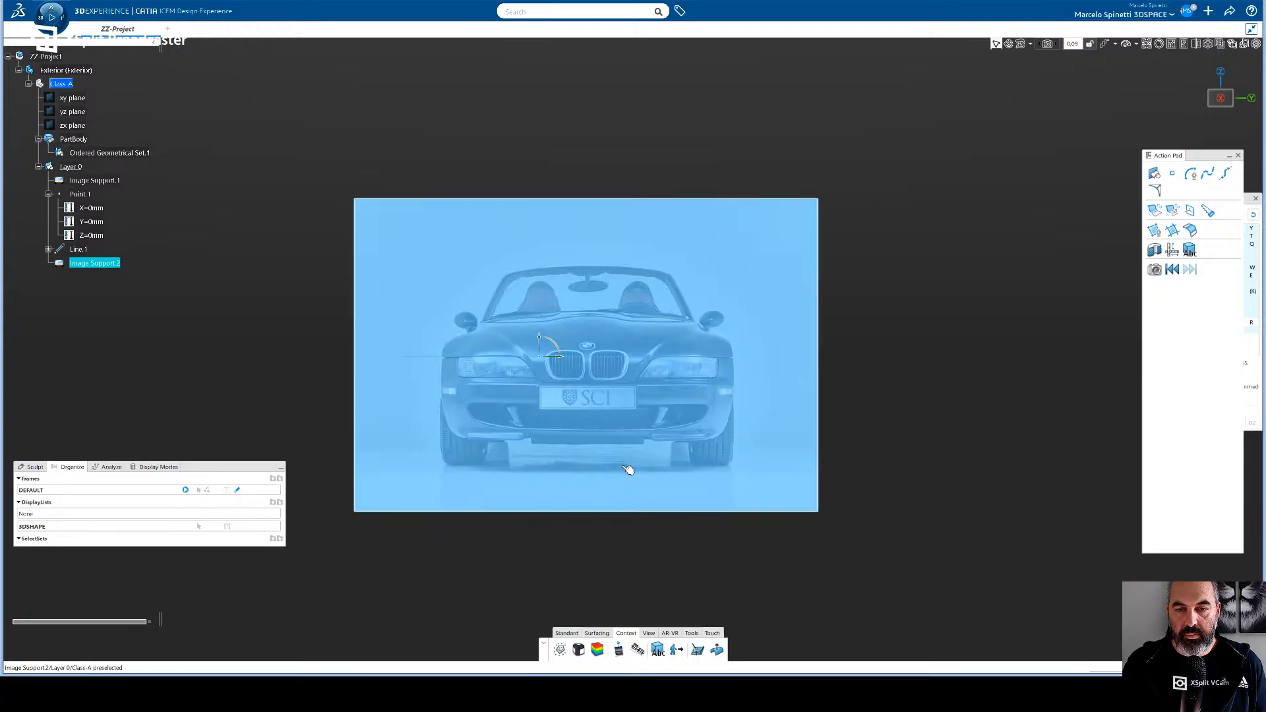
{"action": "left_click", "coordinate": [598, 390]}
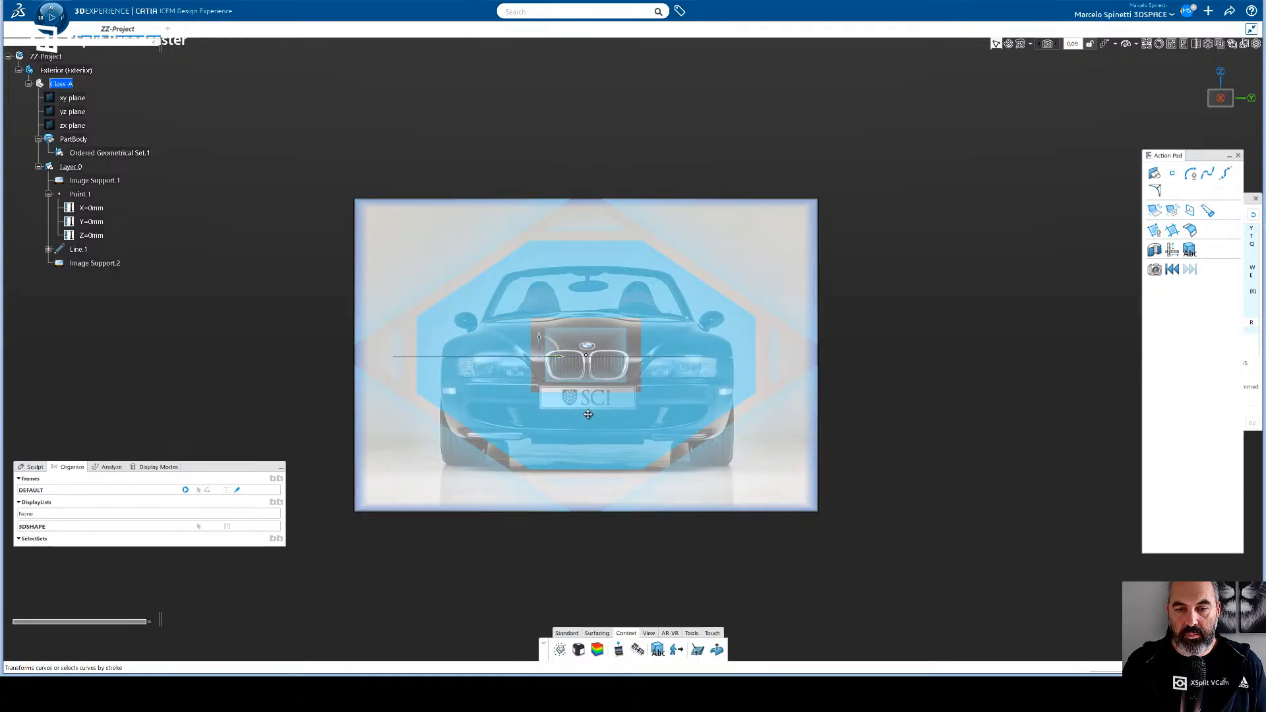
{"action": "left_click_drag", "start_coordinate": [588, 417], "coordinate": [541, 369]}
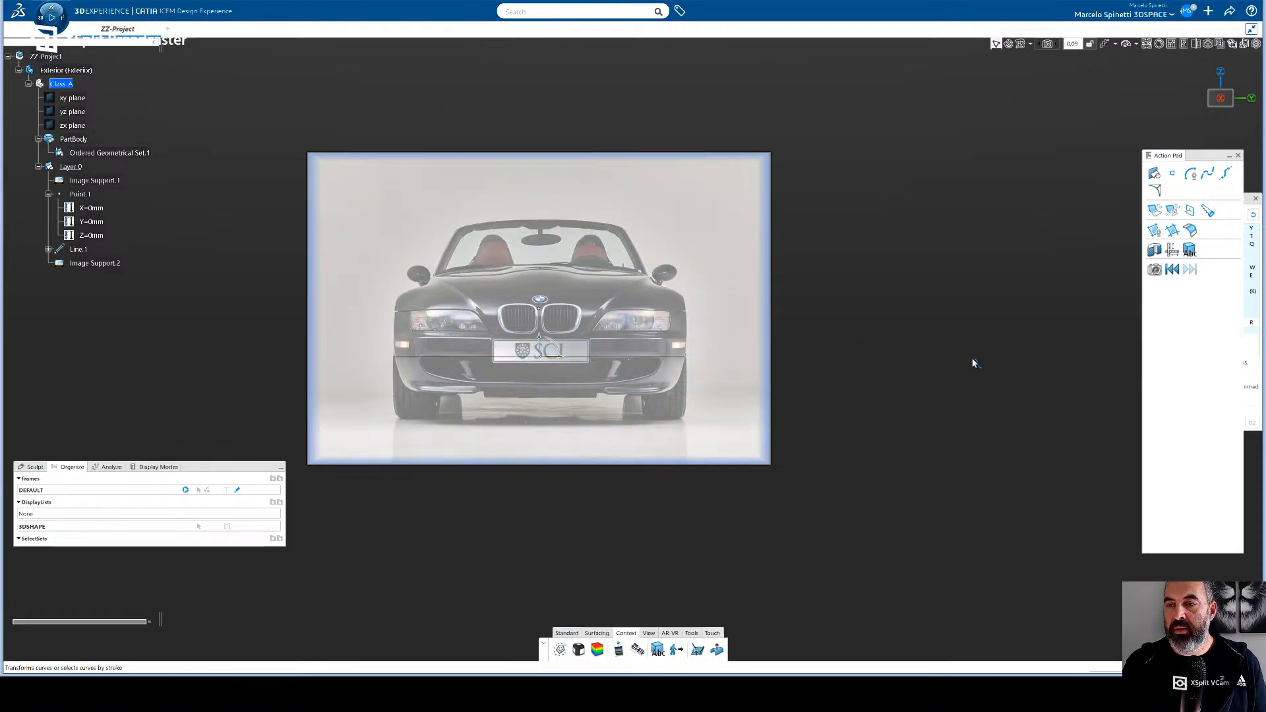
{"action": "left_click", "coordinate": [994, 361]}
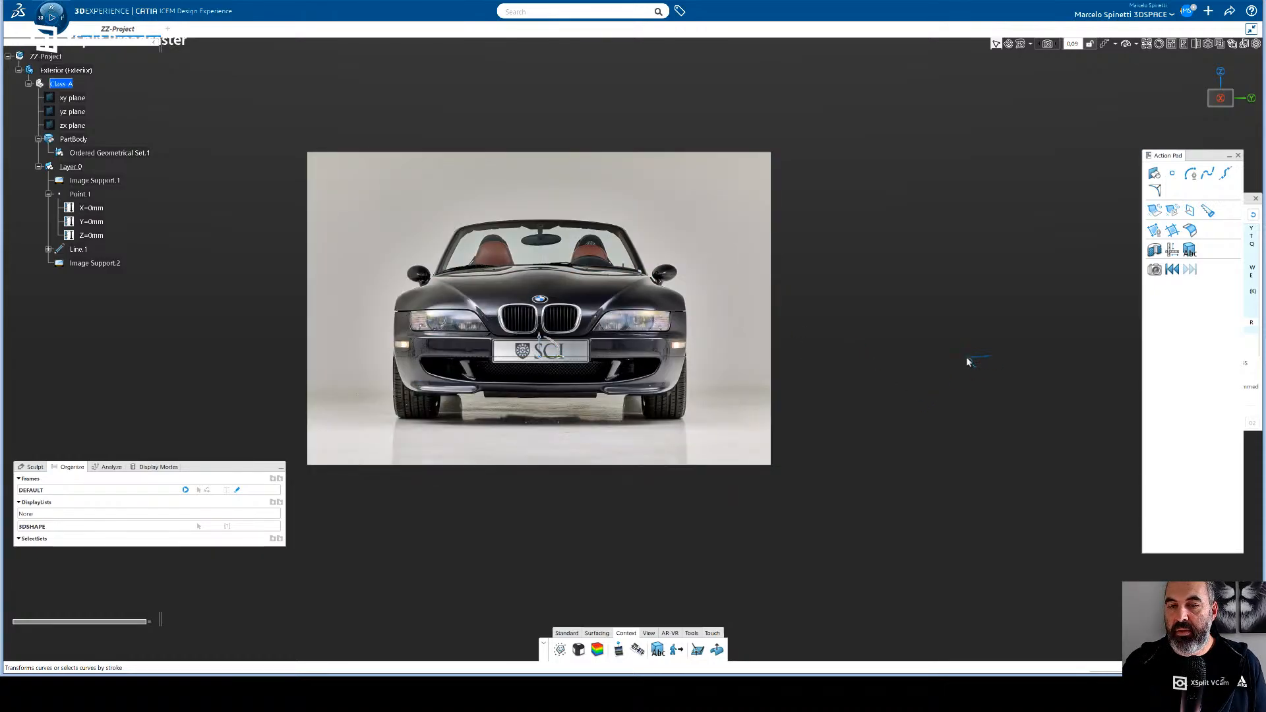
- Check how the front-view and side-view images sit relative to each other in perspective and from both sides
{"action": "middle_click_drag", "start_coordinate": [967, 358], "coordinate": [905, 360]}
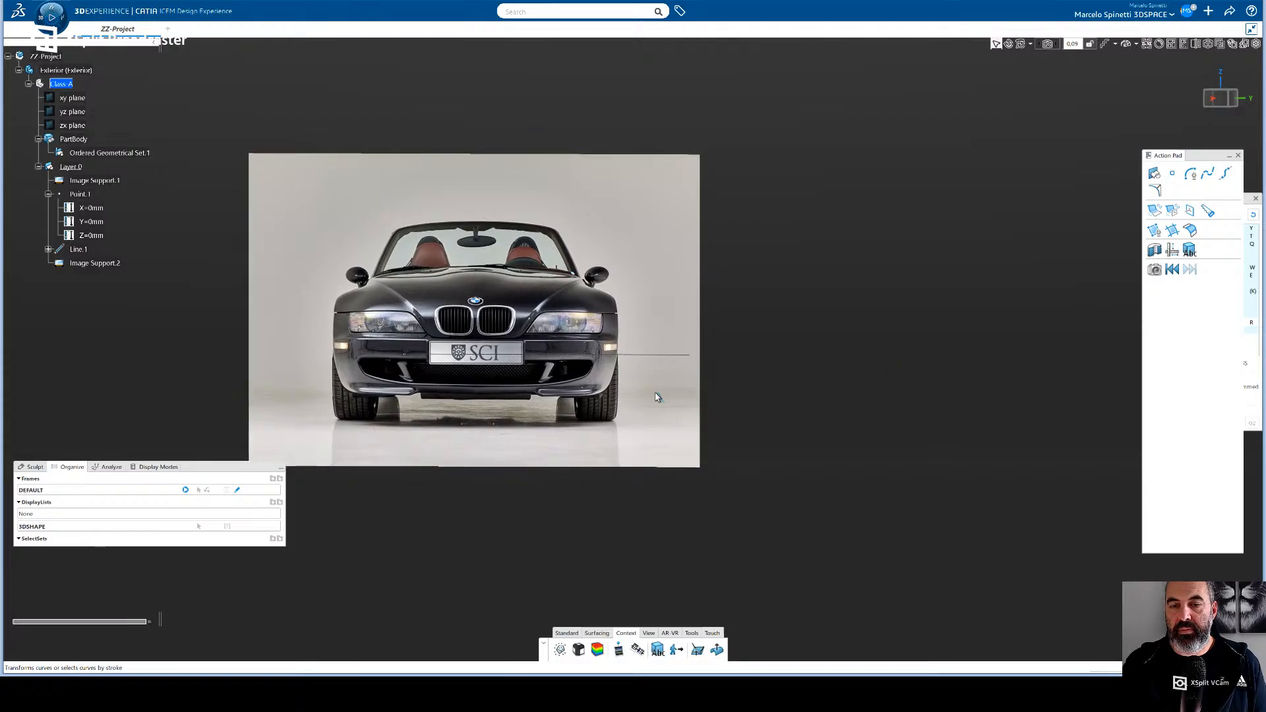
{"action": "middle_click_drag", "start_coordinate": [752, 342], "coordinate": [554, 340]}
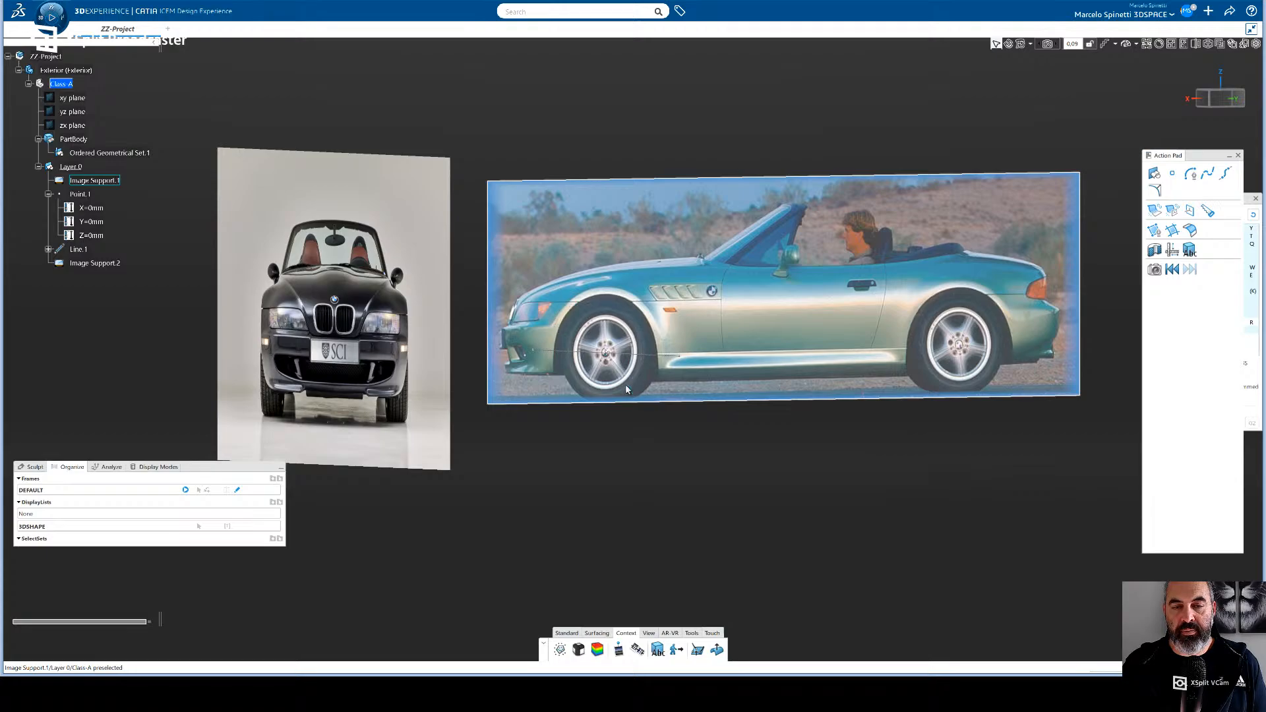
{"action": "middle_click_drag", "start_coordinate": [628, 390], "coordinate": [716, 329]}
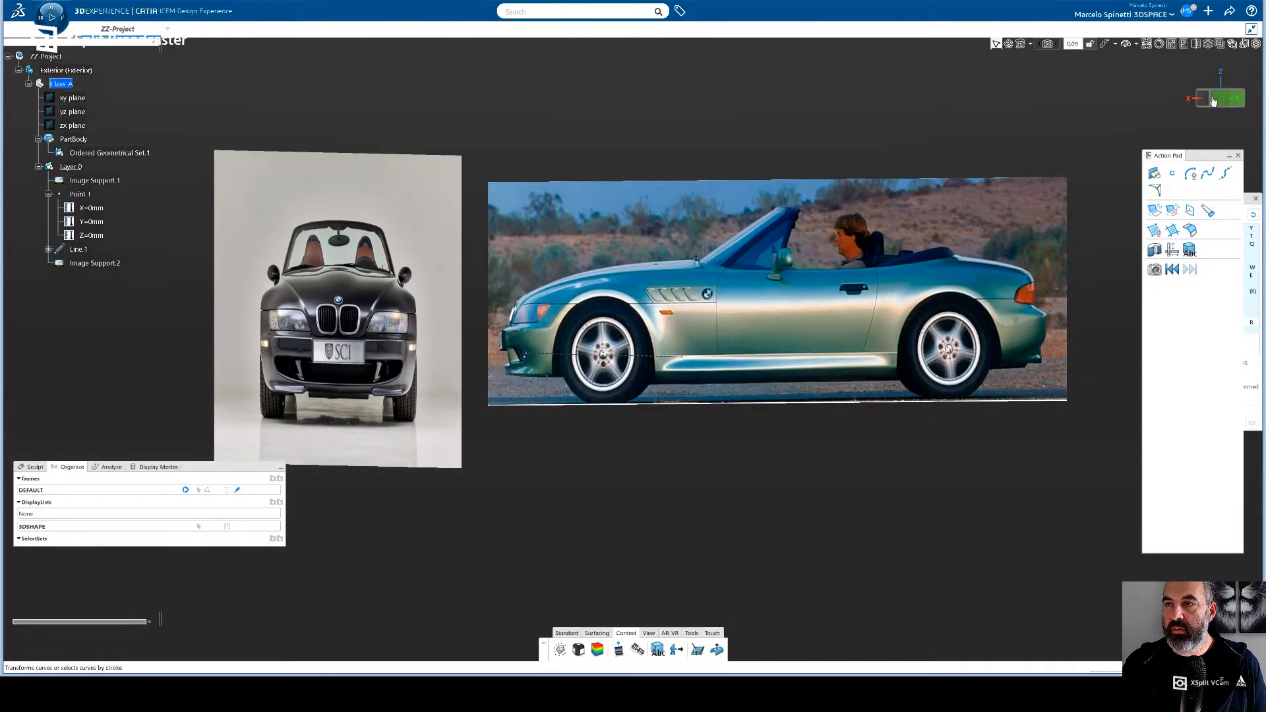
{"action": "left_click", "coordinate": [1211, 99]}
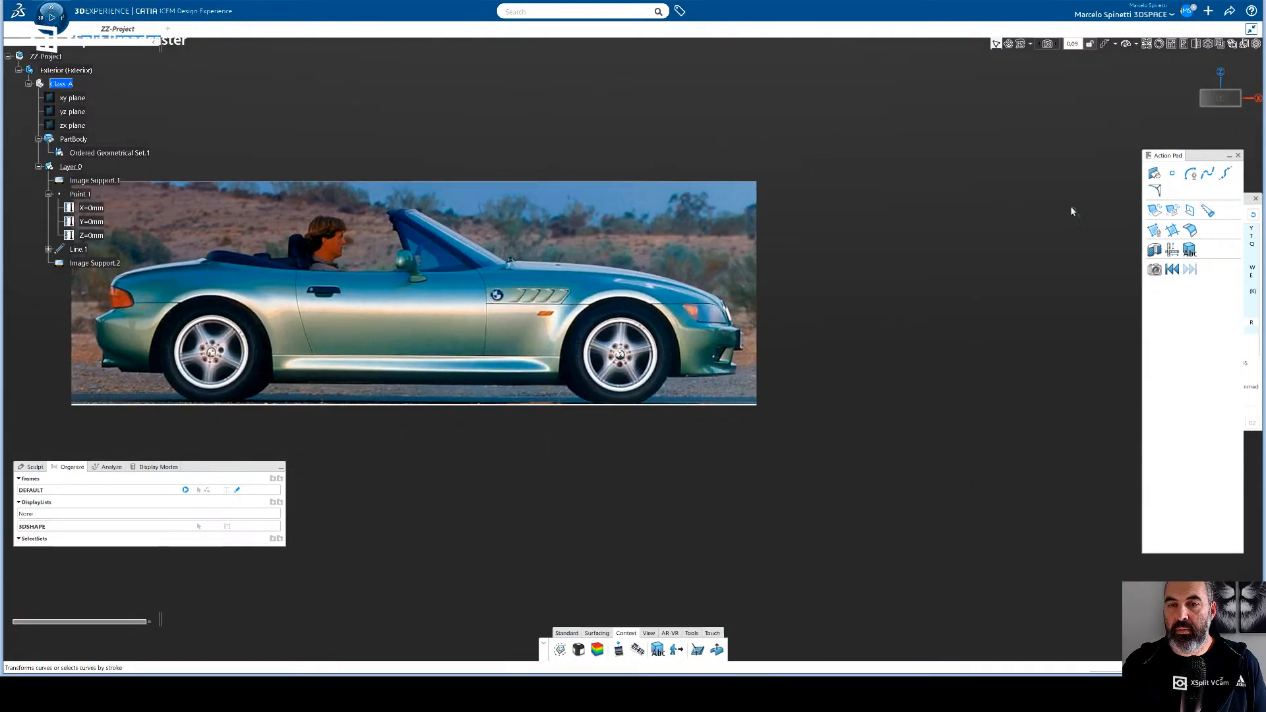
{"action": "left_click", "coordinate": [1220, 98]}
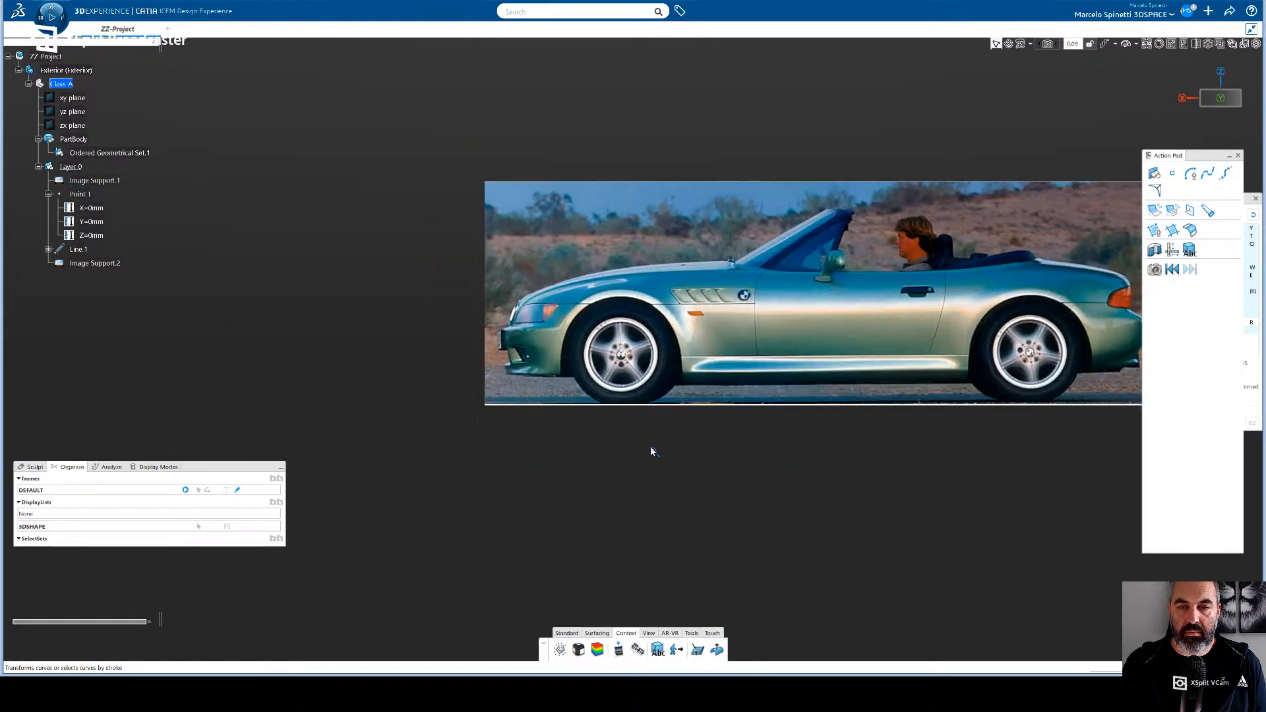
{"action": "left_click", "coordinate": [597, 633]}
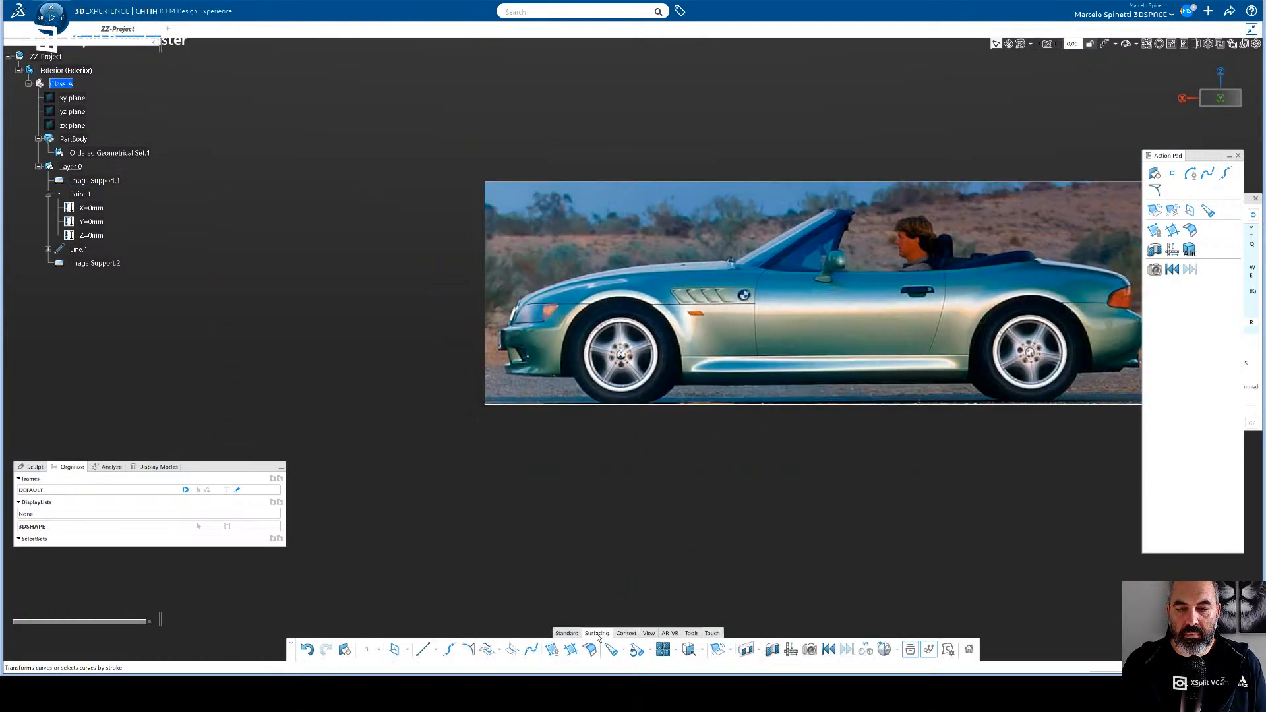
{"action": "left_click", "coordinate": [424, 652]}
{"action": "left_click", "coordinate": [484, 612]}
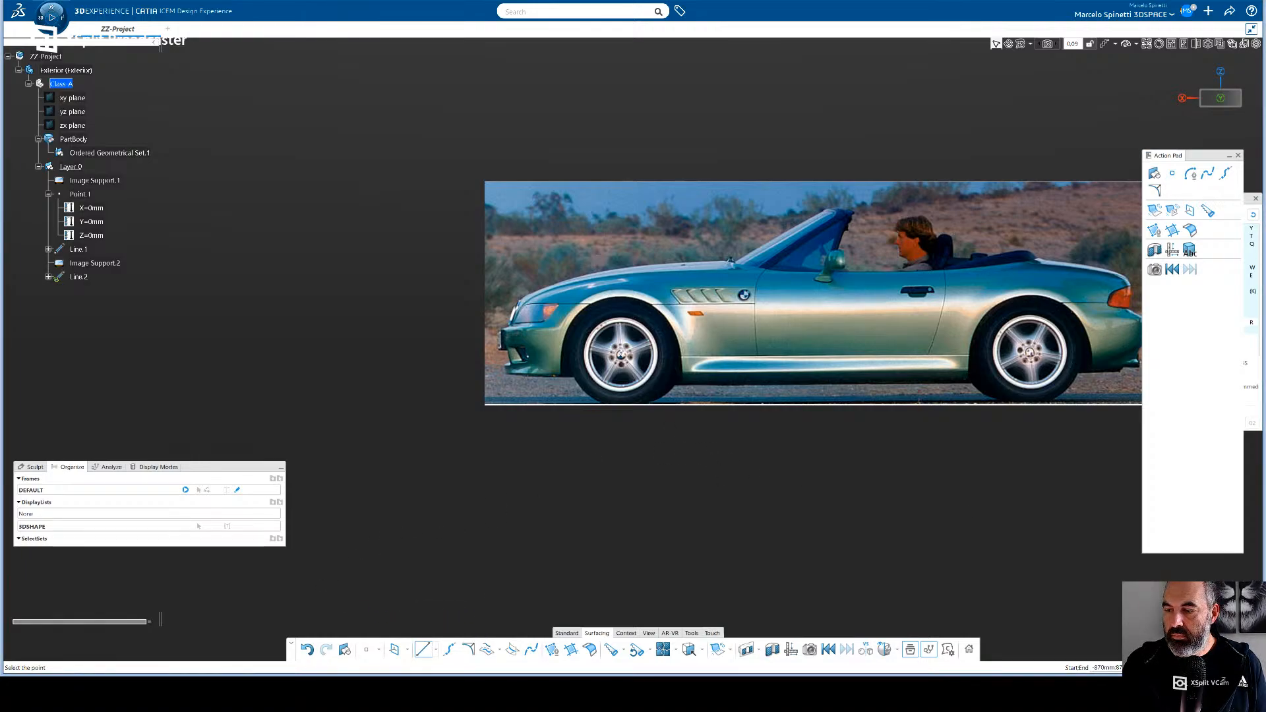
{"action": "key", "text": "Escape"}
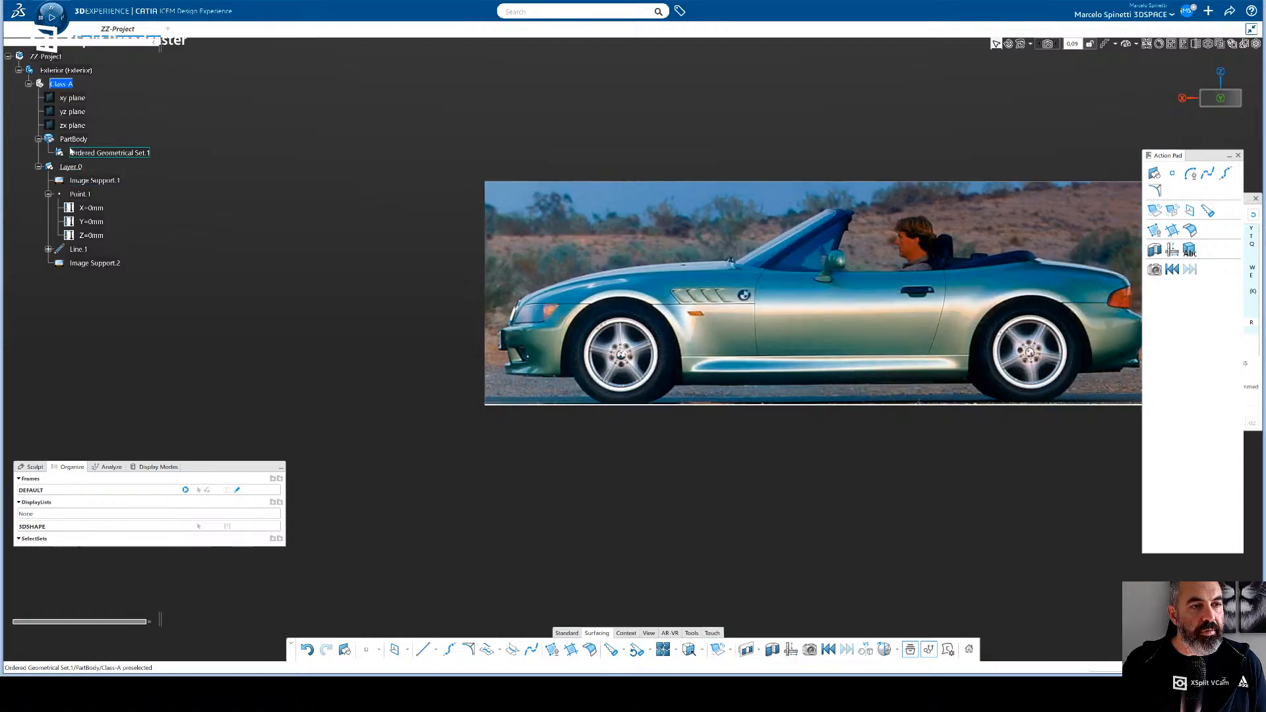
- Start modifying Line.1, then try shifting the side-view image's manipulator upward from the front wheel hub
{"action": "left_click", "coordinate": [79, 249]}
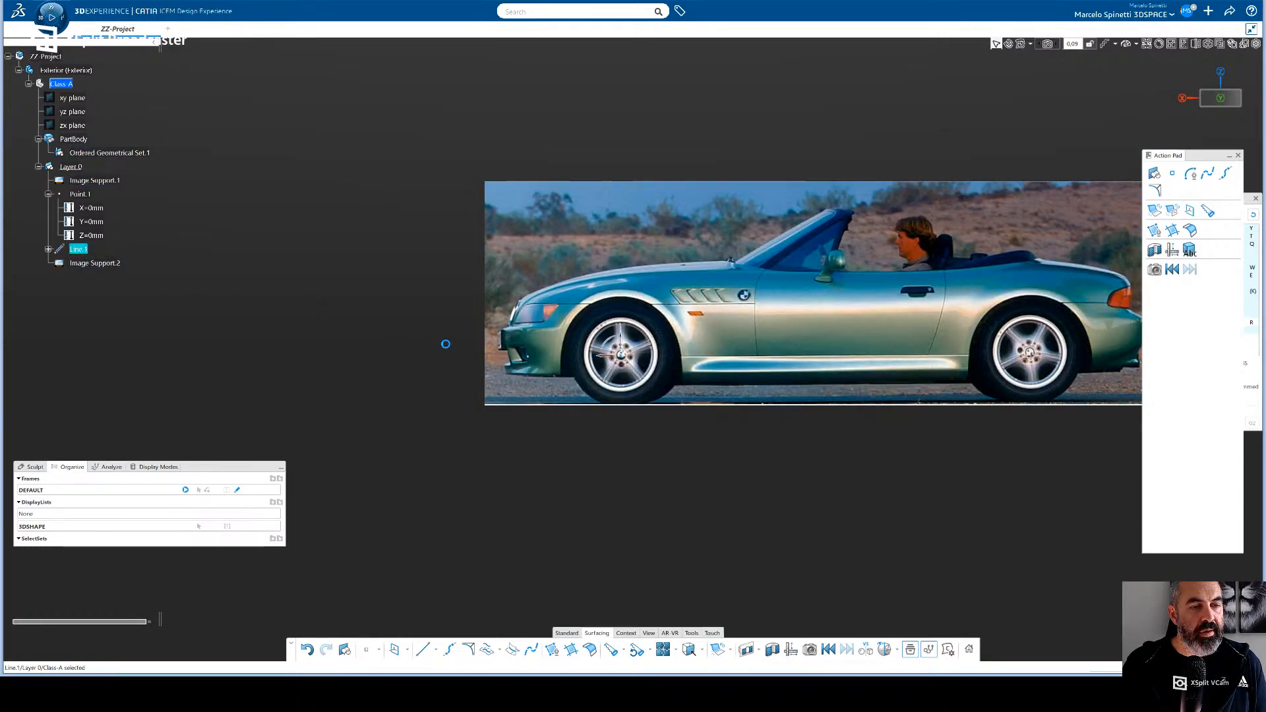
{"action": "left_click", "coordinate": [543, 414]}
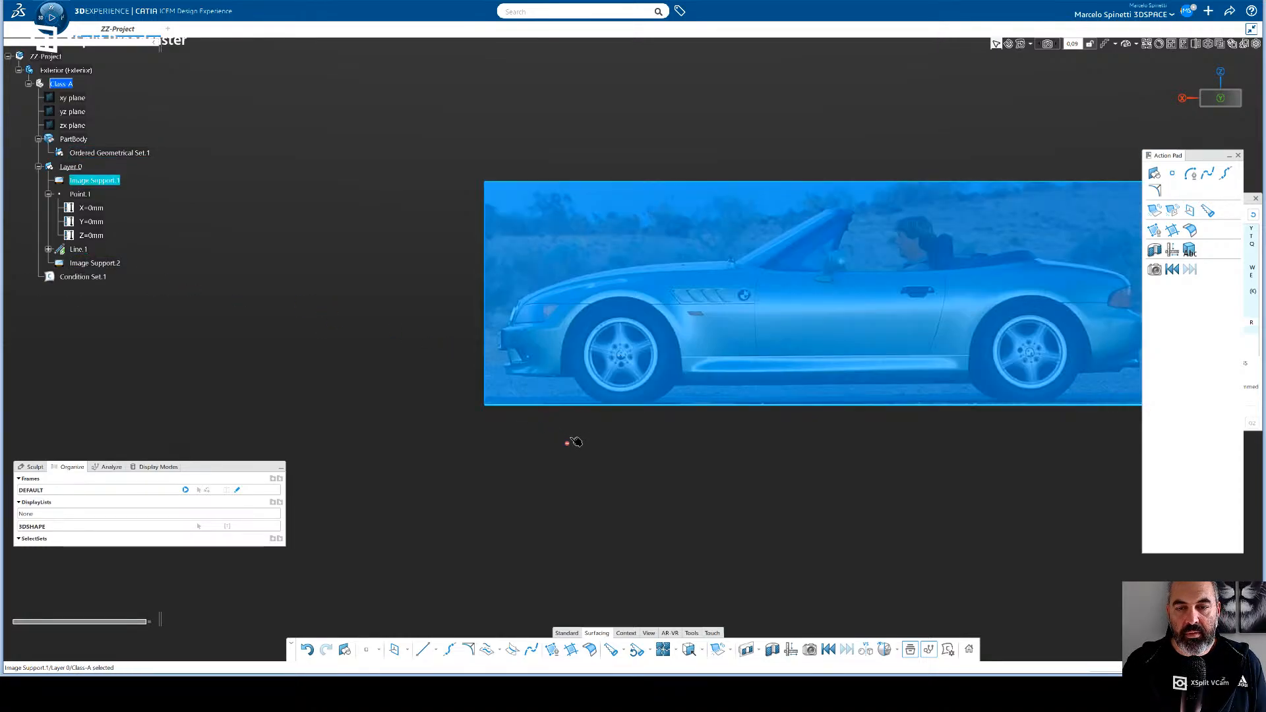
{"action": "mouse_move", "coordinate": [579, 438]}
{"action": "middle_mouse_down"}
{"action": "mouse_move", "coordinate": [631, 475]}
{"action": "mouse_move", "coordinate": [644, 462]}
{"action": "mouse_move", "coordinate": [591, 444]}
{"action": "middle_mouse_up"}
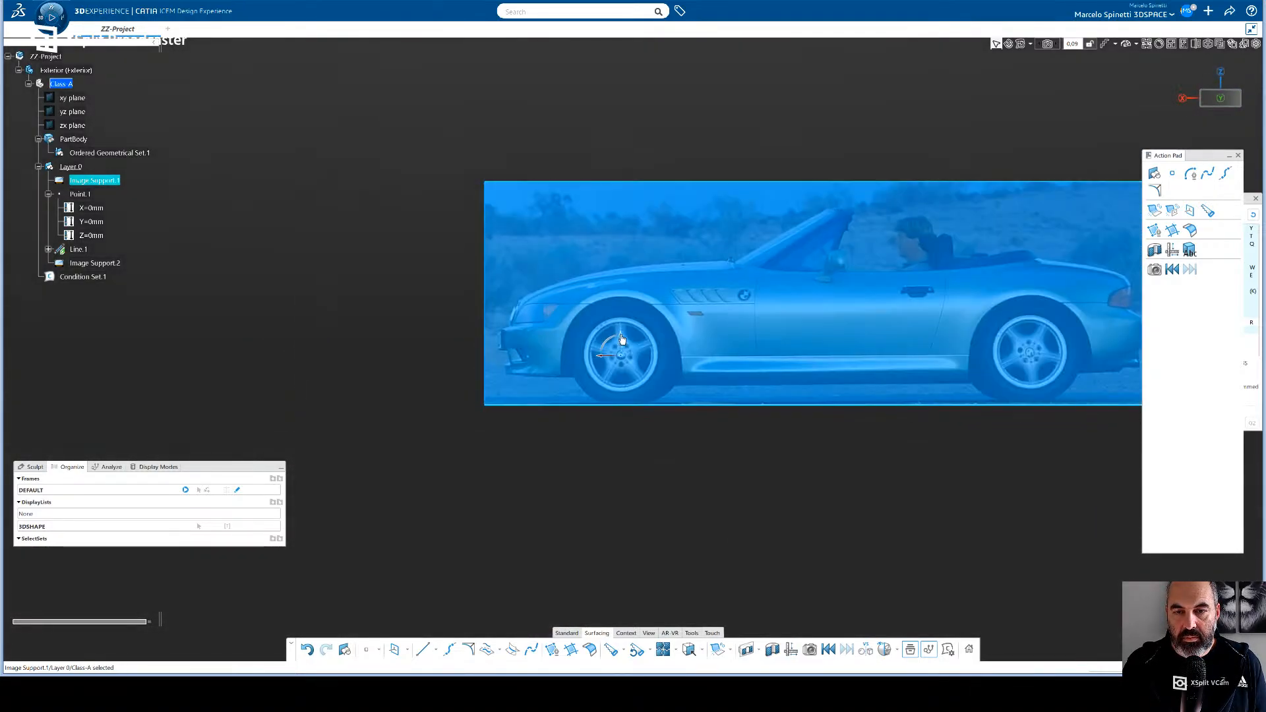
{"action": "left_click_drag", "start_coordinate": [621, 335], "coordinate": [621, 305]}
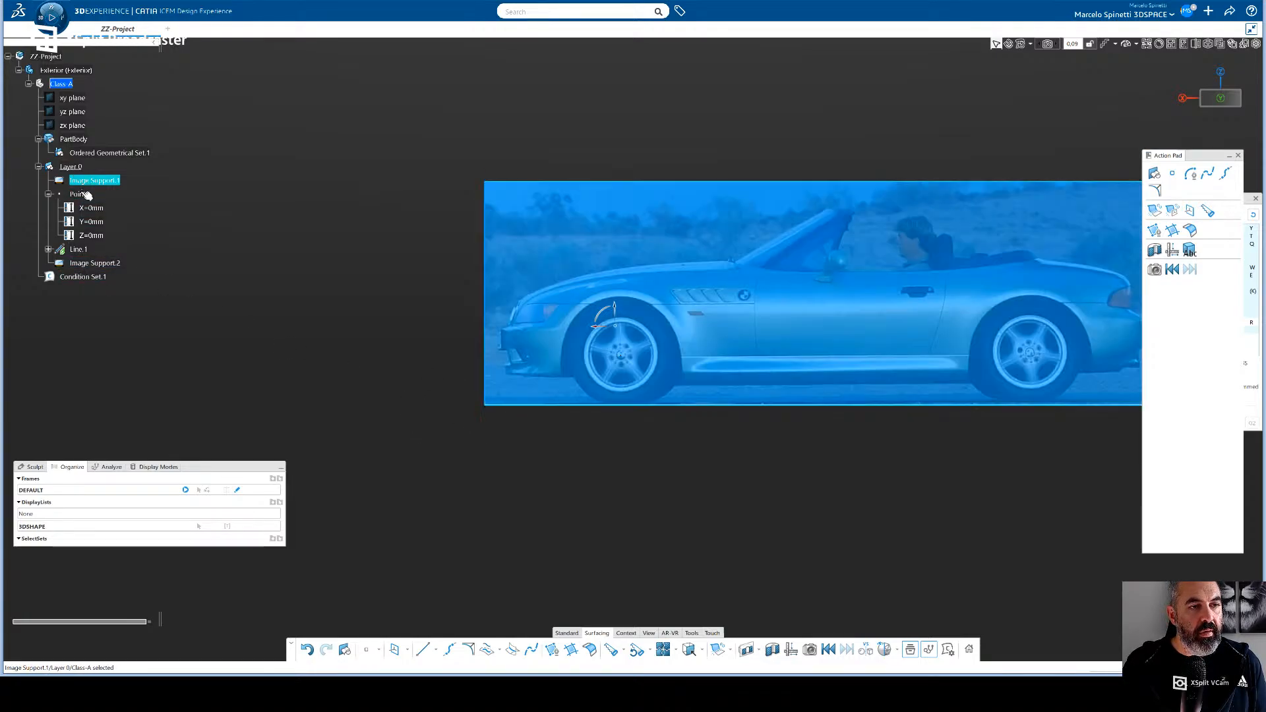
{"action": "left_click", "coordinate": [99, 154]}
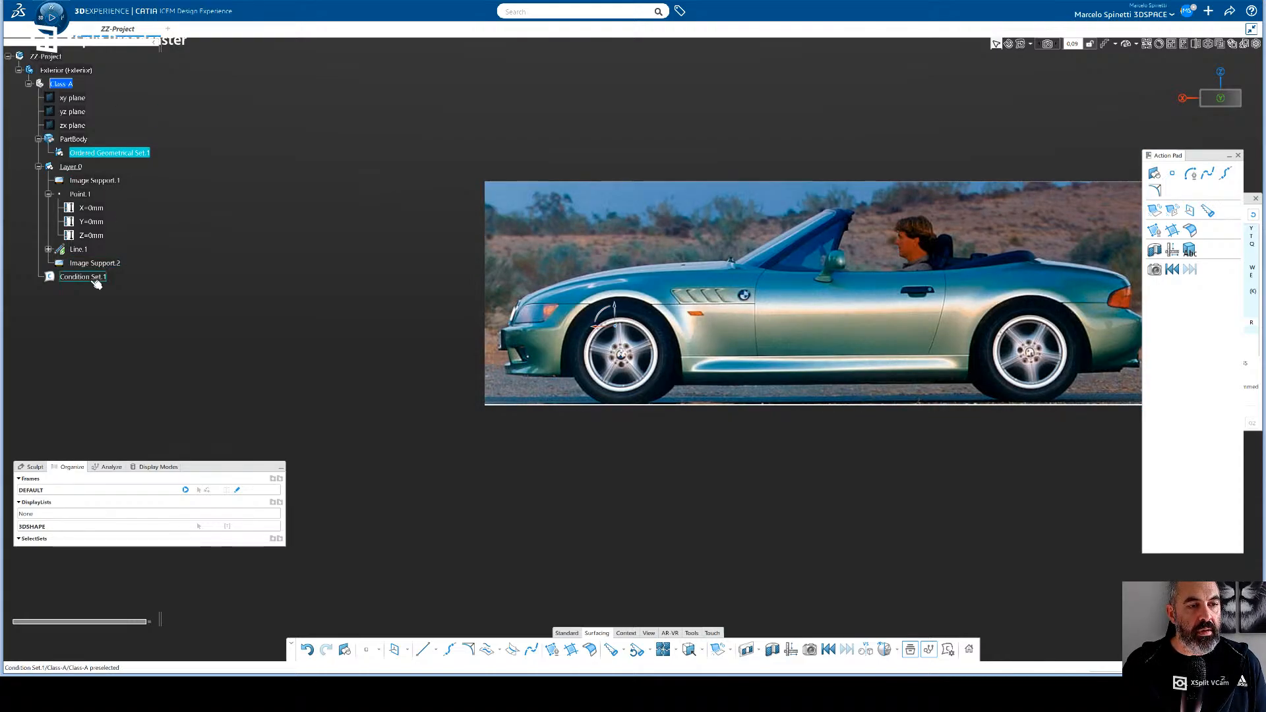
- Select Line.1 and switch the Sculpt transform and control displays off and back on
{"action": "left_click", "coordinate": [88, 250]}
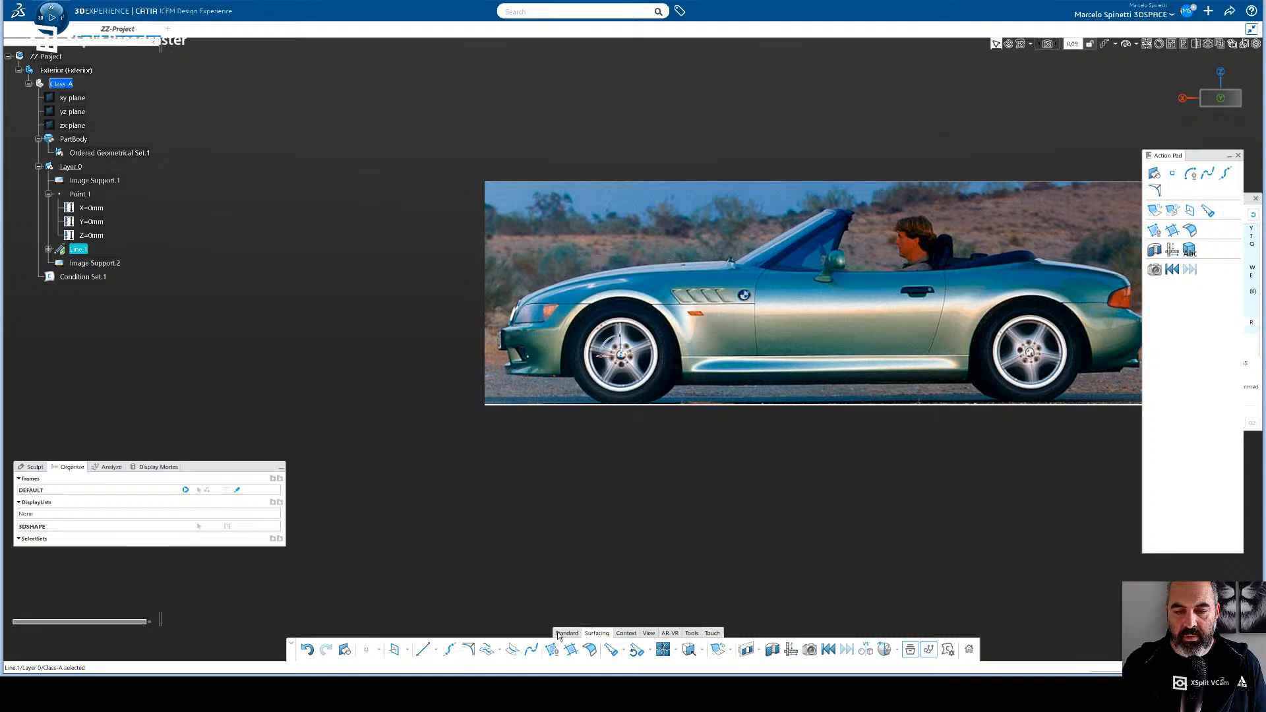
{"action": "left_click", "coordinate": [34, 467]}
{"action": "left_click", "coordinate": [34, 496]}
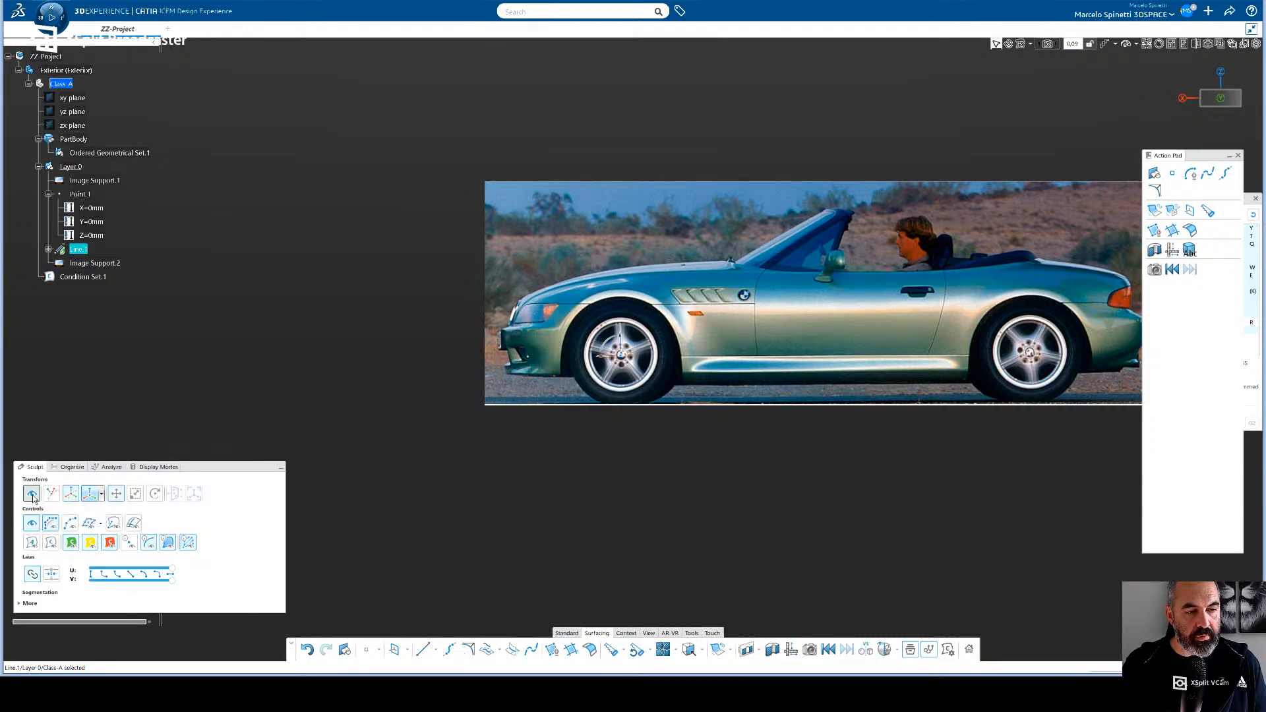
{"action": "left_click", "coordinate": [34, 496]}
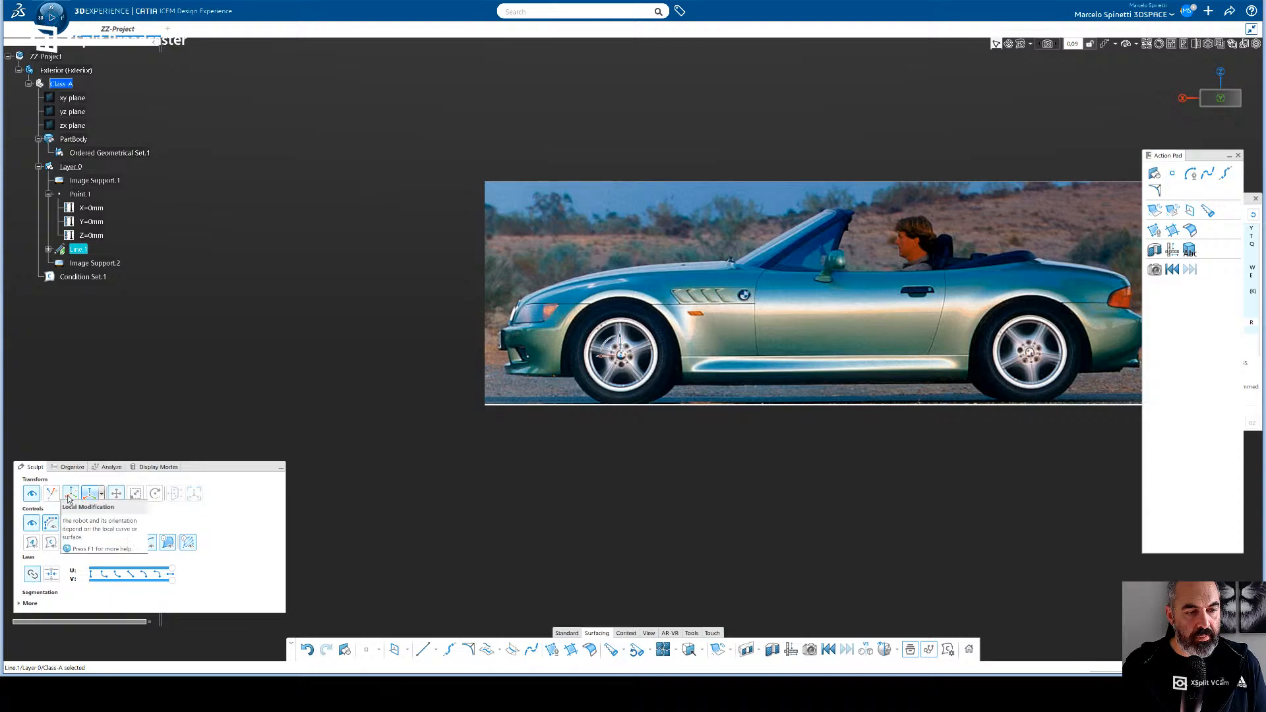
{"action": "left_click", "coordinate": [56, 524]}
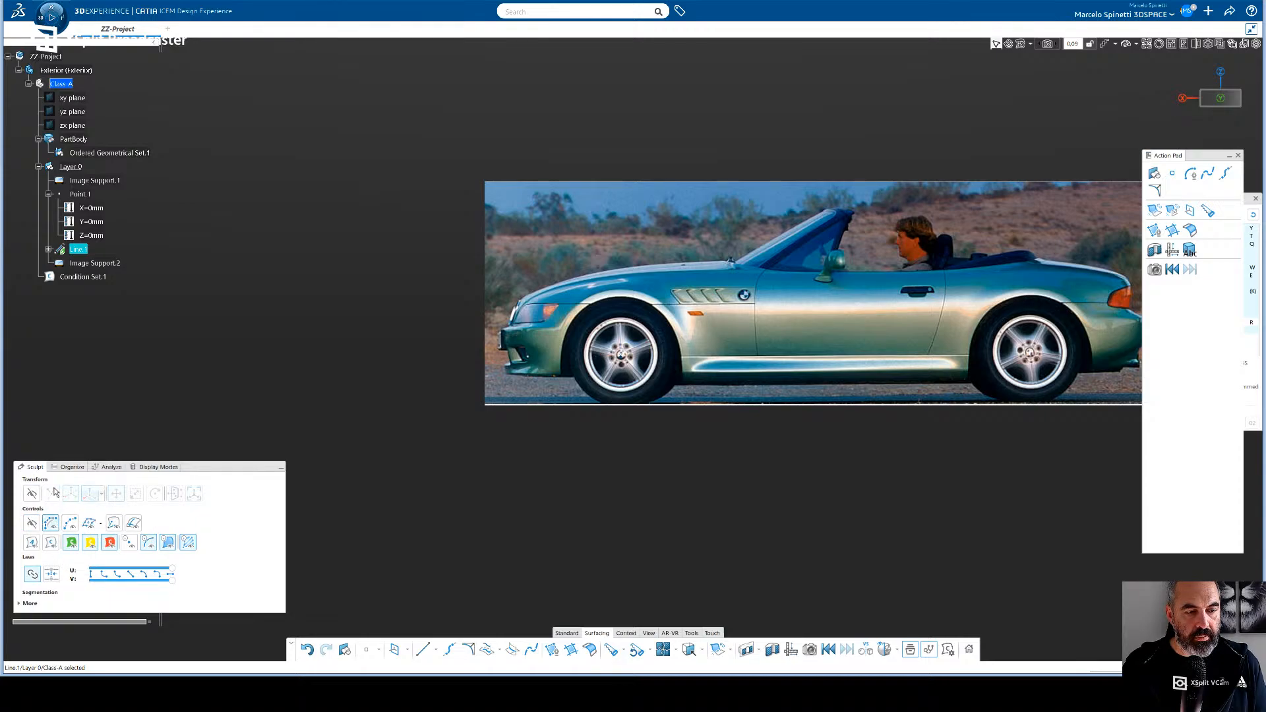
{"action": "left_click", "coordinate": [35, 524]}
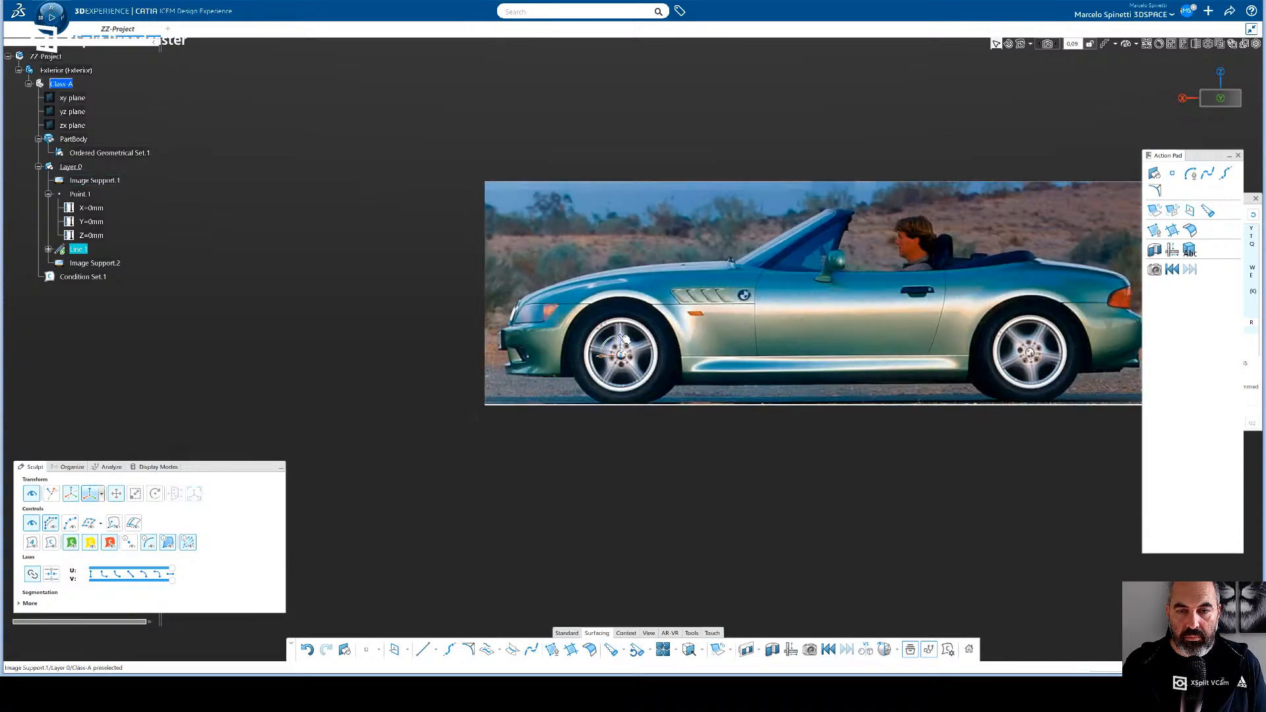
- Try moving the side-view image's manipulator away from the front wheel hub and undo the last move
{"action": "left_click", "coordinate": [630, 333]}
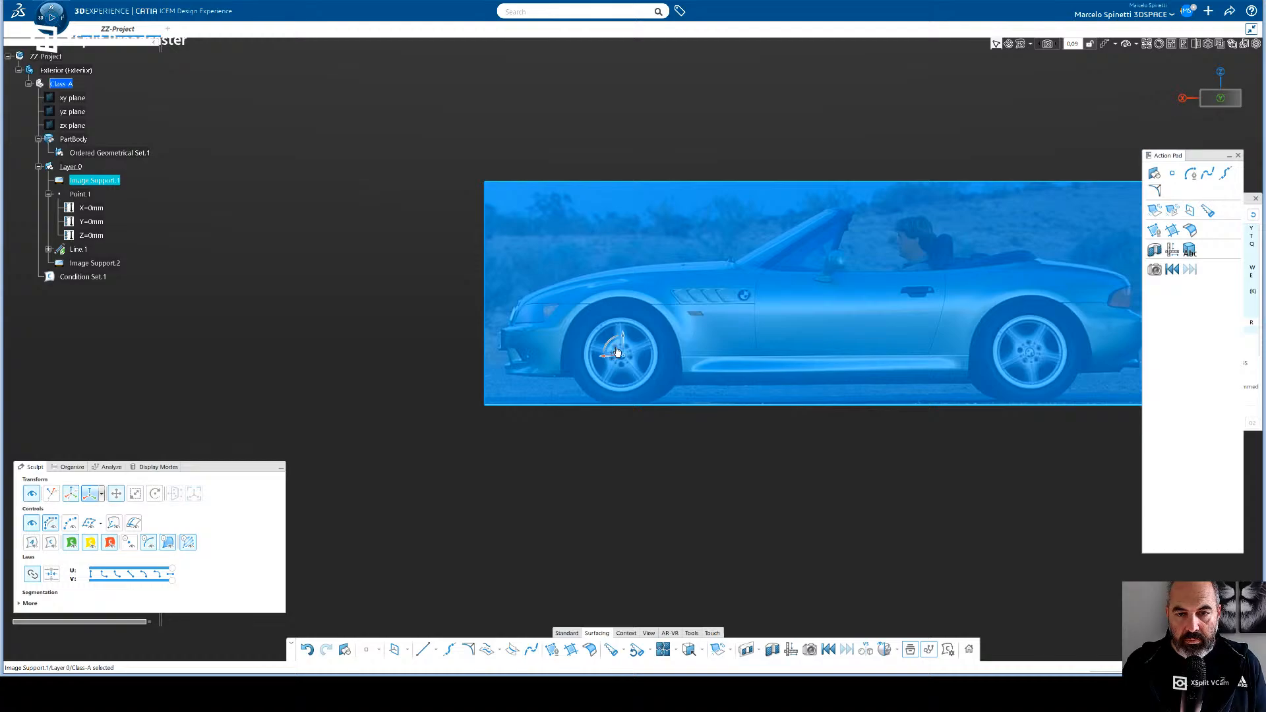
{"action": "left_click_drag", "start_coordinate": [617, 352], "coordinate": [575, 318]}
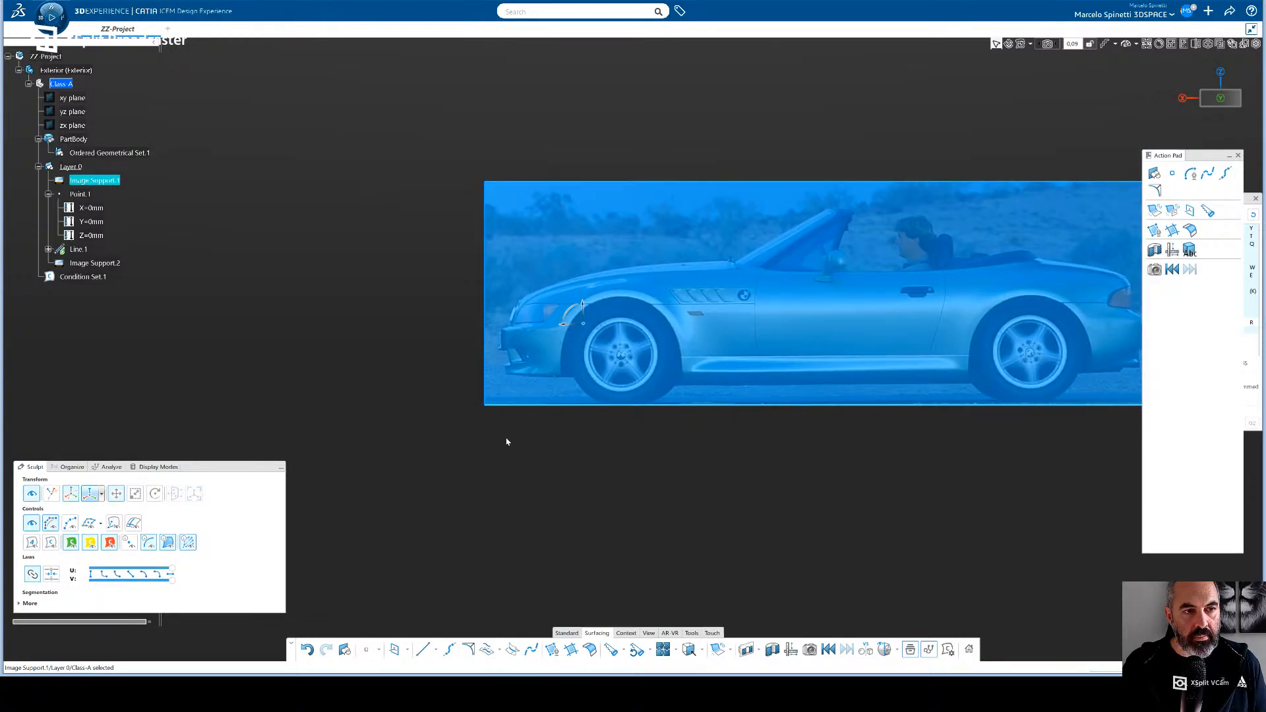
{"action": "middle_click_drag", "start_coordinate": [495, 435], "coordinate": [562, 456]}
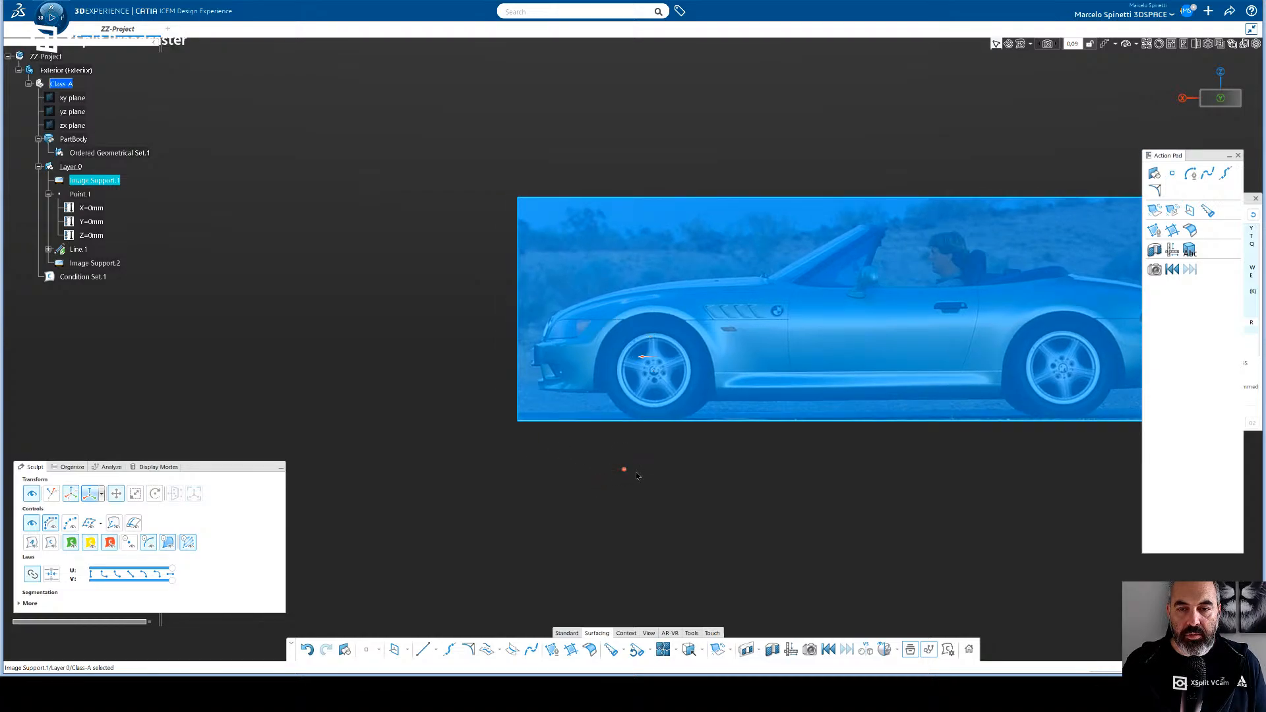
{"action": "middle_click_drag", "start_coordinate": [615, 454], "coordinate": [620, 461]}
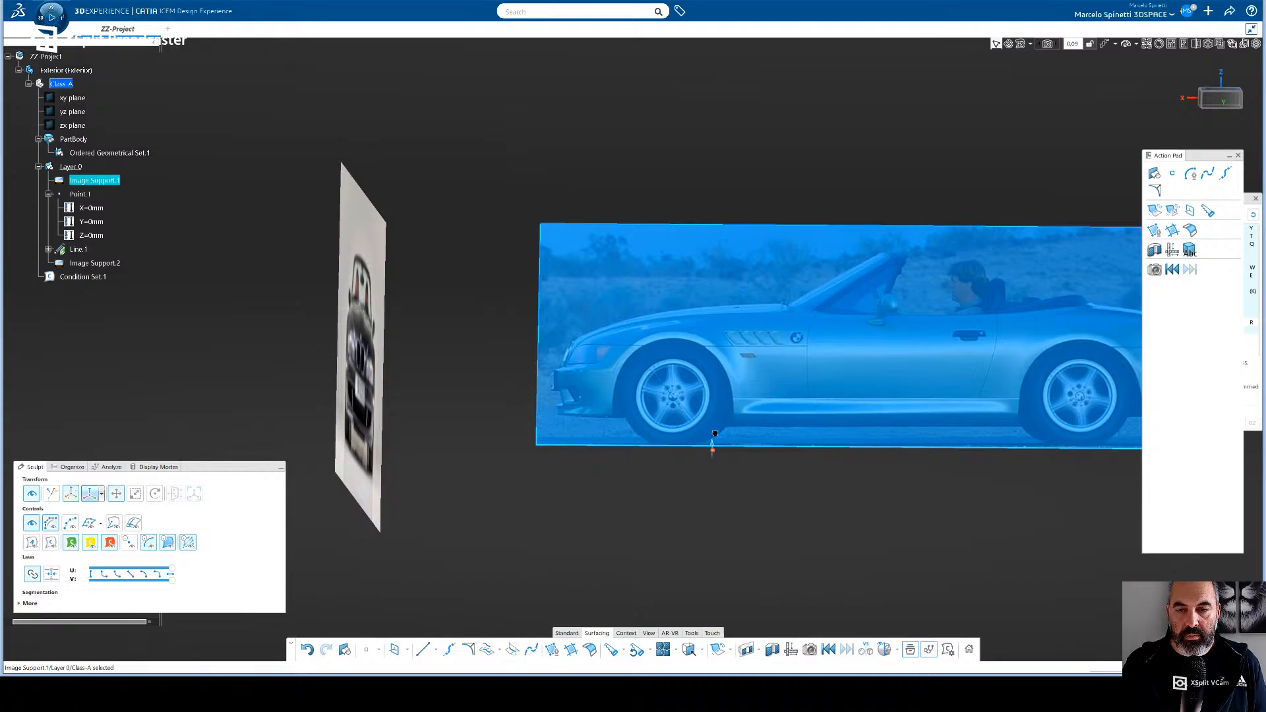
{"action": "left_click", "coordinate": [684, 413]}
{"action": "left_click_drag", "start_coordinate": [682, 414], "coordinate": [683, 383]}
{"action": "key", "text": "ctrl+z"}
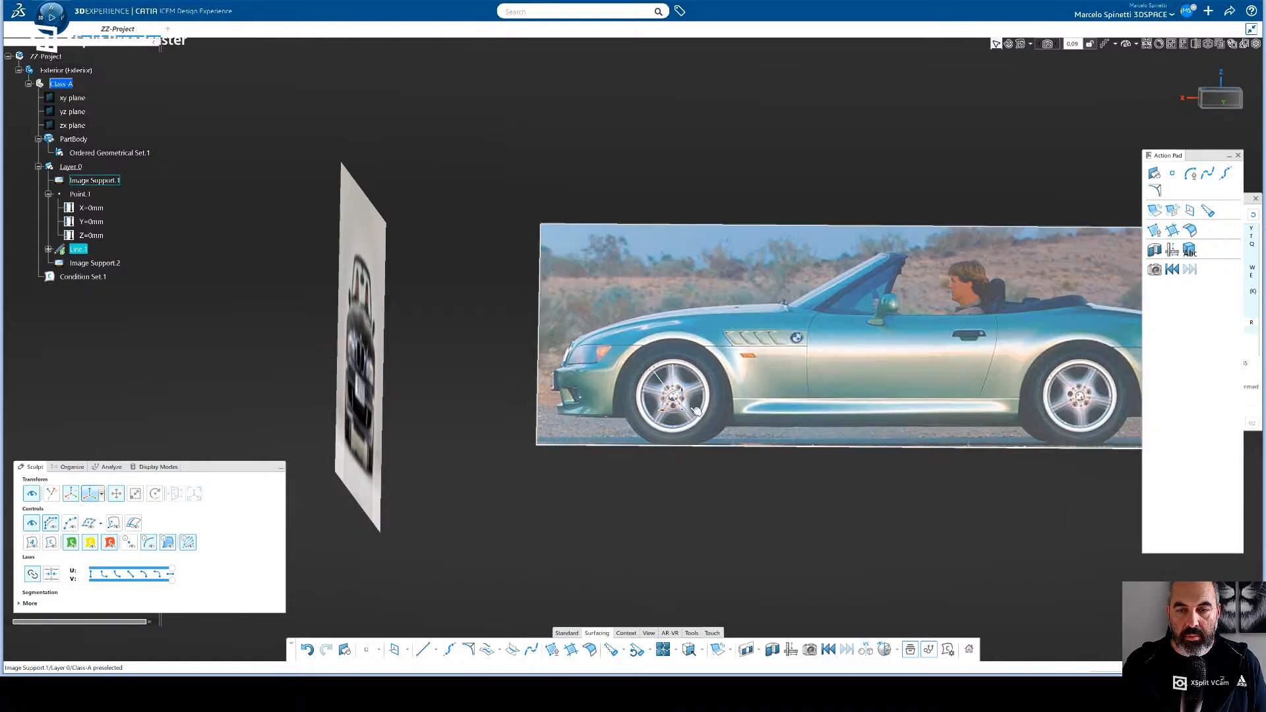
- Move Line.1's manipulator upward from the front wheel hub to just above the front wheel arch, adjusting it in side view
{"action": "left_click_drag", "start_coordinate": [684, 390], "coordinate": [690, 372]}
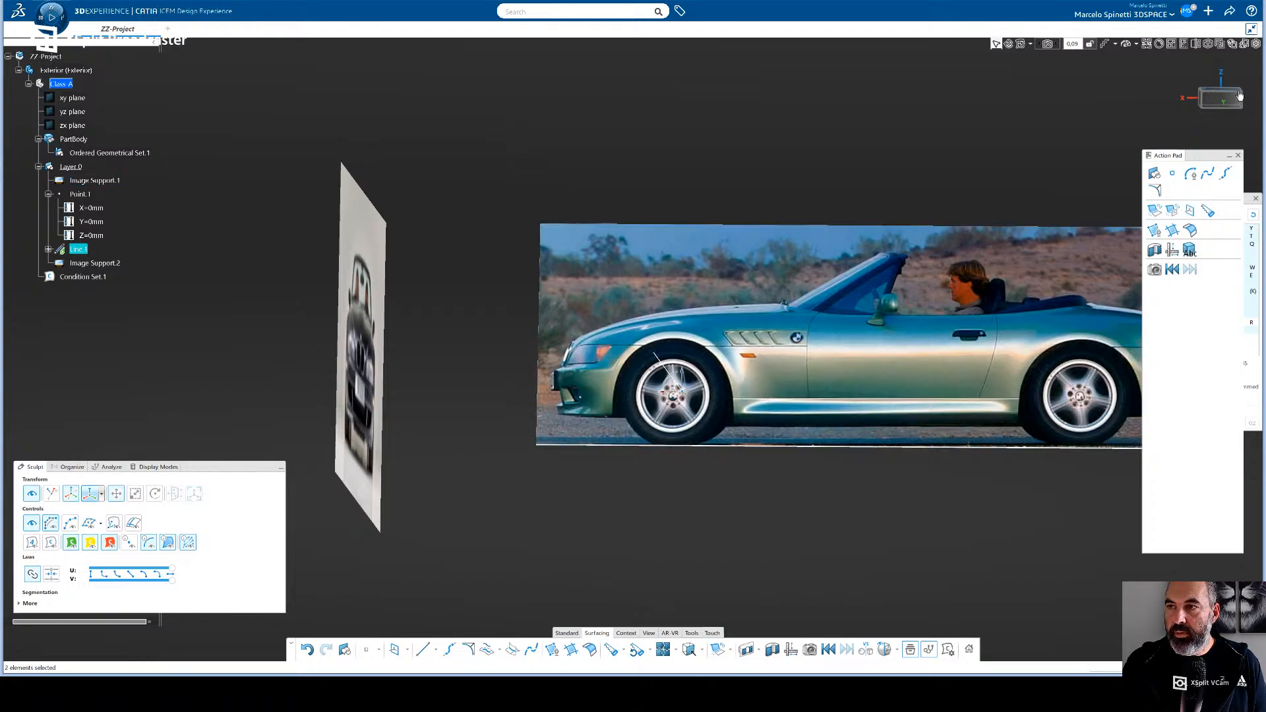
{"action": "left_click", "coordinate": [1235, 95]}
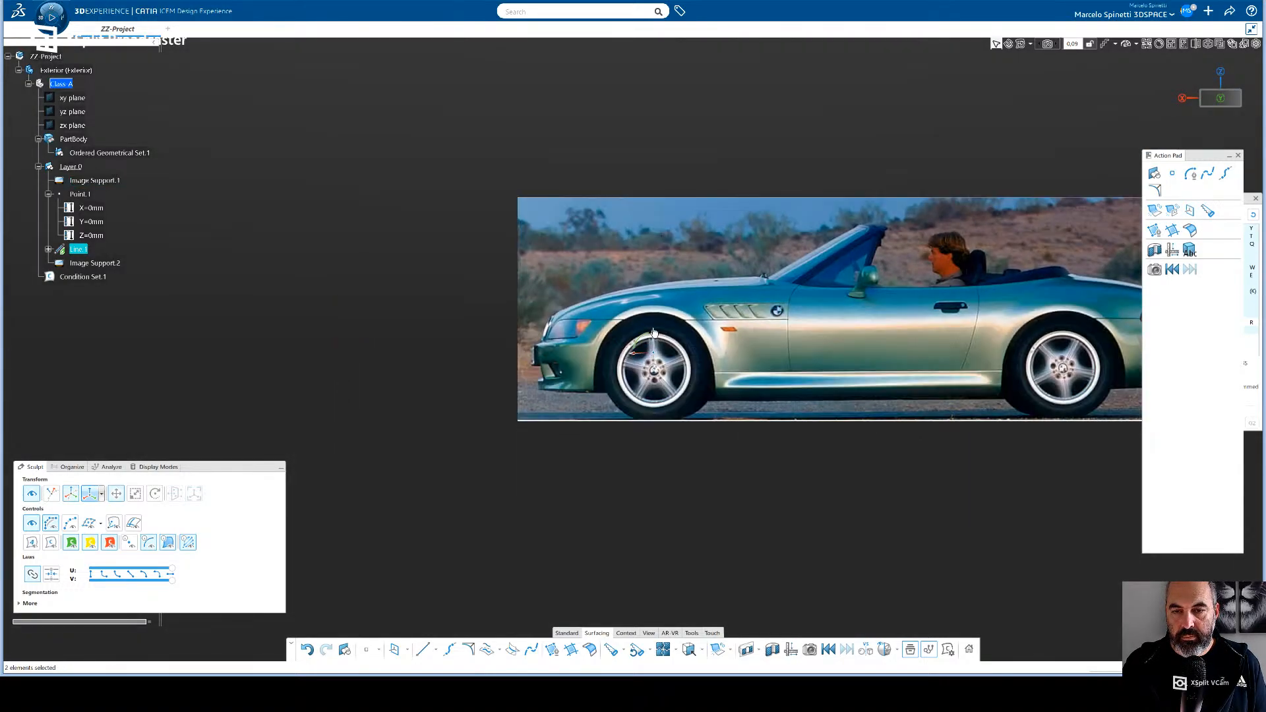
{"action": "left_click_drag", "start_coordinate": [654, 333], "coordinate": [642, 309]}
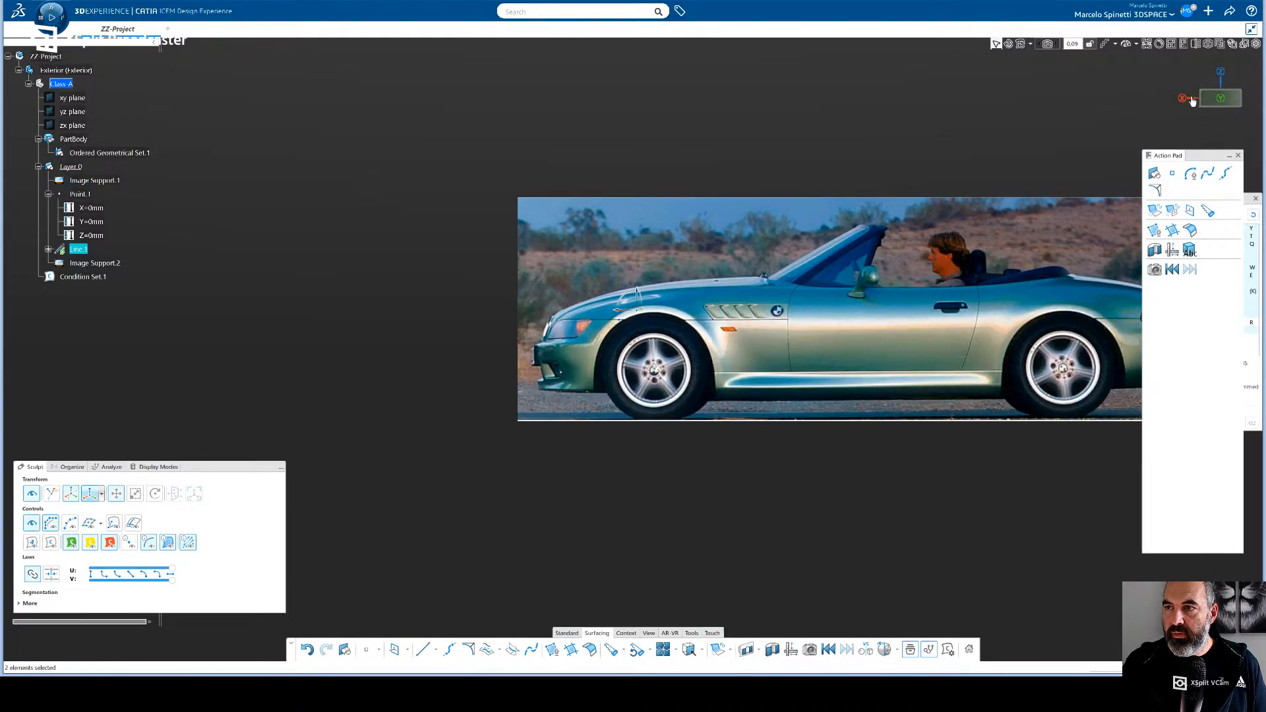
- Shift the front-view image sideways so the car's body sides line up with the ends of Line.1
{"action": "left_click", "coordinate": [1184, 98]}
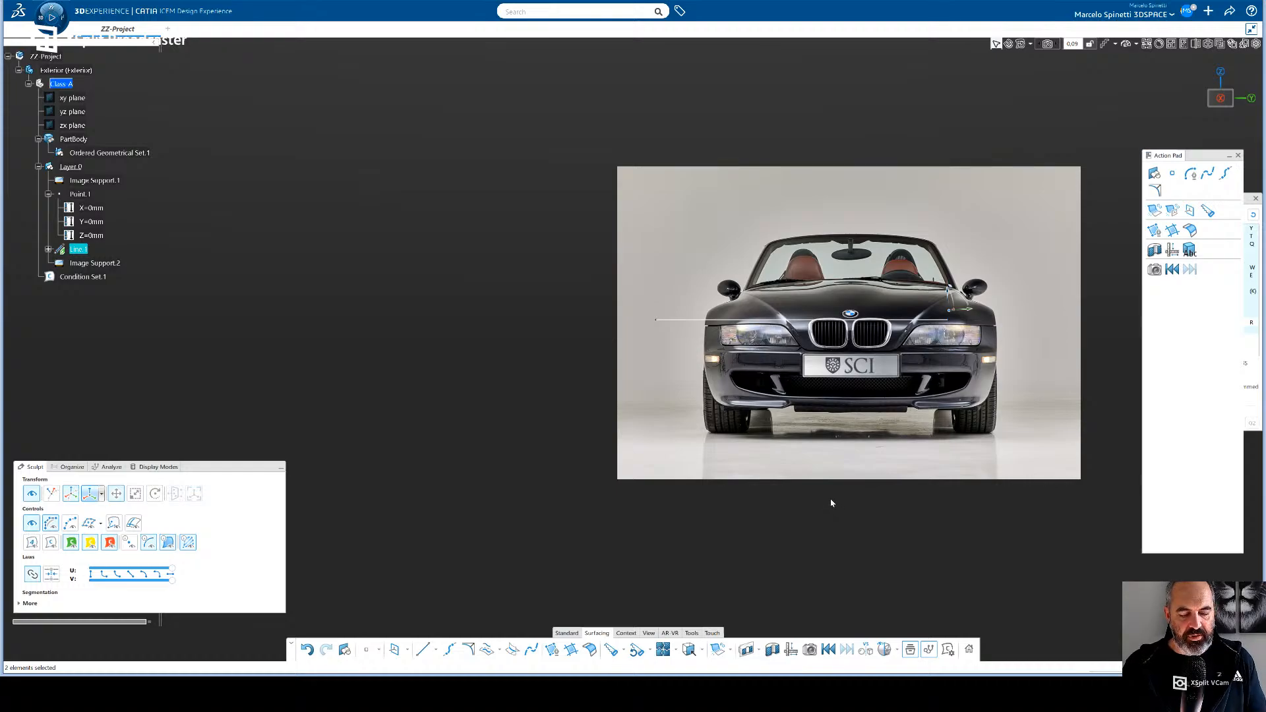
{"action": "left_click", "coordinate": [831, 503]}
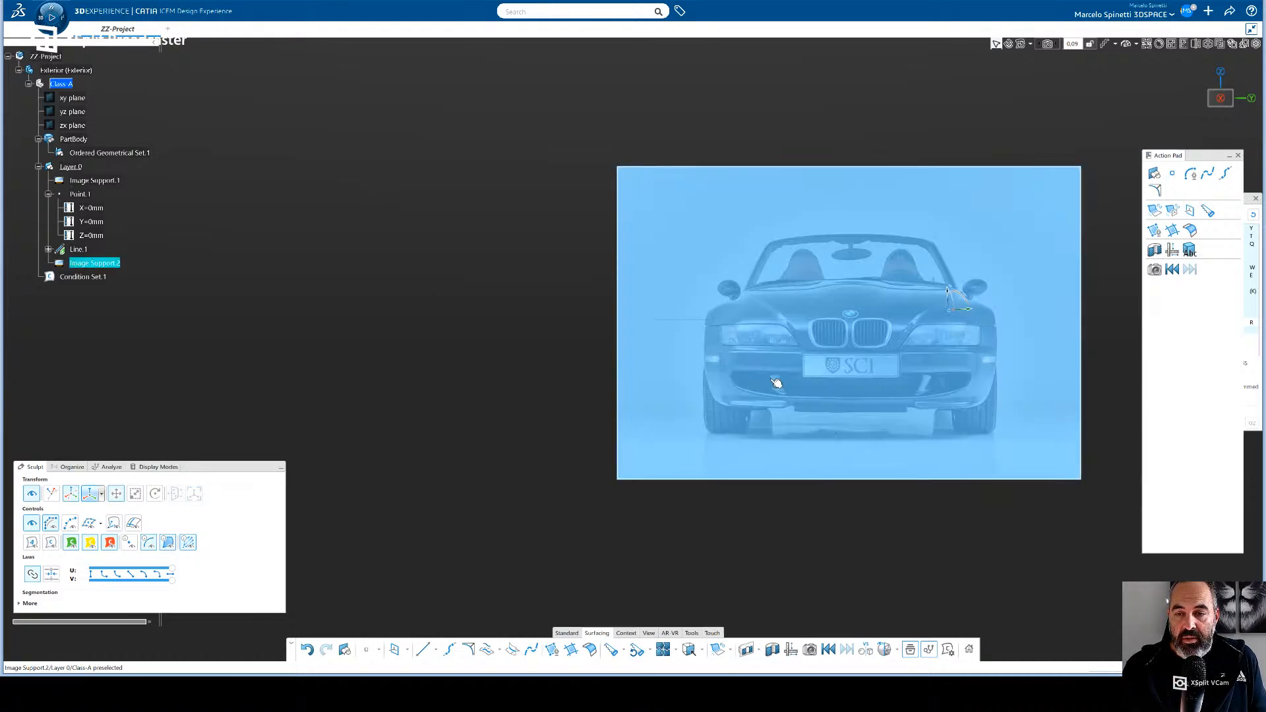
{"action": "left_click", "coordinate": [777, 382]}
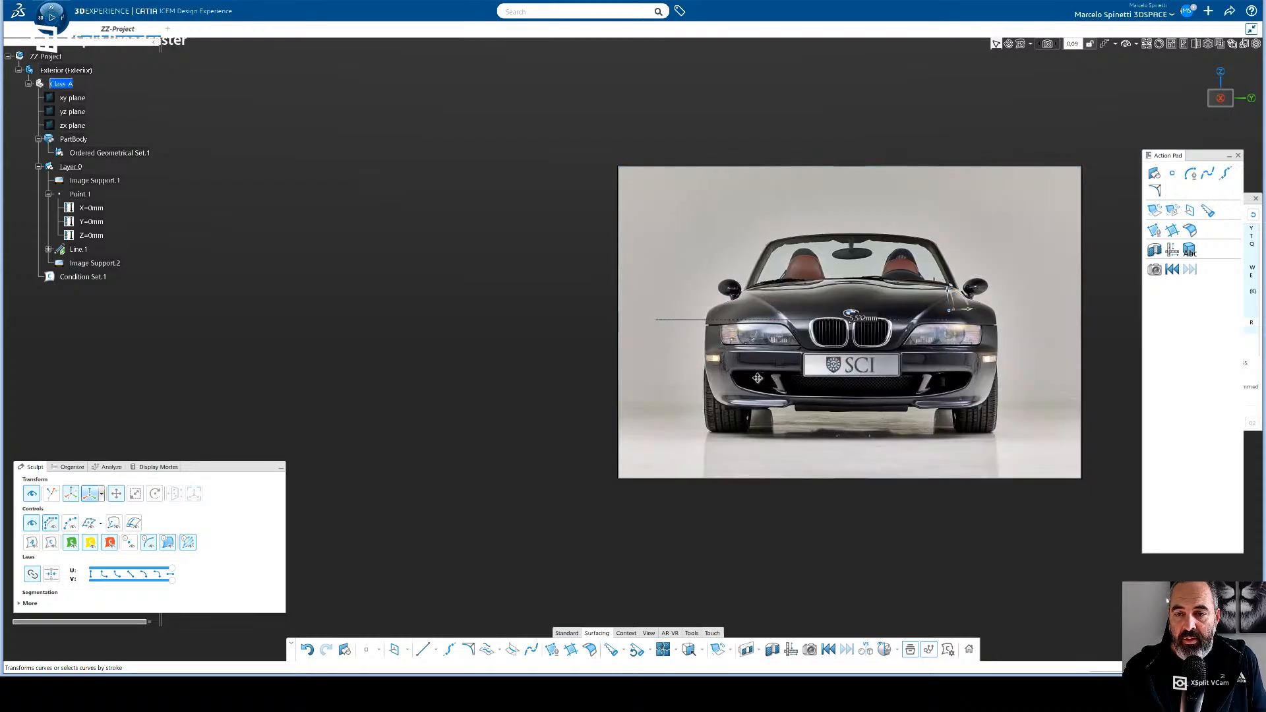
{"action": "left_click_drag", "start_coordinate": [769, 379], "coordinate": [720, 373]}
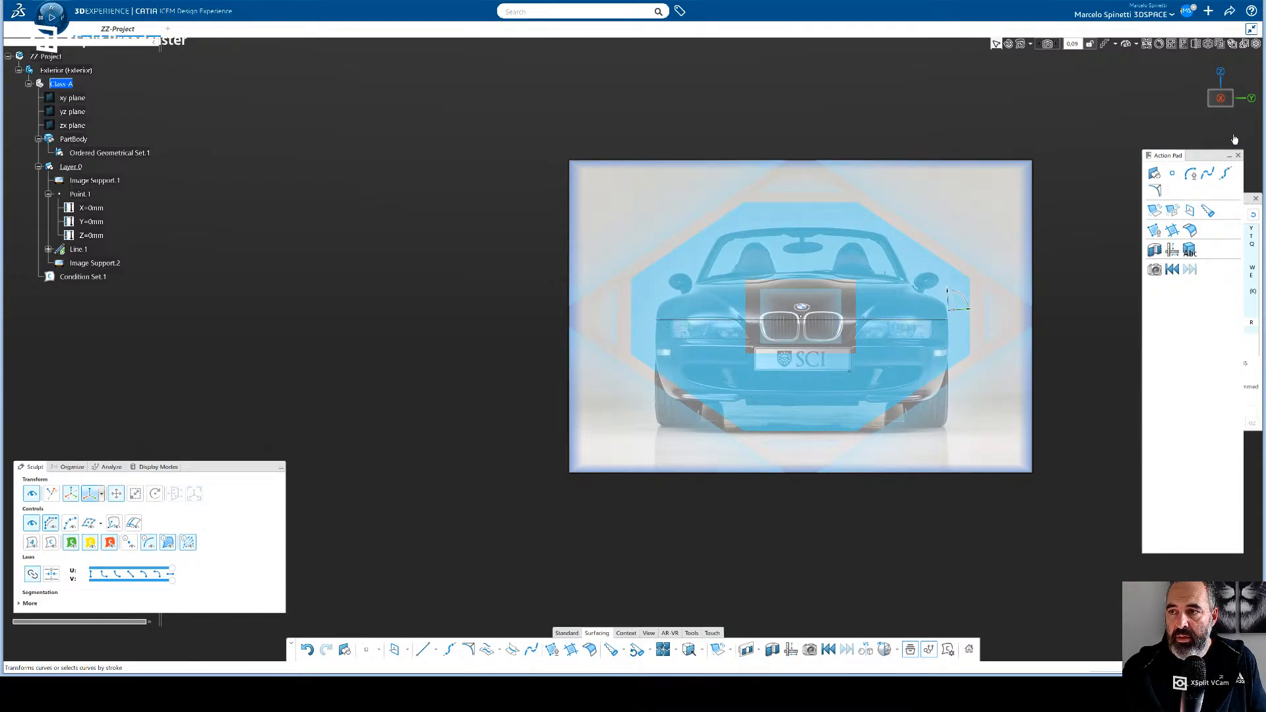
- Check the front-view image's placement against the side-view image from the side, the front and in perspective
{"action": "left_click", "coordinate": [1248, 107]}
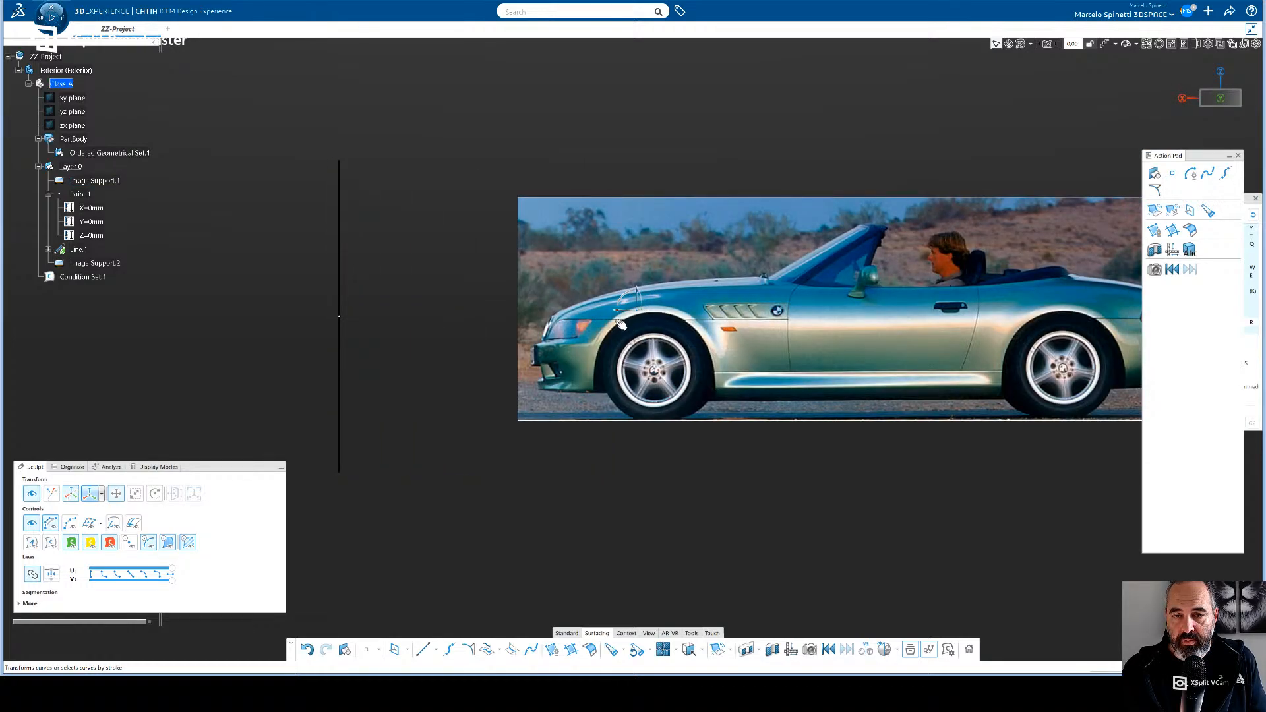
{"action": "left_click", "coordinate": [1184, 97]}
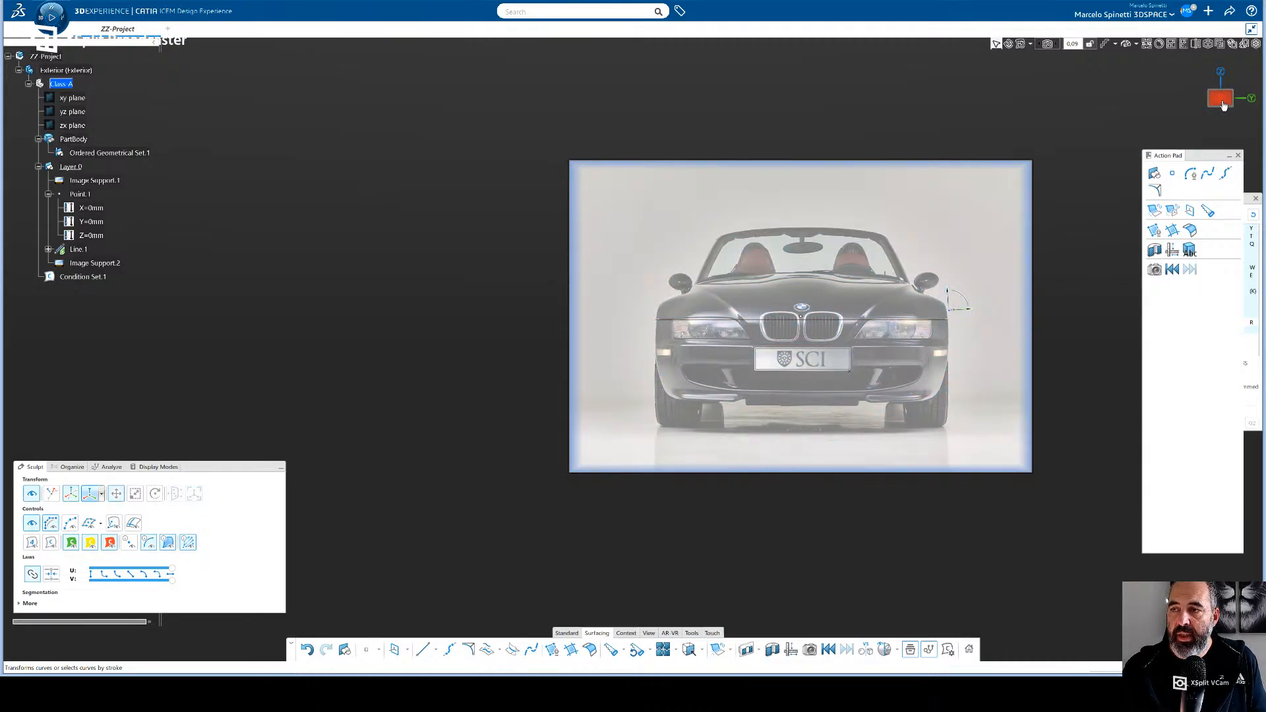
{"action": "left_click", "coordinate": [1222, 102]}
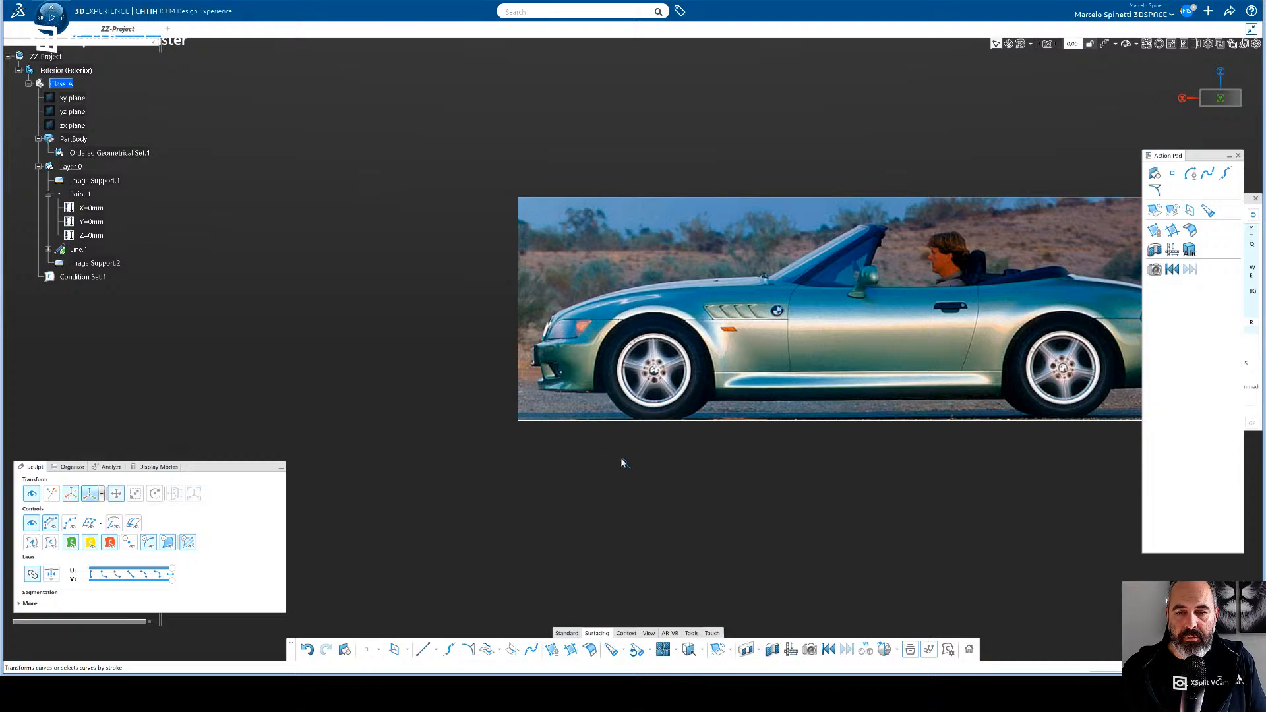
{"action": "middle_click_drag", "start_coordinate": [611, 459], "coordinate": [686, 475]}
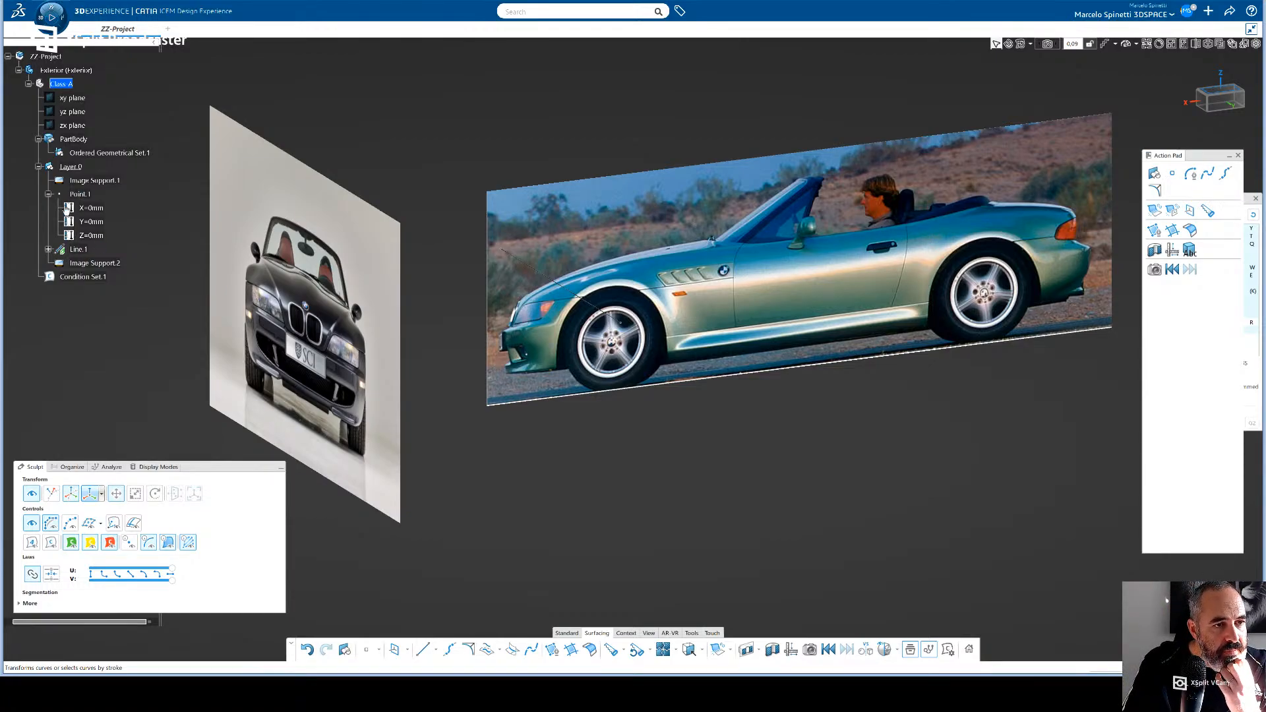
- Collapse Point.1 in the tree and change Line.1's colour to green in its properties
{"action": "left_click", "coordinate": [48, 194]}
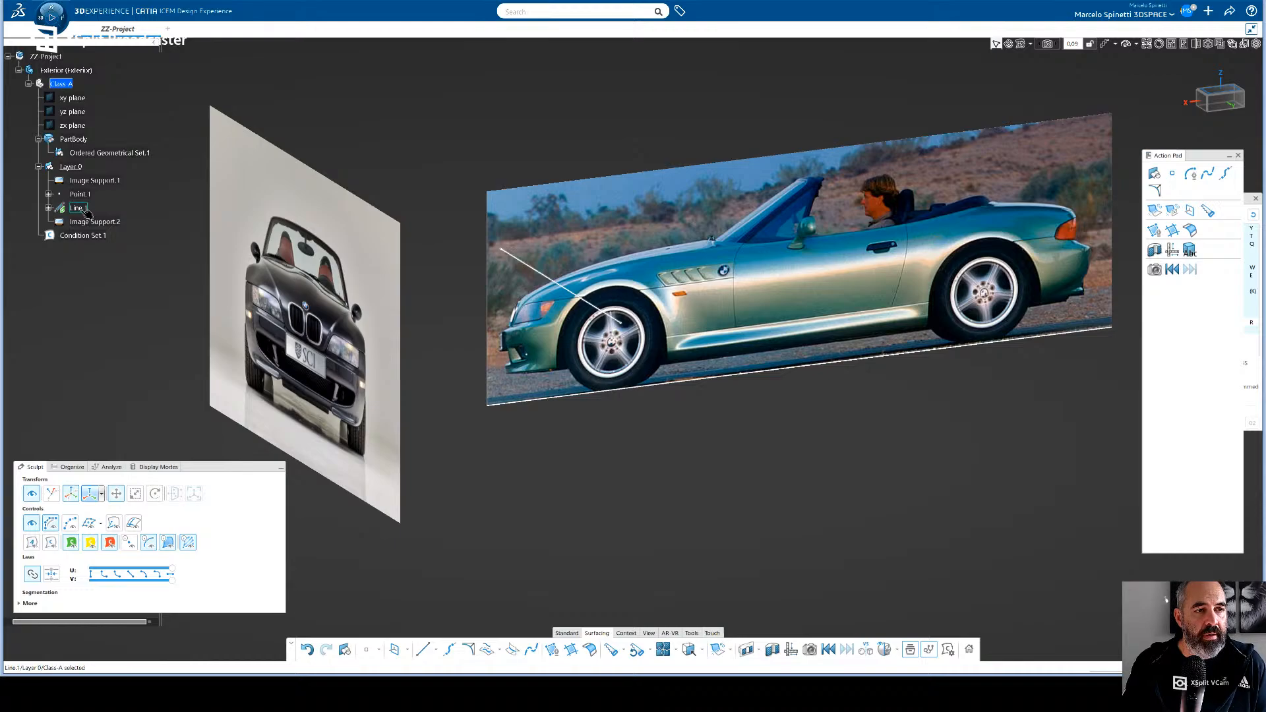
{"action": "left_click", "coordinate": [78, 209]}
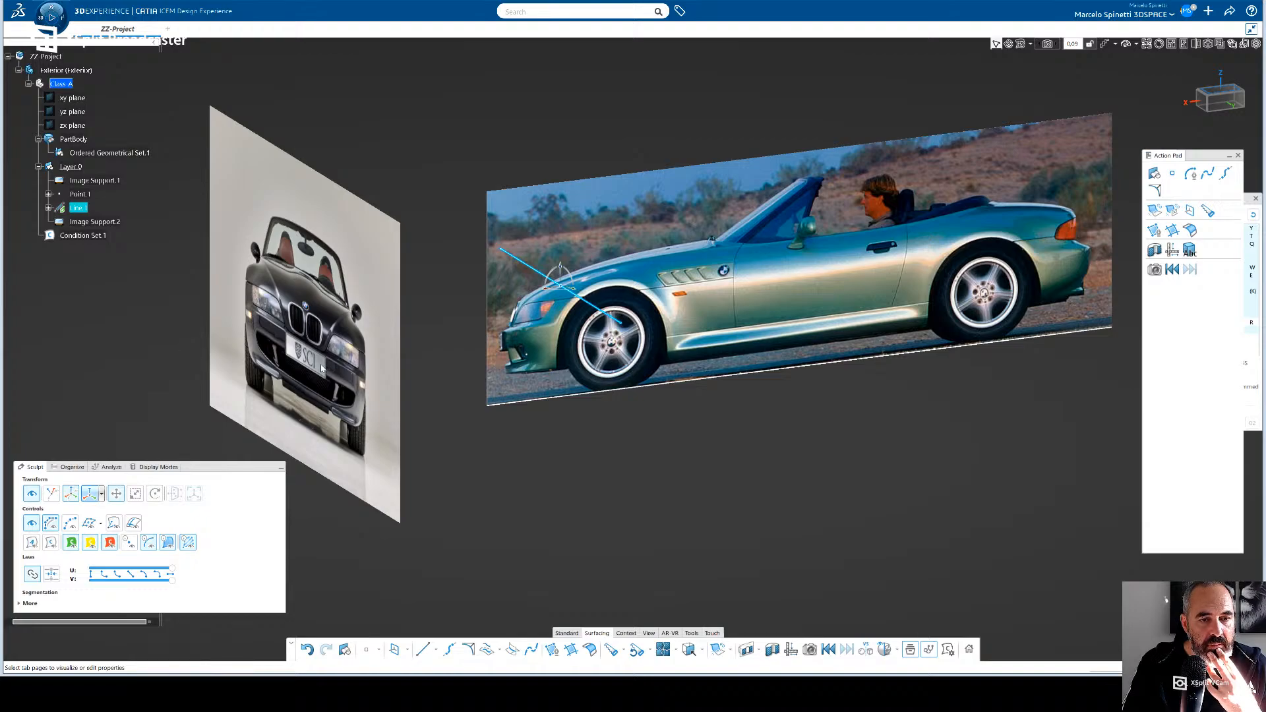
{"action": "left_click", "coordinate": [112, 336]}
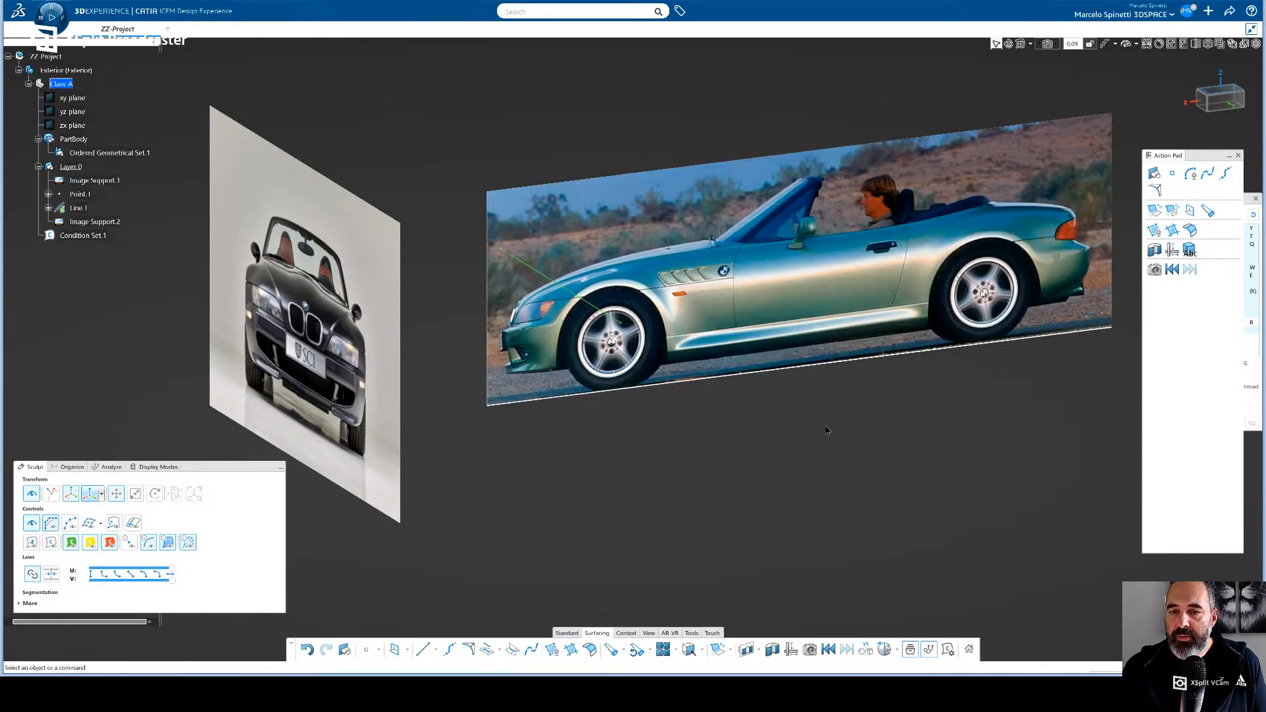
- Insert the rear-view car image as a new image support behind the side-view image, facing the rear of the car
{"action": "middle_click_drag", "start_coordinate": [857, 445], "coordinate": [657, 334]}
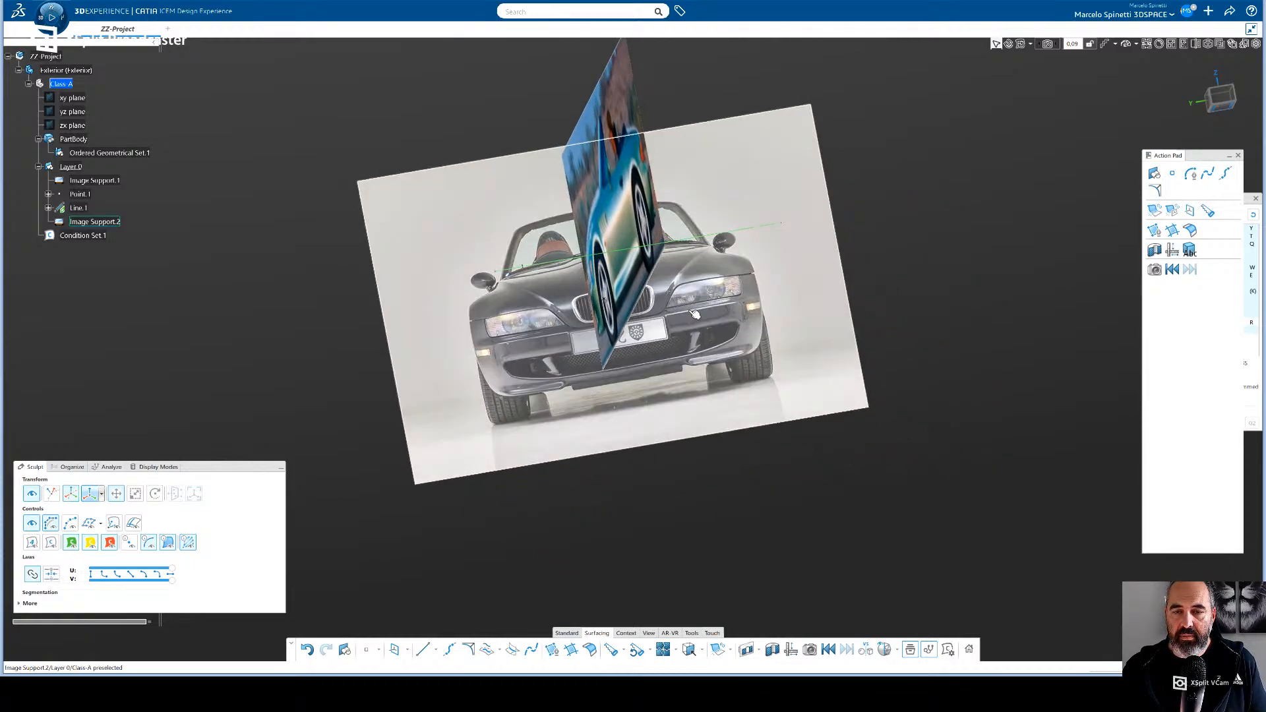
{"action": "middle_click_drag", "start_coordinate": [840, 326], "coordinate": [714, 367]}
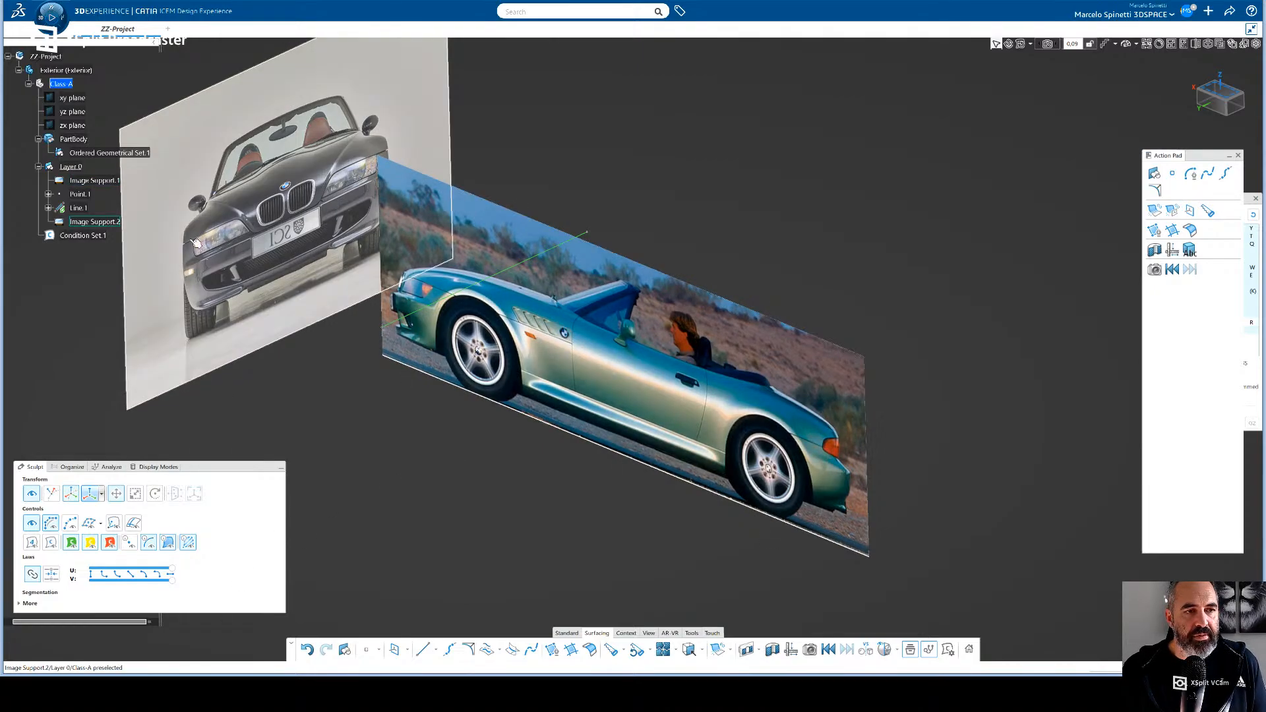
{"action": "left_click", "coordinate": [625, 633]}
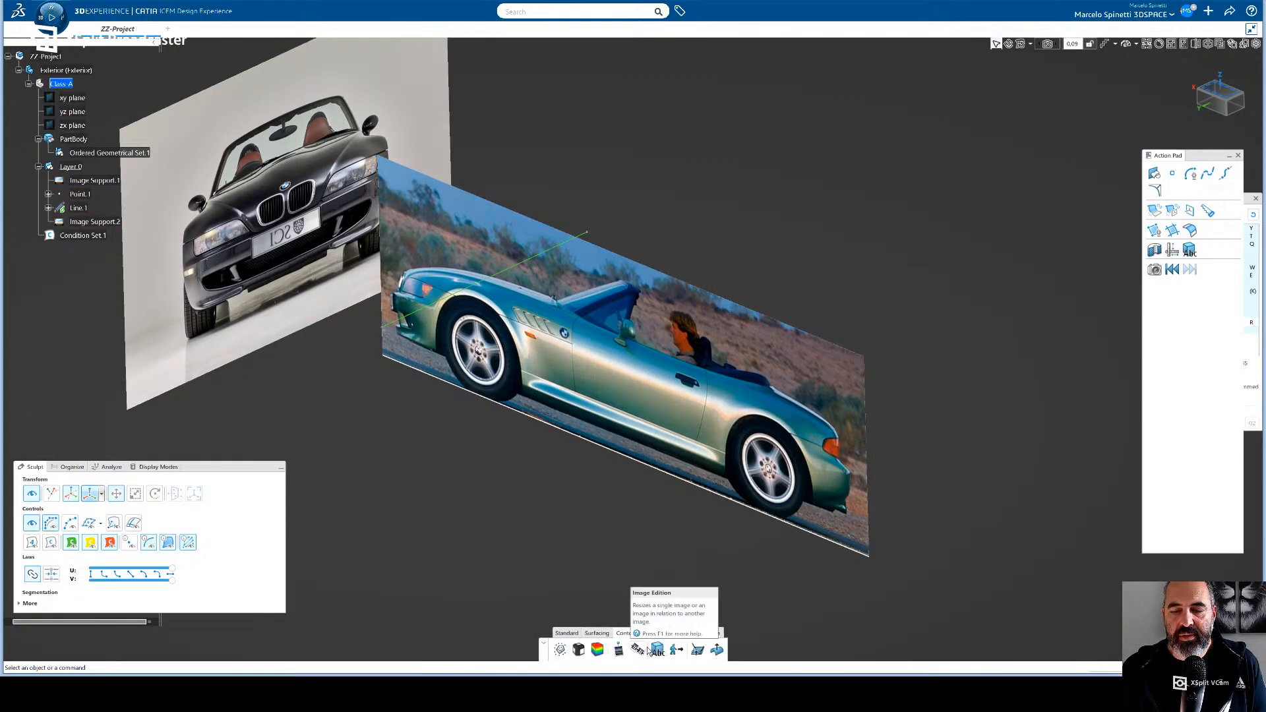
{"action": "left_click", "coordinate": [620, 651]}
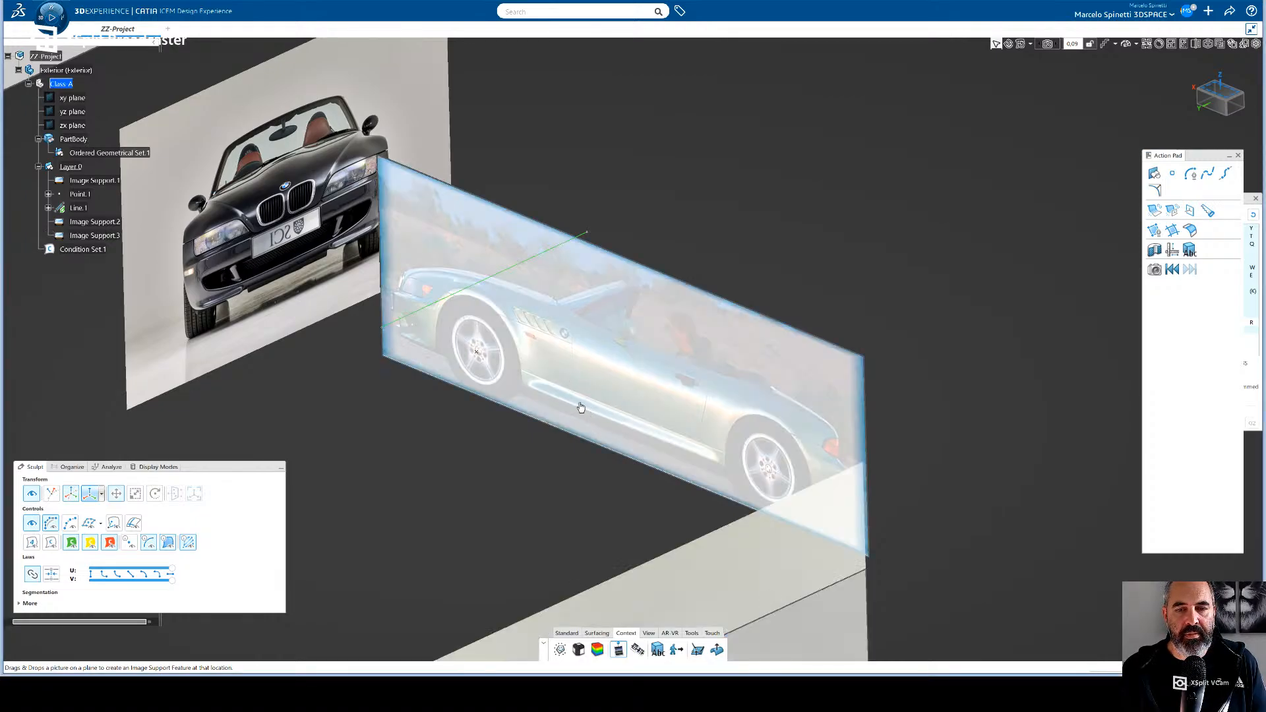
{"action": "middle_click_drag", "start_coordinate": [547, 428], "coordinate": [457, 418]}
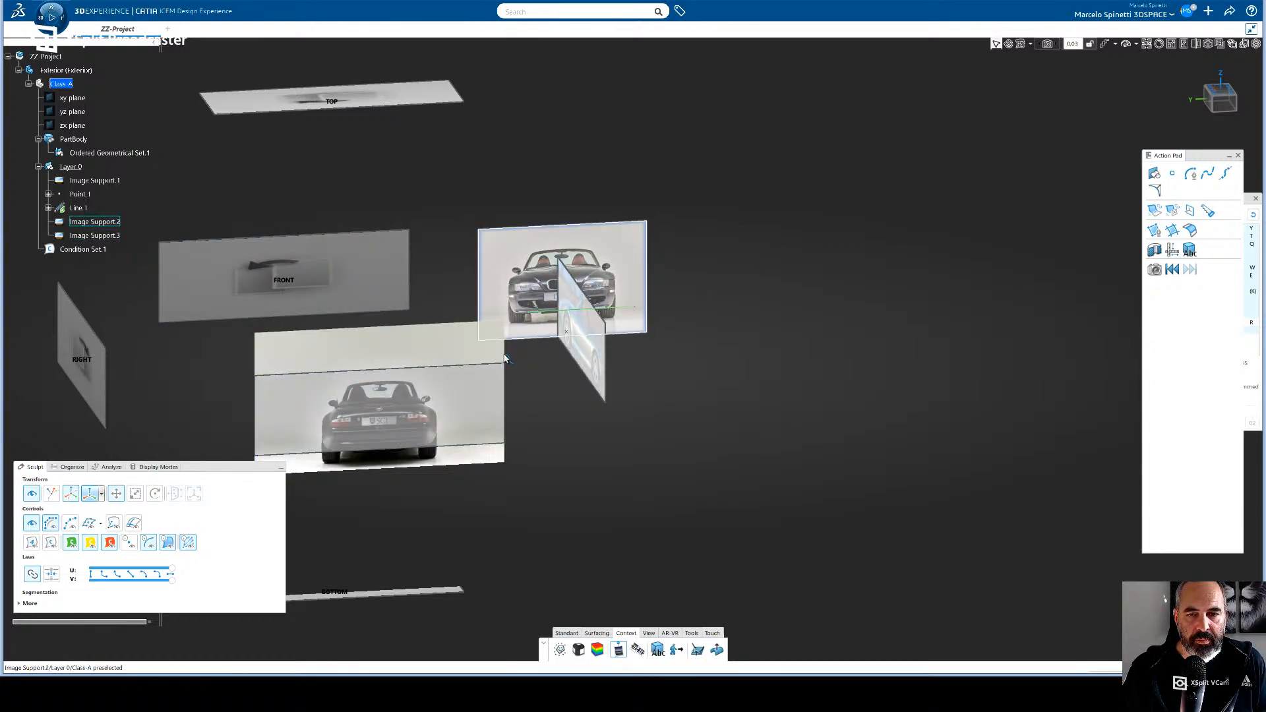
- Move the rear-view image in rear view so that its car overlaps the car in the front-view image
{"action": "left_click", "coordinate": [1220, 99]}
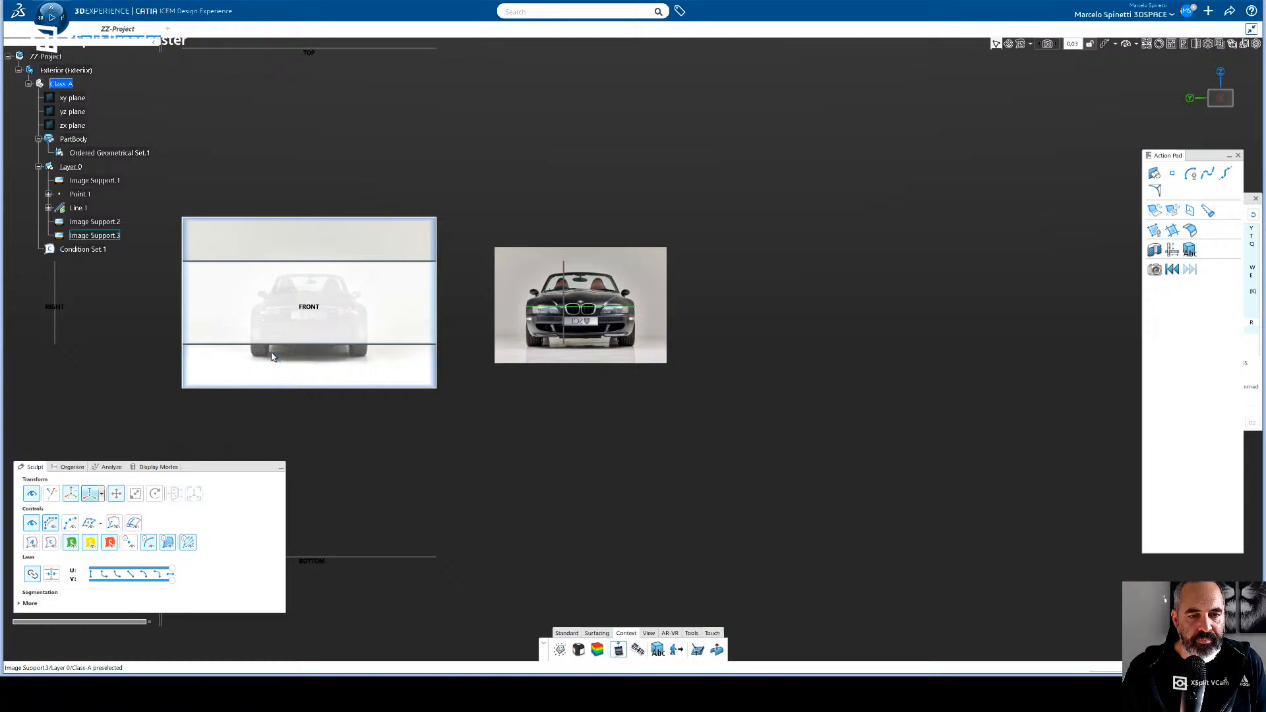
{"action": "left_click", "coordinate": [342, 344]}
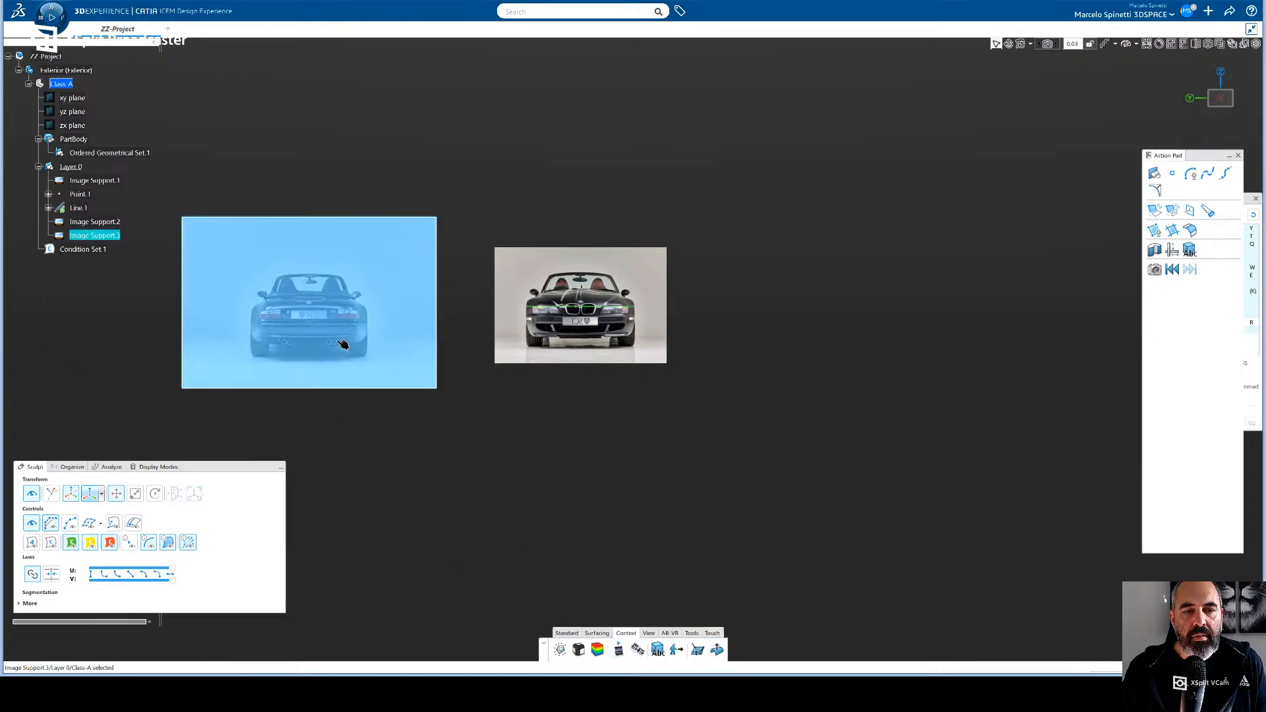
{"action": "double_click", "coordinate": [343, 345]}
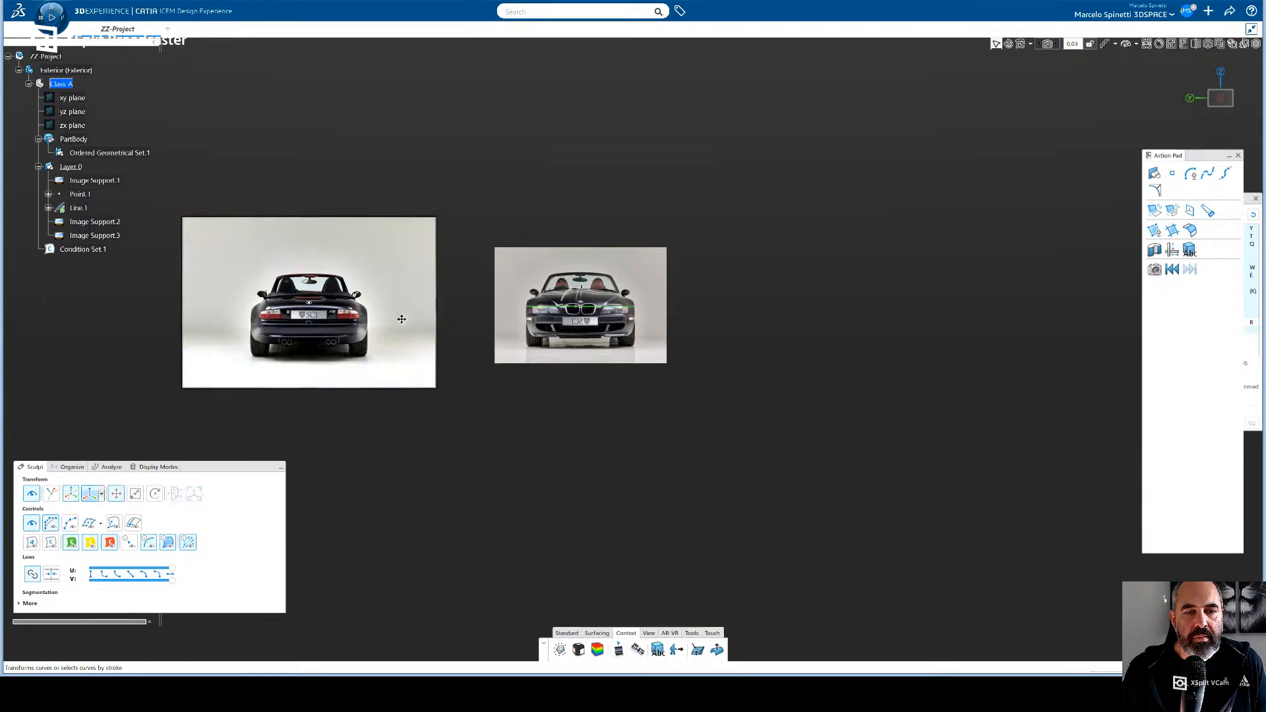
{"action": "left_click_drag", "start_coordinate": [401, 319], "coordinate": [642, 311]}
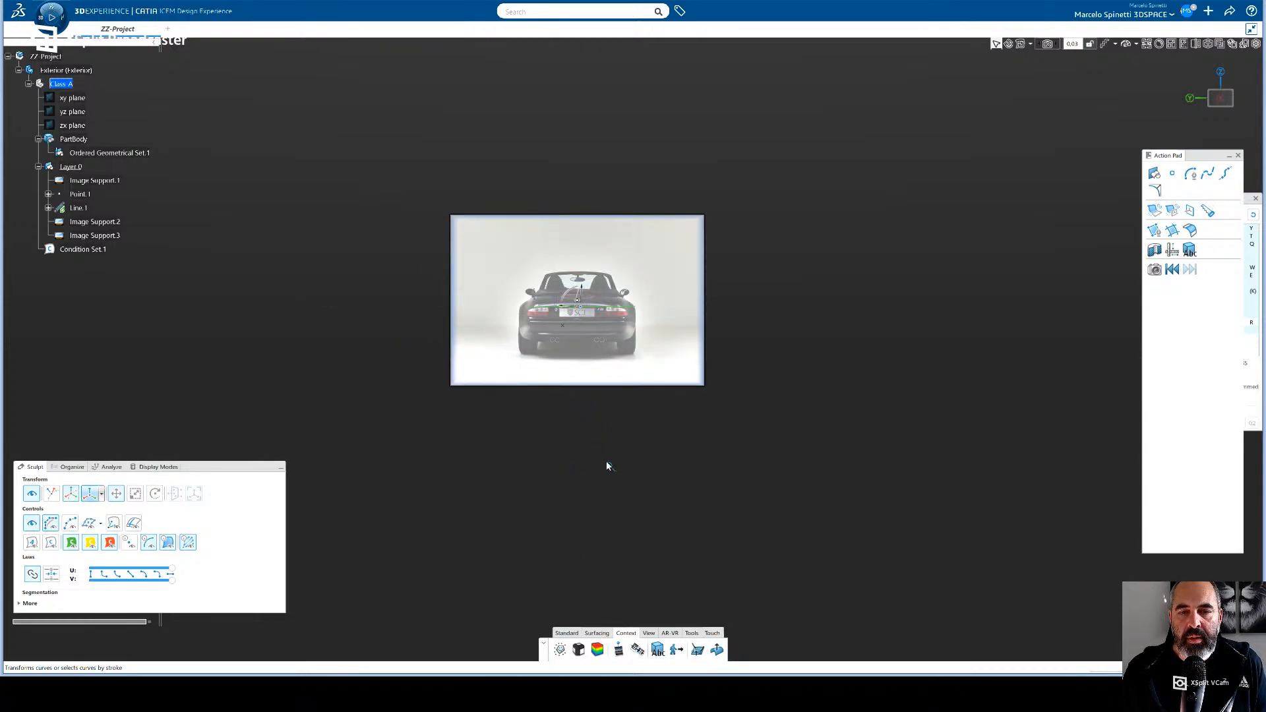
- Start Image Edition on the rear-view image and place anchors on both outer sides of the car body at tail-light height
{"action": "left_click", "coordinate": [637, 650]}
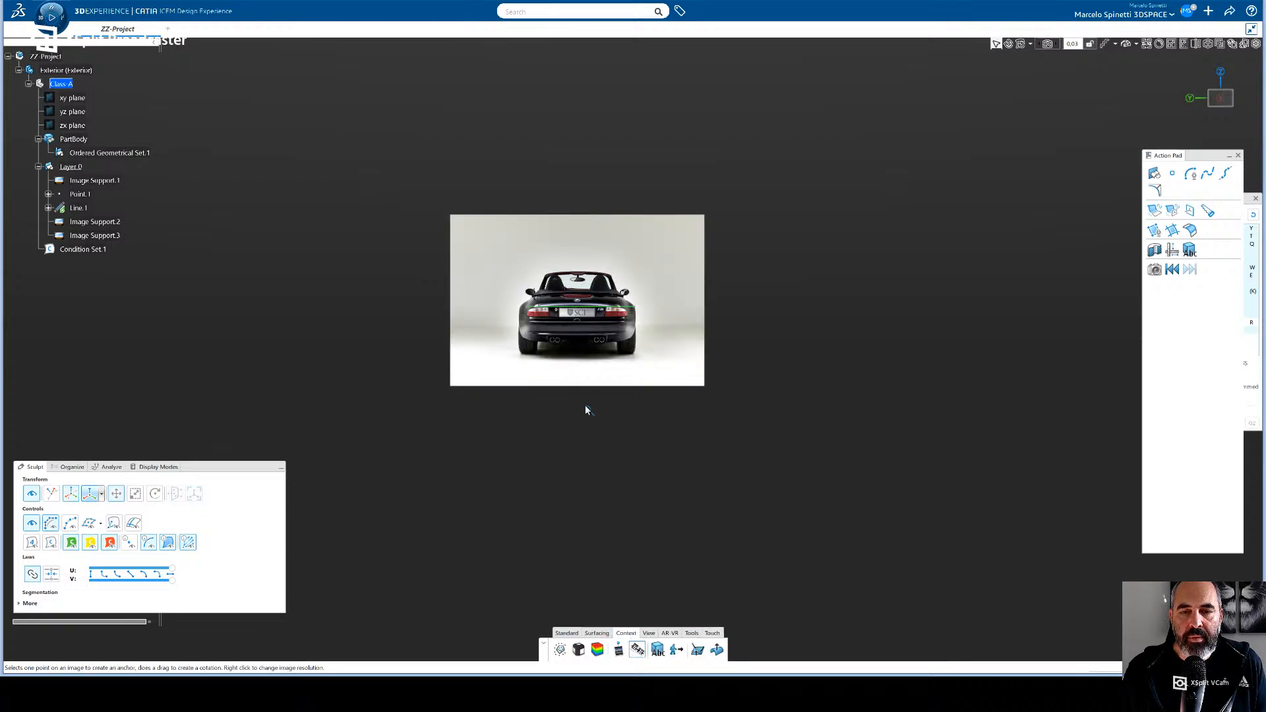
{"action": "middle_click_drag", "start_coordinate": [591, 396], "coordinate": [585, 329]}
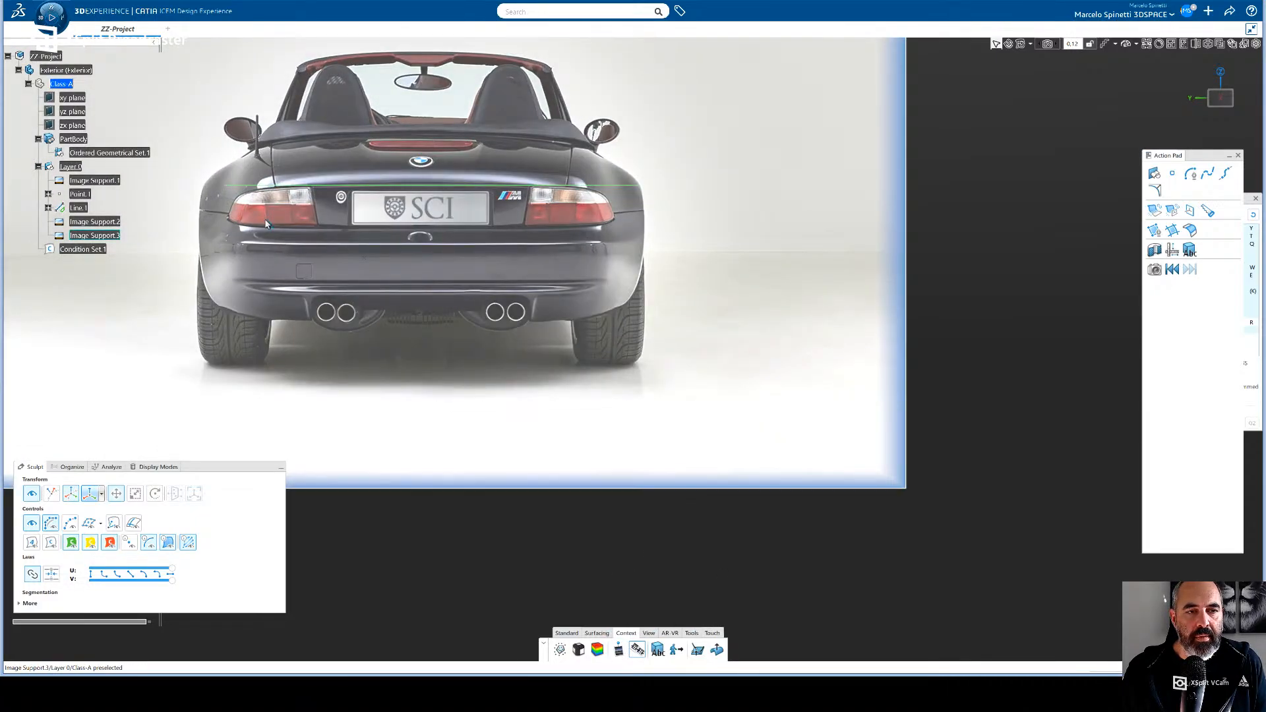
{"action": "left_click", "coordinate": [200, 211]}
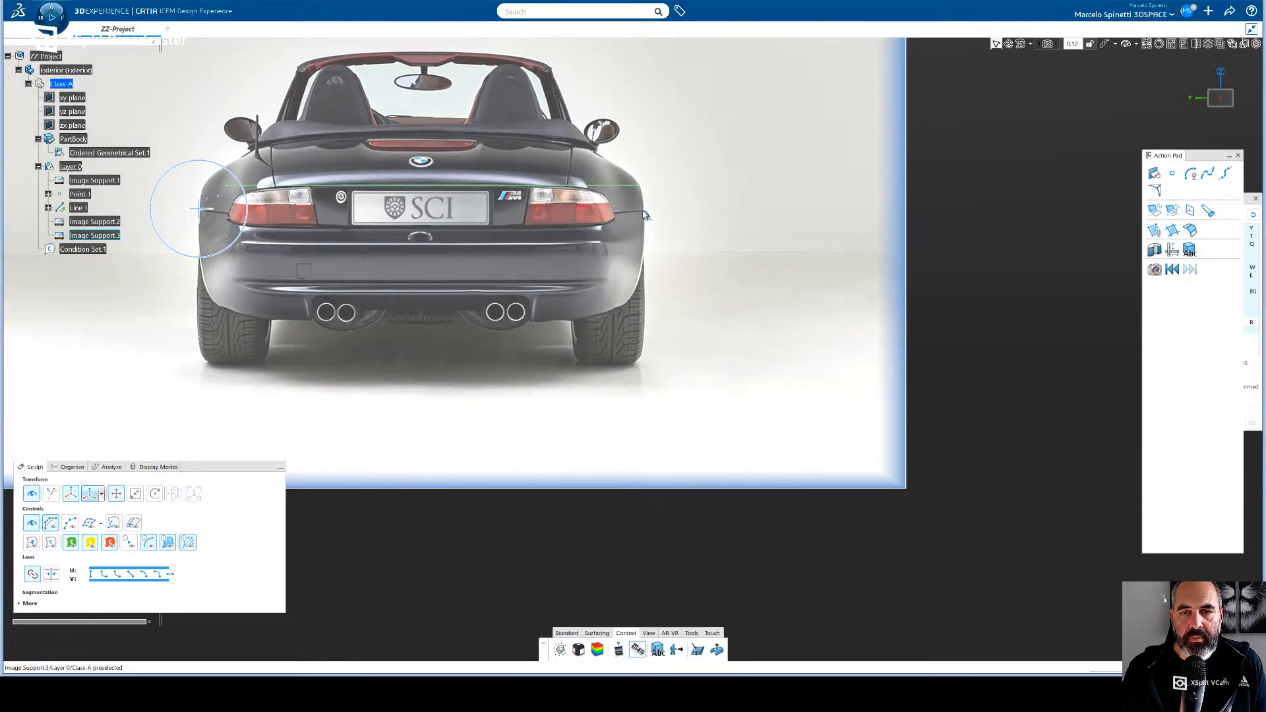
{"action": "left_click", "coordinate": [644, 211]}
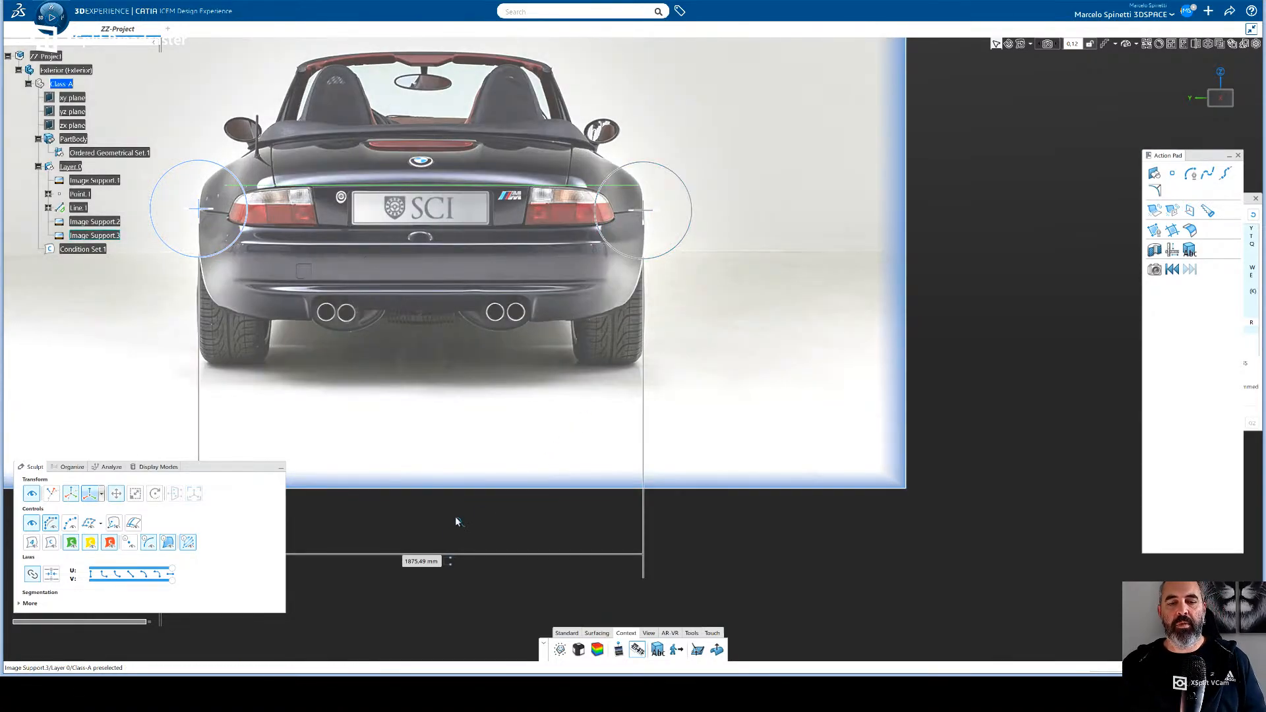
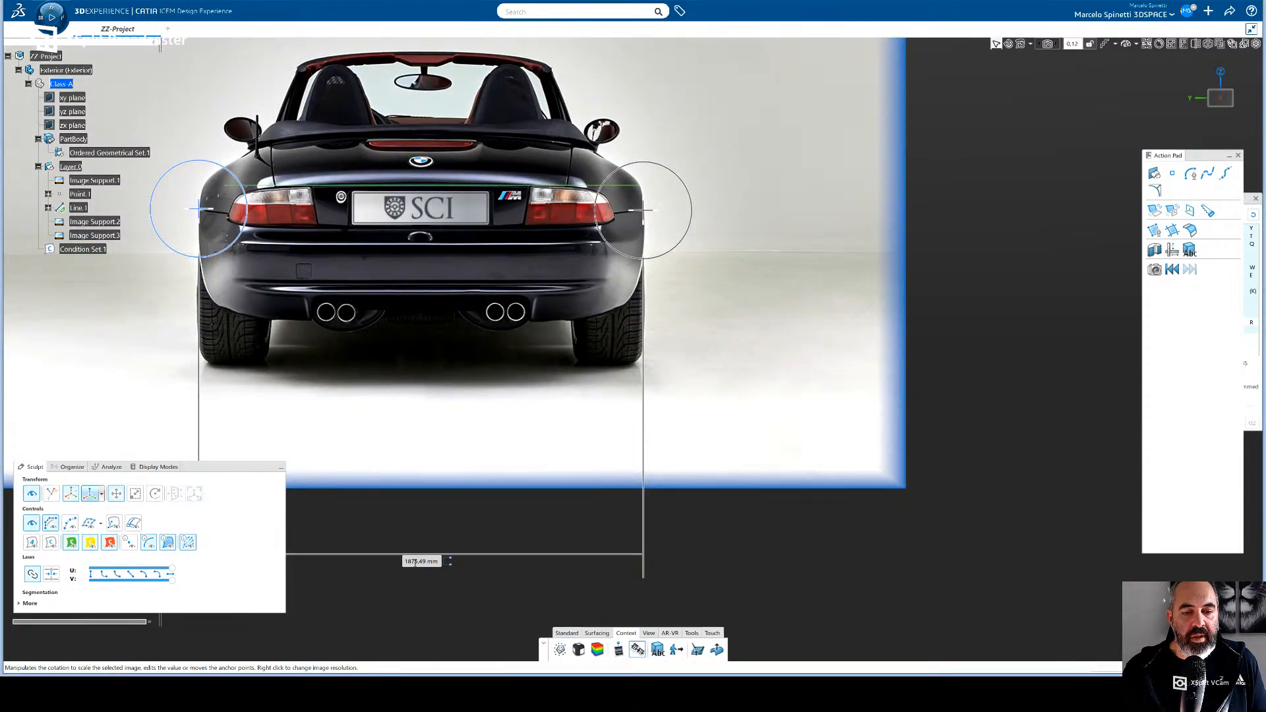
- Set the rear-view image's anchor distance to 1740 mm, finish Image Edition, and move the image so the car's sides align with the green line's ends
{"action": "double_click", "coordinate": [415, 561]}
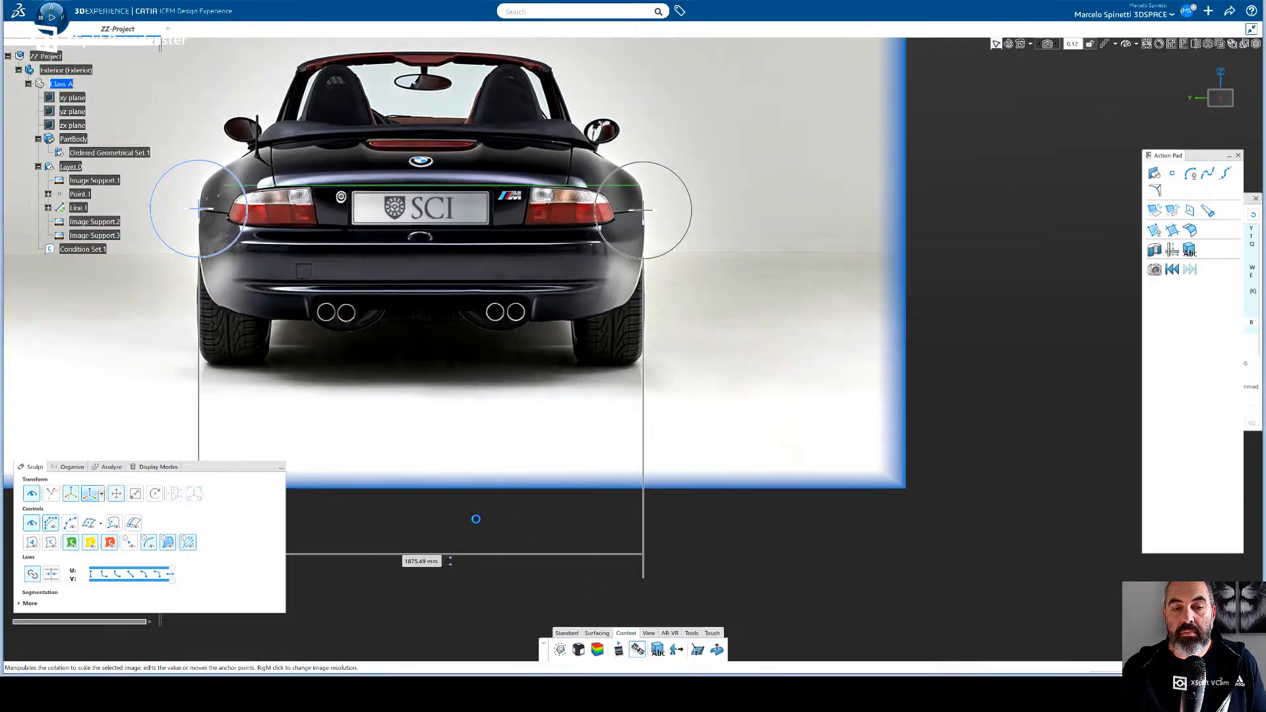
{"action": "double_click", "coordinate": [416, 560]}
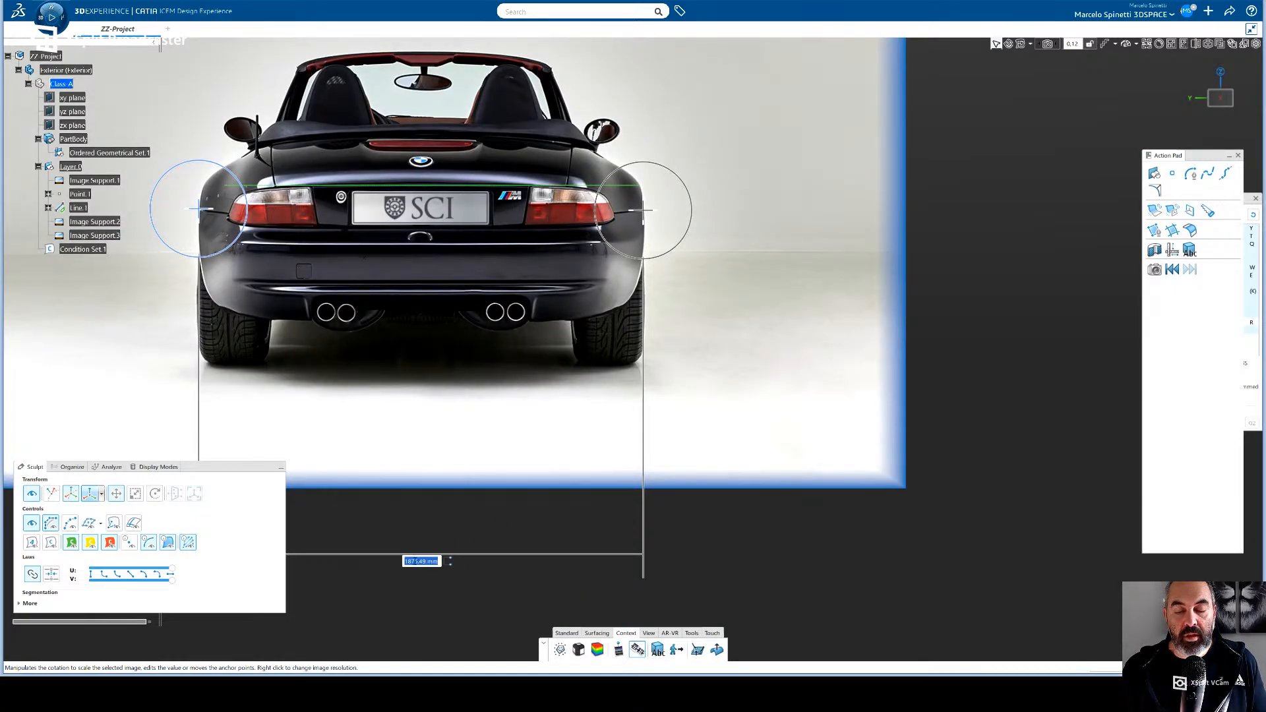
{"action": "type", "text": "174"}
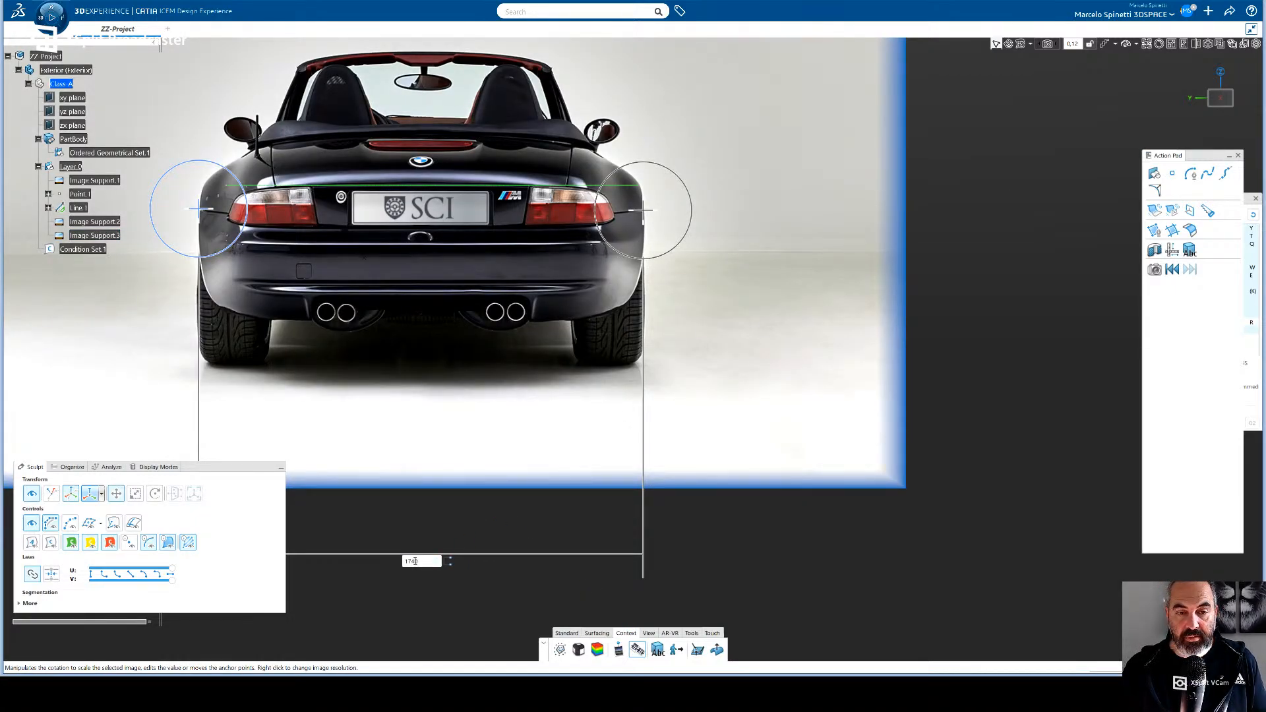
{"action": "type", "text": "0"}
{"action": "key", "text": "Return"}
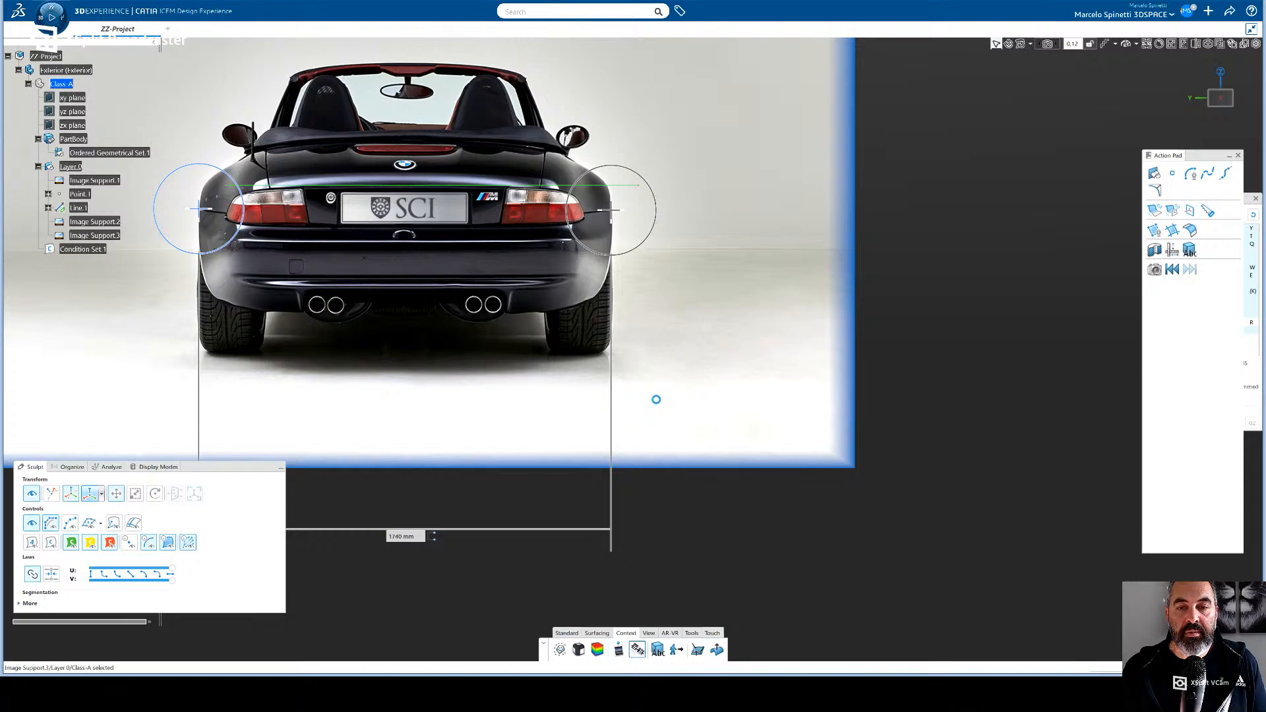
{"action": "key", "text": "Escape"}
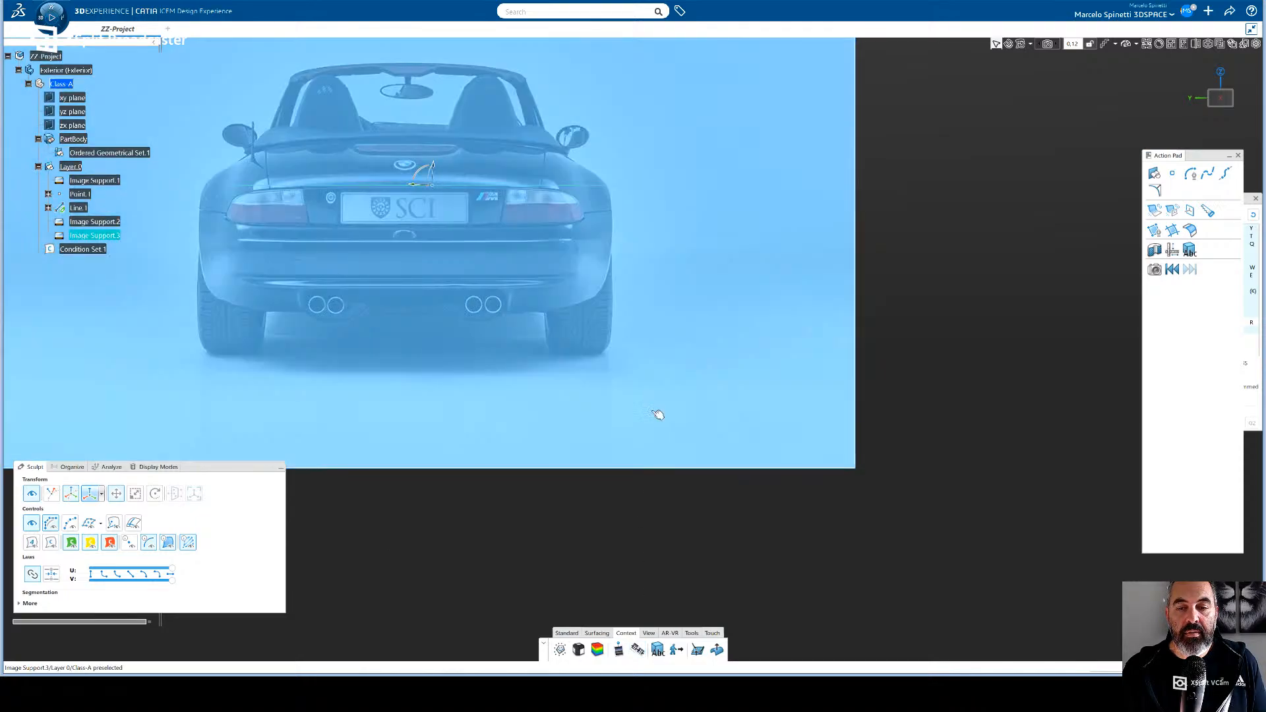
{"action": "double_click", "coordinate": [653, 290]}
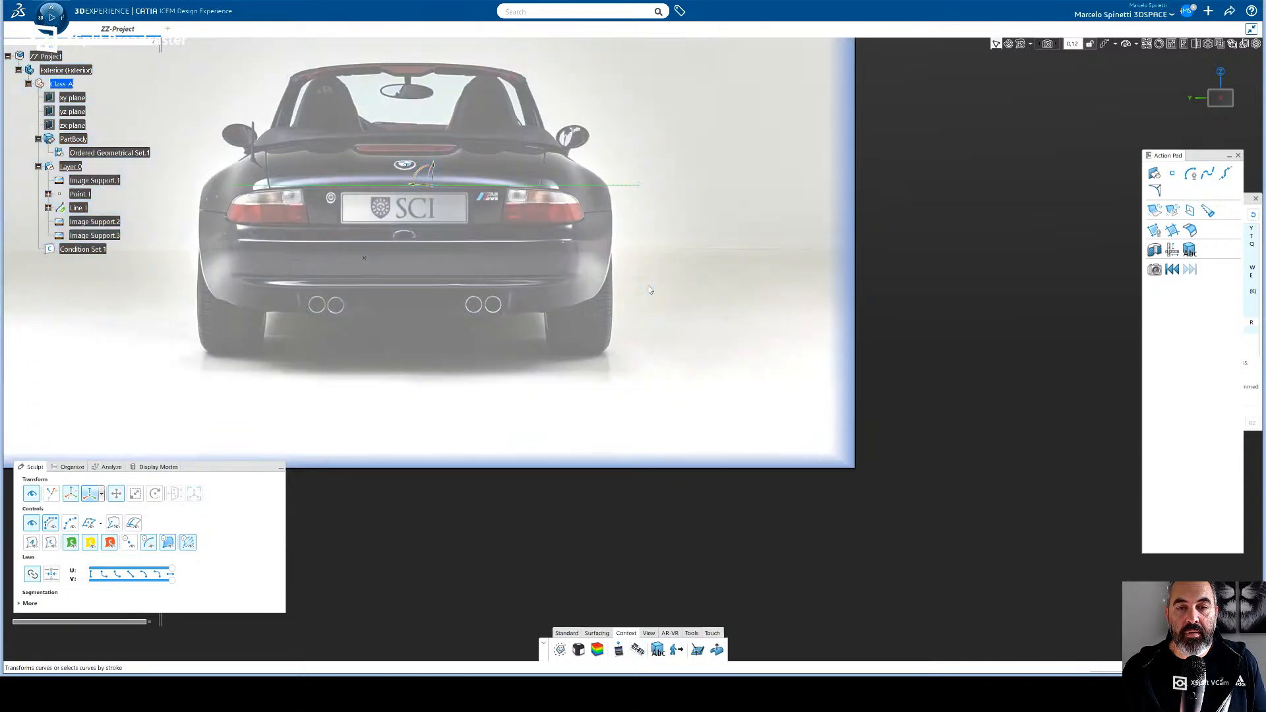
{"action": "left_click_drag", "start_coordinate": [645, 264], "coordinate": [670, 280]}
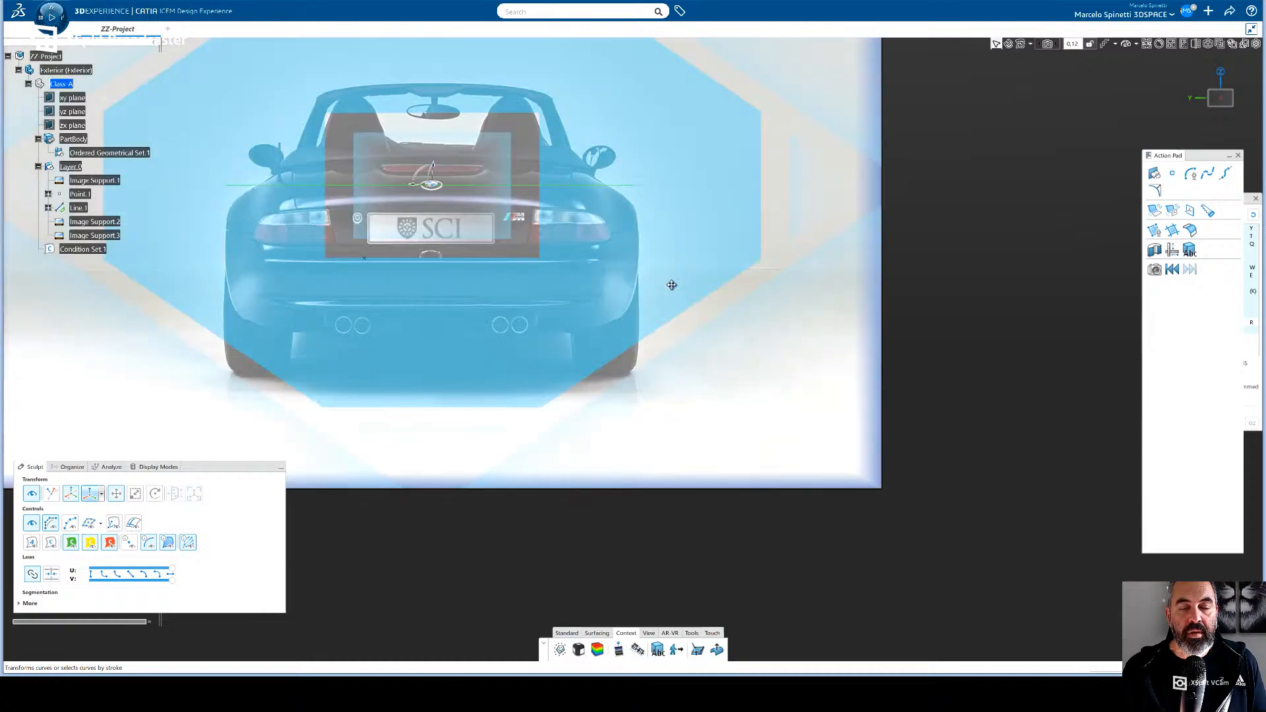
- In side view, duplicate Line.1 in the tree and try to move the copy to the rear of the car, behind the rear wheel
{"action": "left_click", "coordinate": [1221, 102]}
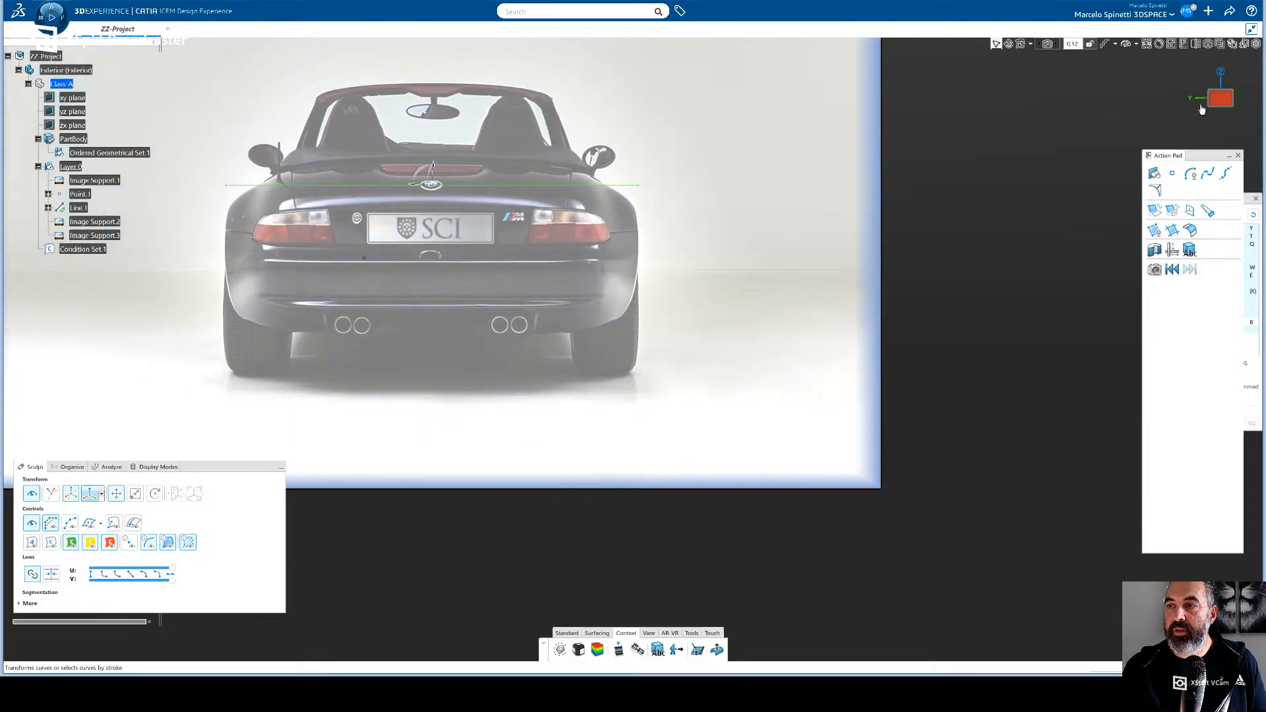
{"action": "left_click", "coordinate": [1203, 101]}
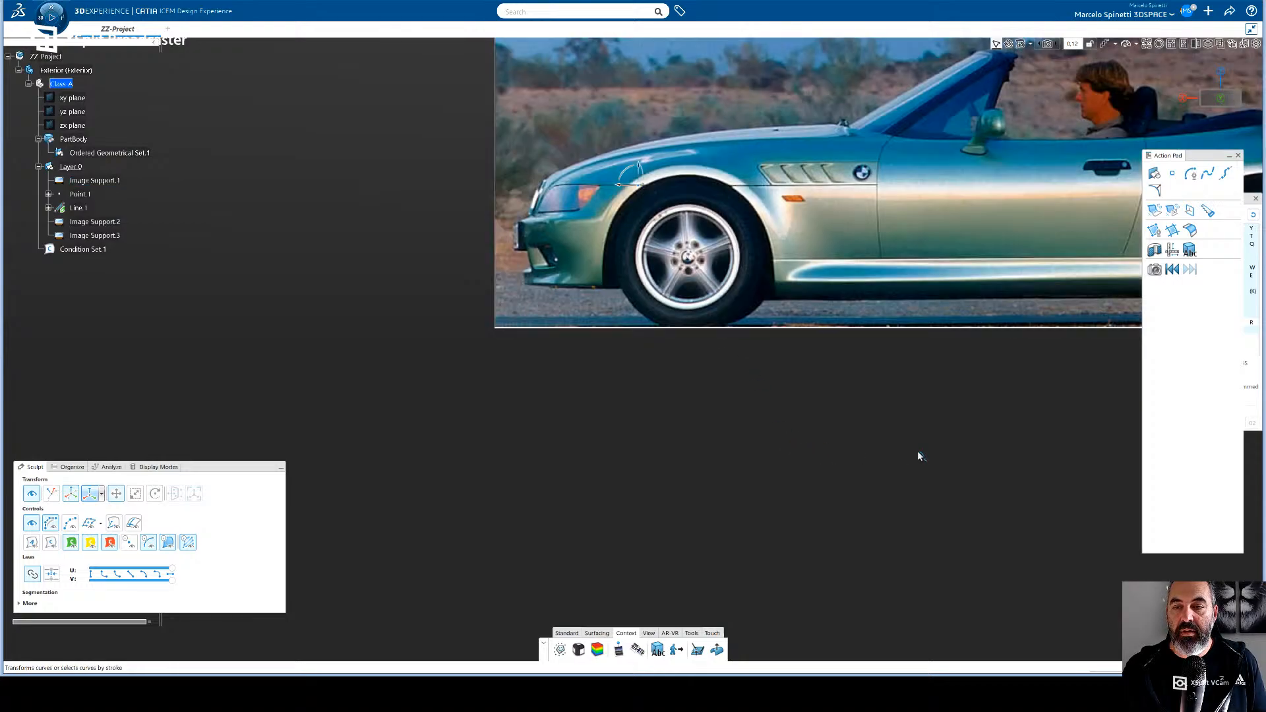
{"action": "middle_click_drag", "start_coordinate": [917, 452], "coordinate": [506, 496]}
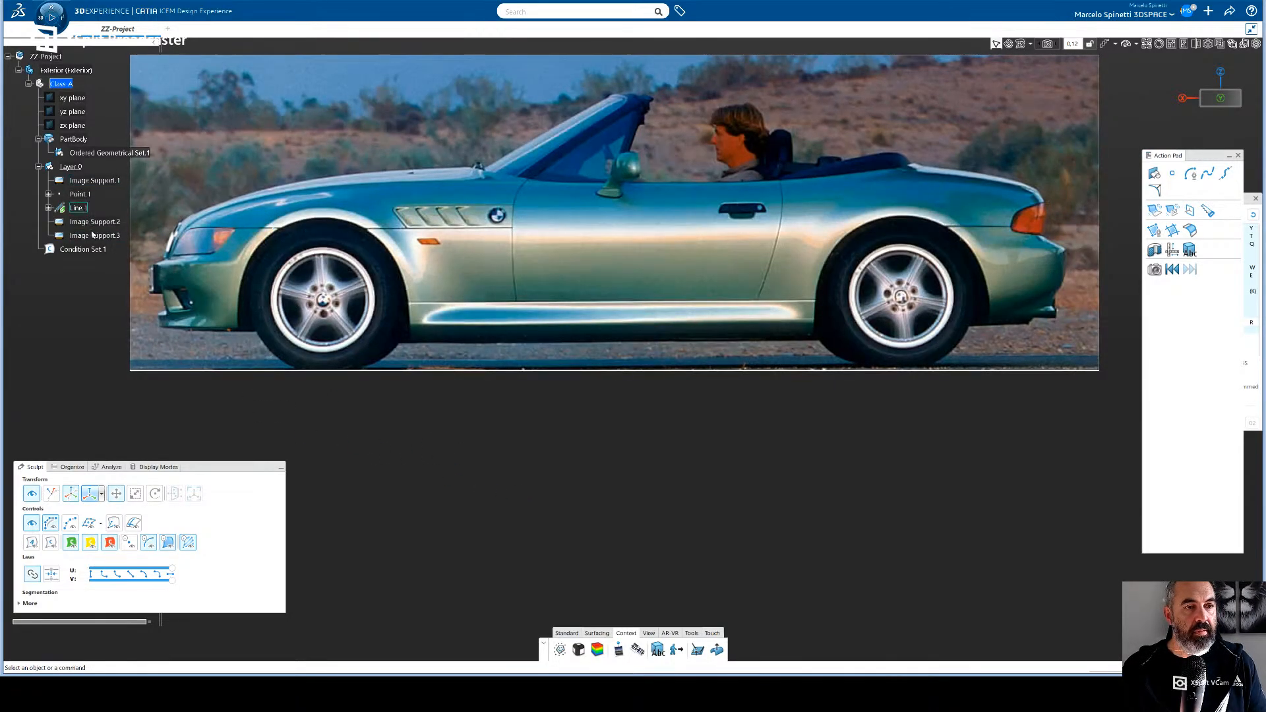
{"action": "left_click", "coordinate": [80, 209]}
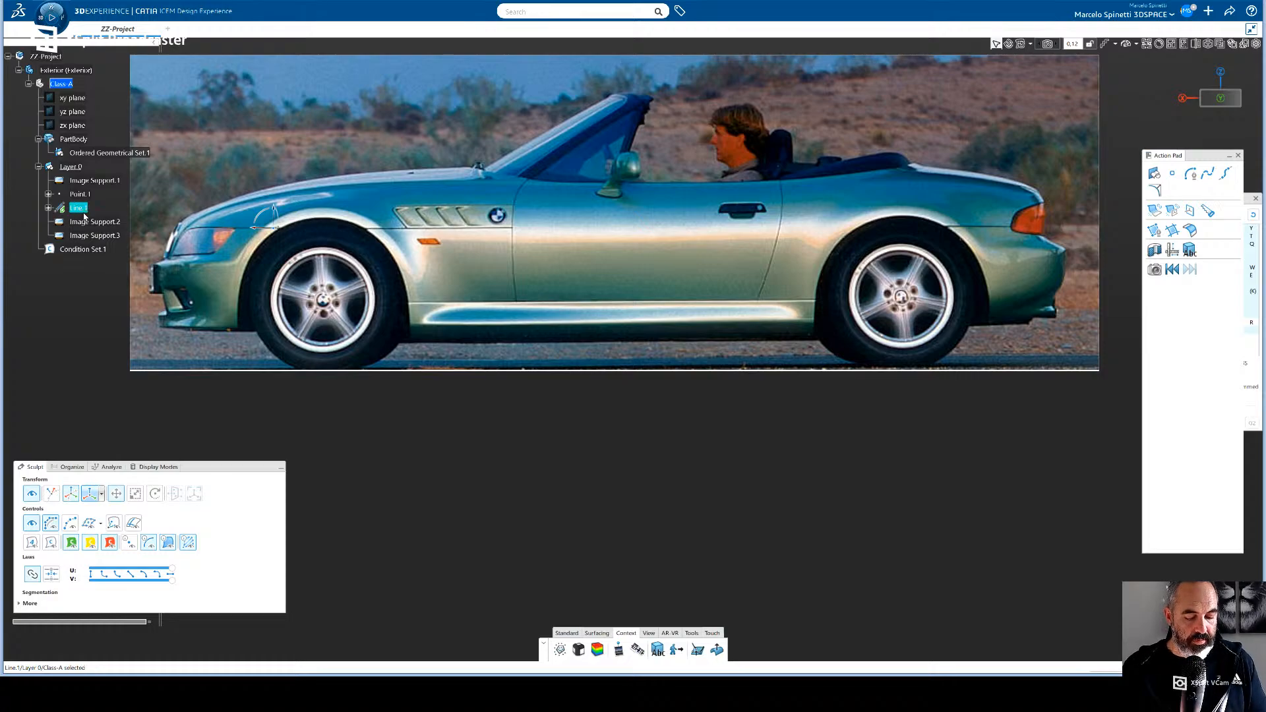
{"action": "key", "text": "ctrl+c"}
{"action": "key", "text": "ctrl+v"}
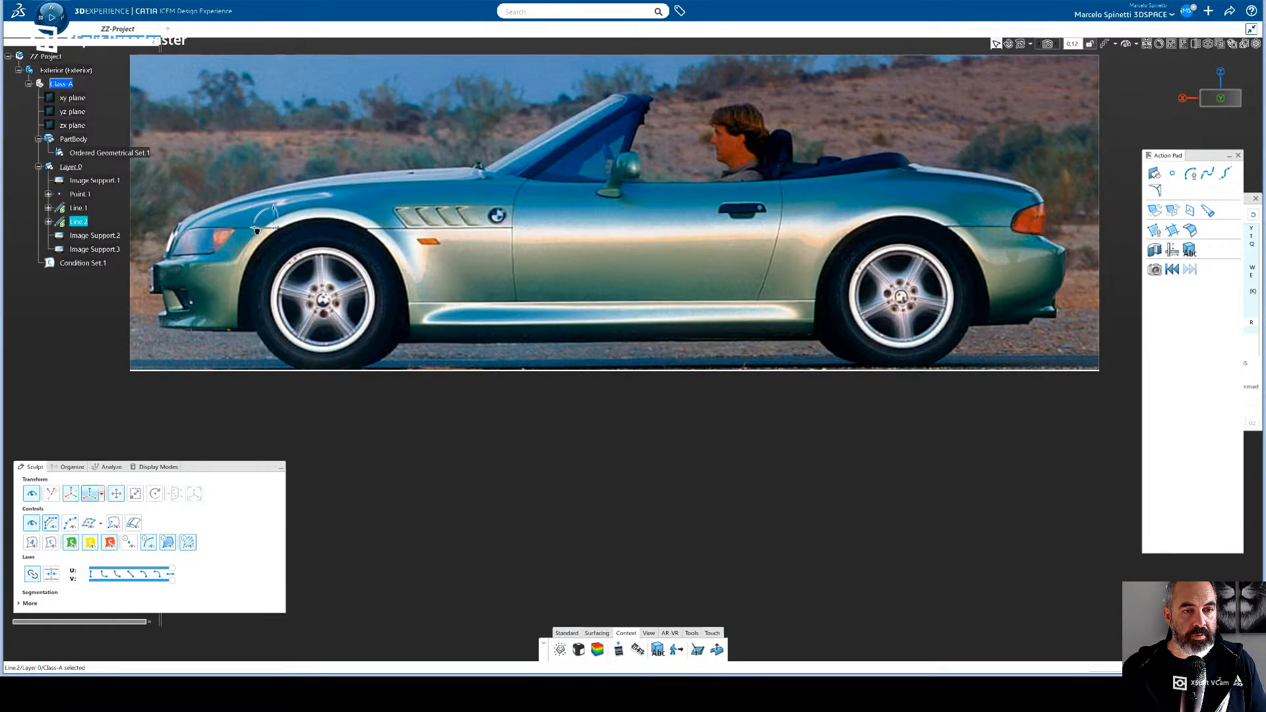
{"action": "left_click_drag", "start_coordinate": [256, 229], "coordinate": [606, 248]}
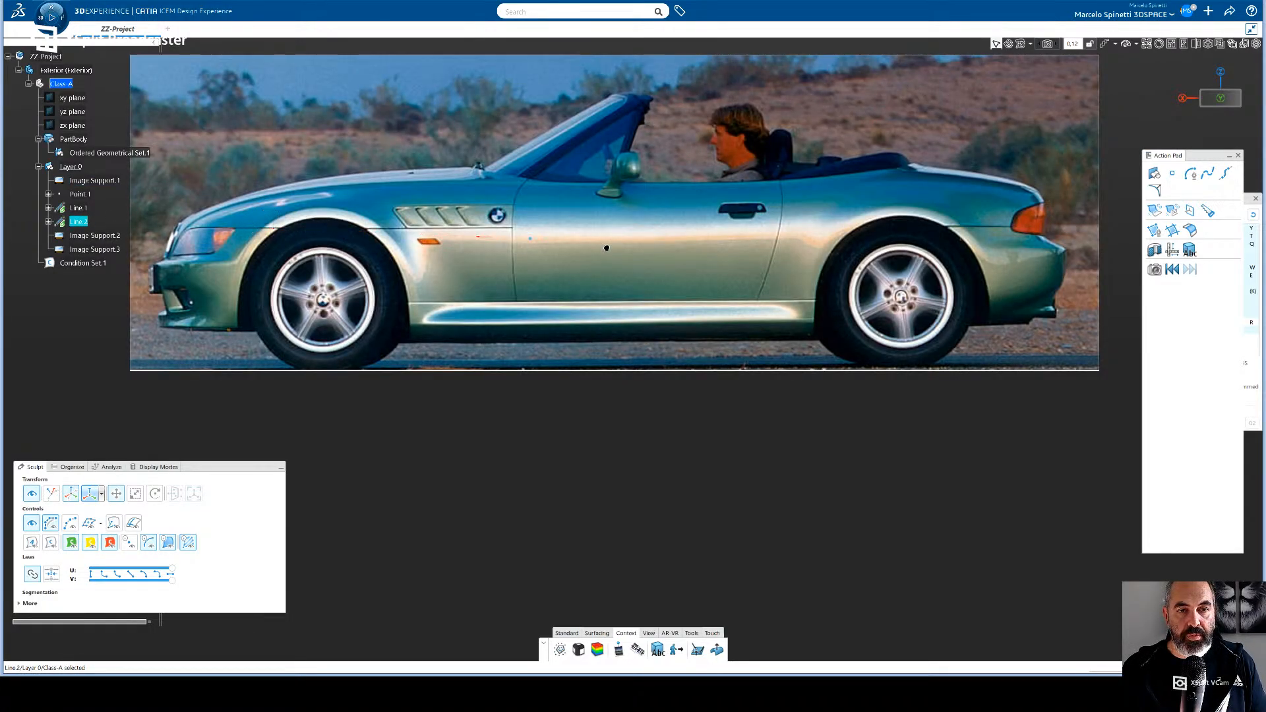
{"action": "left_click_drag", "start_coordinate": [877, 281], "coordinate": [993, 238]}
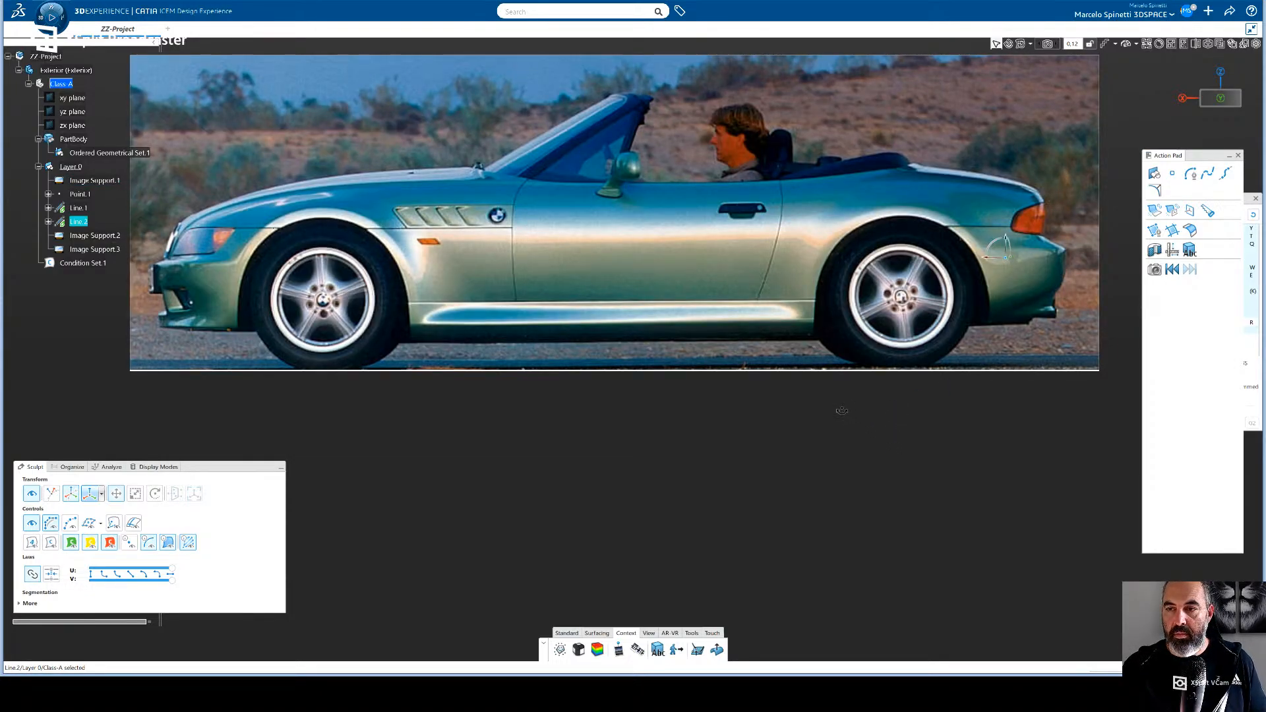
- Undo the copied line's displacement and, in rear view, move it down to just below the licence plate
{"action": "scroll", "coordinate": [847, 413], "scroll_direction": "up", "scroll_amount": 3}
{"action": "middle_click_drag", "start_coordinate": [846, 413], "coordinate": [785, 470]}
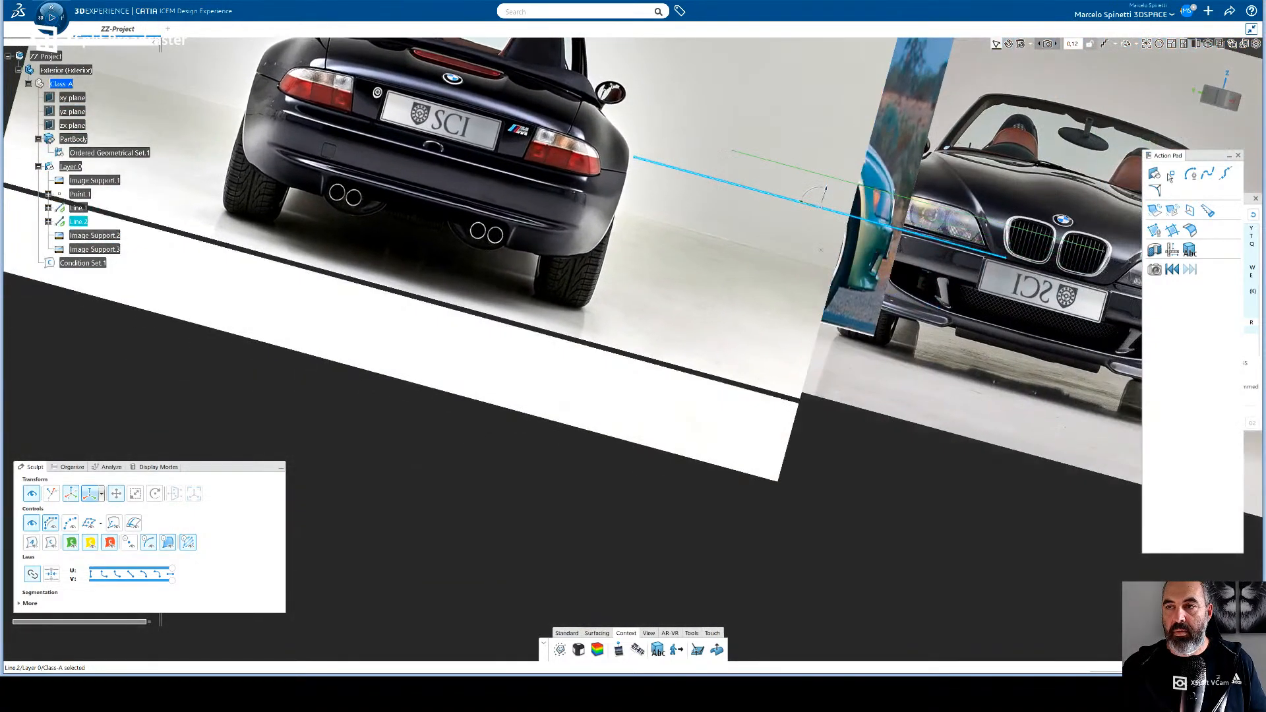
{"action": "left_click", "coordinate": [1213, 97]}
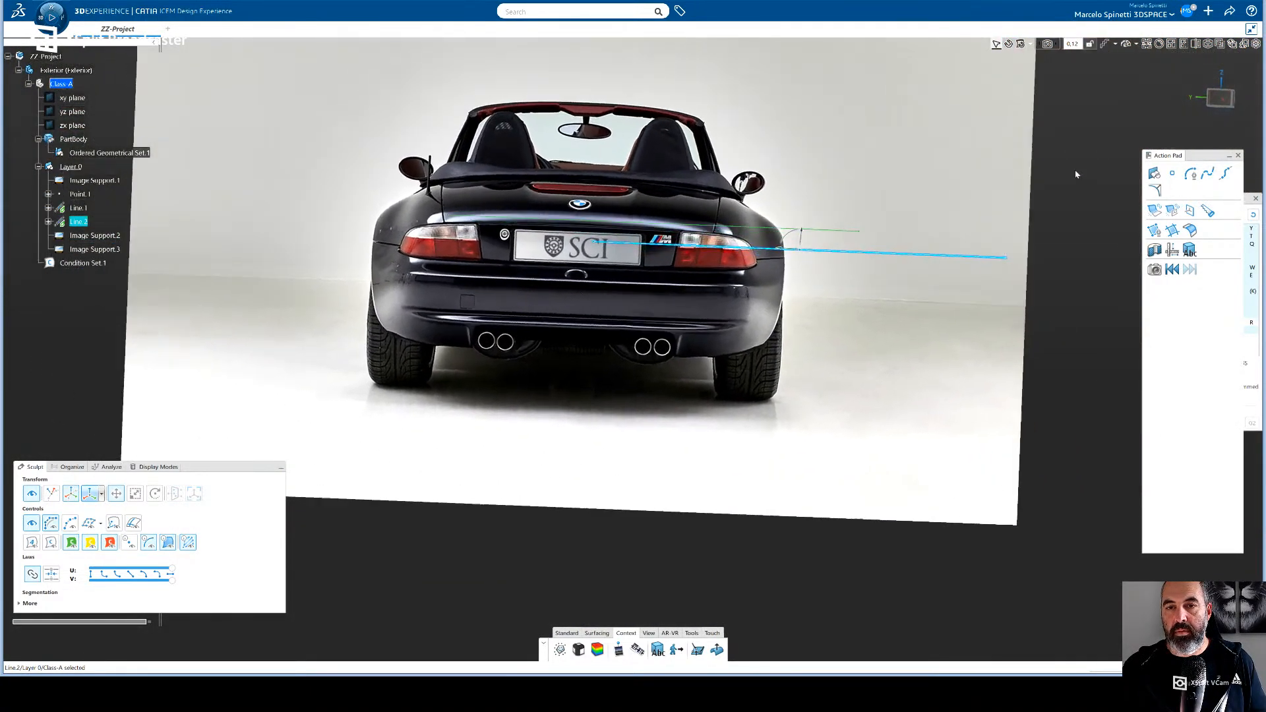
{"action": "key", "text": "ctrl+z"}
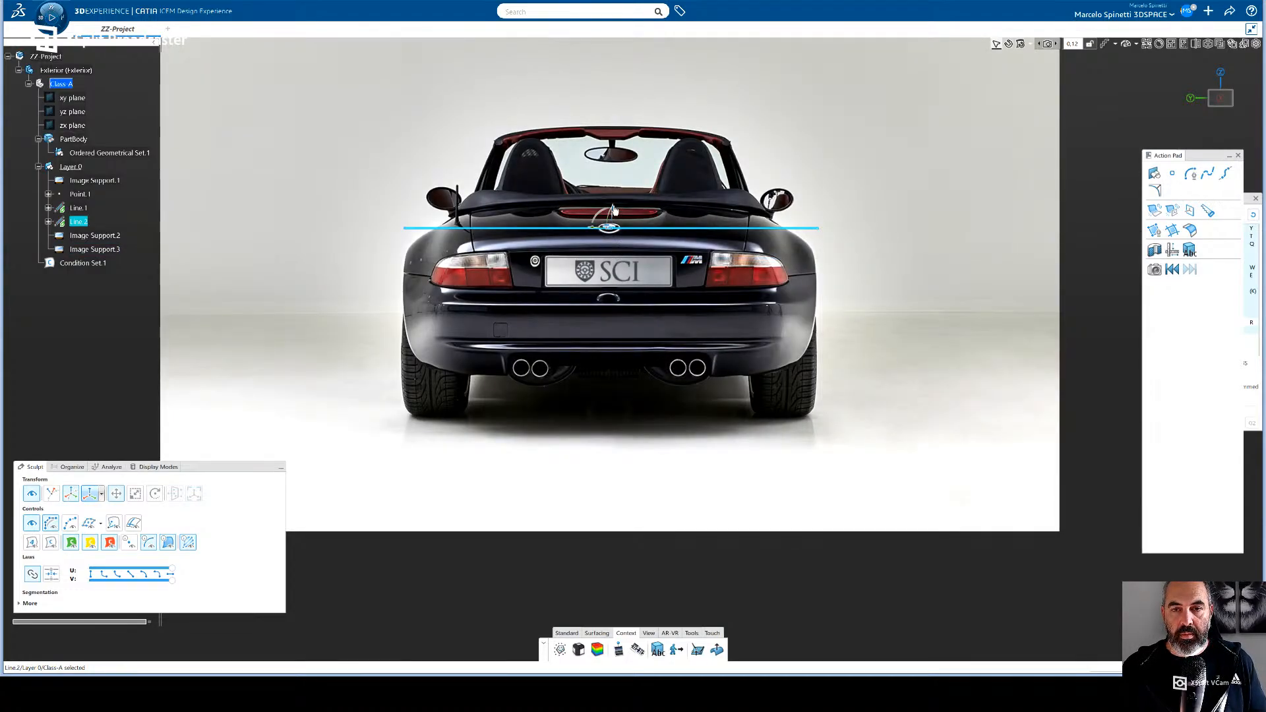
{"action": "left_click_drag", "start_coordinate": [612, 212], "coordinate": [619, 275]}
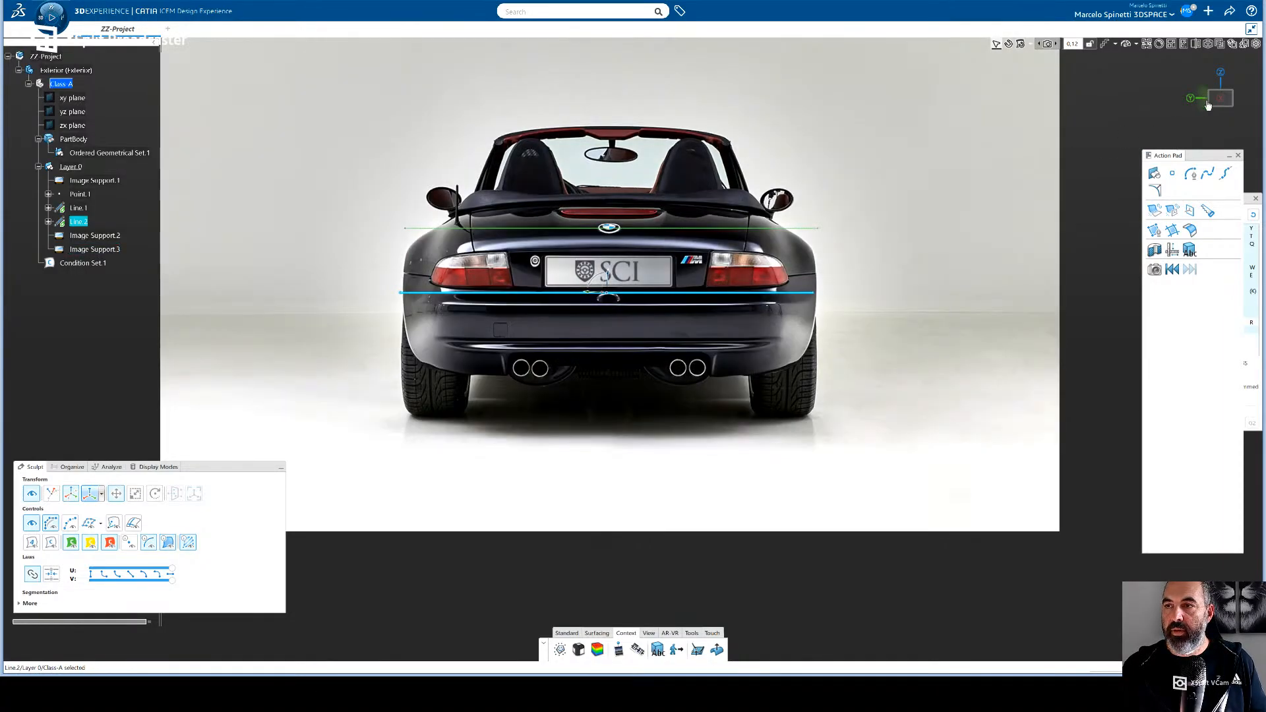
- Compare the copied line with the car's rear in side and rear views, and undo its displacements until it coincides with Line.1
{"action": "left_click", "coordinate": [1191, 99]}
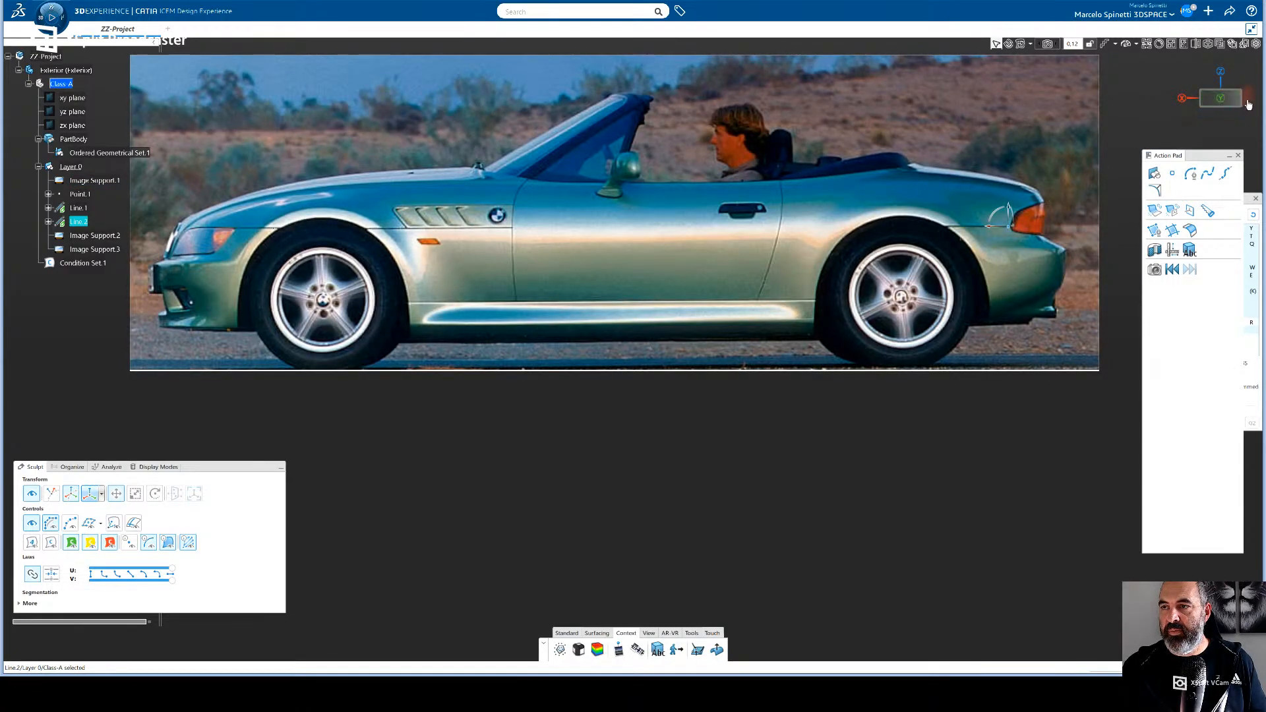
{"action": "left_click", "coordinate": [1248, 104]}
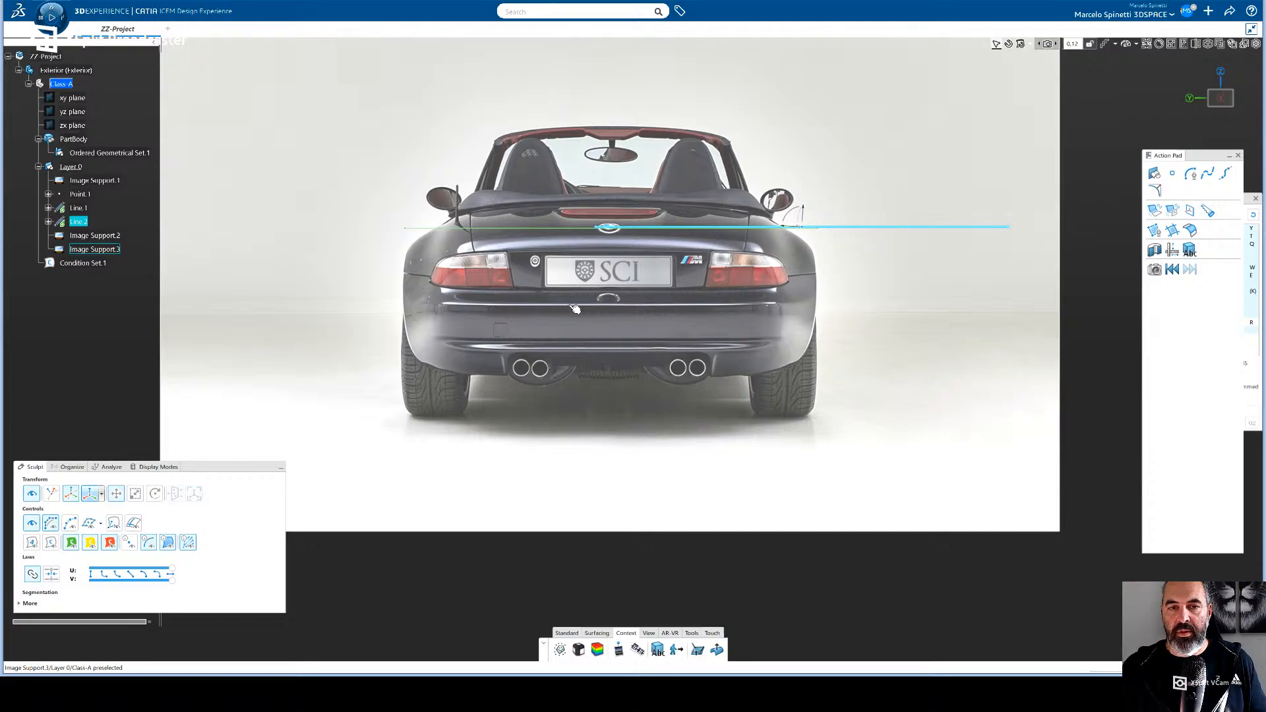
{"action": "middle_click_drag", "start_coordinate": [578, 323], "coordinate": [595, 271]}
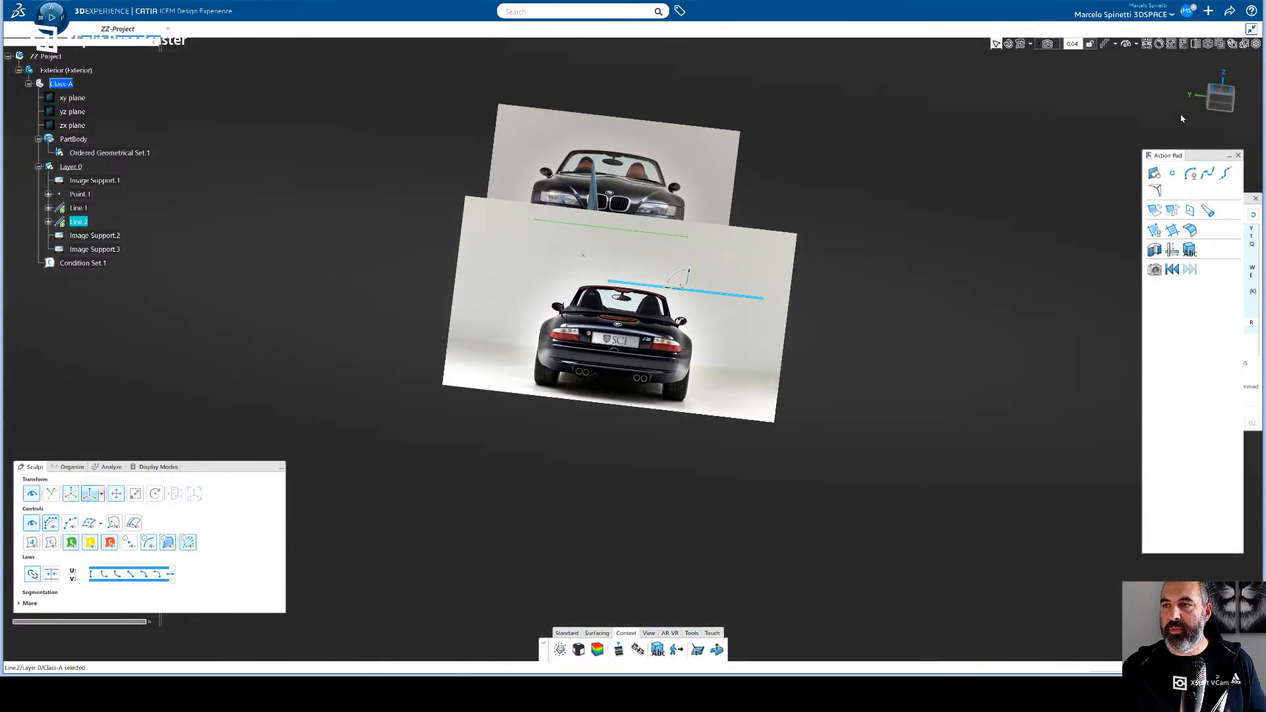
{"action": "middle_click_drag", "start_coordinate": [683, 293], "coordinate": [674, 294]}
{"action": "left_click", "coordinate": [674, 294]}
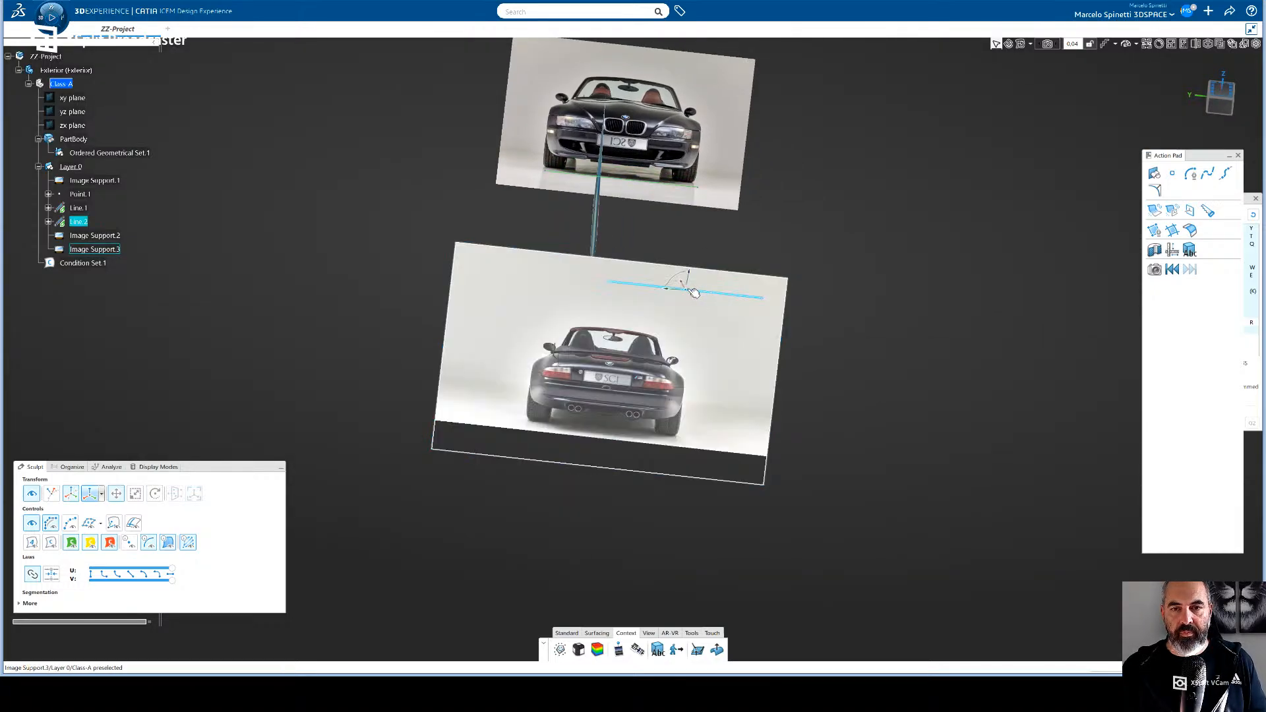
{"action": "left_click", "coordinate": [689, 292]}
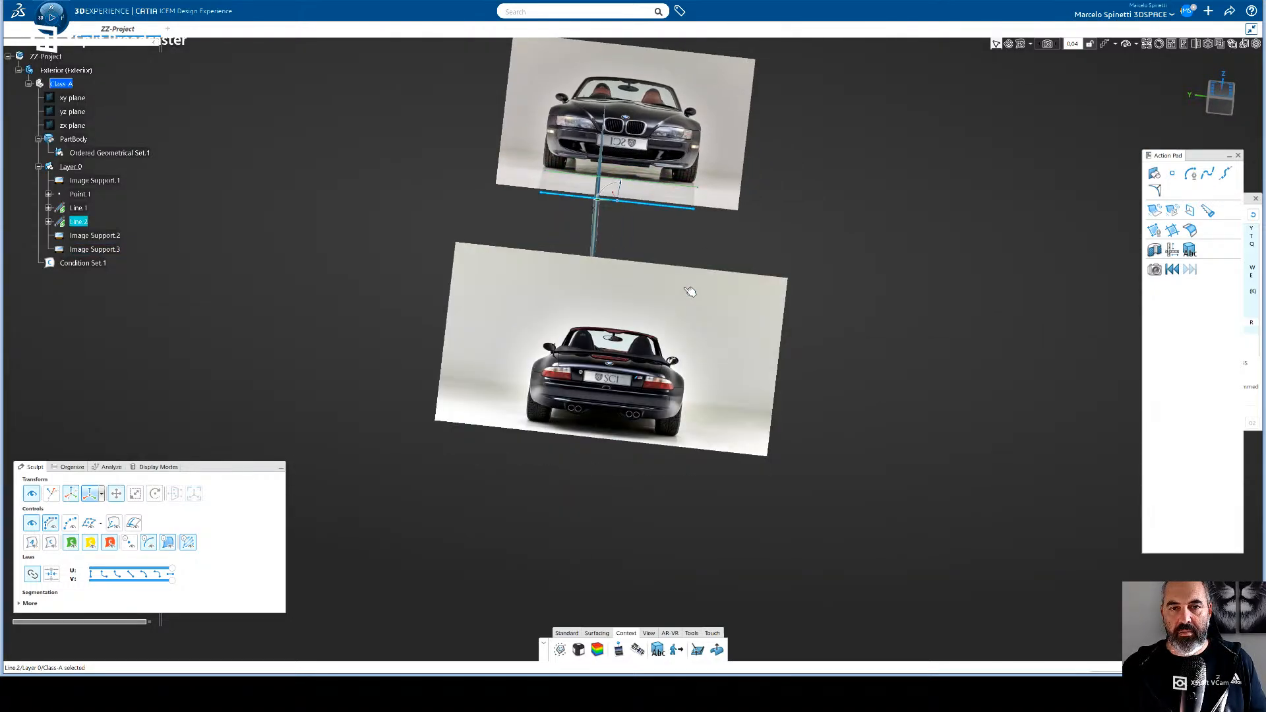
{"action": "key", "text": "ctrl+z"}
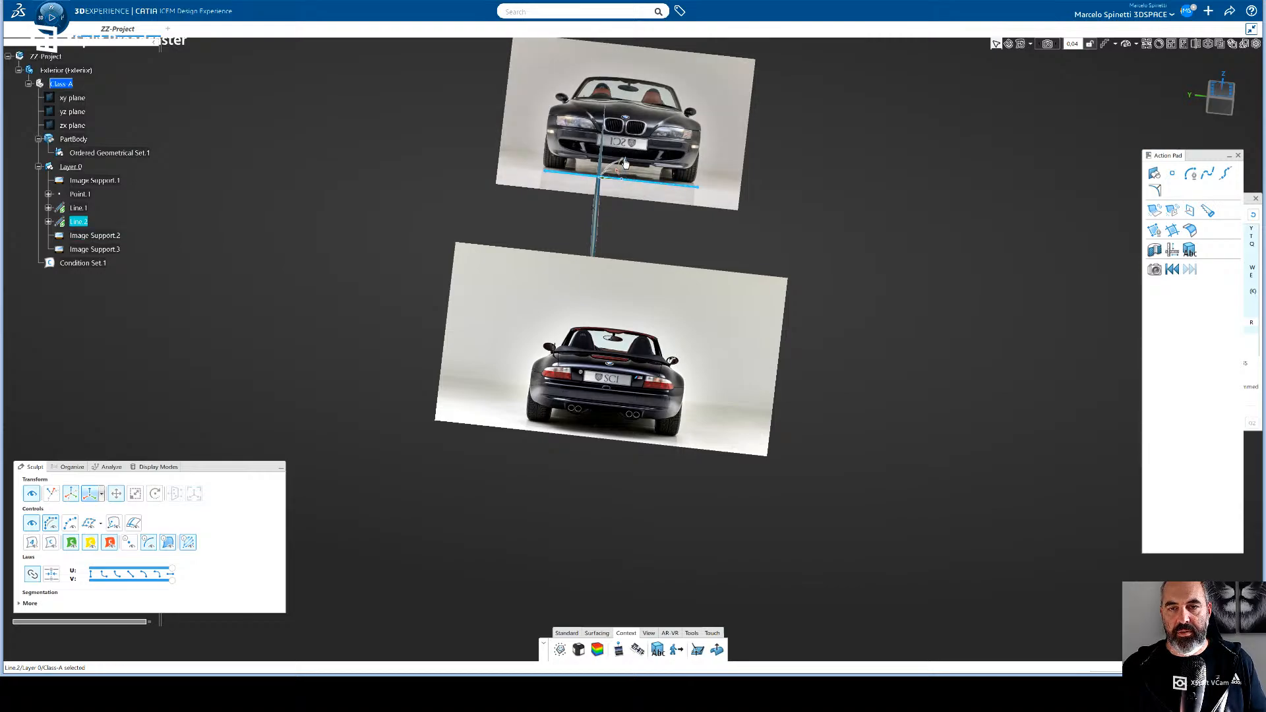
- Move the copied line slightly away from Line.1 and compare both lines from the top and side
{"action": "left_click_drag", "start_coordinate": [625, 163], "coordinate": [623, 200]}
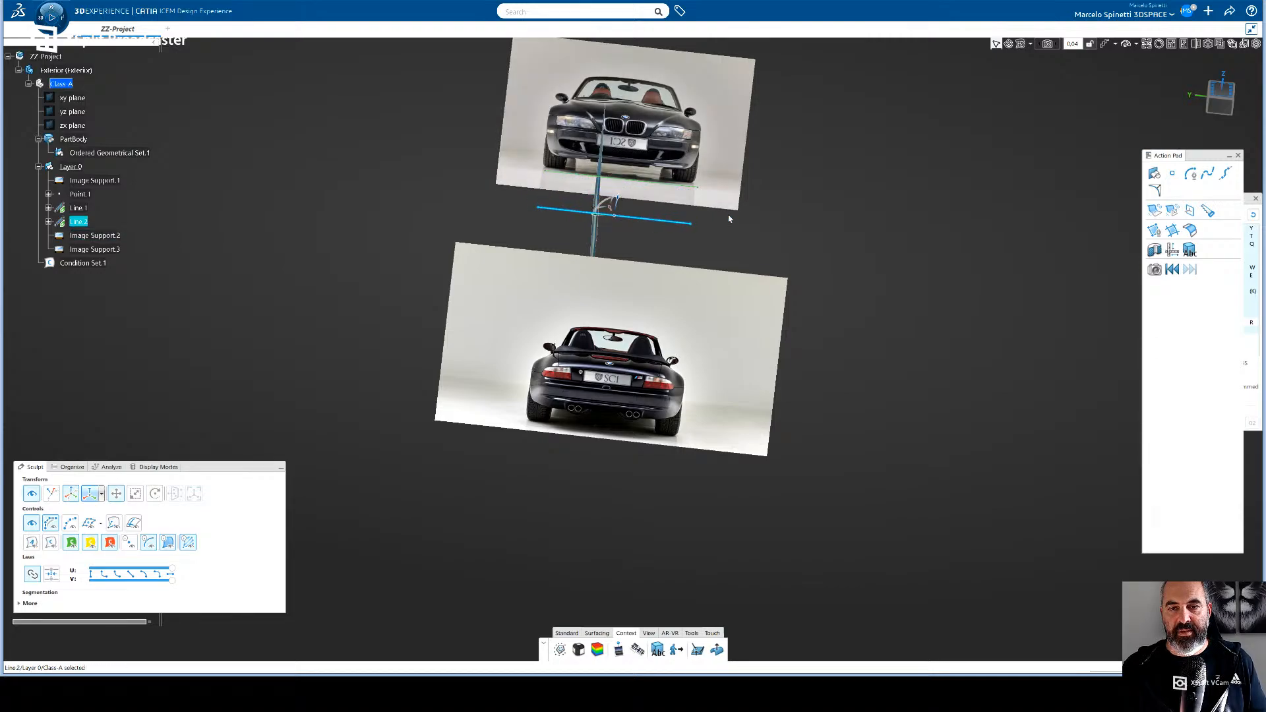
{"action": "left_click", "coordinate": [1221, 88]}
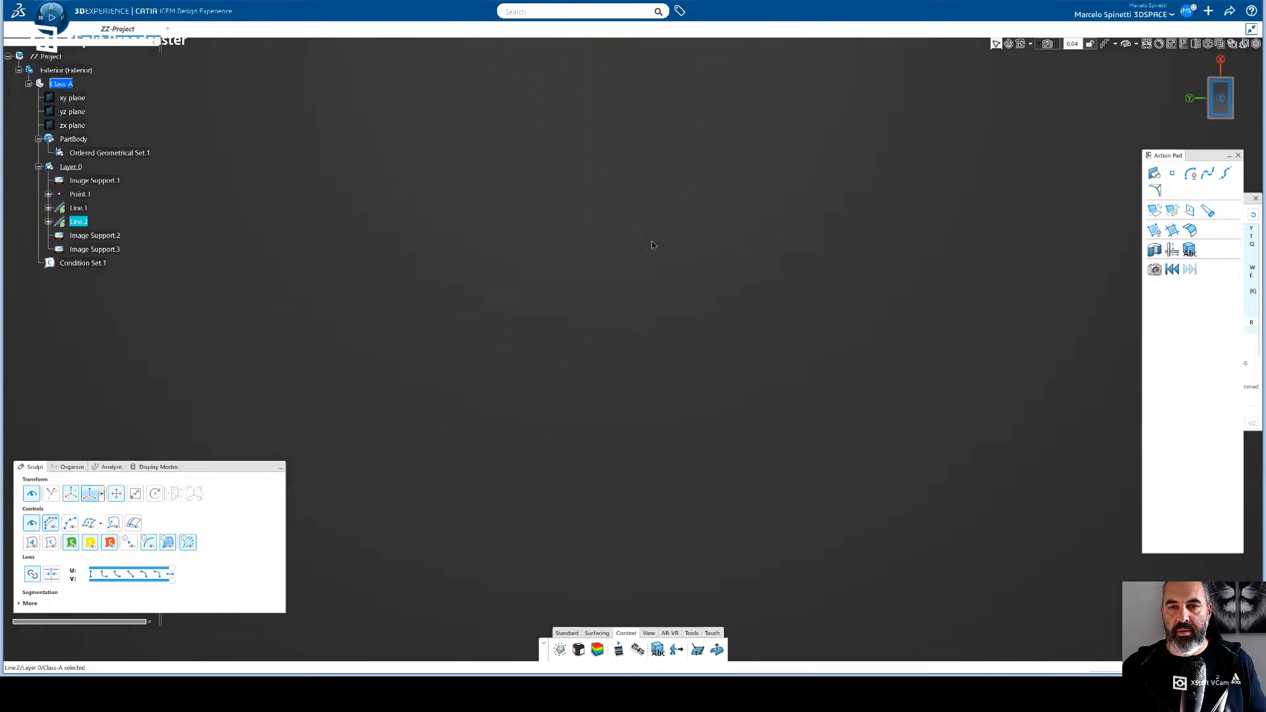
{"action": "left_click", "coordinate": [1202, 101]}
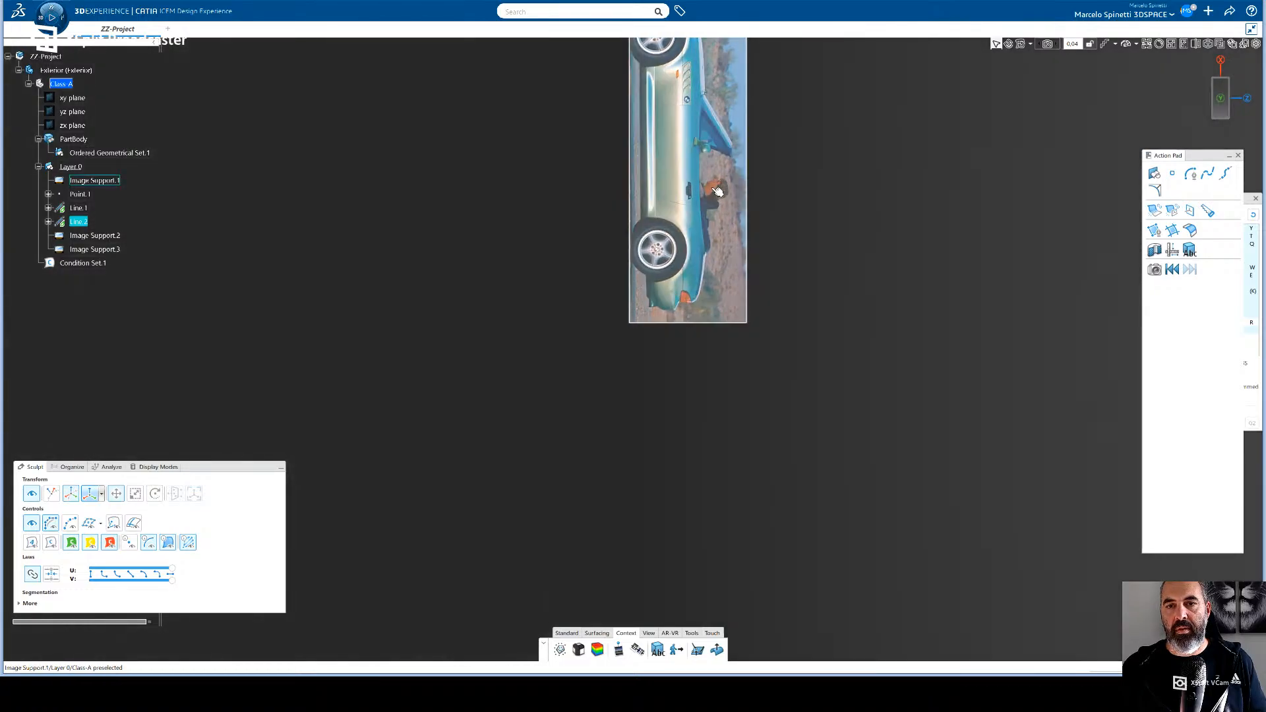
{"action": "middle_click_drag", "start_coordinate": [703, 206], "coordinate": [509, 124]}
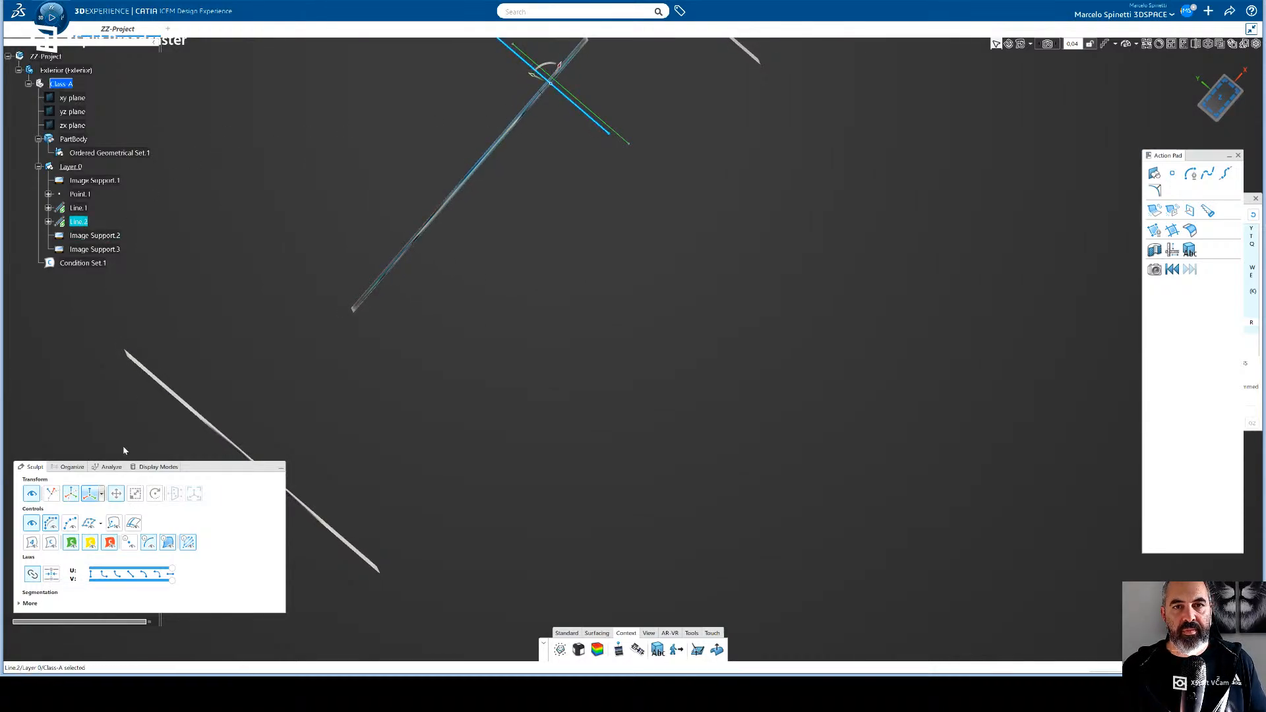
{"action": "left_click_drag", "start_coordinate": [548, 62], "coordinate": [550, 66]}
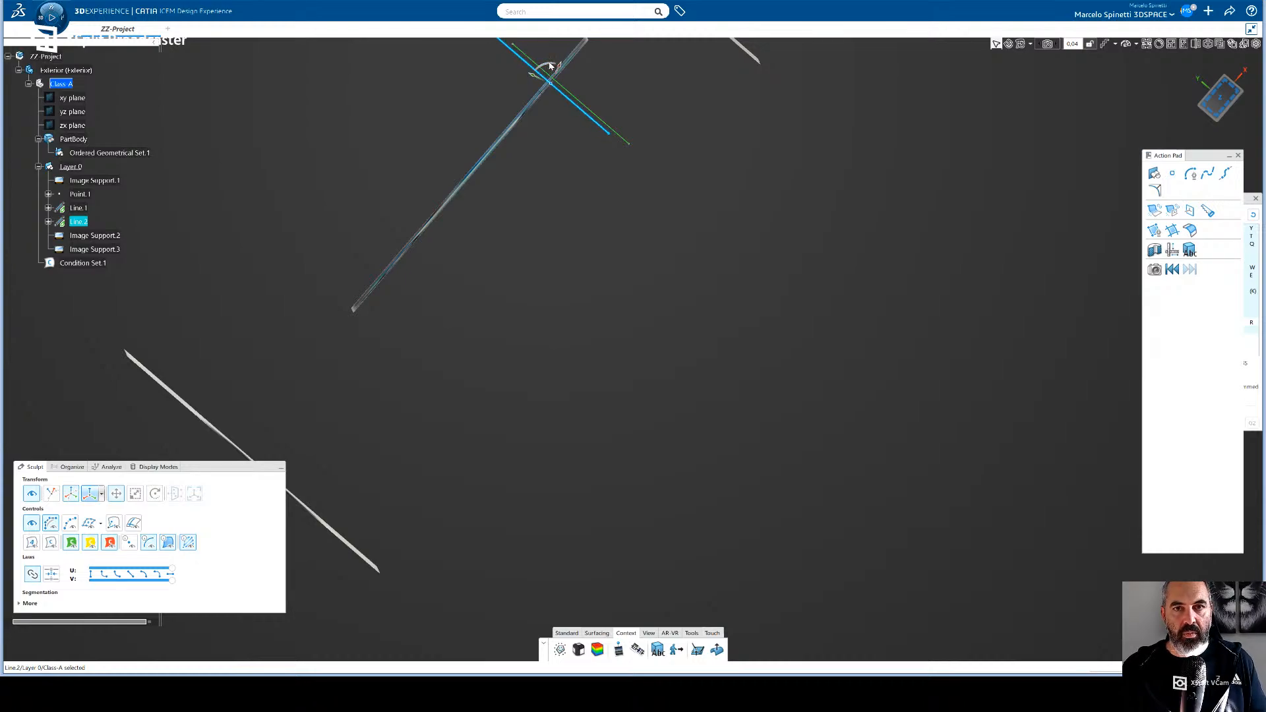
- Delete the copied line Line.2
{"action": "left_click", "coordinate": [574, 300]}
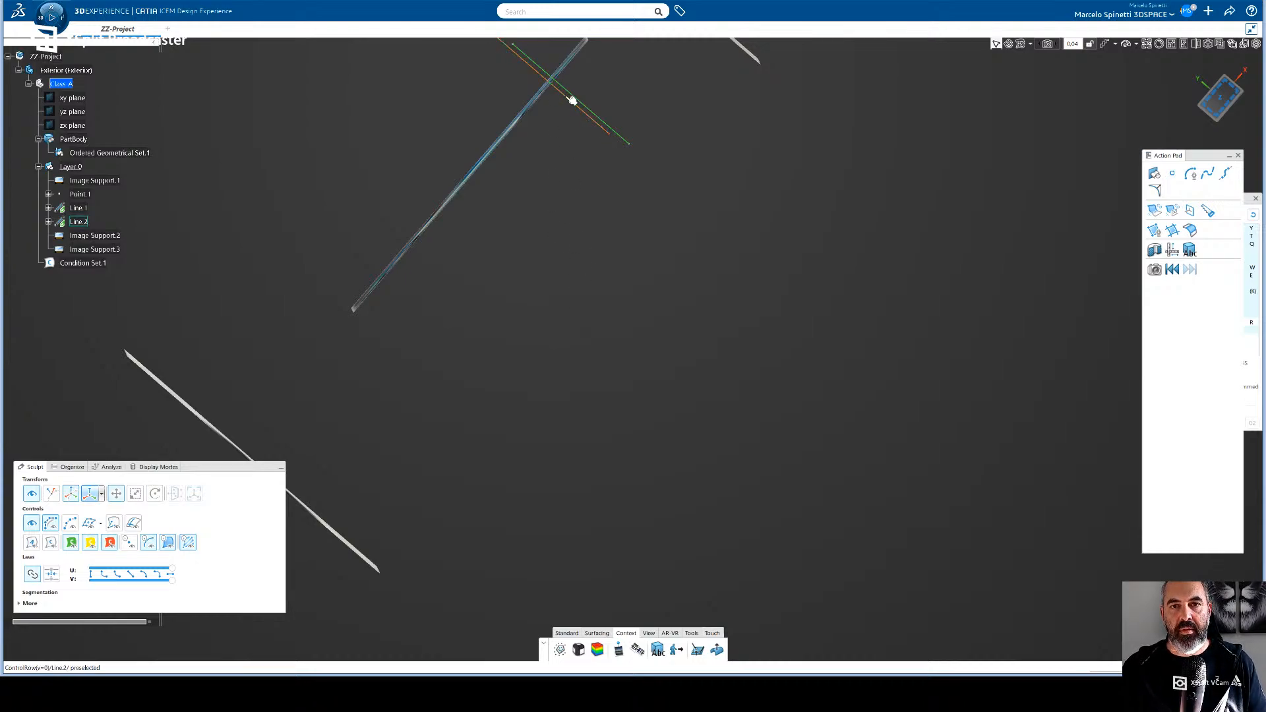
{"action": "left_click", "coordinate": [568, 98]}
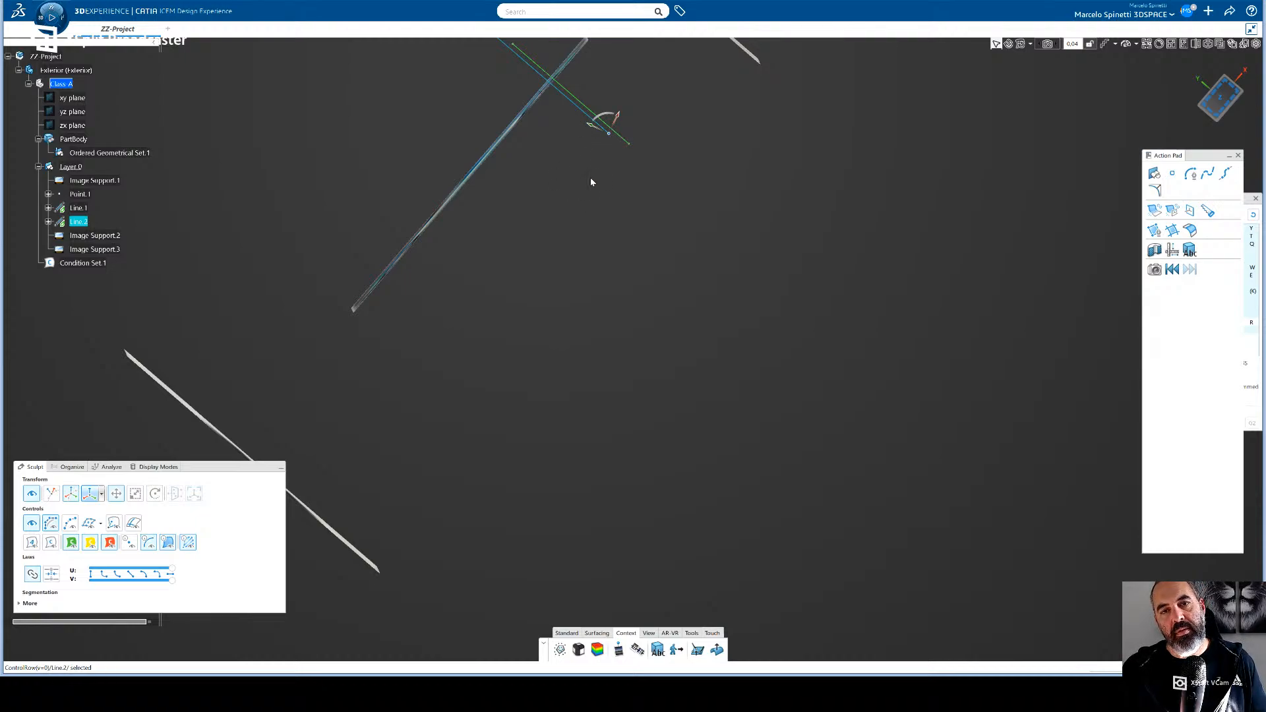
{"action": "key", "text": "Delete"}
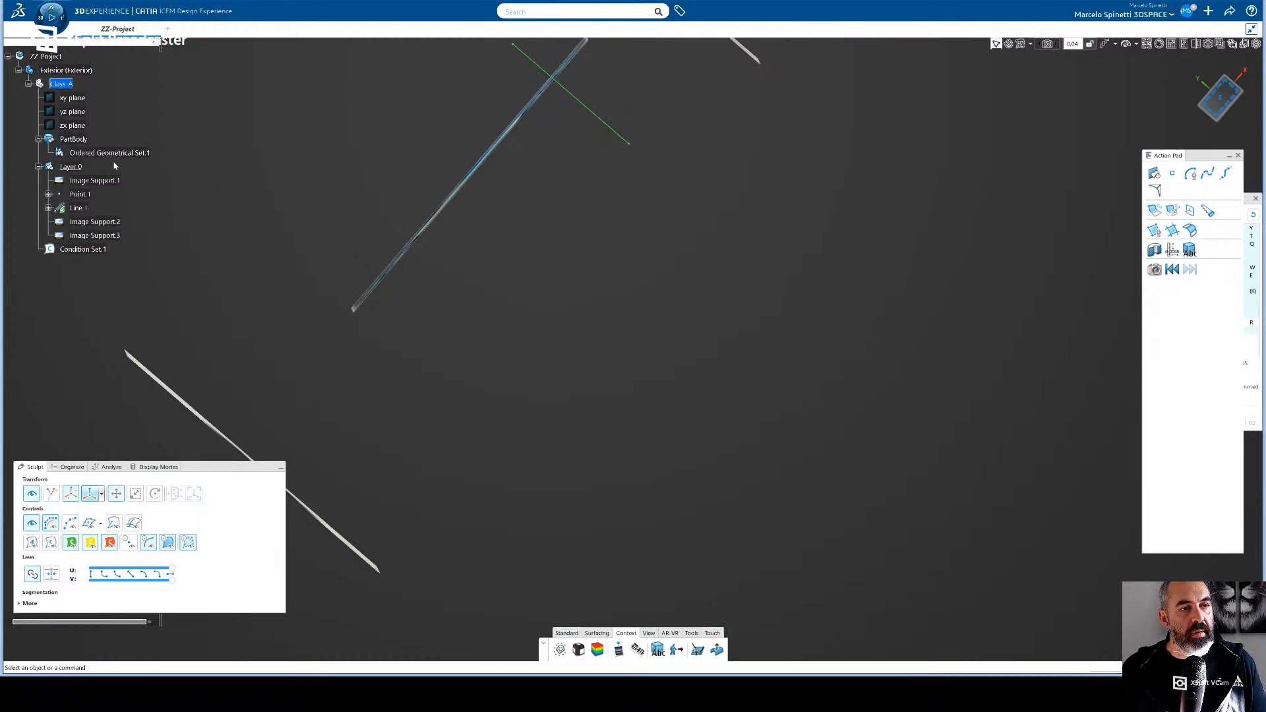
- Examine Line.1 against the car's front and side reference images
{"action": "left_click", "coordinate": [79, 208]}
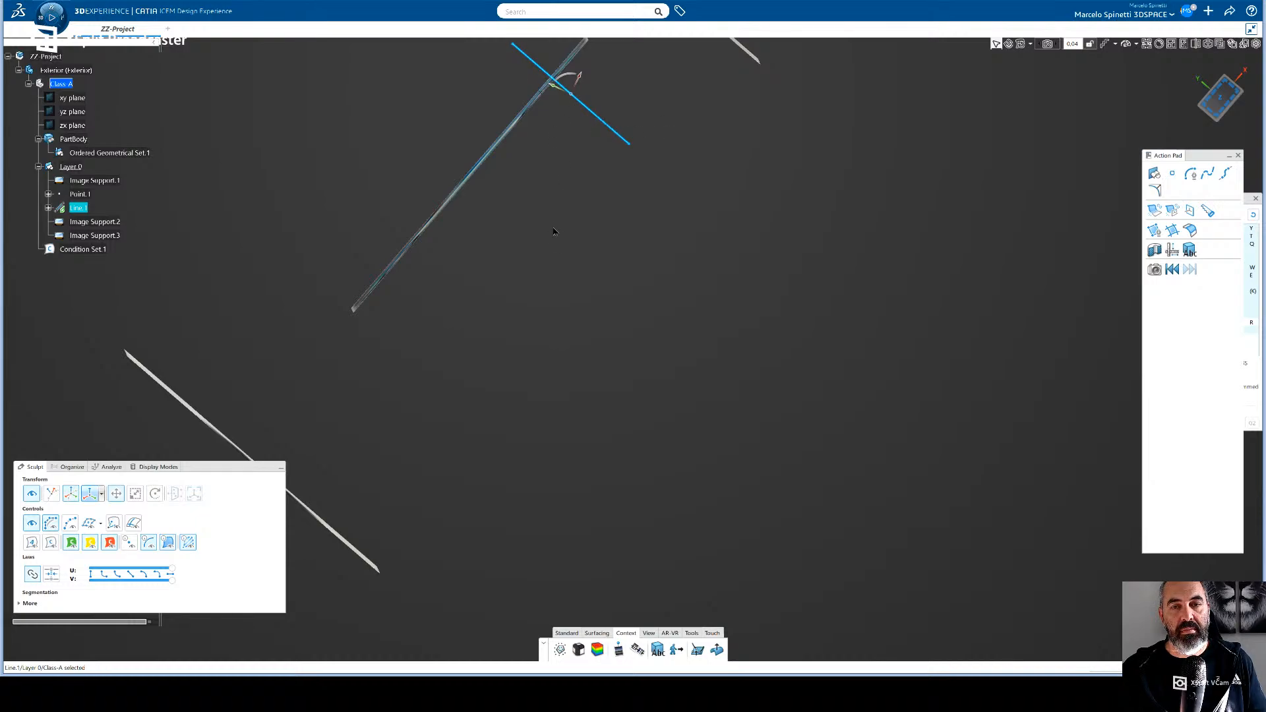
{"action": "mouse_move", "coordinate": [554, 231]}
{"action": "left_mouse_down"}
{"action": "mouse_move", "coordinate": [564, 200]}
{"action": "mouse_move", "coordinate": [563, 230]}
{"action": "left_mouse_up"}
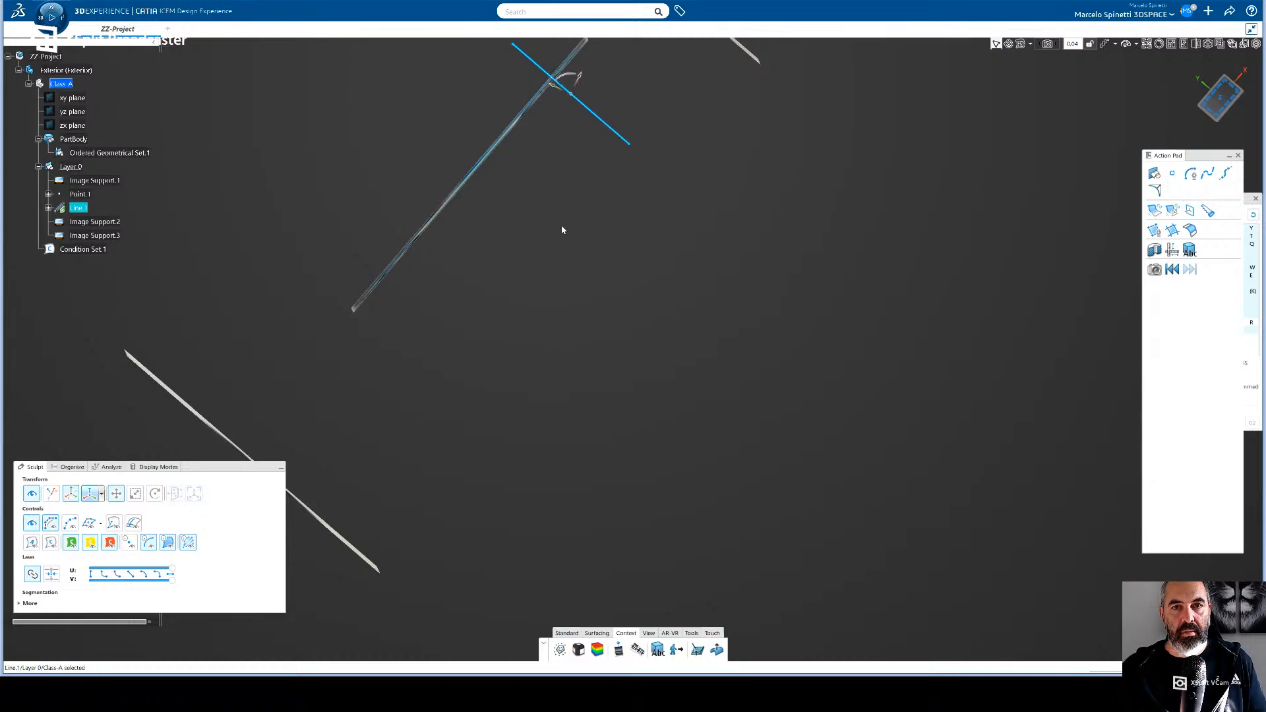
{"action": "middle_click_drag", "start_coordinate": [554, 216], "coordinate": [546, 247]}
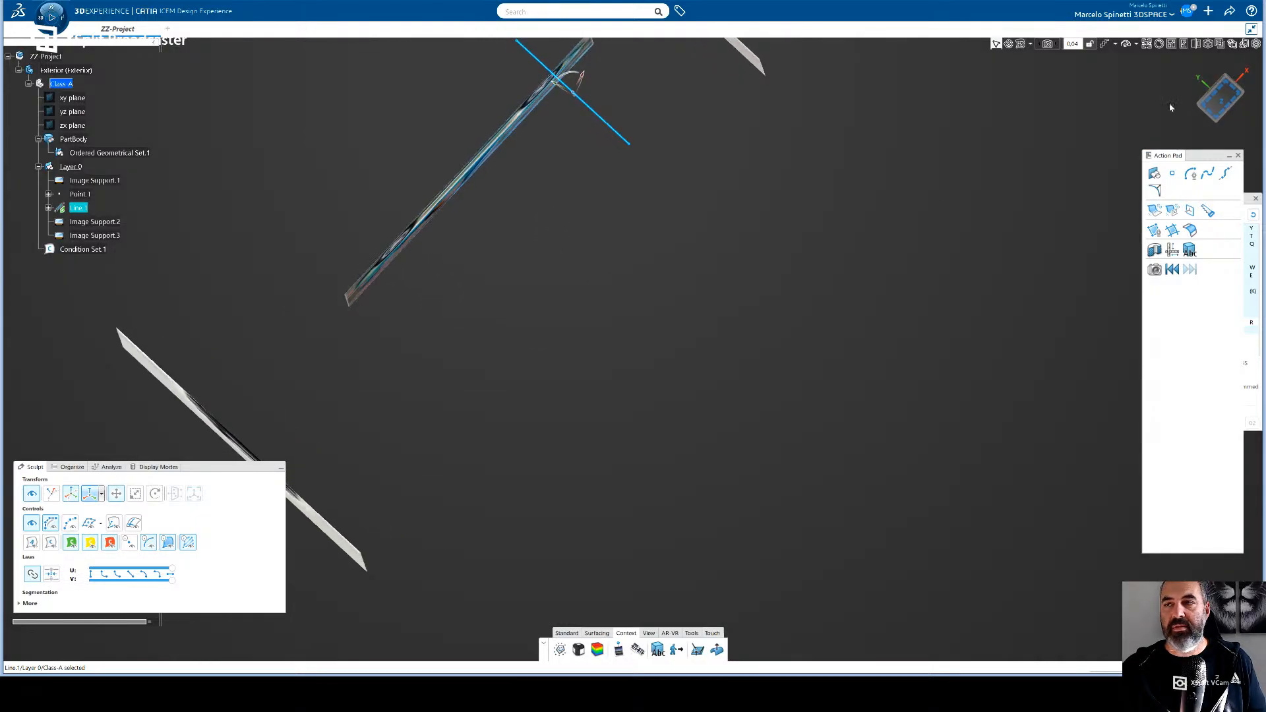
{"action": "left_click", "coordinate": [1238, 87]}
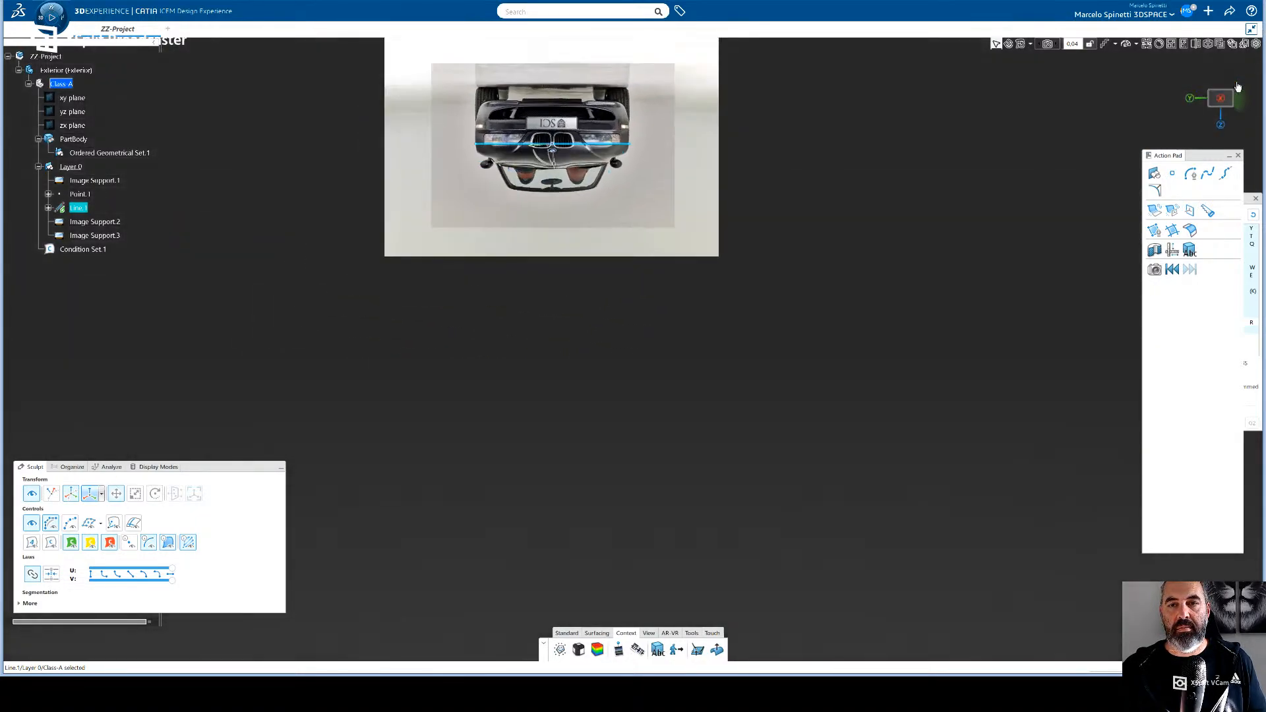
{"action": "middle_click_drag", "start_coordinate": [752, 227], "coordinate": [650, 248]}
{"action": "left_click", "coordinate": [1215, 105]}
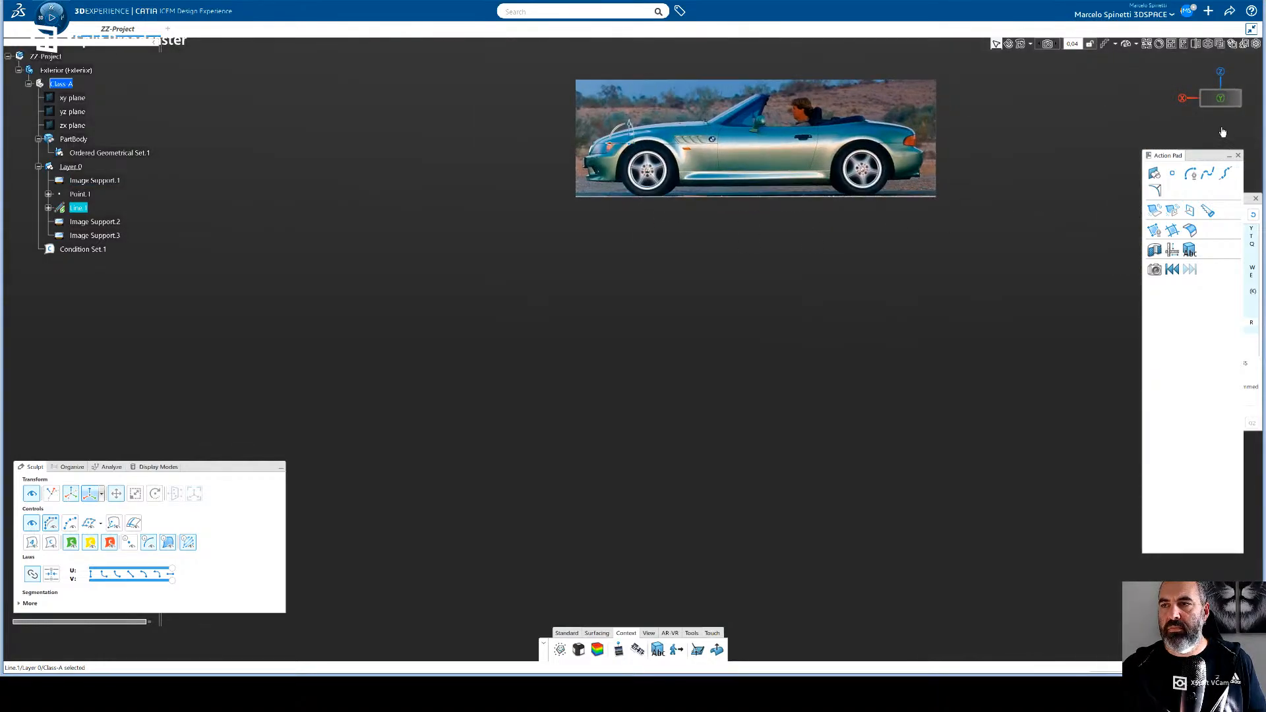
{"action": "left_click", "coordinate": [1186, 99]}
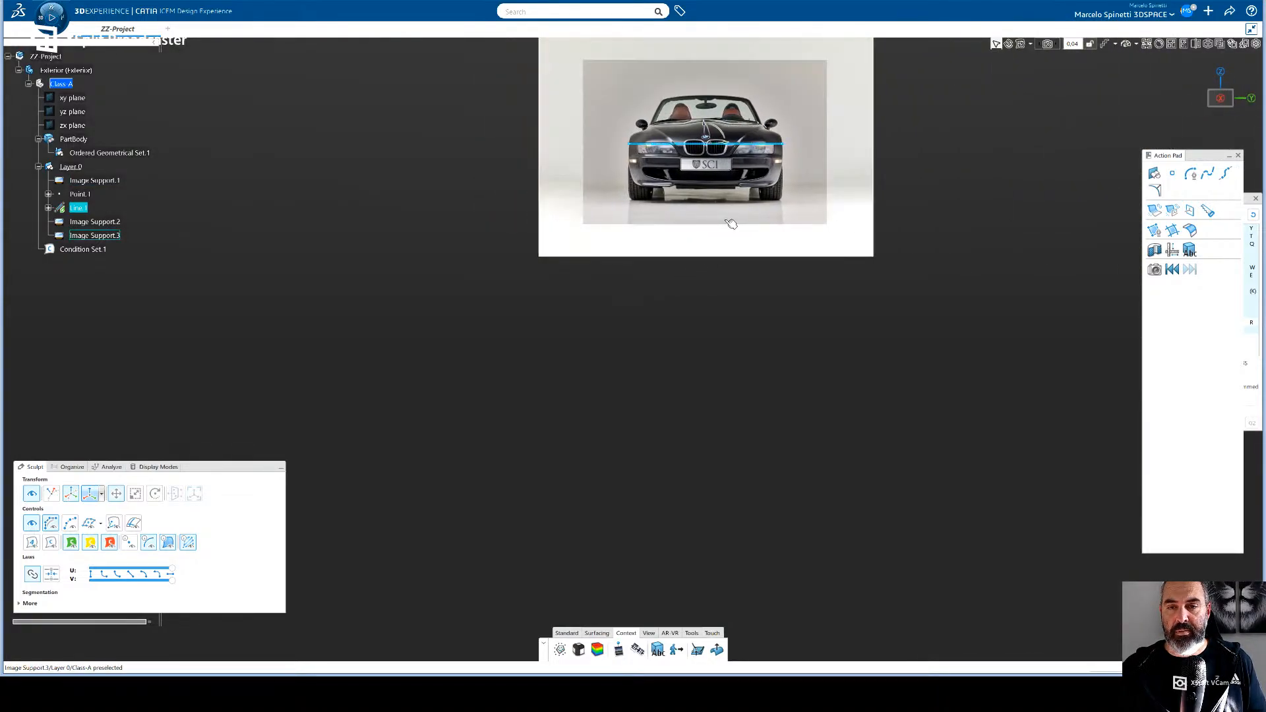
{"action": "middle_click_drag", "start_coordinate": [706, 253], "coordinate": [658, 374]}
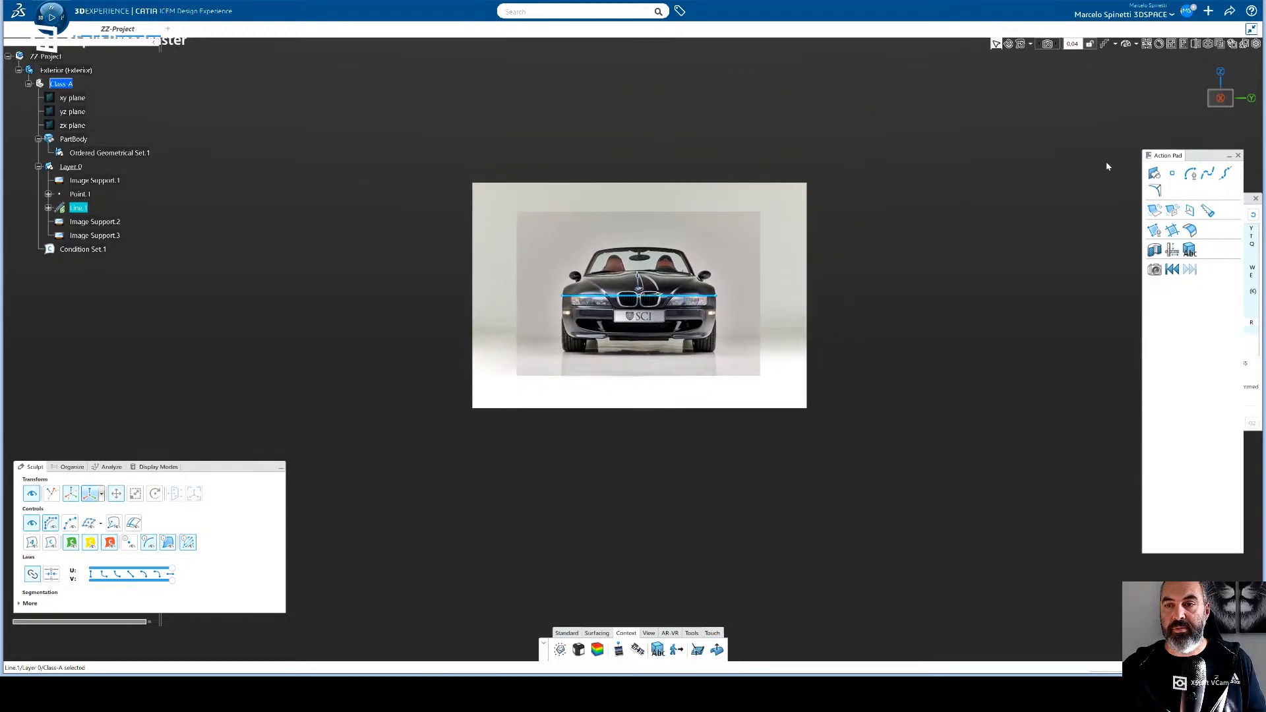
{"action": "left_click", "coordinate": [1247, 100]}
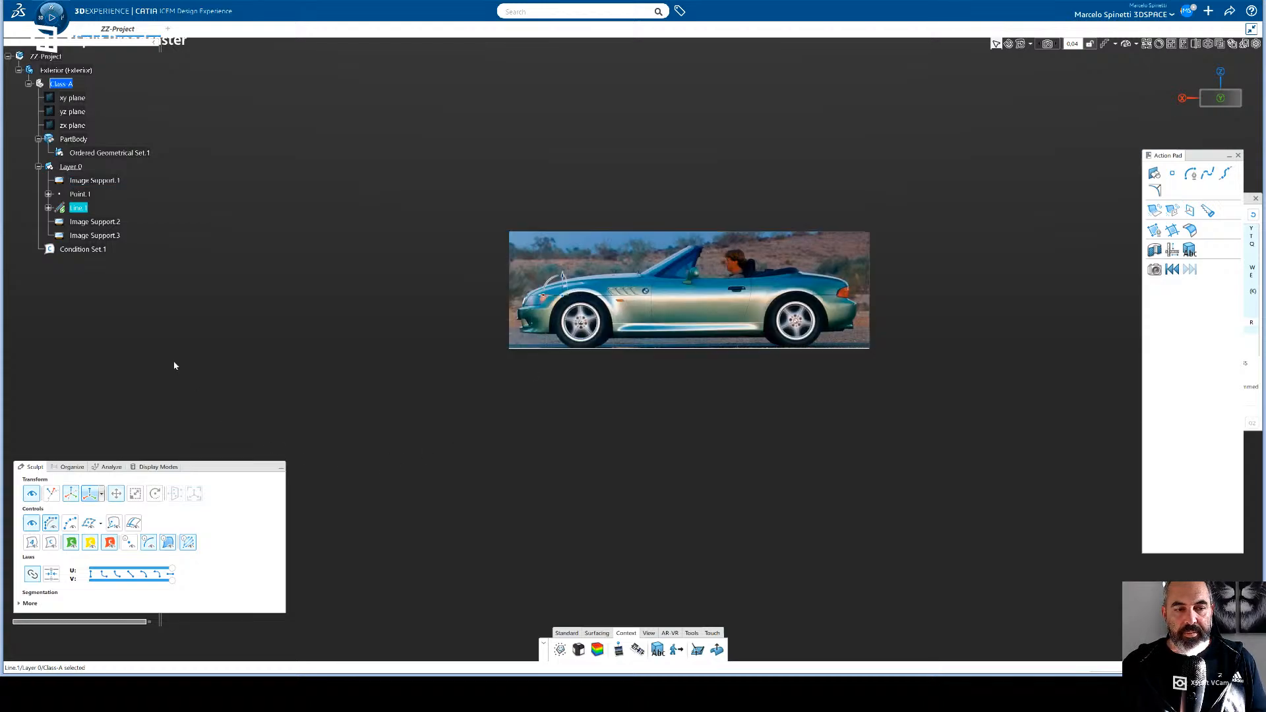
{"action": "left_click", "coordinate": [692, 634]}
{"action": "left_click", "coordinate": [604, 635]}
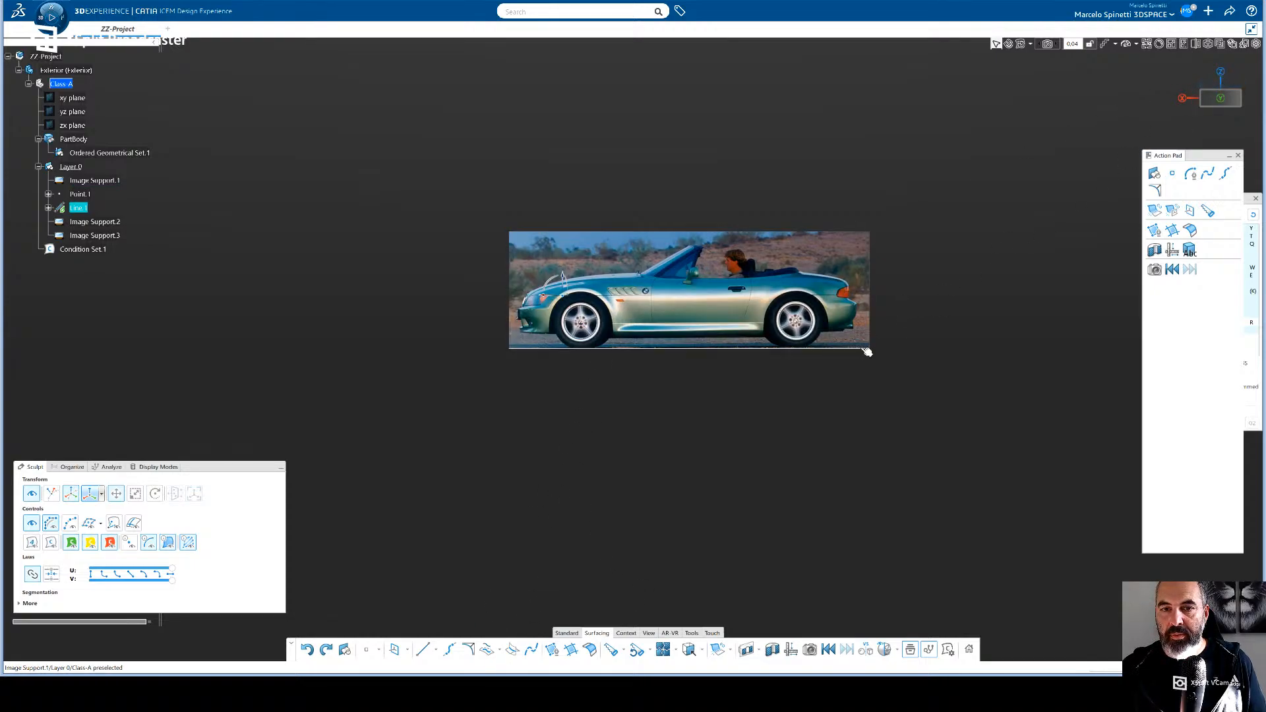
- Try shifting Line.1 slightly in top view, undo the shift, and check the line against all three reference images
{"action": "left_click", "coordinate": [1235, 90]}
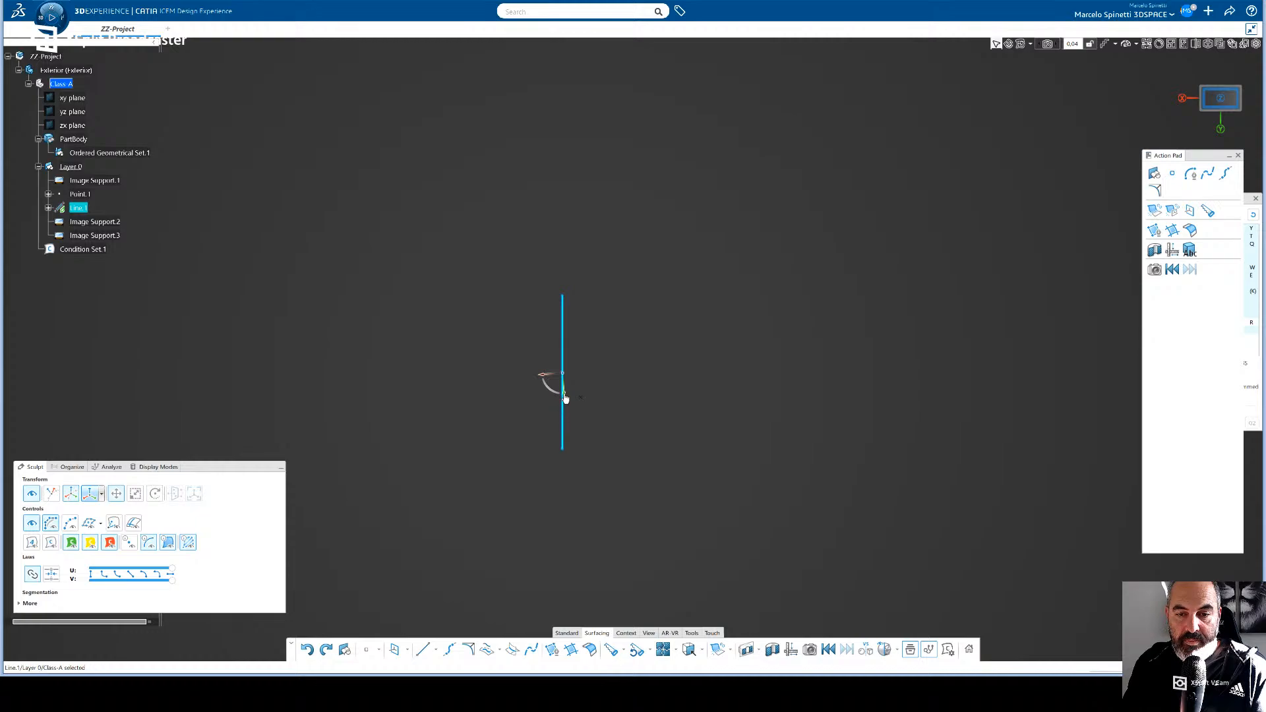
{"action": "left_click", "coordinate": [566, 409]}
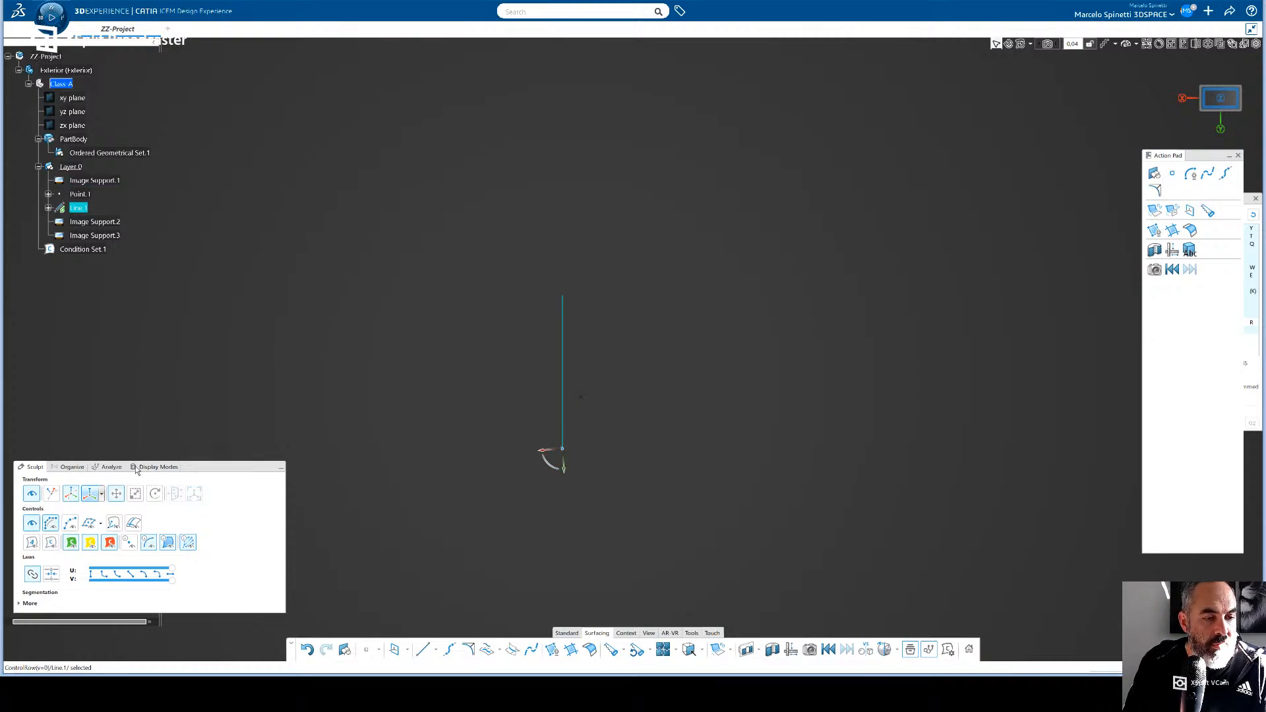
{"action": "left_click", "coordinate": [79, 208]}
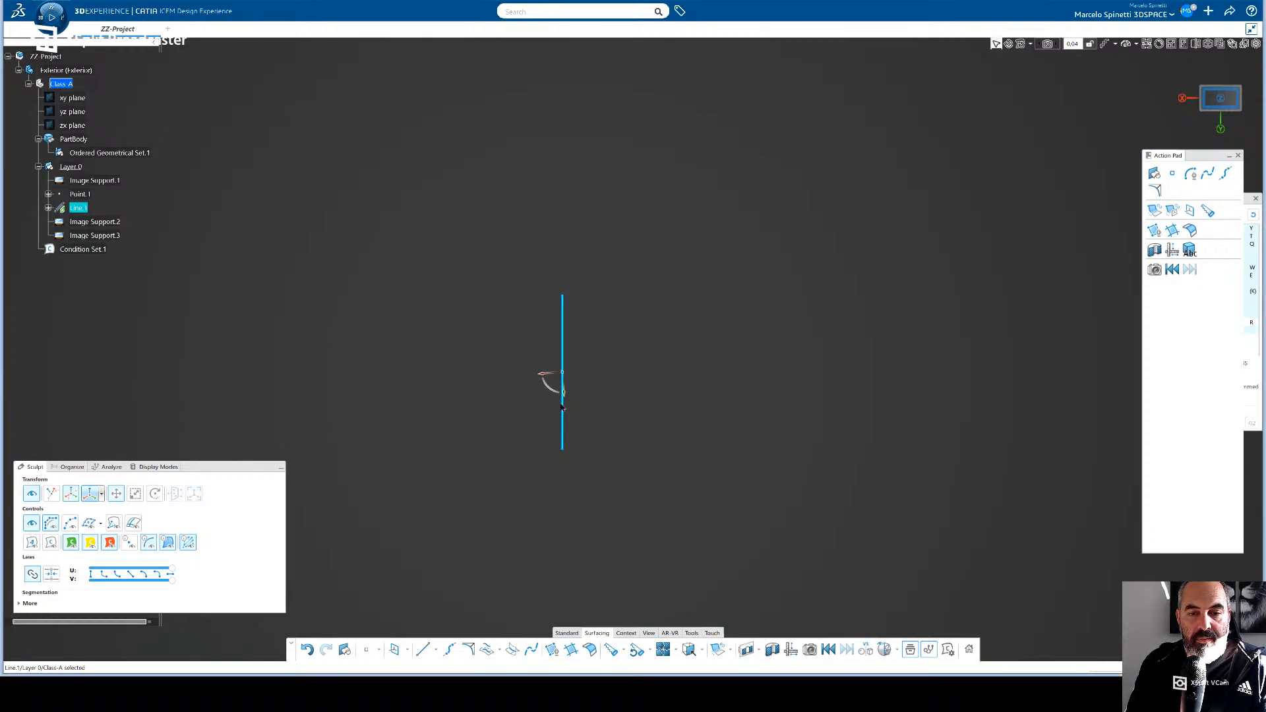
{"action": "left_click_drag", "start_coordinate": [559, 404], "coordinate": [558, 390]}
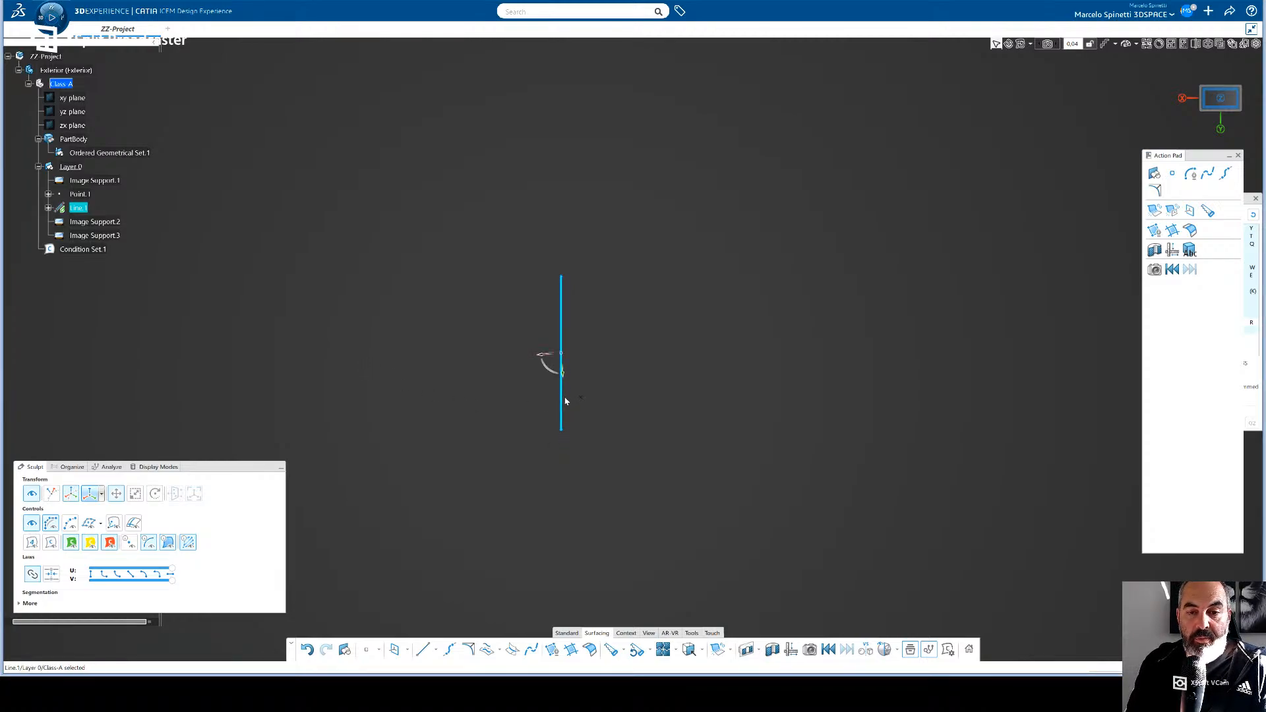
{"action": "key", "text": "ctrl+z"}
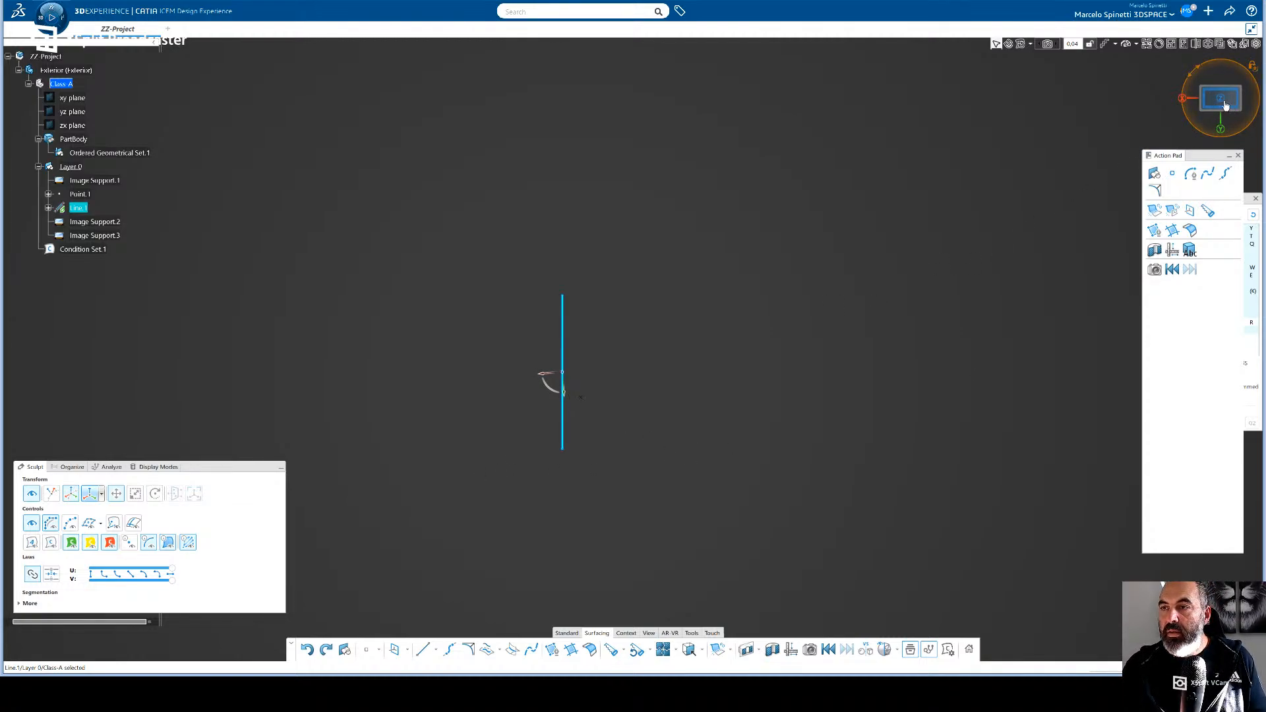
{"action": "left_click_drag", "start_coordinate": [1222, 131], "coordinate": [1247, 95]}
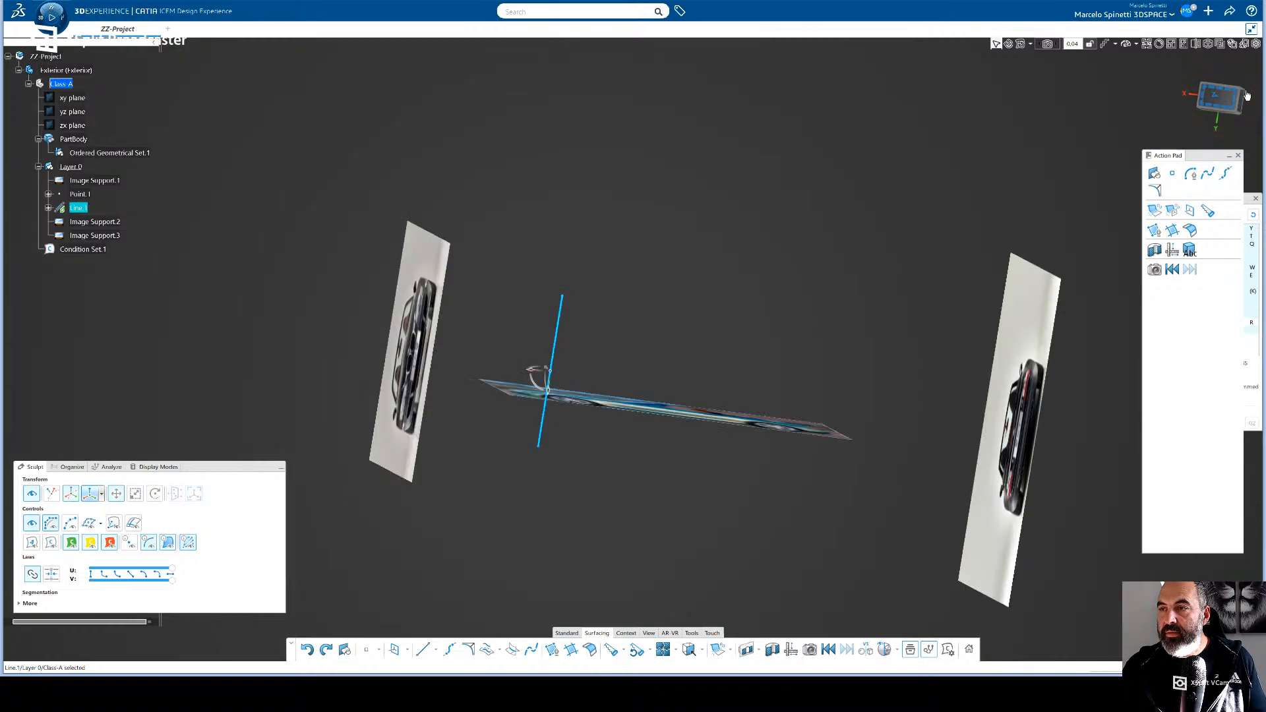
{"action": "middle_click_drag", "start_coordinate": [725, 325], "coordinate": [583, 432]}
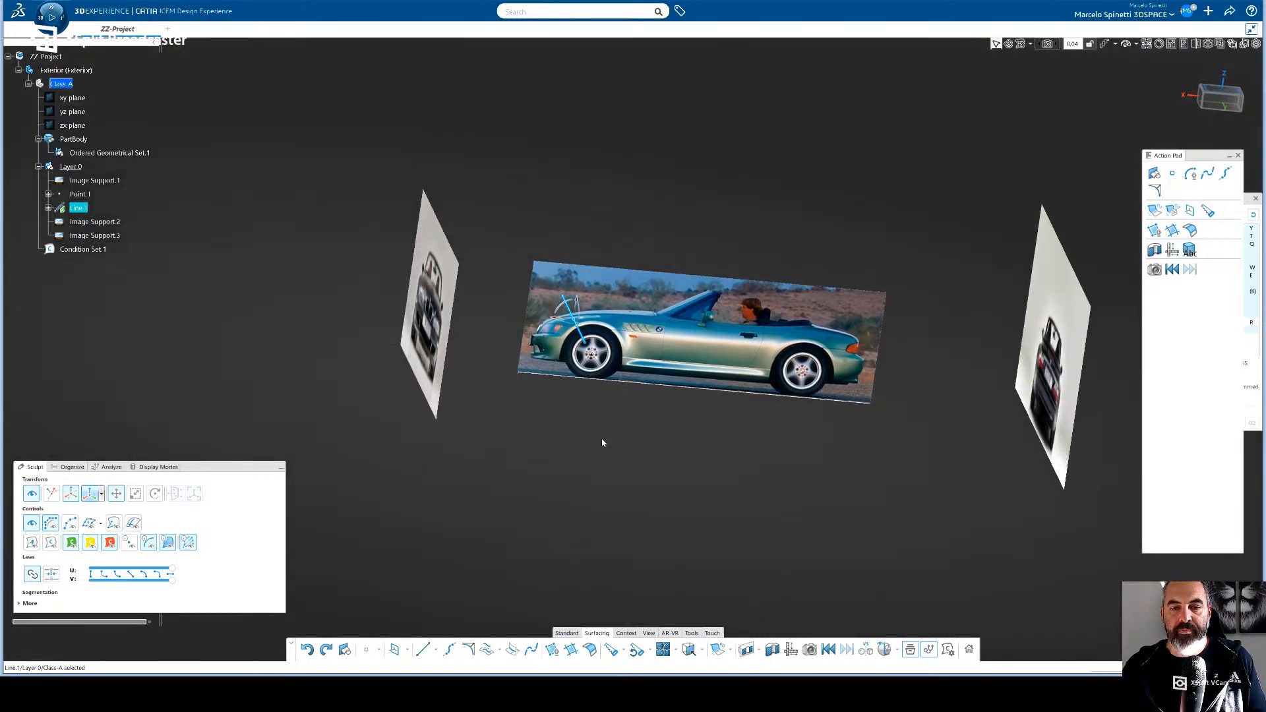
- Create a line through Point.1 along the Y direction, with start -870 mm and end 870 mm
{"action": "left_click", "coordinate": [442, 491]}
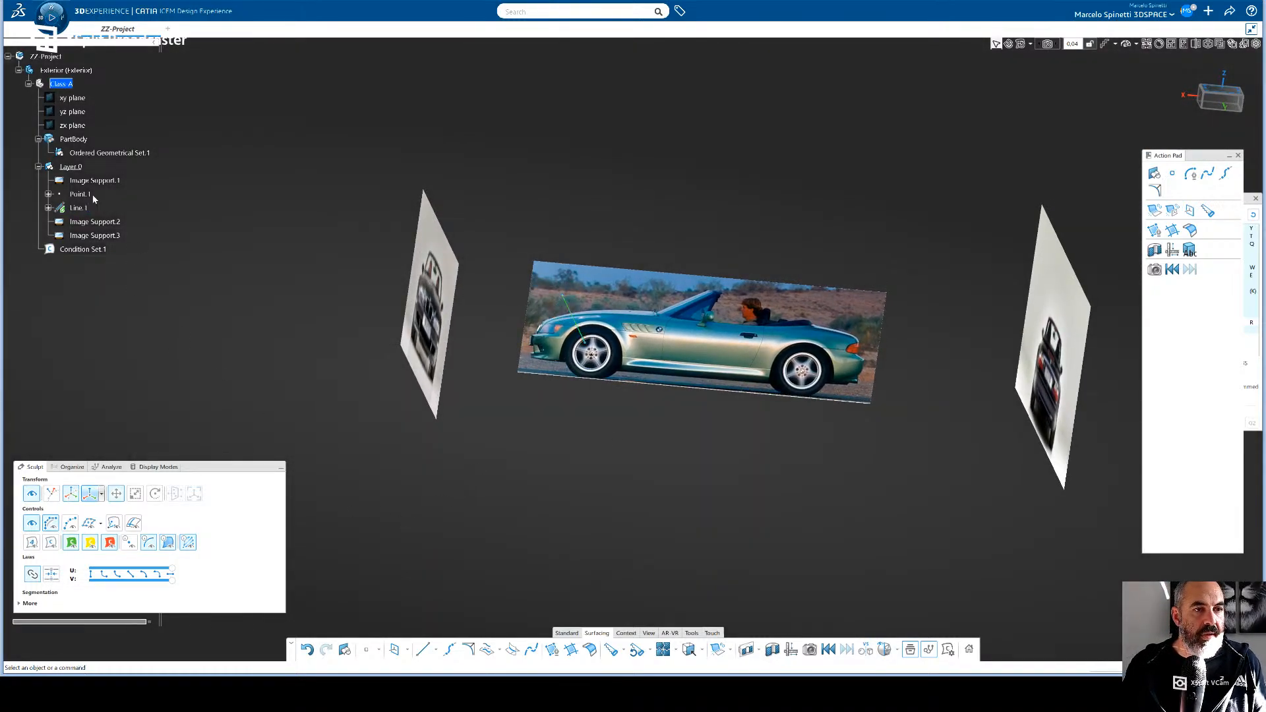
{"action": "left_click", "coordinate": [71, 166]}
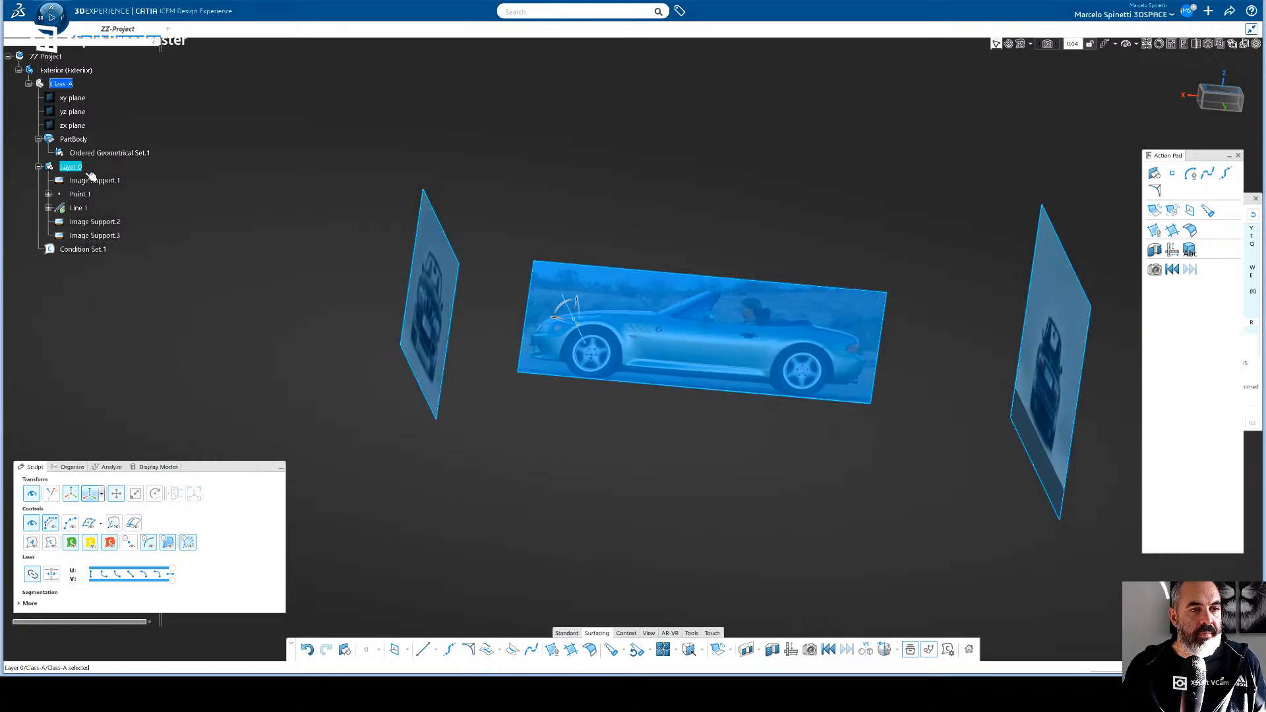
{"action": "left_click", "coordinate": [600, 405]}
{"action": "left_click", "coordinate": [423, 650]}
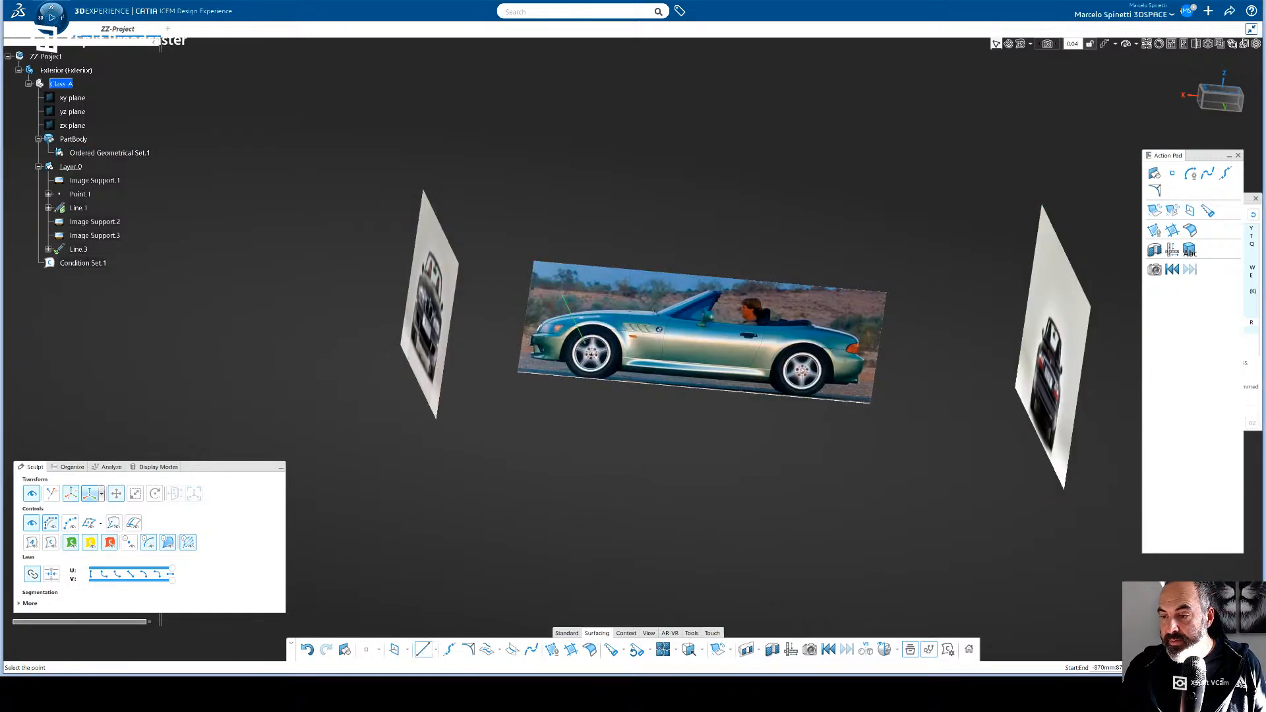
{"action": "left_click", "coordinate": [597, 359]}
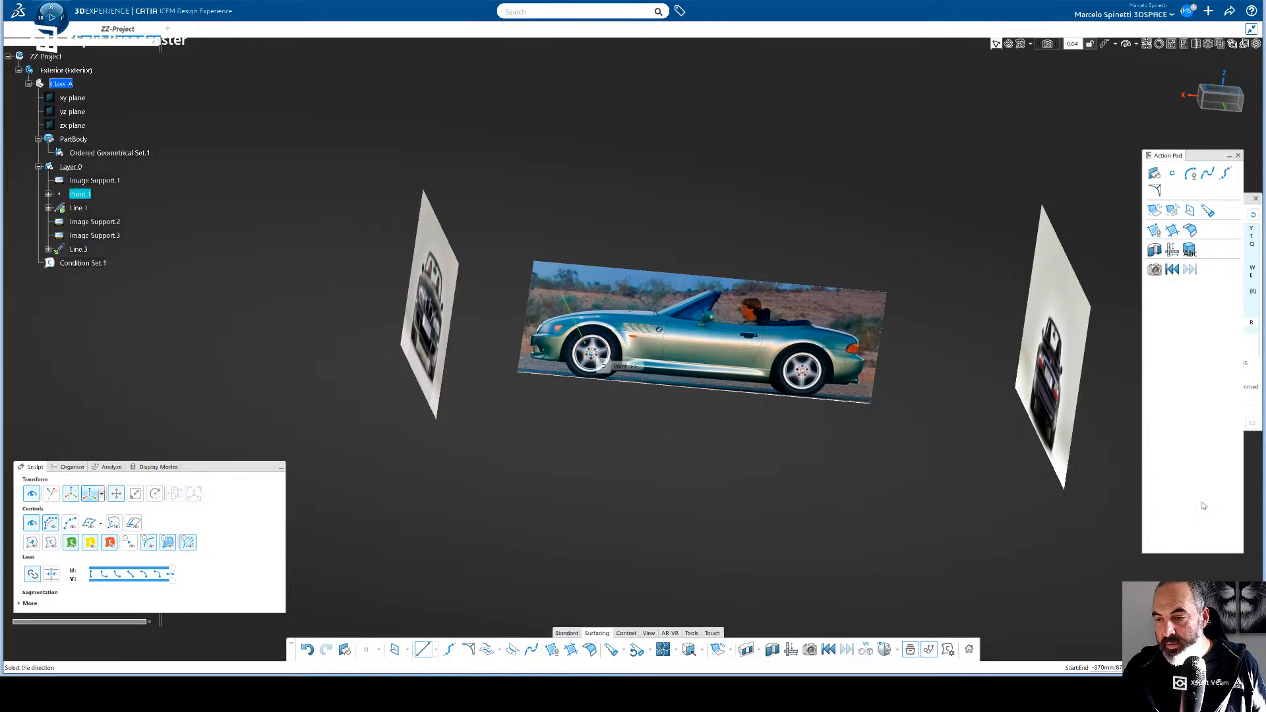
{"action": "left_click", "coordinate": [1223, 556]}
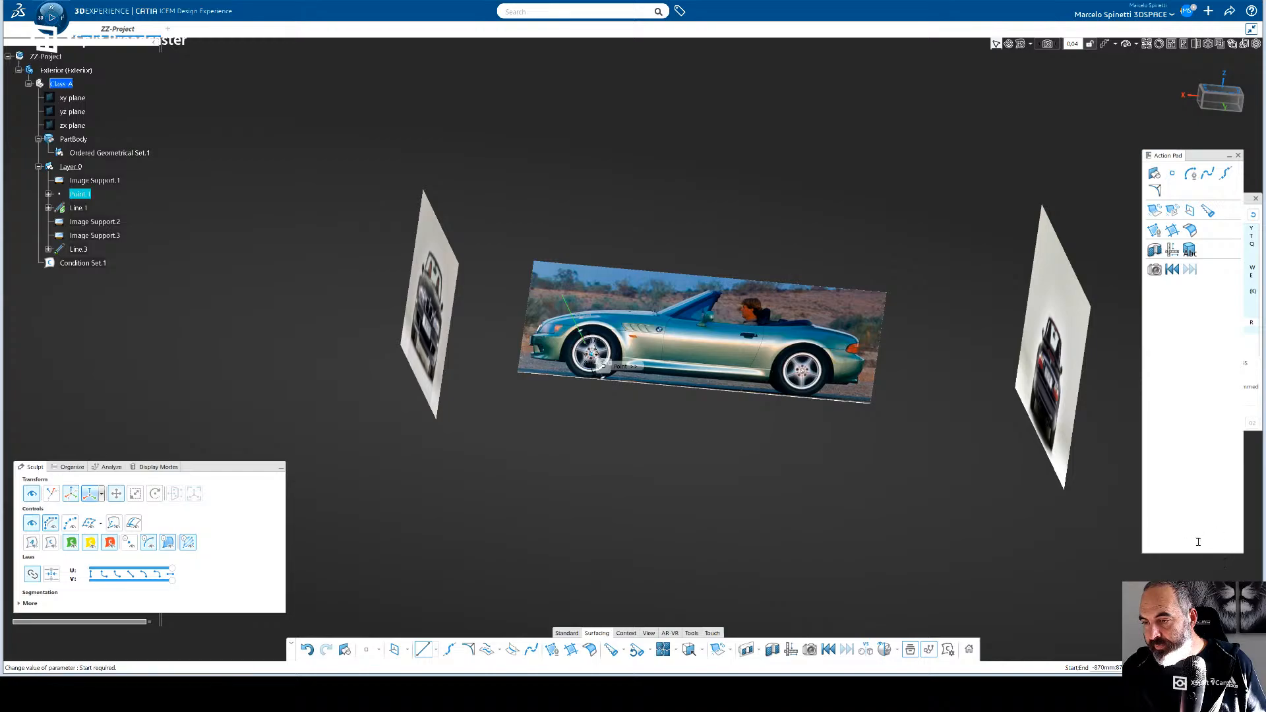
{"action": "left_click", "coordinate": [1181, 620]}
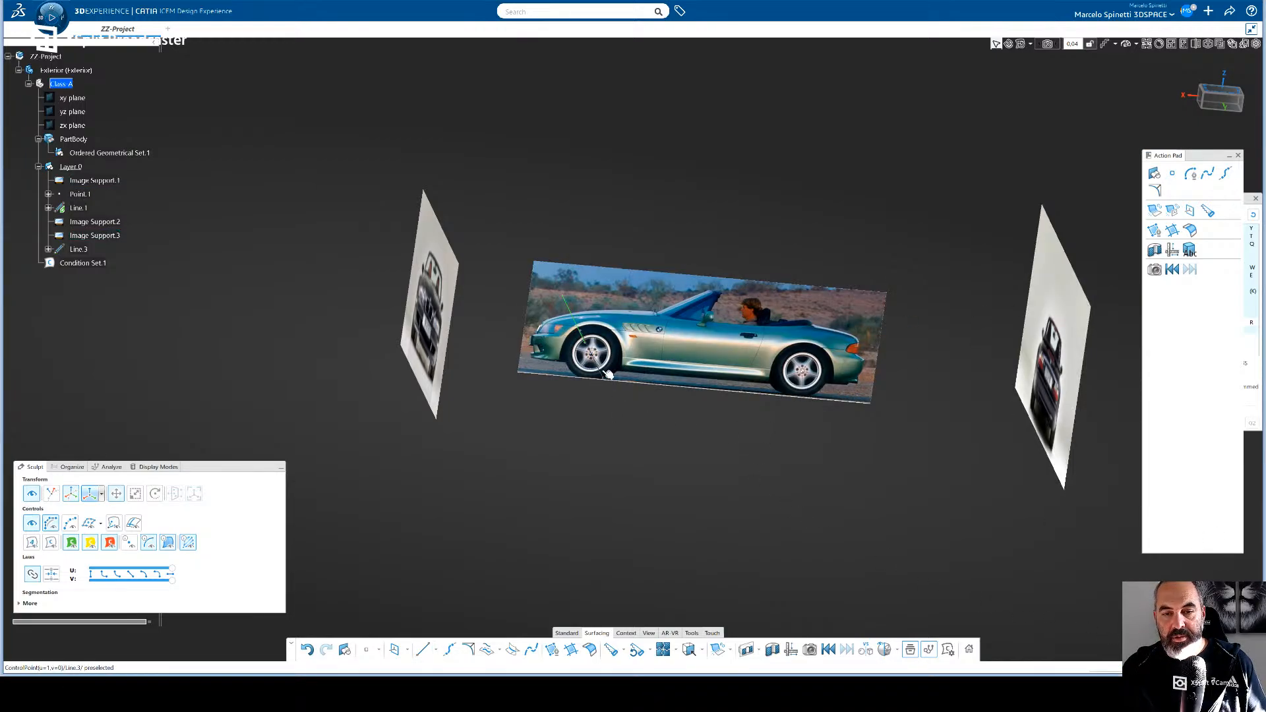
- Try moving the new line away from Point.1 to below the side image, and undo the move
{"action": "left_click", "coordinate": [88, 253]}
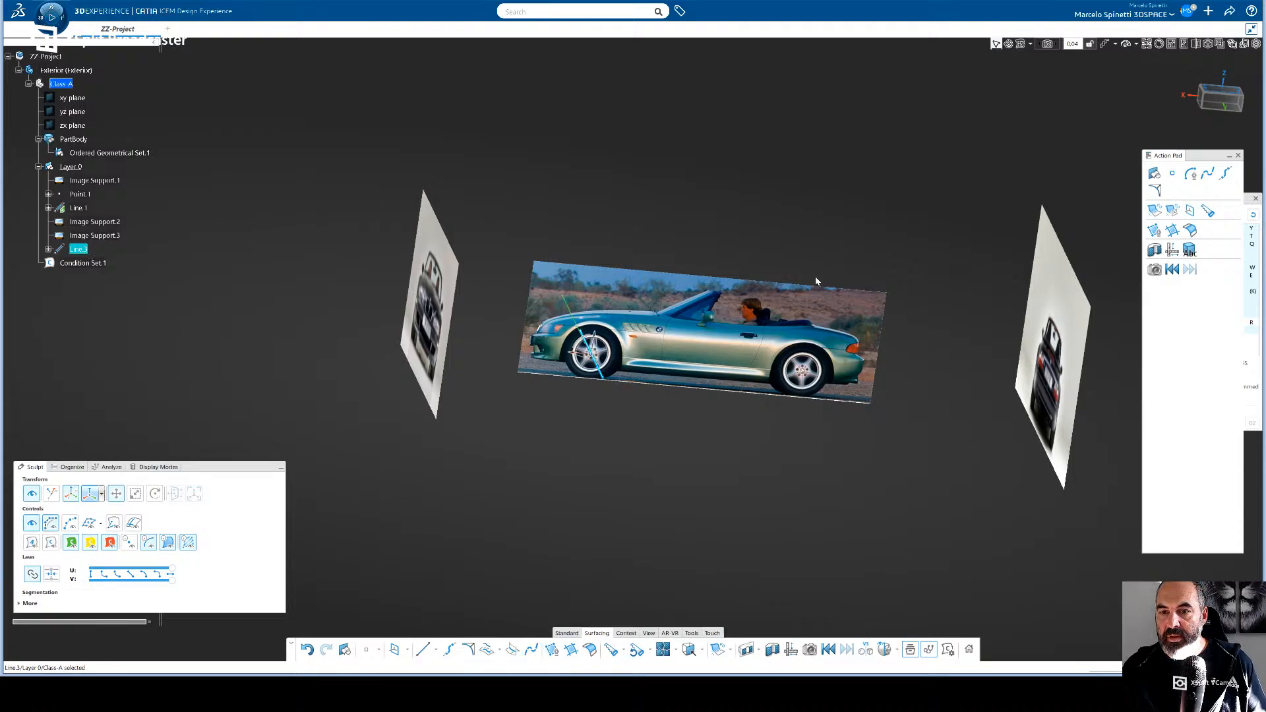
{"action": "left_click_drag", "start_coordinate": [667, 252], "coordinate": [710, 301]}
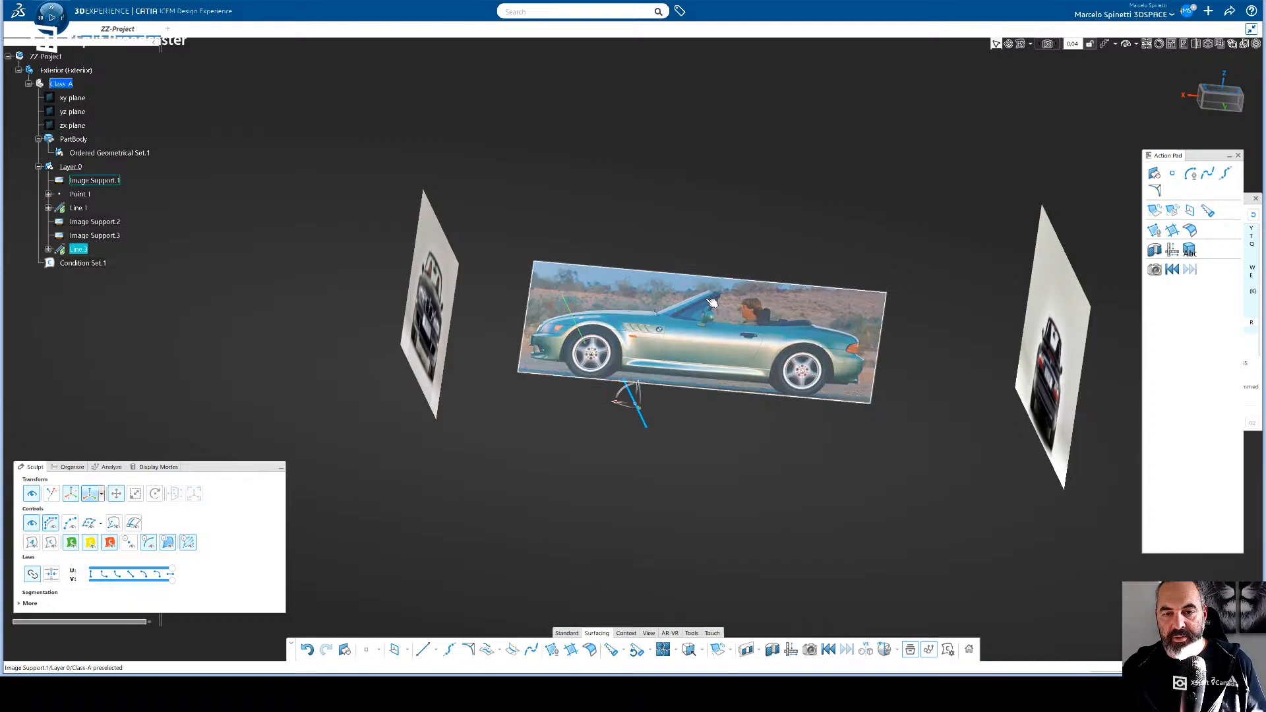
{"action": "key", "text": "ctrl+z"}
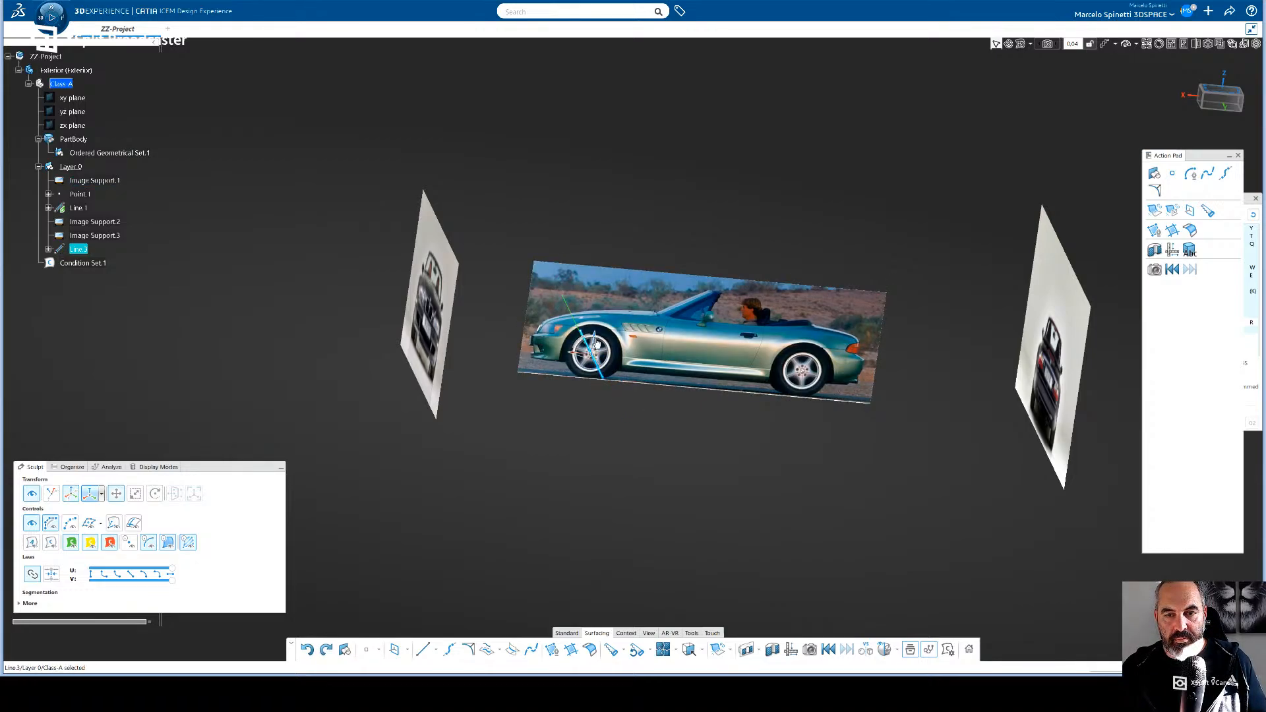
- Review the new line's start, end and direction parameters, and delete the line
{"action": "left_click", "coordinate": [81, 251]}
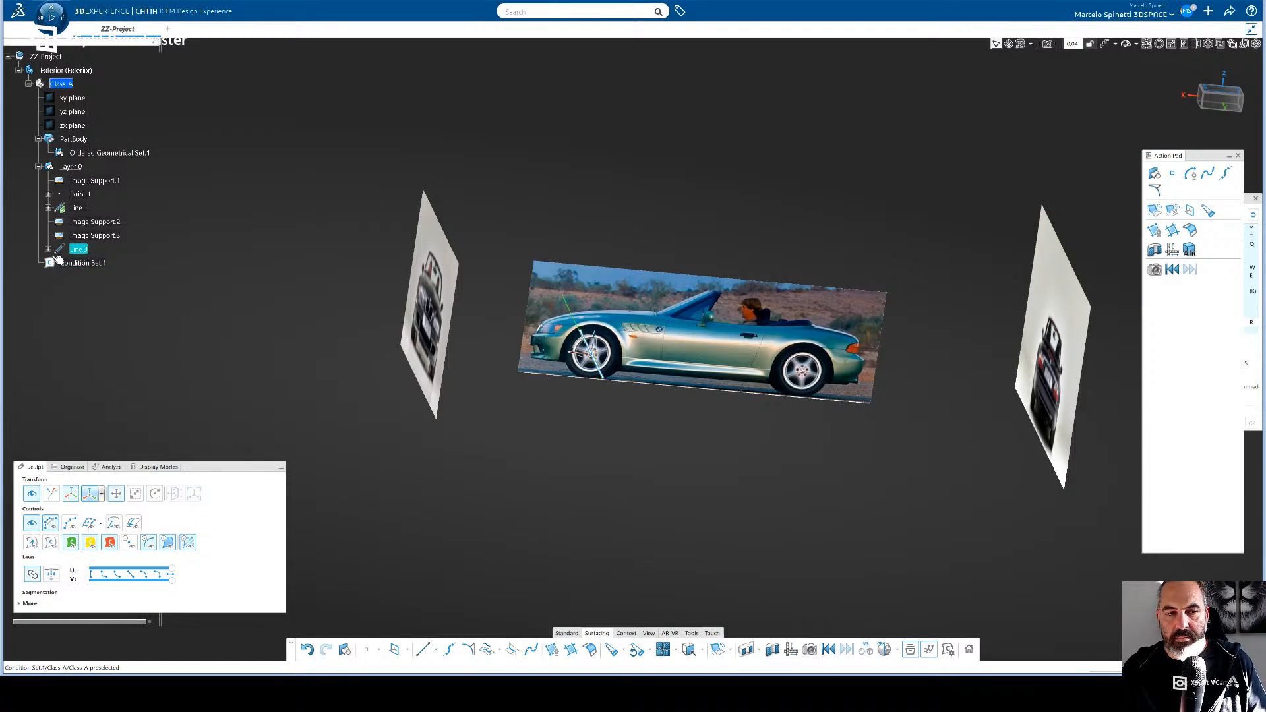
{"action": "left_click", "coordinate": [48, 250]}
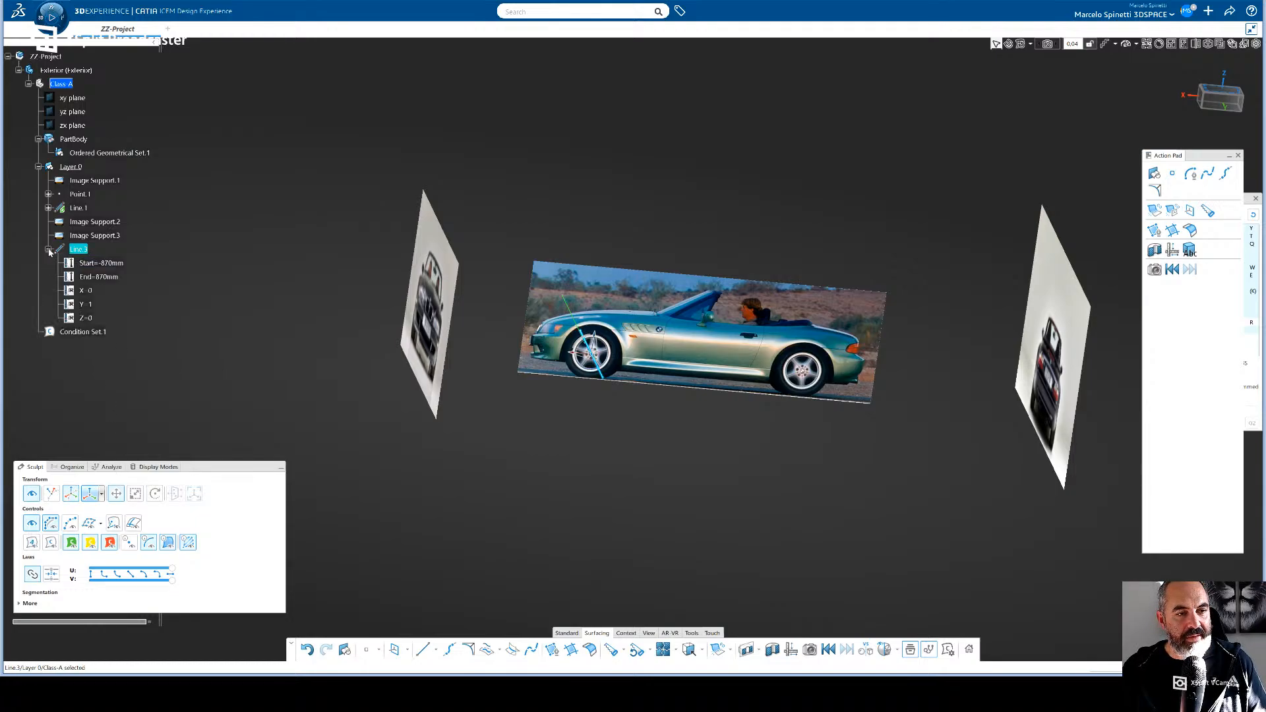
{"action": "left_click", "coordinate": [48, 249]}
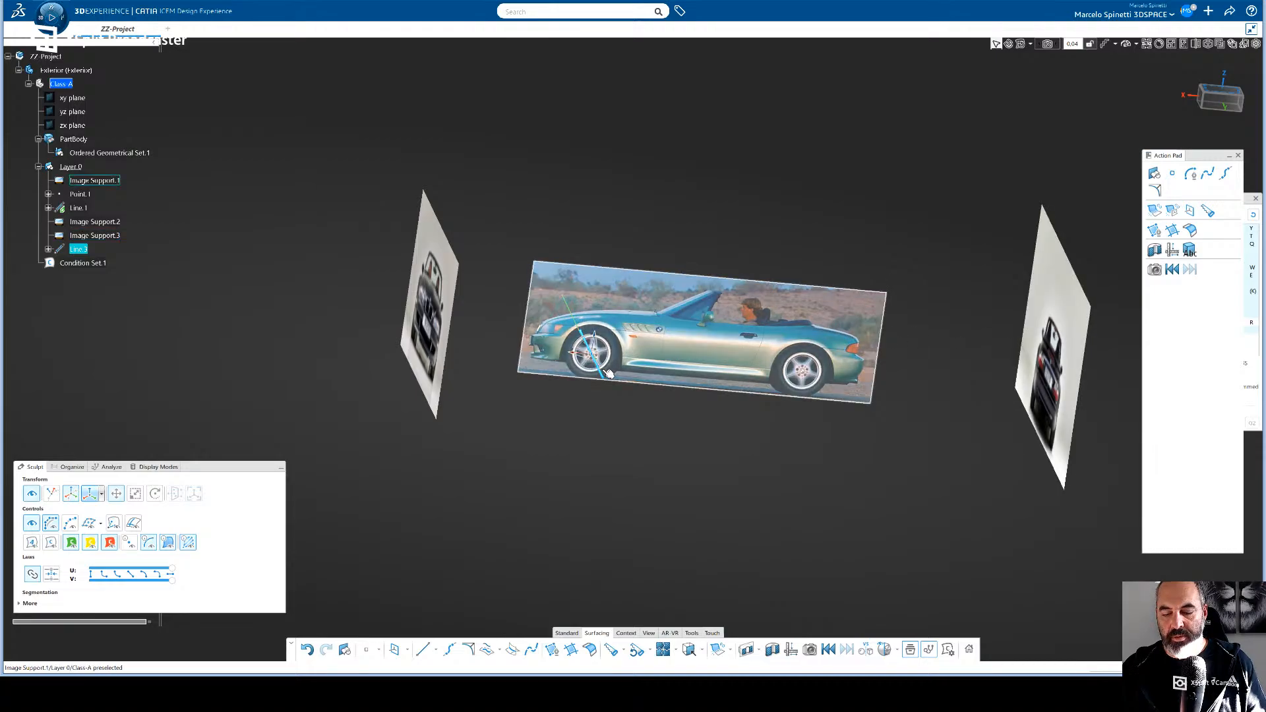
{"action": "key", "text": "Delete"}
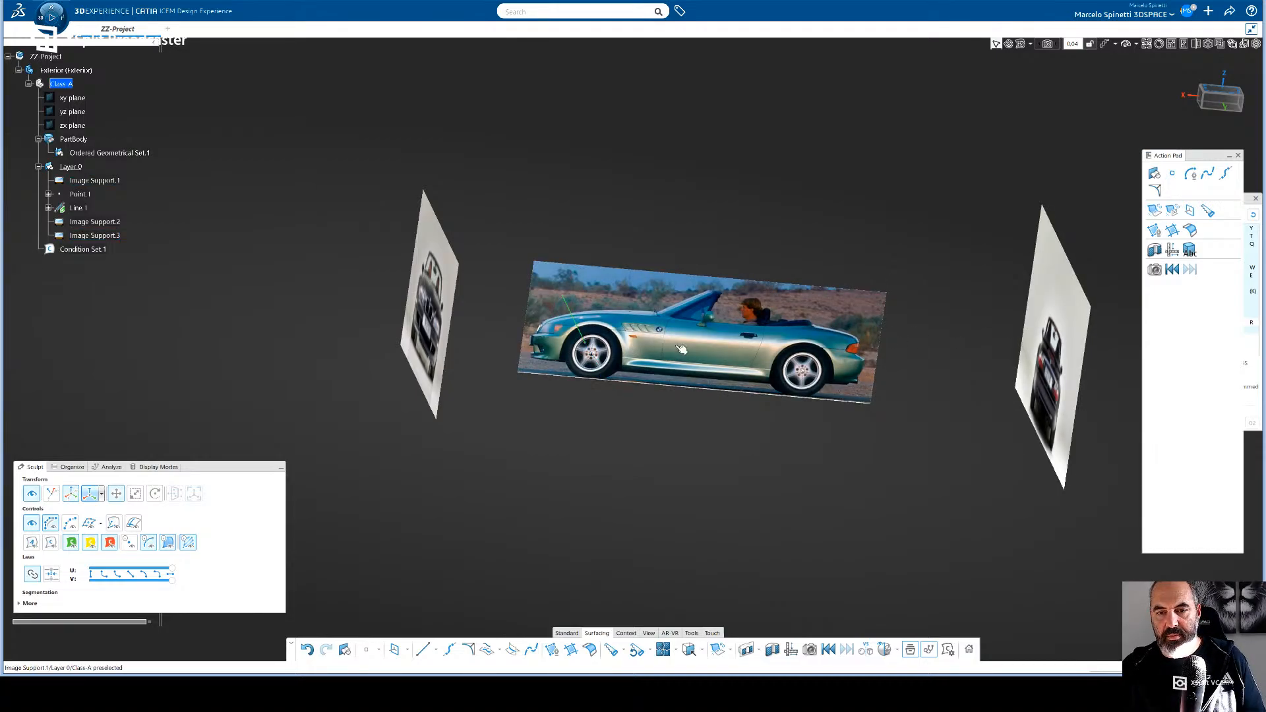
- Copy Line.1 in side view and paste the duplicate into Layer.0
{"action": "left_click", "coordinate": [1219, 104]}
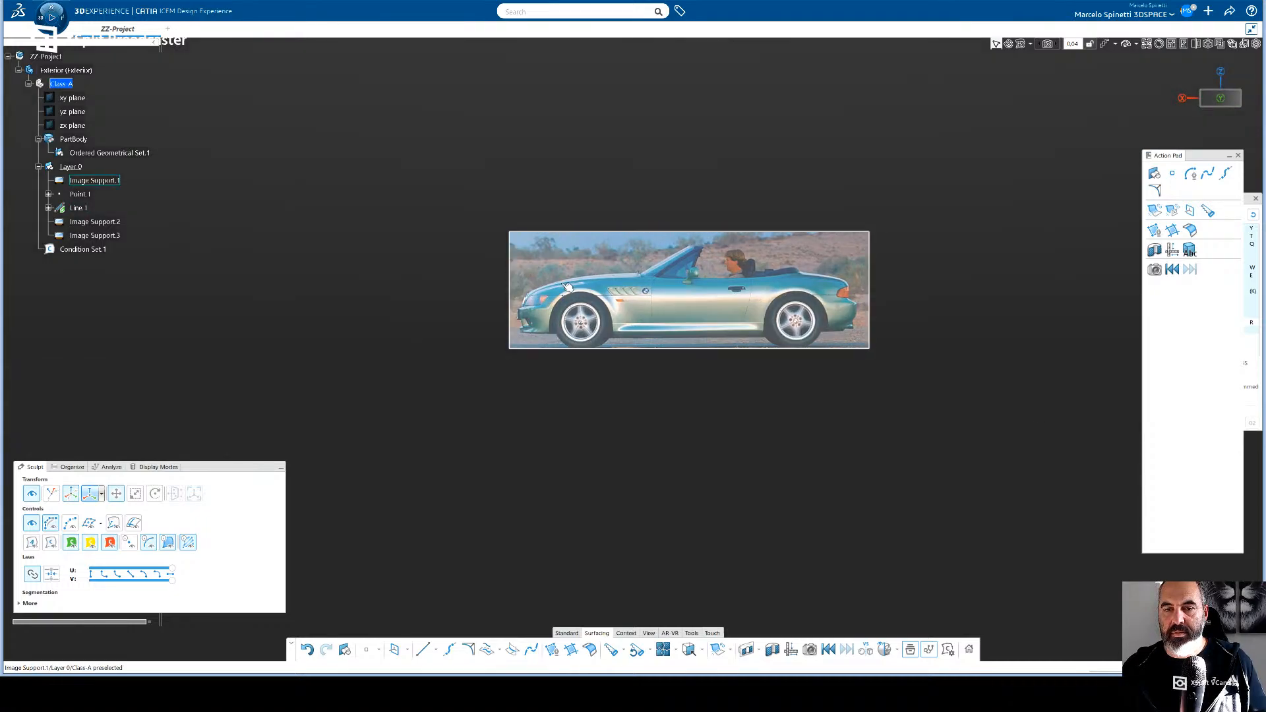
{"action": "left_click", "coordinate": [569, 298]}
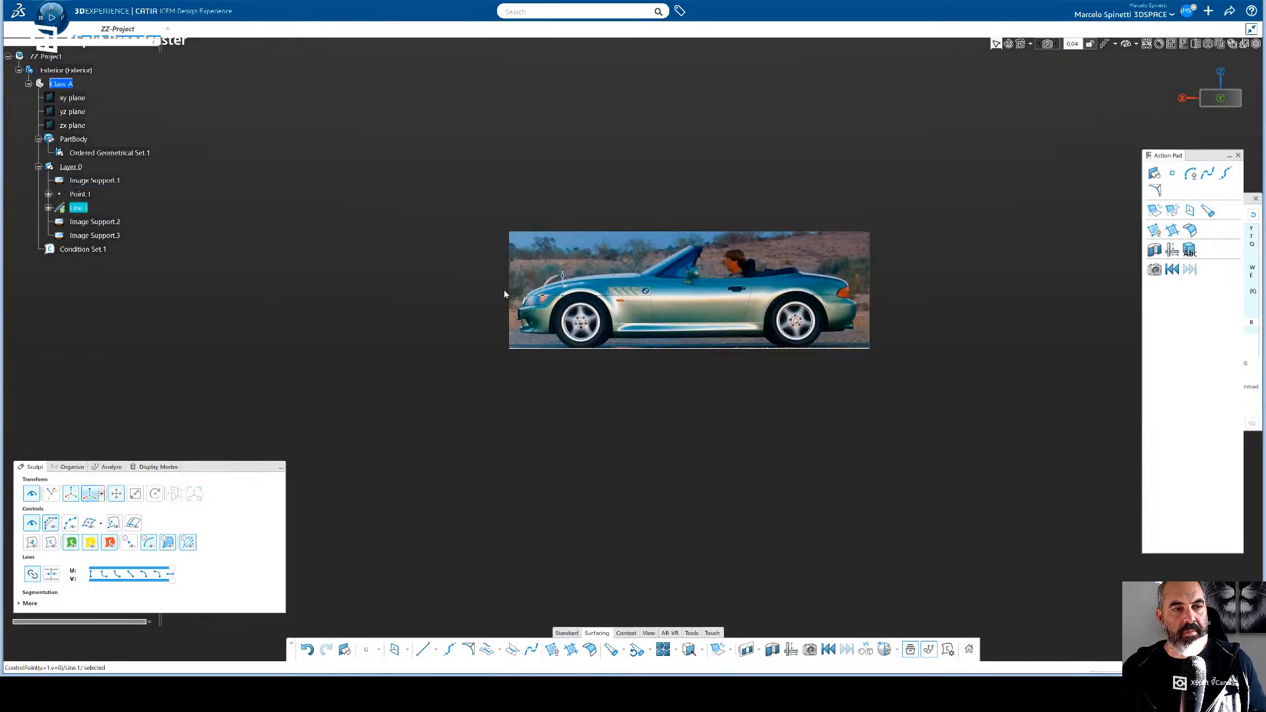
{"action": "key", "text": "ctrl+c"}
{"action": "key", "text": "ctrl+v"}
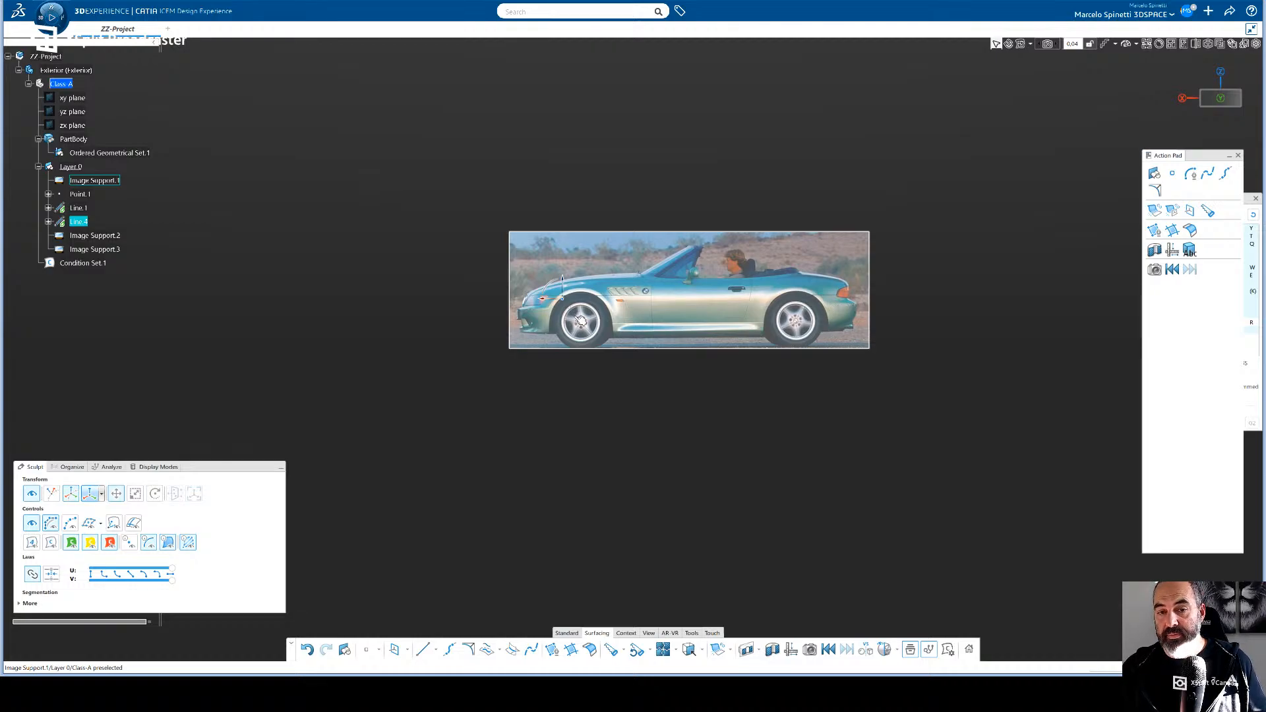
- Set the transform robot to OmniPlane Orientation for the copied line and show it in top view
{"action": "left_click", "coordinate": [102, 499]}
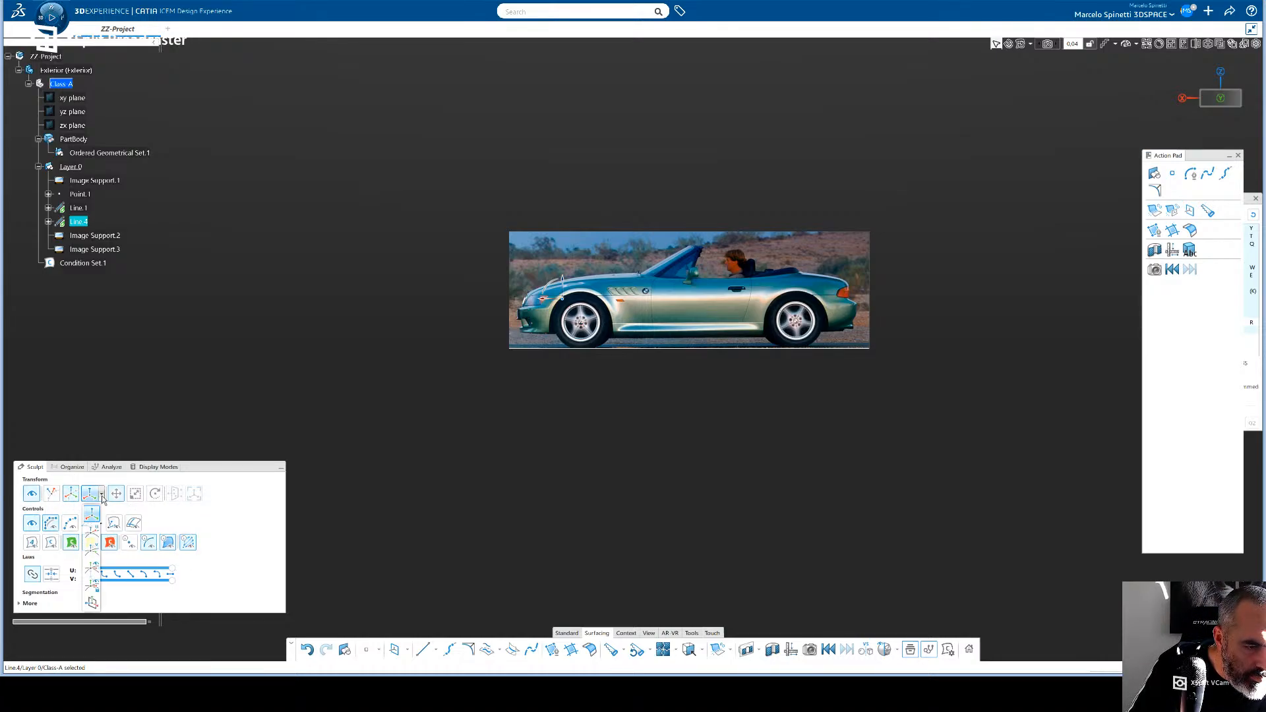
{"action": "left_click", "coordinate": [95, 607]}
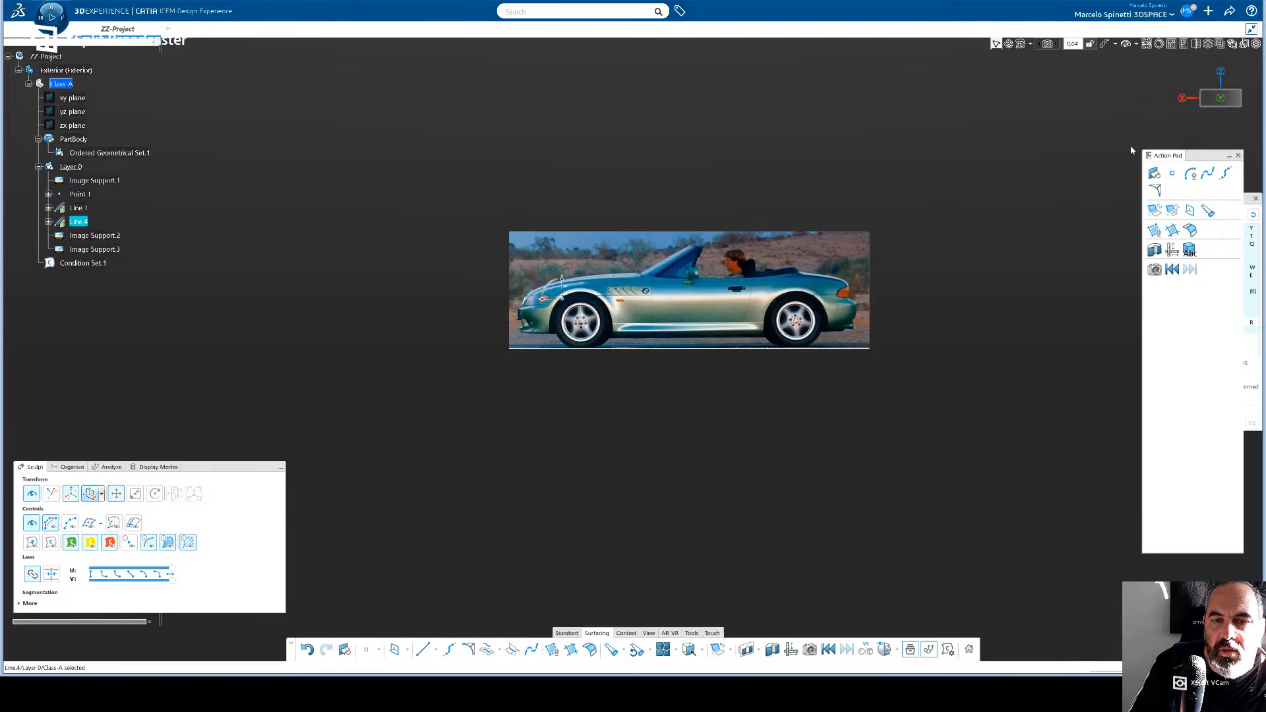
{"action": "left_click", "coordinate": [1222, 89]}
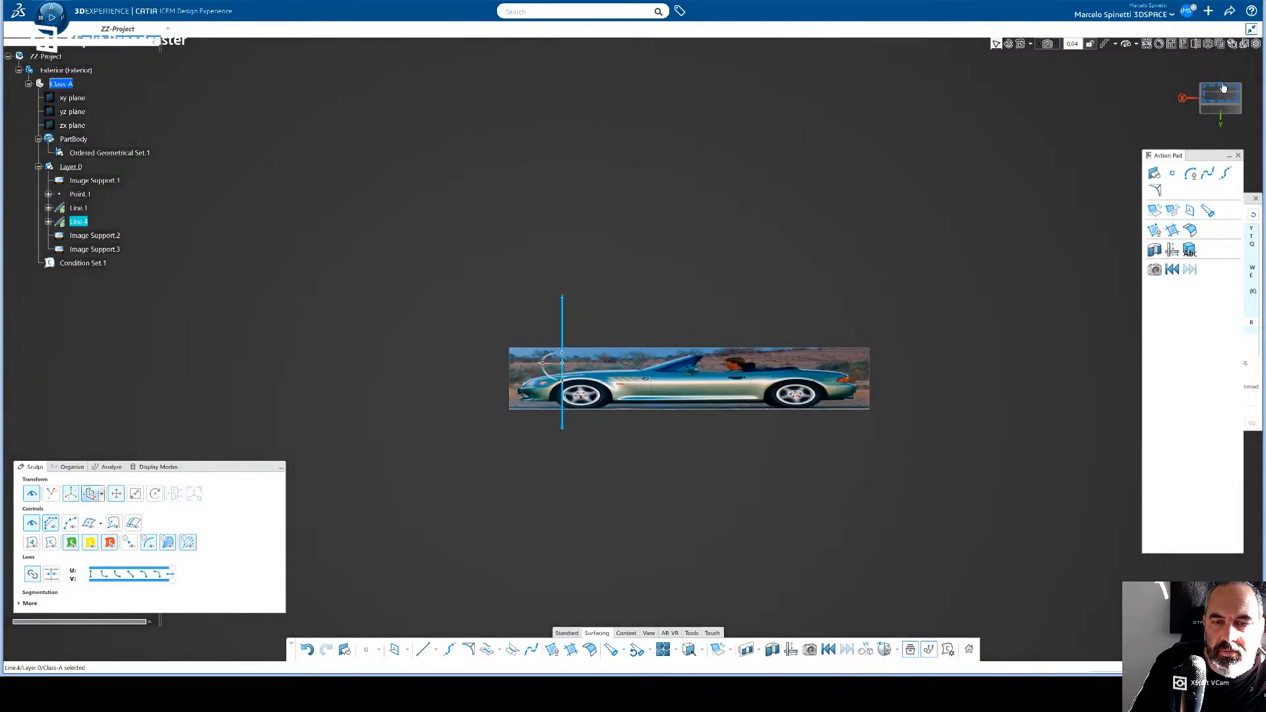
- Set the transform robot to XYZ Orientation for the copied line in the top view
{"action": "left_click", "coordinate": [102, 495]}
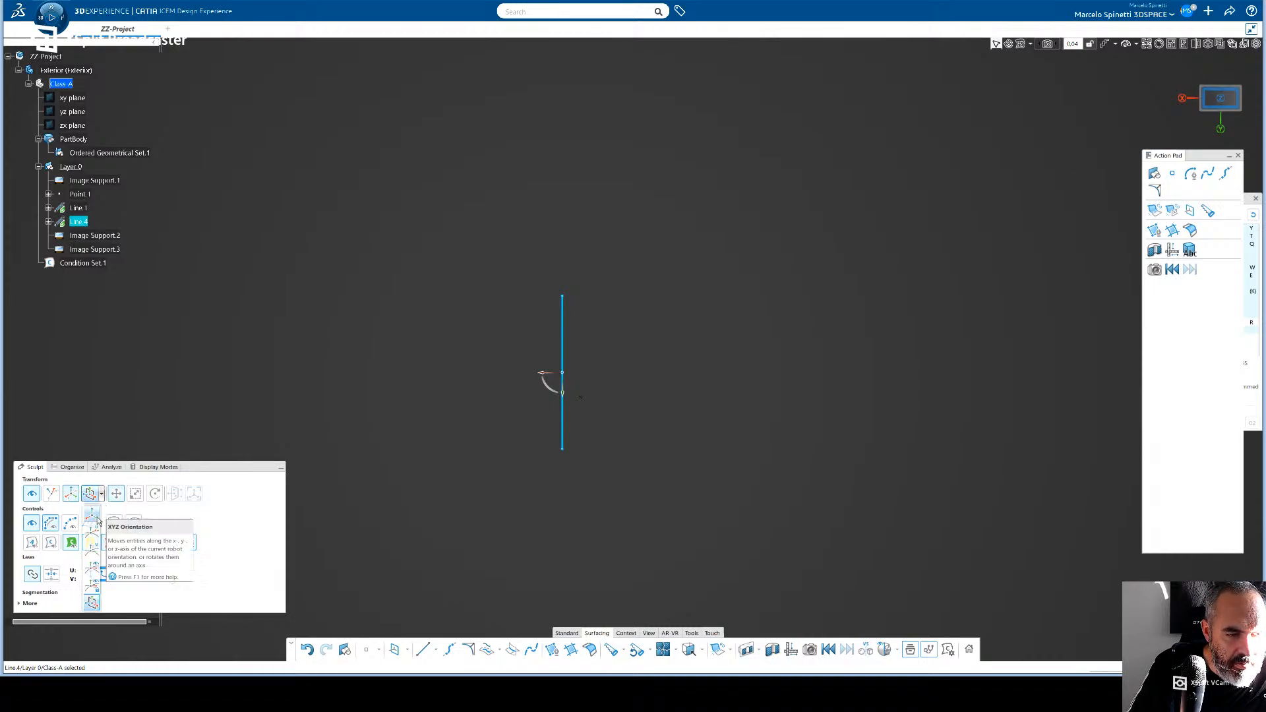
{"action": "left_click", "coordinate": [95, 520]}
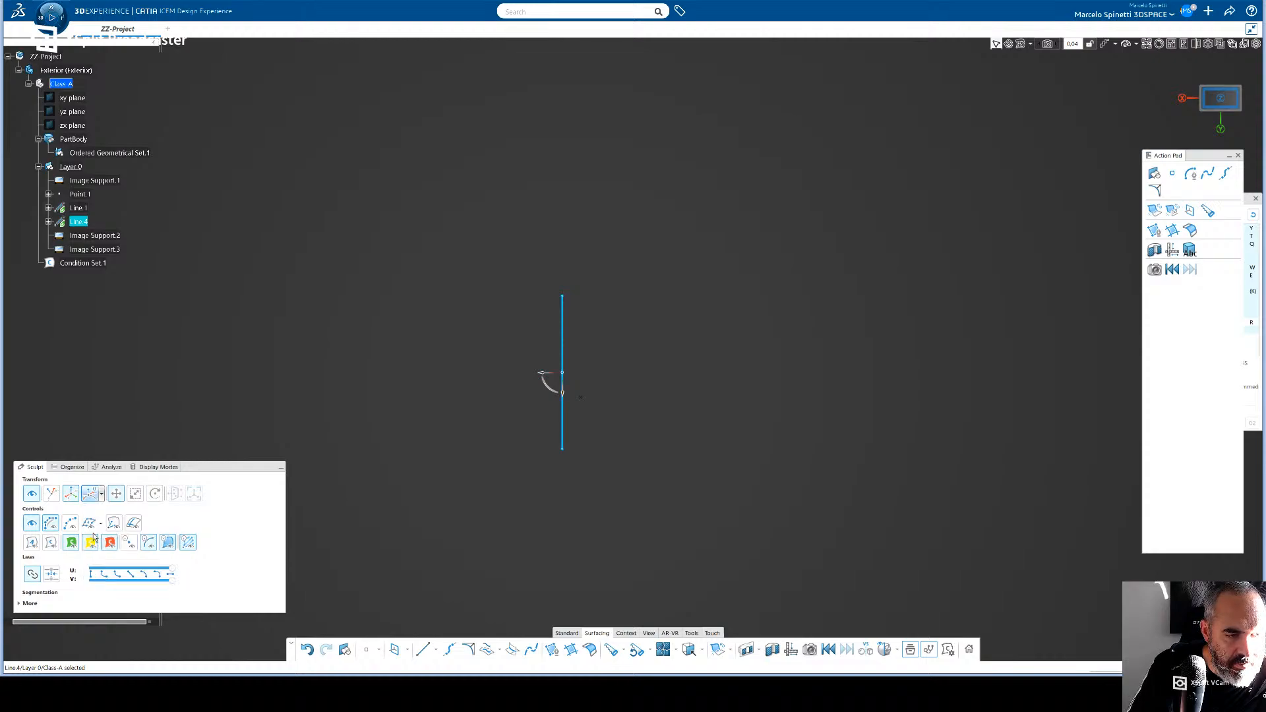
{"action": "left_click", "coordinate": [103, 495]}
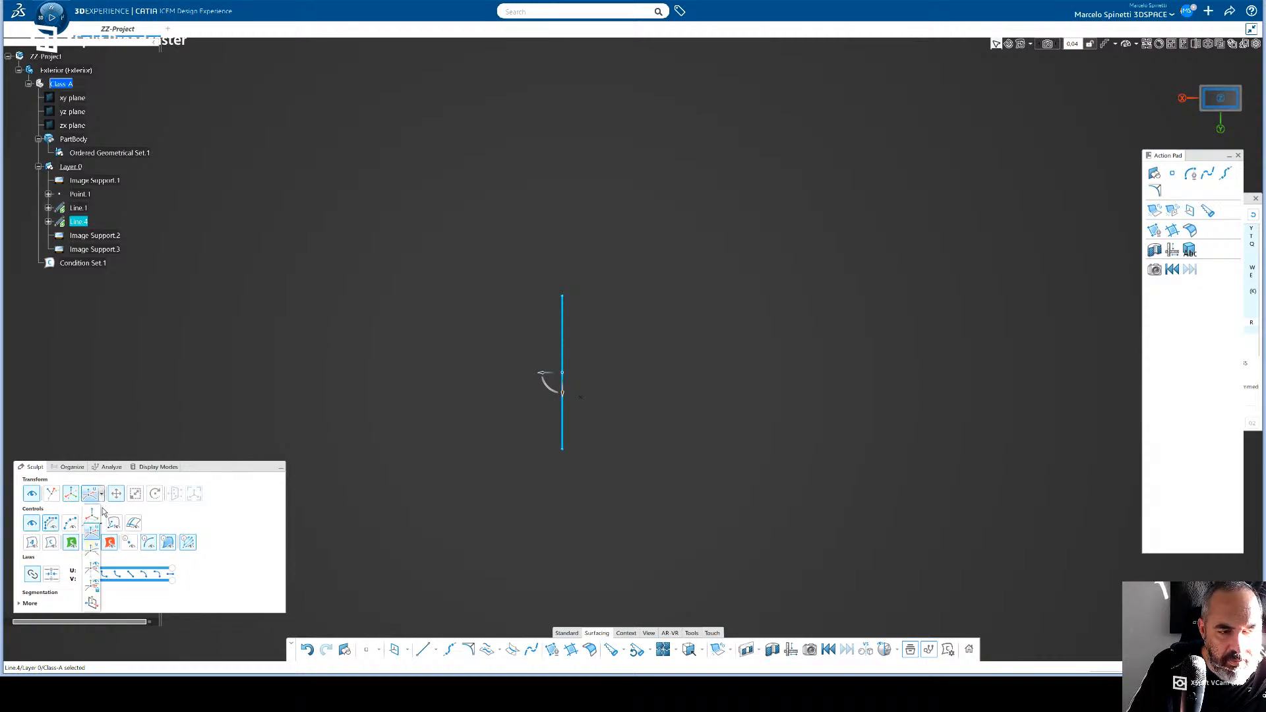
{"action": "left_click", "coordinate": [98, 525]}
{"action": "left_click", "coordinate": [102, 496]}
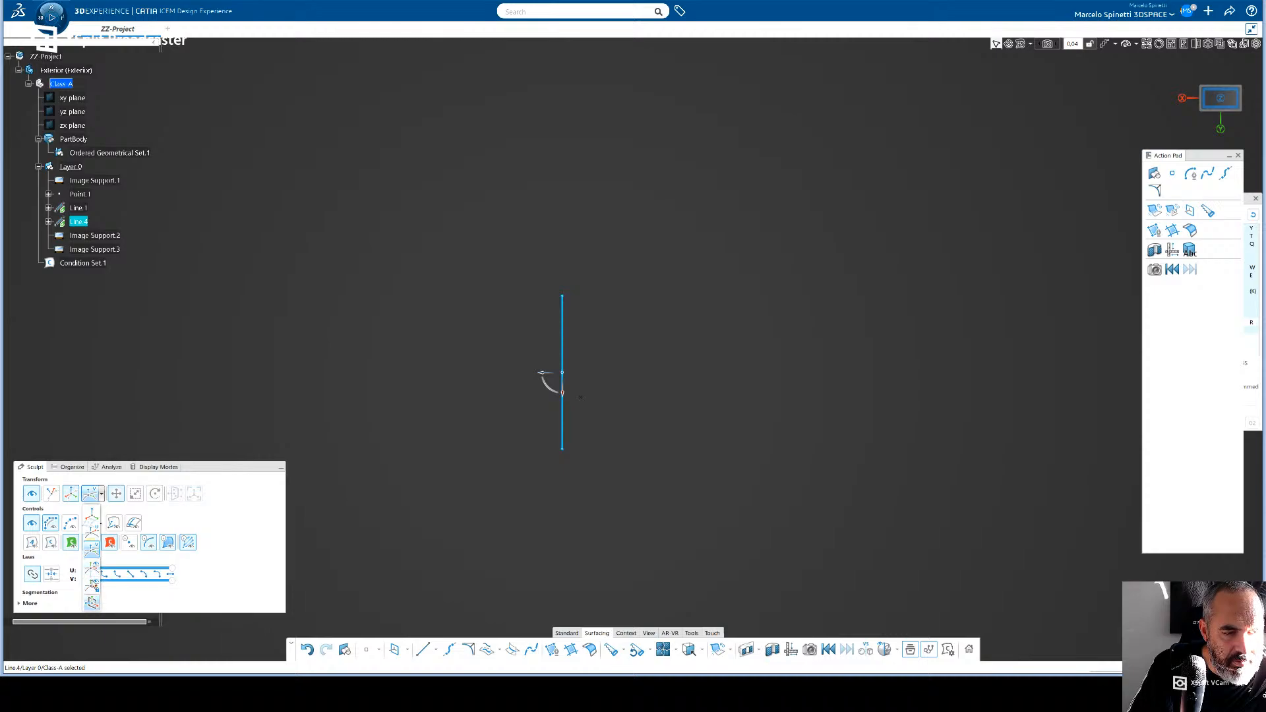
{"action": "left_click", "coordinate": [99, 525]}
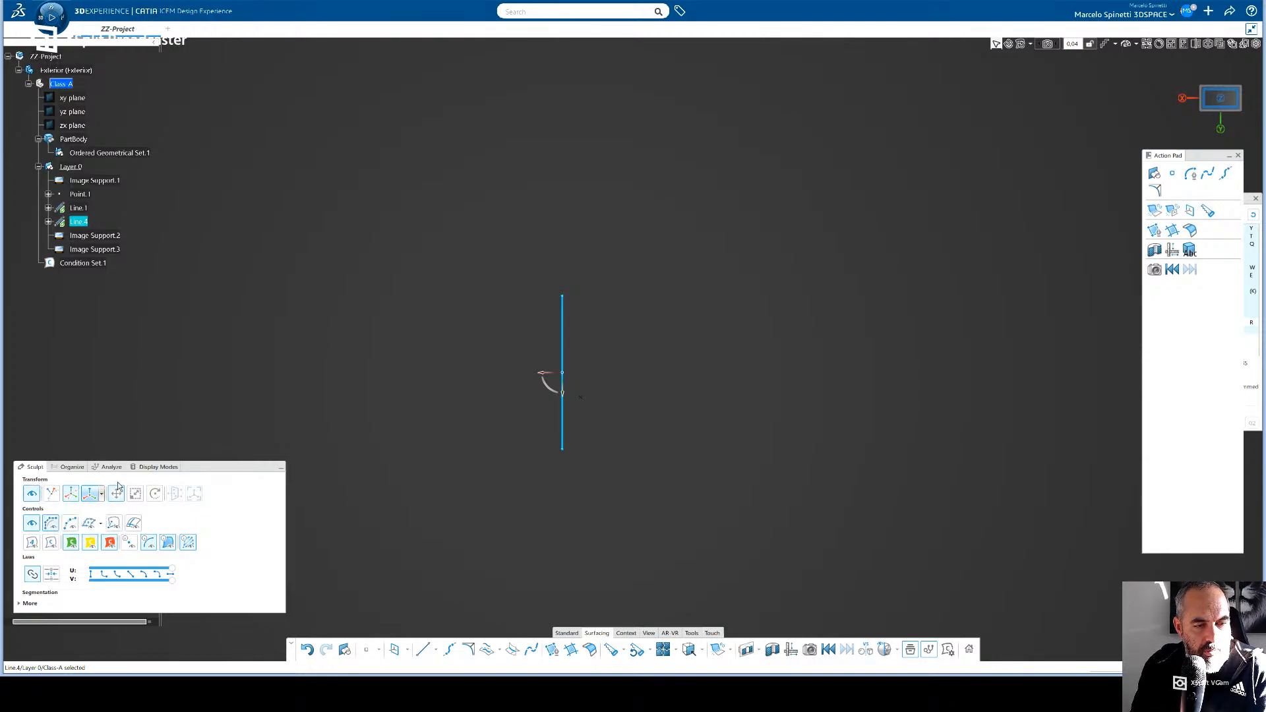
{"action": "left_click", "coordinate": [32, 523]}
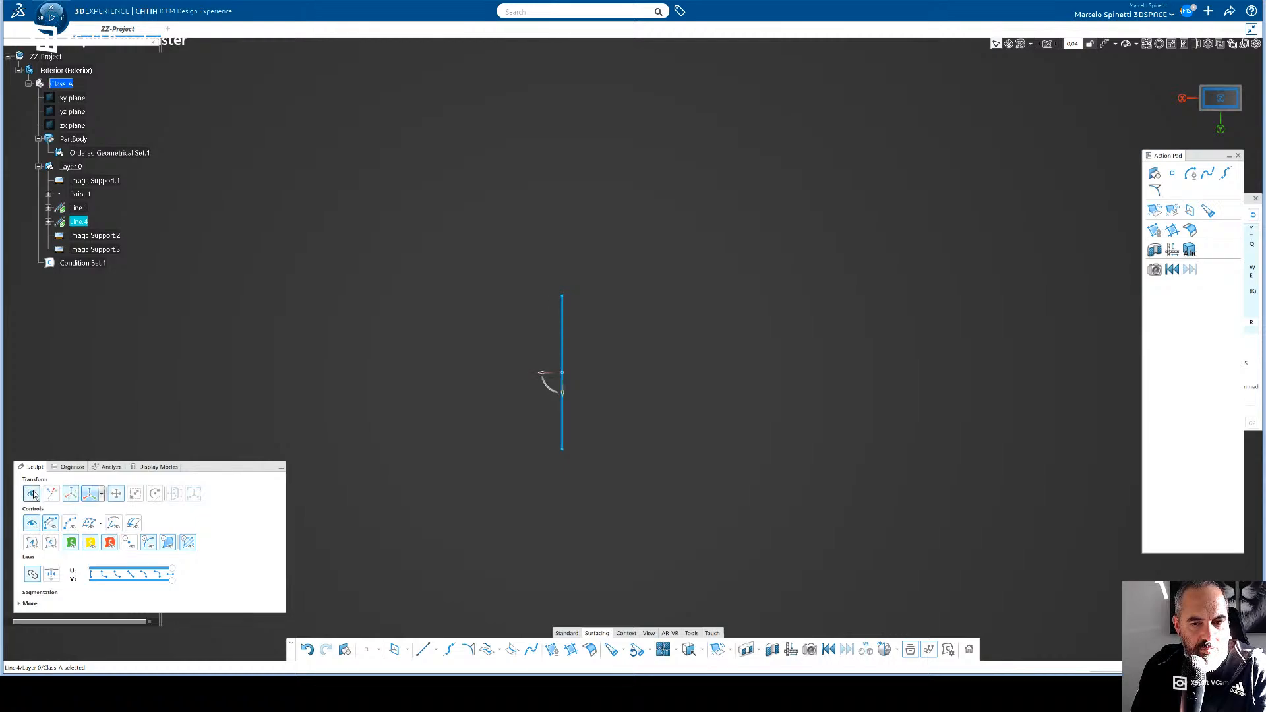
{"action": "left_click", "coordinate": [35, 496]}
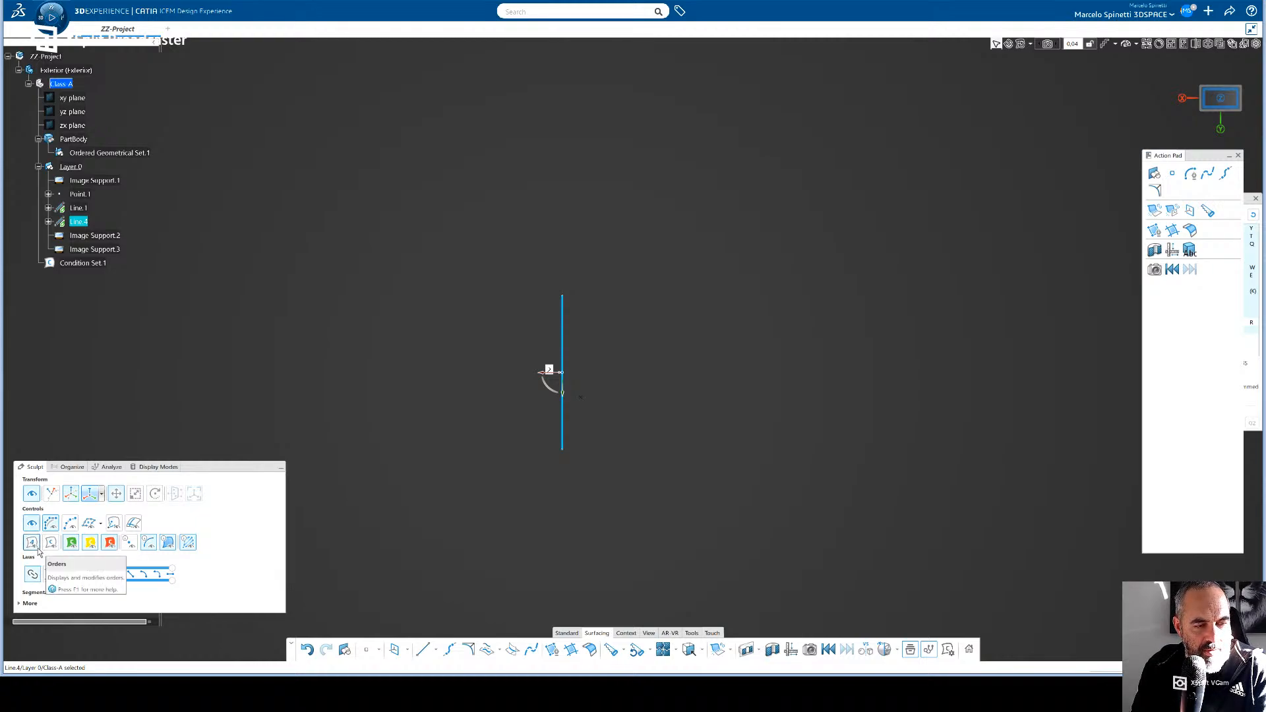
{"action": "left_click", "coordinate": [32, 544]}
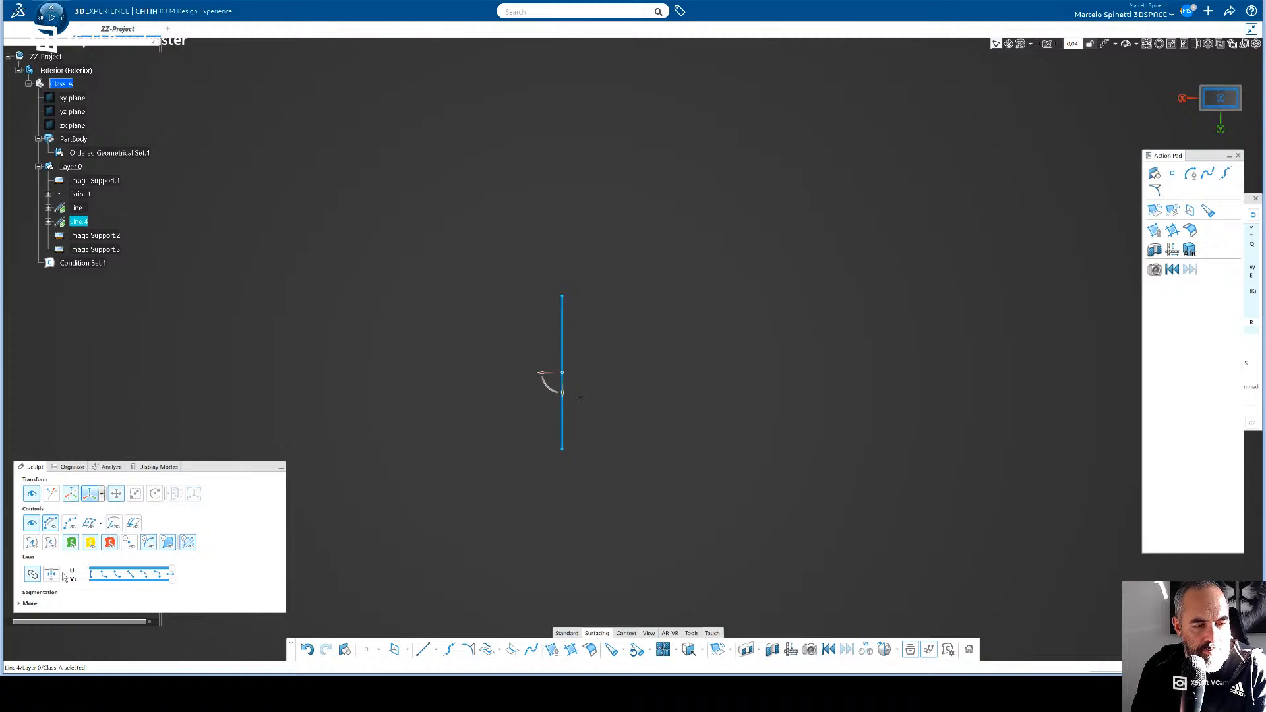
{"action": "left_click", "coordinate": [20, 604]}
{"action": "left_click", "coordinate": [23, 586]}
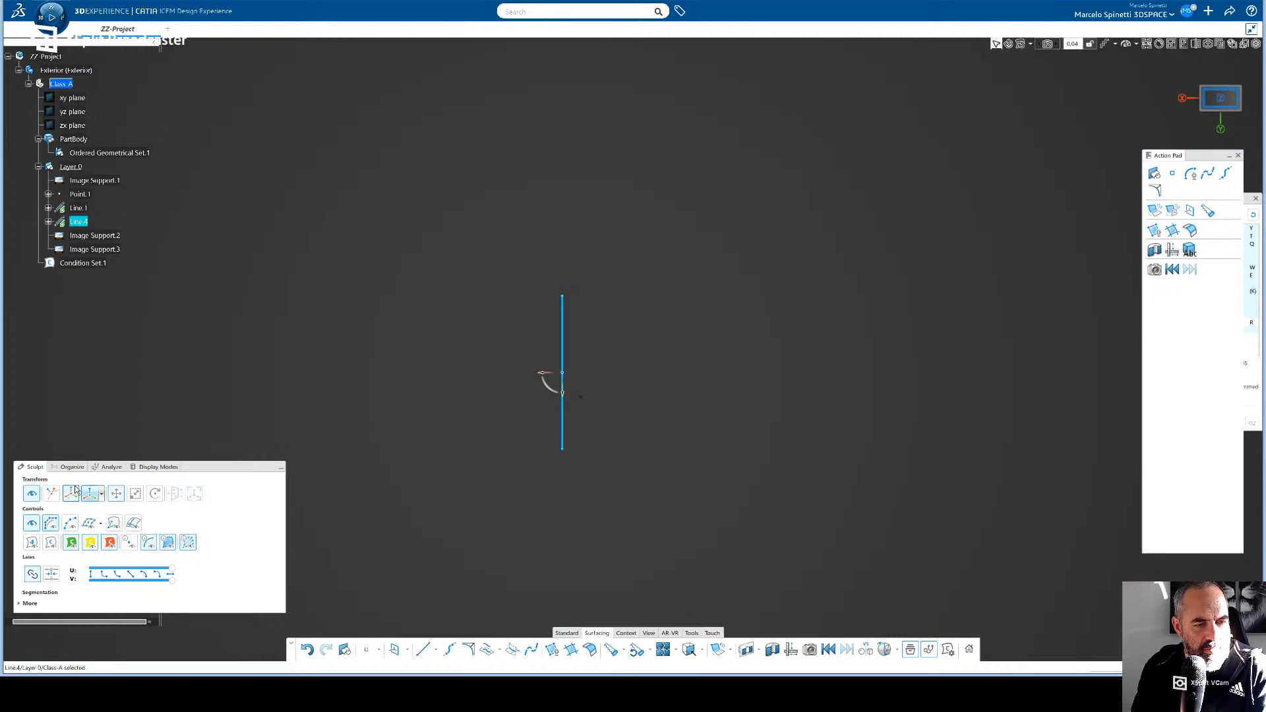
{"action": "left_click", "coordinate": [103, 500]}
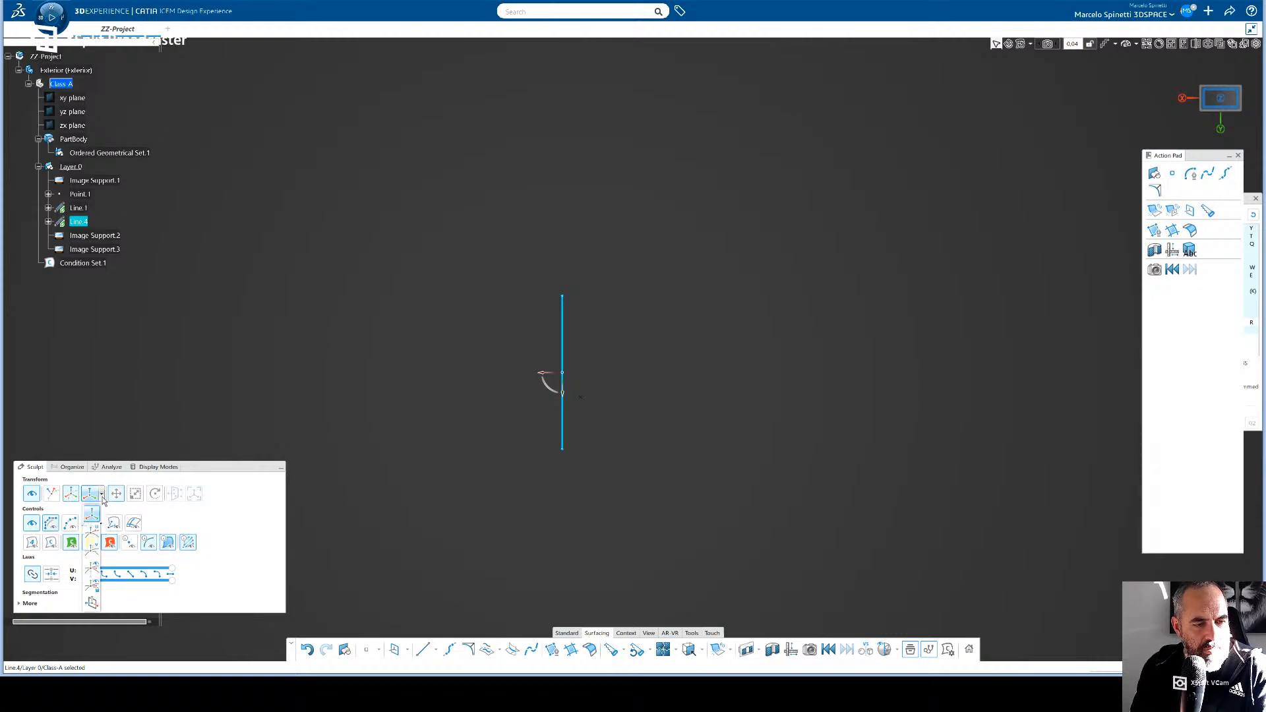
{"action": "left_click", "coordinate": [93, 528]}
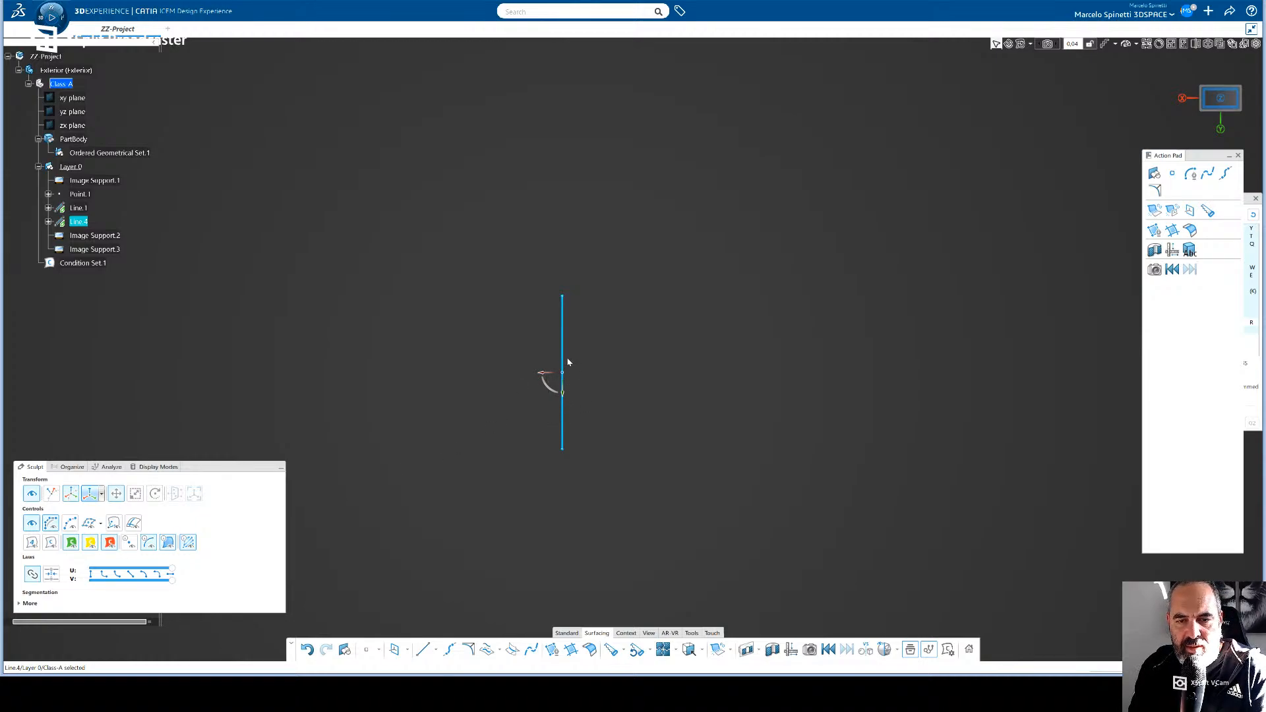
- Move the copied line rearward along X to the tail light in the side image, and compare it with Line.1 from above
{"action": "left_click", "coordinate": [1220, 129]}
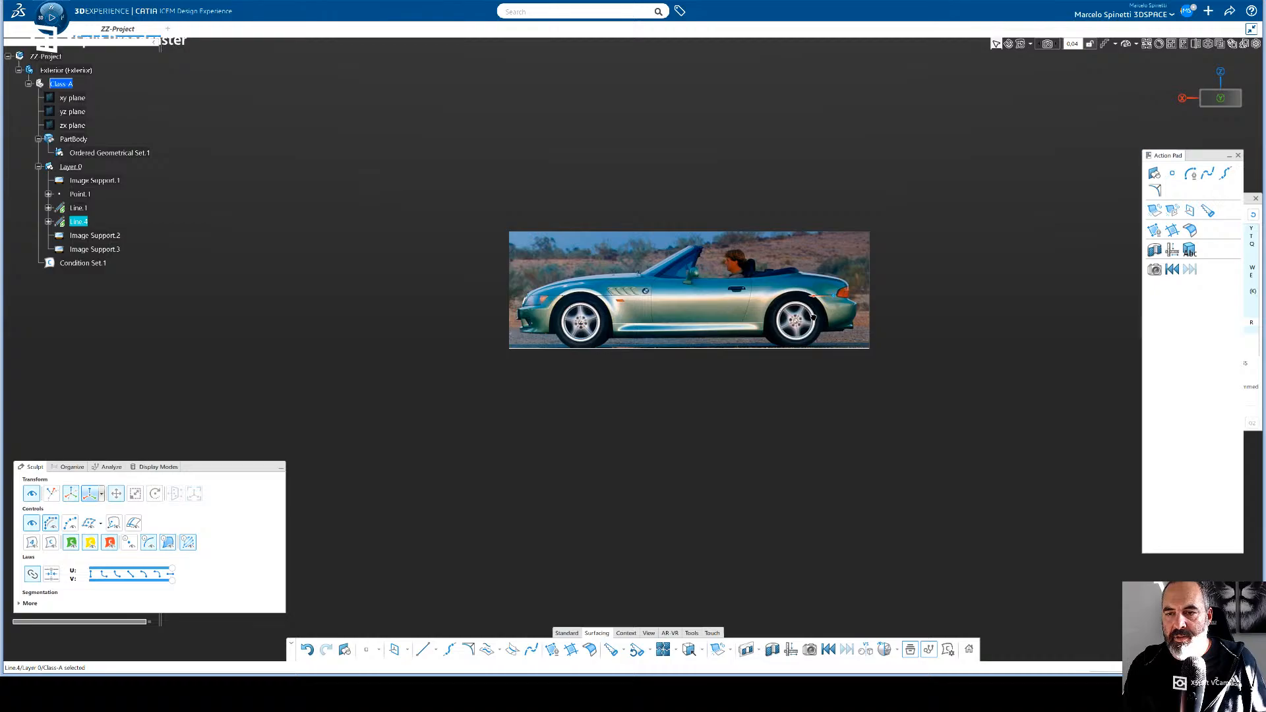
{"action": "left_click", "coordinate": [851, 333]}
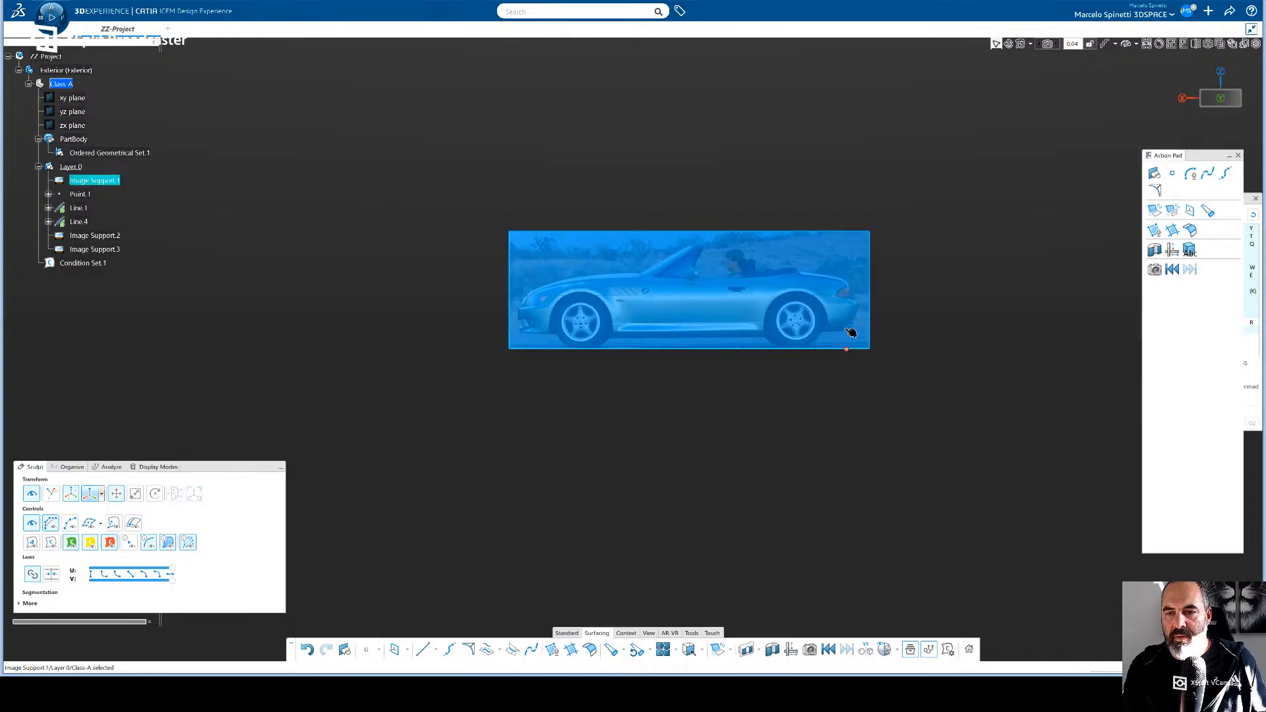
{"action": "middle_click_drag", "start_coordinate": [887, 367], "coordinate": [836, 279]}
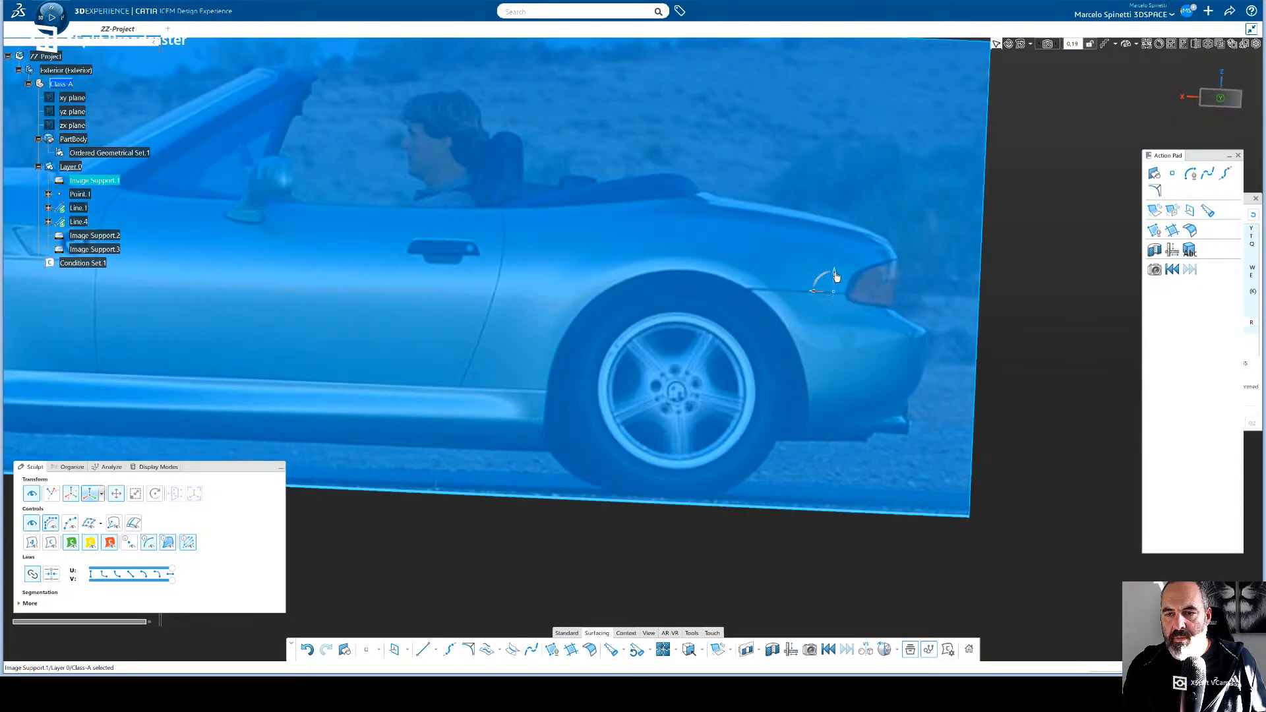
{"action": "left_click", "coordinate": [835, 277]}
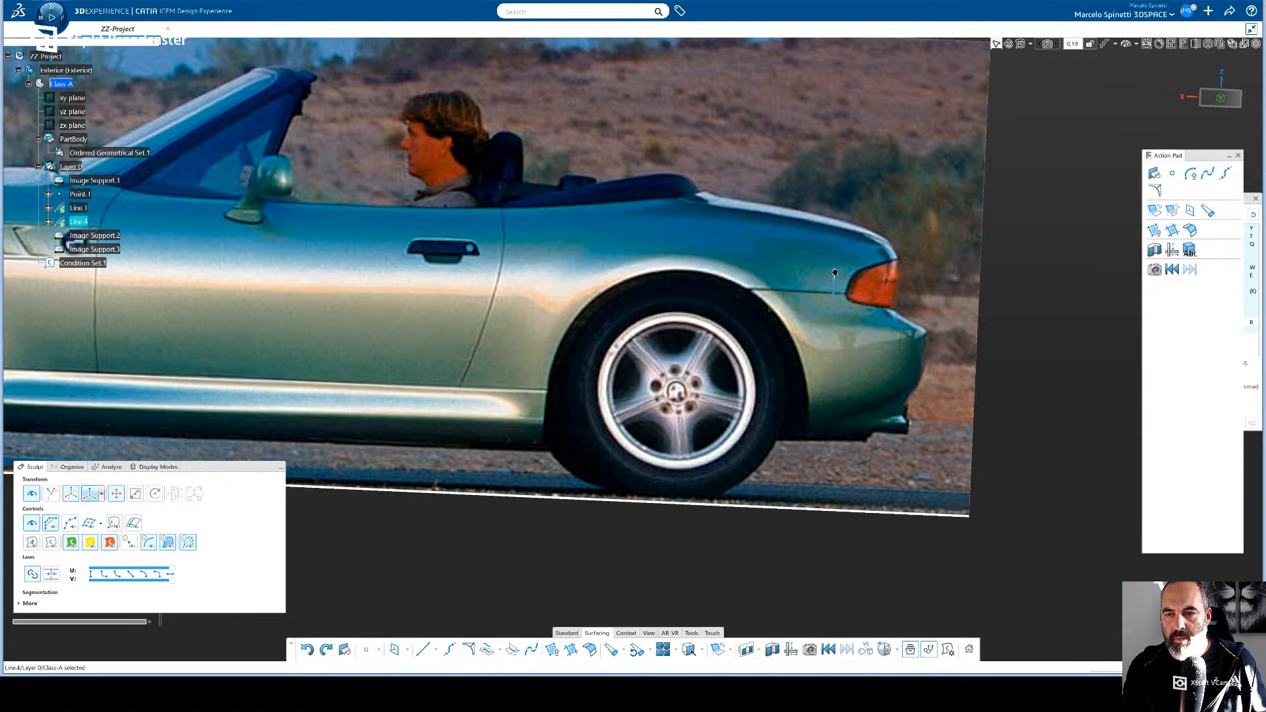
{"action": "left_click", "coordinate": [835, 272]}
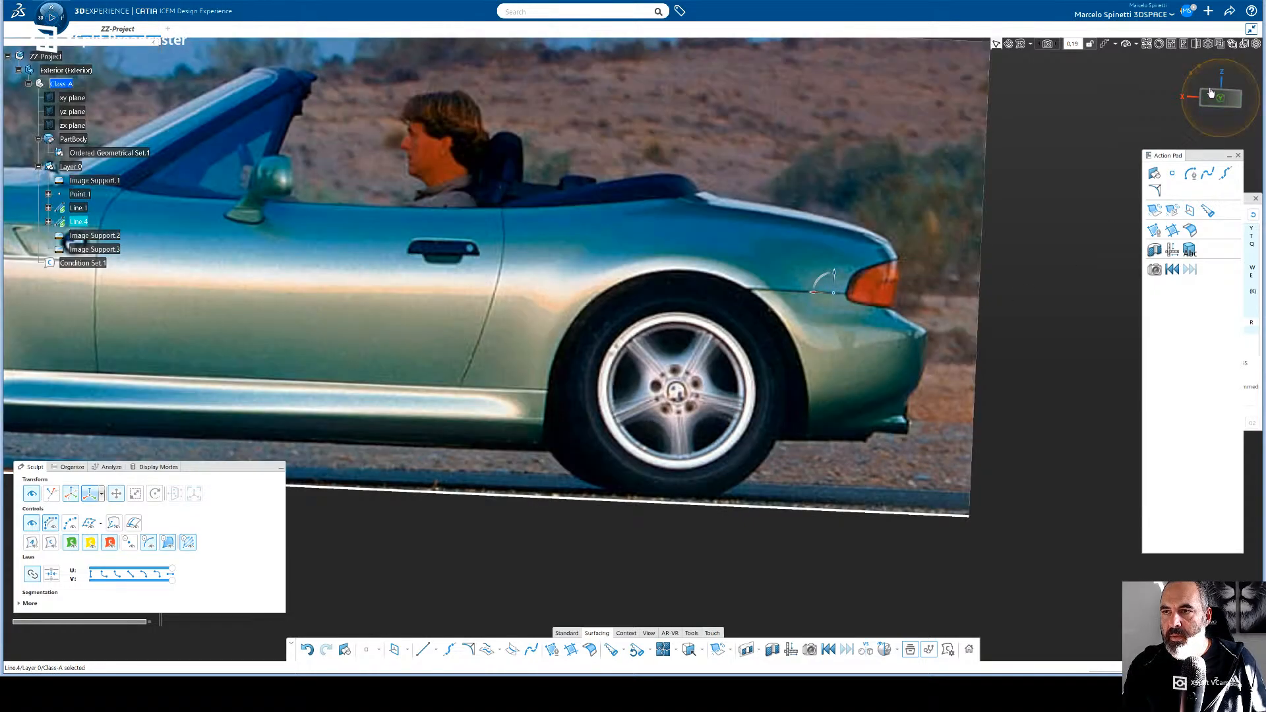
{"action": "left_click", "coordinate": [1213, 91]}
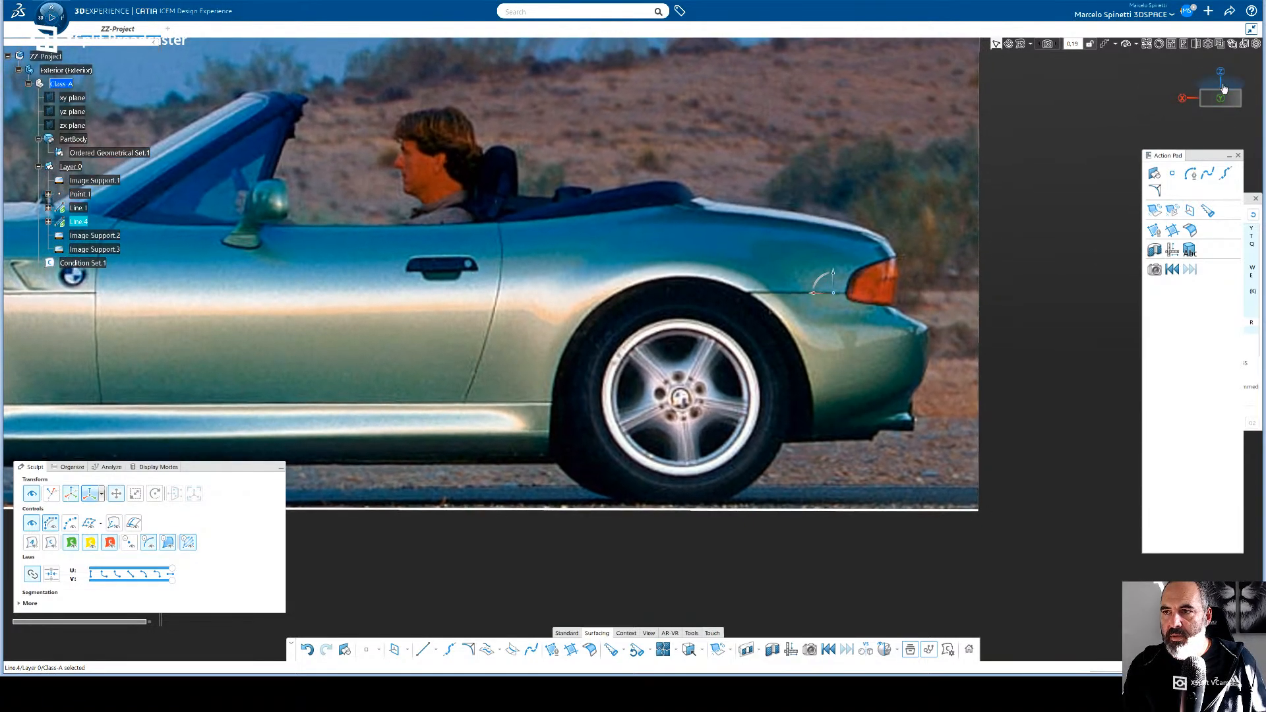
{"action": "left_click", "coordinate": [1224, 88]}
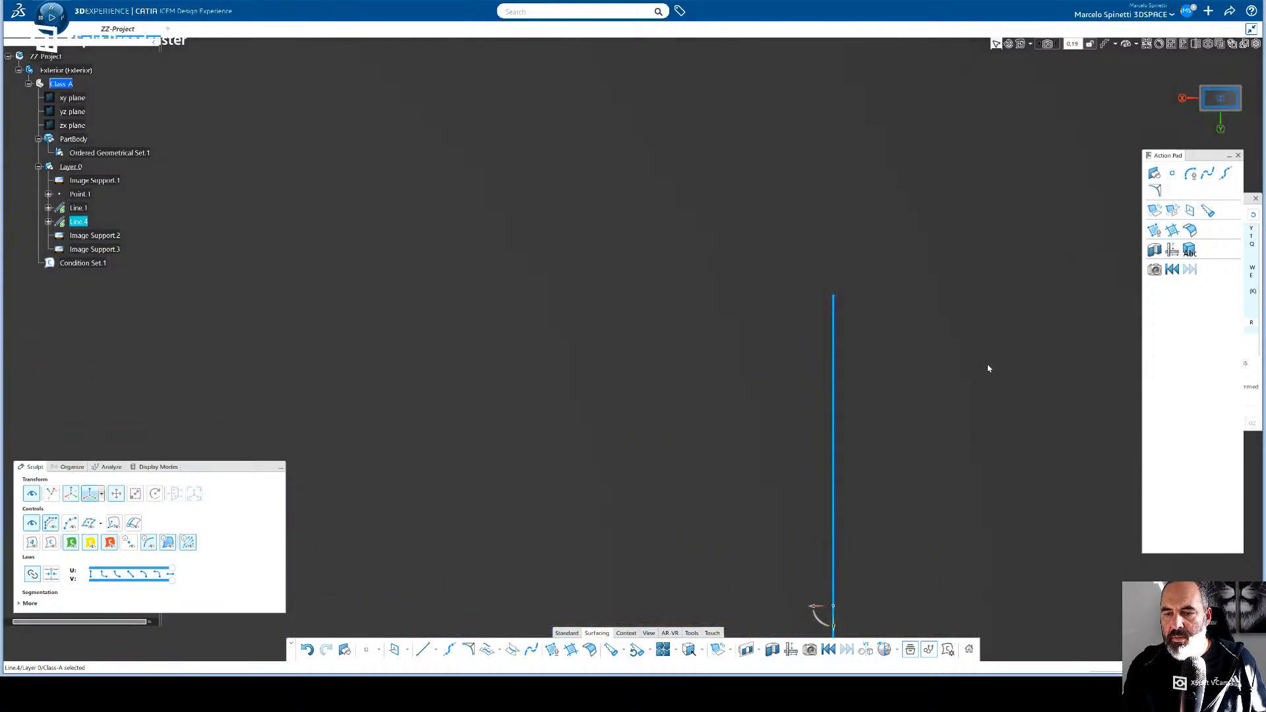
{"action": "middle_click_drag", "start_coordinate": [929, 350], "coordinate": [926, 408]}
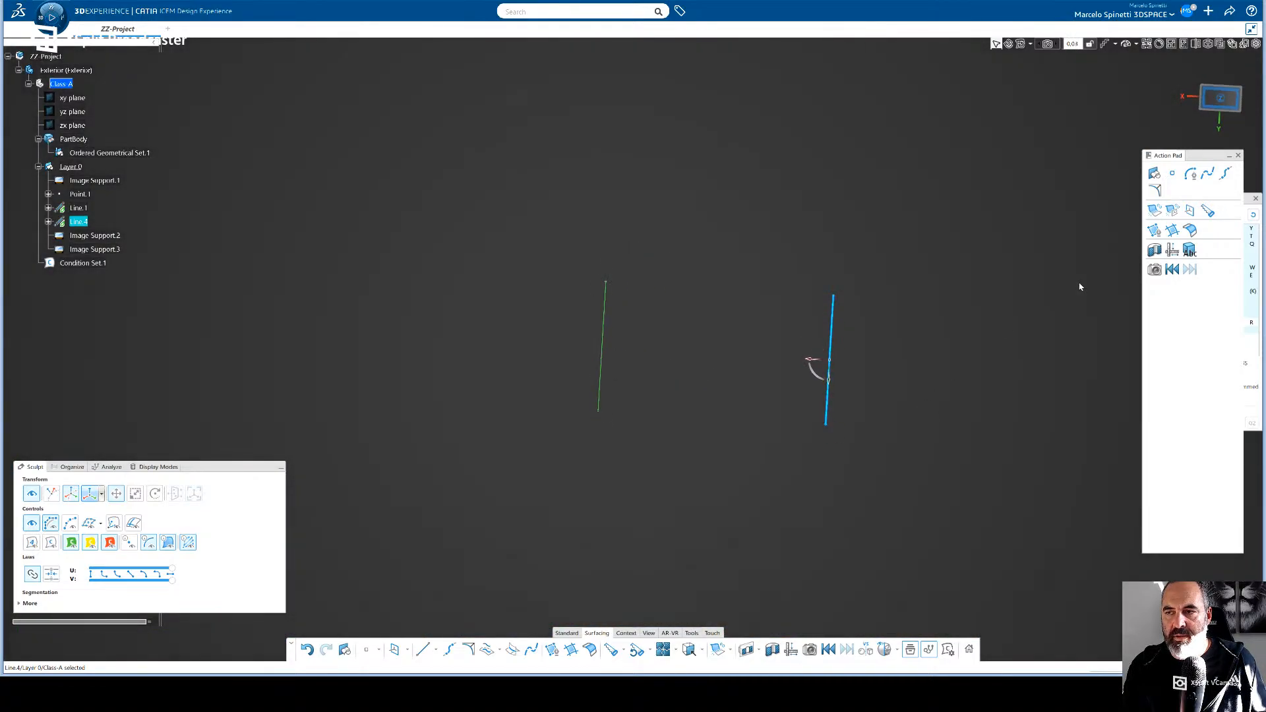
- In rear view, raise the rear car image about 194 mm so the copied line crosses its tail lights
{"action": "left_click", "coordinate": [1231, 106]}
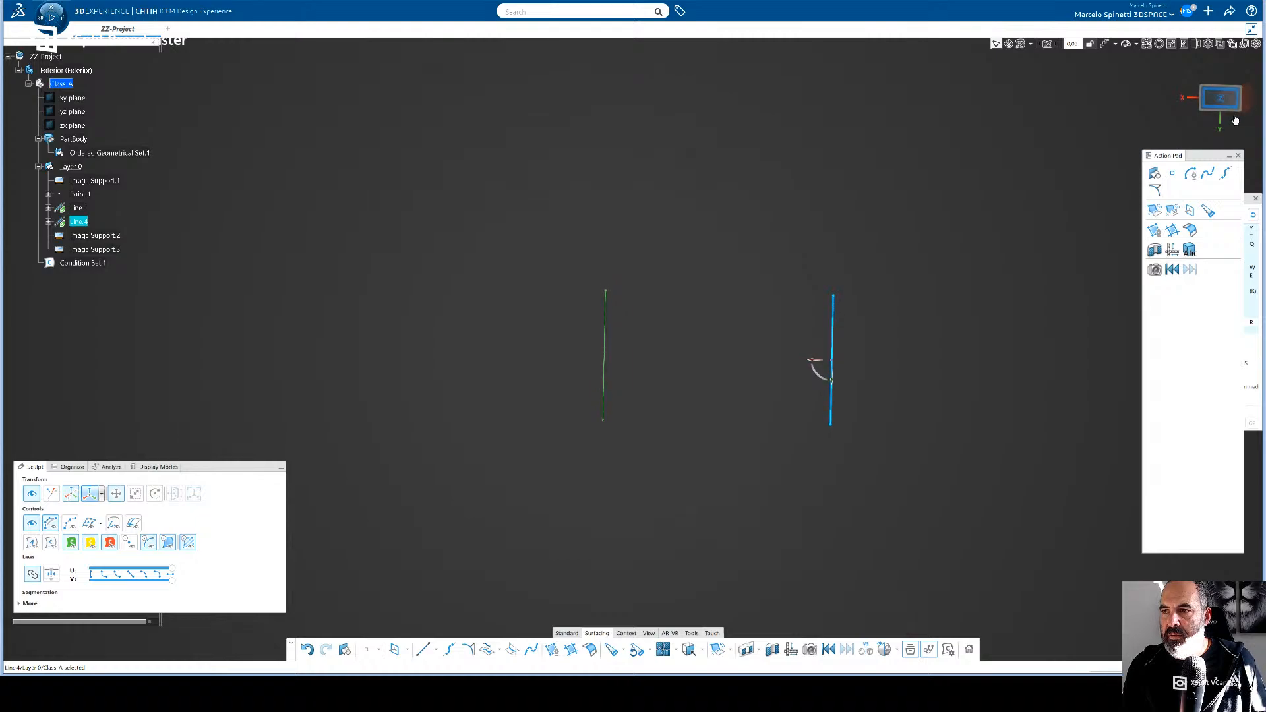
{"action": "left_click", "coordinate": [1235, 117]}
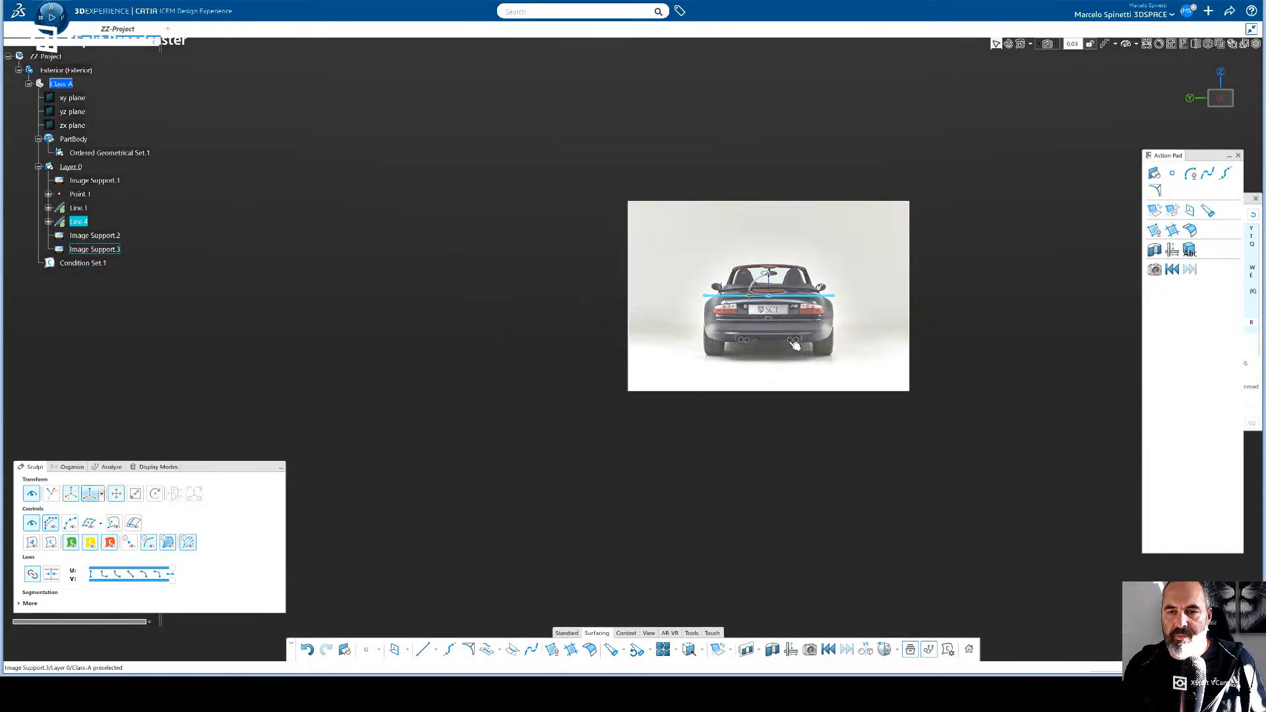
{"action": "left_click", "coordinate": [407, 321]}
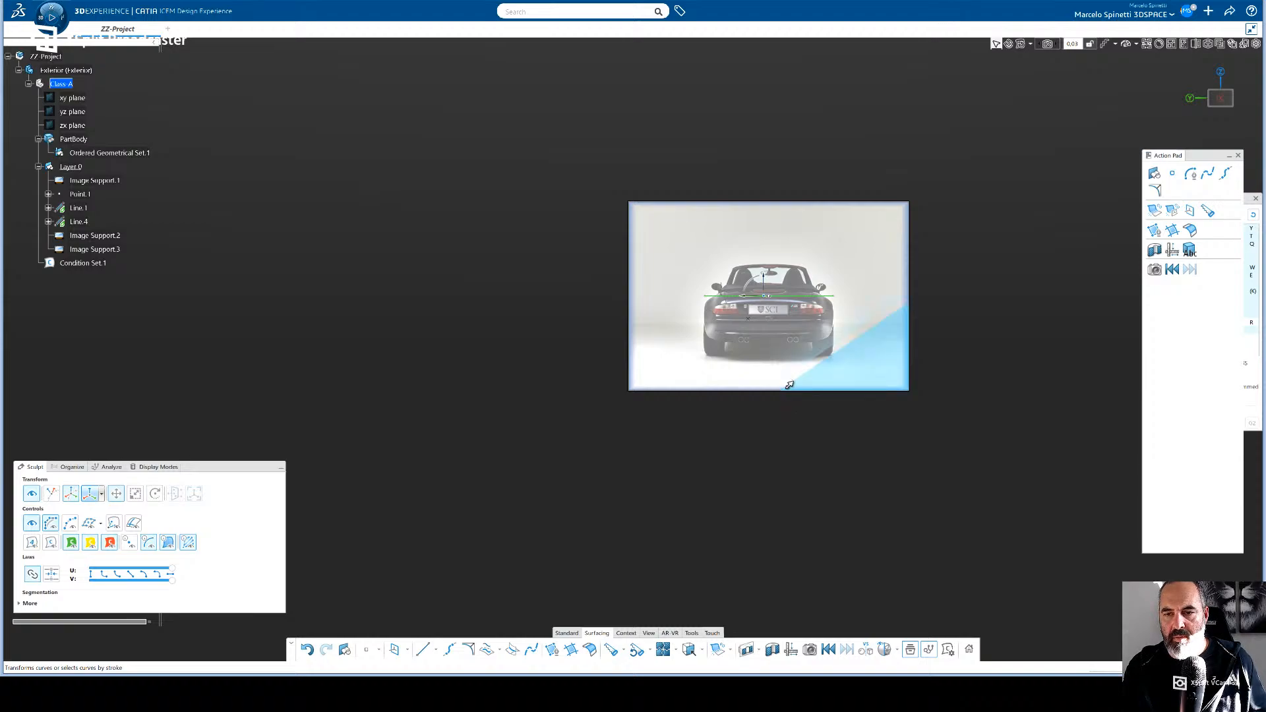
{"action": "middle_click_drag", "start_coordinate": [785, 440], "coordinate": [786, 427]}
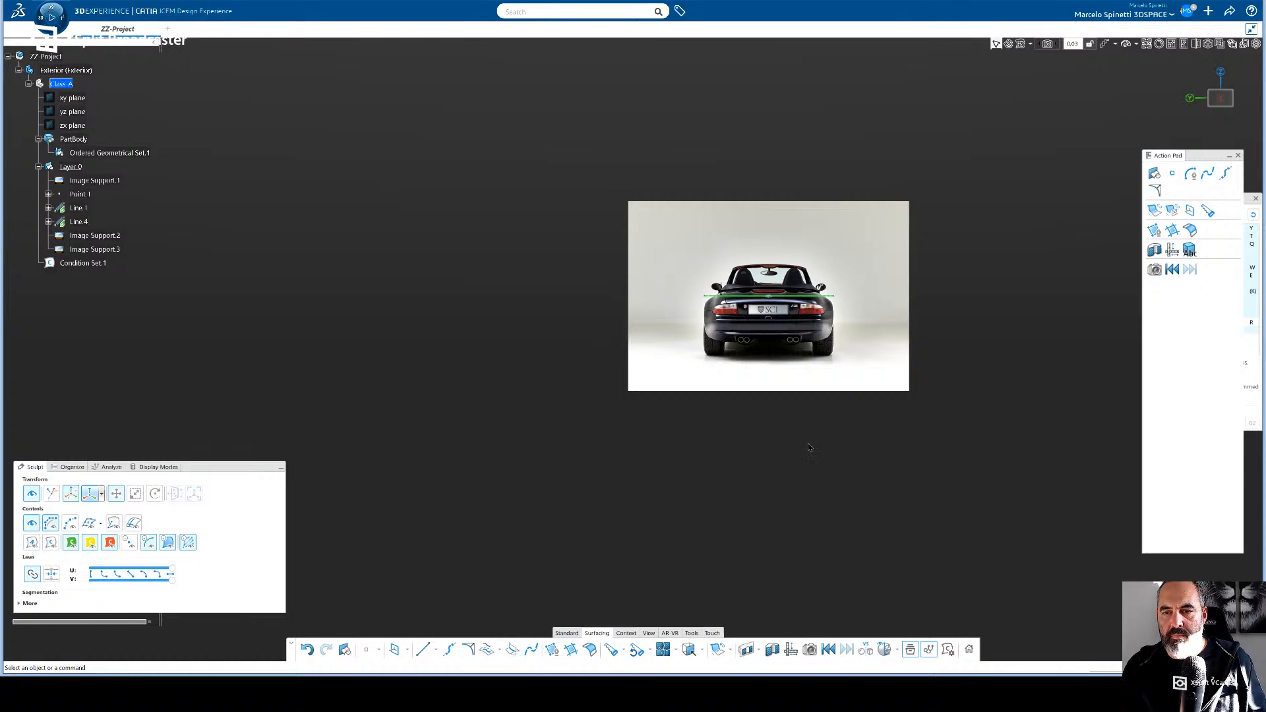
{"action": "middle_click_drag", "start_coordinate": [807, 472], "coordinate": [804, 418]}
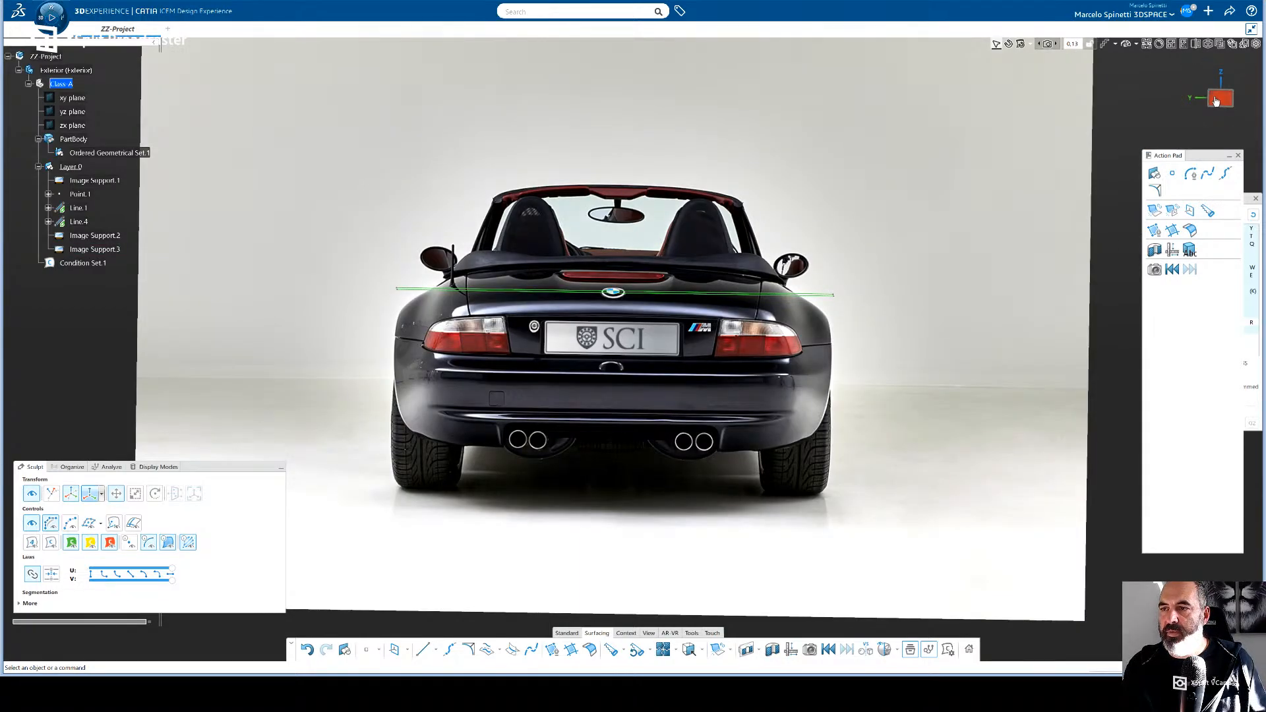
{"action": "left_click", "coordinate": [1217, 99]}
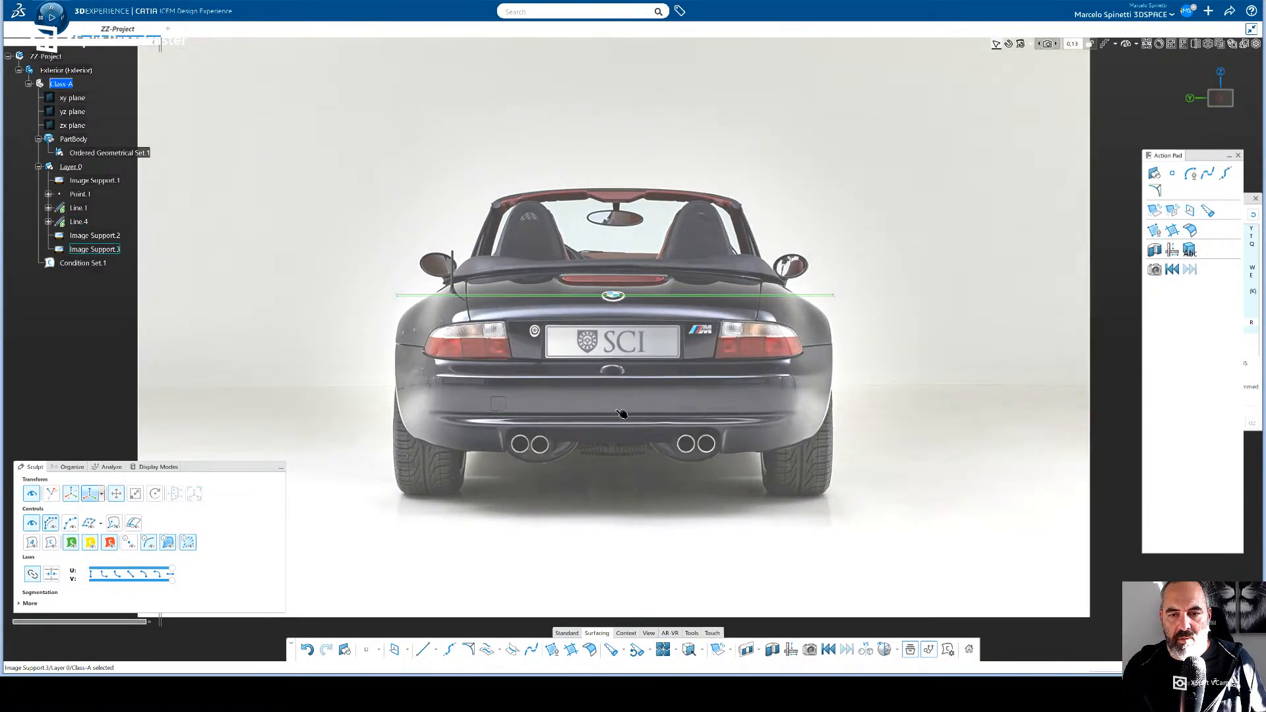
{"action": "left_click", "coordinate": [623, 413]}
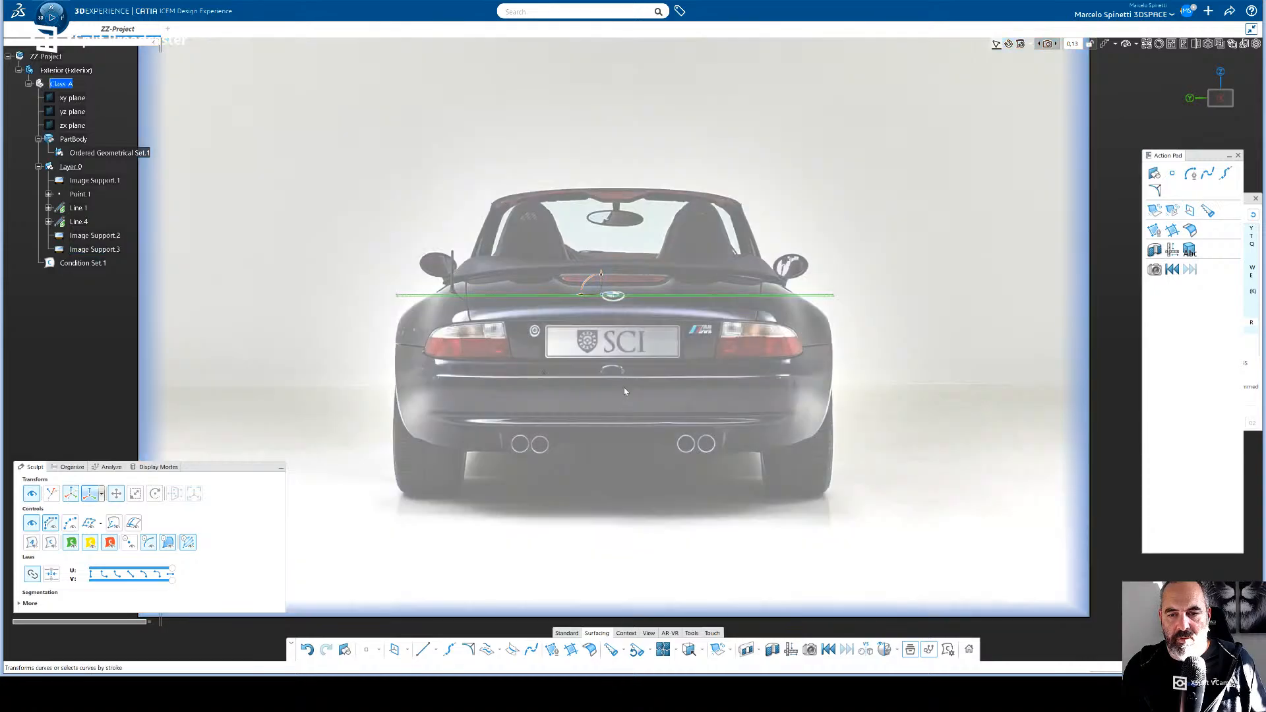
{"action": "left_click_drag", "start_coordinate": [679, 412], "coordinate": [681, 366]}
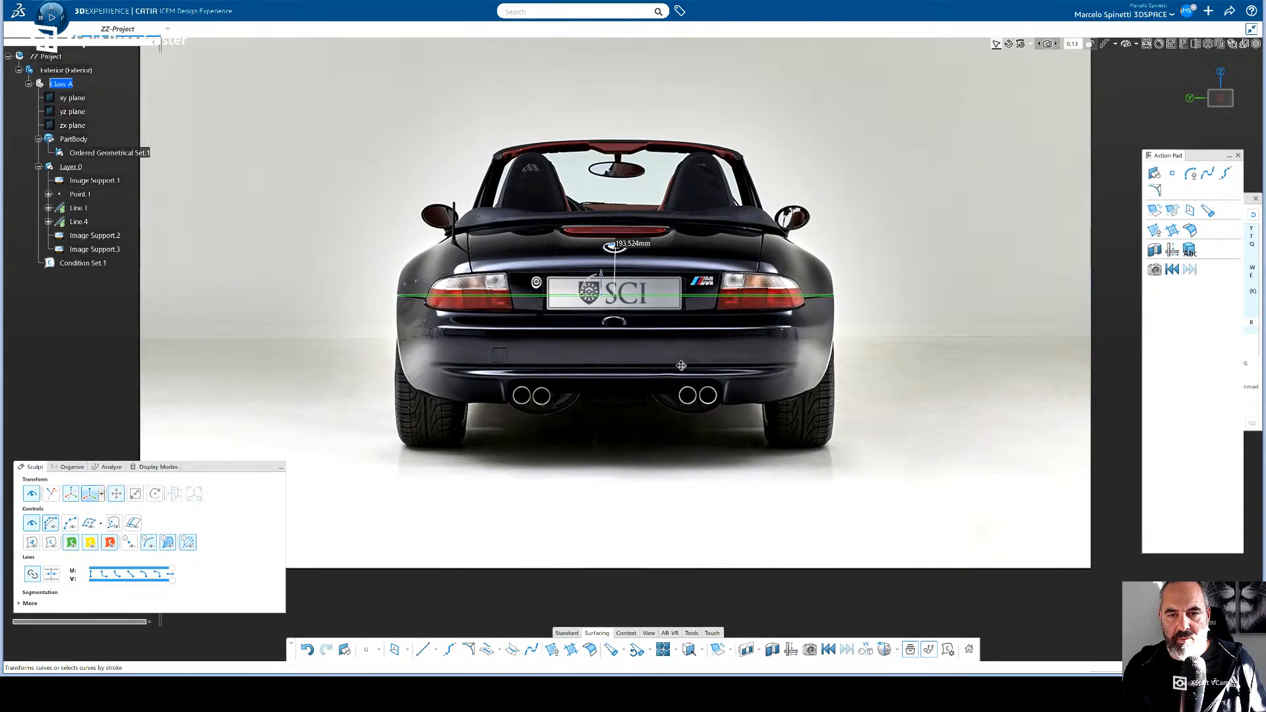
{"action": "left_click_drag", "start_coordinate": [681, 366], "coordinate": [681, 365]}
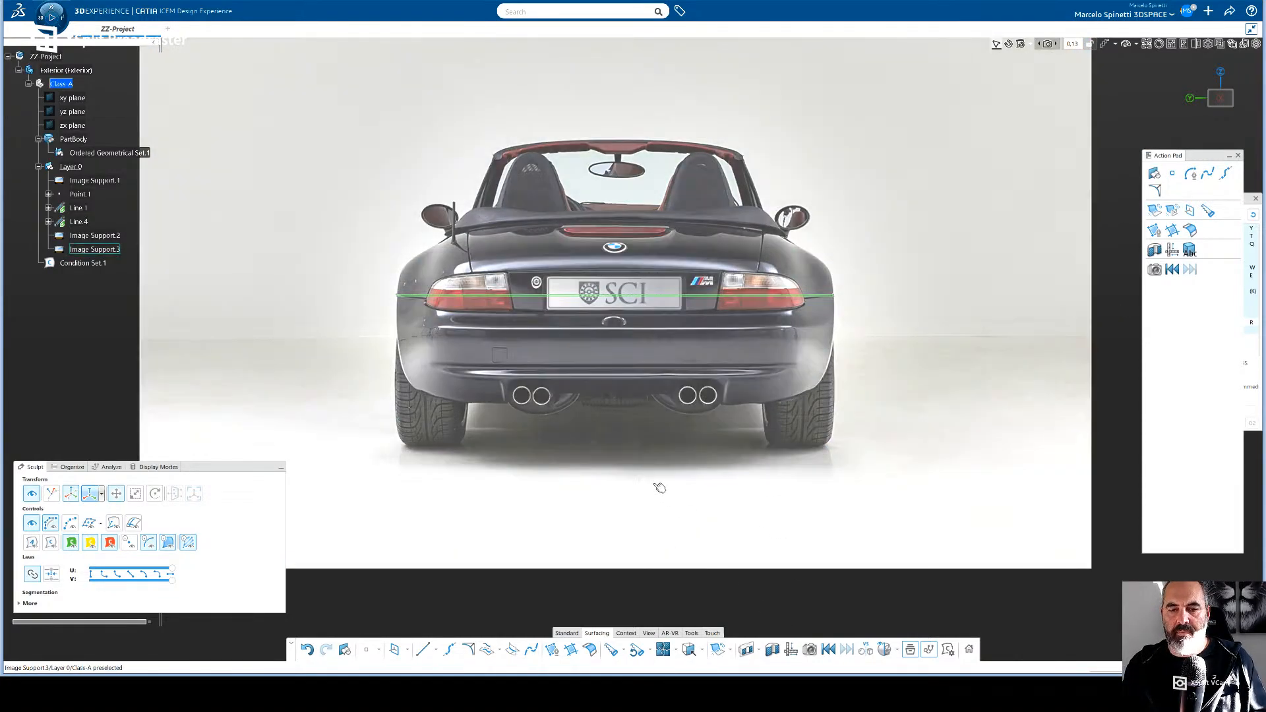
- Bring the rear image forward to the rear reference line and the front image back to the front reference line
{"action": "middle_click_drag", "start_coordinate": [631, 465], "coordinate": [703, 363]}
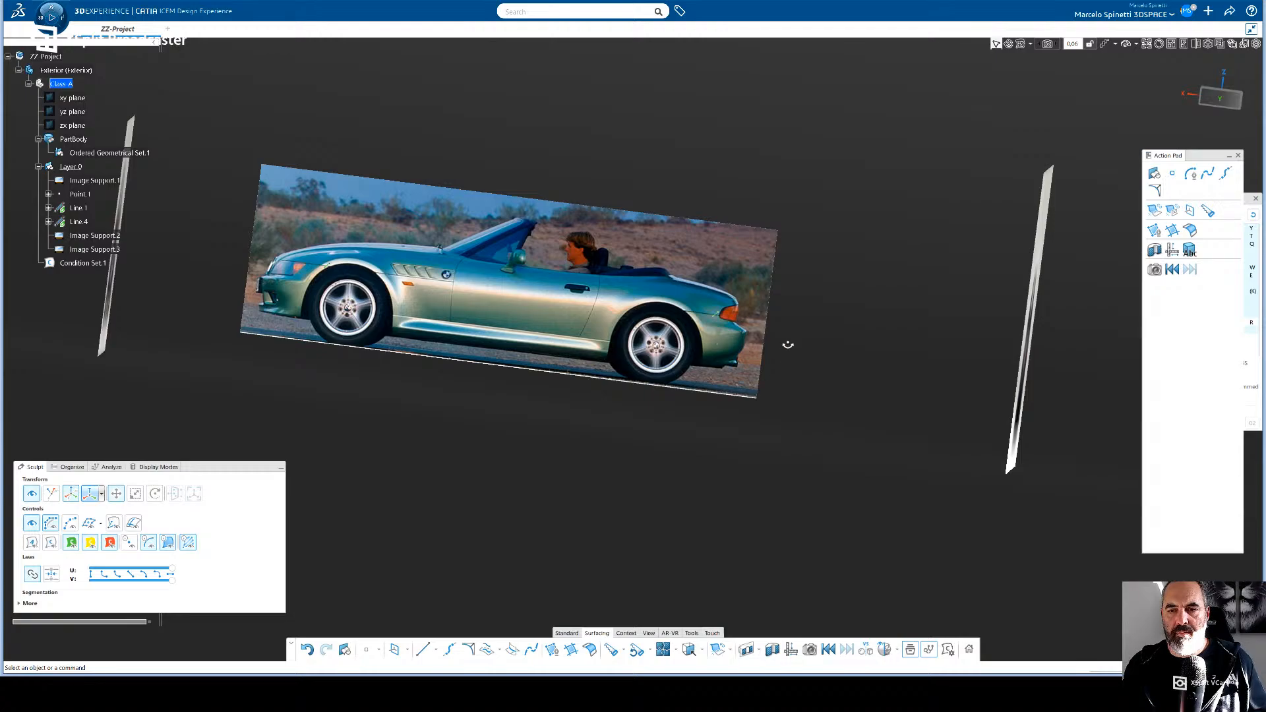
{"action": "middle_click_drag", "start_coordinate": [785, 367], "coordinate": [848, 415]}
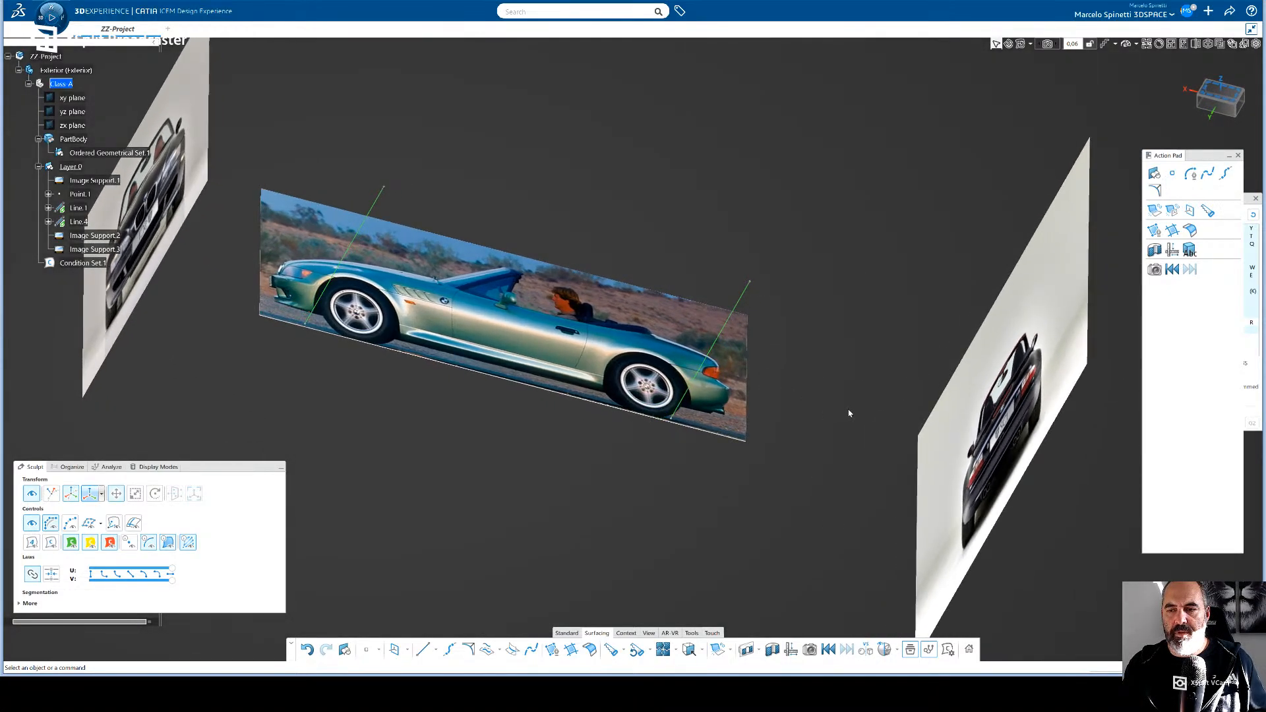
{"action": "left_click", "coordinate": [1002, 418]}
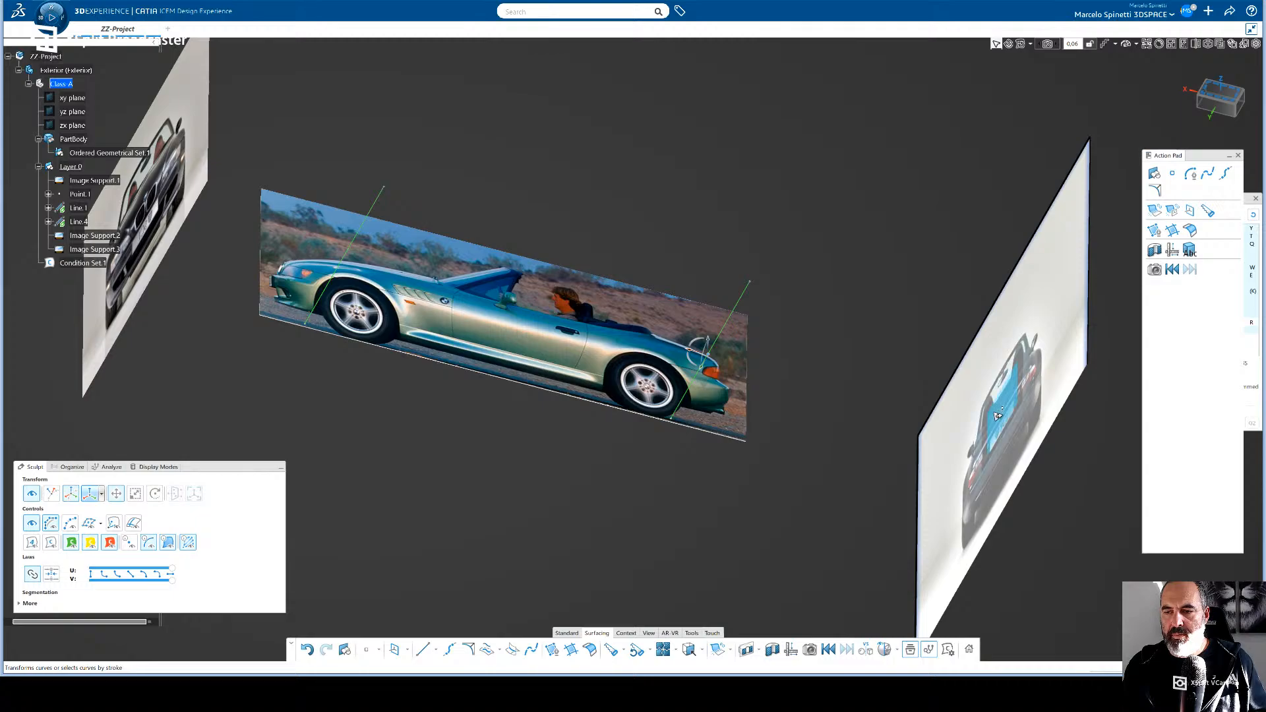
{"action": "left_click_drag", "start_coordinate": [999, 417], "coordinate": [731, 375]}
{"action": "left_click_drag", "start_coordinate": [142, 208], "coordinate": [144, 208]}
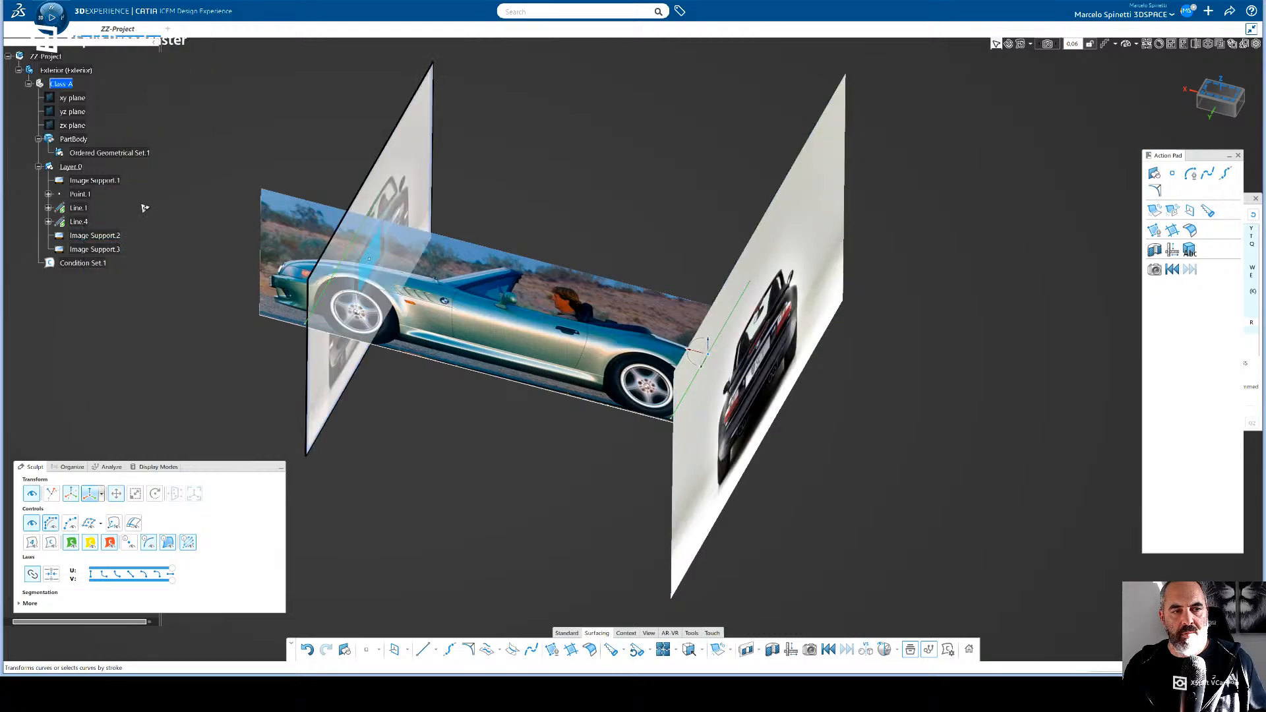
- Try enlarging the front image from its upper corner, undo the change and deselect the image
{"action": "left_click_drag", "start_coordinate": [398, 301], "coordinate": [404, 292]}
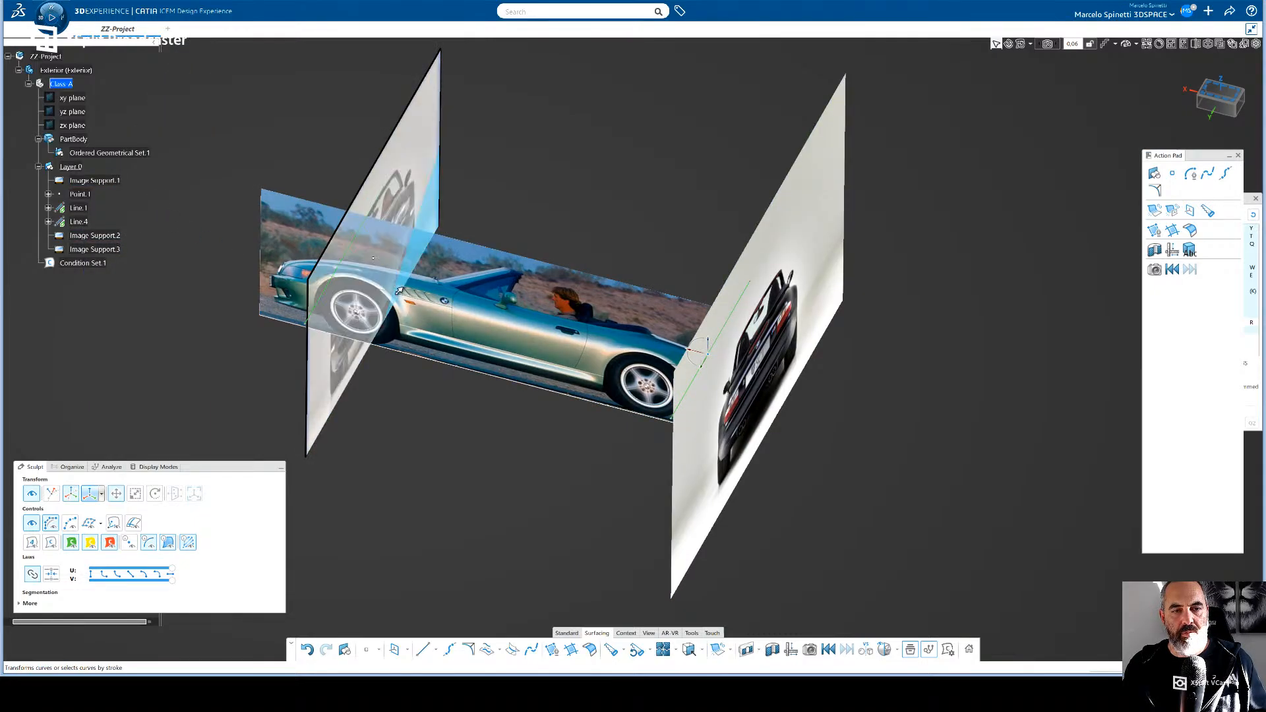
{"action": "key", "text": "ctrl+z"}
{"action": "left_click", "coordinate": [426, 389]}
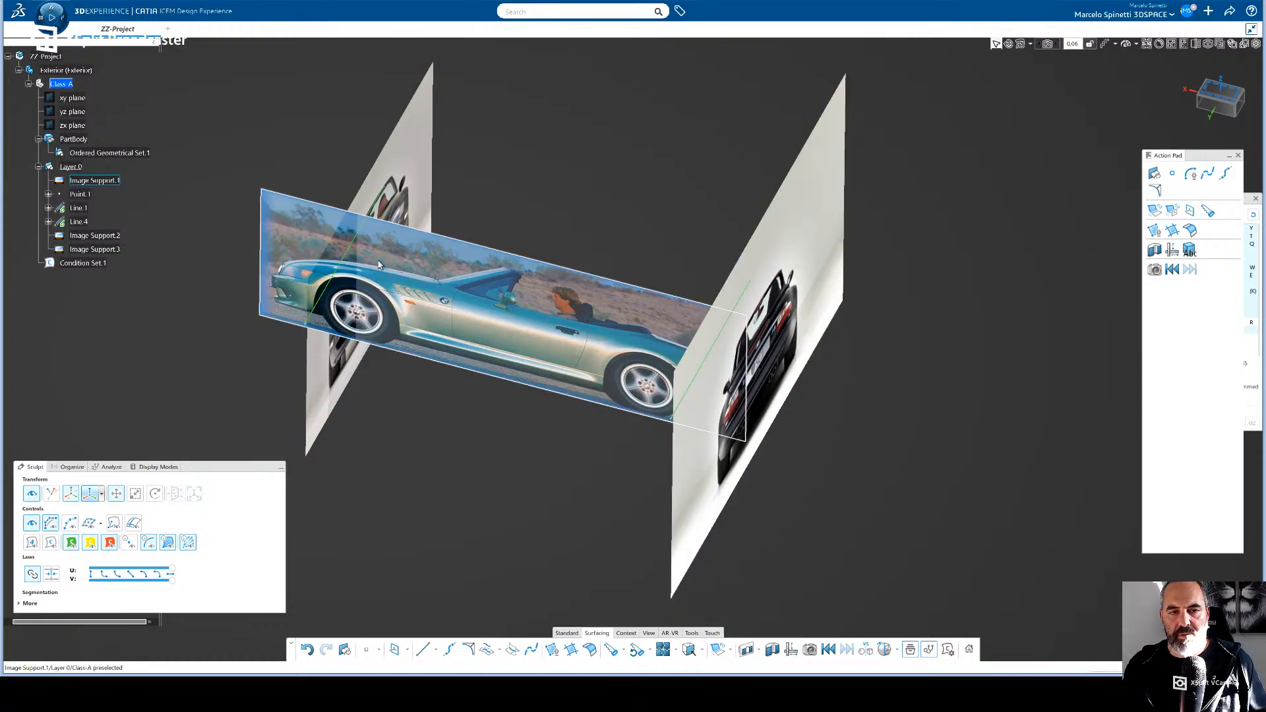
{"action": "left_click_drag", "start_coordinate": [404, 402], "coordinate": [453, 424]}
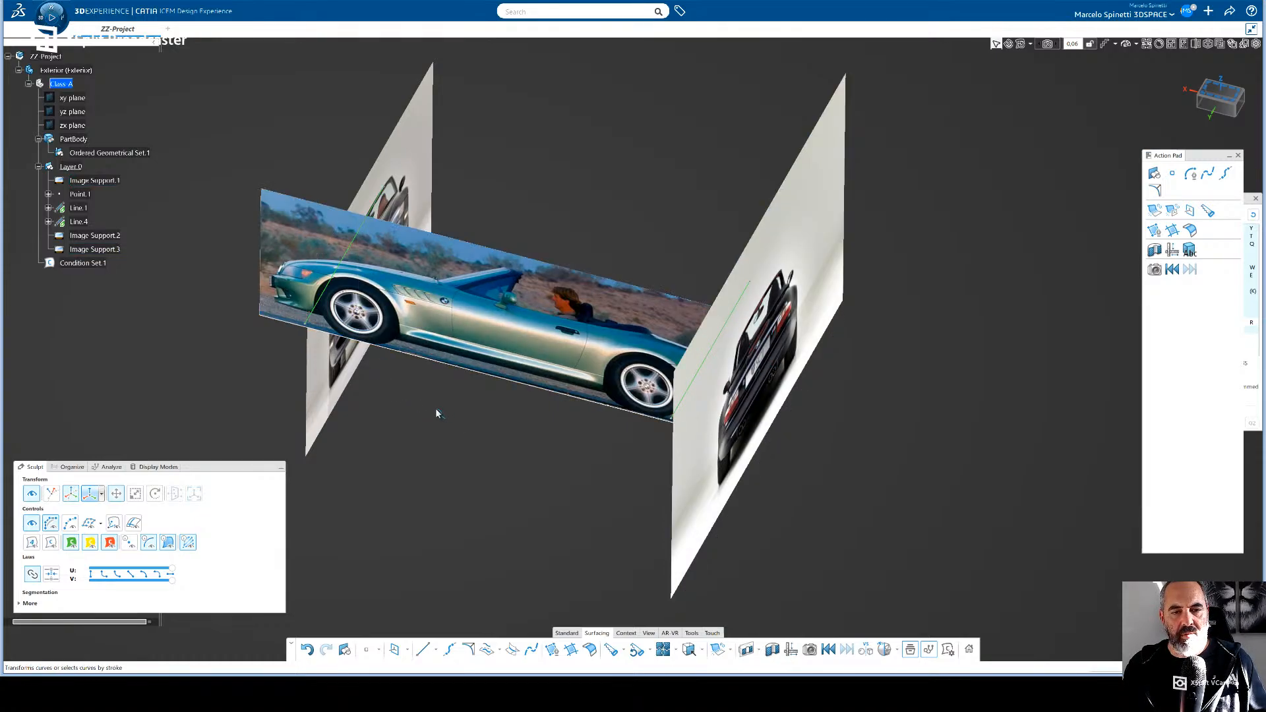
{"action": "middle_click_drag", "start_coordinate": [436, 413], "coordinate": [515, 420]}
{"action": "left_click", "coordinate": [417, 404]}
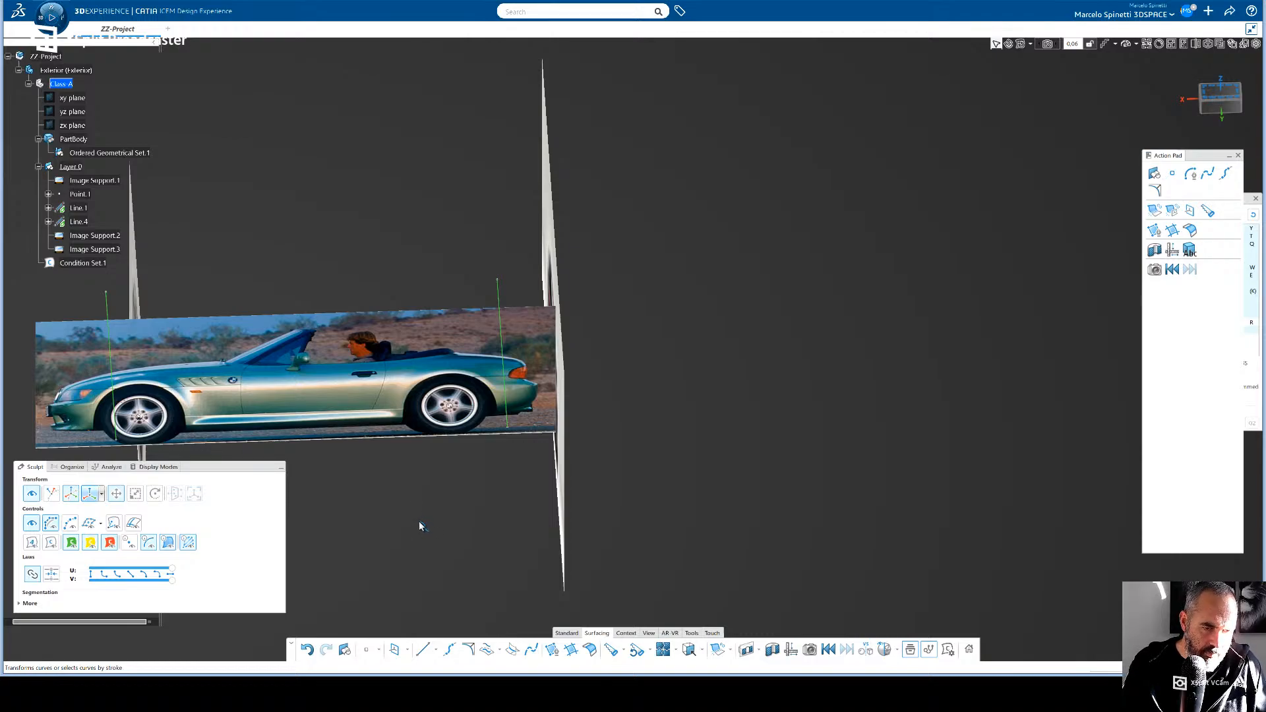
{"action": "key", "text": "space"}
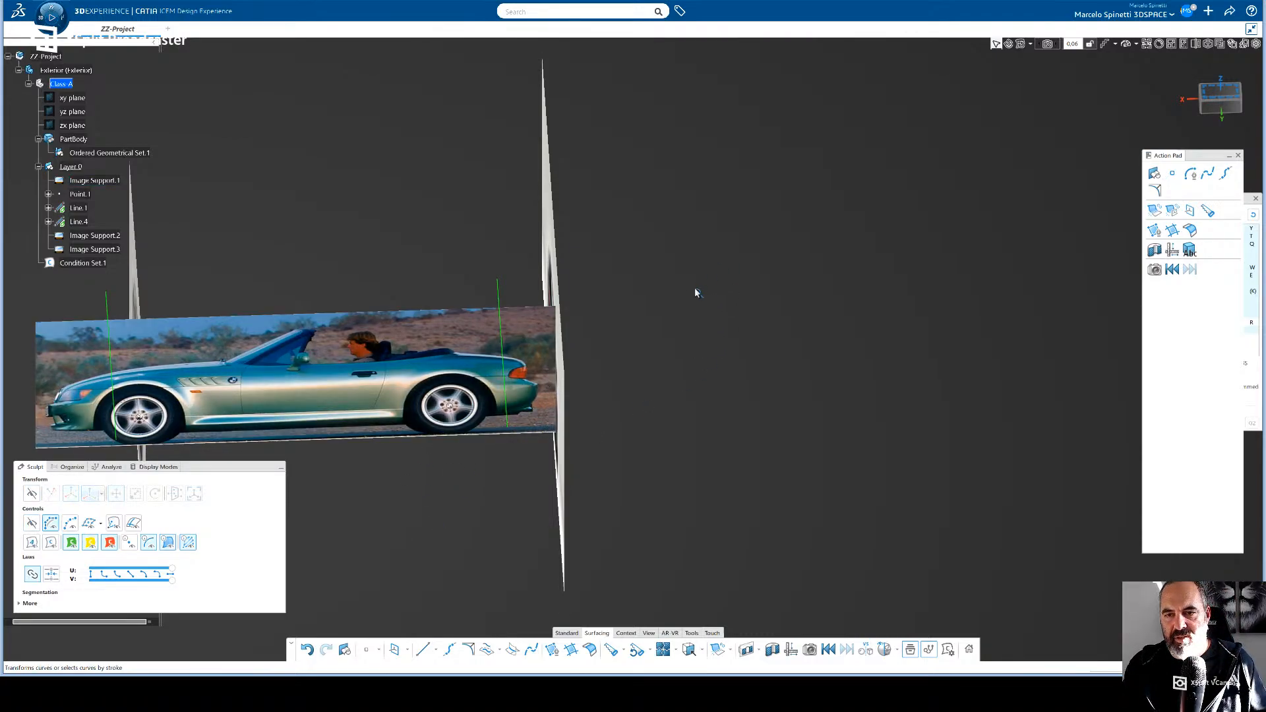
{"action": "left_click", "coordinate": [1172, 173]}
{"action": "middle_click_drag", "start_coordinate": [841, 246], "coordinate": [1016, 287]}
{"action": "middle_click_drag", "start_coordinate": [824, 373], "coordinate": [676, 441]}
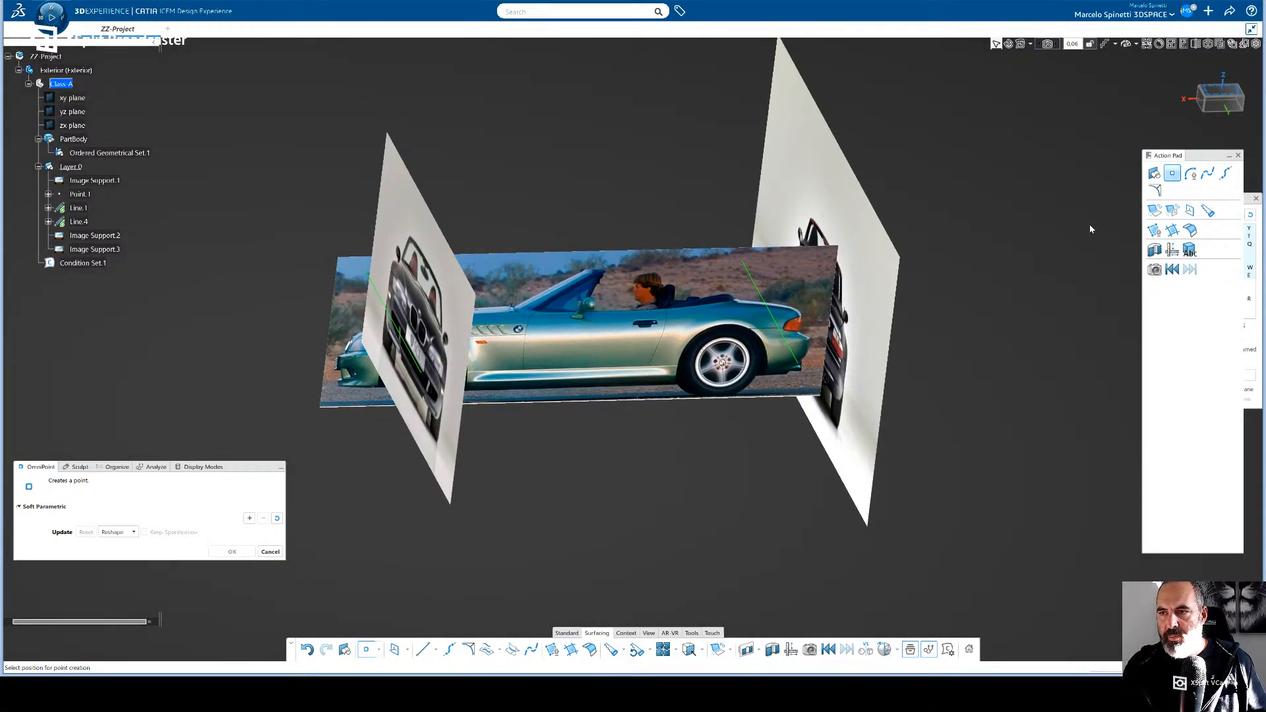
{"action": "left_click", "coordinate": [1177, 175]}
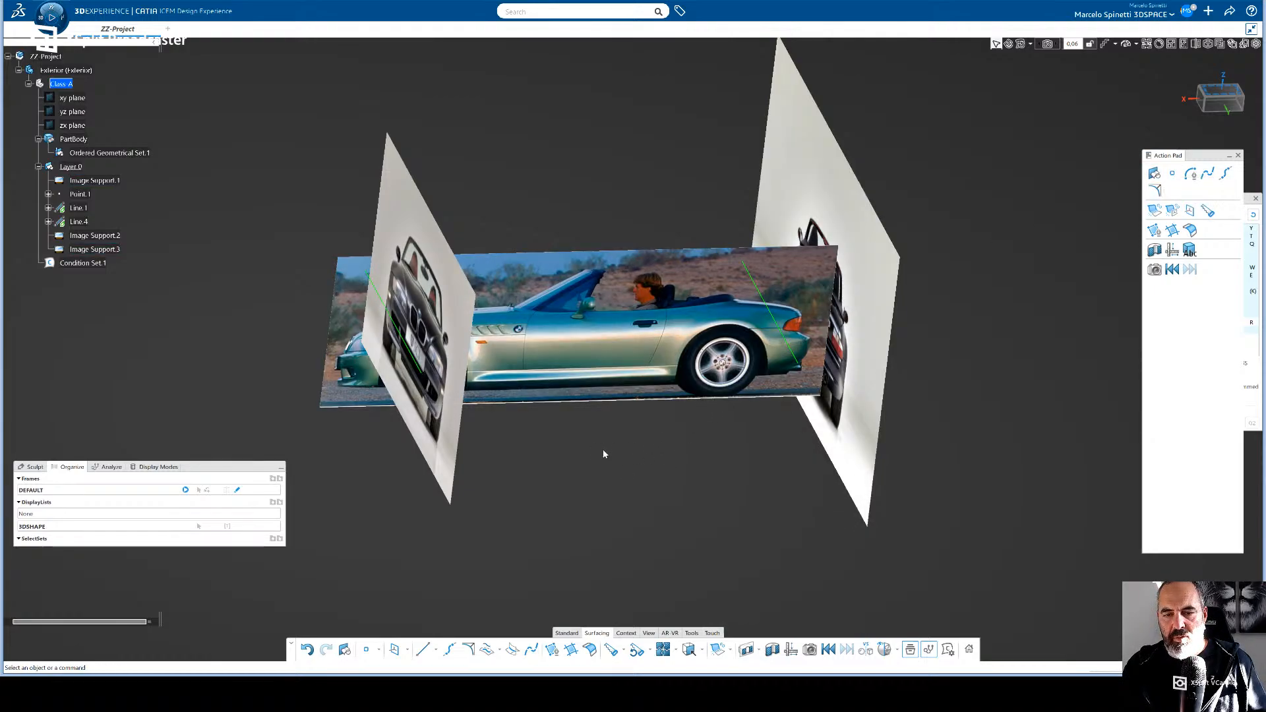
{"action": "mouse_move", "coordinate": [605, 452]}
{"action": "middle_mouse_down"}
{"action": "mouse_move", "coordinate": [600, 440]}
{"action": "mouse_move", "coordinate": [599, 458]}
{"action": "mouse_move", "coordinate": [618, 464]}
{"action": "middle_mouse_up"}
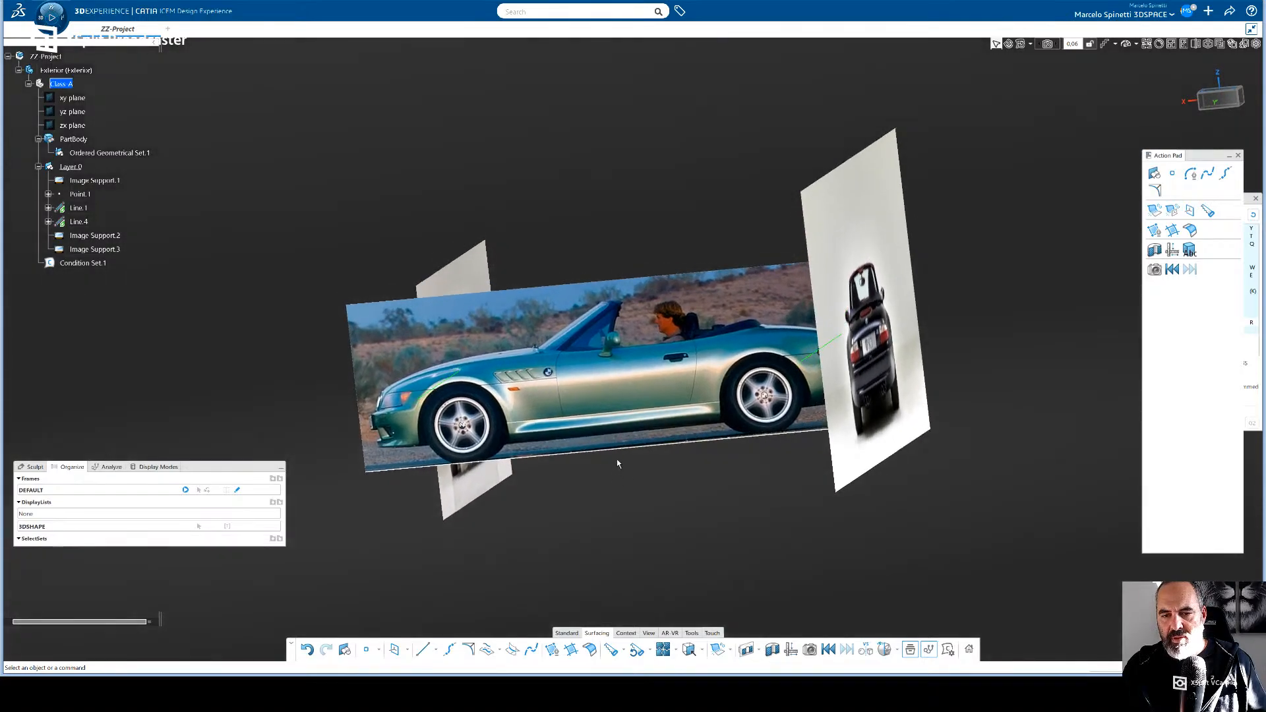
{"action": "double_click", "coordinate": [624, 385]}
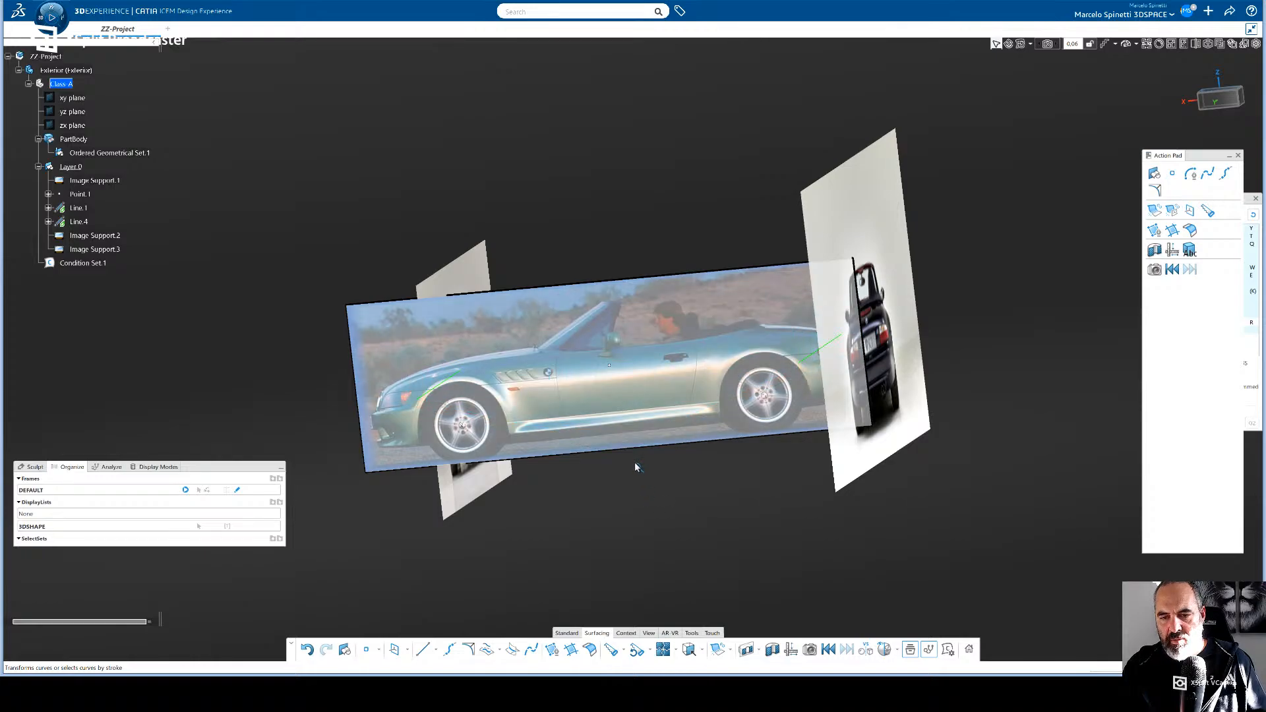
{"action": "left_click", "coordinate": [636, 497]}
{"action": "left_click", "coordinate": [637, 498]}
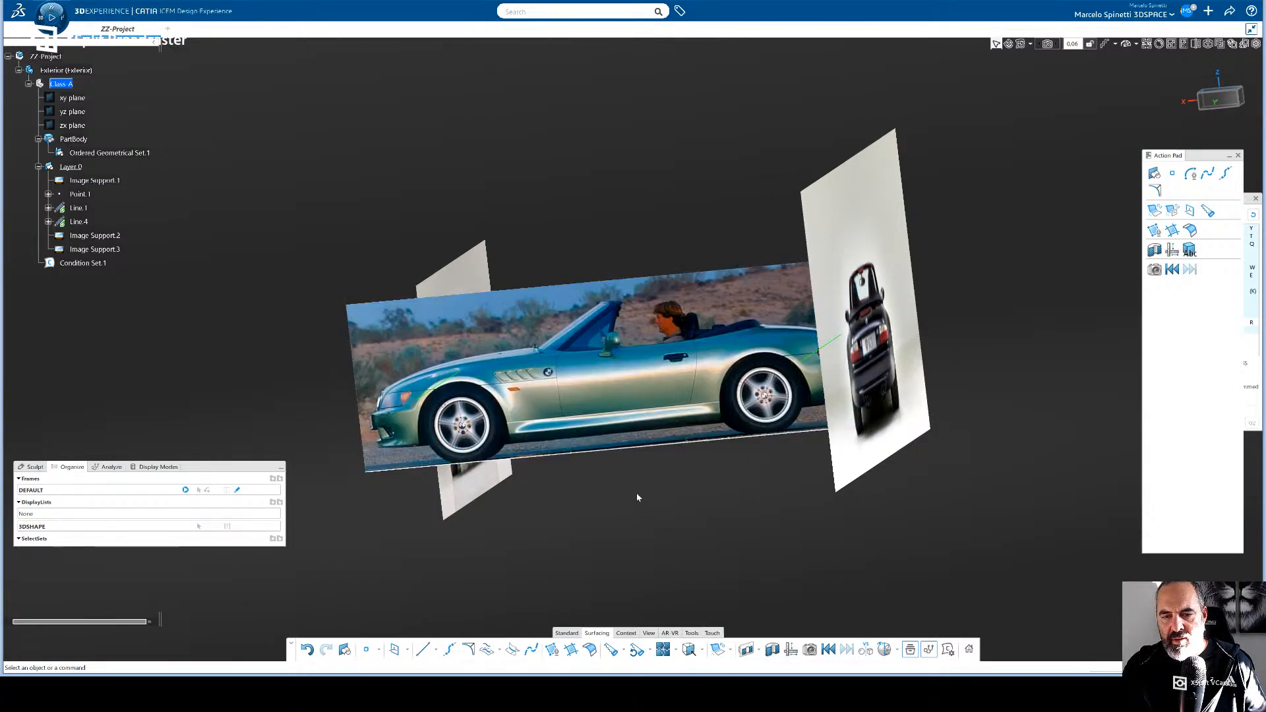
{"action": "middle_click_drag", "start_coordinate": [637, 498], "coordinate": [646, 538]}
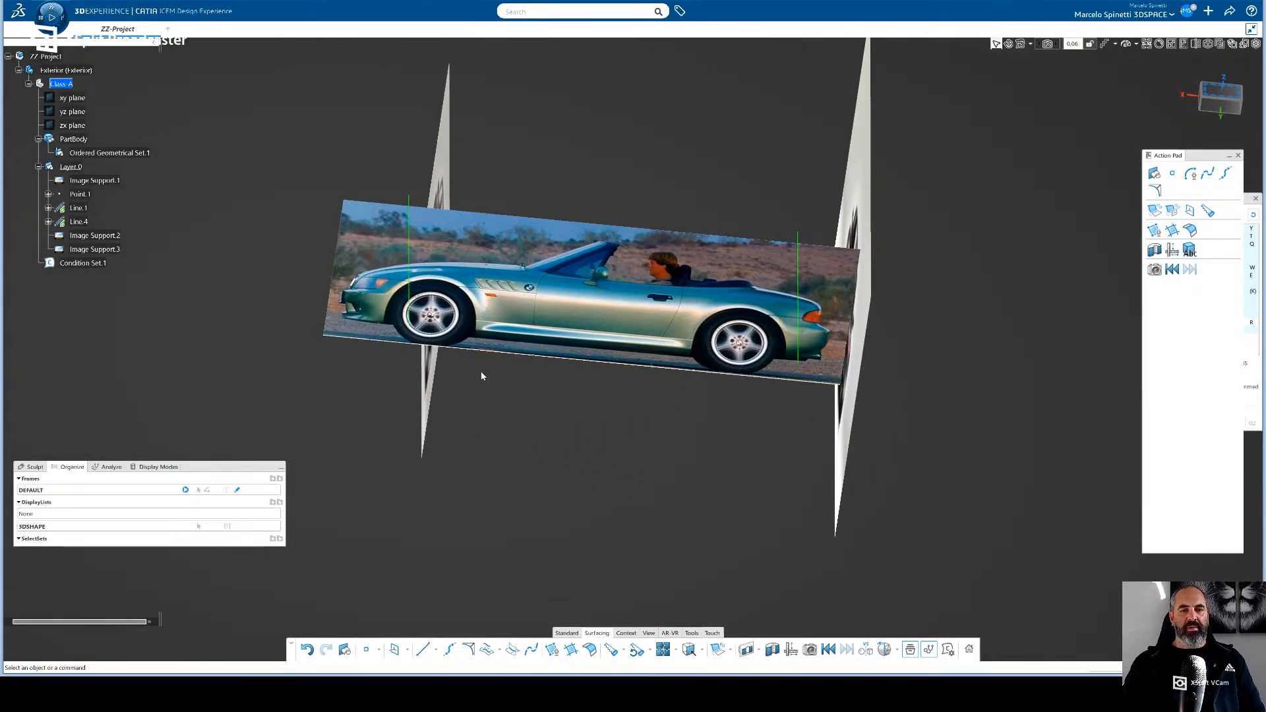
{"action": "middle_click_drag", "start_coordinate": [481, 376], "coordinate": [527, 371]}
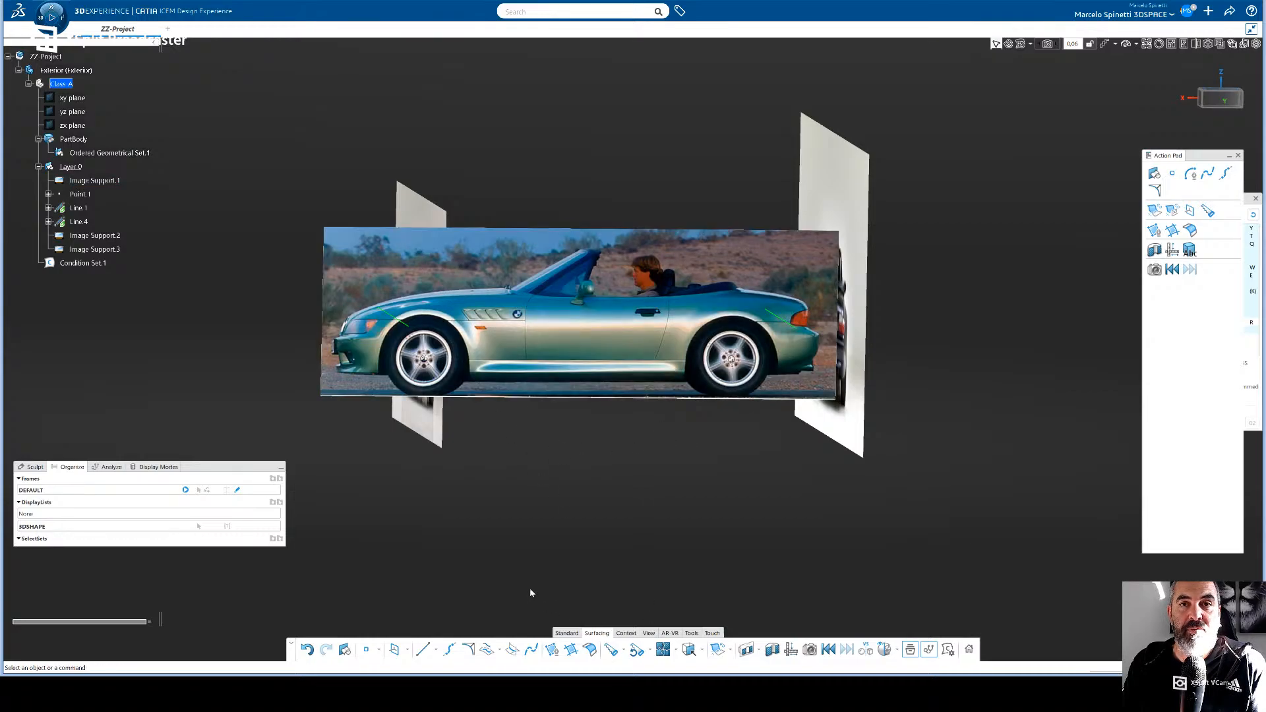
{"action": "left_click_drag", "start_coordinate": [196, 470], "coordinate": [203, 531]}
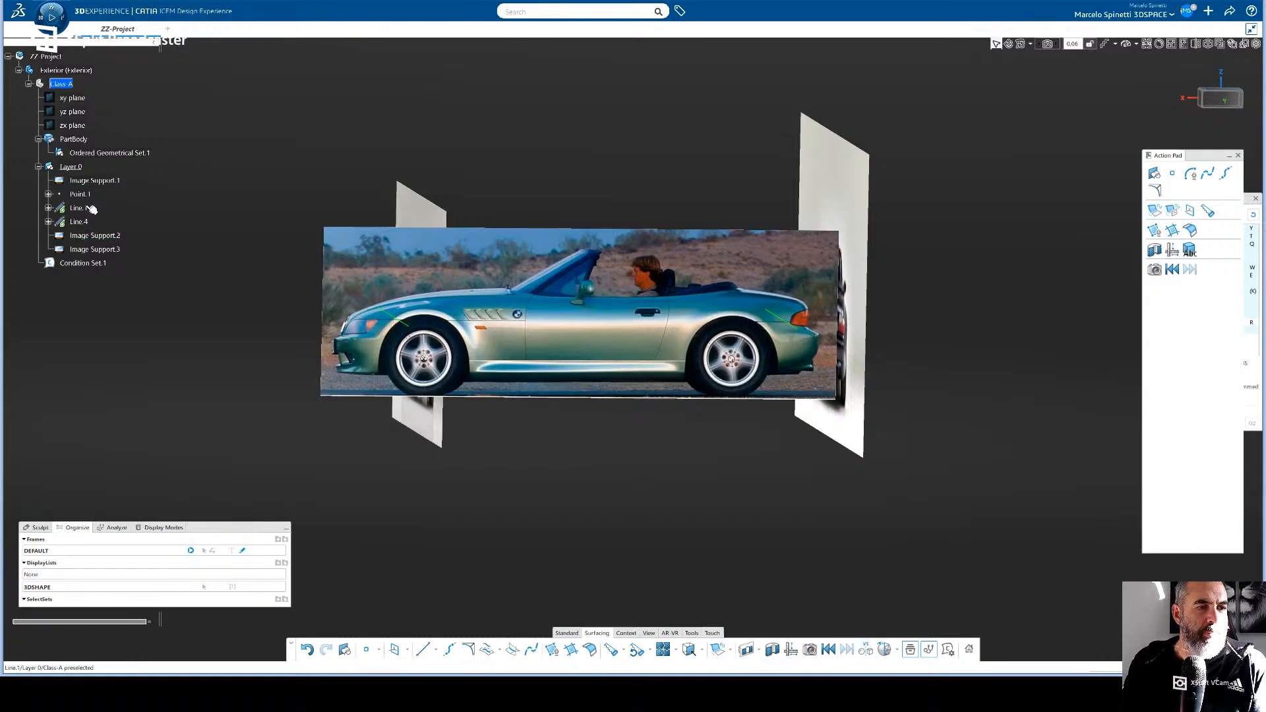
- Make the side, front and rear car images (Image Support.1, Image Support.2 and Image Support.3) semi-transparent through their properties
{"action": "left_click", "coordinate": [38, 167]}
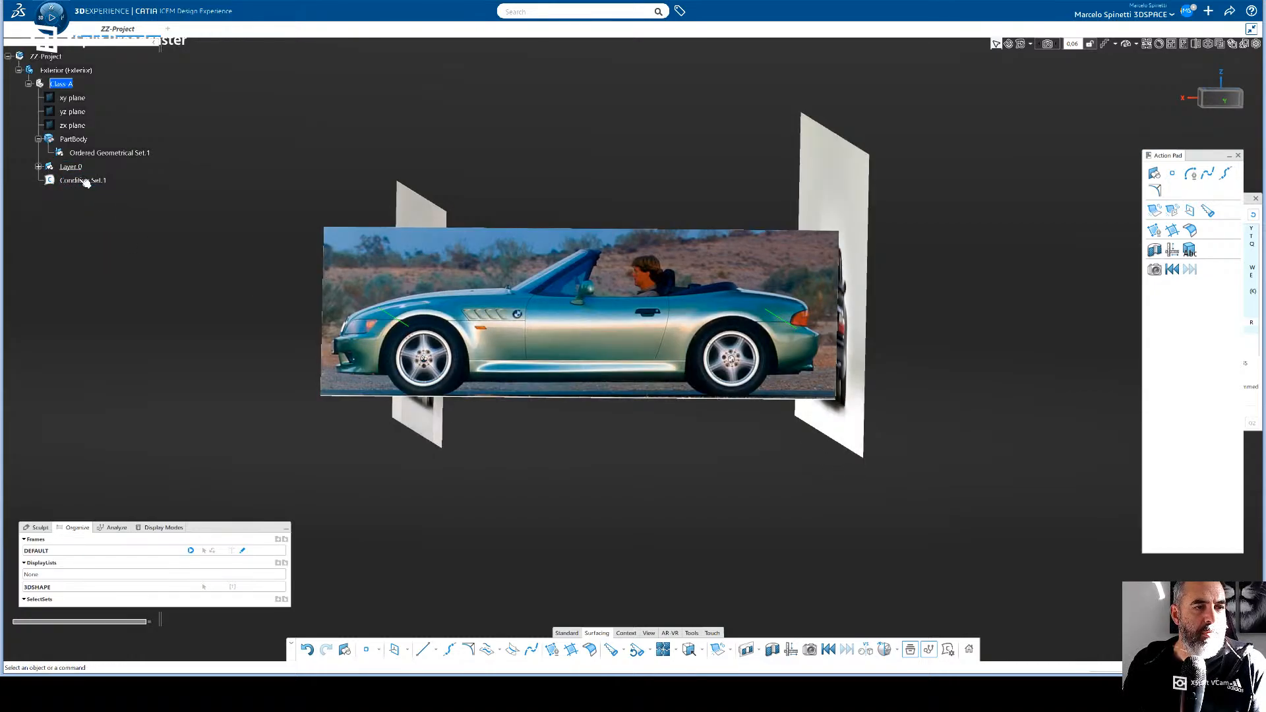
{"action": "left_click", "coordinate": [39, 167]}
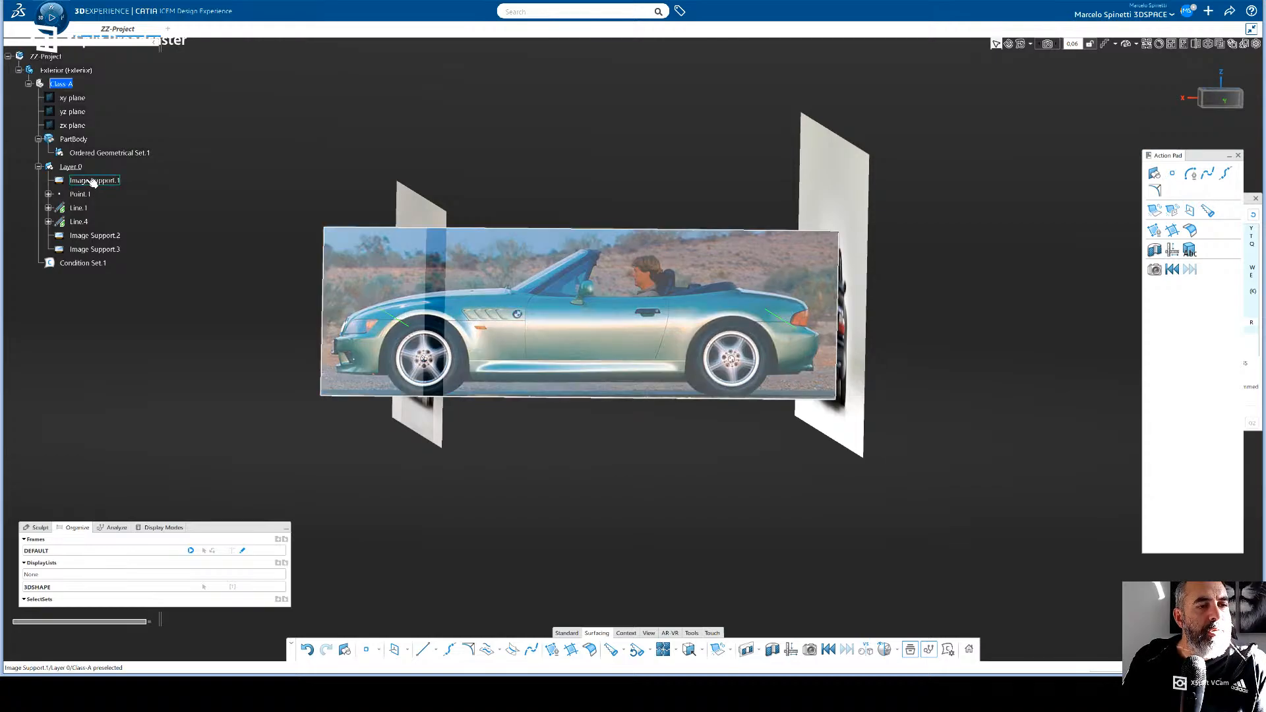
{"action": "left_click", "coordinate": [93, 181]}
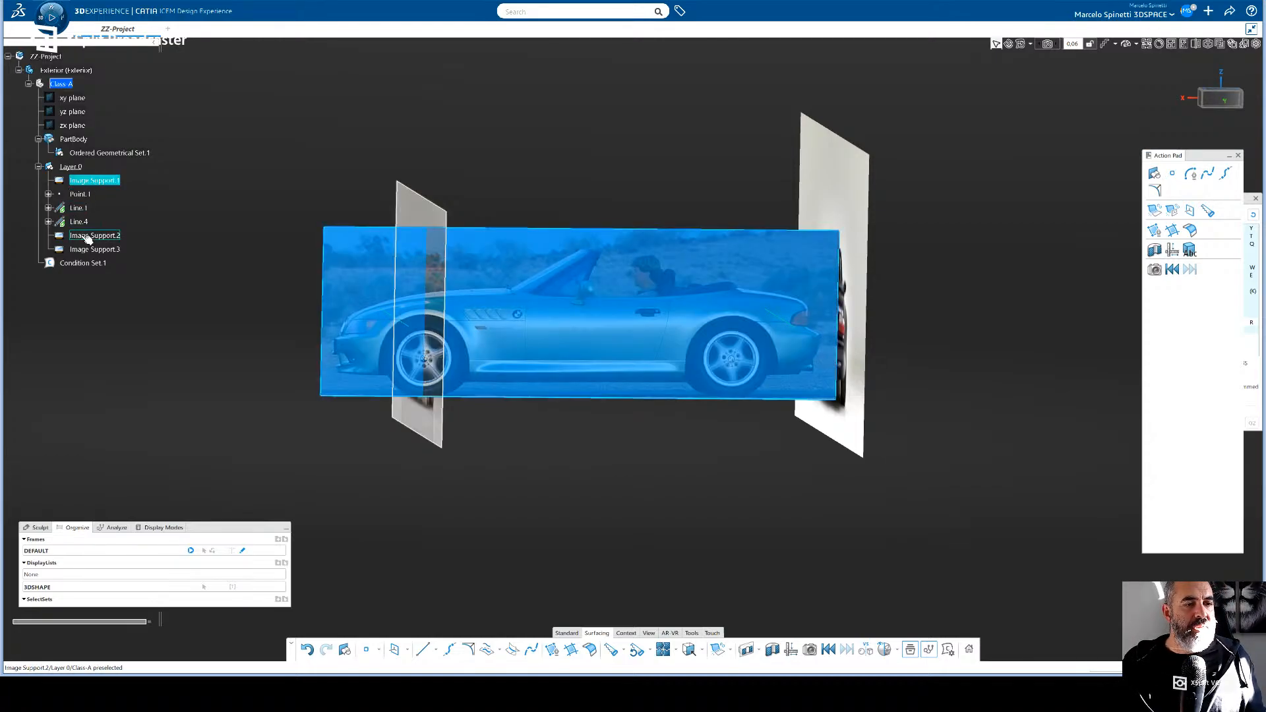
{"action": "left_click", "coordinate": [94, 235], "text": "ctrl"}
{"action": "left_click", "coordinate": [92, 249], "text": "ctrl"}
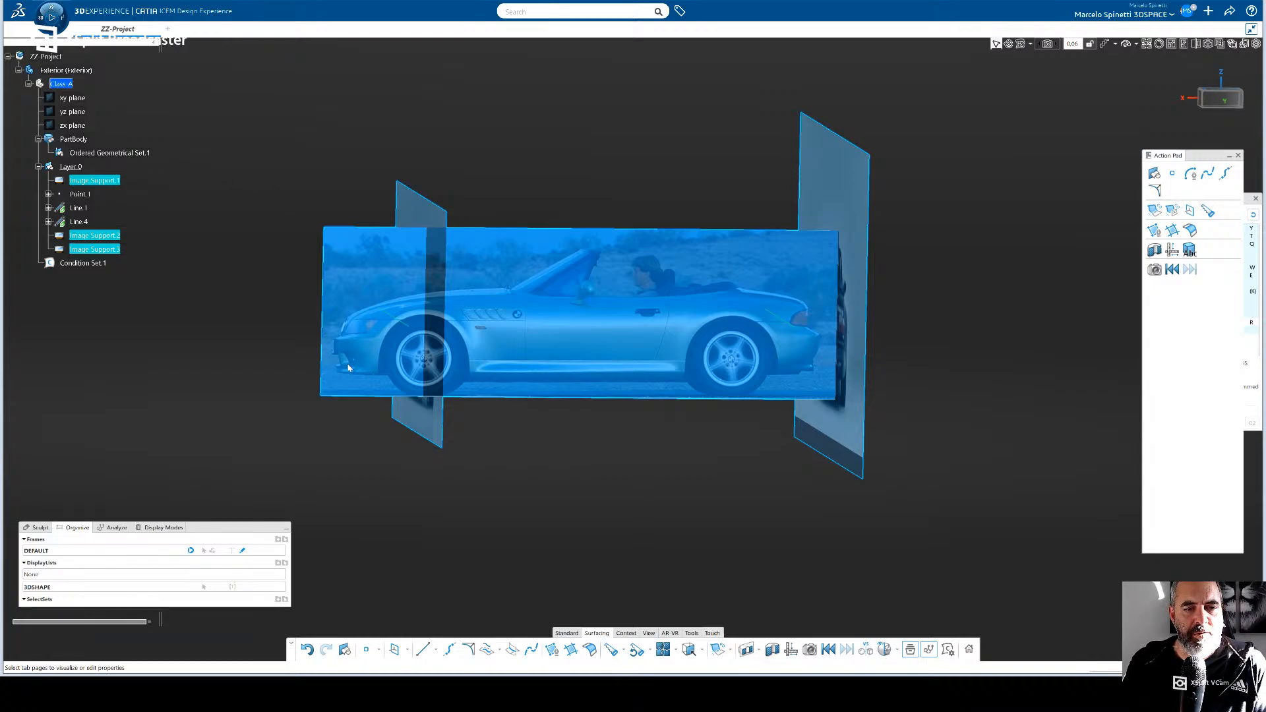
{"action": "left_click", "coordinate": [548, 463]}
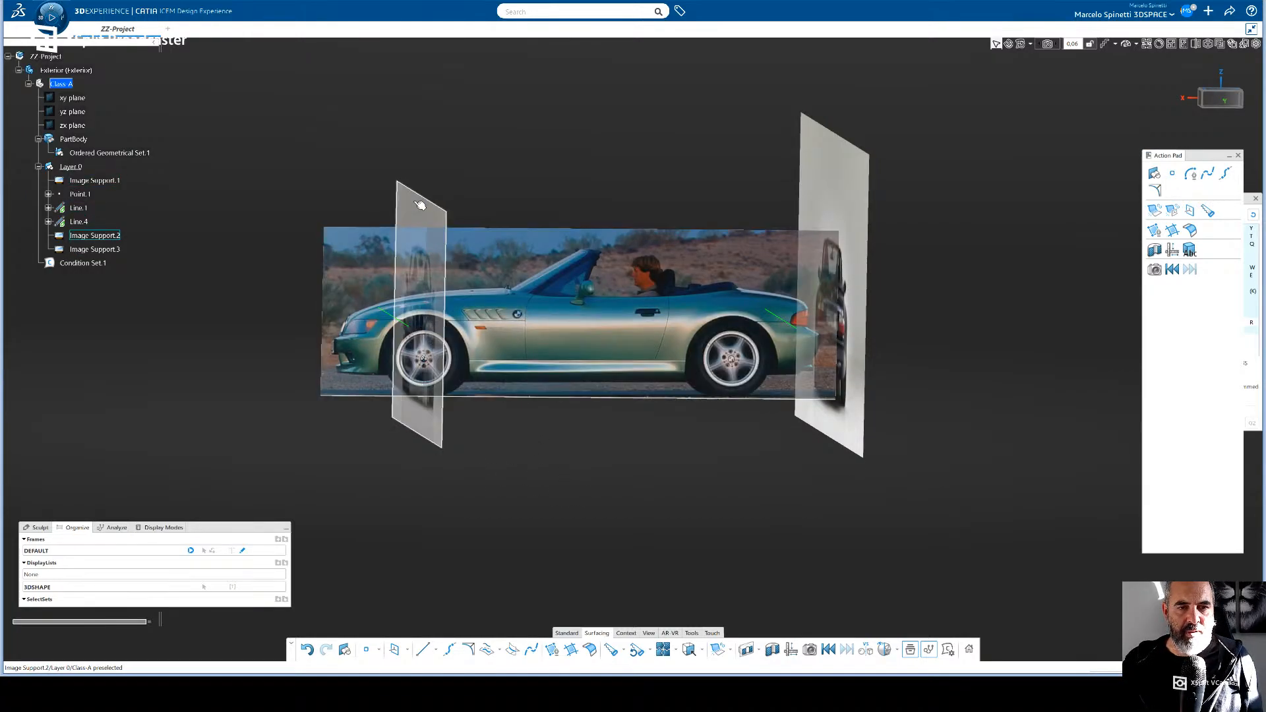
{"action": "mouse_move", "coordinate": [491, 469]}
{"action": "middle_mouse_down"}
{"action": "mouse_move", "coordinate": [540, 467]}
{"action": "mouse_move", "coordinate": [467, 470]}
{"action": "mouse_move", "coordinate": [509, 480]}
{"action": "middle_mouse_up"}
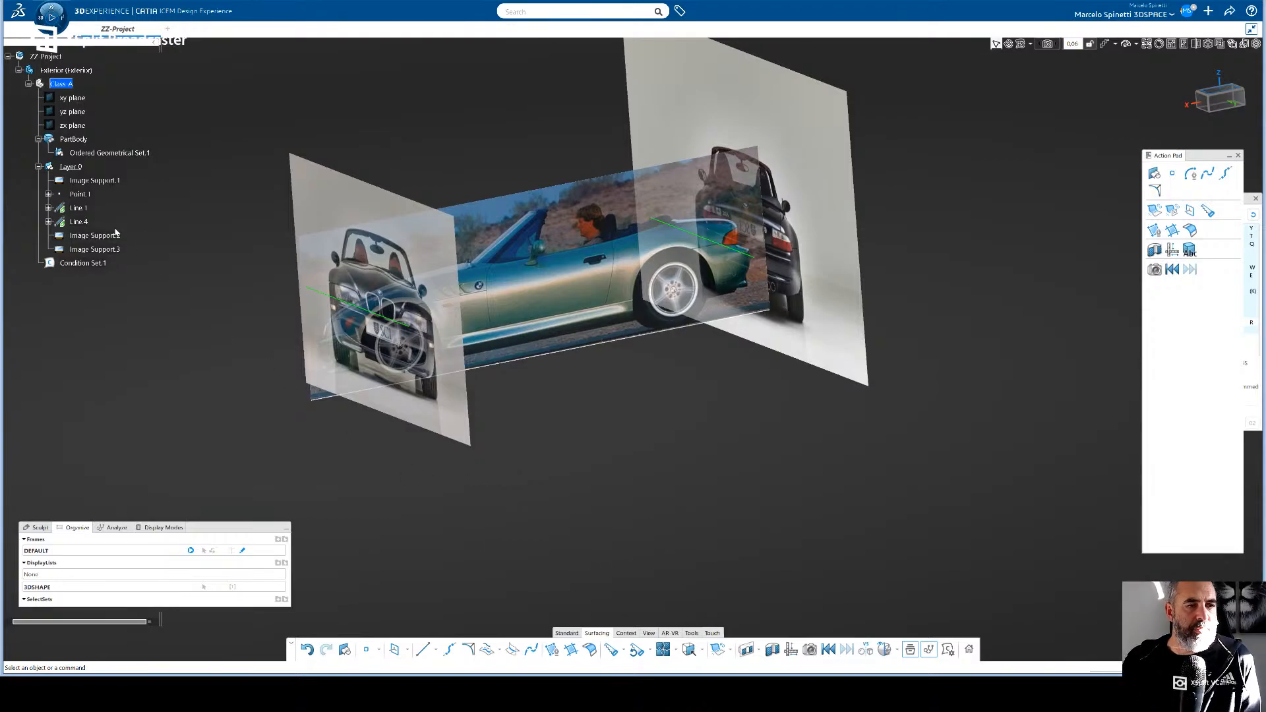
- Hide the rear car image (Image Support.3) and select Line.4, Line.1 and Point.1 under Layer.0
{"action": "left_click", "coordinate": [93, 249]}
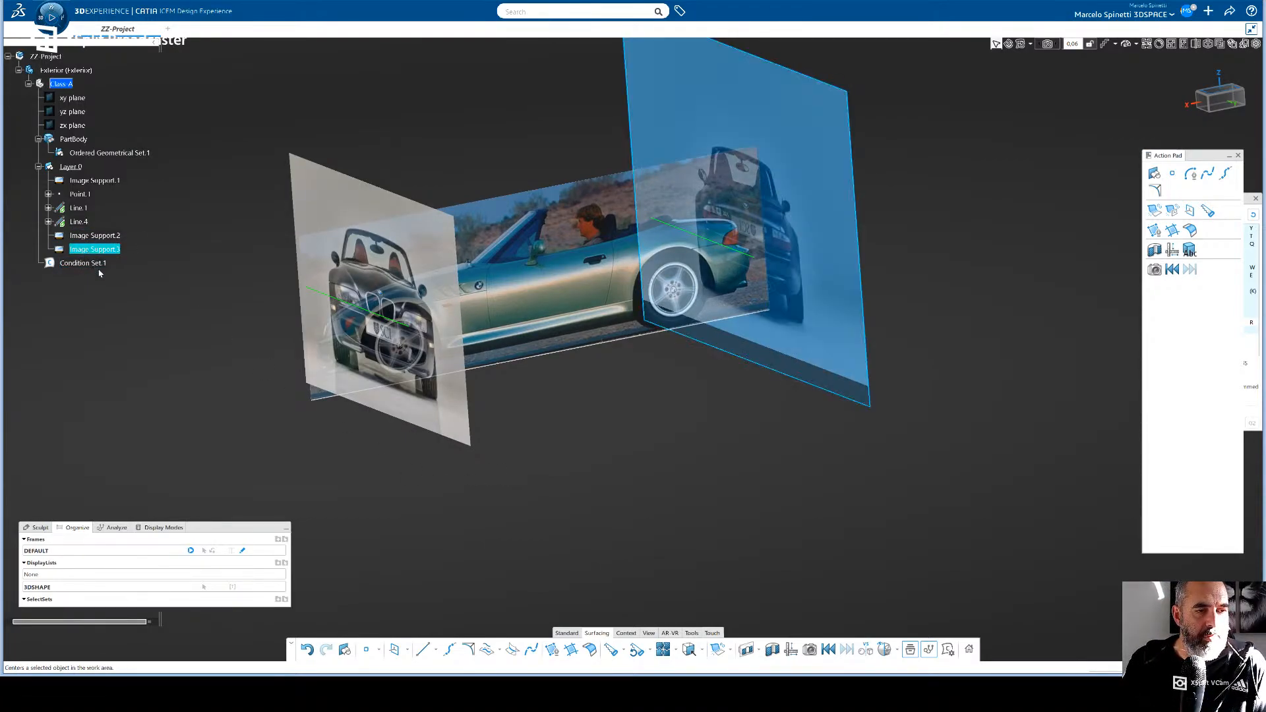
{"action": "left_click", "coordinate": [124, 287]}
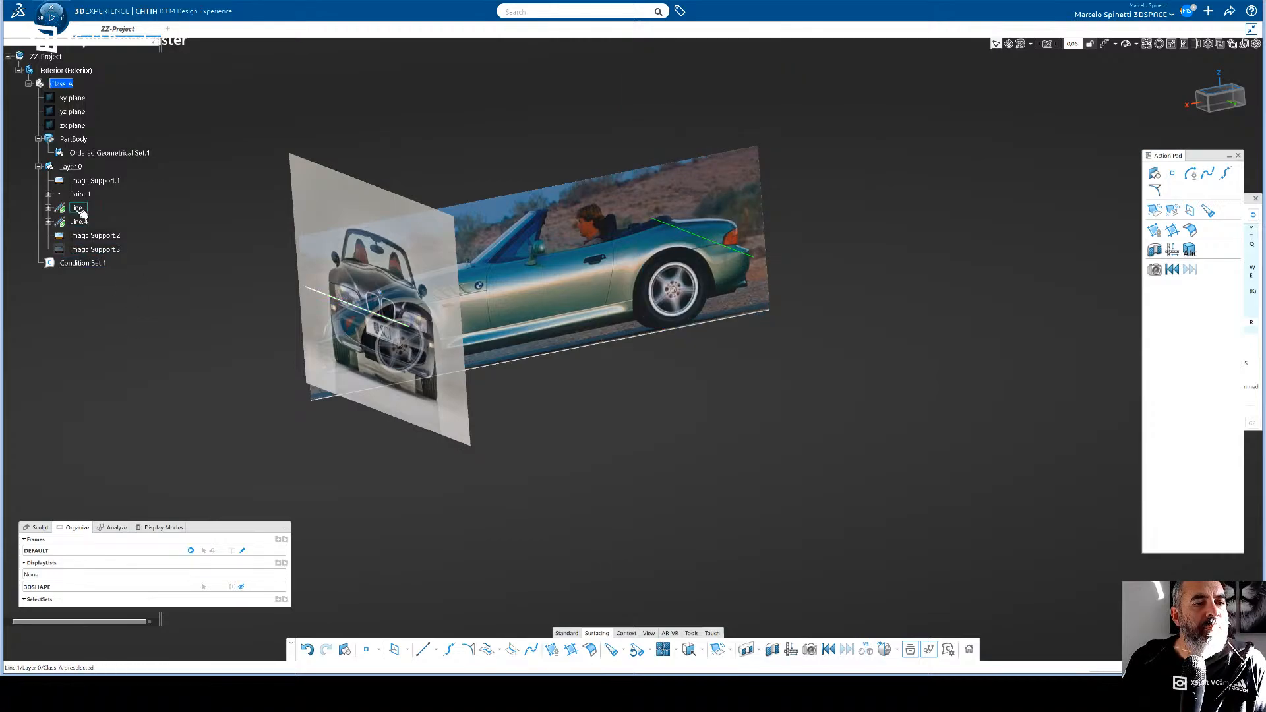
{"action": "left_click", "coordinate": [78, 222]}
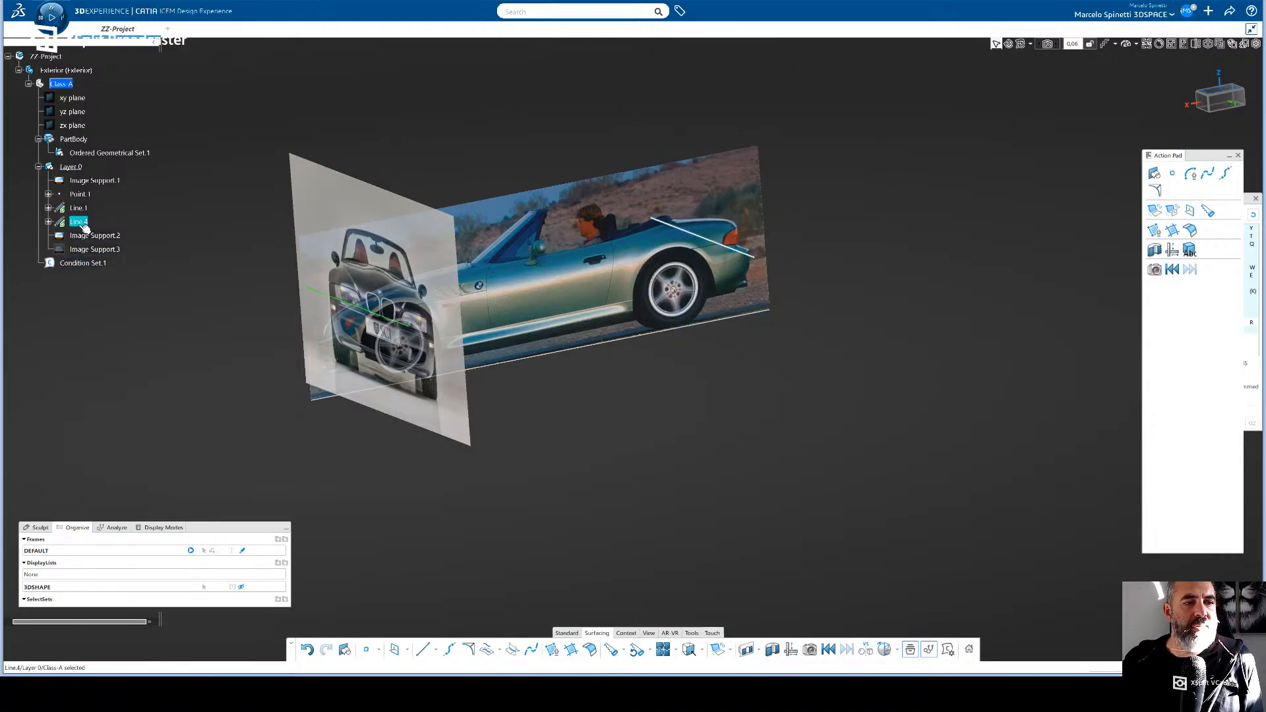
{"action": "left_click", "coordinate": [78, 207], "text": "ctrl"}
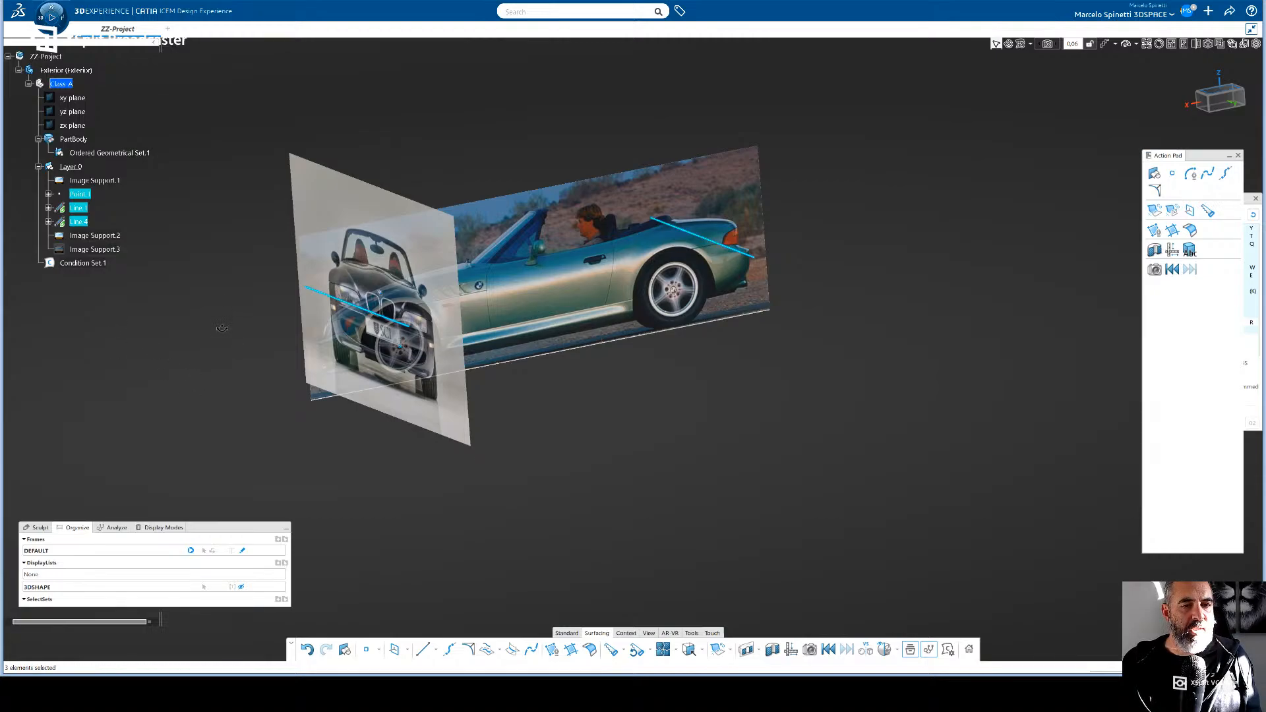
{"action": "middle_click_drag", "start_coordinate": [222, 328], "coordinate": [221, 289]}
- Activate the side car image for transformation and orient the view squarely to the side
{"action": "left_click", "coordinate": [556, 328]}
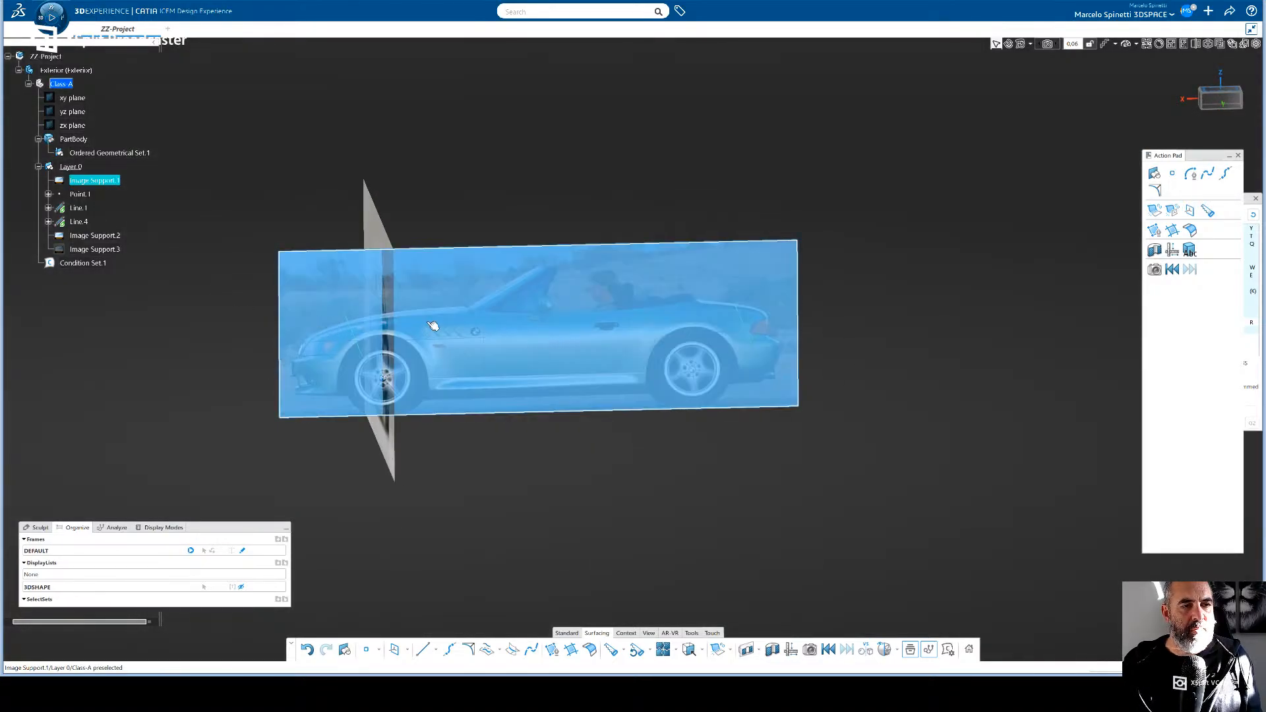
{"action": "double_click", "coordinate": [538, 339]}
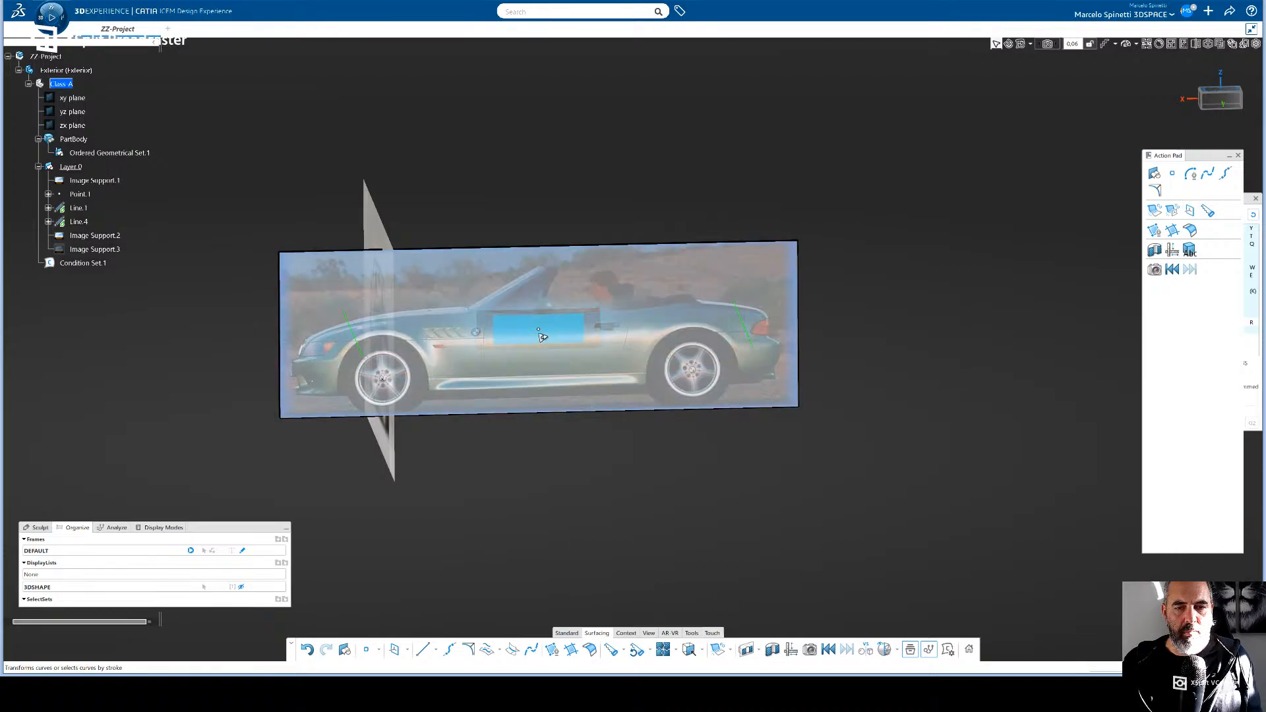
{"action": "left_click_drag", "start_coordinate": [536, 488], "coordinate": [534, 511]}
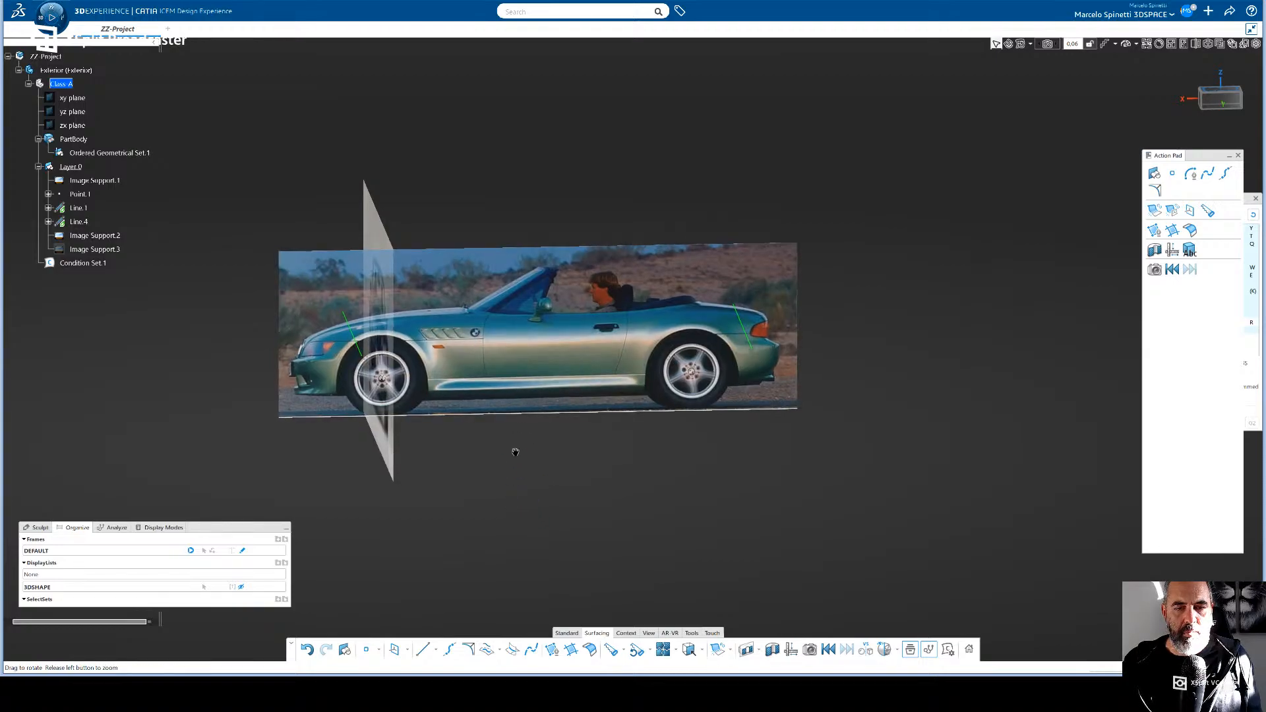
{"action": "middle_click_drag", "start_coordinate": [514, 453], "coordinate": [667, 329]}
{"action": "double_click", "coordinate": [668, 335]}
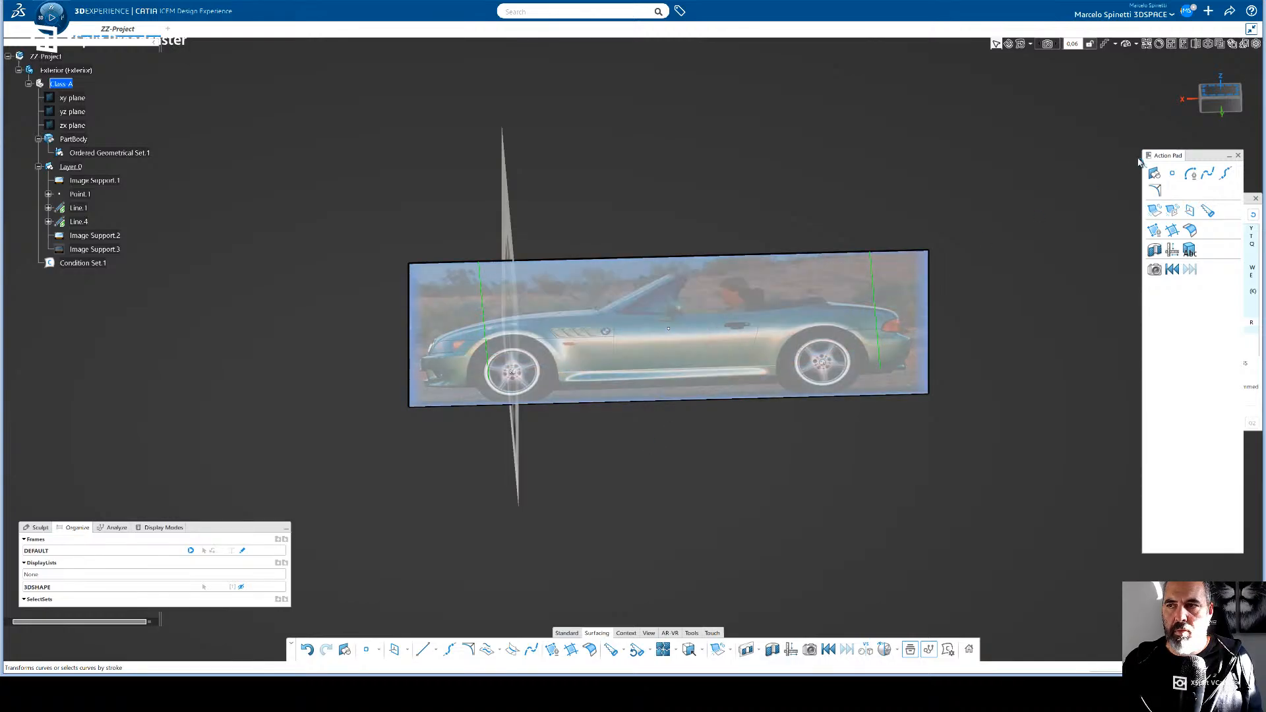
{"action": "left_click", "coordinate": [1212, 106]}
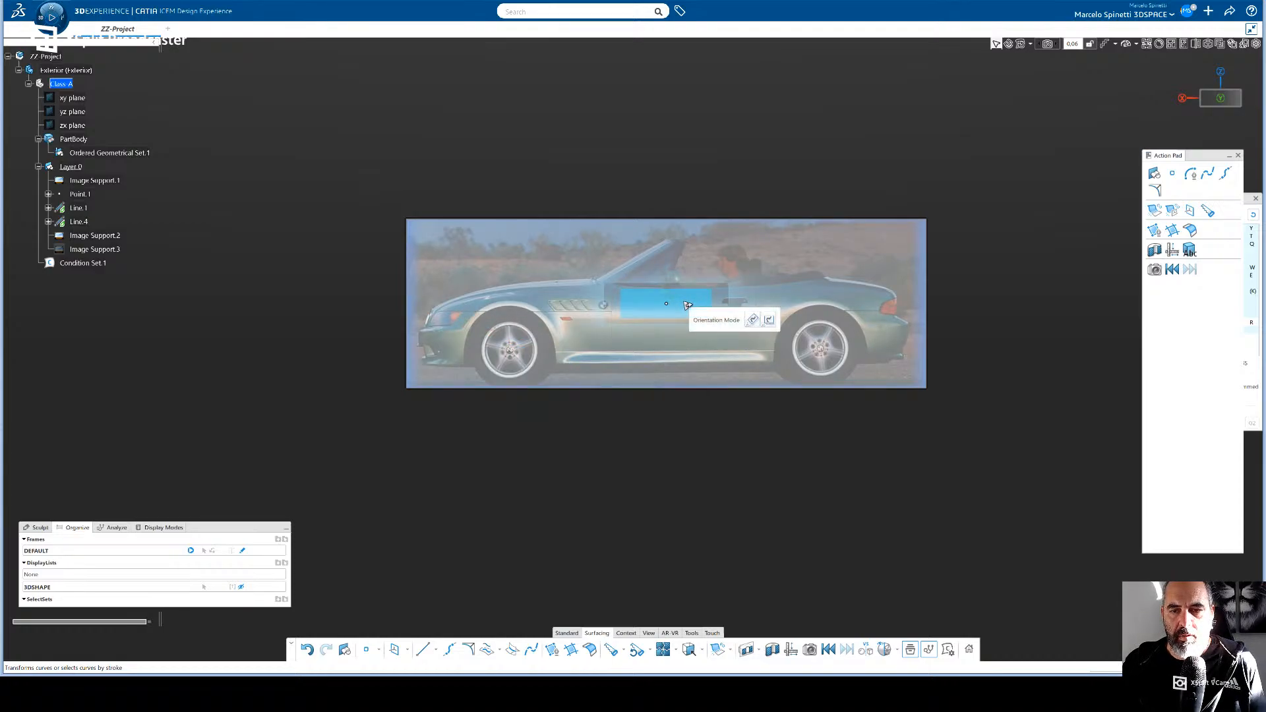
{"action": "left_click", "coordinate": [651, 304]}
{"action": "double_click", "coordinate": [666, 313]}
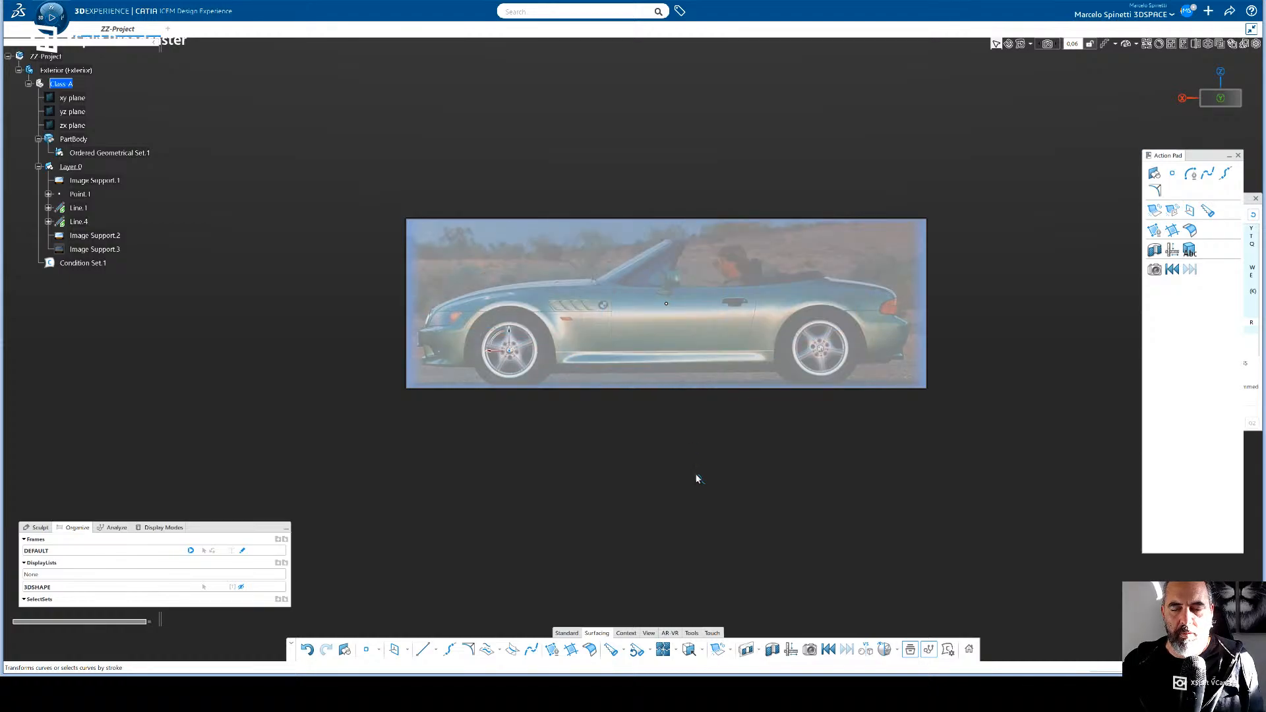
- Shift the side car image sideways along Y and reposition it with its centre on the model origin
{"action": "middle_click_drag", "start_coordinate": [693, 446], "coordinate": [956, 356]}
{"action": "middle_click_drag", "start_coordinate": [800, 387], "coordinate": [696, 272]}
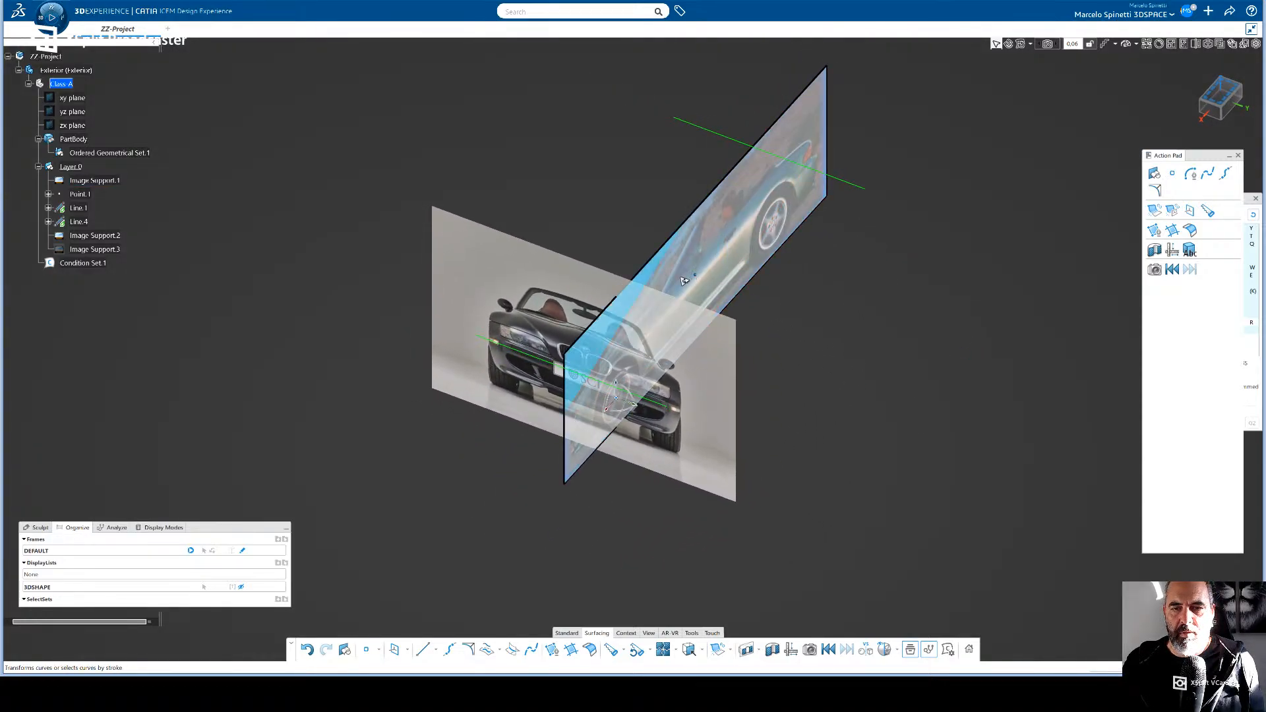
{"action": "left_click_drag", "start_coordinate": [683, 282], "coordinate": [599, 314]}
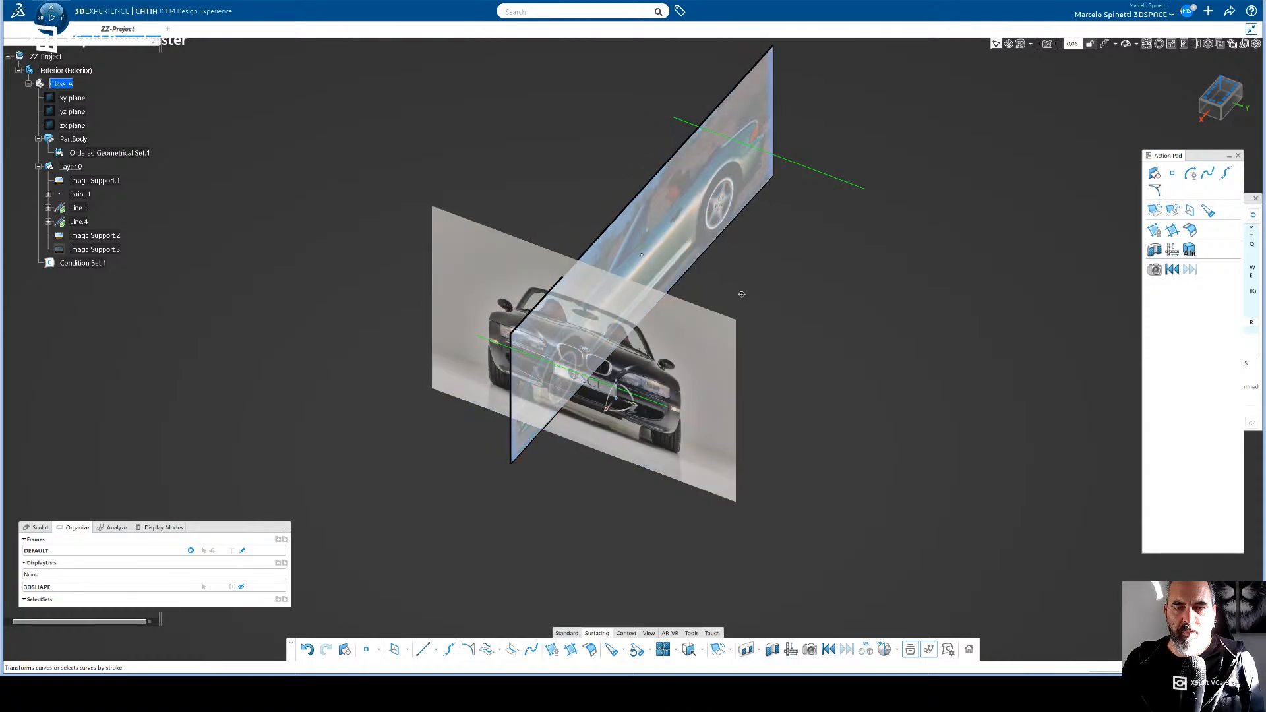
{"action": "middle_click_drag", "start_coordinate": [741, 296], "coordinate": [1003, 310]}
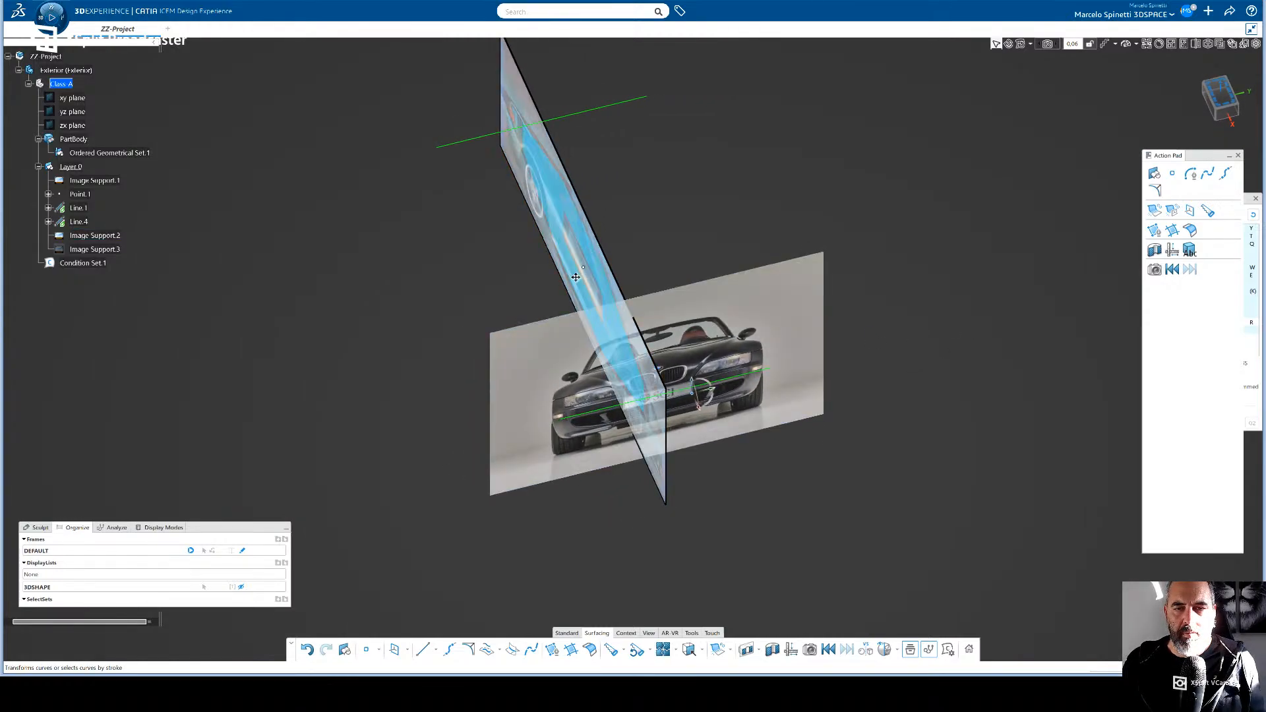
{"action": "key", "text": "ctrl+z"}
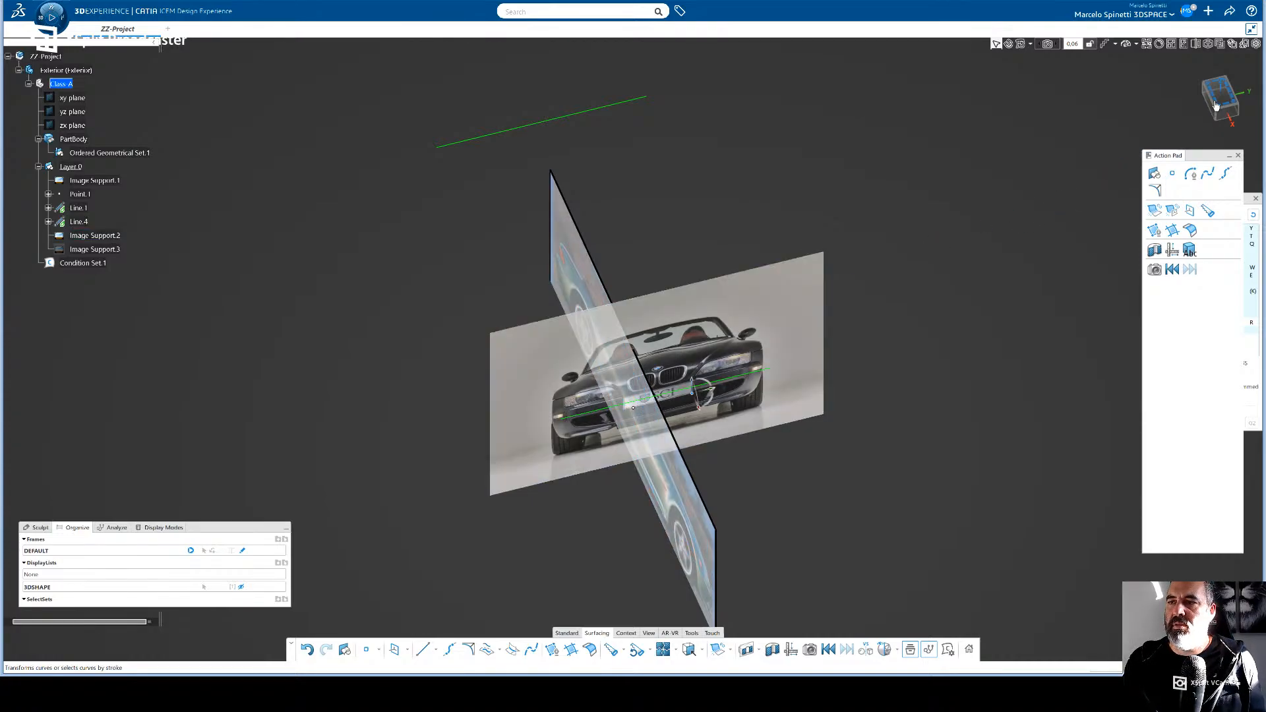
- In side view, move the side car image so the front wheel's centre sits on the model origin, fine-tune it and deselect the image
{"action": "middle_click_drag", "start_coordinate": [880, 254], "coordinate": [404, 140]}
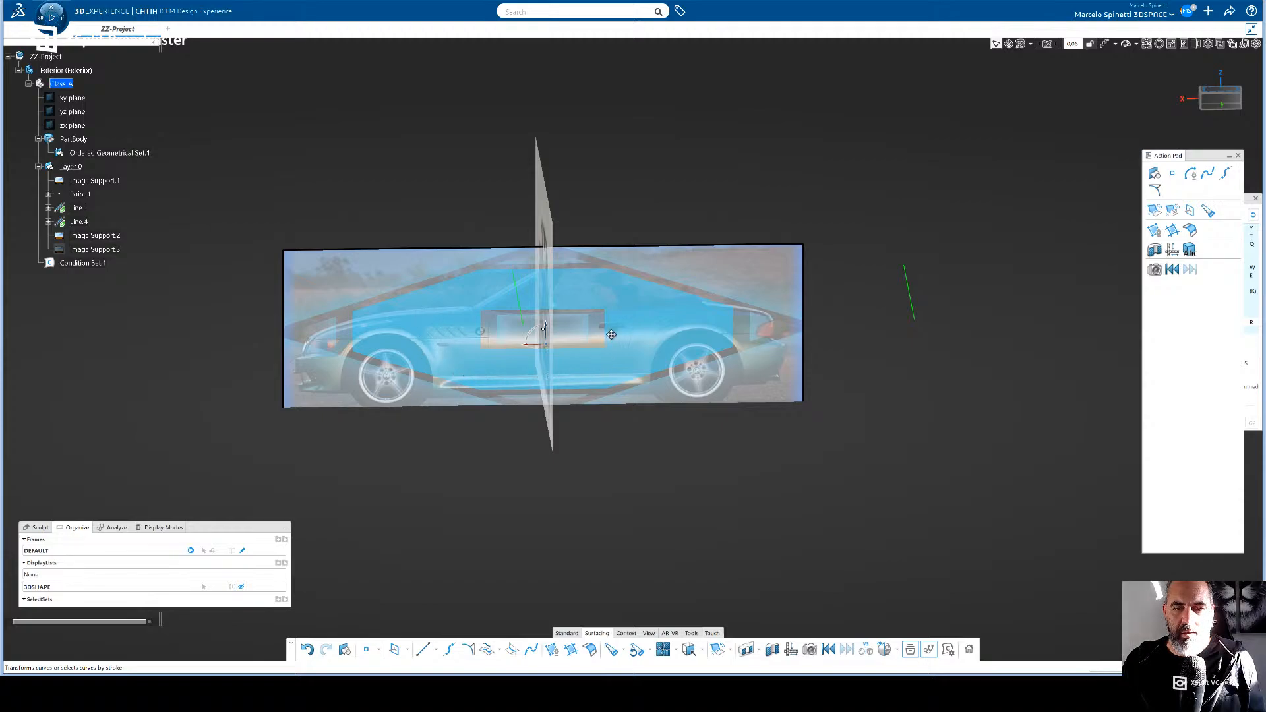
{"action": "left_click", "coordinate": [1216, 105]}
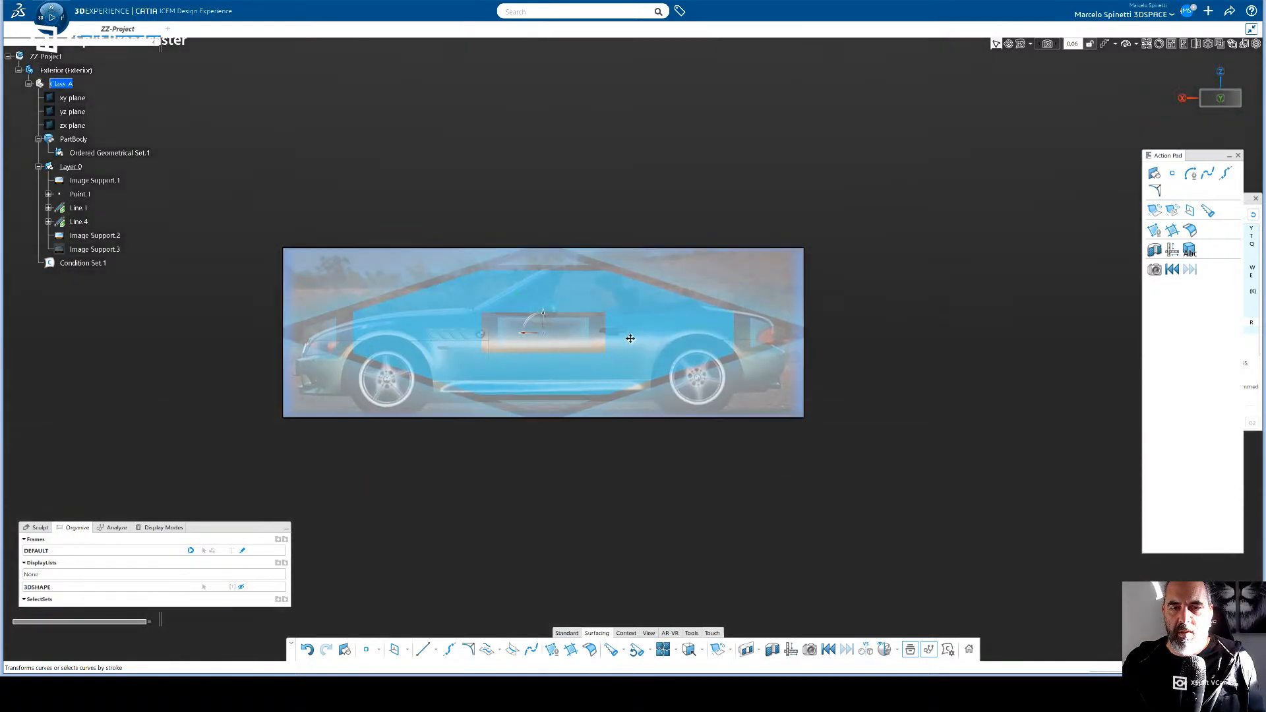
{"action": "left_click_drag", "start_coordinate": [630, 338], "coordinate": [788, 291]}
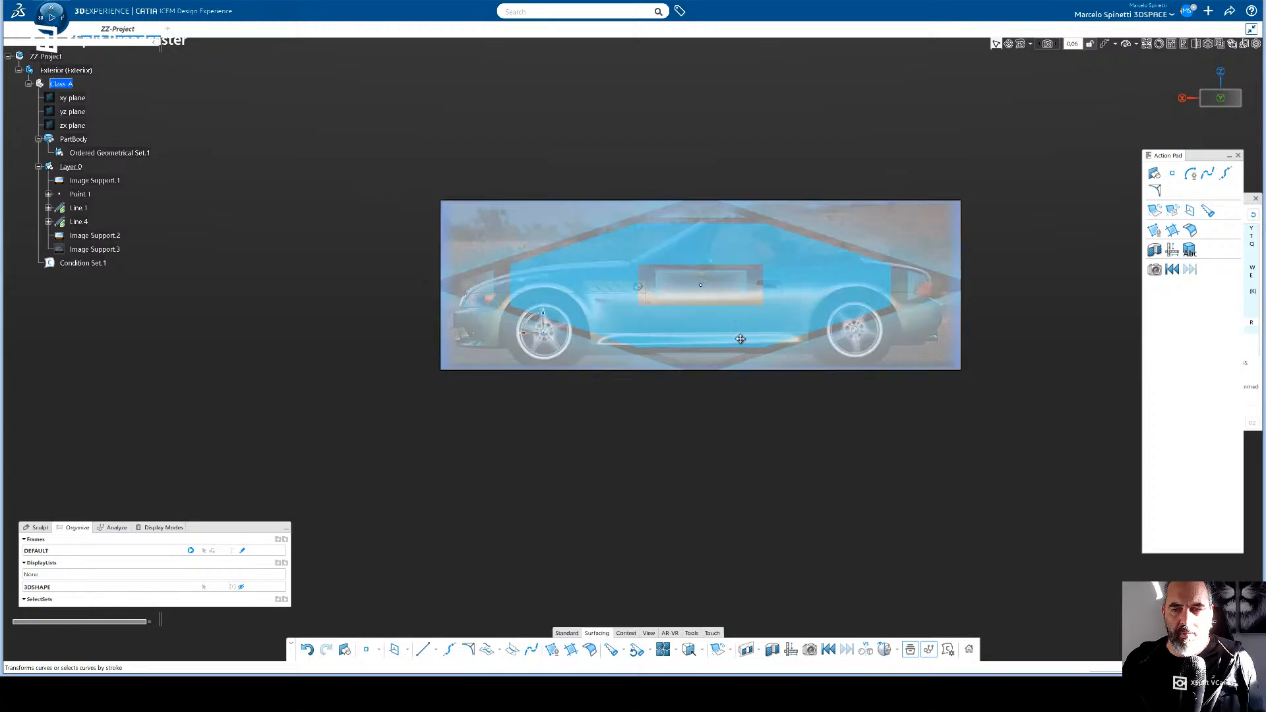
{"action": "middle_click_drag", "start_coordinate": [672, 397], "coordinate": [643, 357]}
{"action": "mouse_move", "coordinate": [636, 359]}
{"action": "middle_mouse_down"}
{"action": "mouse_move", "coordinate": [425, 402]}
{"action": "mouse_move", "coordinate": [523, 396]}
{"action": "mouse_move", "coordinate": [651, 361]}
{"action": "middle_mouse_up"}
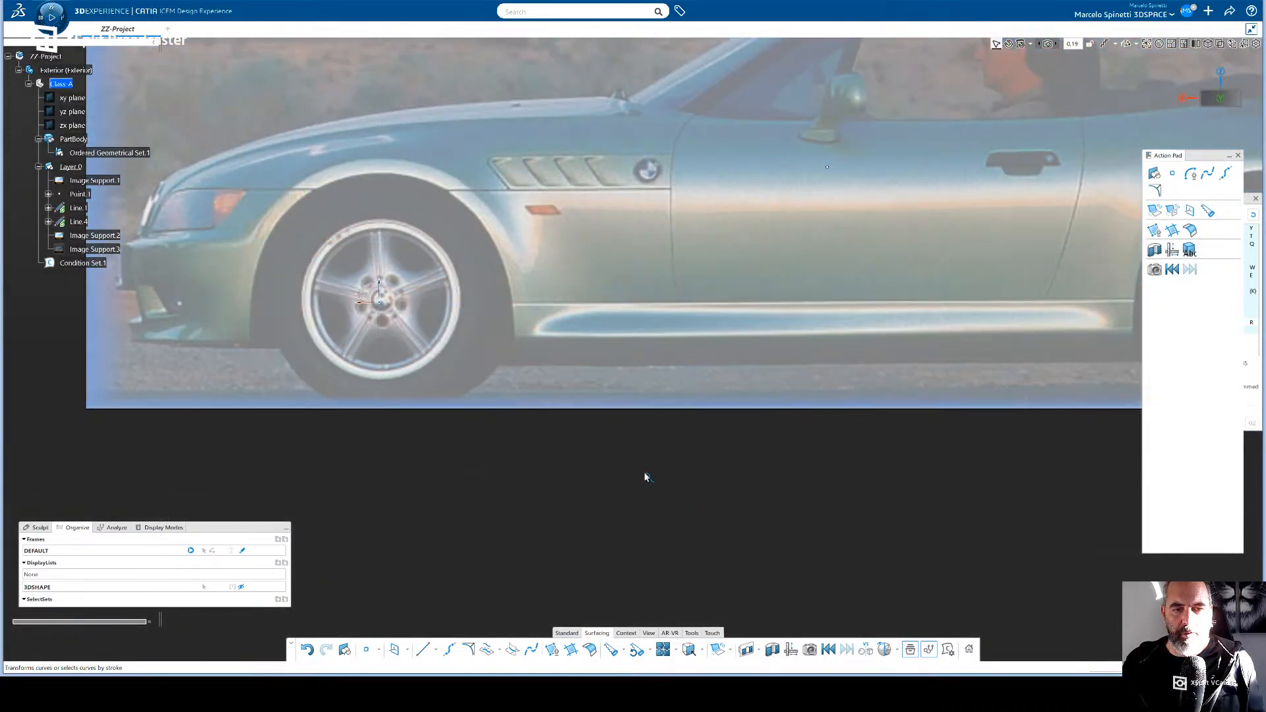
{"action": "left_click_drag", "start_coordinate": [660, 301], "coordinate": [658, 304]}
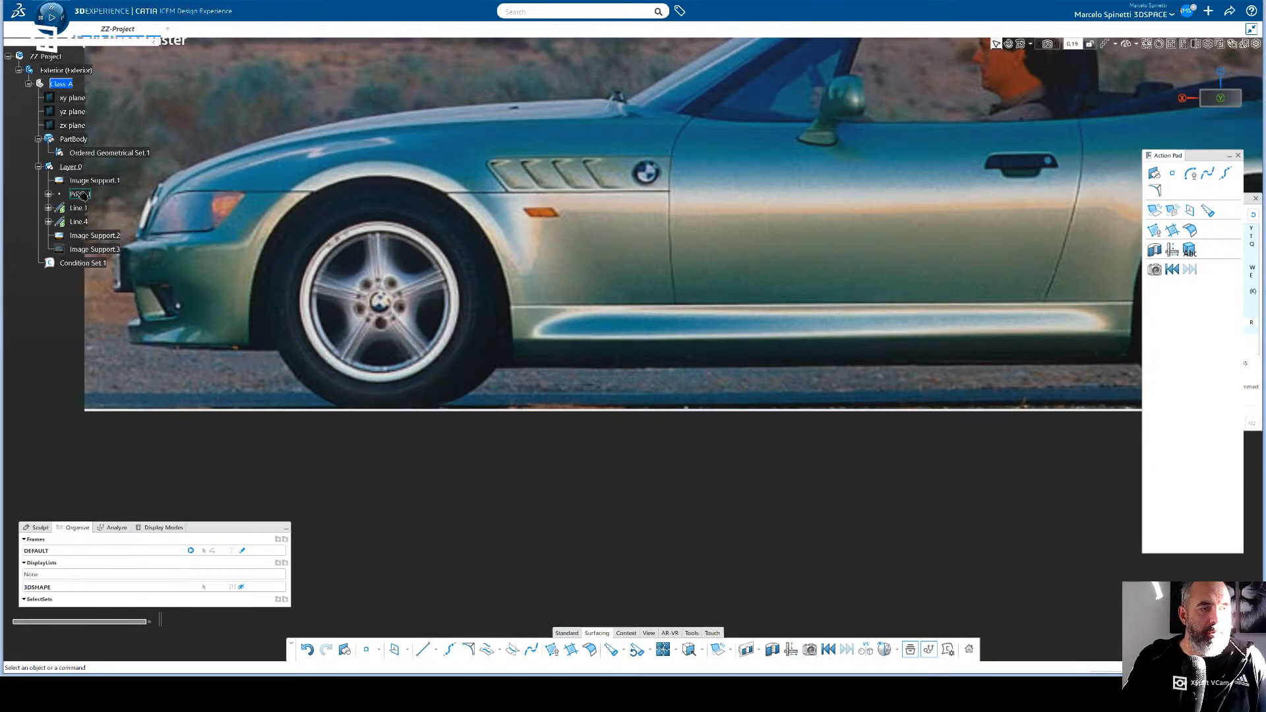
- Inspect the coordinate parameters of Point.1 in the tree, deselect it and collapse Layer.0
{"action": "left_click", "coordinate": [78, 194]}
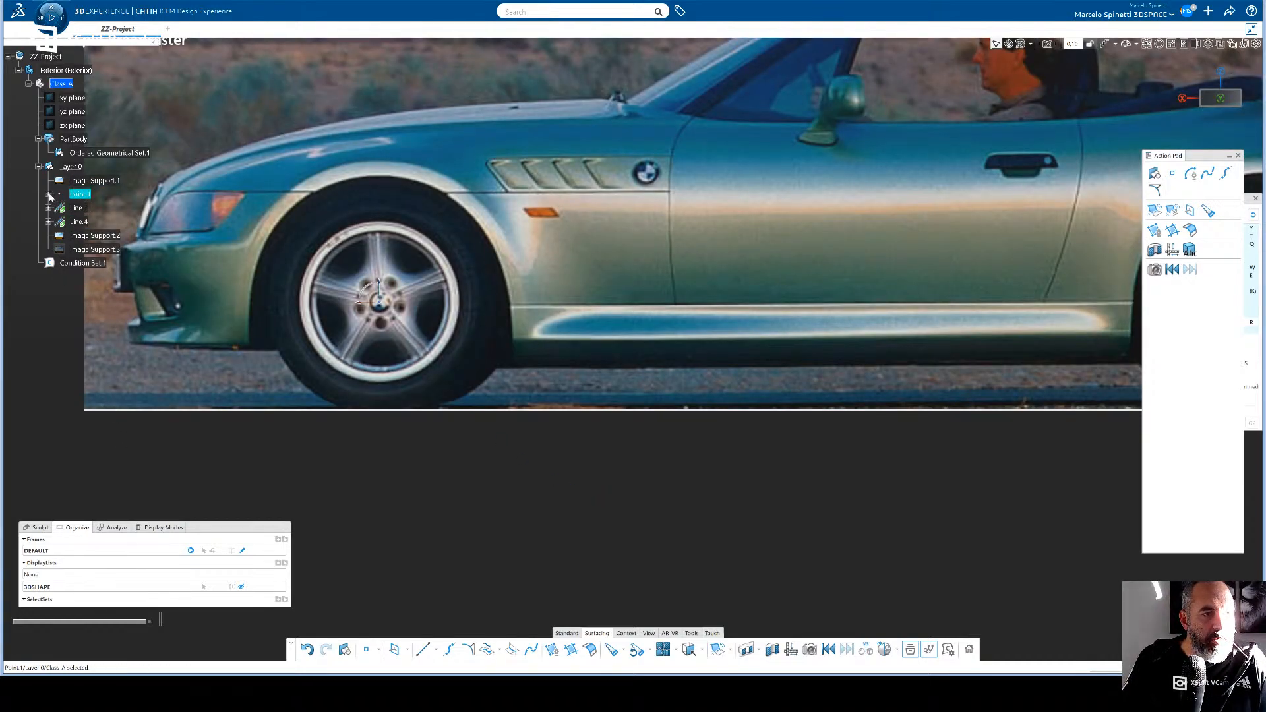
{"action": "left_click", "coordinate": [48, 193]}
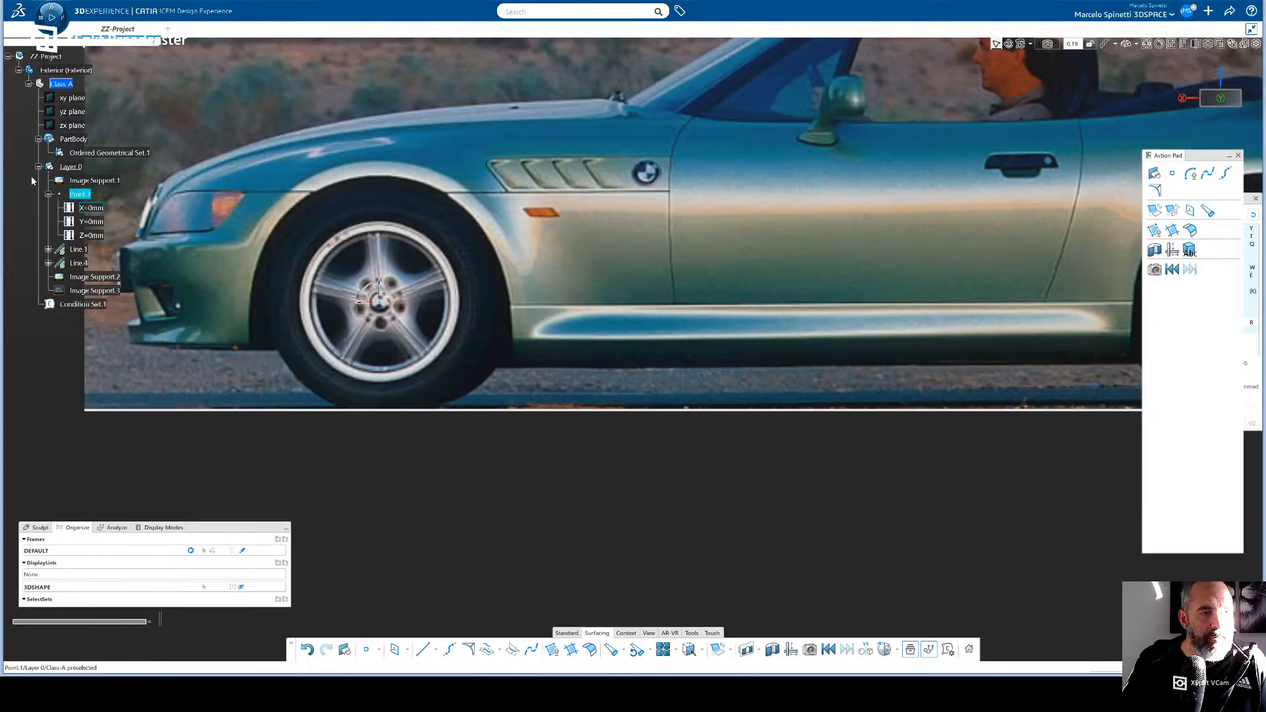
{"action": "left_click", "coordinate": [48, 194]}
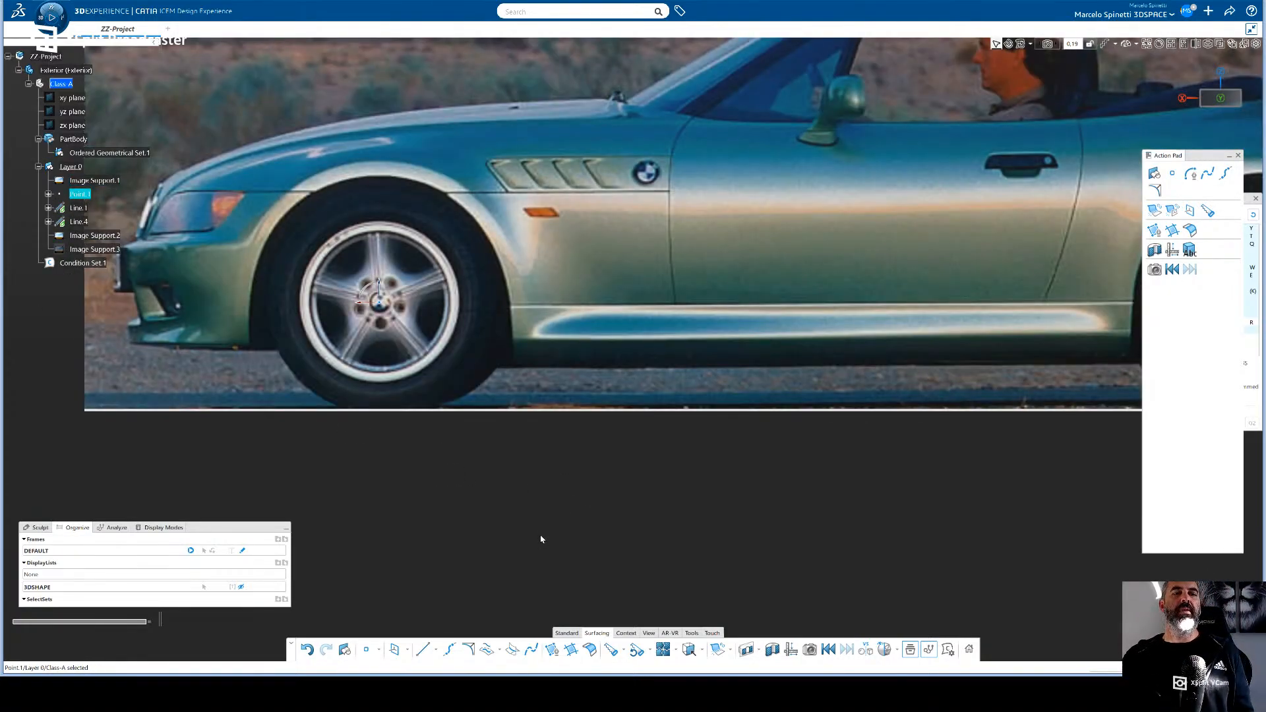
{"action": "mouse_move", "coordinate": [583, 502]}
{"action": "middle_mouse_down"}
{"action": "mouse_move", "coordinate": [622, 528]}
{"action": "mouse_move", "coordinate": [654, 494]}
{"action": "mouse_move", "coordinate": [706, 512]}
{"action": "mouse_move", "coordinate": [586, 509]}
{"action": "mouse_move", "coordinate": [606, 485]}
{"action": "mouse_move", "coordinate": [580, 504]}
{"action": "middle_mouse_up"}
{"action": "left_click", "coordinate": [115, 302]}
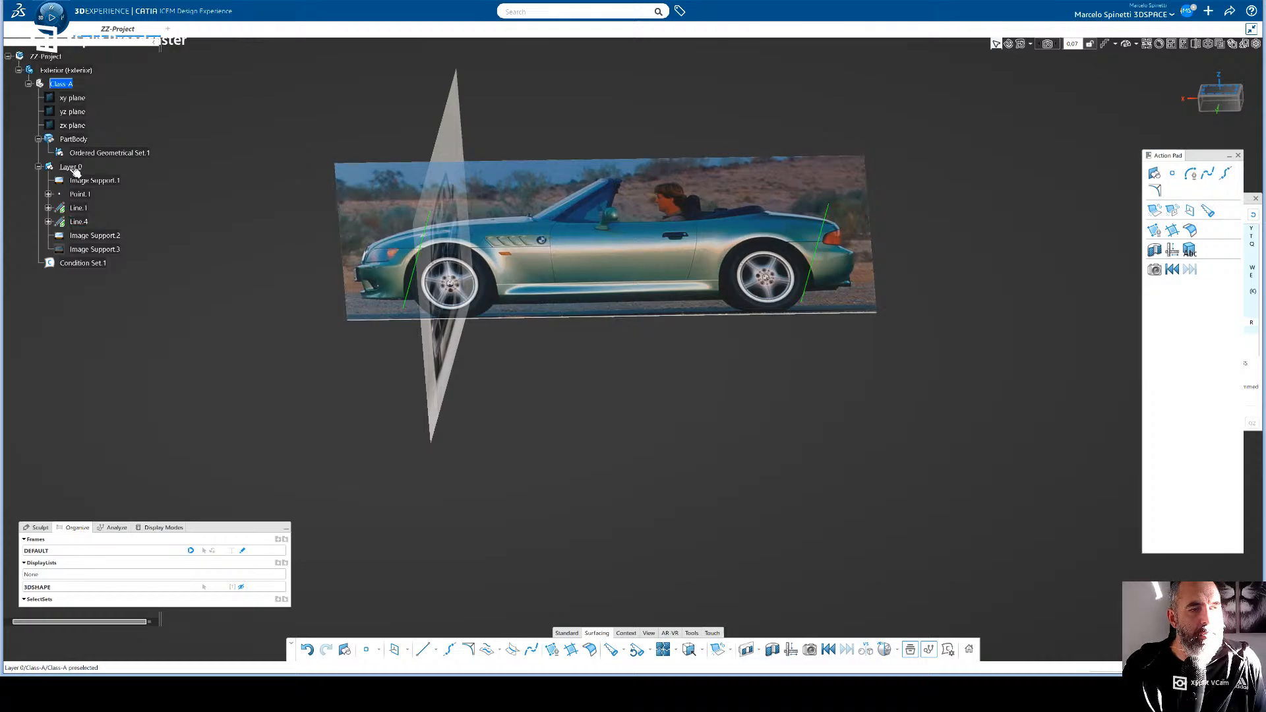
{"action": "left_click", "coordinate": [39, 167]}
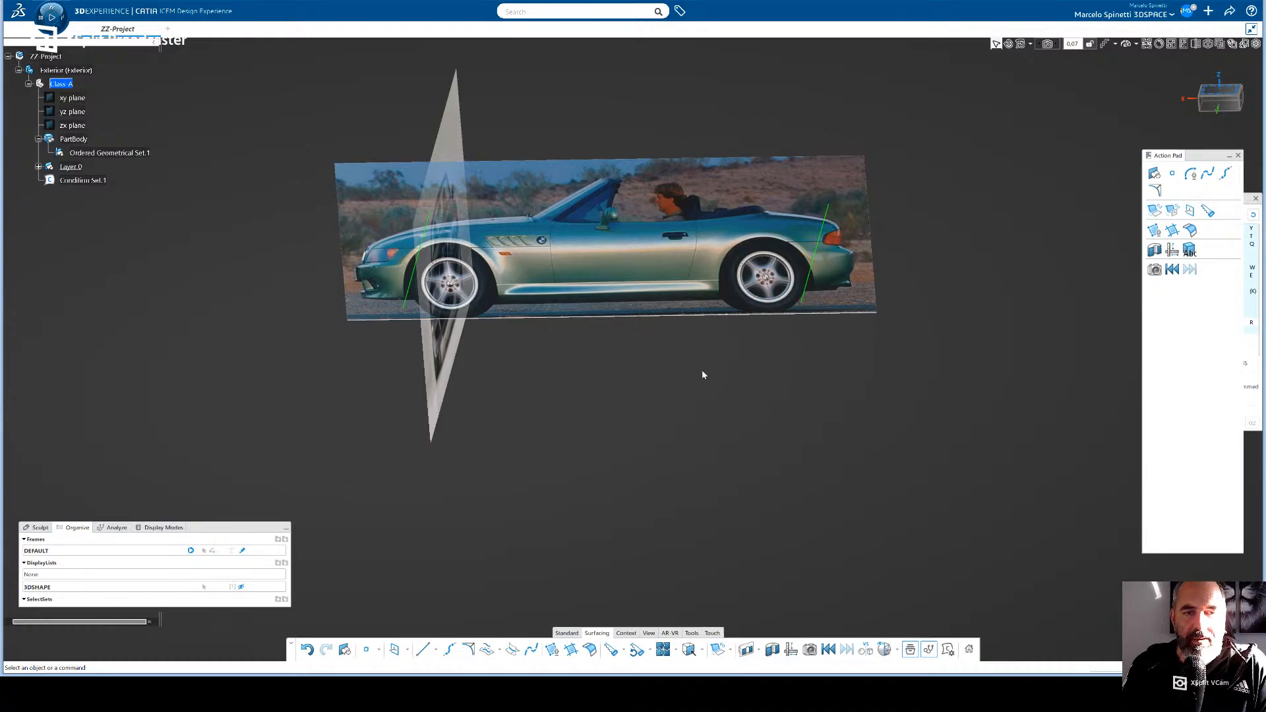
- In side view, try drawing an OmniCurve with four control points along the bonnet line under Layer.0, and undo it
{"action": "left_click", "coordinate": [1220, 104]}
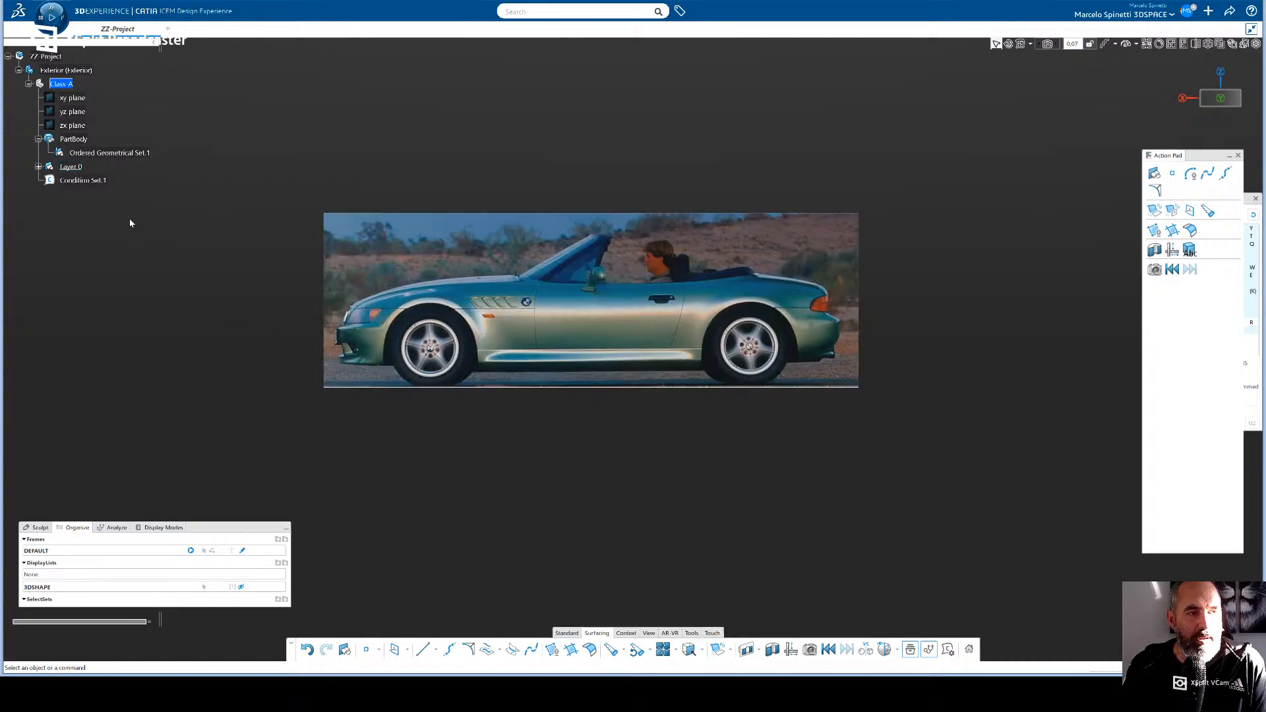
{"action": "left_click", "coordinate": [436, 652]}
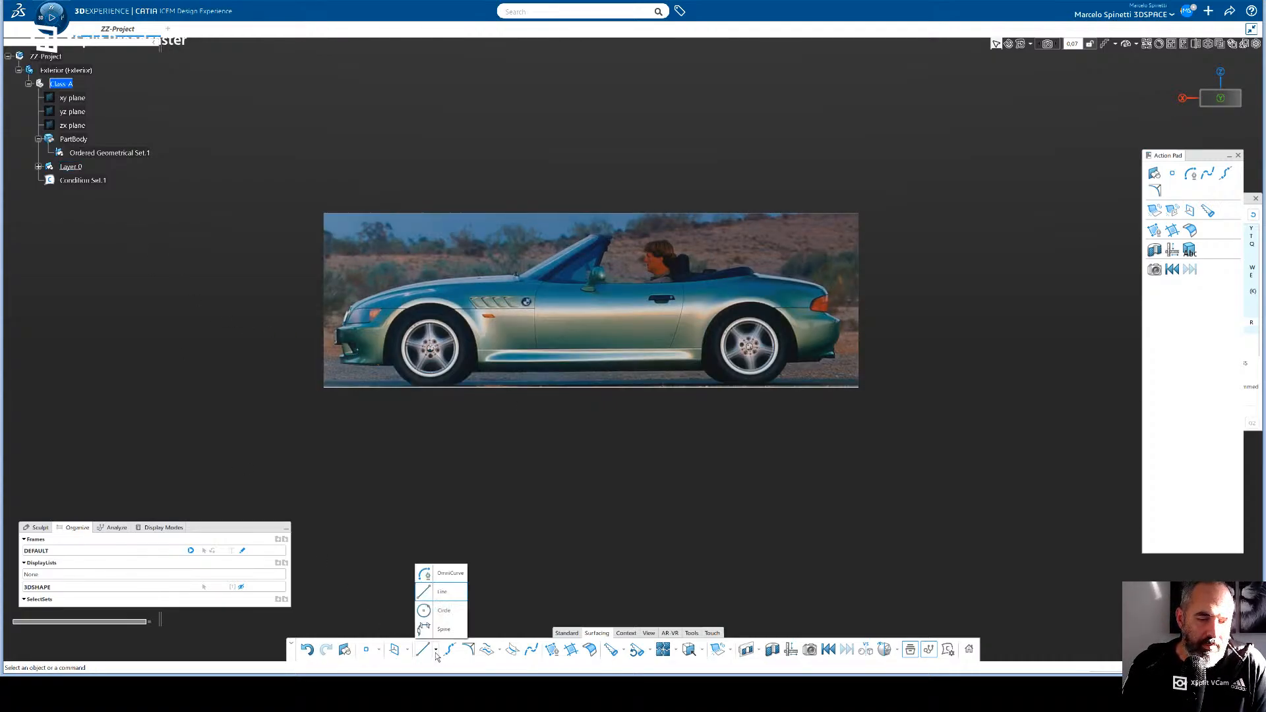
{"action": "left_click", "coordinate": [427, 582]}
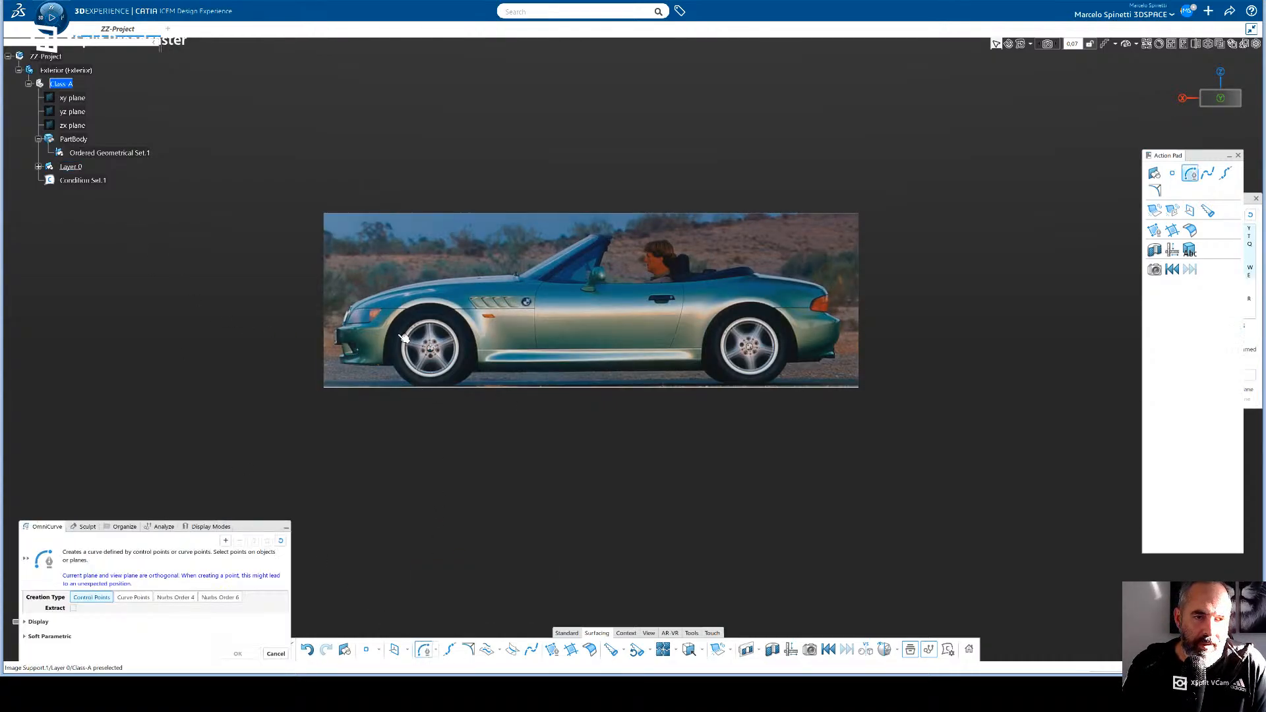
{"action": "left_click", "coordinate": [355, 302]}
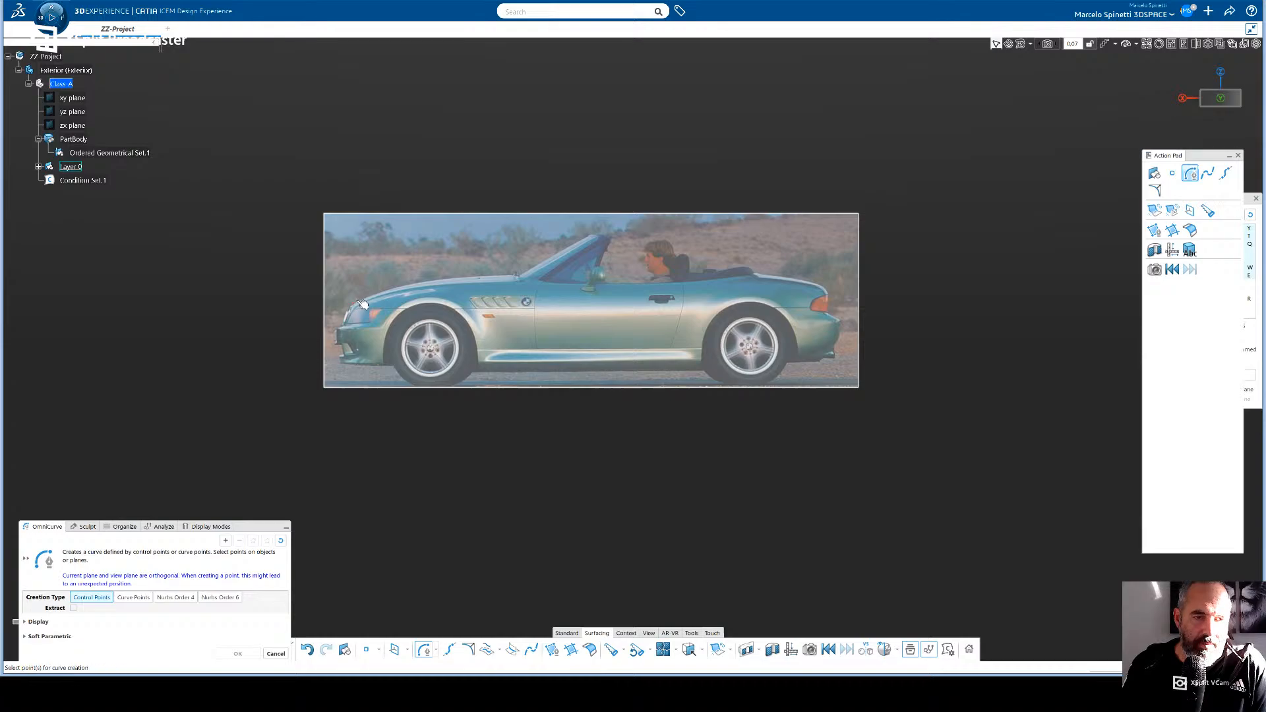
{"action": "left_click", "coordinate": [373, 290]}
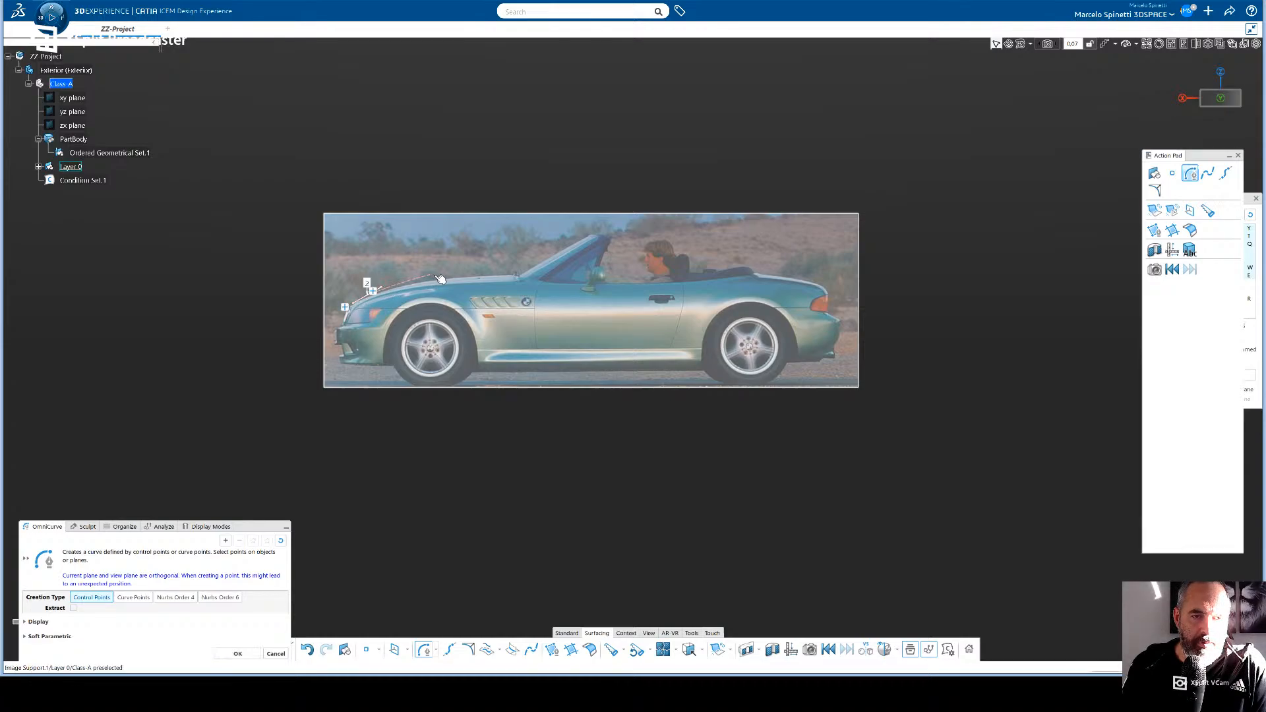
{"action": "left_click", "coordinate": [426, 283]}
{"action": "left_click", "coordinate": [504, 278]}
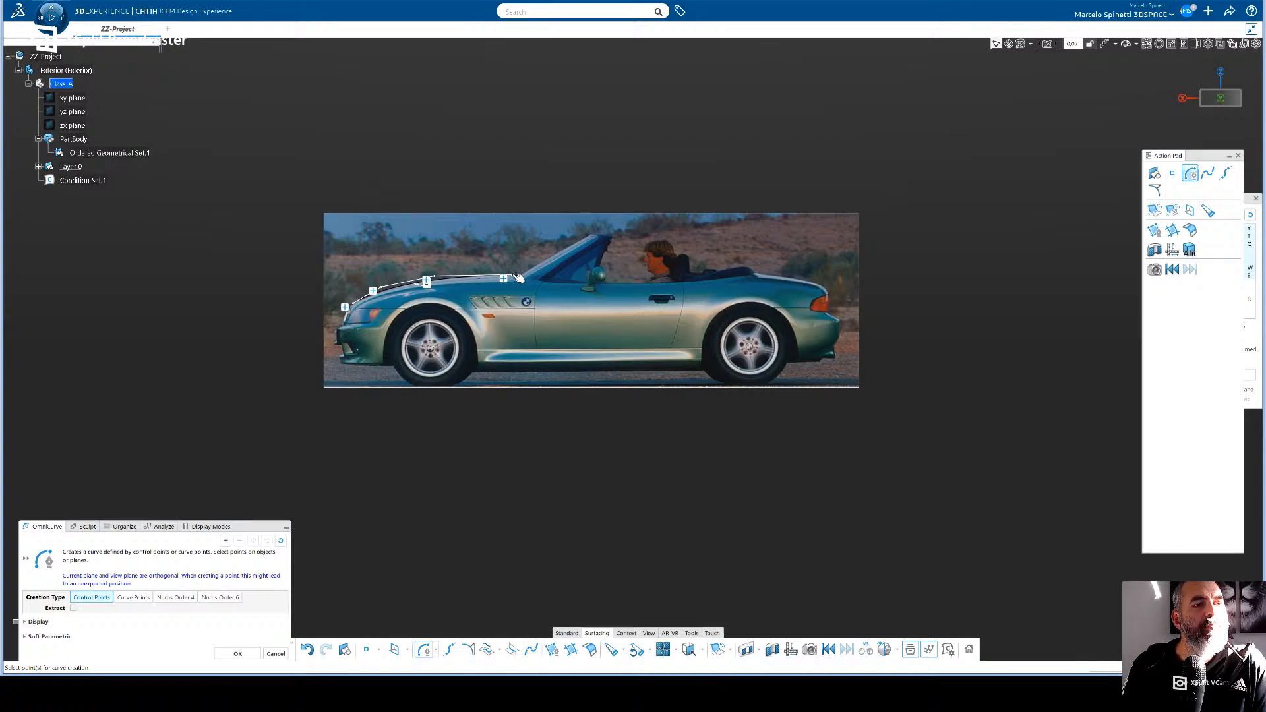
{"action": "key", "text": "Escape"}
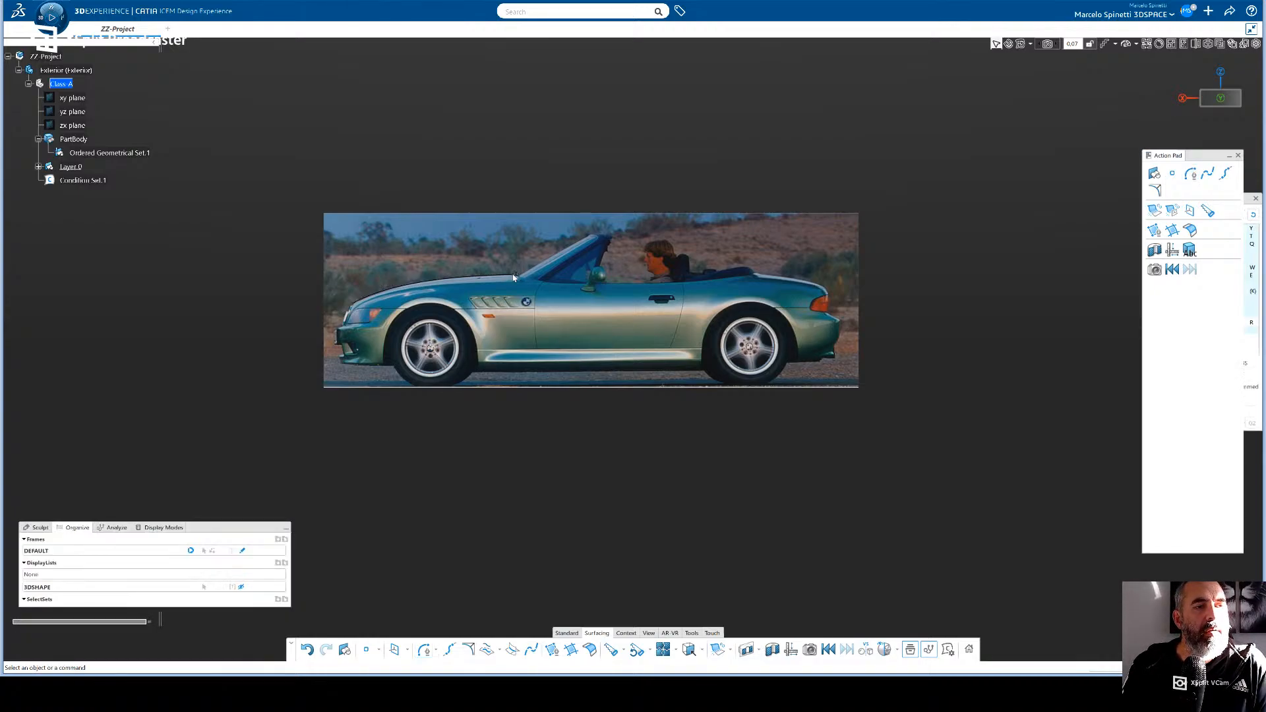
{"action": "left_click", "coordinate": [39, 167]}
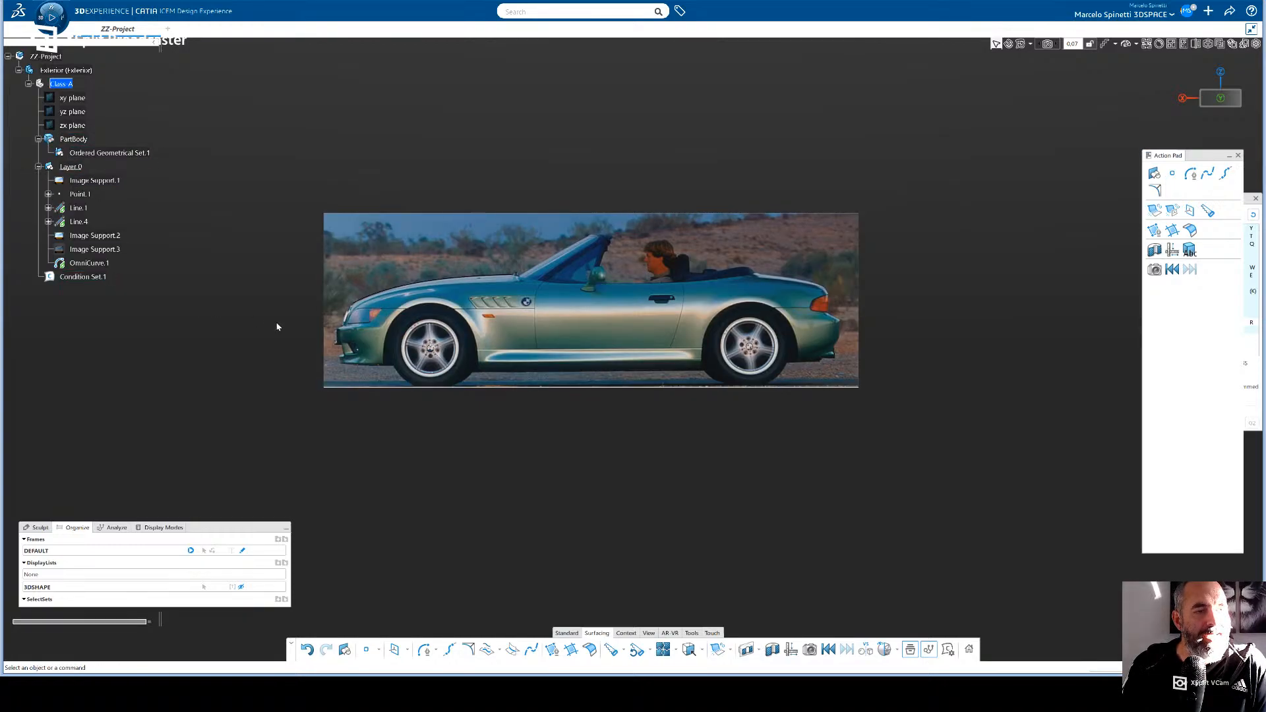
{"action": "key", "text": "ctrl+z"}
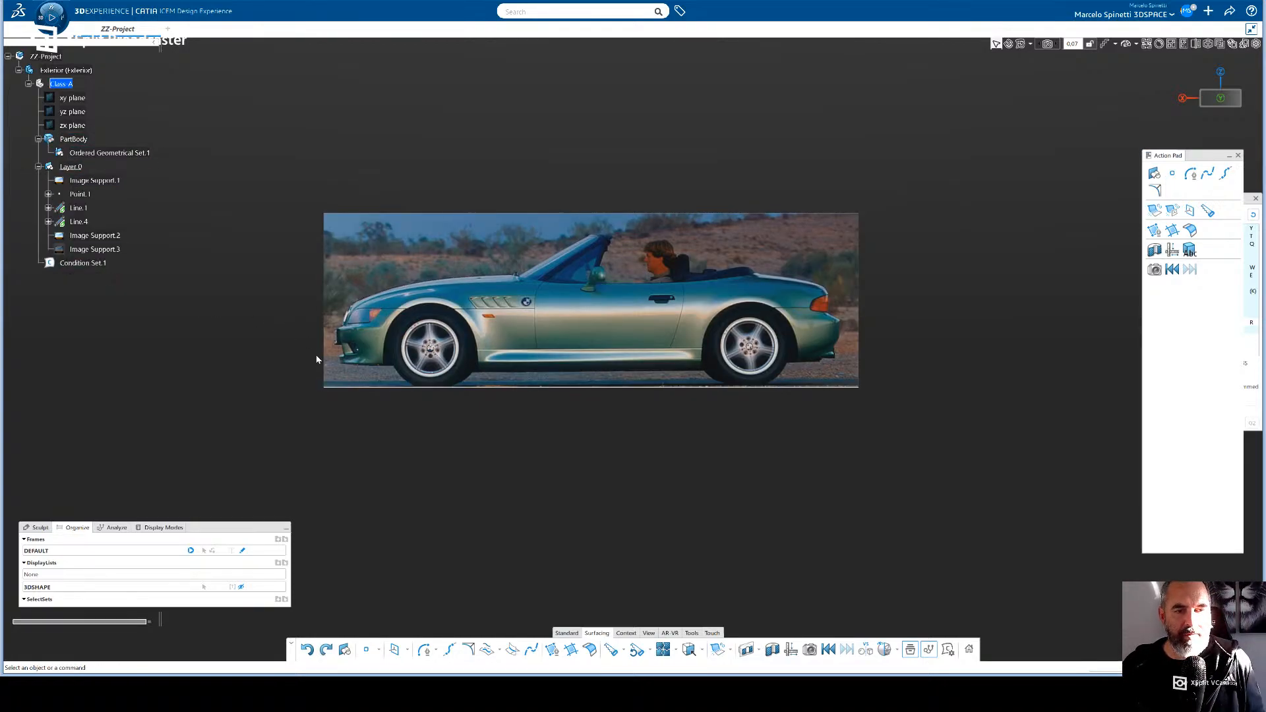
- Rename Ordered Geometrical Set.1 as Class-A and the 3D shape that contains it as Exterior
{"action": "left_click", "coordinate": [110, 153]}
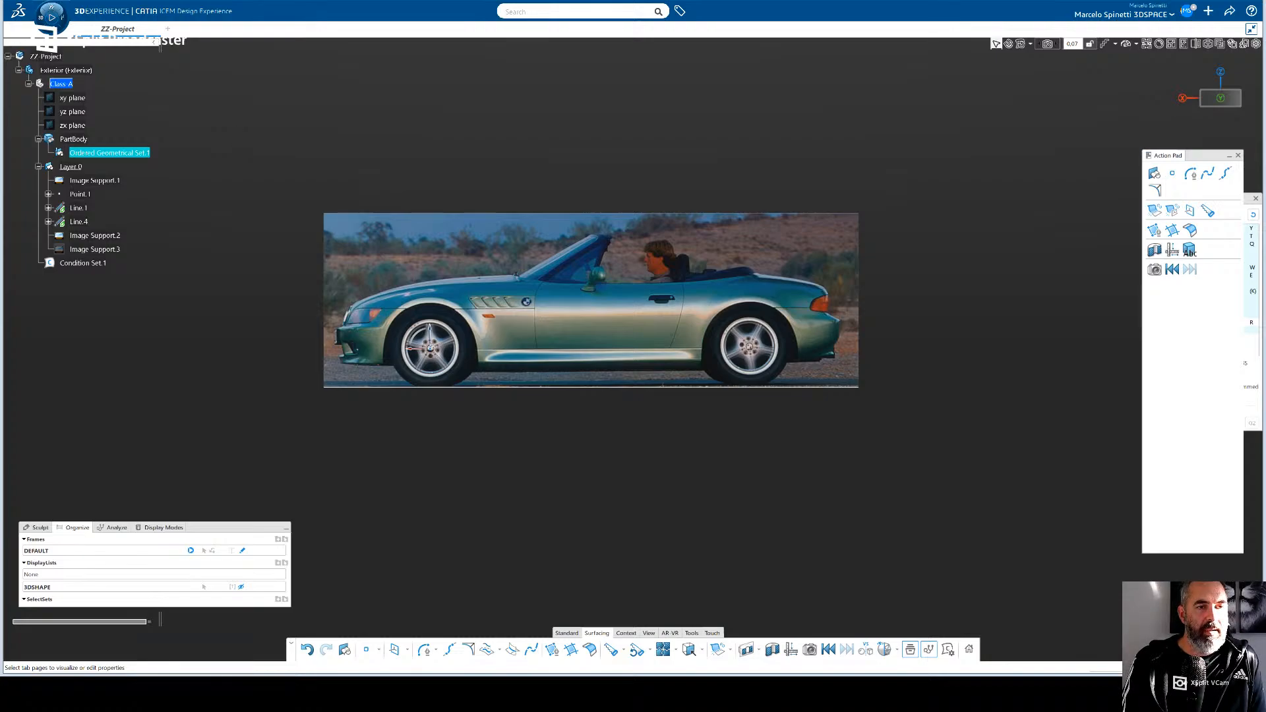
{"action": "key", "text": "Return"}
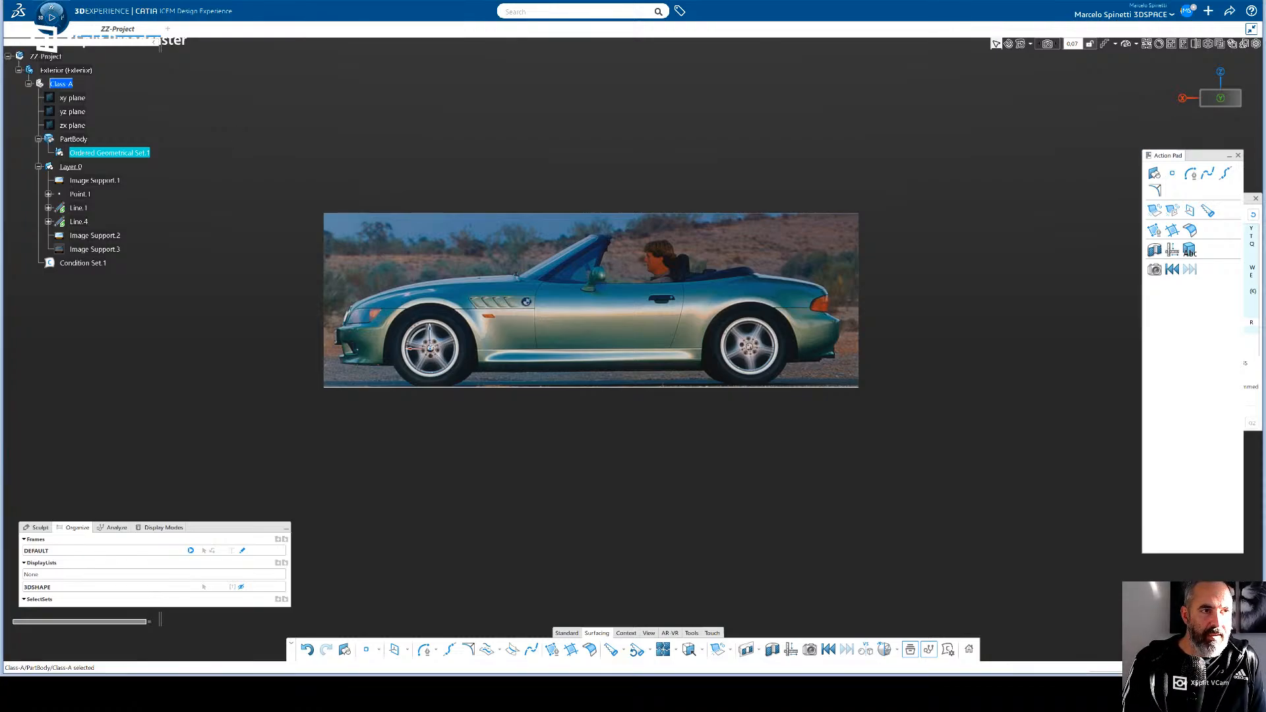
{"action": "left_click", "coordinate": [63, 85]}
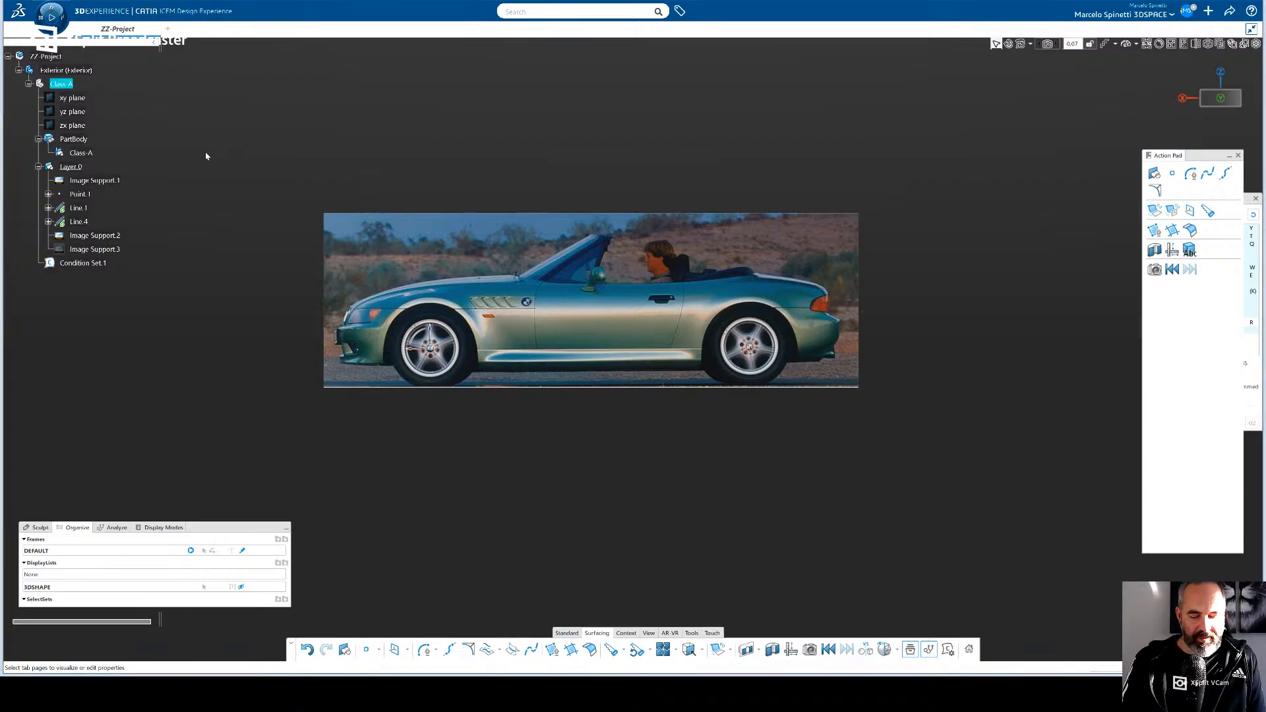
- Make the Class-A set the active work object and draw a four-control-point OmniCurve along the bonnet from headlight to windscreen base
{"action": "left_click", "coordinate": [82, 153]}
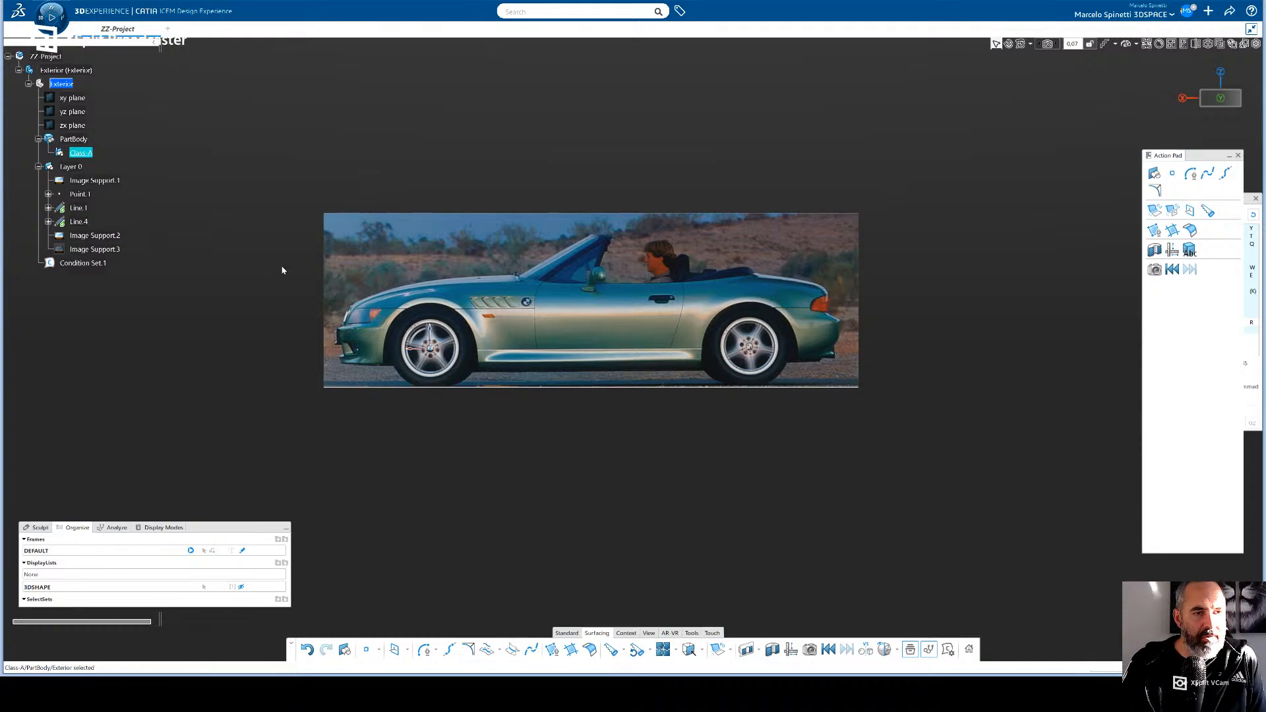
{"action": "left_click", "coordinate": [417, 491]}
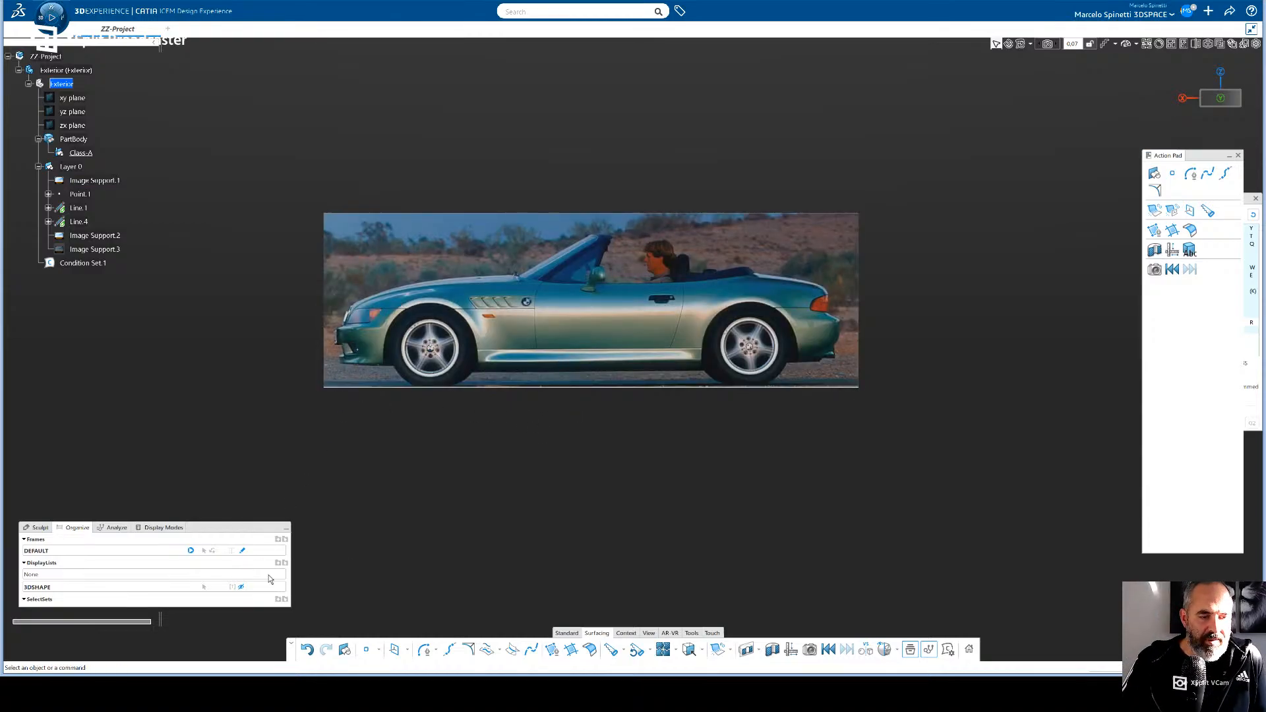
{"action": "left_click", "coordinate": [424, 651]}
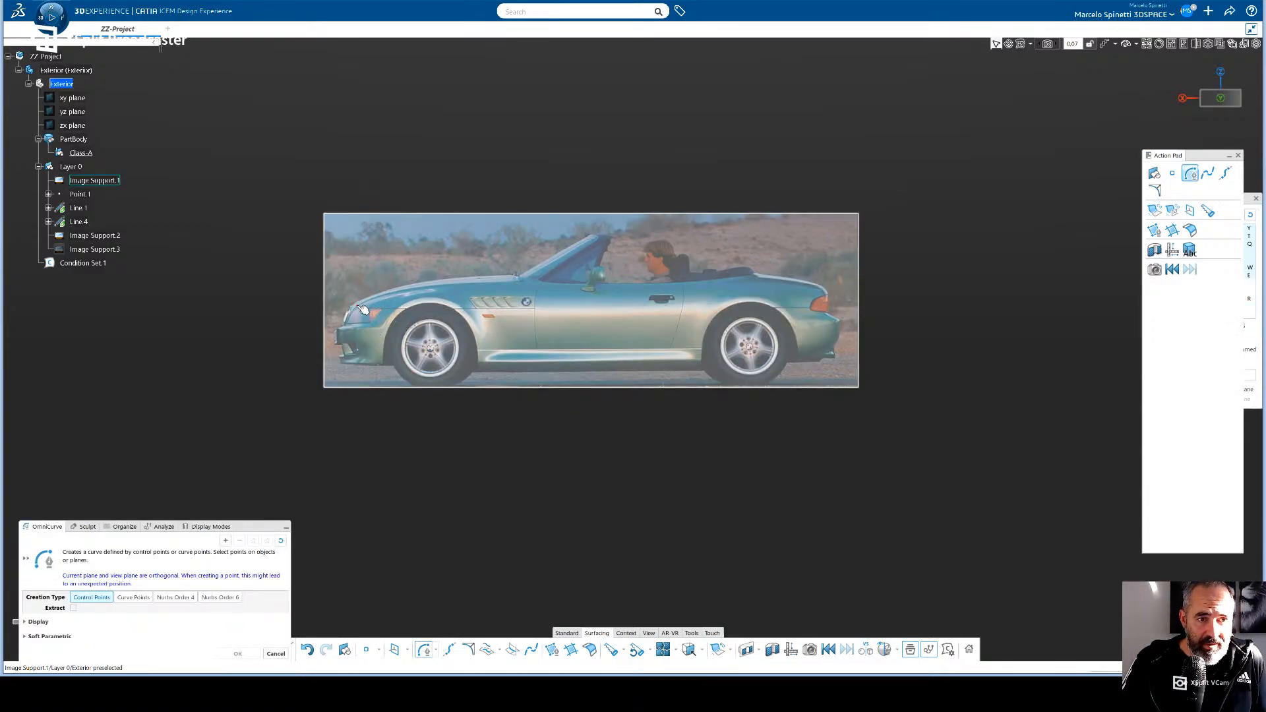
{"action": "left_click", "coordinate": [356, 302]}
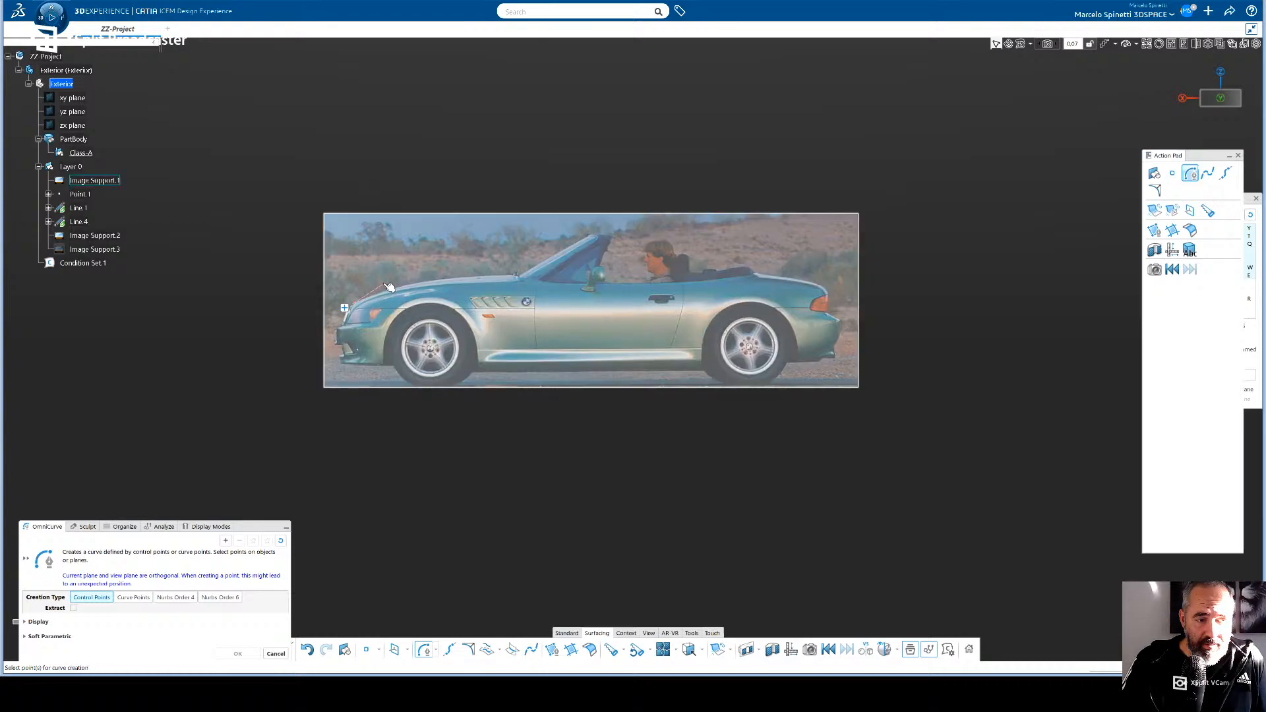
{"action": "left_click", "coordinate": [373, 285]}
{"action": "left_click", "coordinate": [422, 280]}
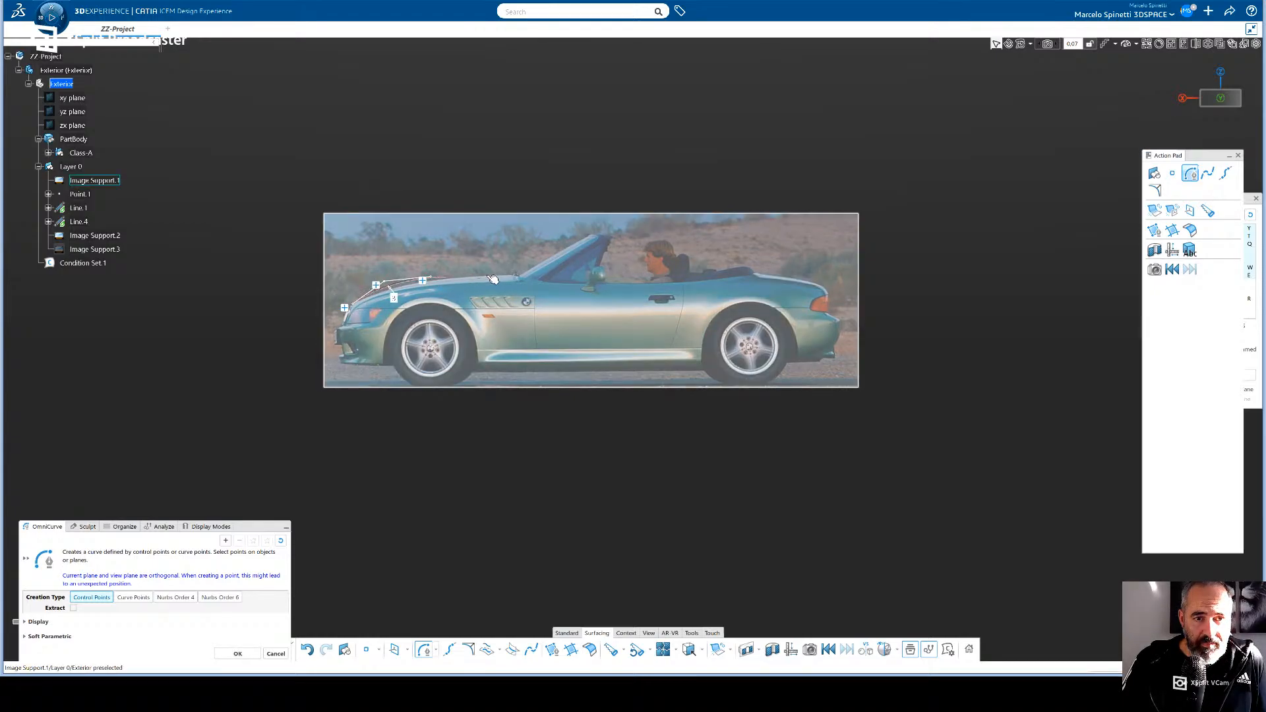
{"action": "left_click", "coordinate": [516, 276]}
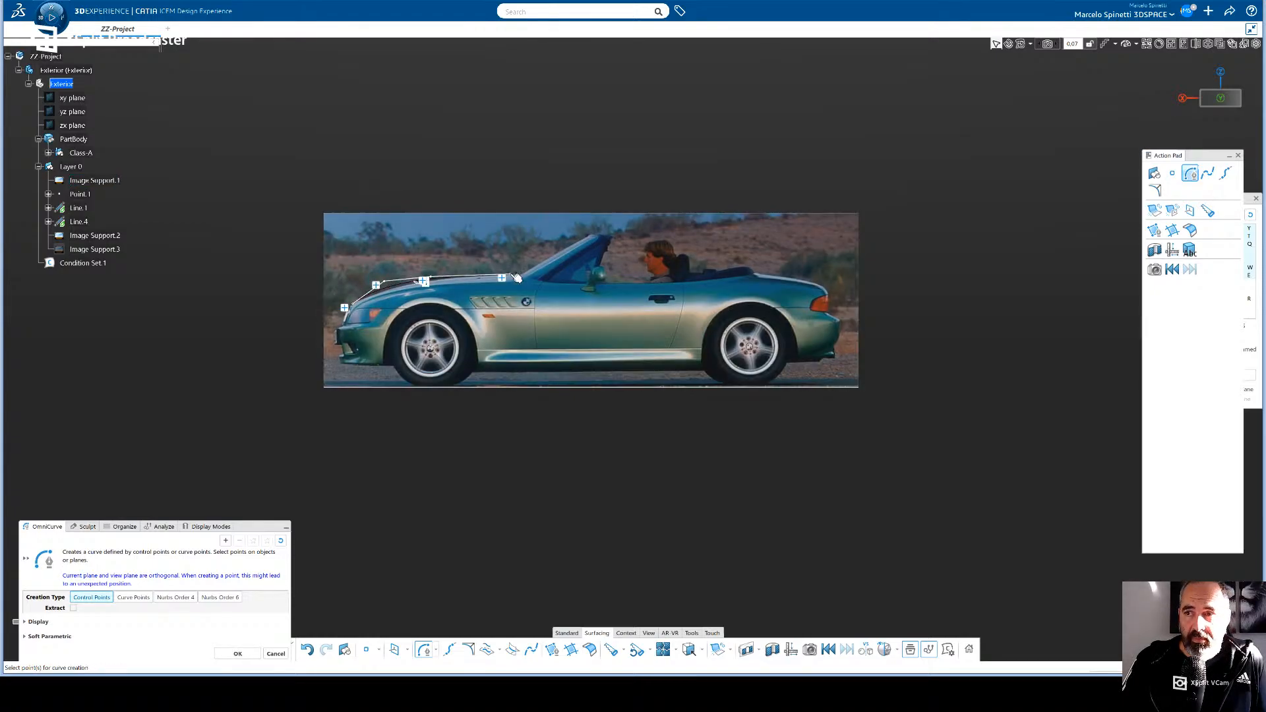
{"action": "key", "text": "Return"}
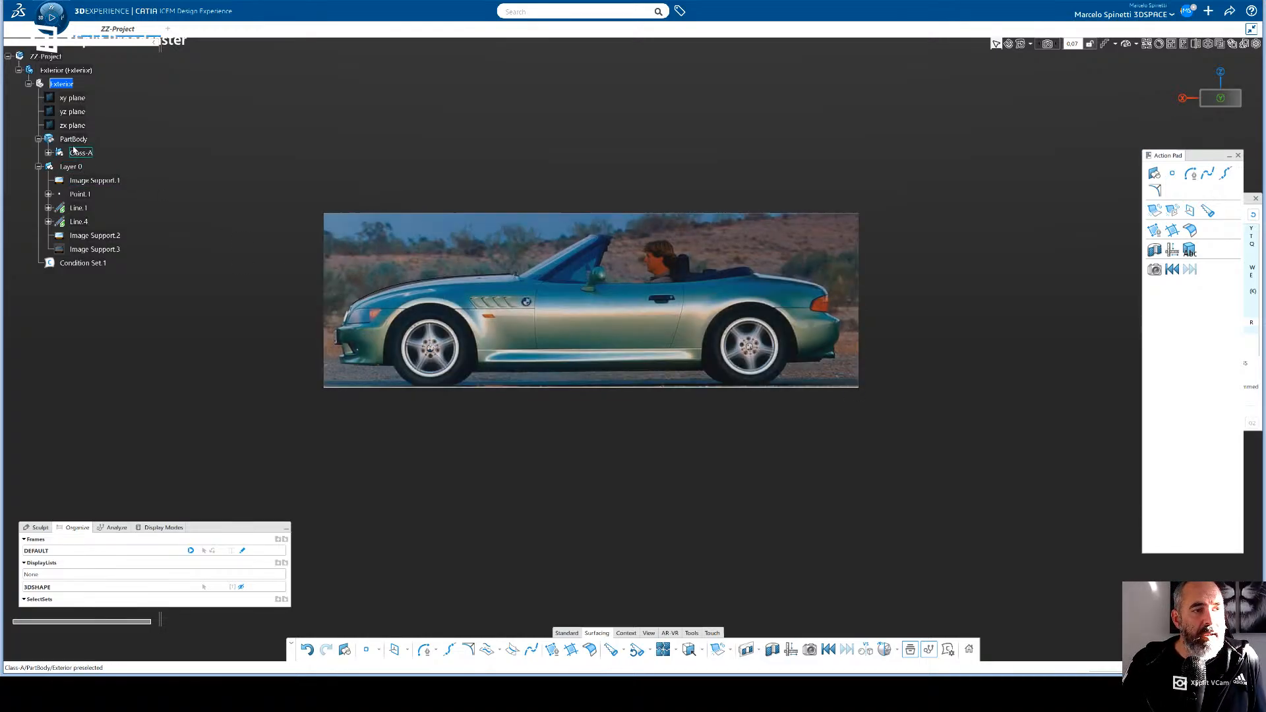
- Rename the PartBody as Class-A and the geometrical set holding the bonnet curve as Main Curves
{"action": "left_click", "coordinate": [78, 153]}
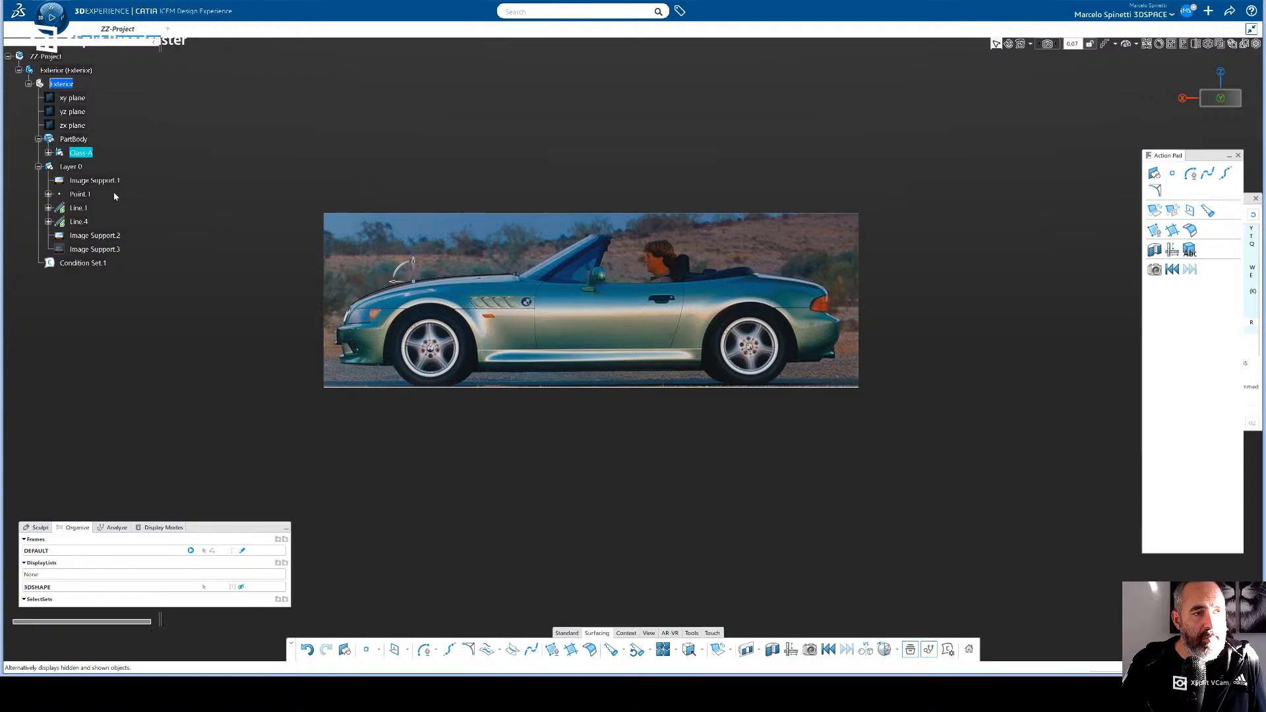
{"action": "left_click", "coordinate": [48, 153]}
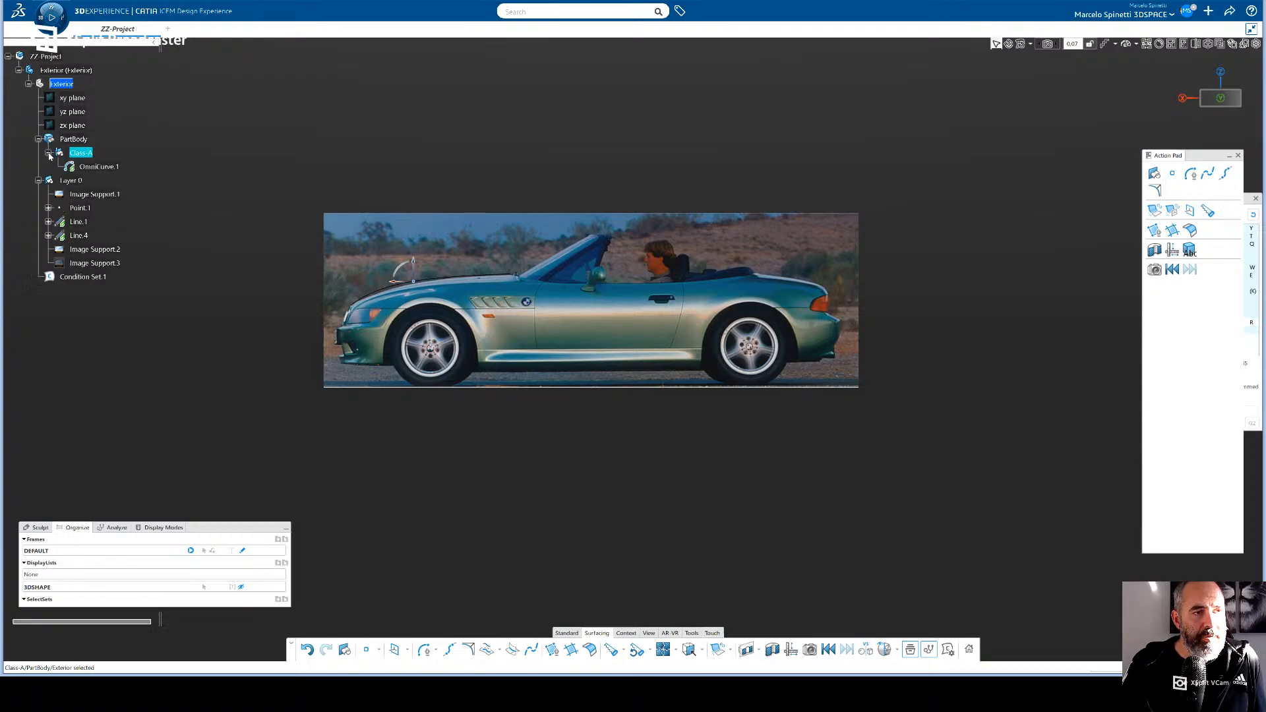
{"action": "left_click", "coordinate": [82, 140]}
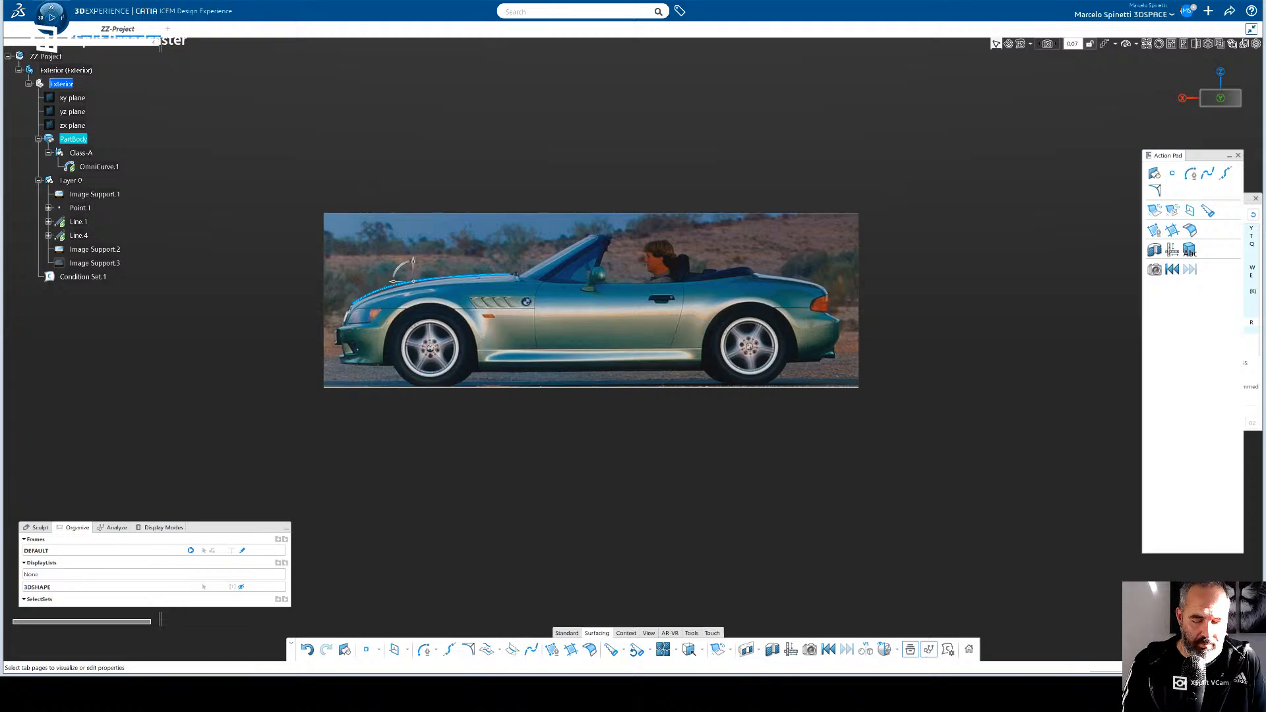
{"action": "key", "text": "Return"}
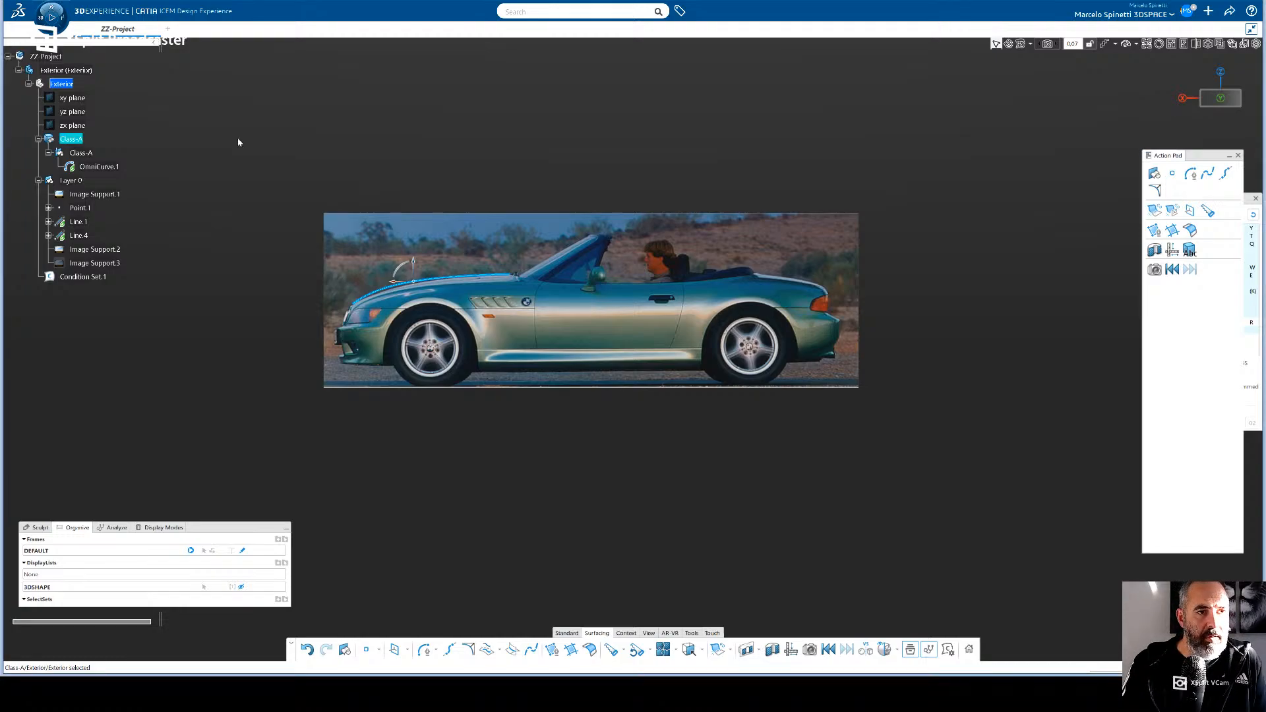
{"action": "left_click", "coordinate": [80, 153]}
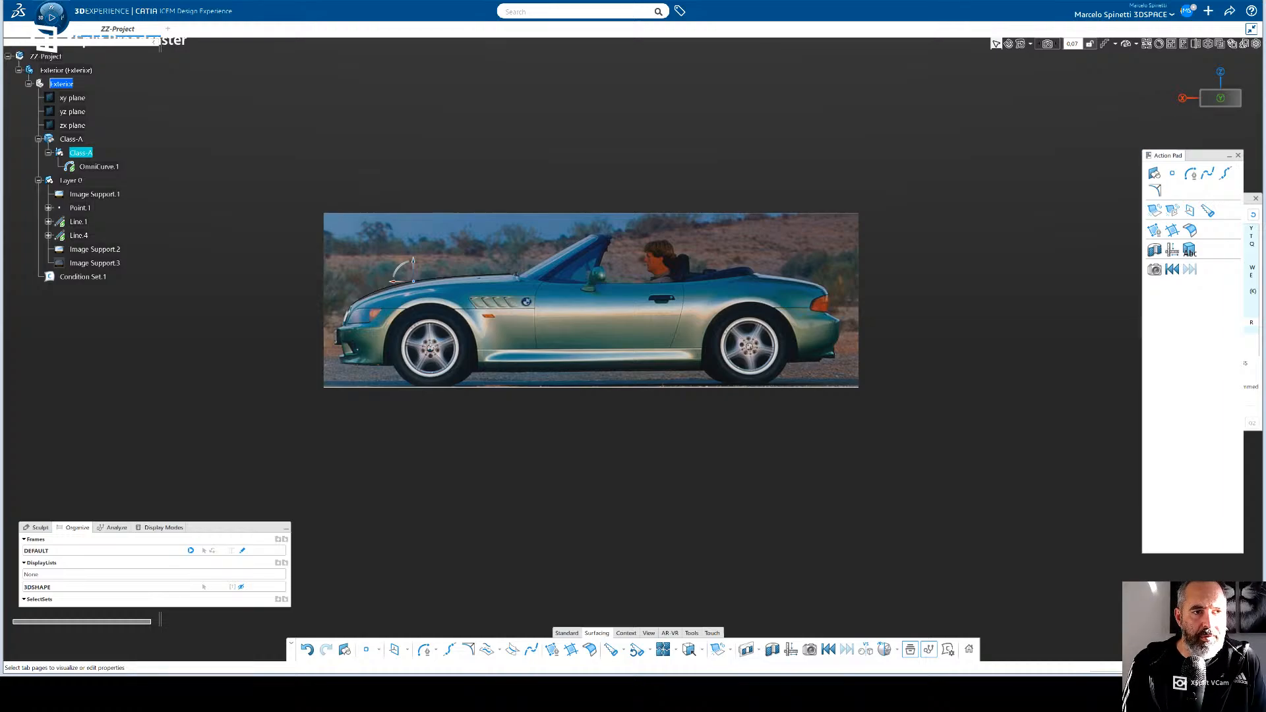
{"action": "key", "text": "Return"}
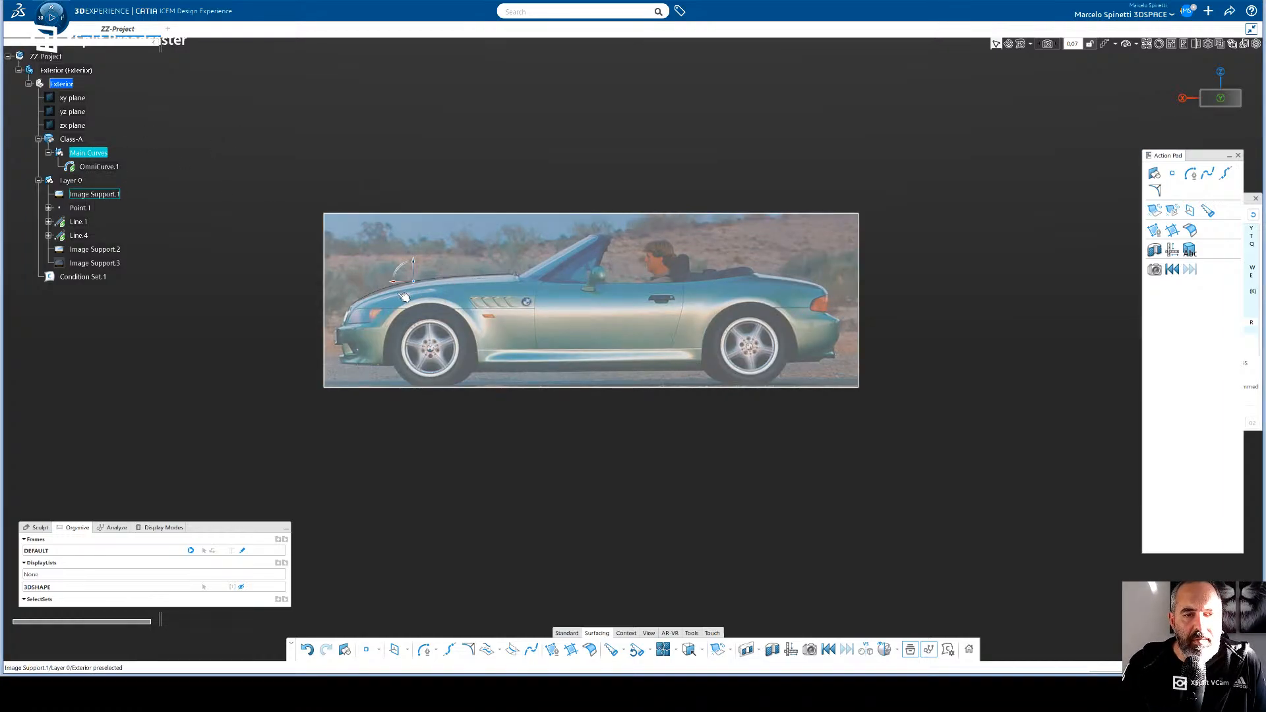
- Display the bonnet curve's control points for sculpting in the close-up side view
{"action": "scroll", "coordinate": [427, 303], "scroll_direction": "up", "scroll_amount": 5}
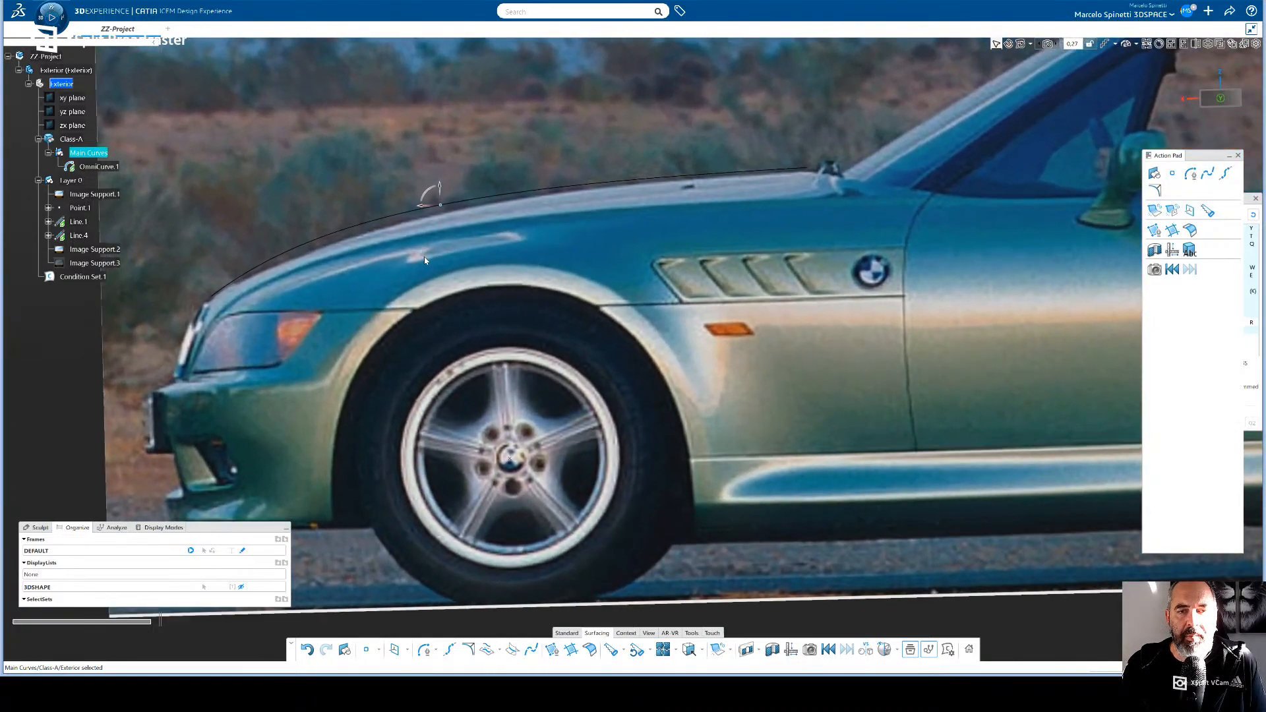
{"action": "middle_click_drag", "start_coordinate": [424, 260], "coordinate": [487, 317]}
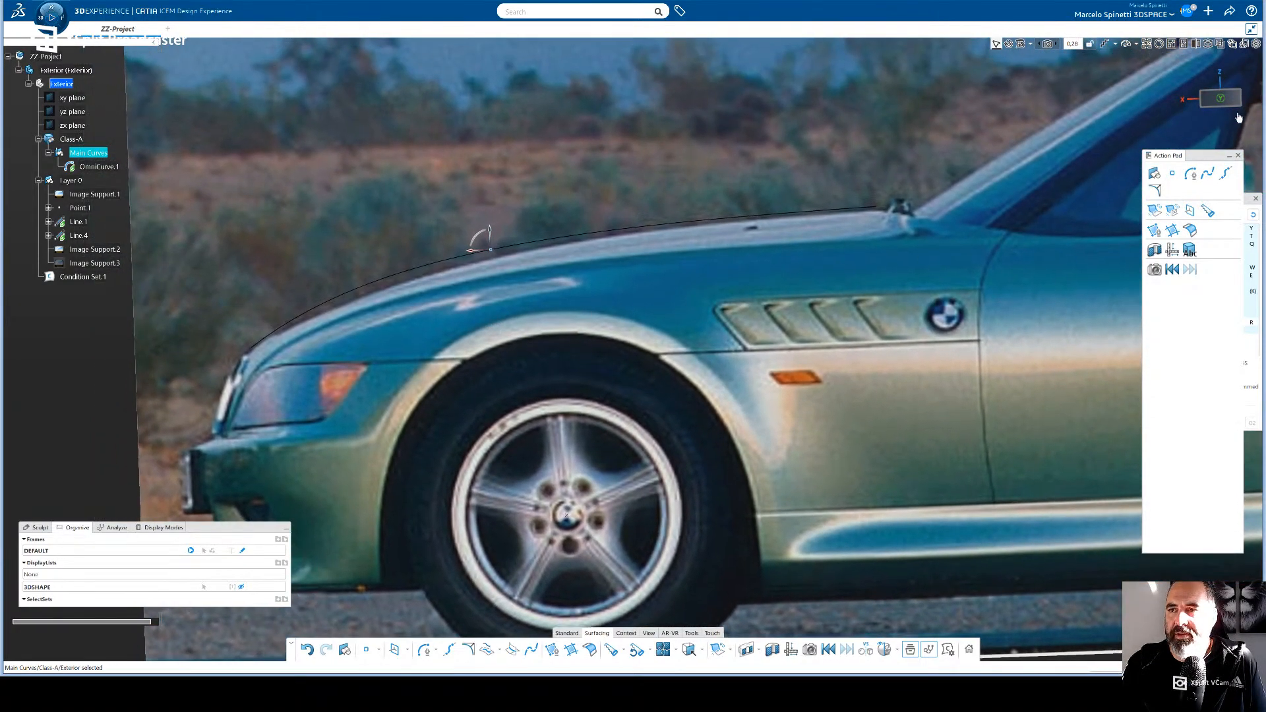
{"action": "left_click", "coordinate": [1235, 104]}
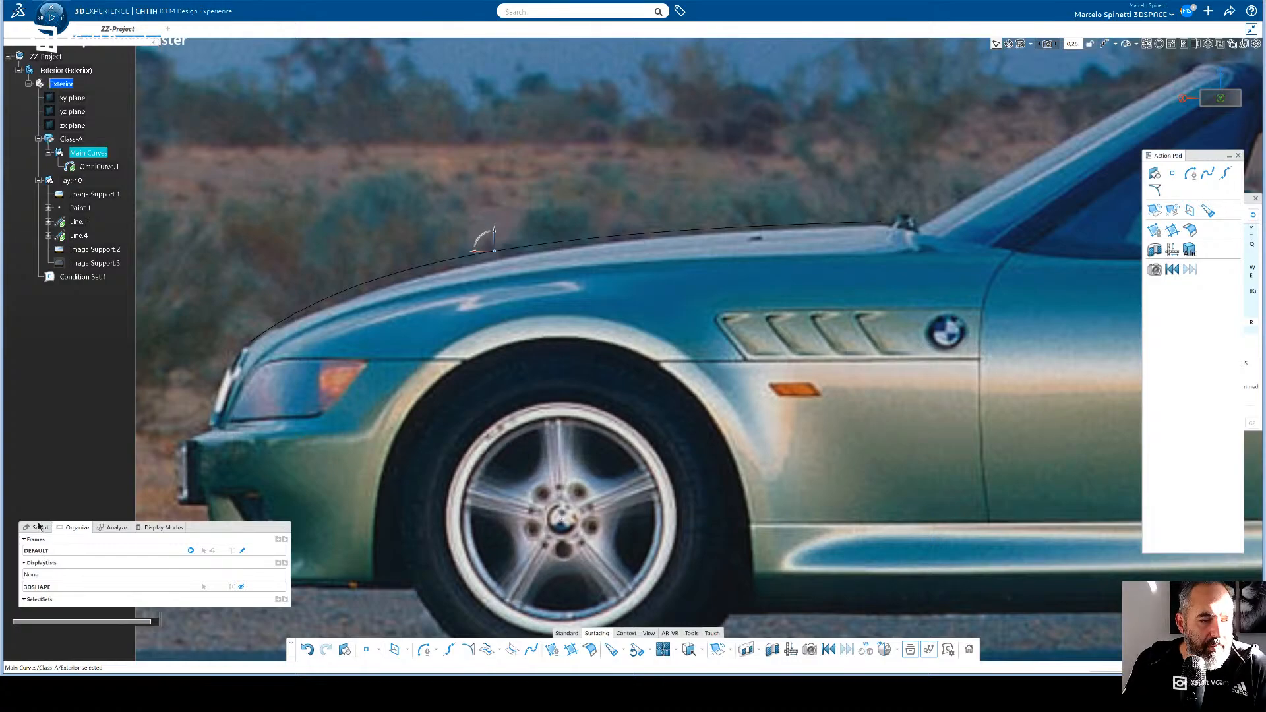
{"action": "left_click", "coordinate": [39, 528]}
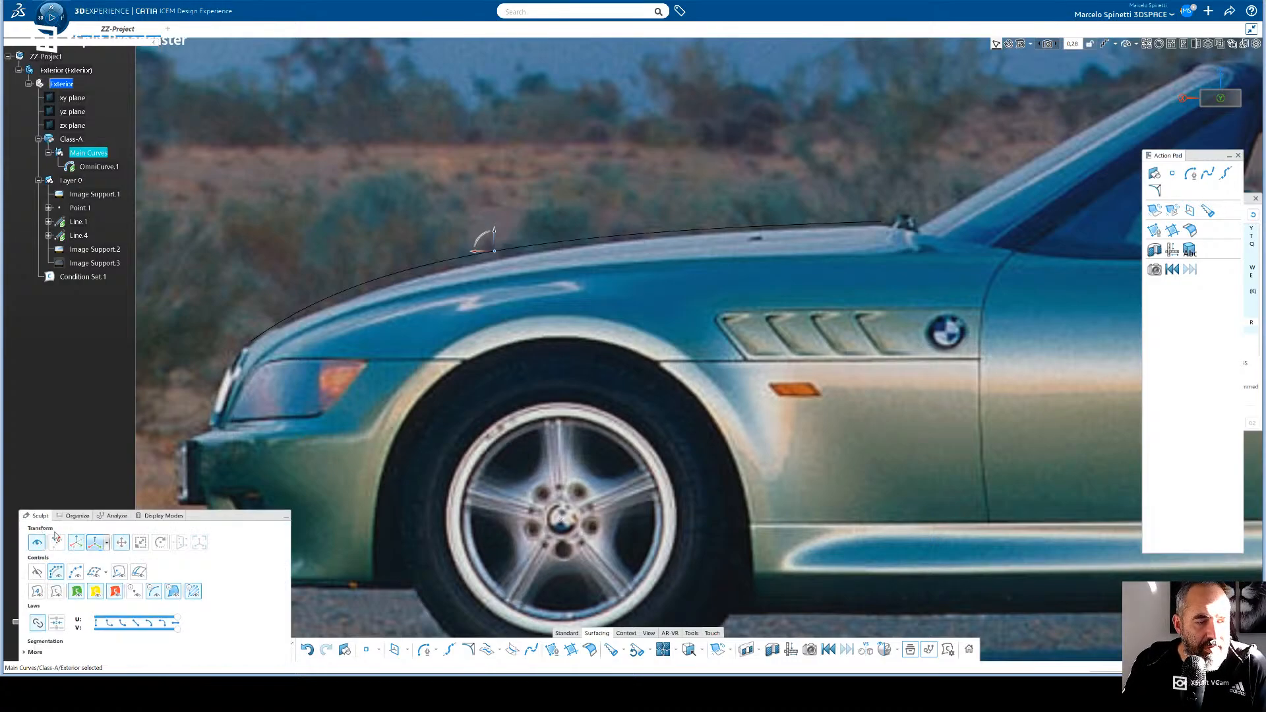
{"action": "mouse_move", "coordinate": [173, 523]}
{"action": "left_mouse_down"}
{"action": "mouse_move", "coordinate": [183, 473]}
{"action": "mouse_move", "coordinate": [177, 488]}
{"action": "left_mouse_up"}
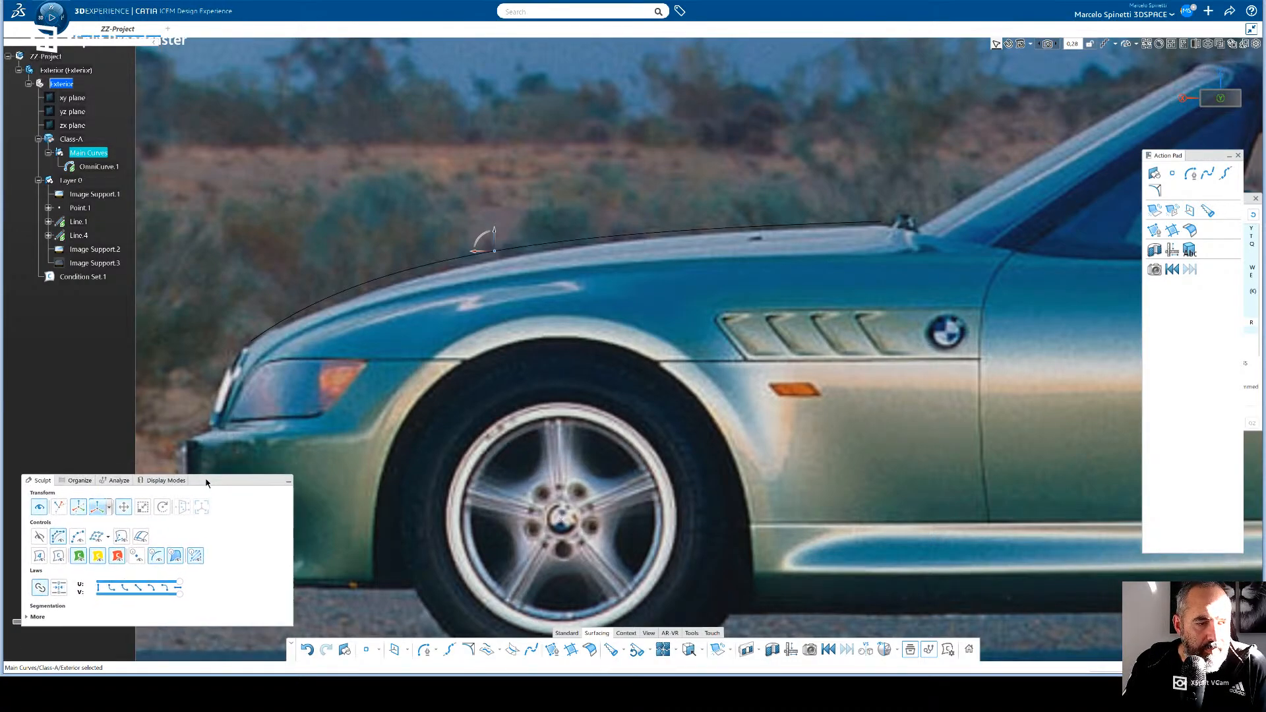
{"action": "left_click", "coordinate": [40, 537]}
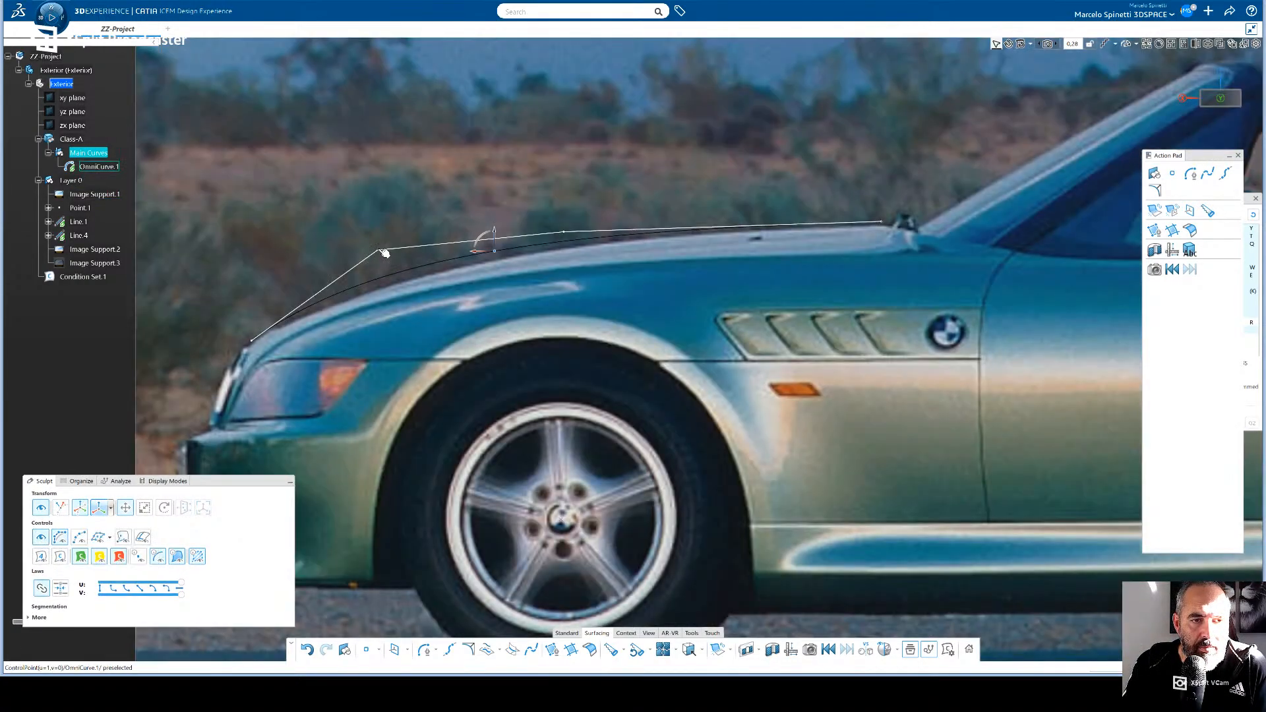
- Lower the bonnet curve's second control point, above the front wheel arch, so the curve follows the photographed bonnet line
{"action": "left_click", "coordinate": [380, 252]}
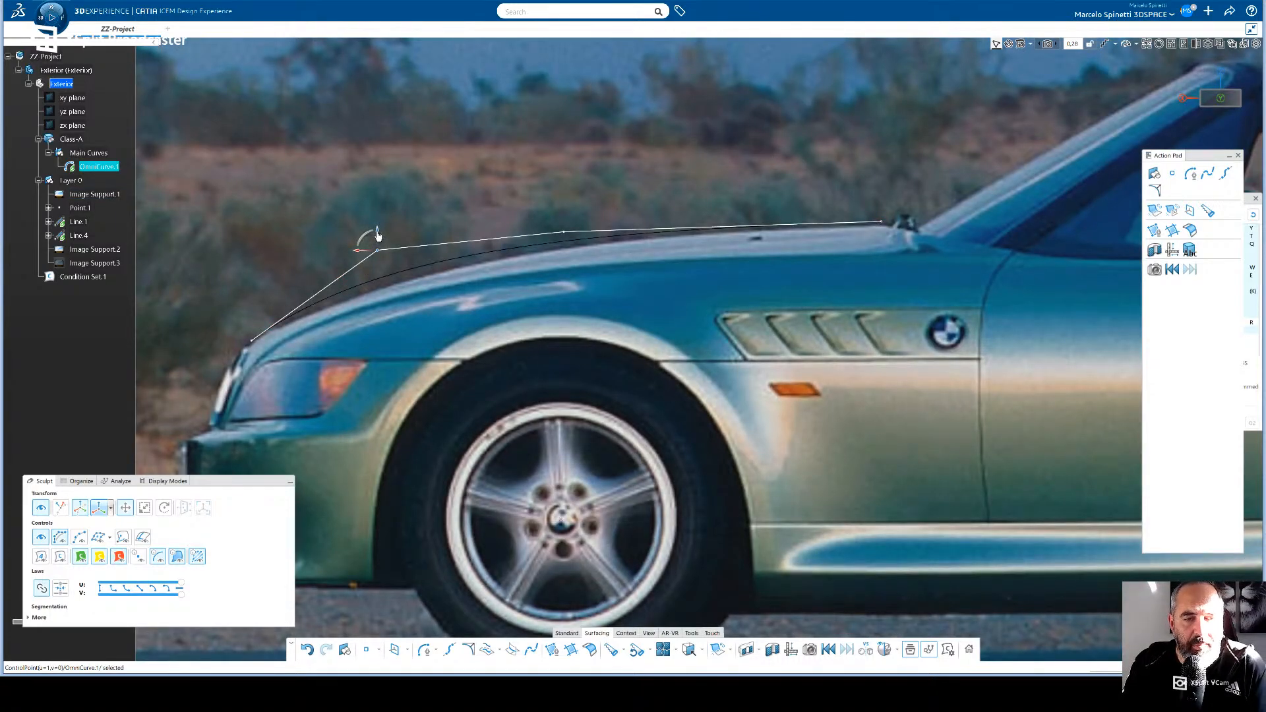
{"action": "left_click_drag", "start_coordinate": [379, 235], "coordinate": [350, 259]}
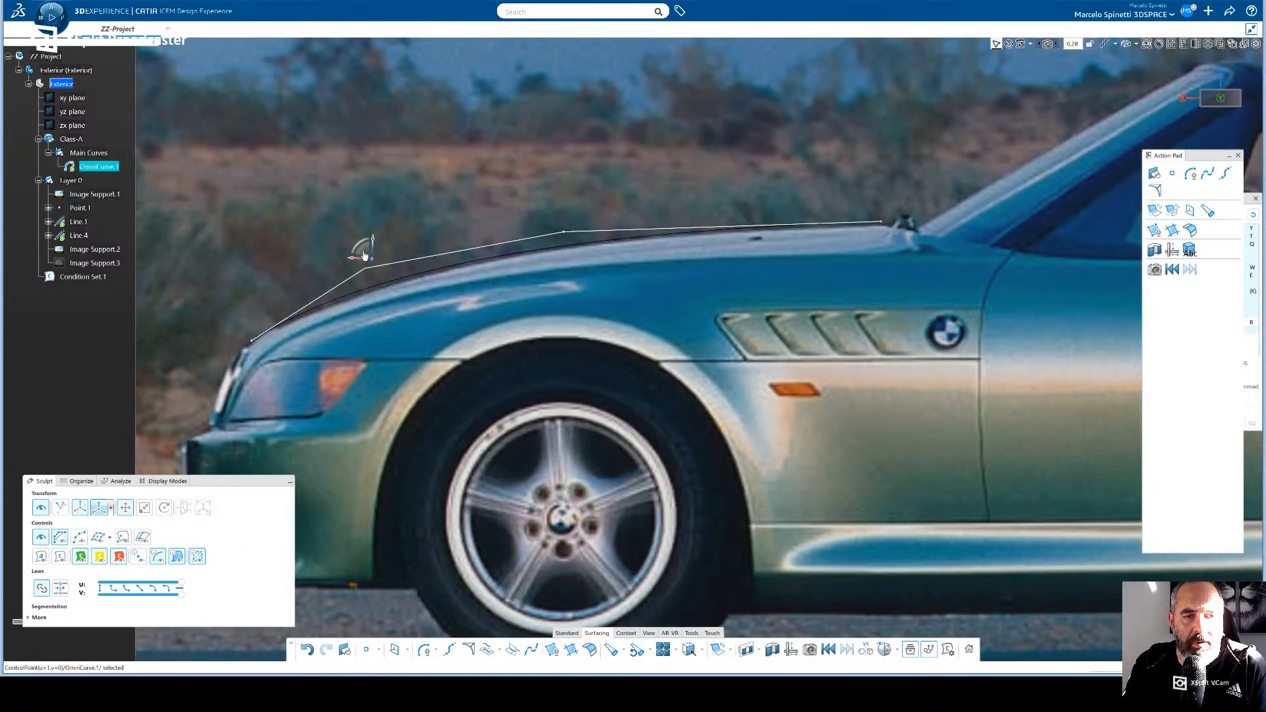
{"action": "left_click_drag", "start_coordinate": [363, 252], "coordinate": [379, 260]}
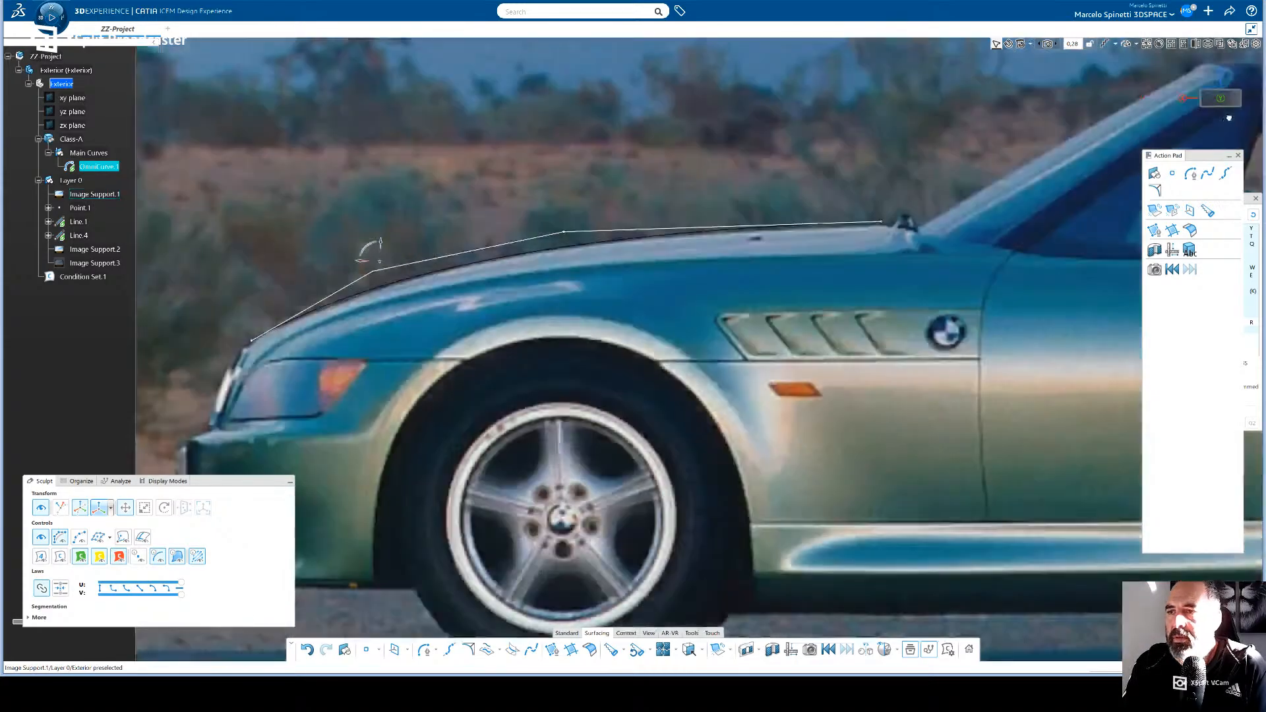
{"action": "left_click", "coordinate": [1212, 102]}
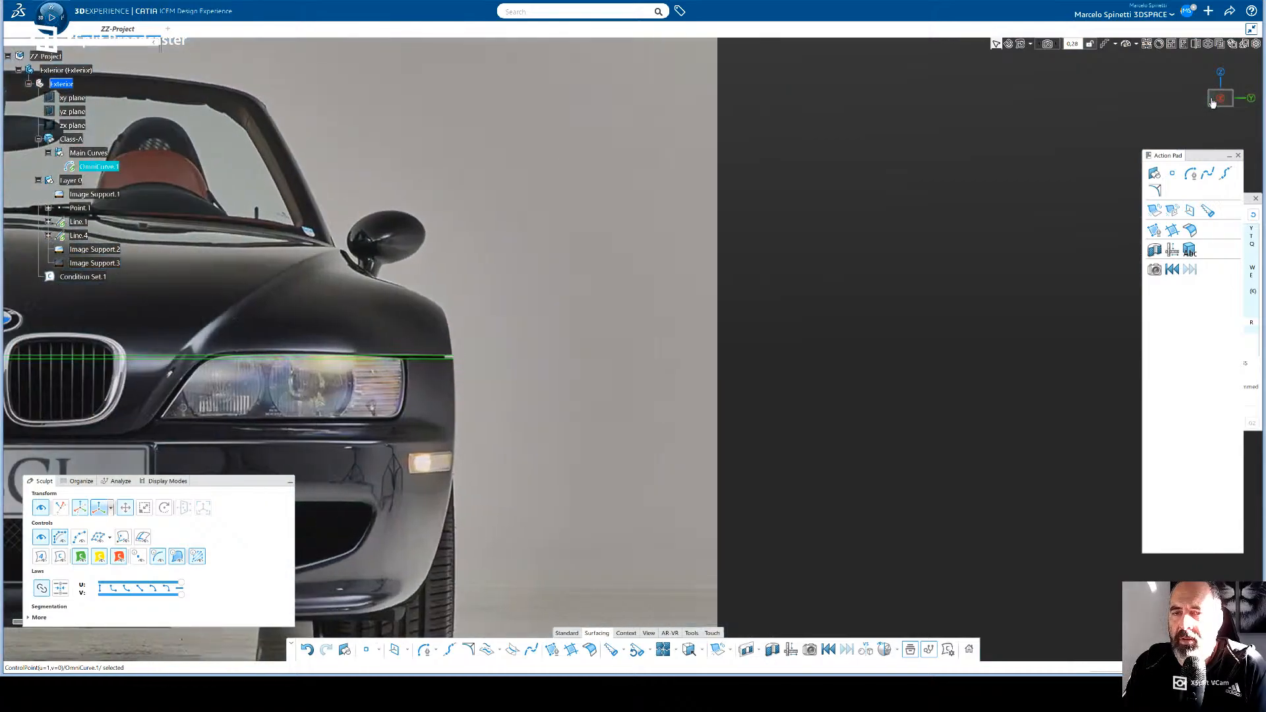
{"action": "left_click", "coordinate": [1213, 102]}
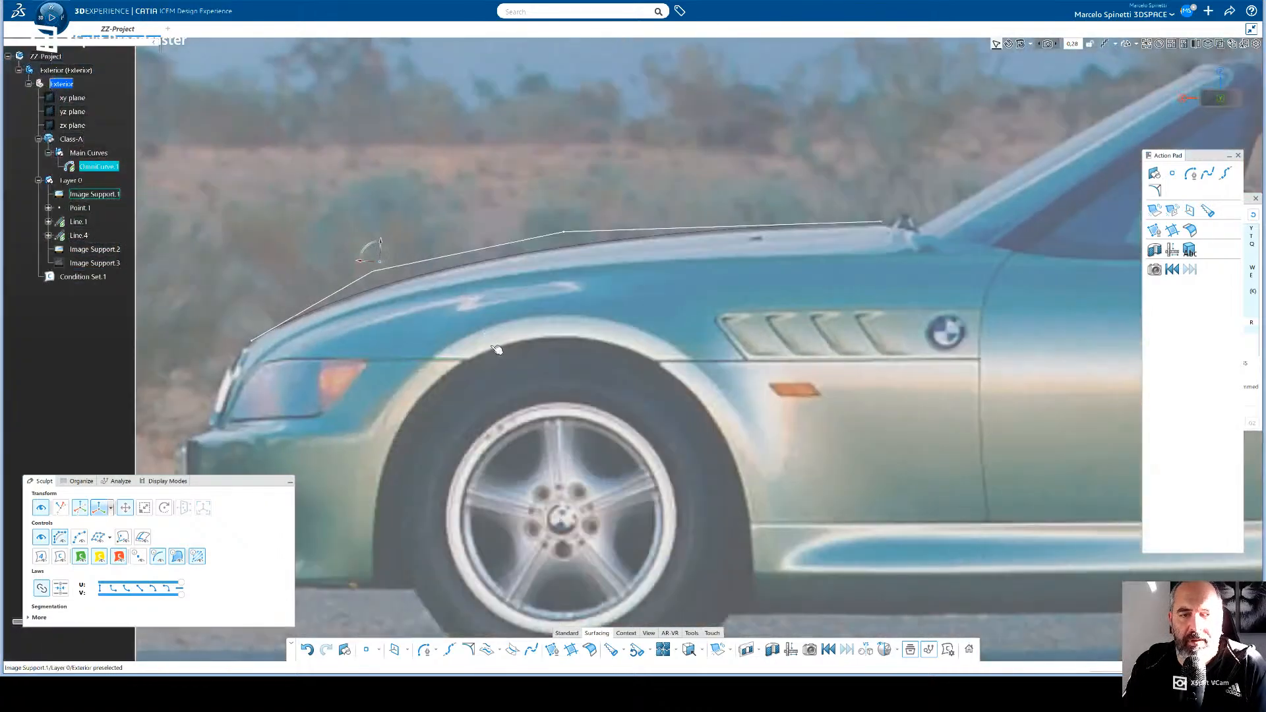
{"action": "left_click", "coordinate": [373, 259]}
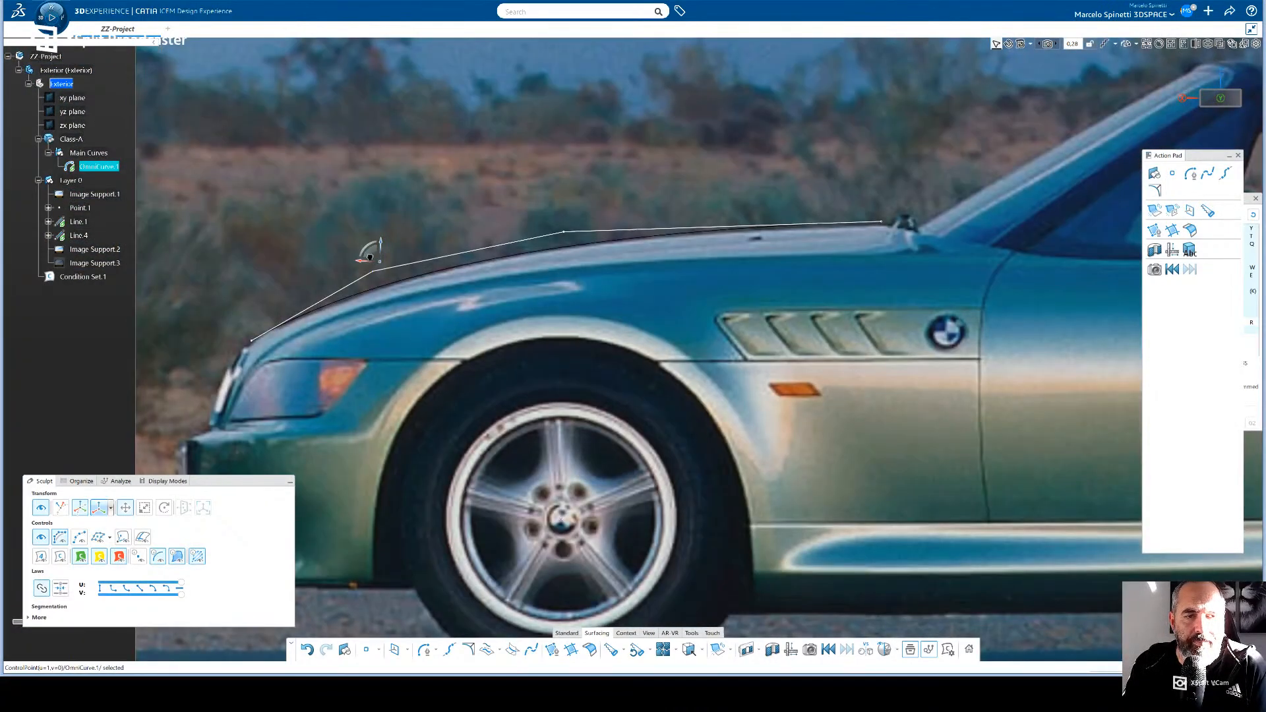
{"action": "left_click_drag", "start_coordinate": [370, 257], "coordinate": [373, 263]}
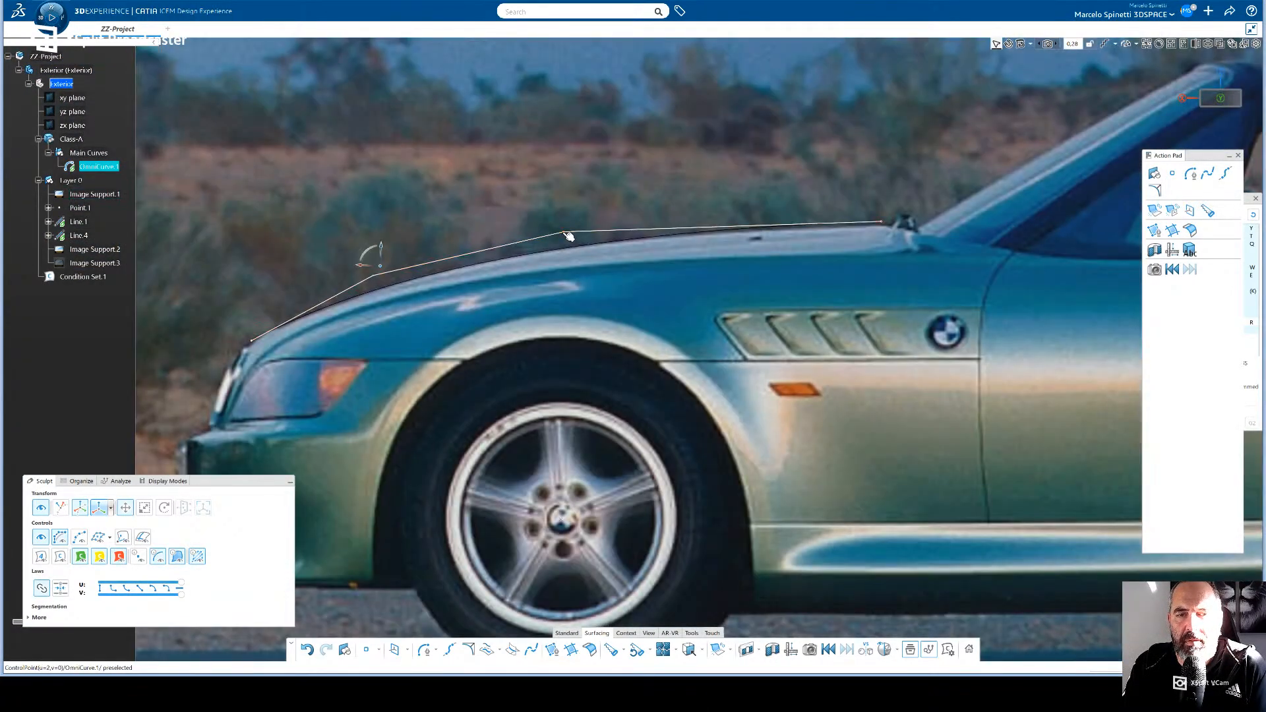
- Shift the bonnet curve's third control point slightly forward and lower its end point at the windscreen base onto the bonnet edge
{"action": "left_click", "coordinate": [564, 231]}
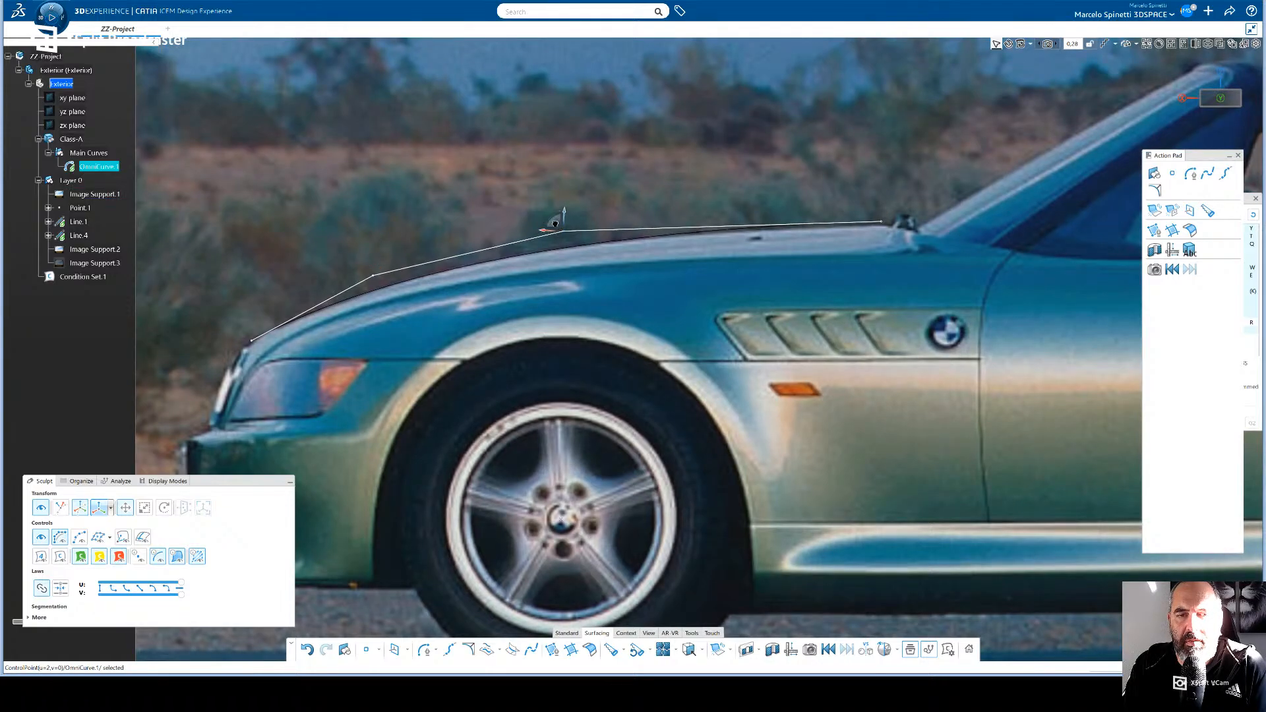
{"action": "left_click_drag", "start_coordinate": [556, 224], "coordinate": [545, 225]}
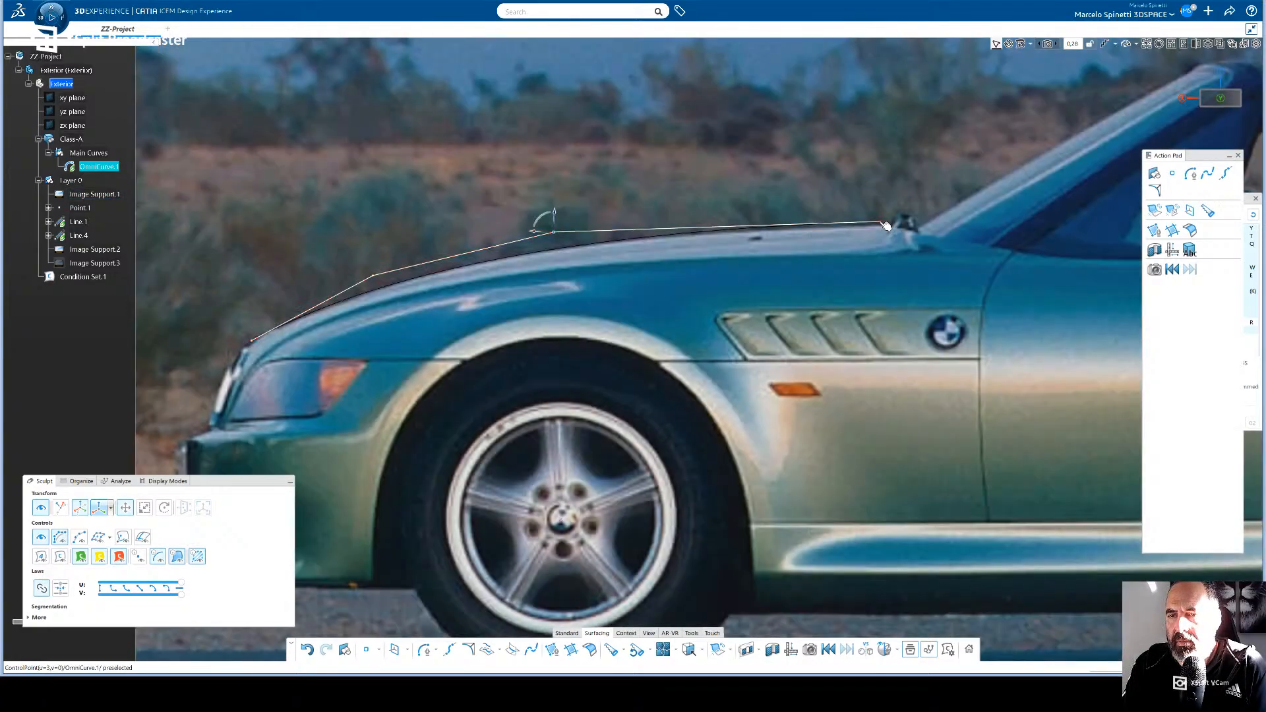
{"action": "left_click", "coordinate": [886, 227]}
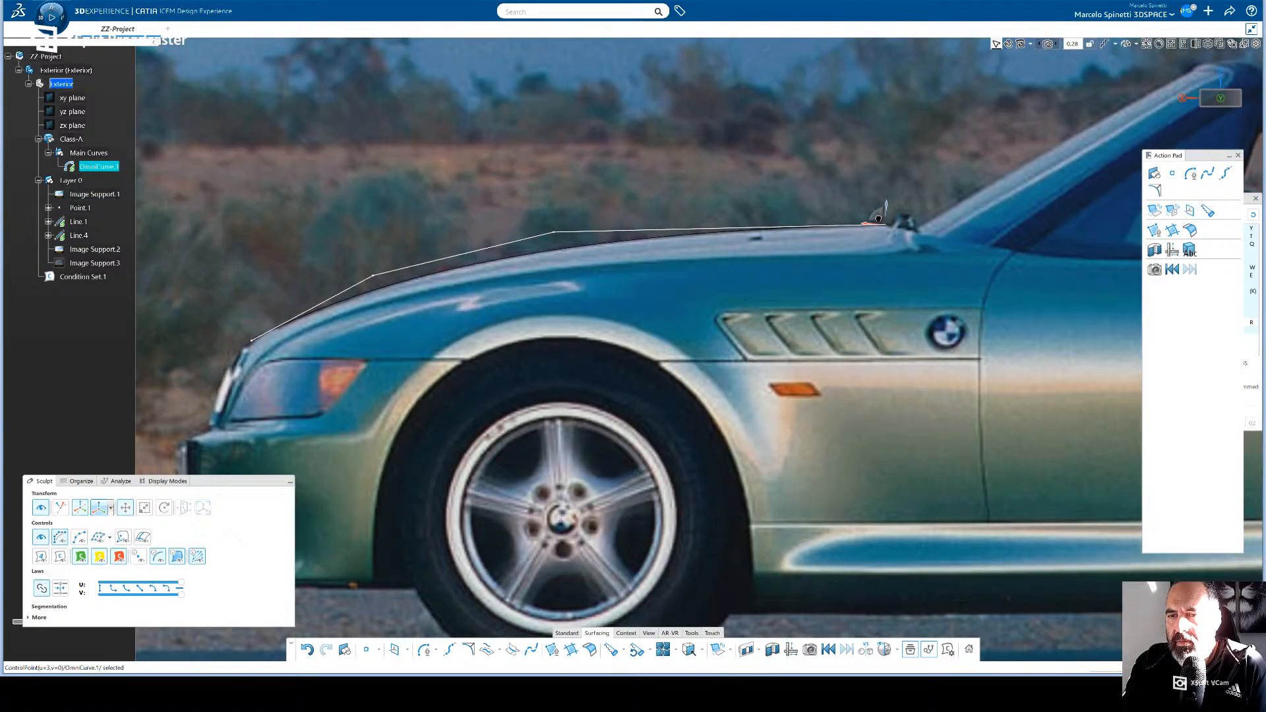
{"action": "left_click_drag", "start_coordinate": [879, 218], "coordinate": [879, 219]}
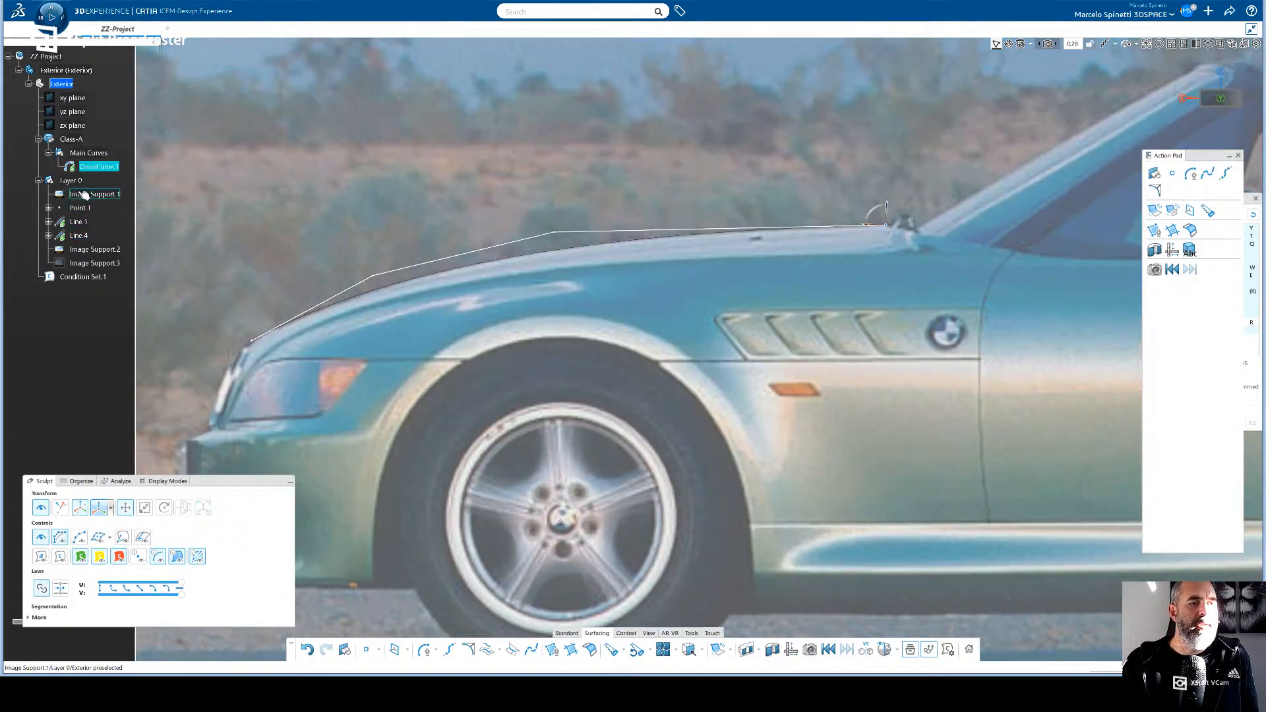
{"action": "left_click", "coordinate": [82, 193]}
{"action": "left_click", "coordinate": [84, 249], "text": "ctrl"}
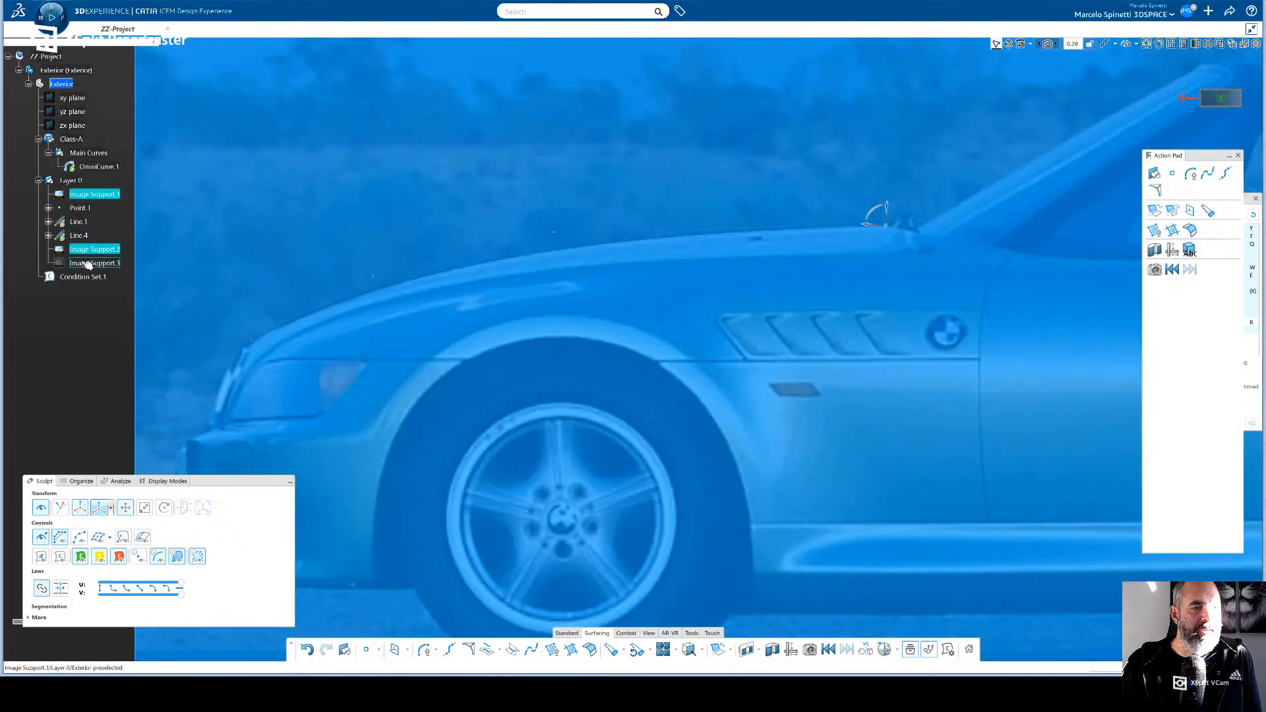
{"action": "left_click", "coordinate": [86, 265], "text": "ctrl"}
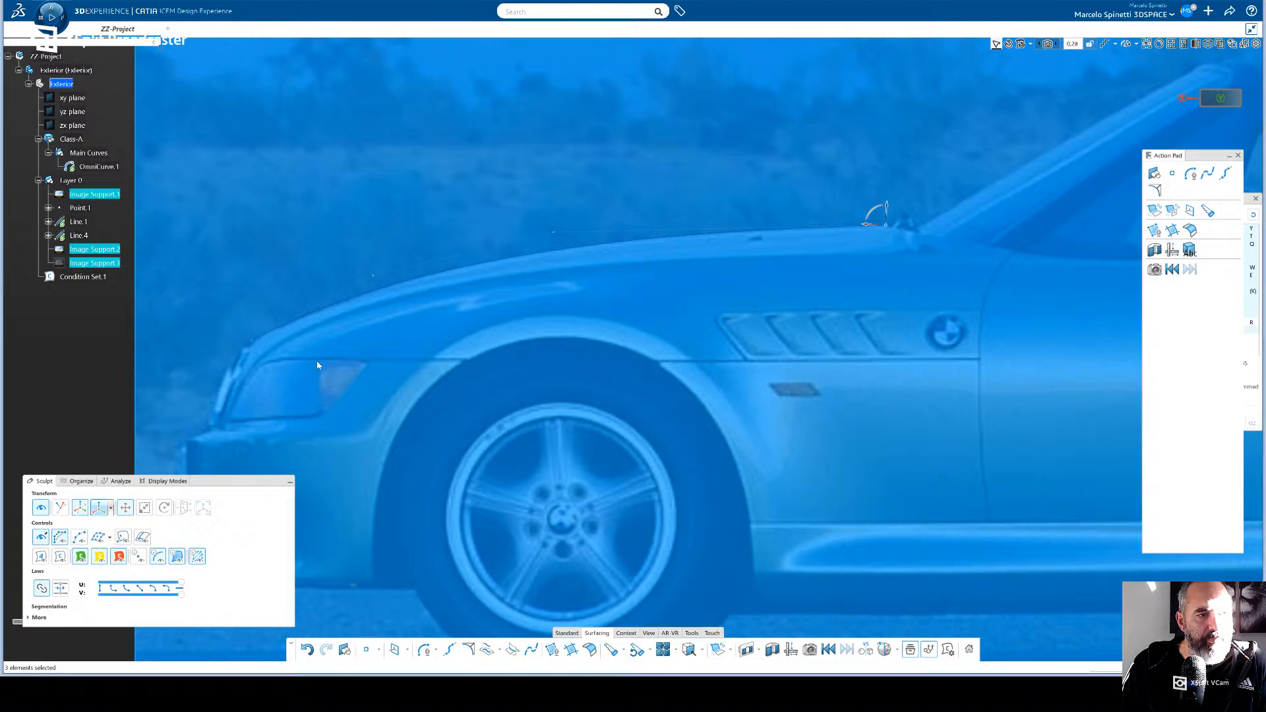
{"action": "left_click", "coordinate": [94, 366]}
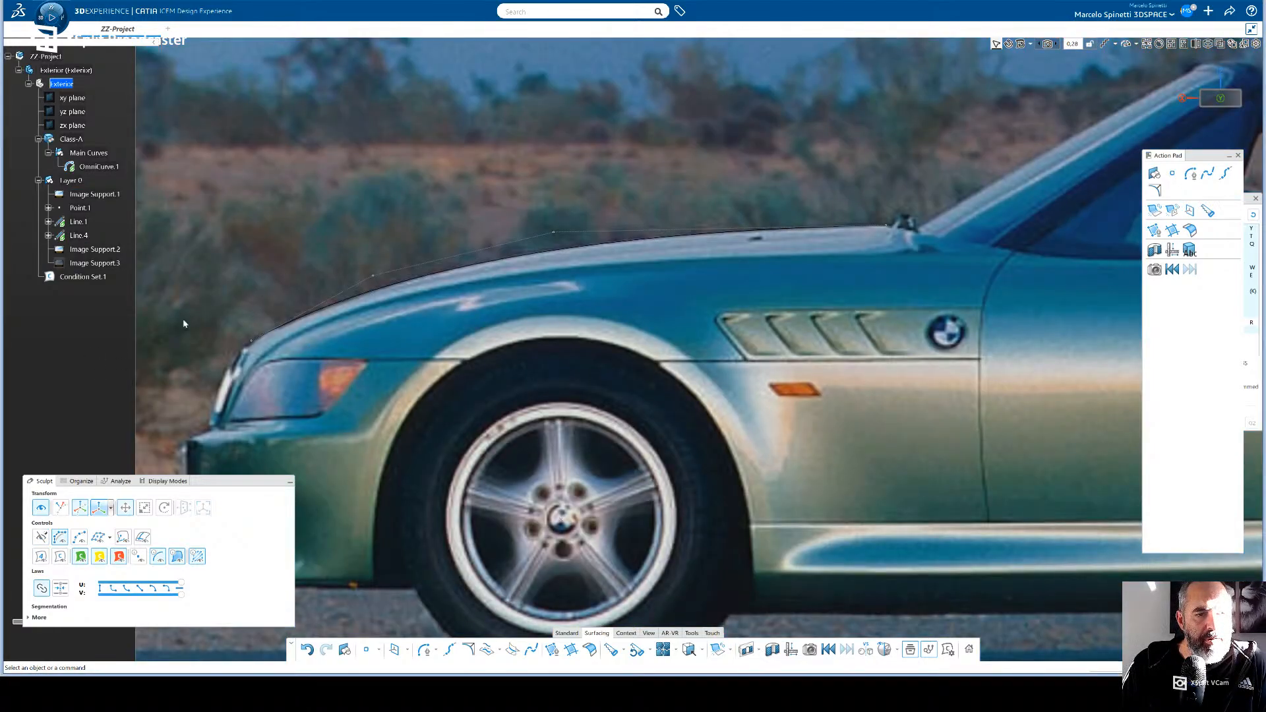
- Make Main Curves the active work object and colour the Class-A curve yellow
{"action": "left_click", "coordinate": [84, 153]}
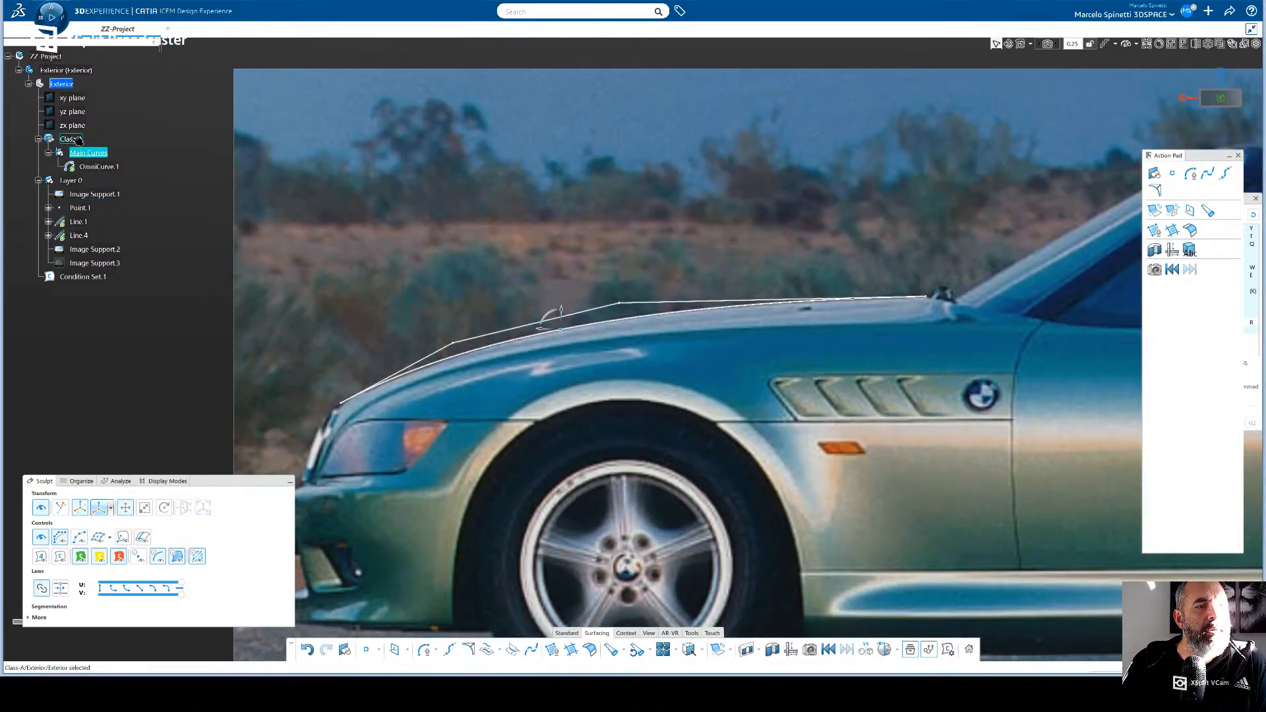
{"action": "left_click", "coordinate": [72, 139]}
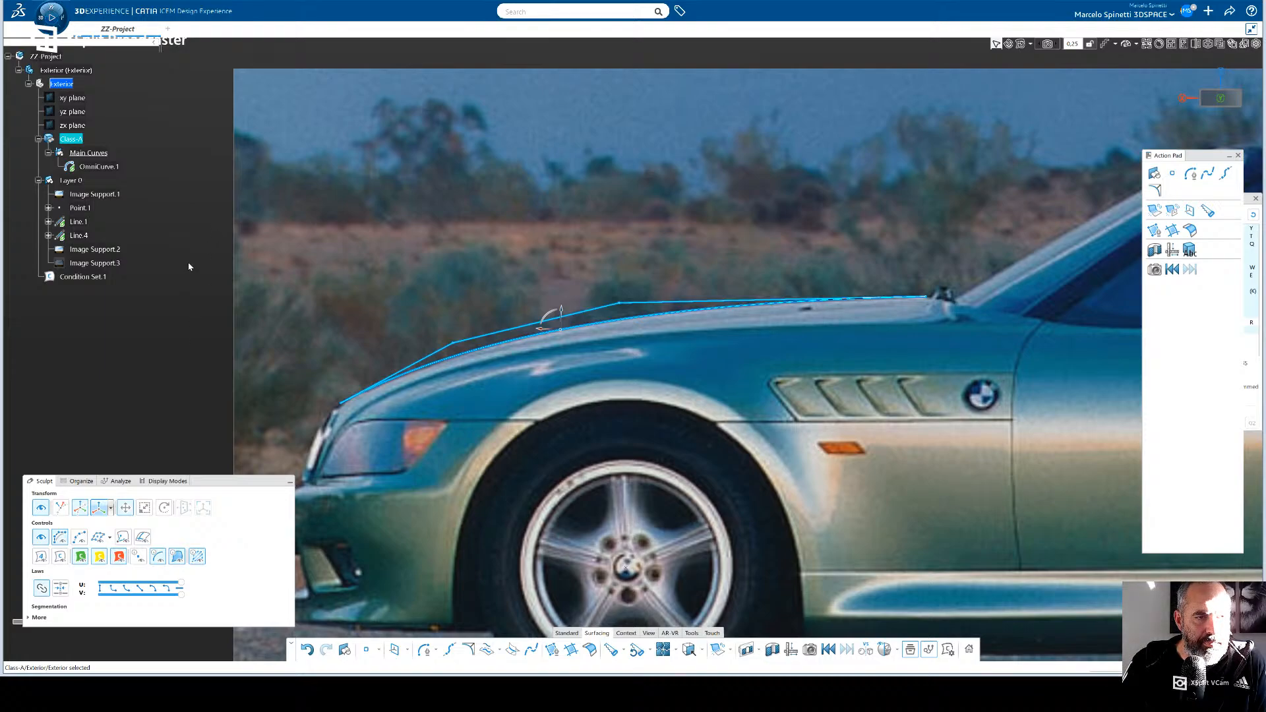
{"action": "left_click", "coordinate": [320, 363]}
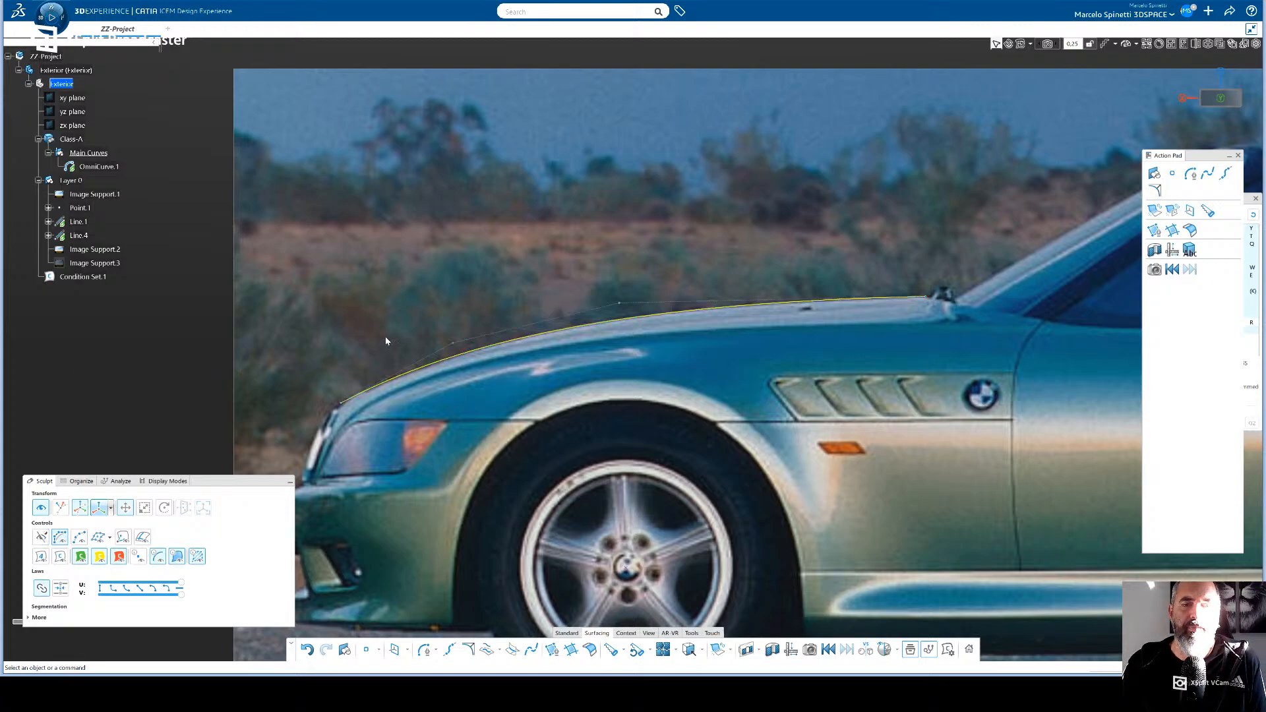
- Extend the bonnet curve's front end point down towards the headlight and readjust the second control point to follow the photographed edge
{"action": "left_click", "coordinate": [453, 342]}
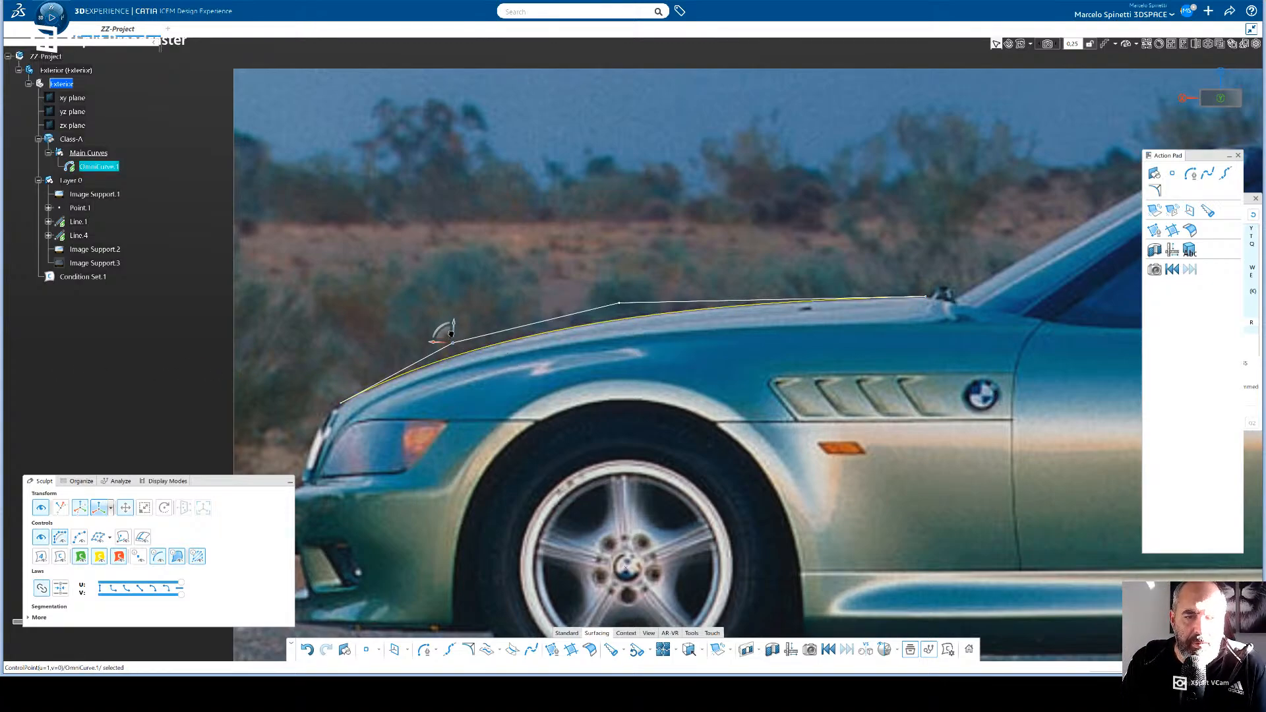
{"action": "left_click_drag", "start_coordinate": [444, 334], "coordinate": [445, 330]}
{"action": "left_click", "coordinate": [340, 401]}
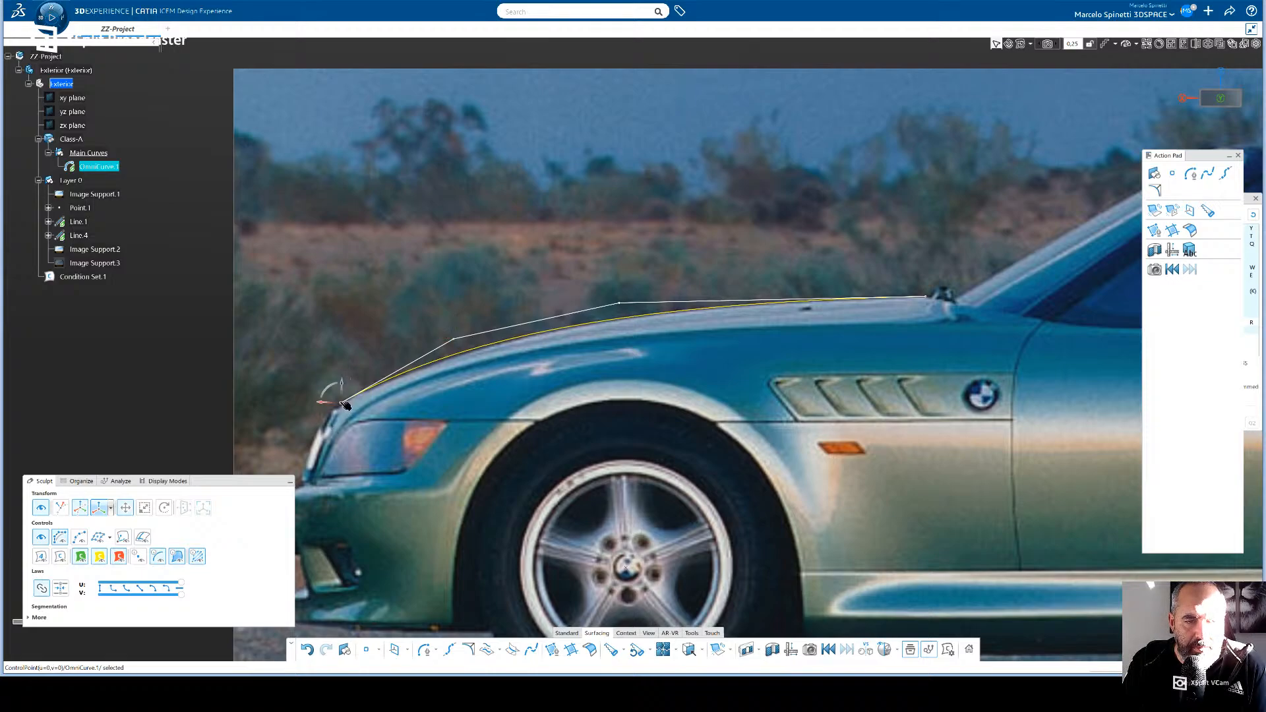
{"action": "left_click_drag", "start_coordinate": [323, 402], "coordinate": [311, 410]}
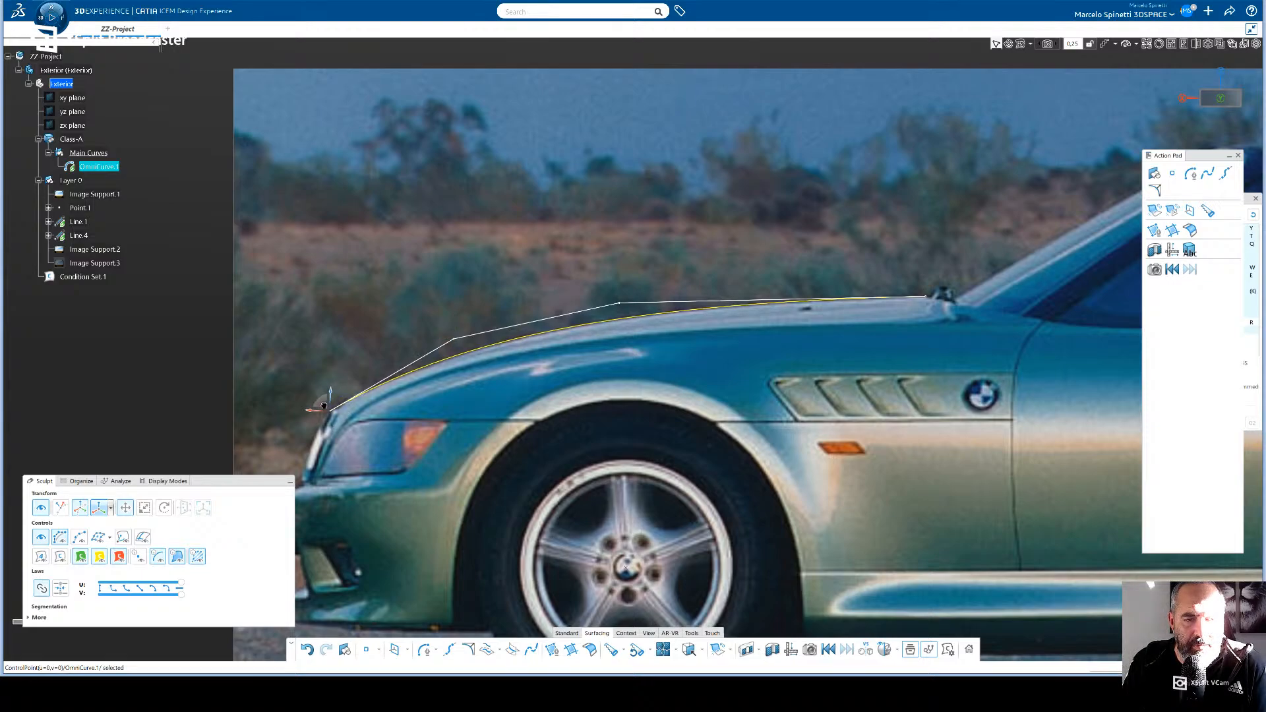
{"action": "left_click", "coordinate": [455, 340]}
{"action": "left_click_drag", "start_coordinate": [443, 335], "coordinate": [440, 338]}
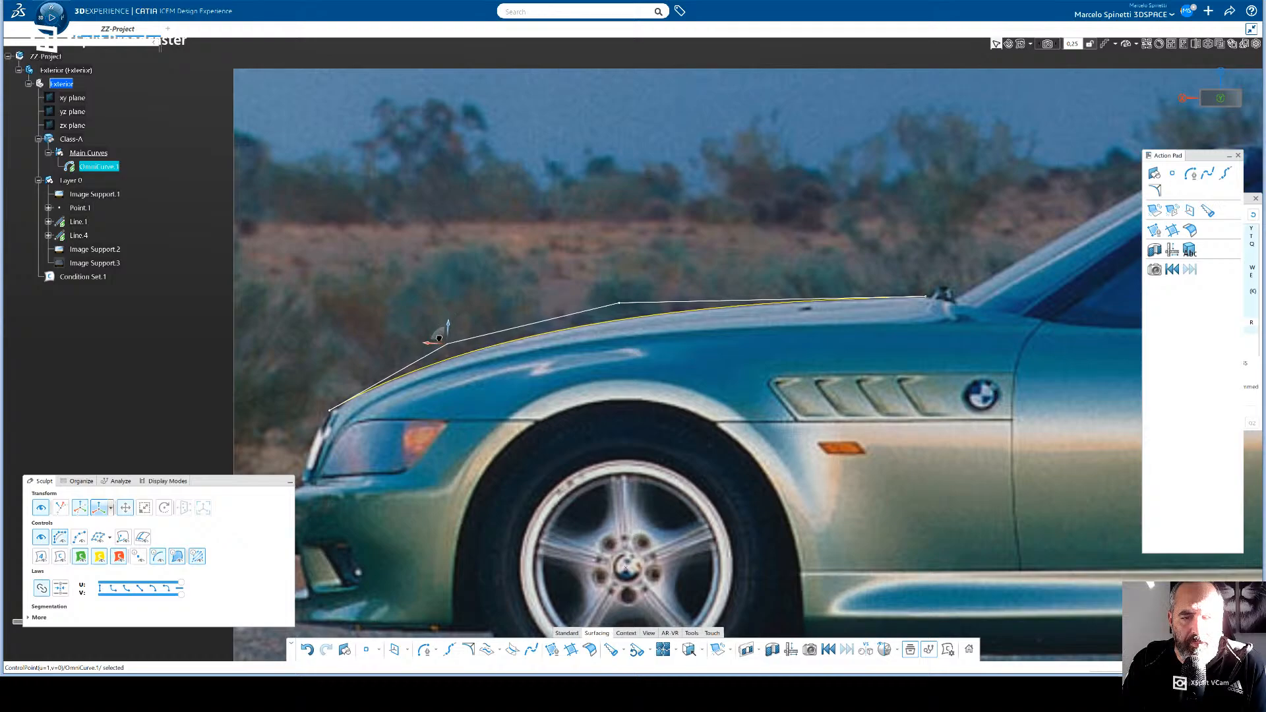
- Fine-tune the bonnet curve's rear end, two middle control points and front end against the reference image, and clear the selection
{"action": "left_click", "coordinate": [617, 302]}
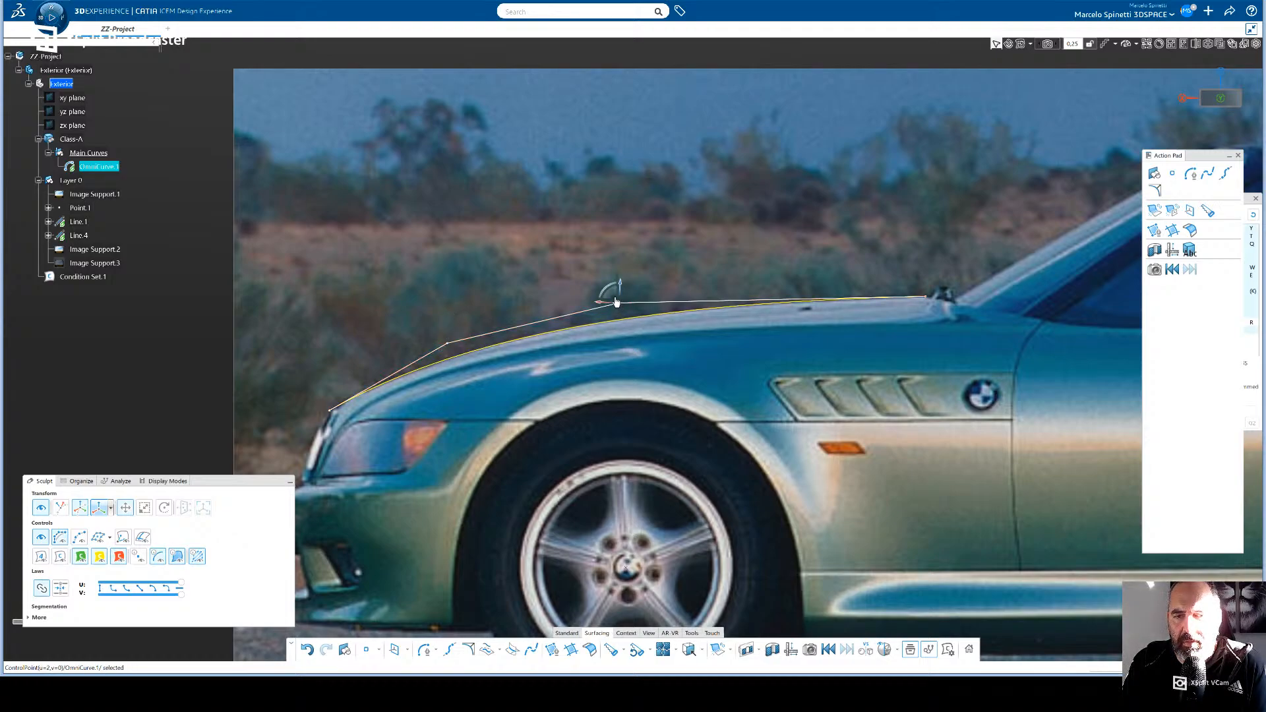
{"action": "left_click", "coordinate": [922, 297]}
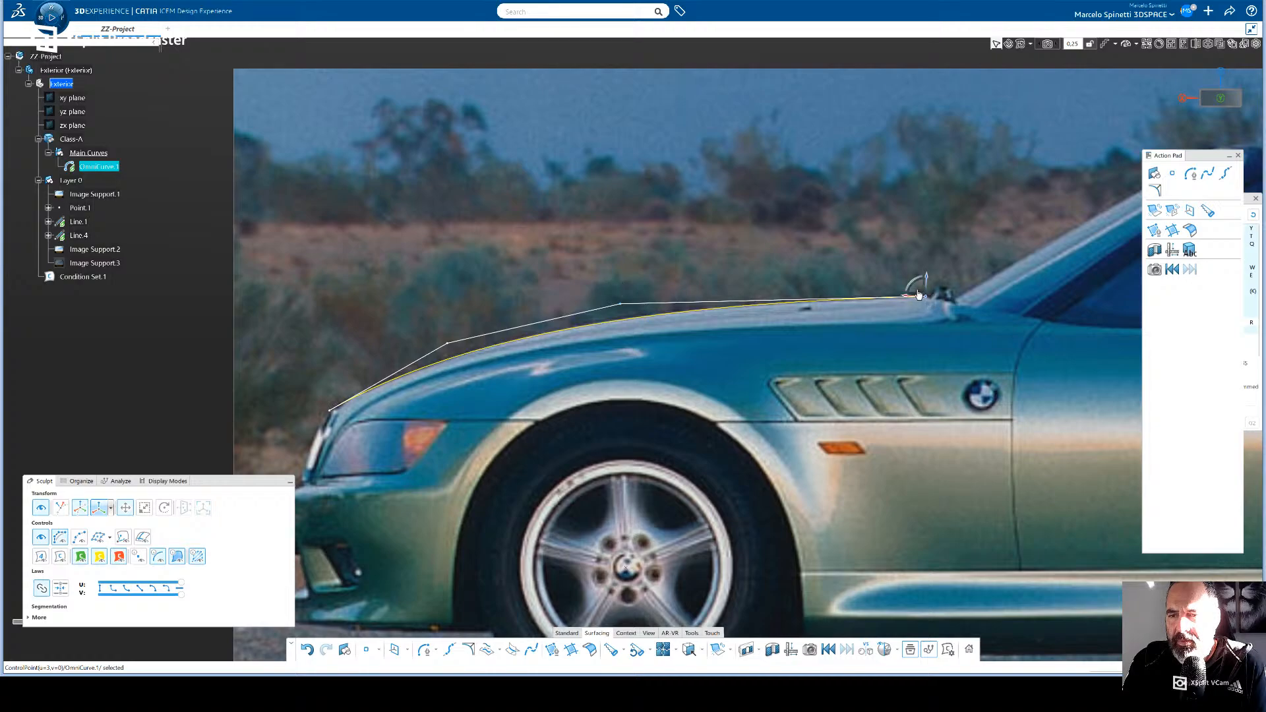
{"action": "left_click_drag", "start_coordinate": [919, 291], "coordinate": [920, 291]}
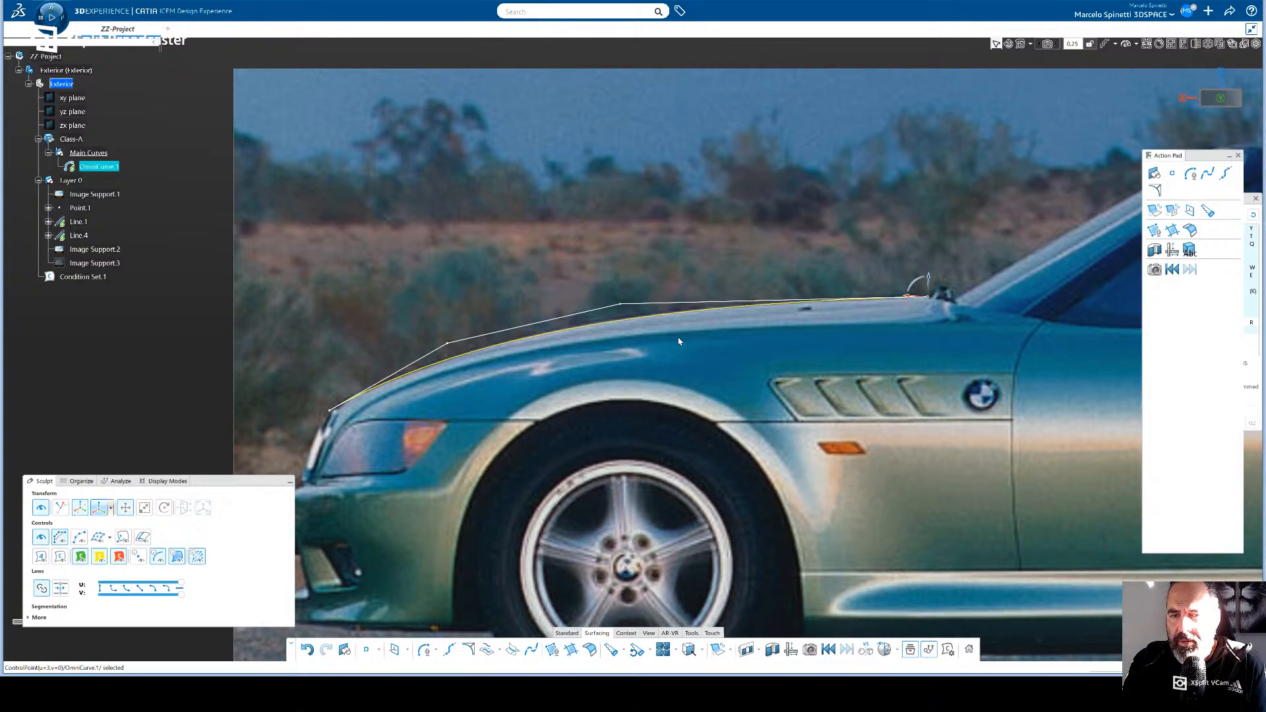
{"action": "left_click", "coordinate": [621, 304]}
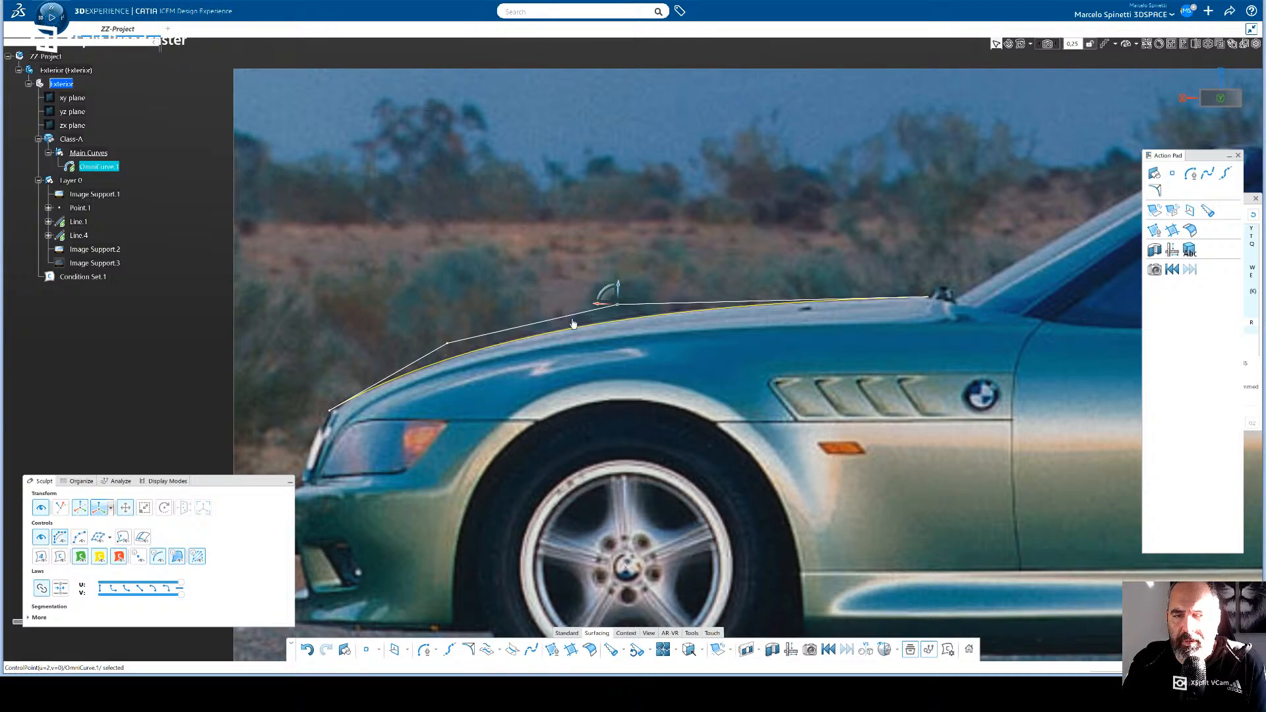
{"action": "left_click", "coordinate": [443, 339]}
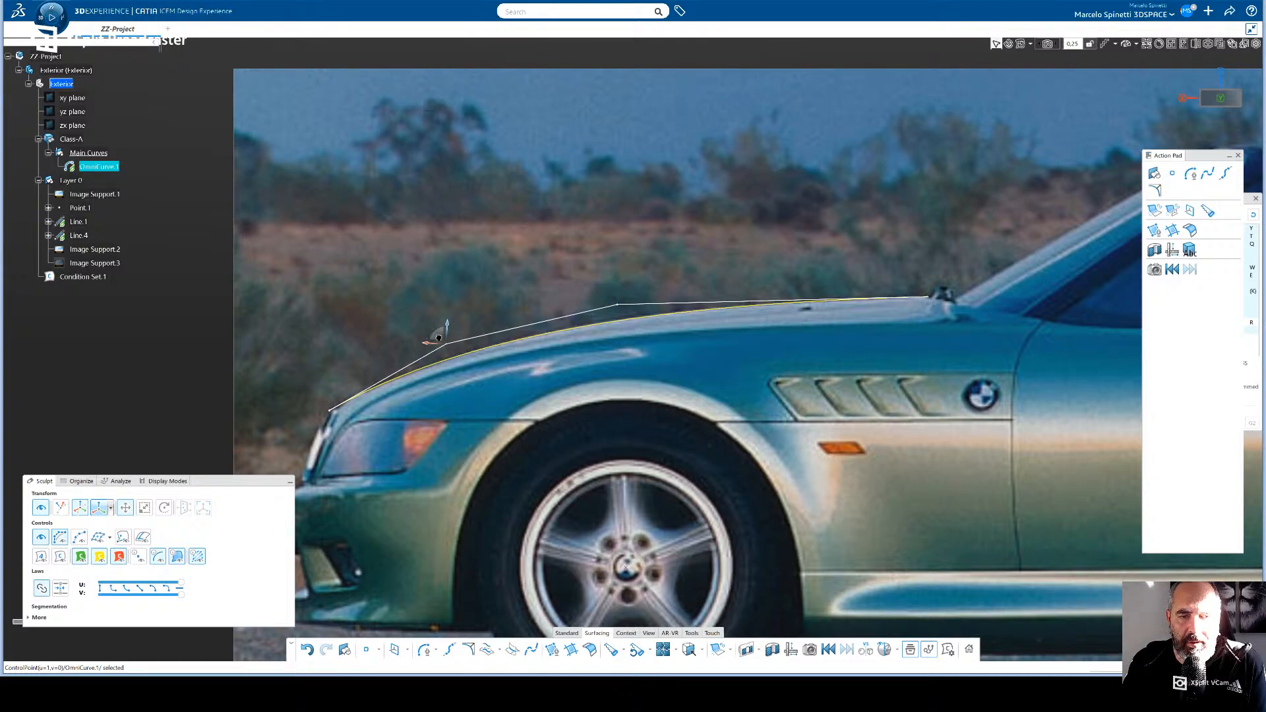
{"action": "left_click", "coordinate": [330, 410]}
{"action": "left_click_drag", "start_coordinate": [326, 408], "coordinate": [329, 405]}
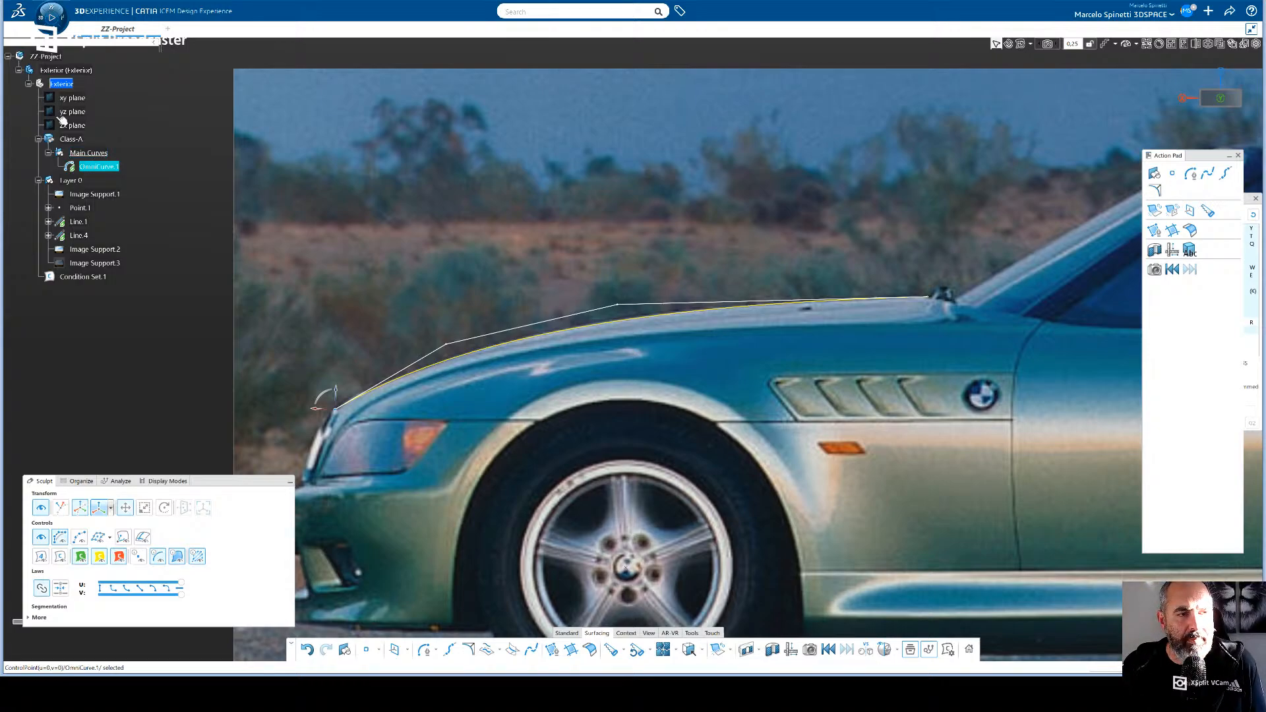
{"action": "key", "text": "Escape"}
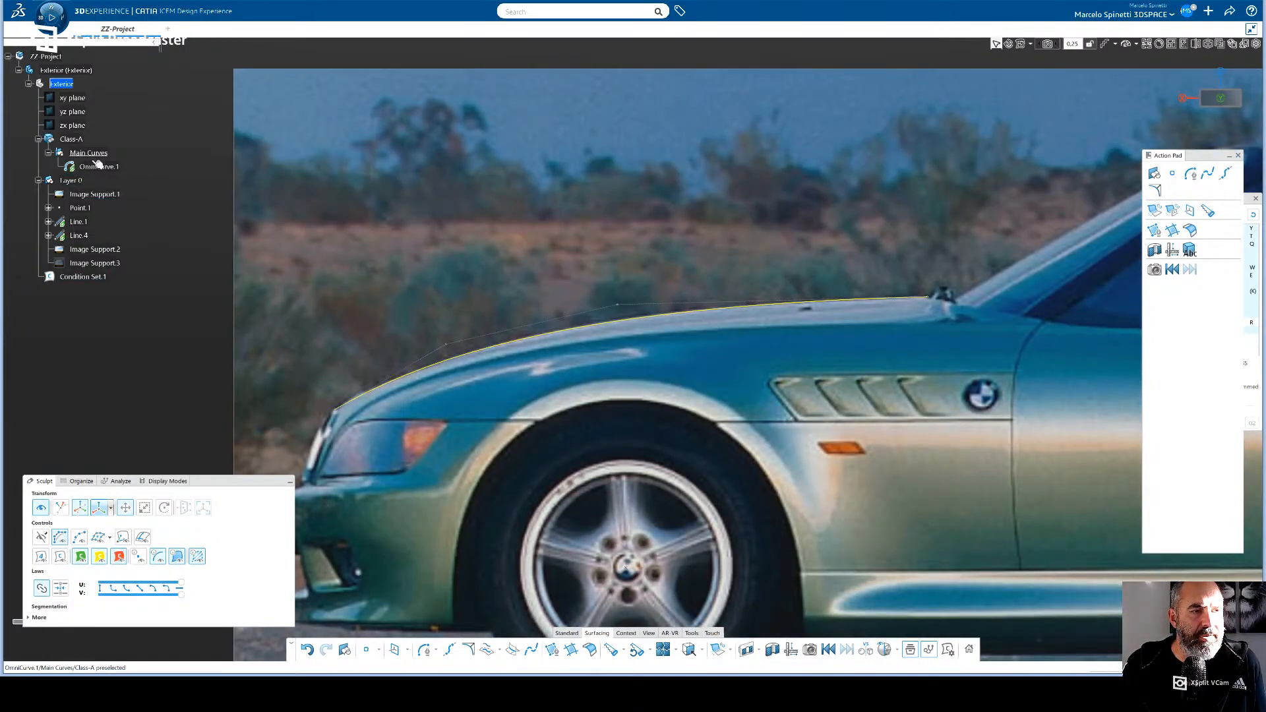
- Duplicate the bonnet profile curve within Main Curves and move the copy slightly down and rearward onto the lower bonnet line
{"action": "left_click", "coordinate": [99, 168]}
{"action": "key", "text": "ctrl+c"}
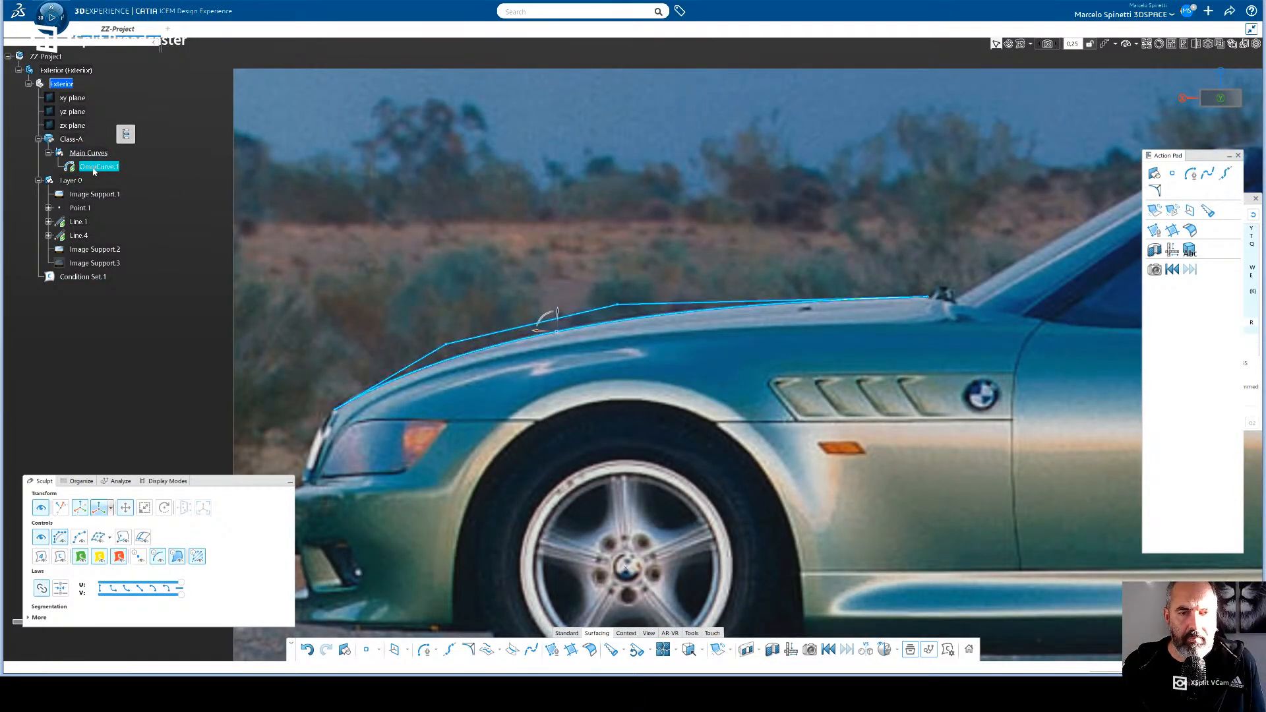
{"action": "key", "text": "ctrl+v"}
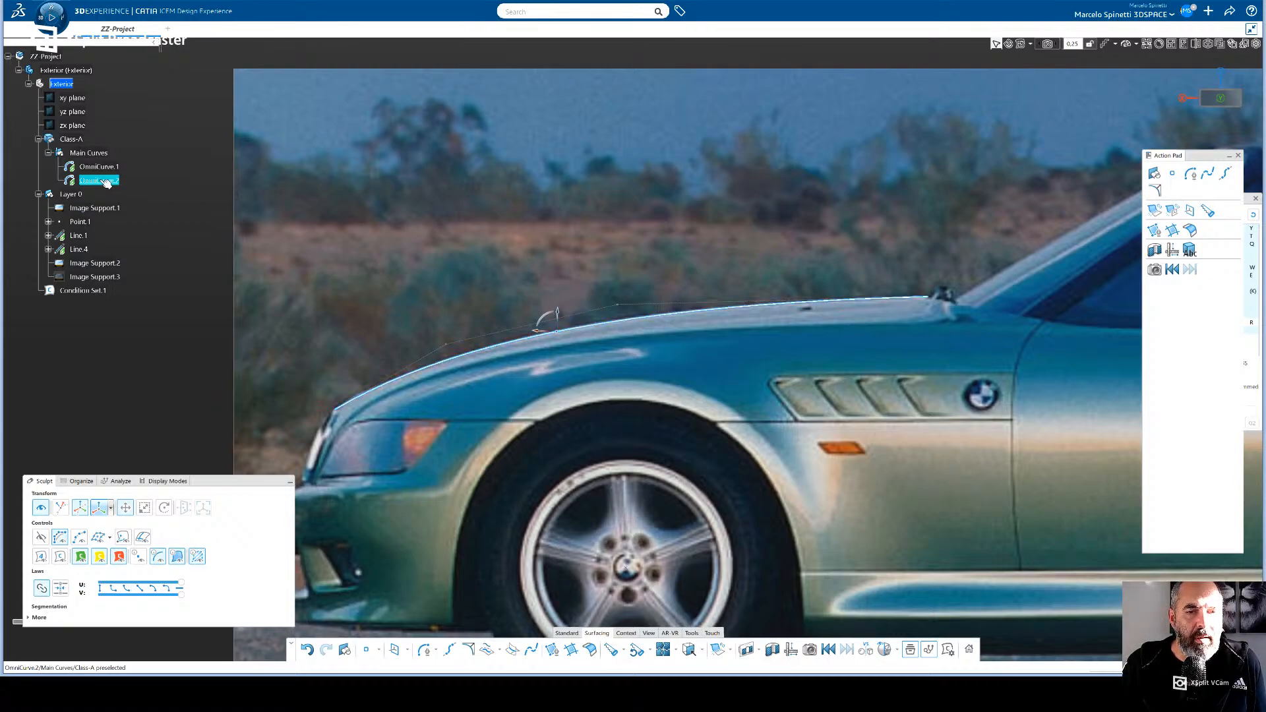
{"action": "left_click", "coordinate": [105, 181]}
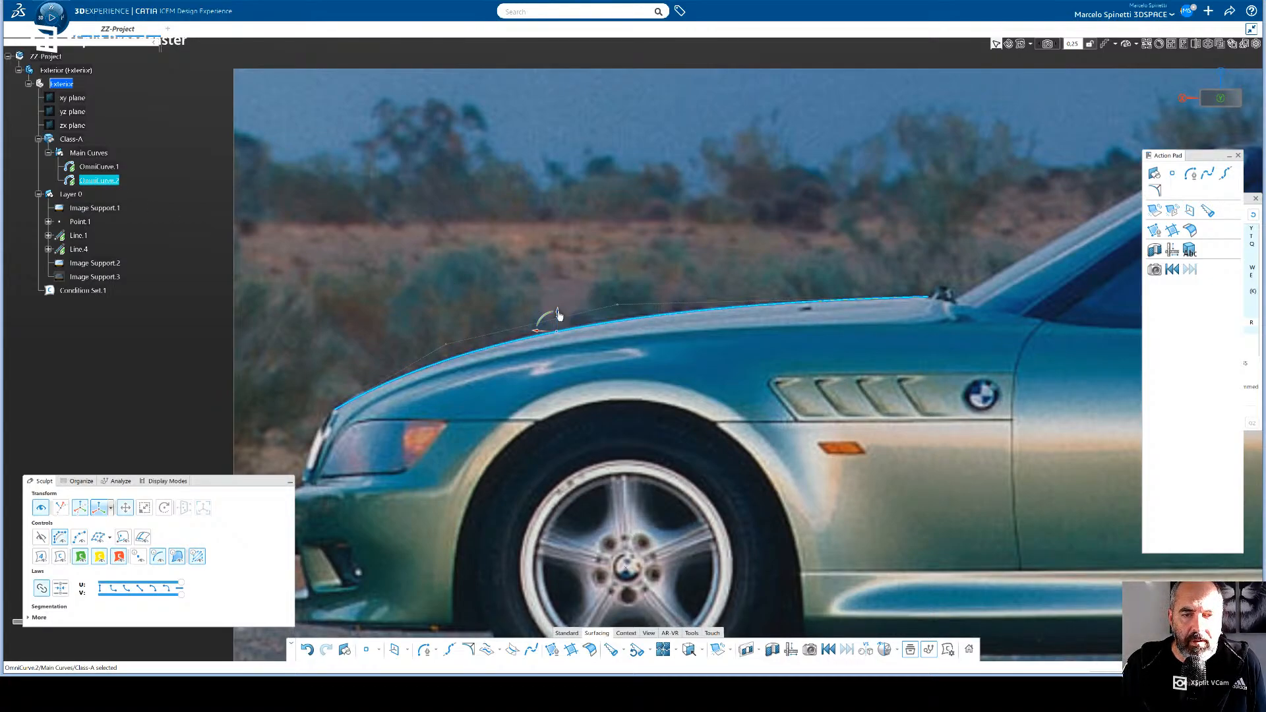
{"action": "left_click_drag", "start_coordinate": [558, 313], "coordinate": [558, 324]}
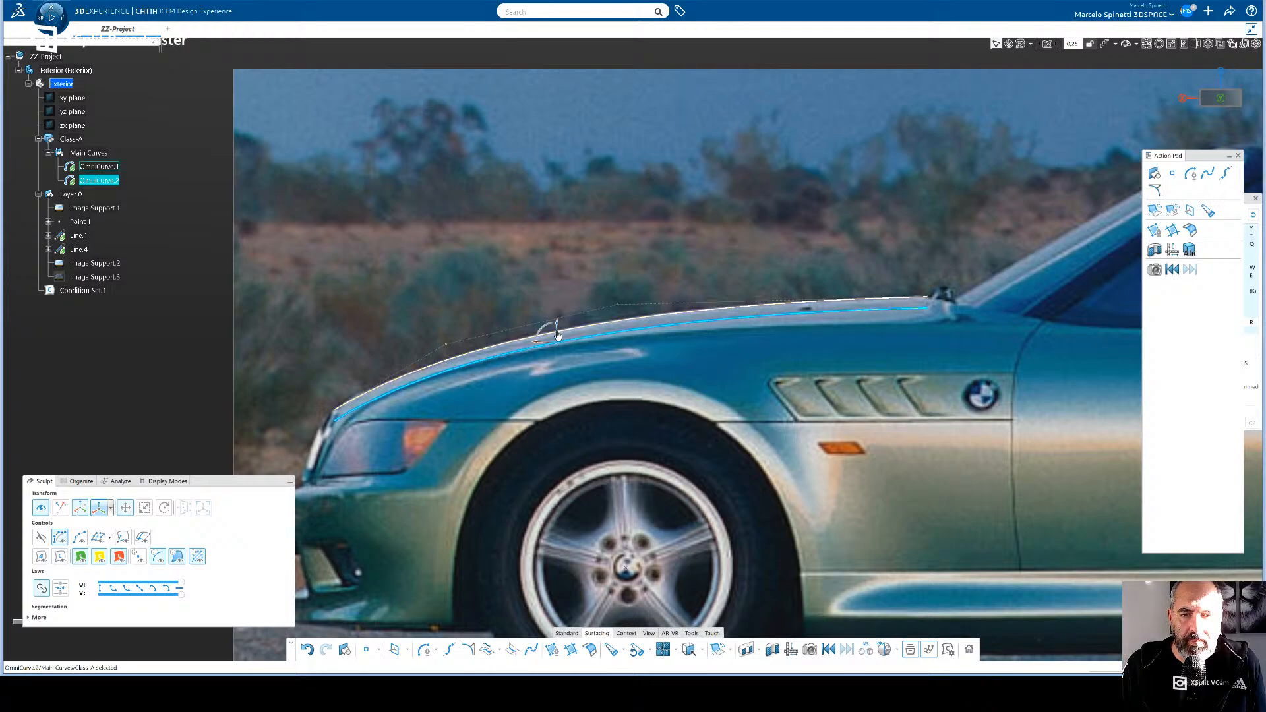
{"action": "left_click_drag", "start_coordinate": [550, 335], "coordinate": [562, 330]}
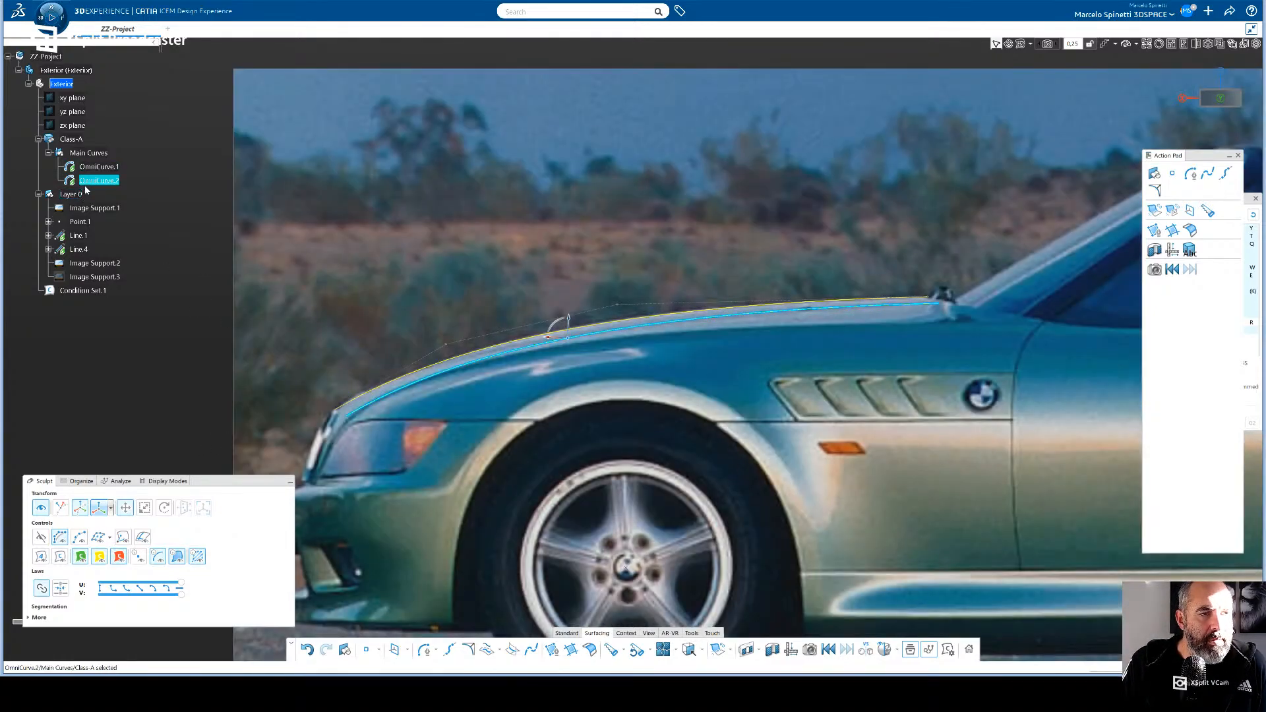
- Extend the copied curve's rear end point back past the door's front edge and shift its third control point rearward along the bonnet line
{"action": "left_click", "coordinate": [40, 537]}
{"action": "left_click", "coordinate": [457, 351]}
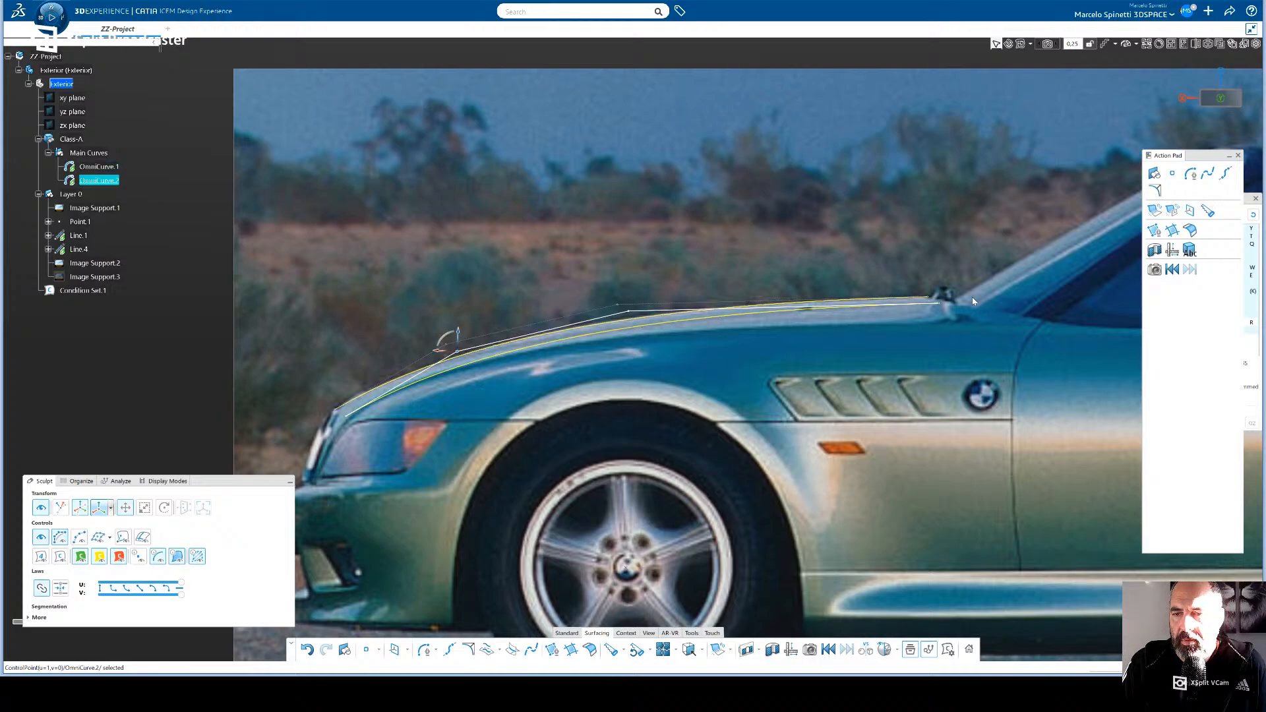
{"action": "left_click", "coordinate": [945, 308]}
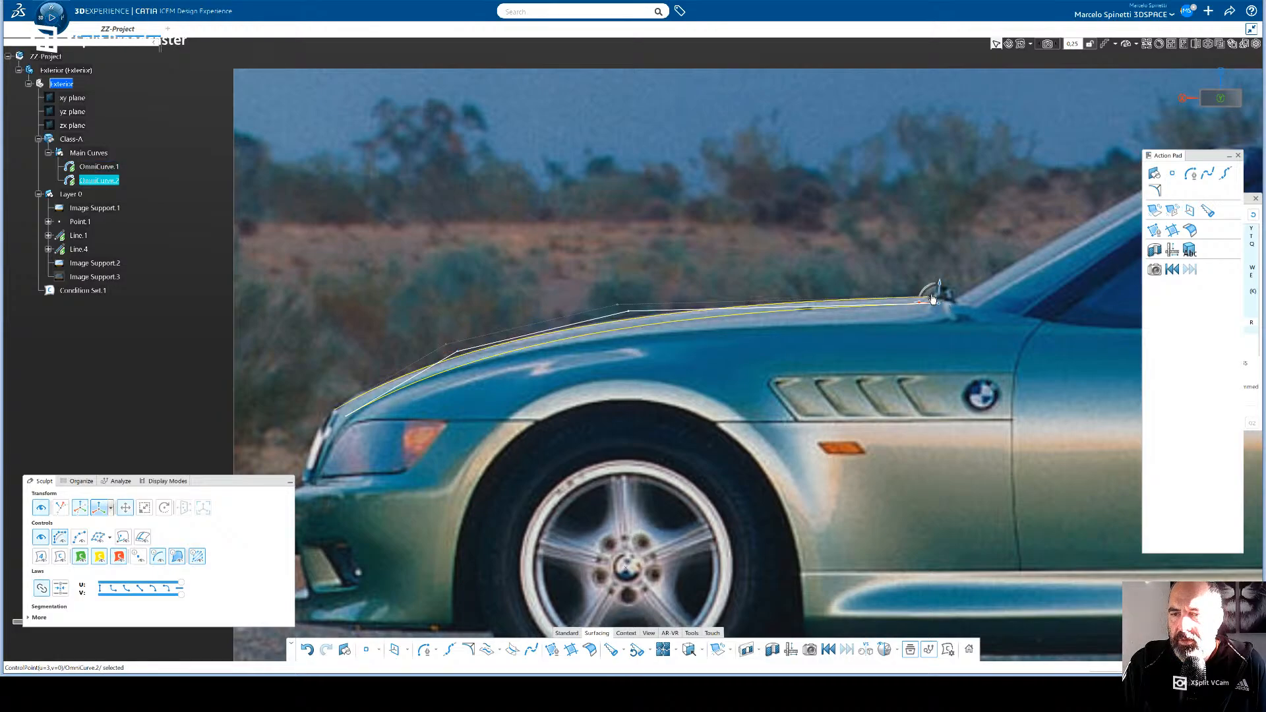
{"action": "left_click_drag", "start_coordinate": [945, 308], "coordinate": [1070, 329]}
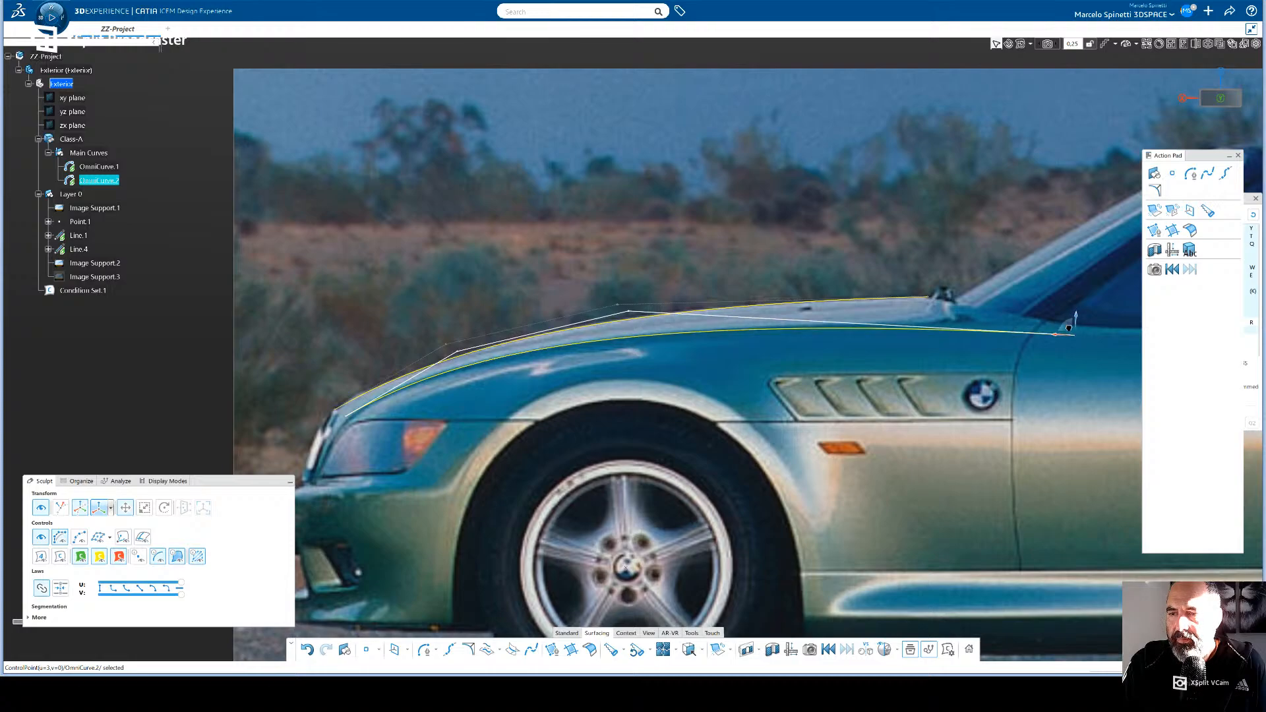
{"action": "left_click", "coordinate": [630, 315]}
{"action": "left_click_drag", "start_coordinate": [624, 309], "coordinate": [684, 316]}
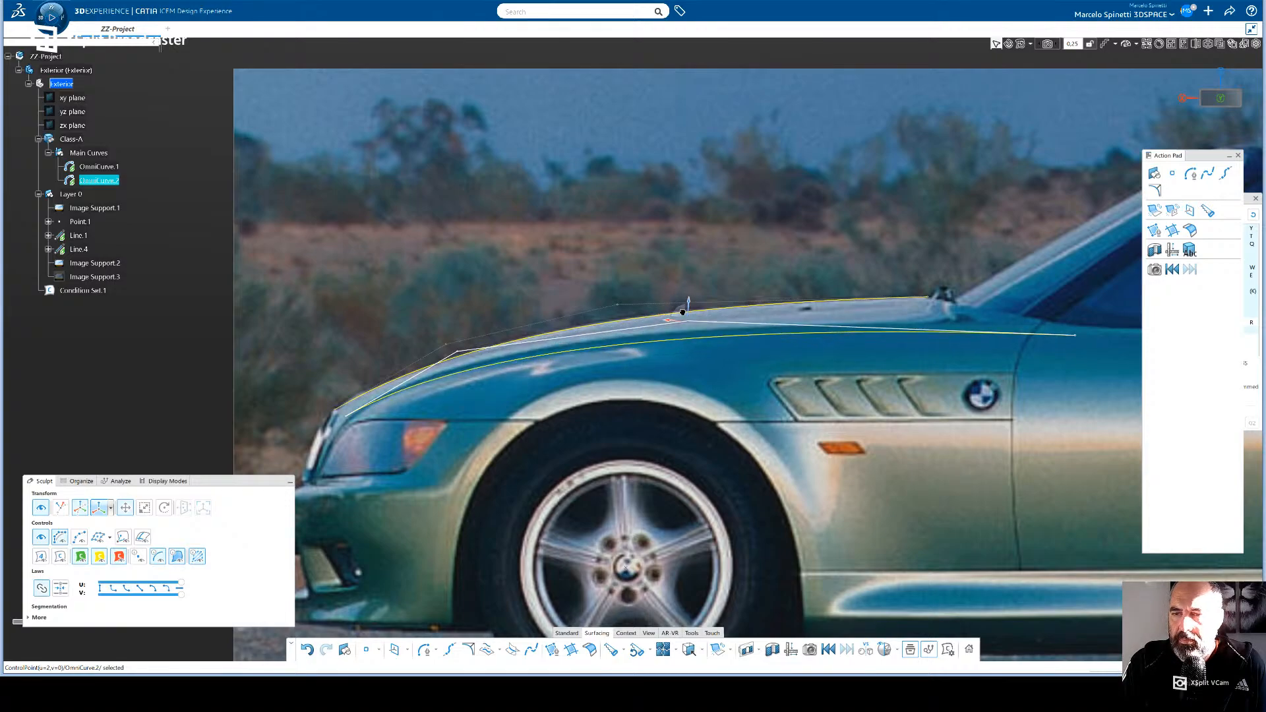
{"action": "left_click_drag", "start_coordinate": [1082, 338], "coordinate": [1076, 318]}
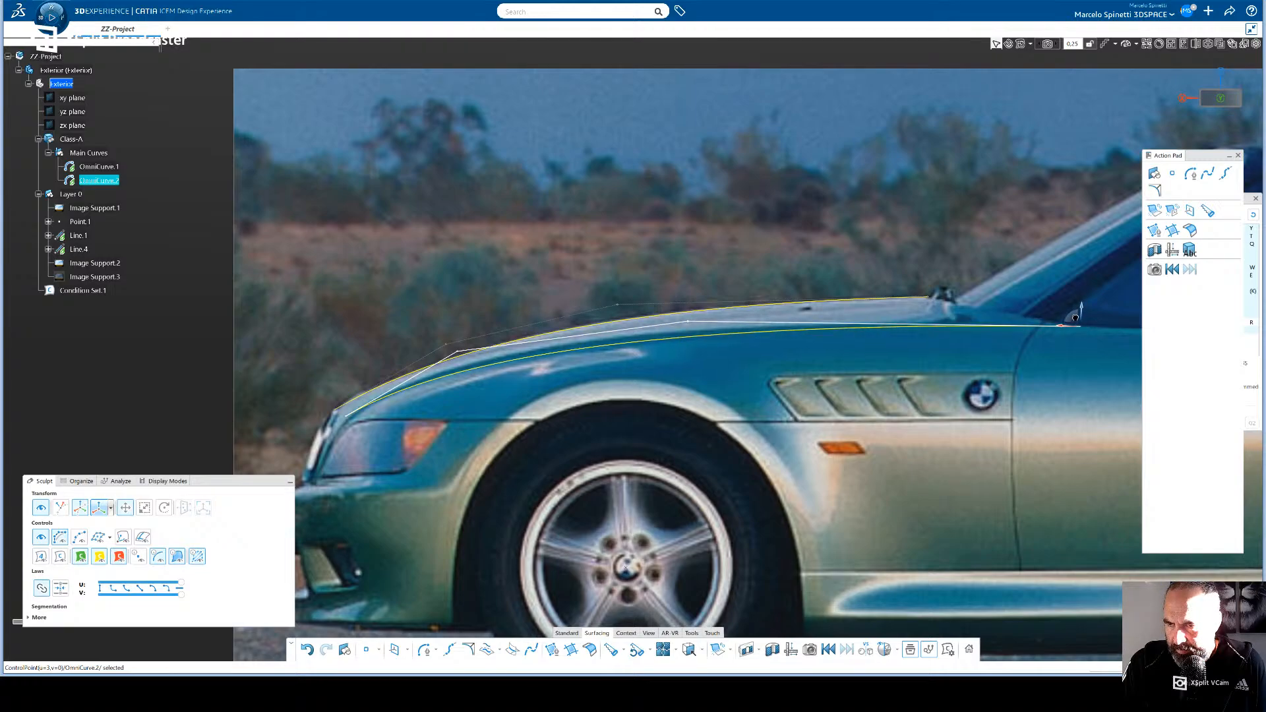
- Raise the copied curve's third control point slightly and move its second control point up and rearward to follow the fender line
{"action": "left_click", "coordinate": [680, 322]}
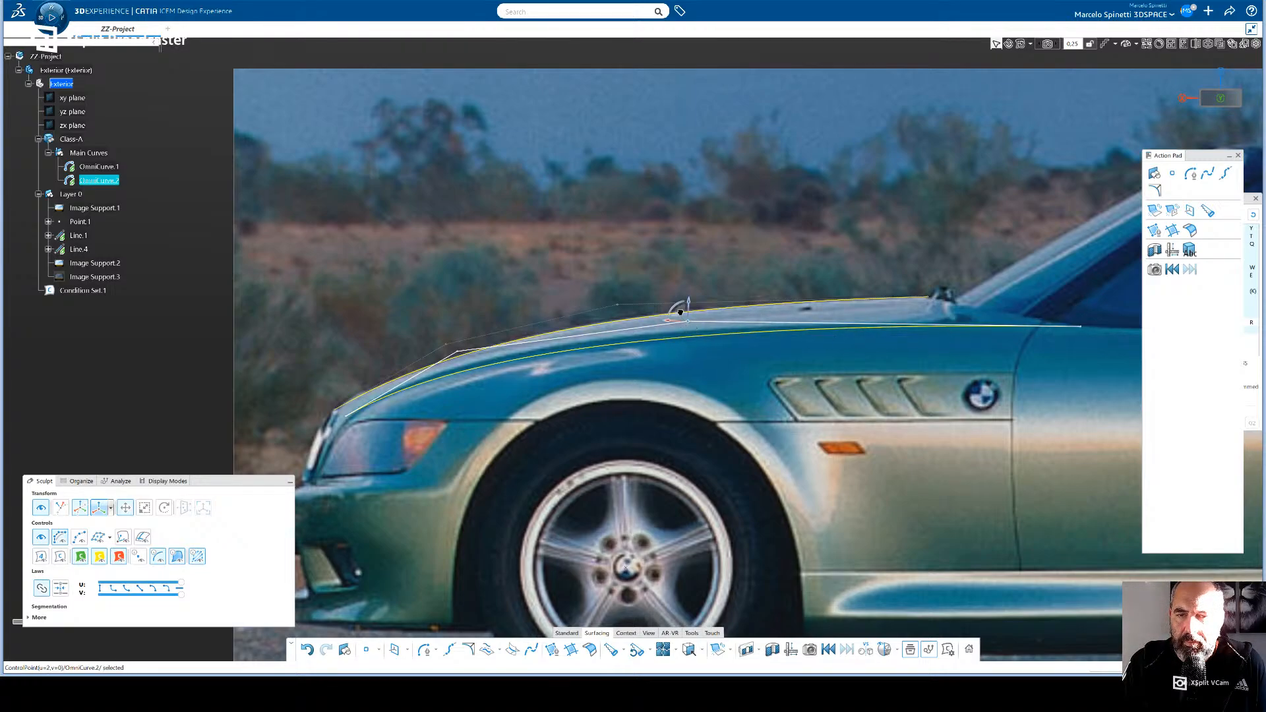
{"action": "left_click_drag", "start_coordinate": [681, 312], "coordinate": [681, 311]}
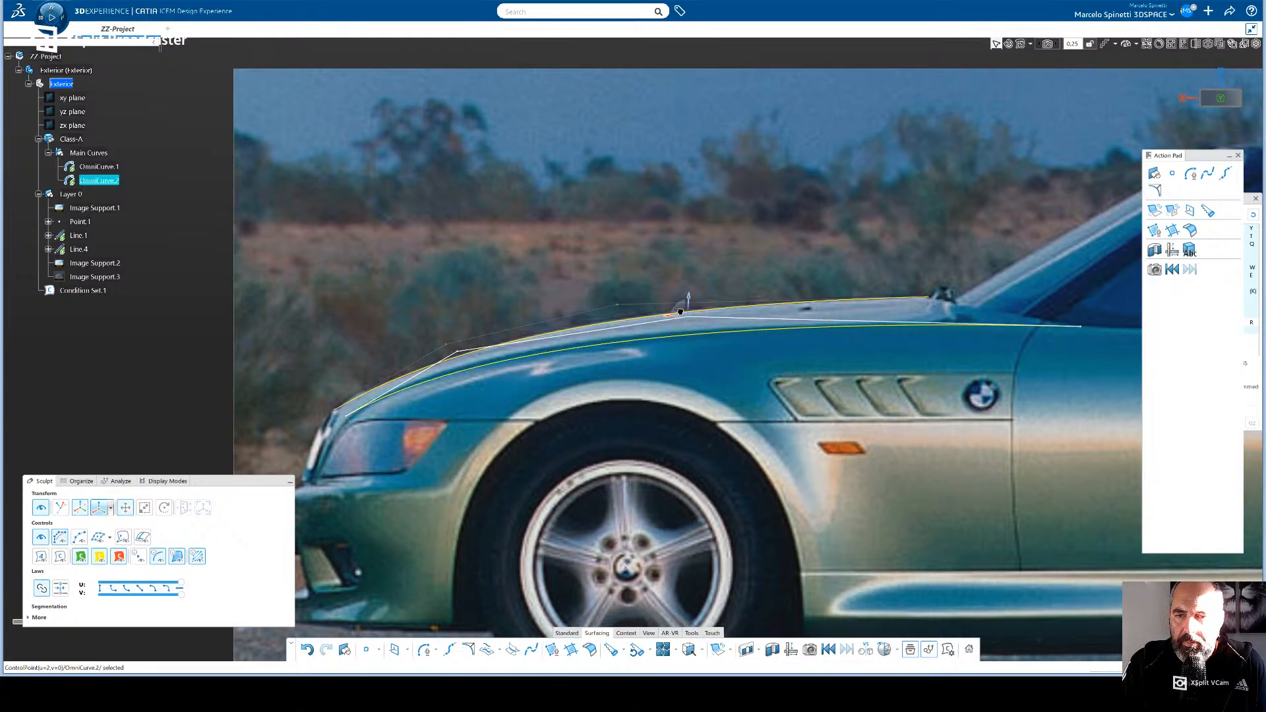
{"action": "left_click", "coordinate": [461, 352]}
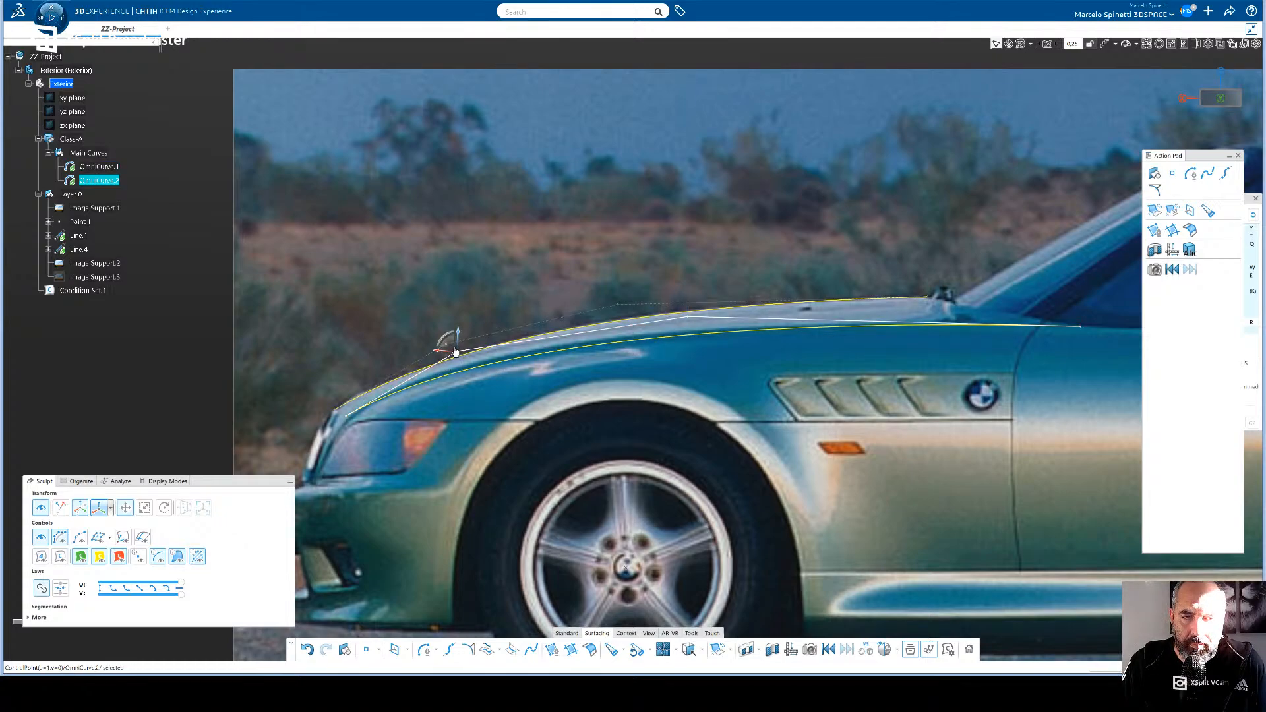
{"action": "left_click_drag", "start_coordinate": [455, 351], "coordinate": [476, 337]}
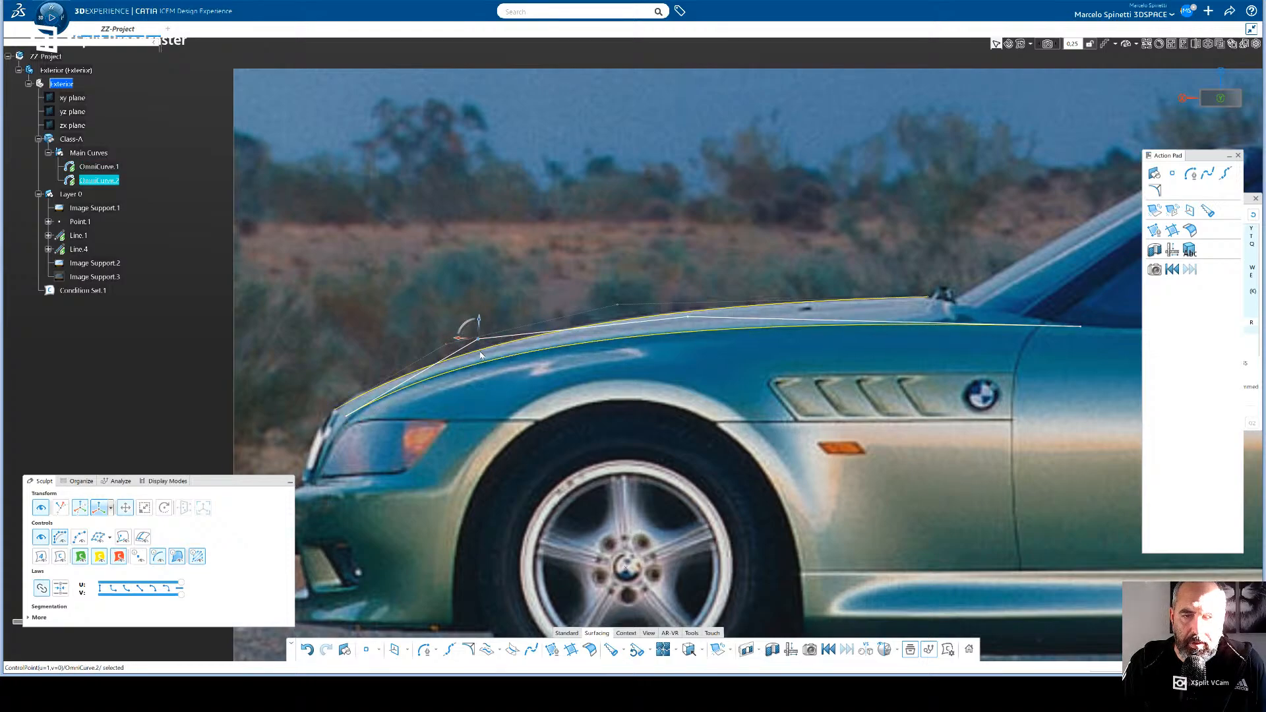
{"action": "left_click", "coordinate": [344, 414]}
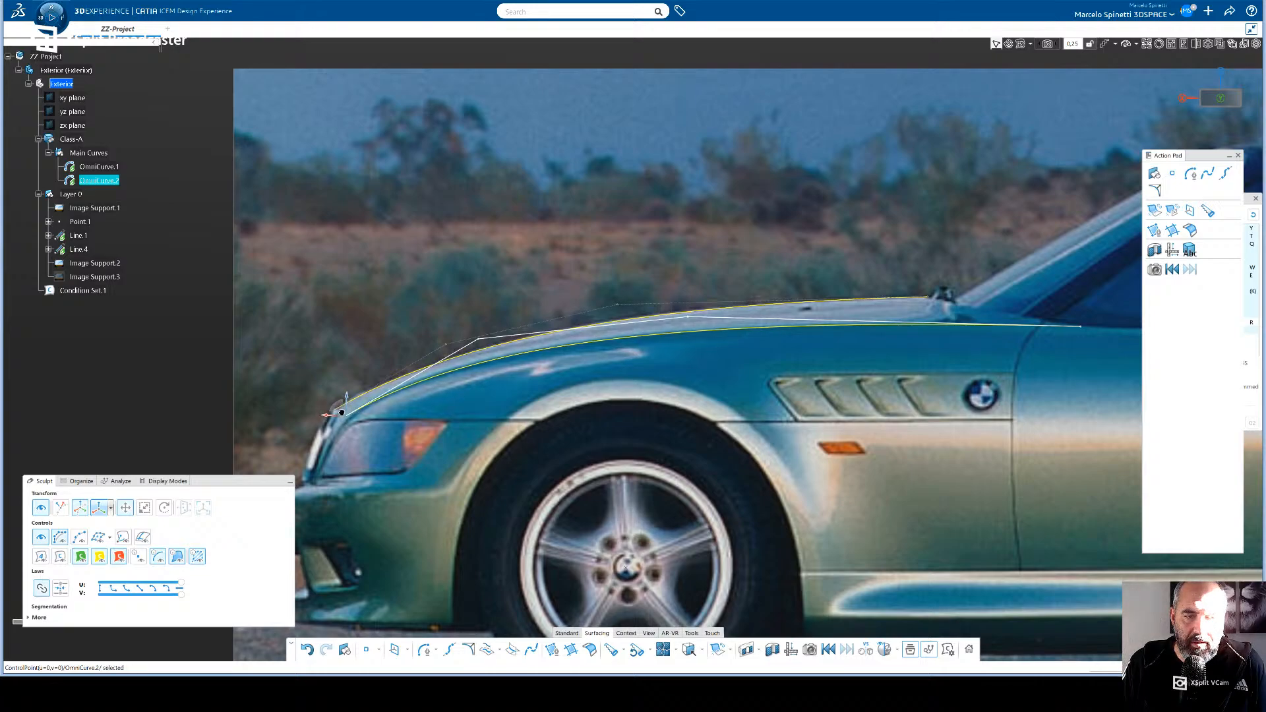
- Raise the copied curve's order to 5, adjust its second and third control points to the photographed edge, and clear the selection
{"action": "left_click", "coordinate": [42, 562]}
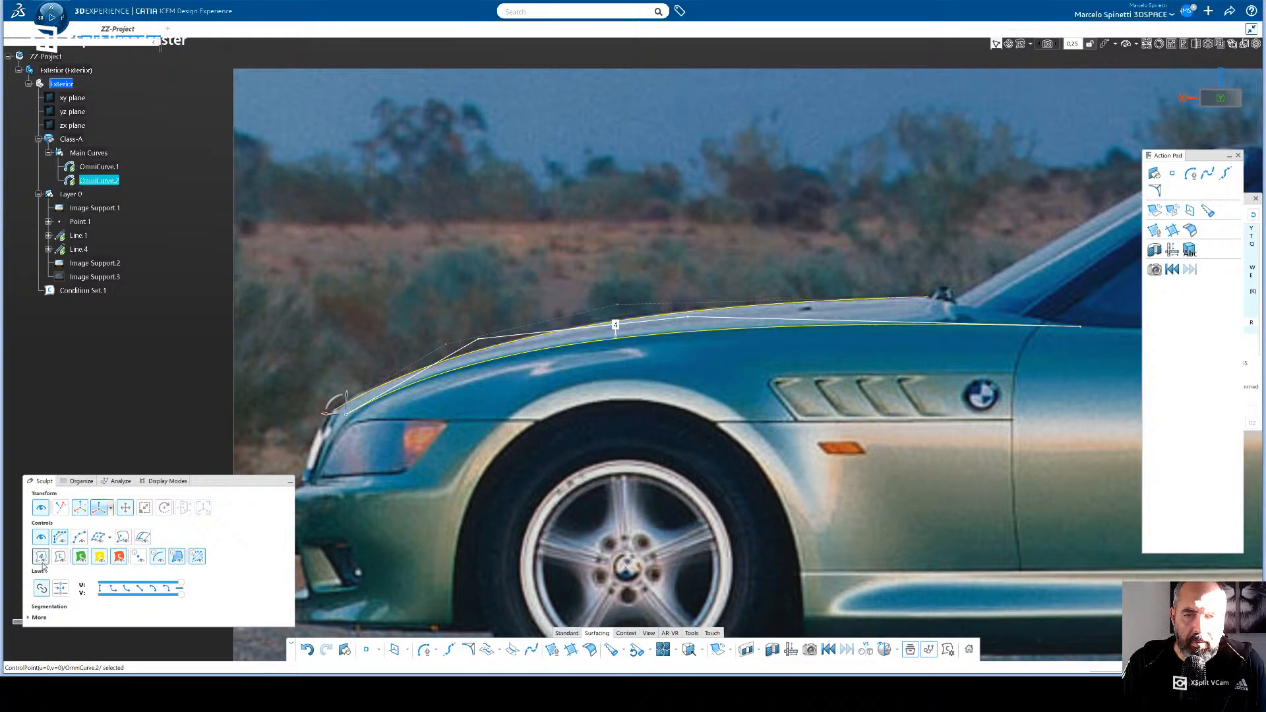
{"action": "left_click", "coordinate": [616, 326]}
{"action": "left_click_drag", "start_coordinate": [584, 329], "coordinate": [585, 323]}
{"action": "left_click", "coordinate": [580, 323]}
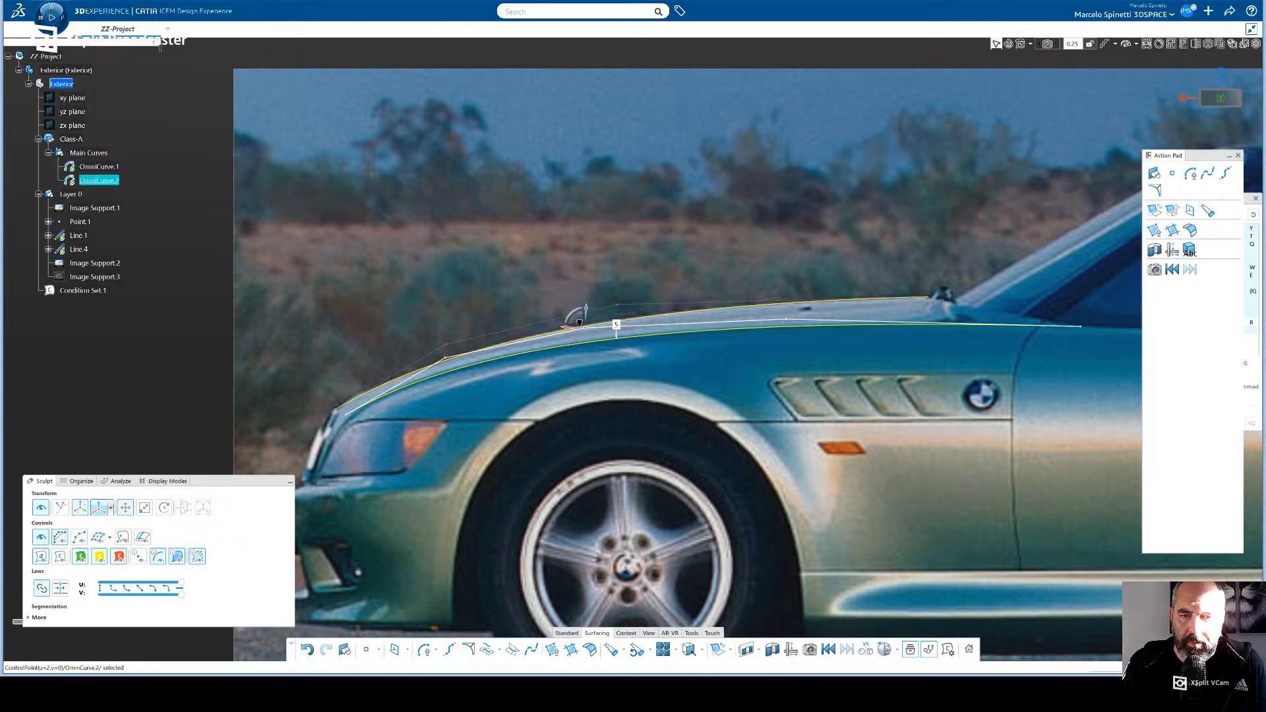
{"action": "left_click", "coordinate": [442, 357]}
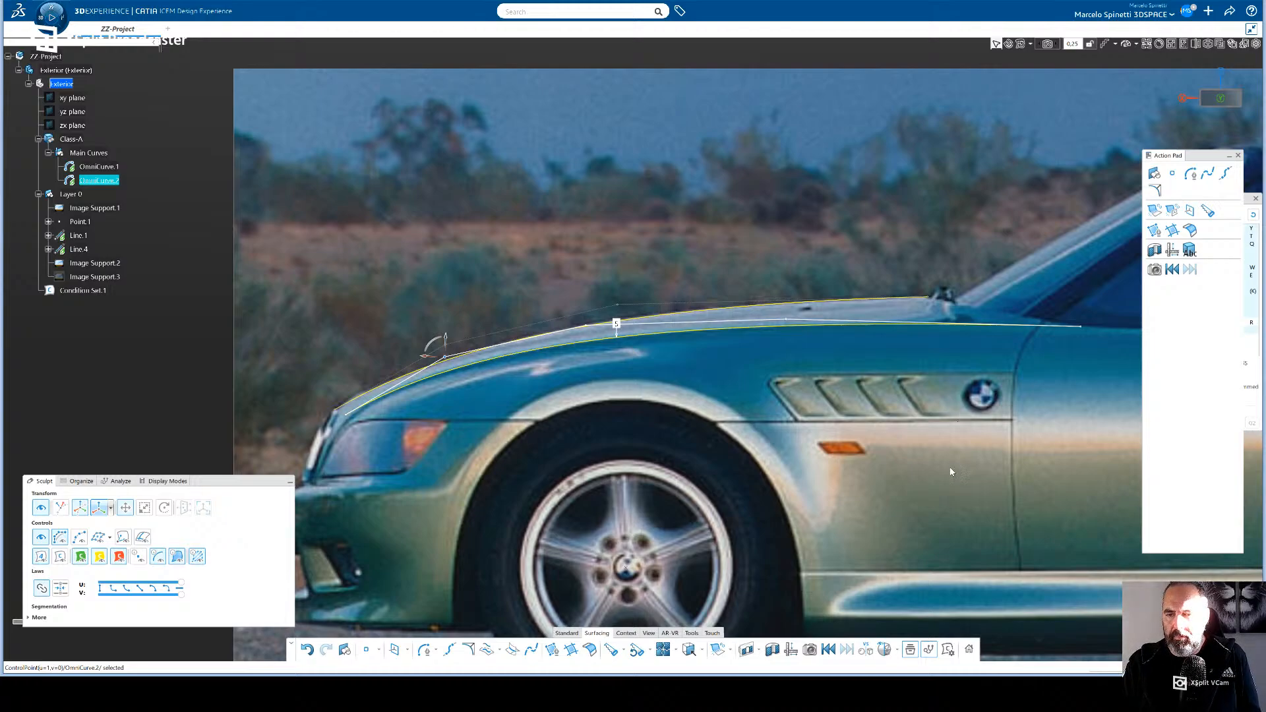
{"action": "left_click", "coordinate": [692, 416]}
{"action": "middle_click_drag", "start_coordinate": [998, 449], "coordinate": [621, 426]}
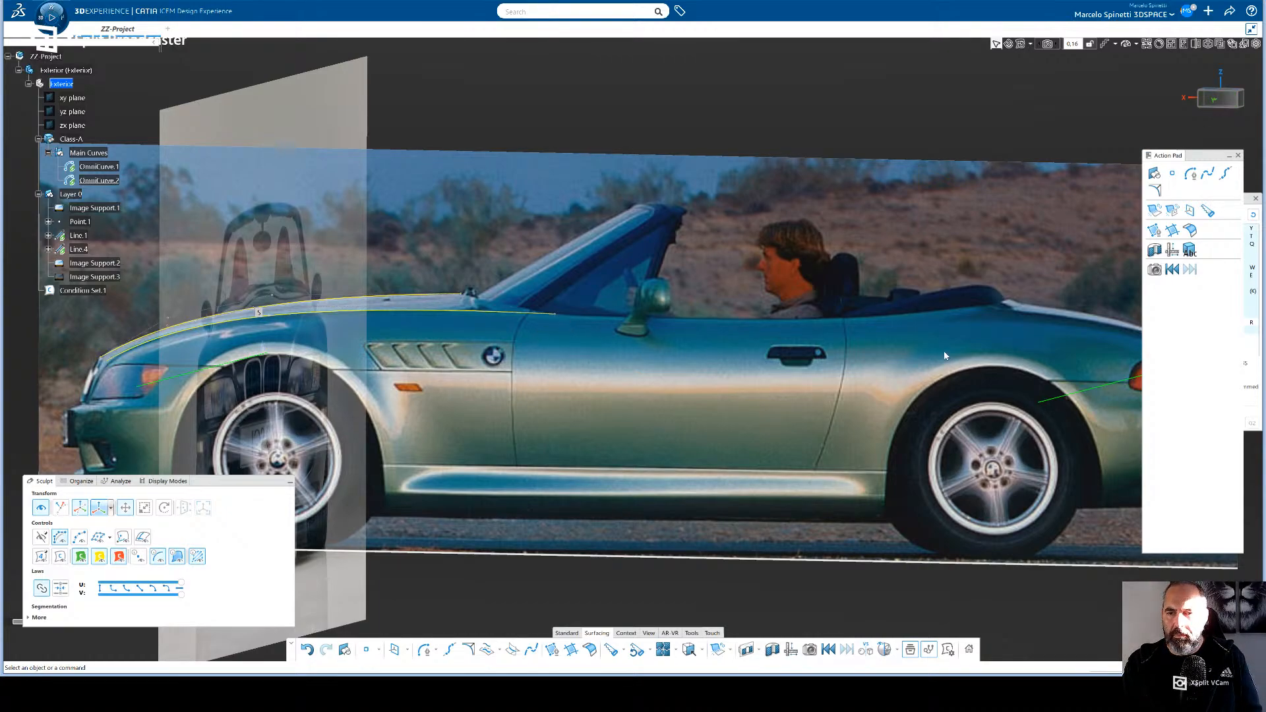
{"action": "left_click", "coordinate": [1221, 98]}
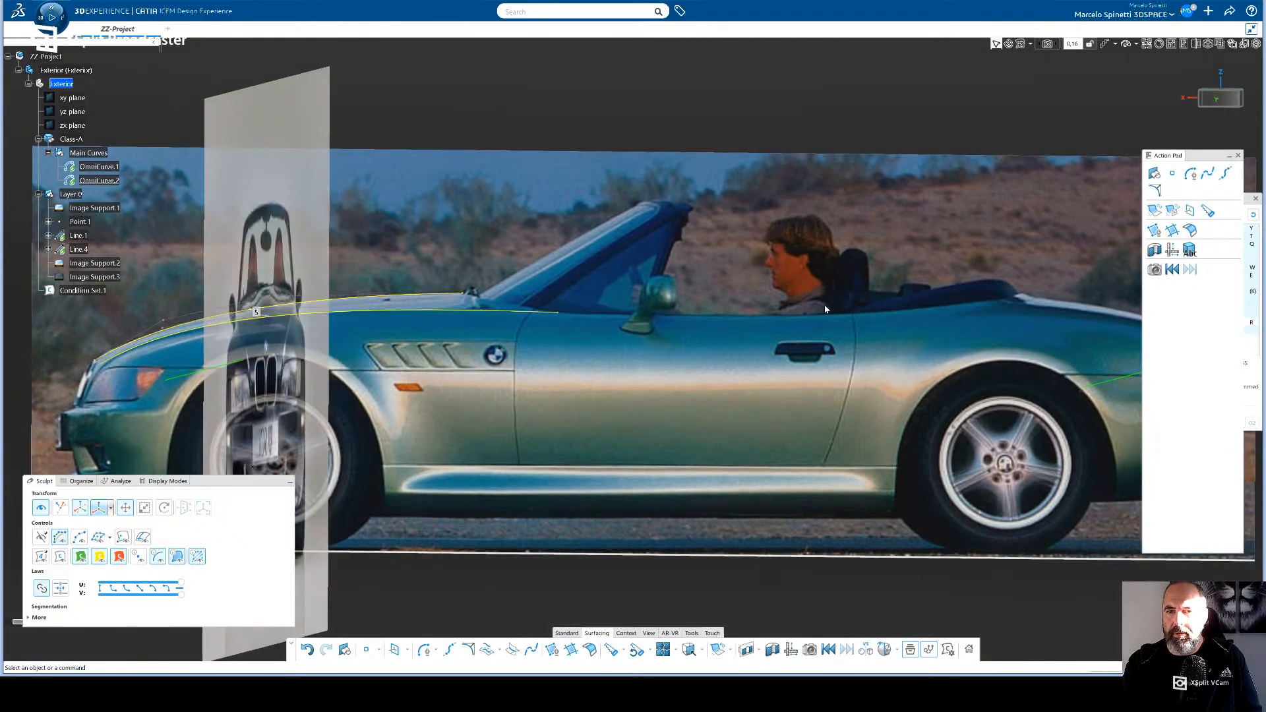
{"action": "left_click", "coordinate": [426, 652]}
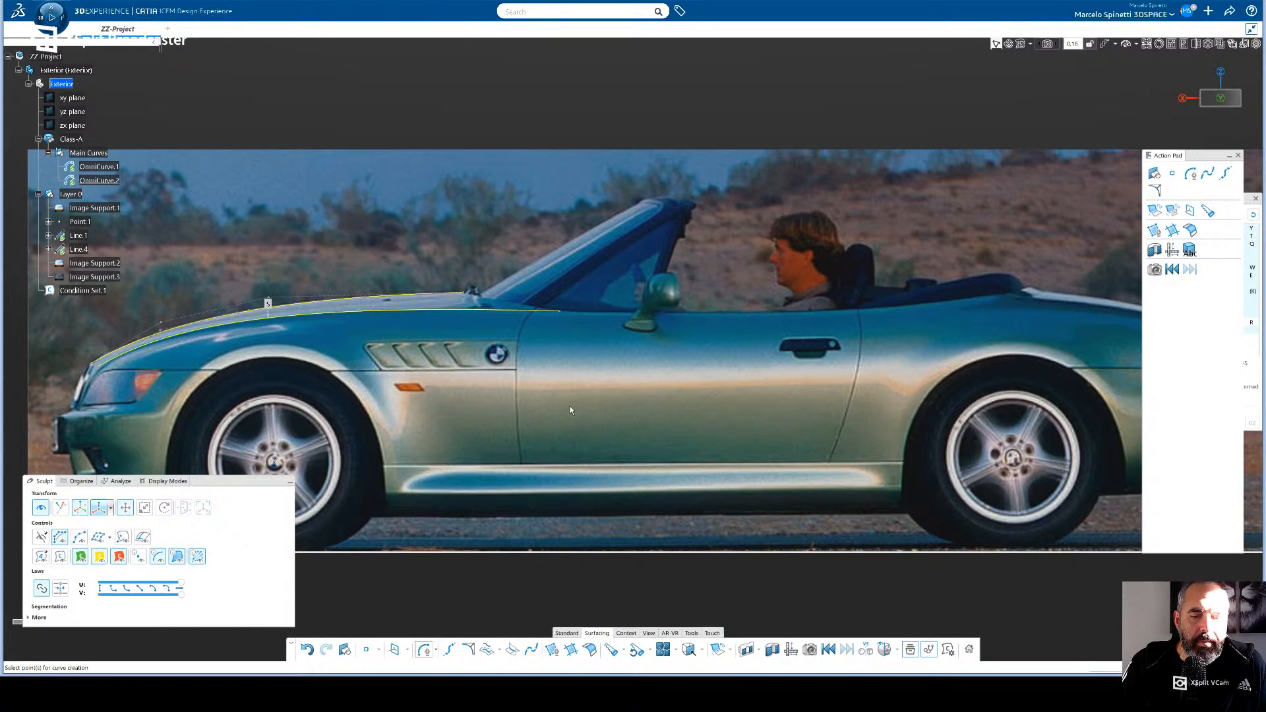
{"action": "left_click", "coordinate": [564, 315]}
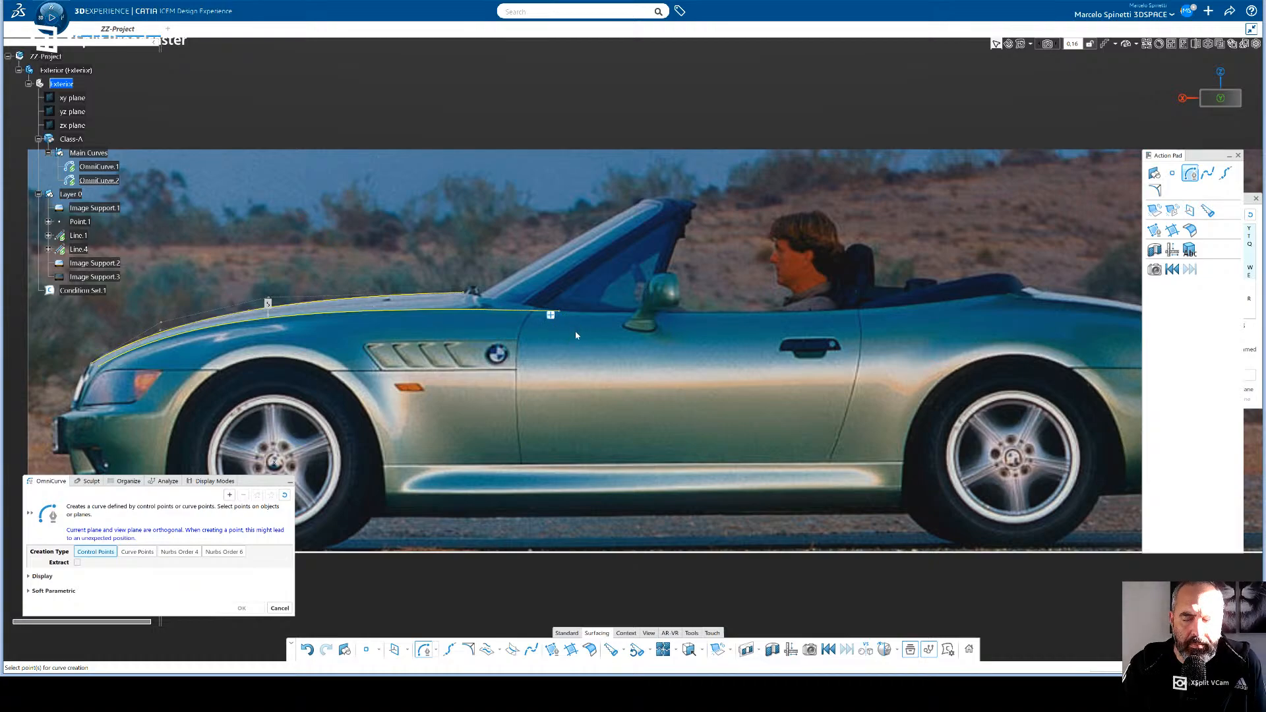
{"action": "key", "text": "ctrl+z"}
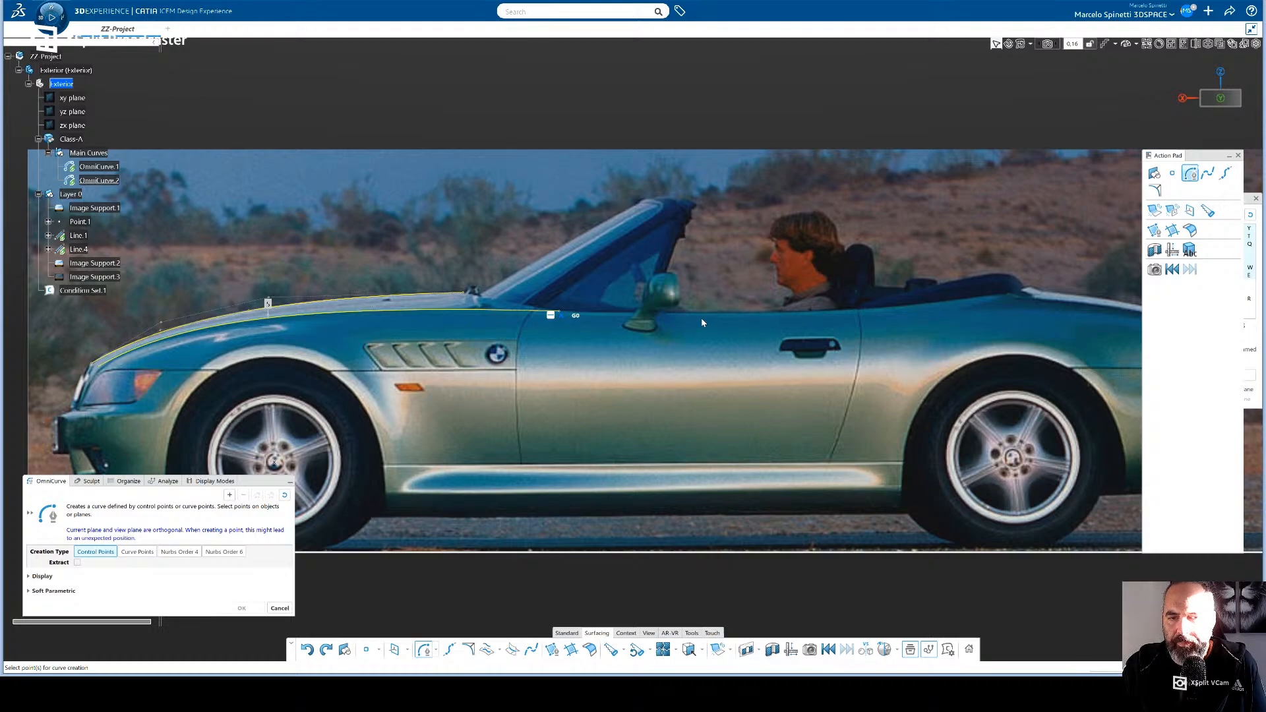
{"action": "key", "text": "Escape"}
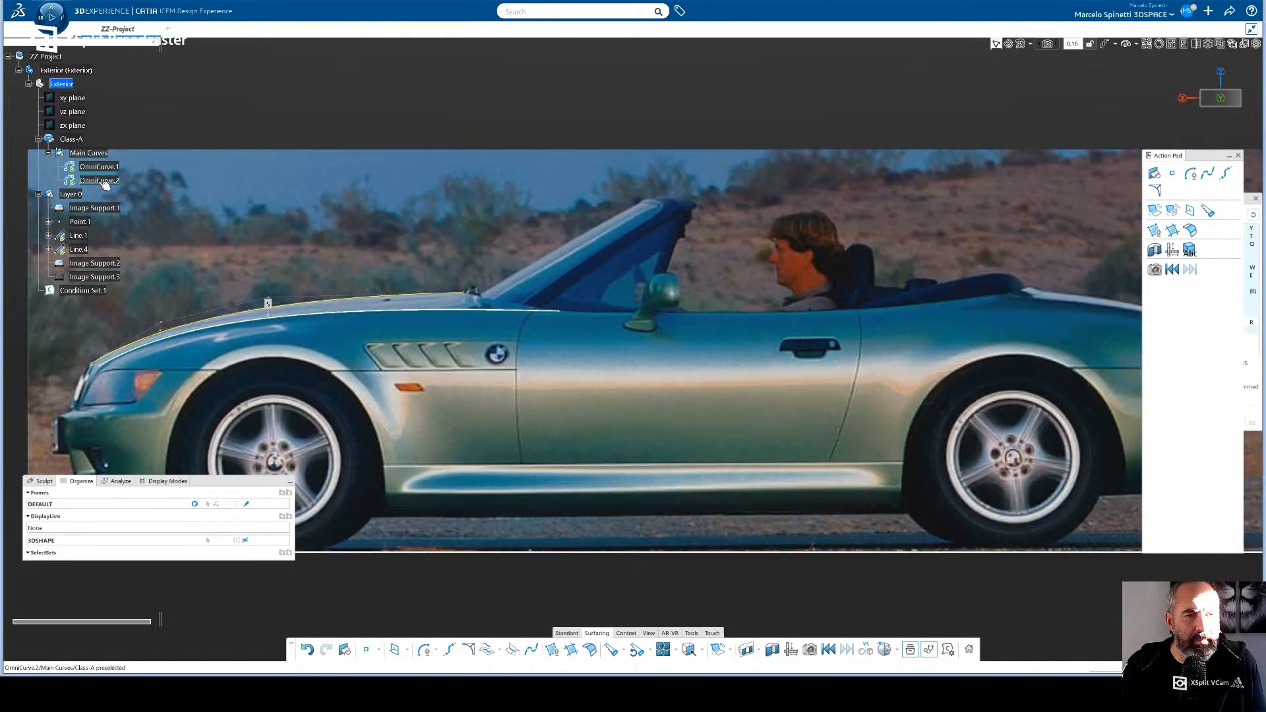
{"action": "left_click", "coordinate": [105, 181]}
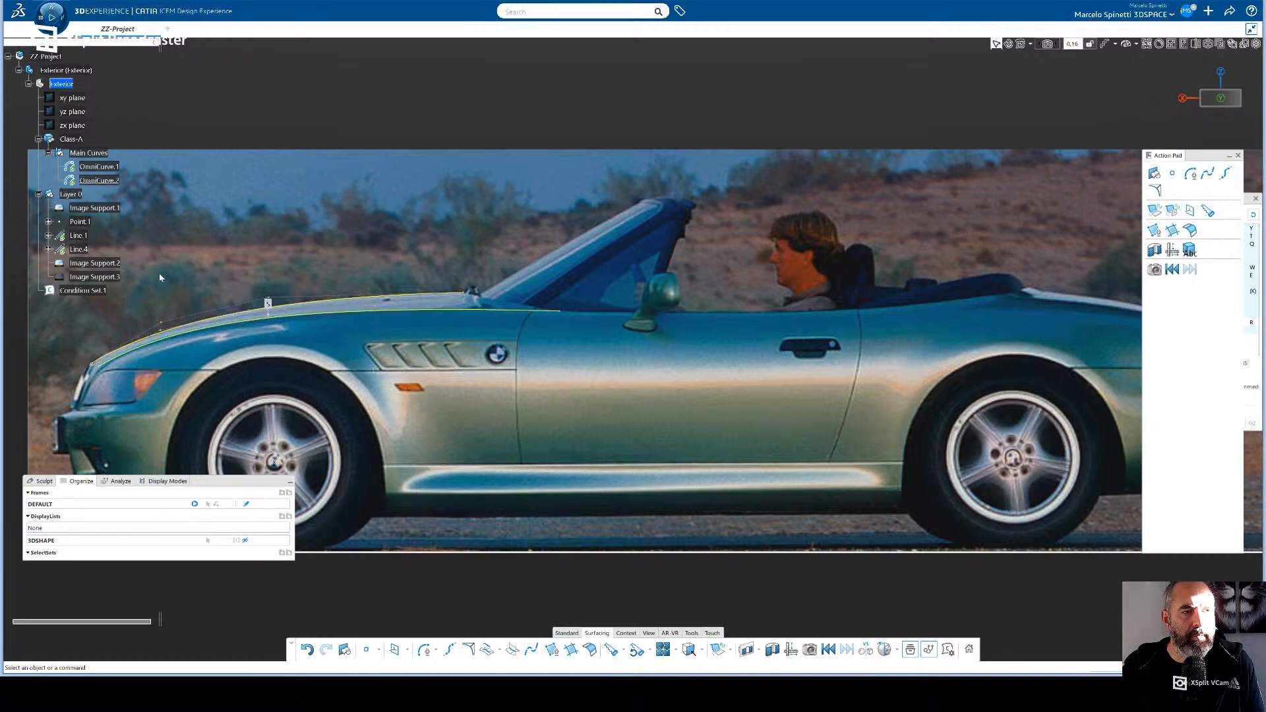
{"action": "left_click", "coordinate": [89, 155]}
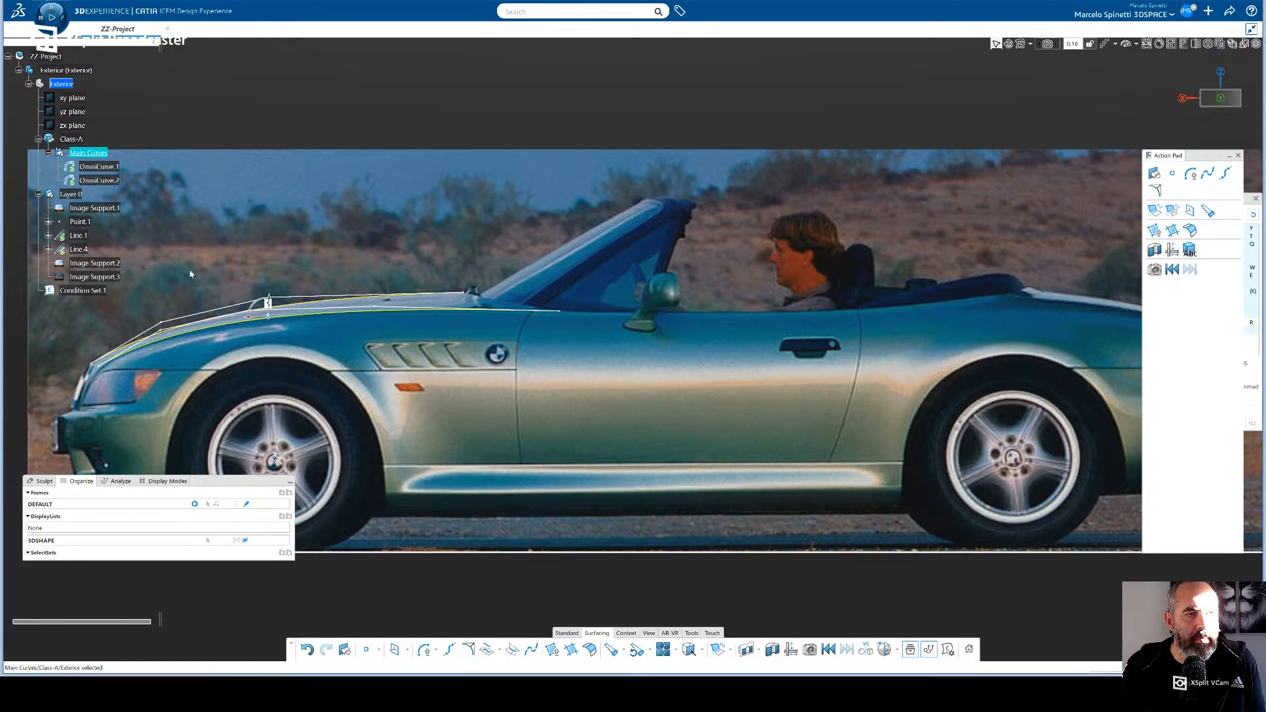
{"action": "left_click", "coordinate": [424, 651]}
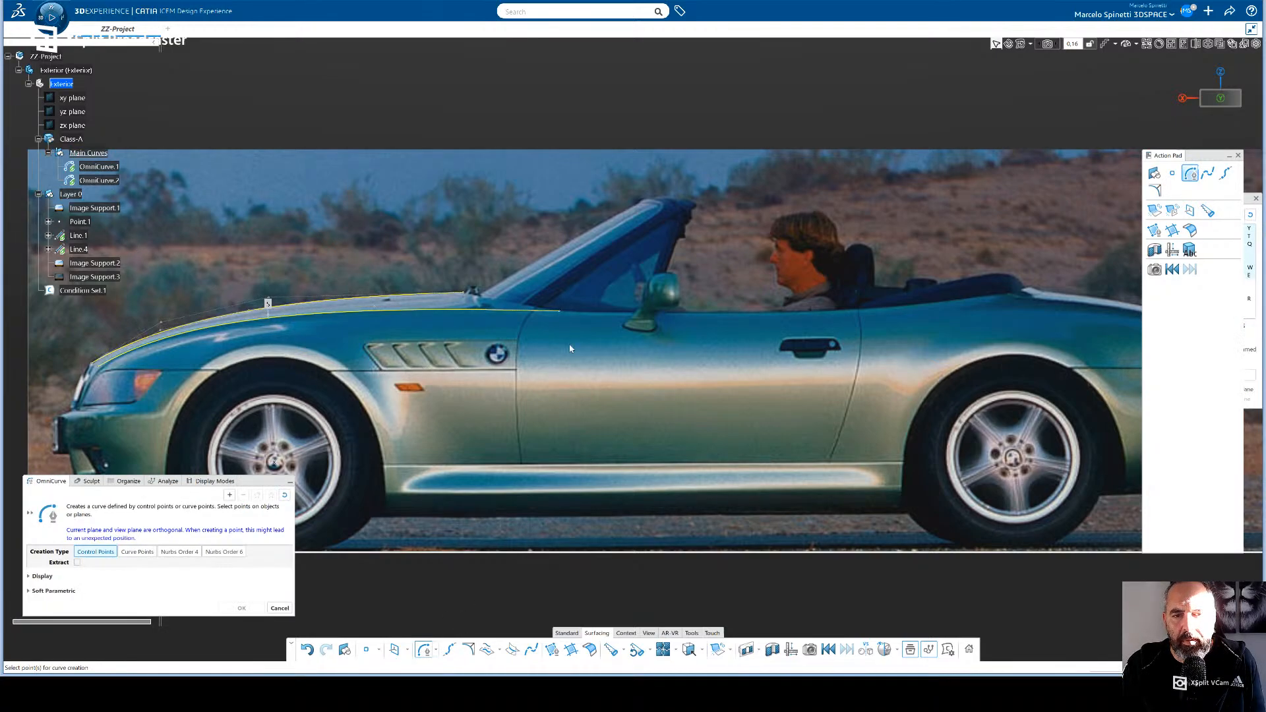
{"action": "left_click", "coordinate": [561, 312]}
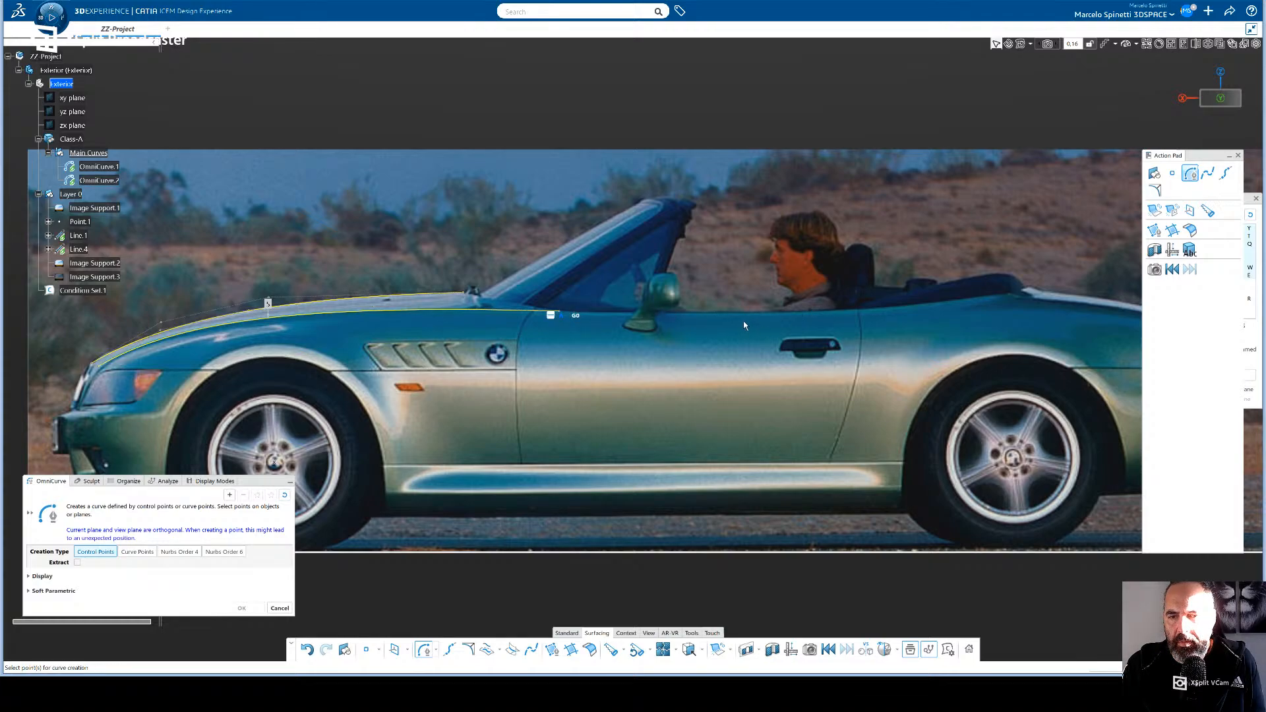
{"action": "key", "text": "Escape"}
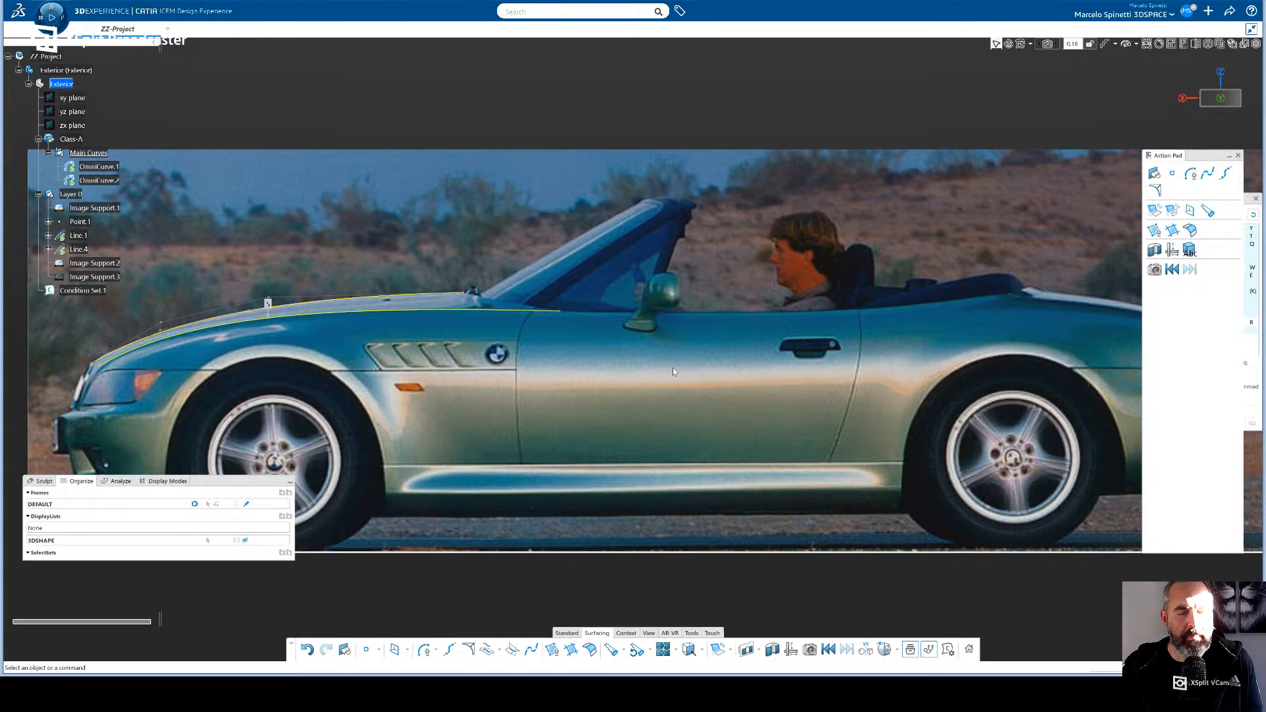
{"action": "left_click", "coordinate": [561, 312]}
{"action": "left_click", "coordinate": [532, 492]}
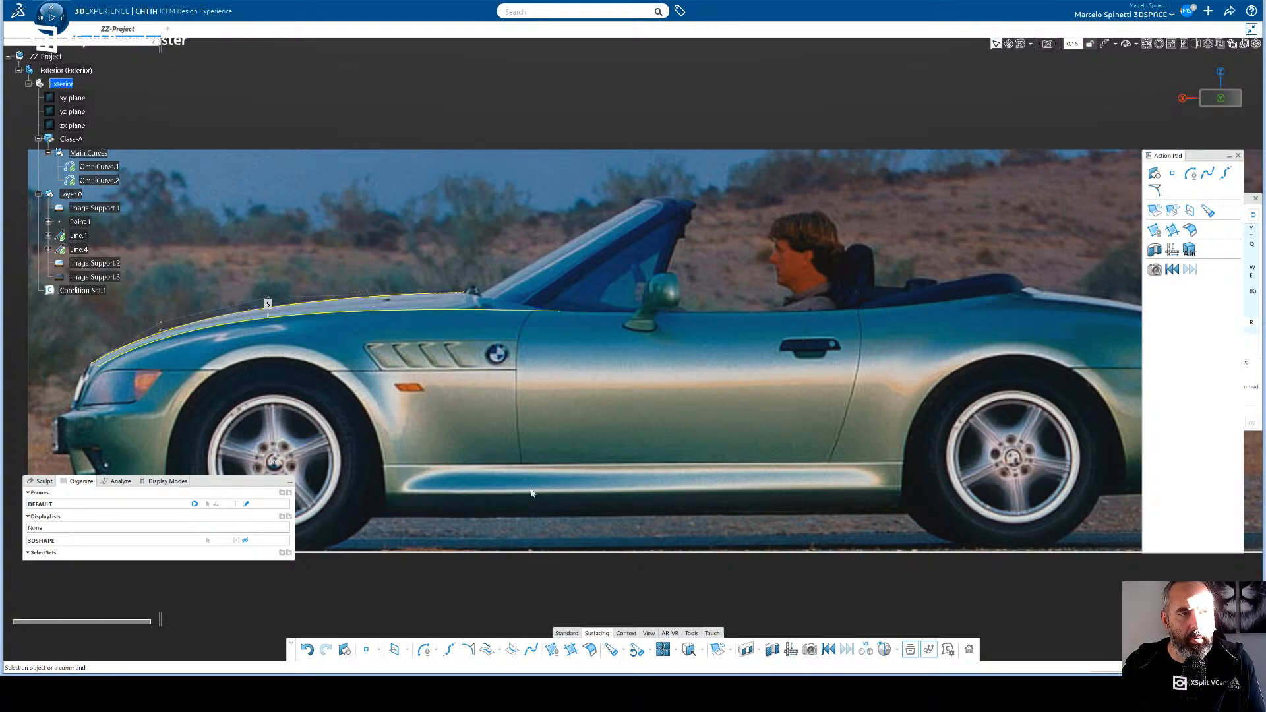
- Start an OmniCurve by control points at the rear end of the copied curve, moving the OmniCurve dialog higher
{"action": "left_click", "coordinate": [424, 649]}
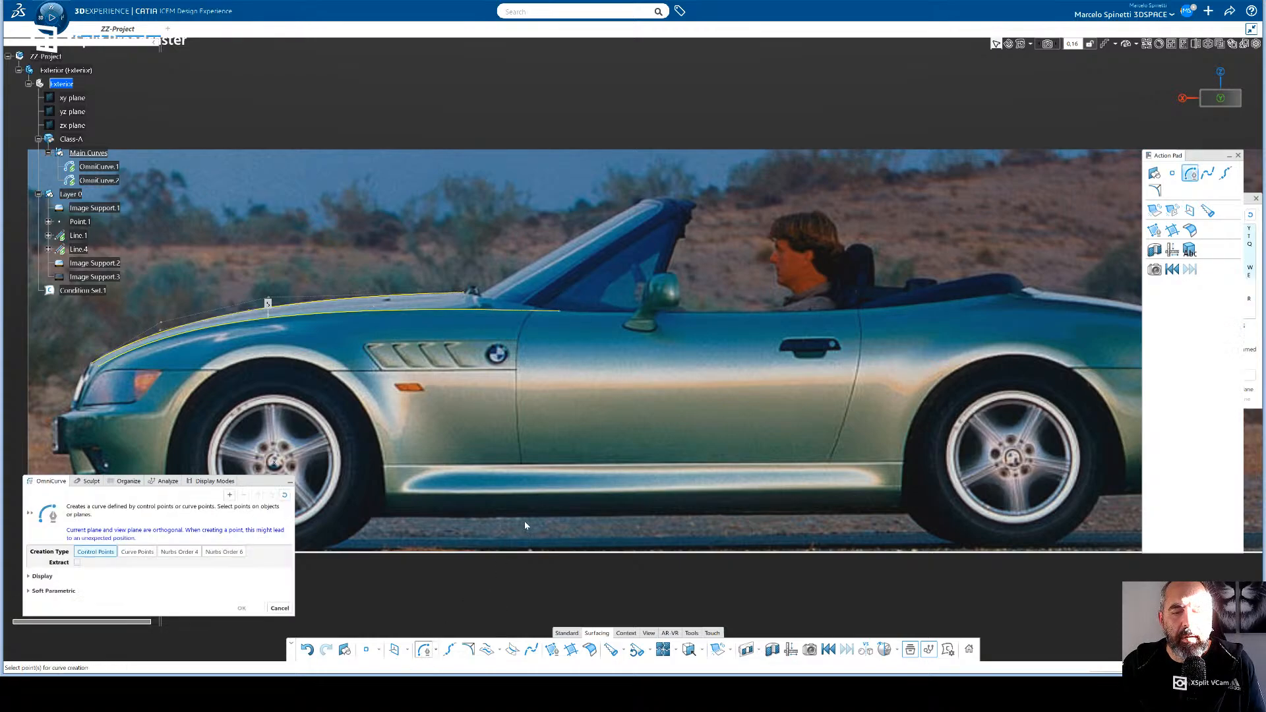
{"action": "left_click", "coordinate": [565, 315]}
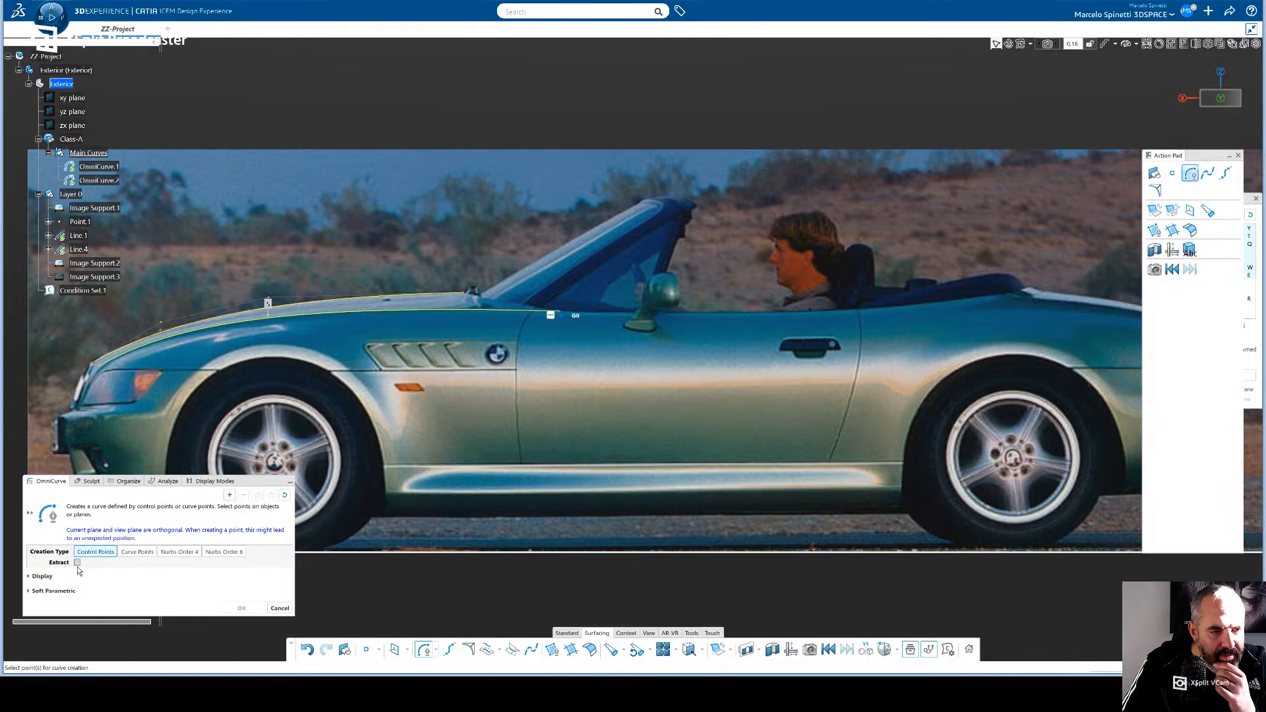
{"action": "left_click_drag", "start_coordinate": [263, 480], "coordinate": [249, 331]}
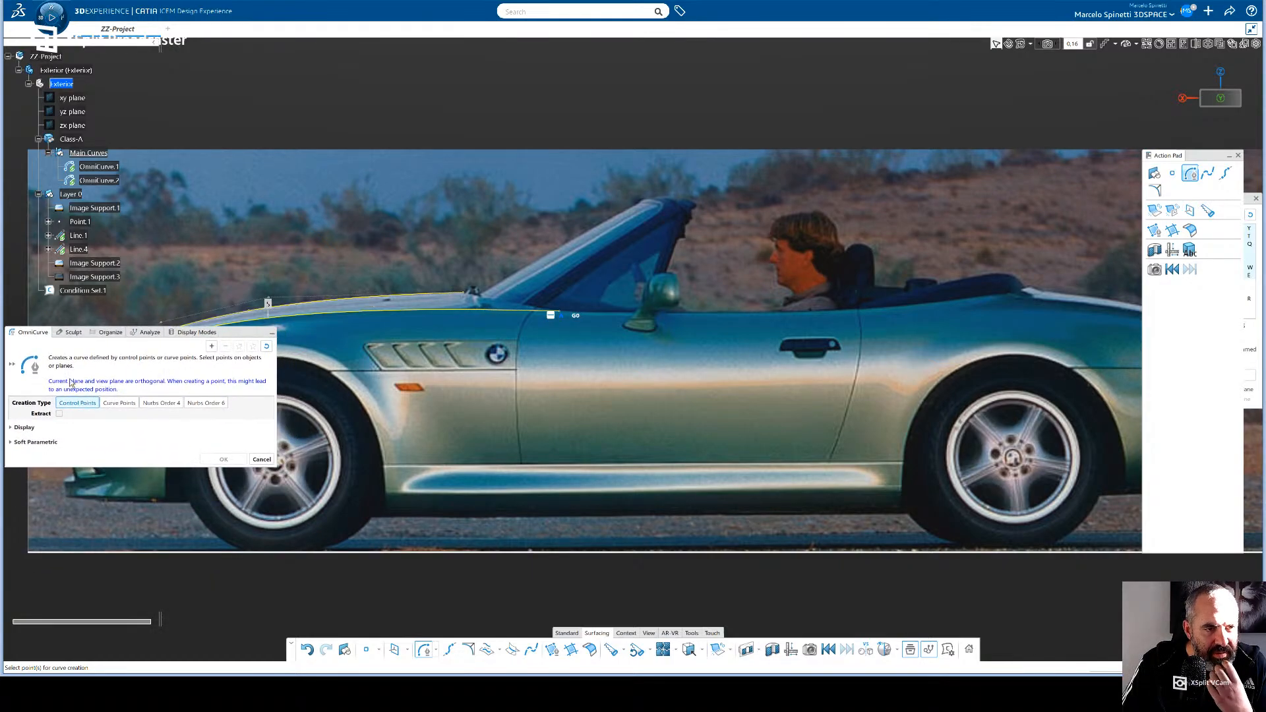
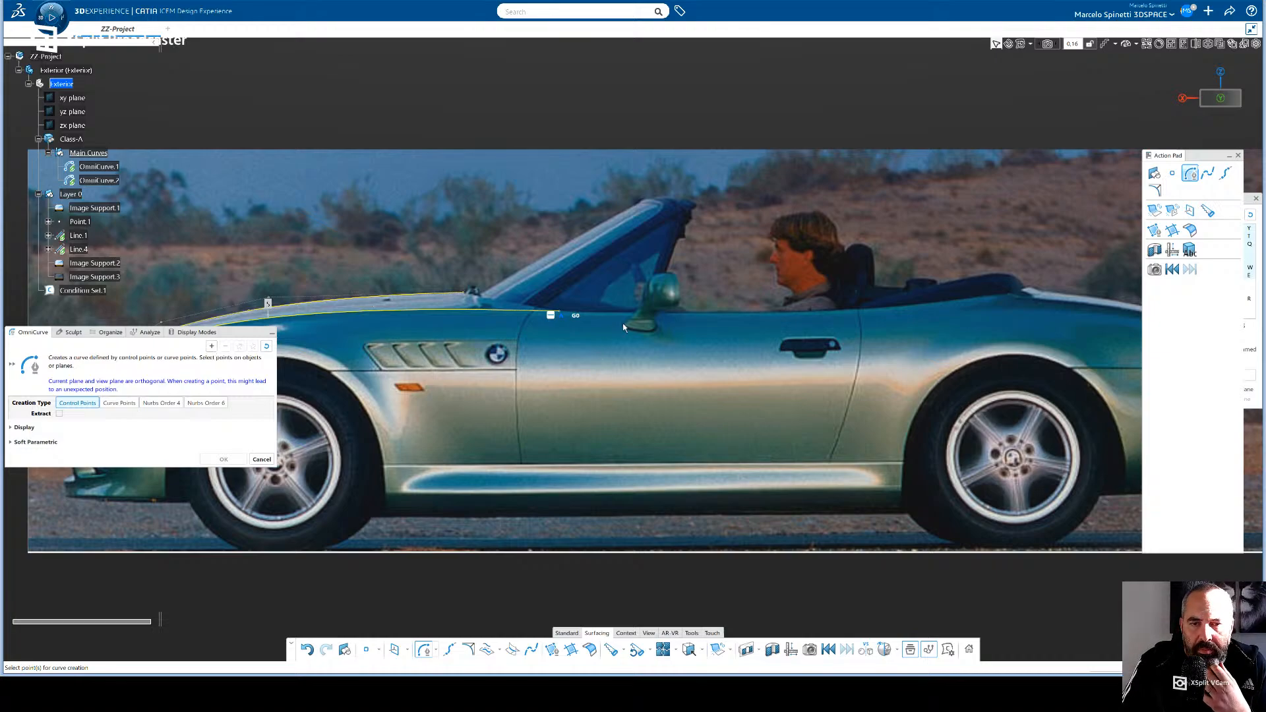
{"action": "left_click", "coordinate": [267, 458]}
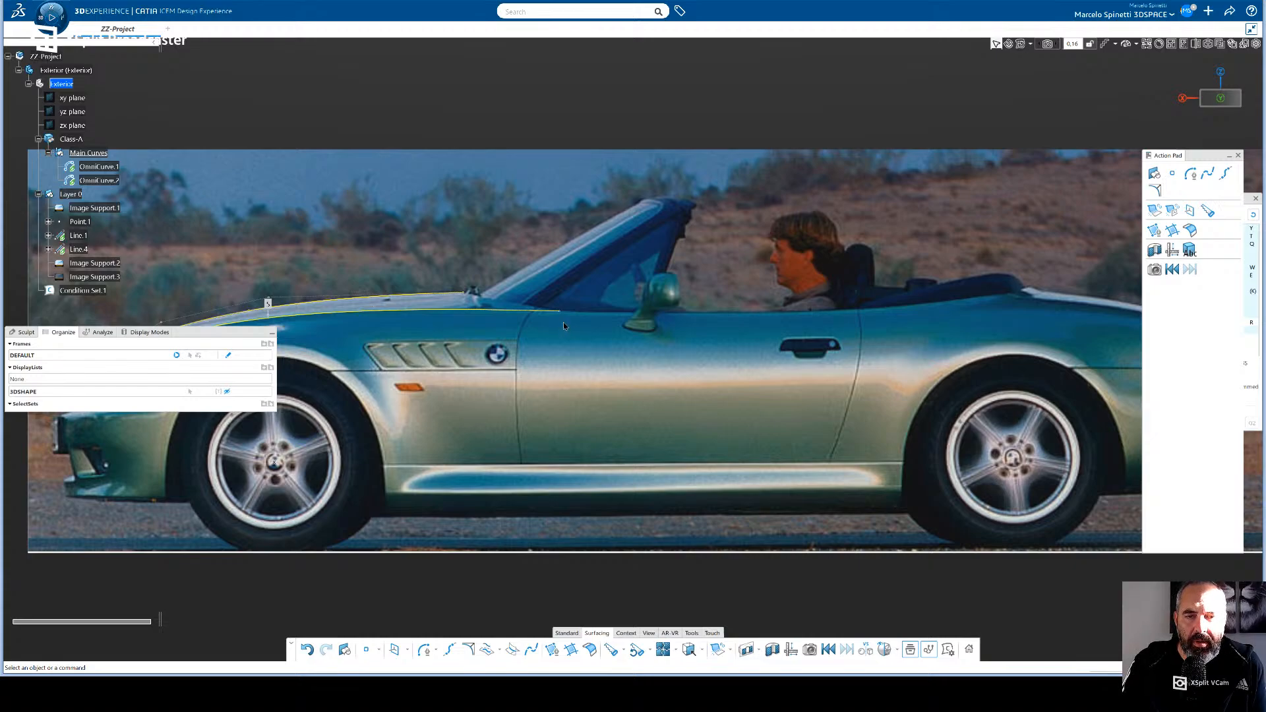
{"action": "left_click", "coordinate": [425, 650]}
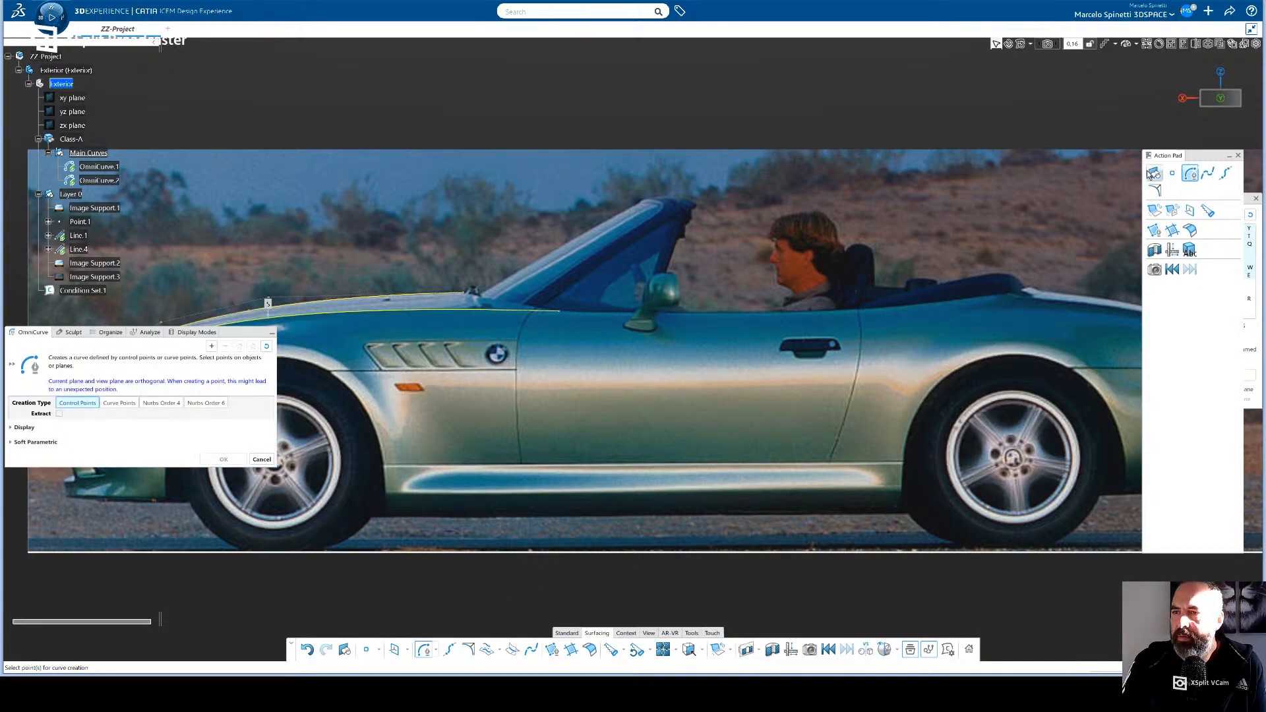
{"action": "left_click", "coordinate": [1207, 100]}
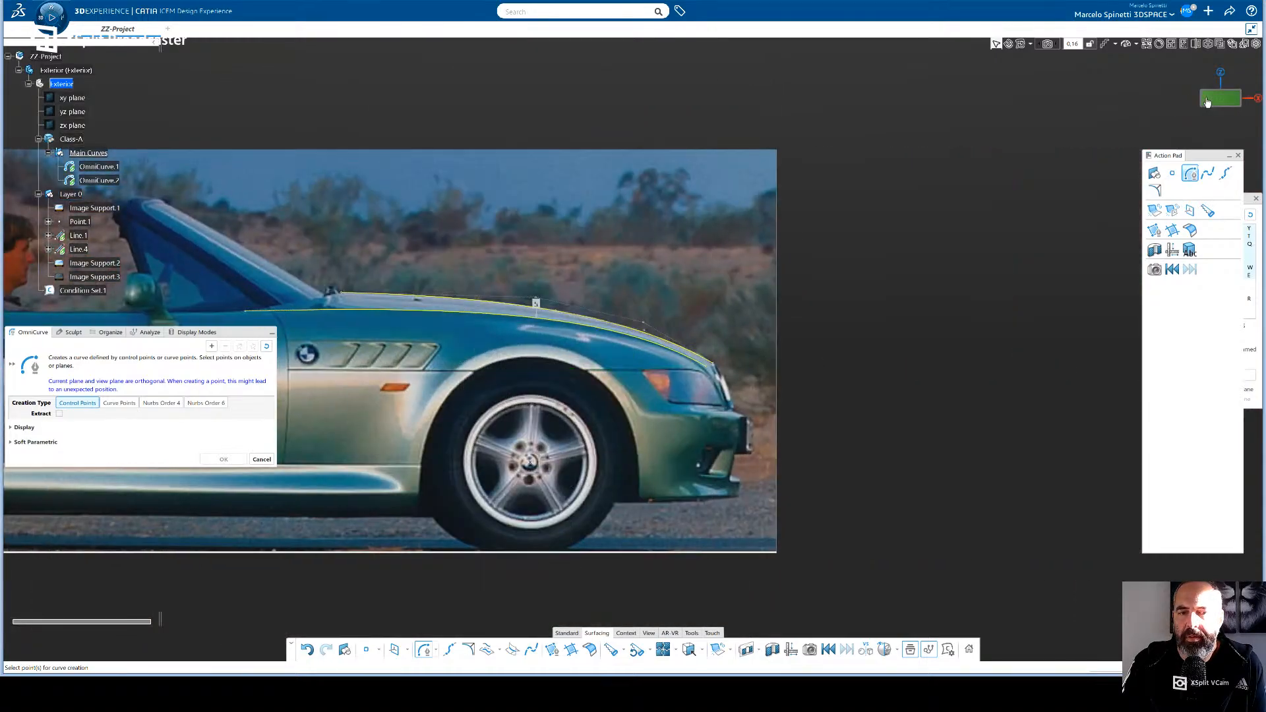
{"action": "left_click", "coordinate": [1206, 100]}
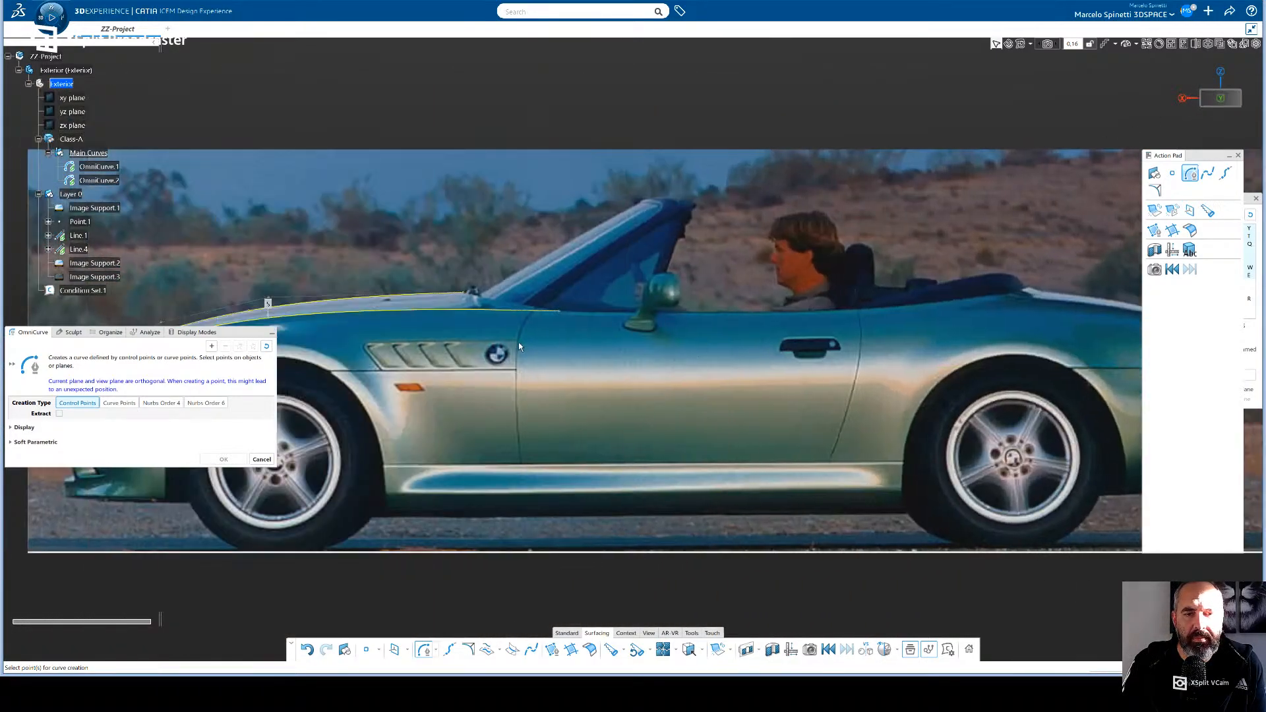
{"action": "key", "text": "Escape"}
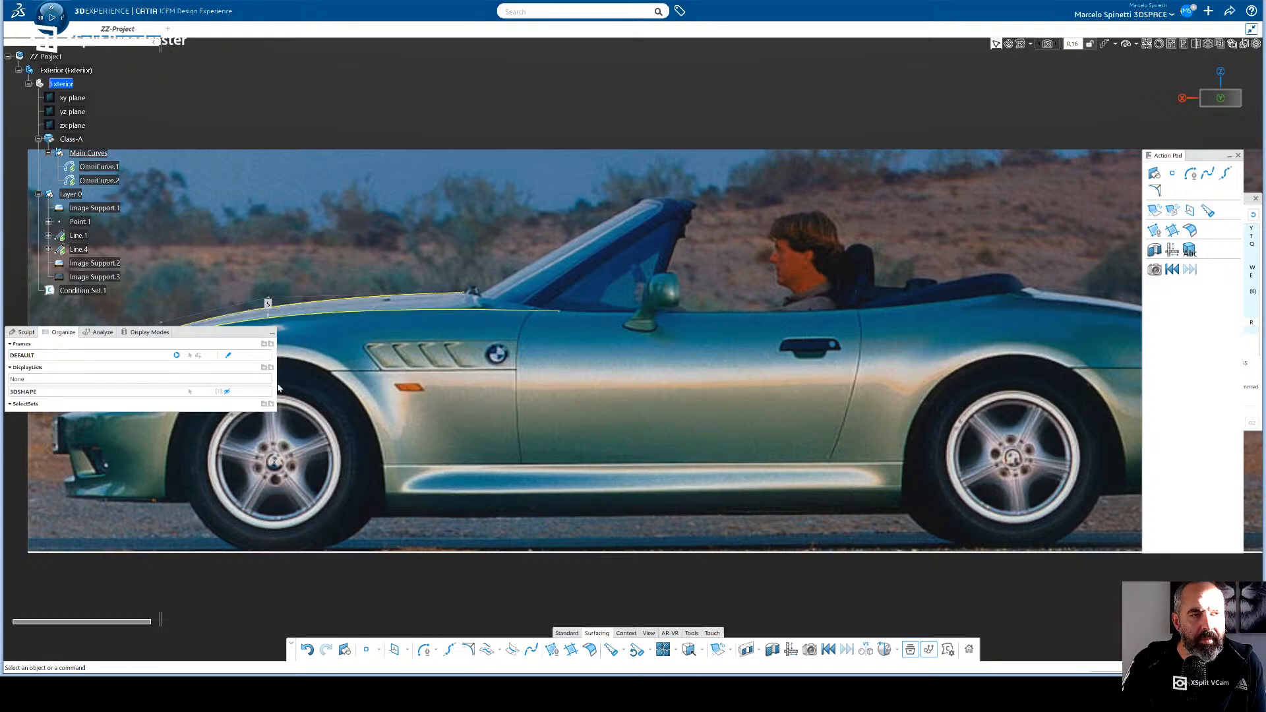
- Try to start an OmniCurve at the rear end of the copied fender curve with that curve preselected
{"action": "left_click", "coordinate": [109, 181]}
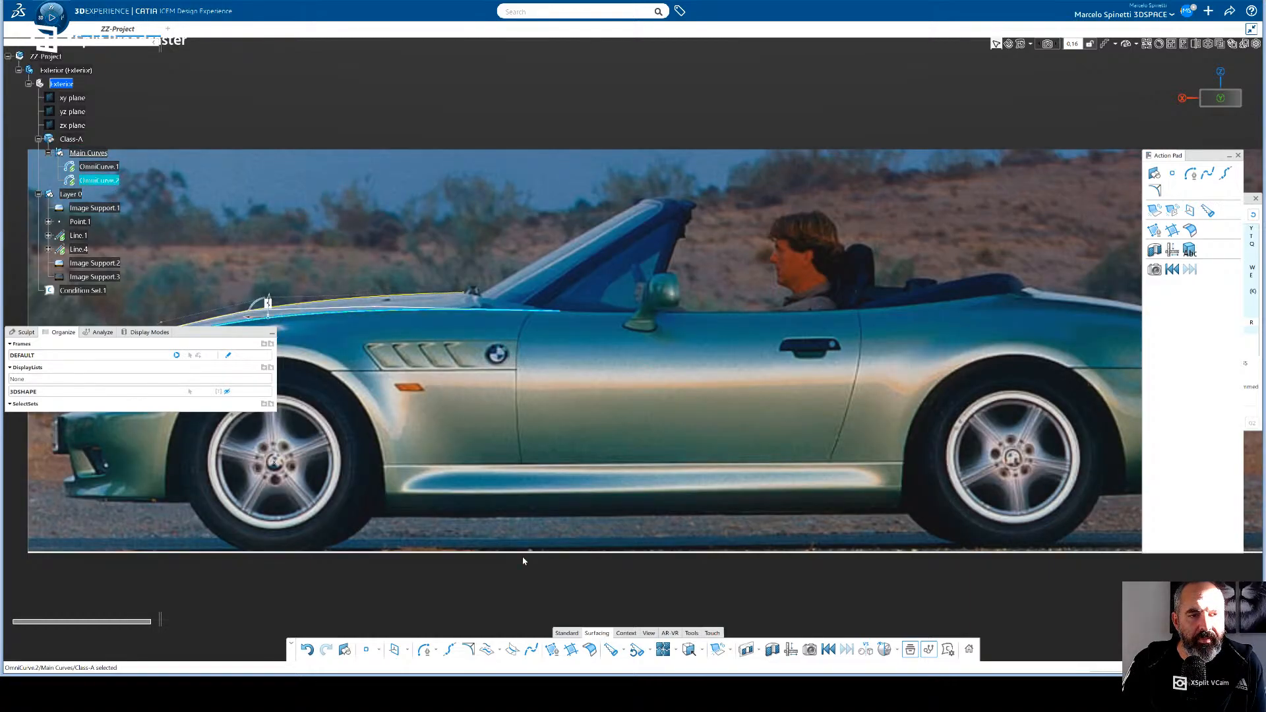
{"action": "left_click", "coordinate": [426, 651]}
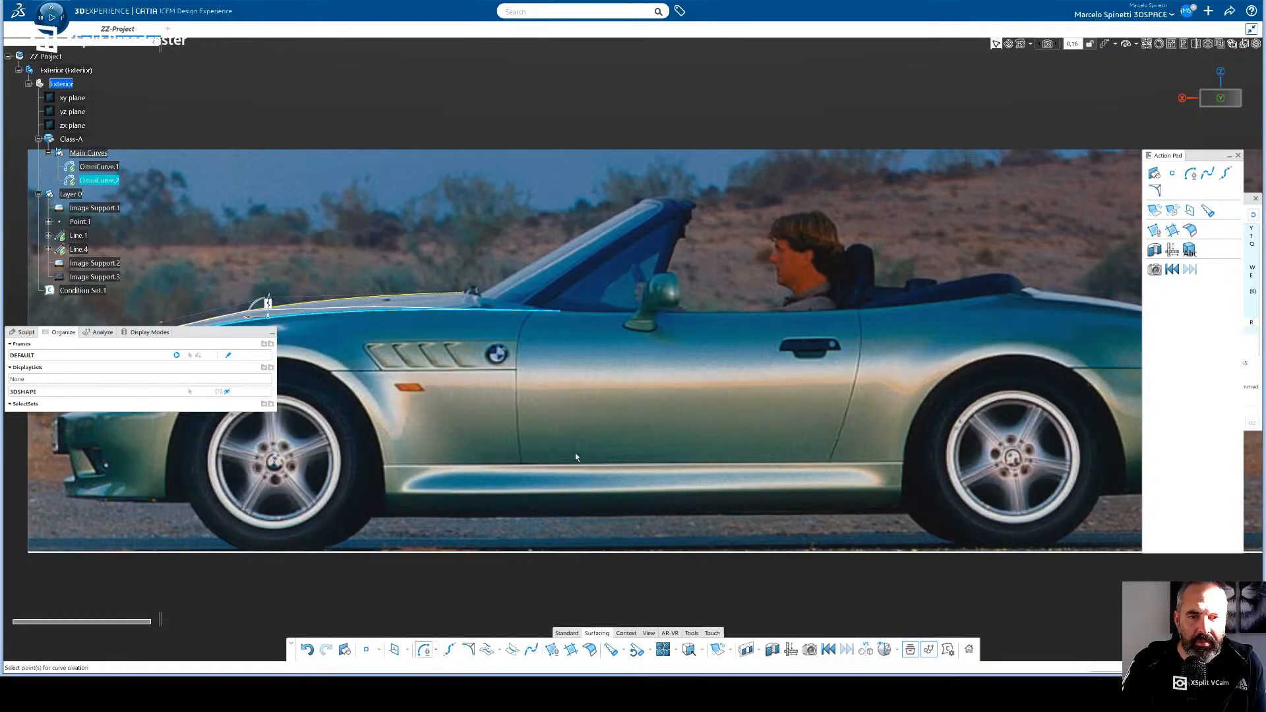
{"action": "left_click", "coordinate": [566, 314]}
{"action": "key", "text": "Escape"}
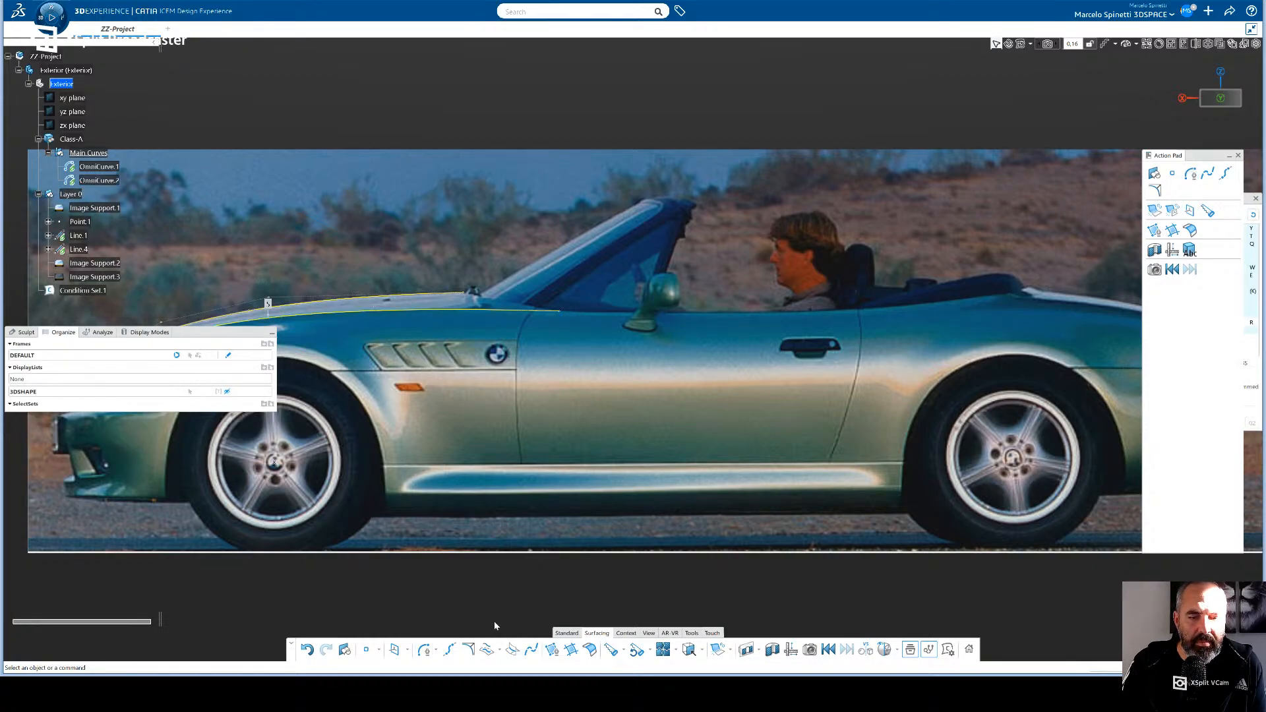
{"action": "left_click", "coordinate": [424, 650]}
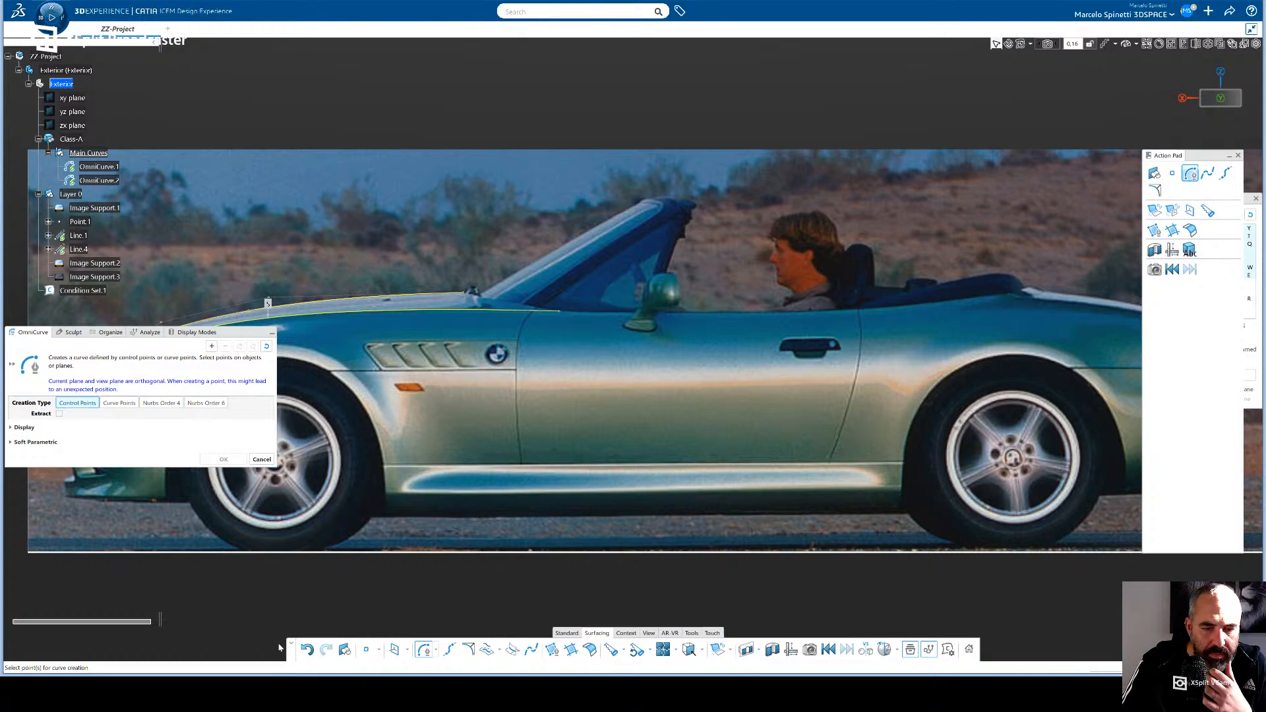
{"action": "left_click", "coordinate": [408, 650]}
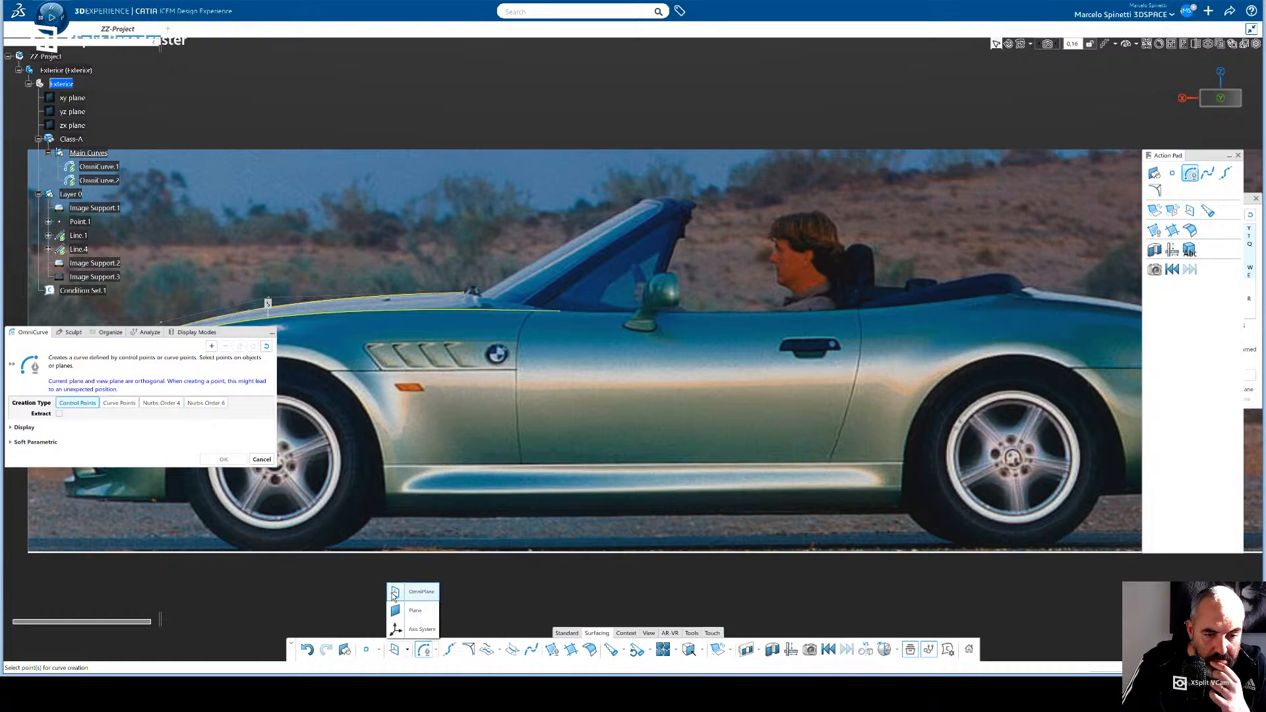
{"action": "left_click", "coordinate": [395, 595]}
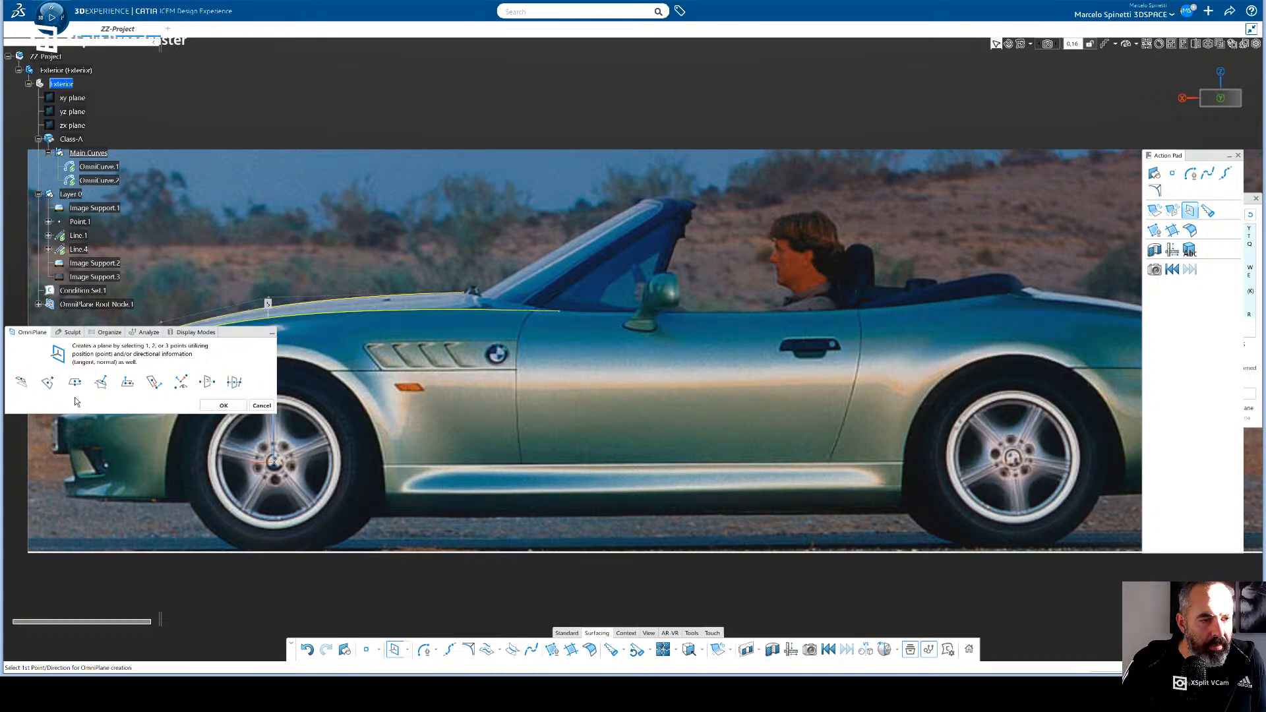
{"action": "left_click", "coordinate": [186, 388]}
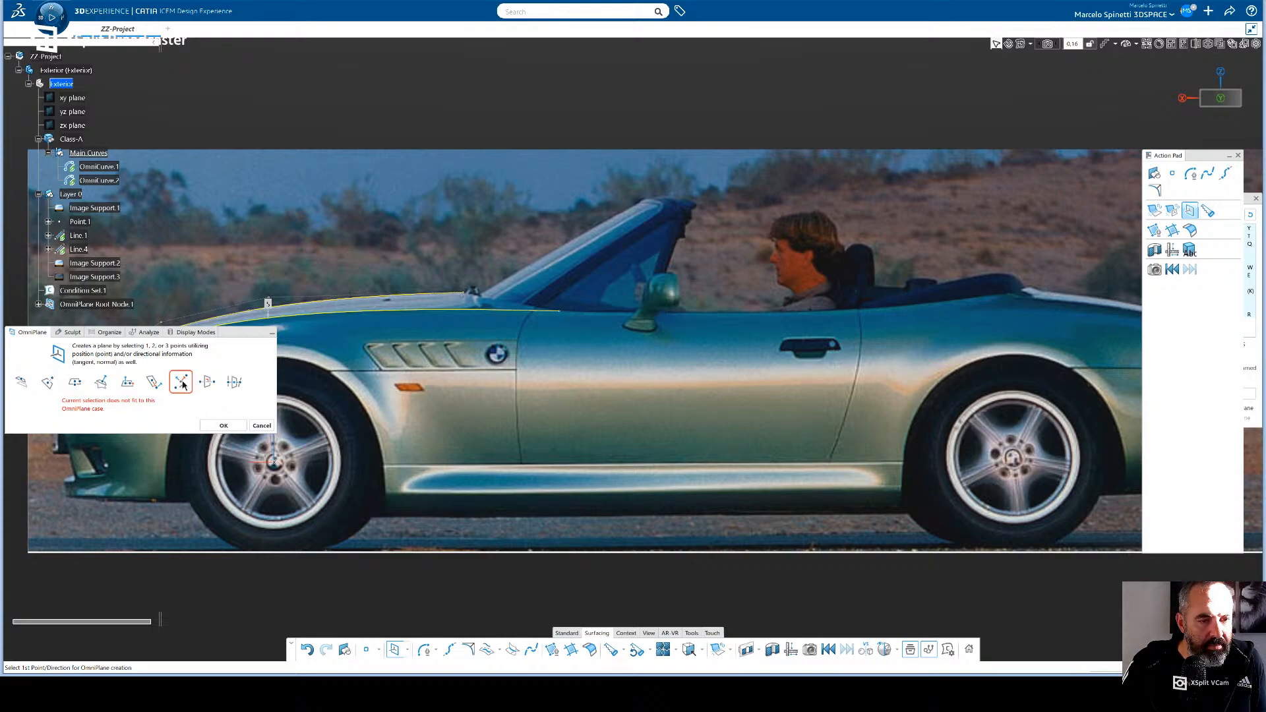
{"action": "left_click", "coordinate": [25, 389]}
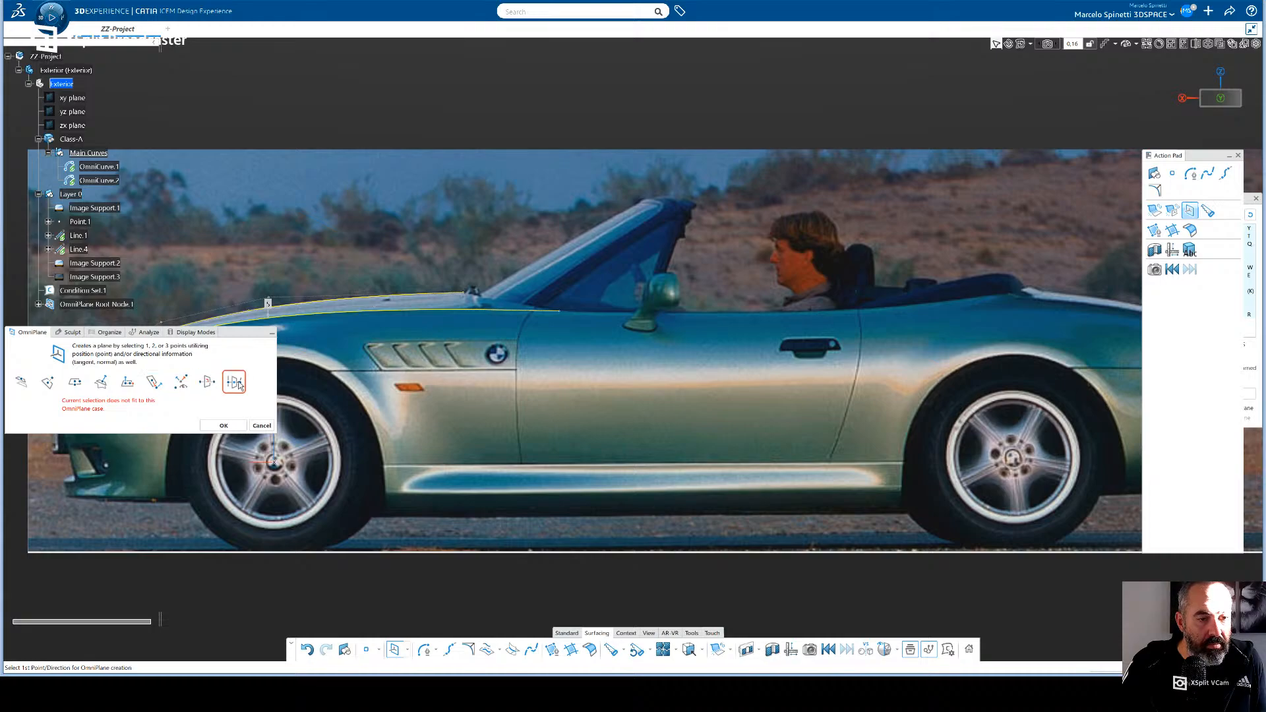
{"action": "left_click", "coordinate": [262, 427]}
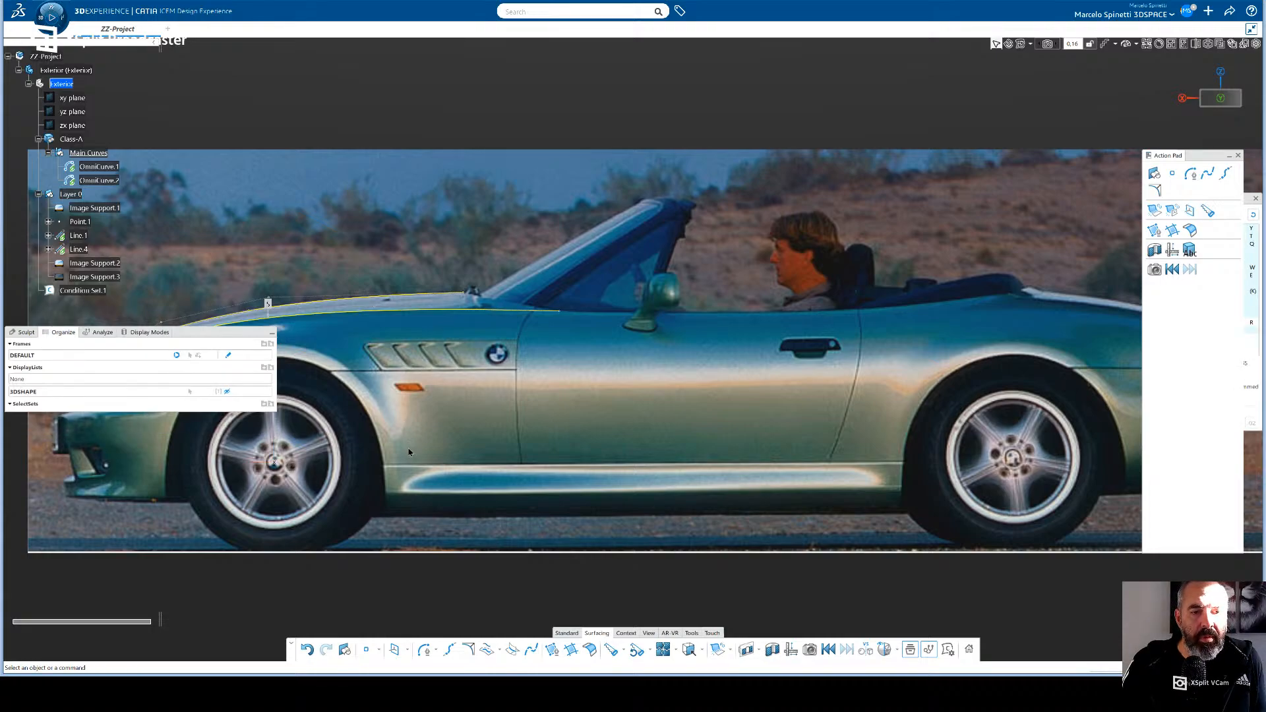
- Select the xy plane in the side view and switch the Sculpt transform orientation to the plane-based option
{"action": "middle_click_drag", "start_coordinate": [481, 446], "coordinate": [508, 454]}
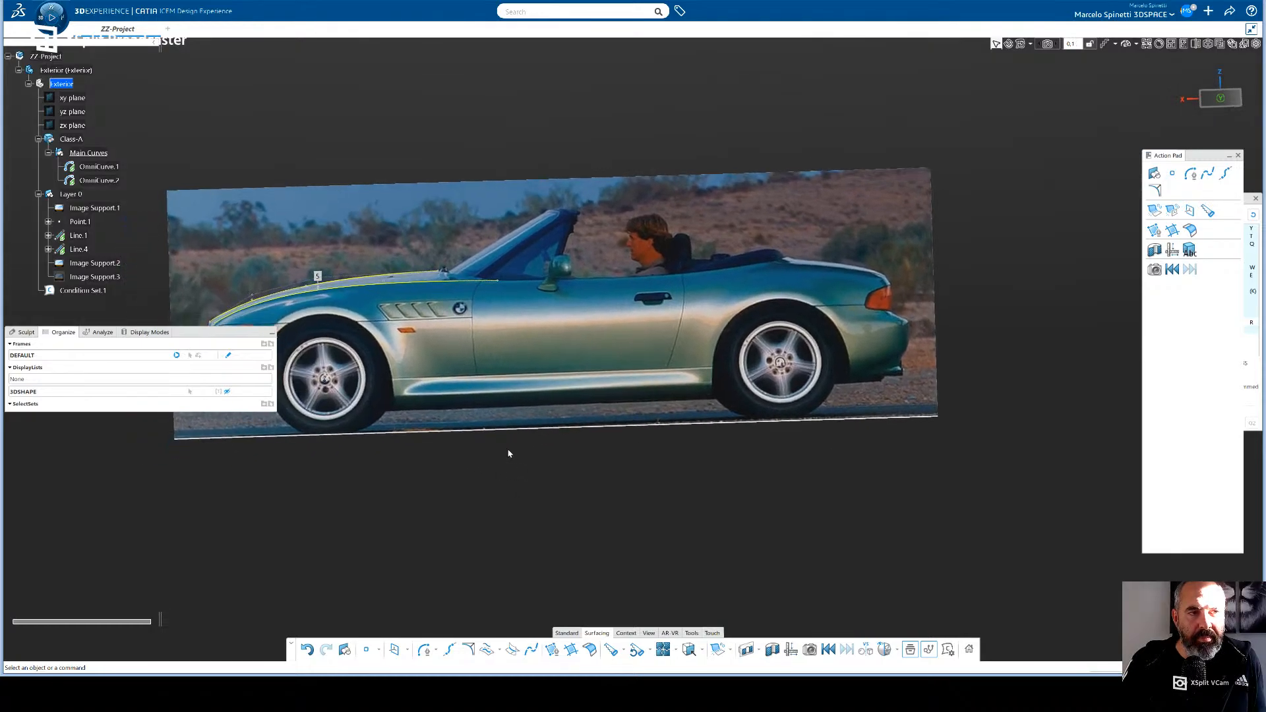
{"action": "left_click", "coordinate": [72, 98]}
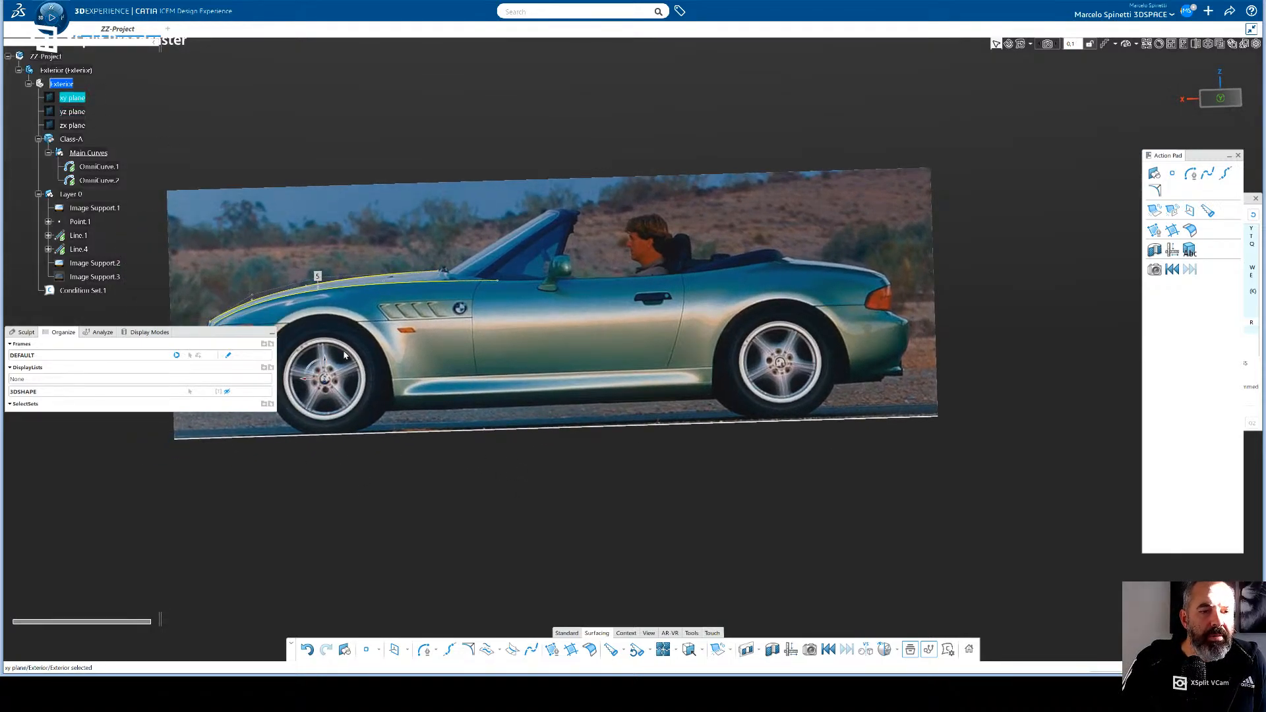
{"action": "left_click", "coordinate": [74, 112]}
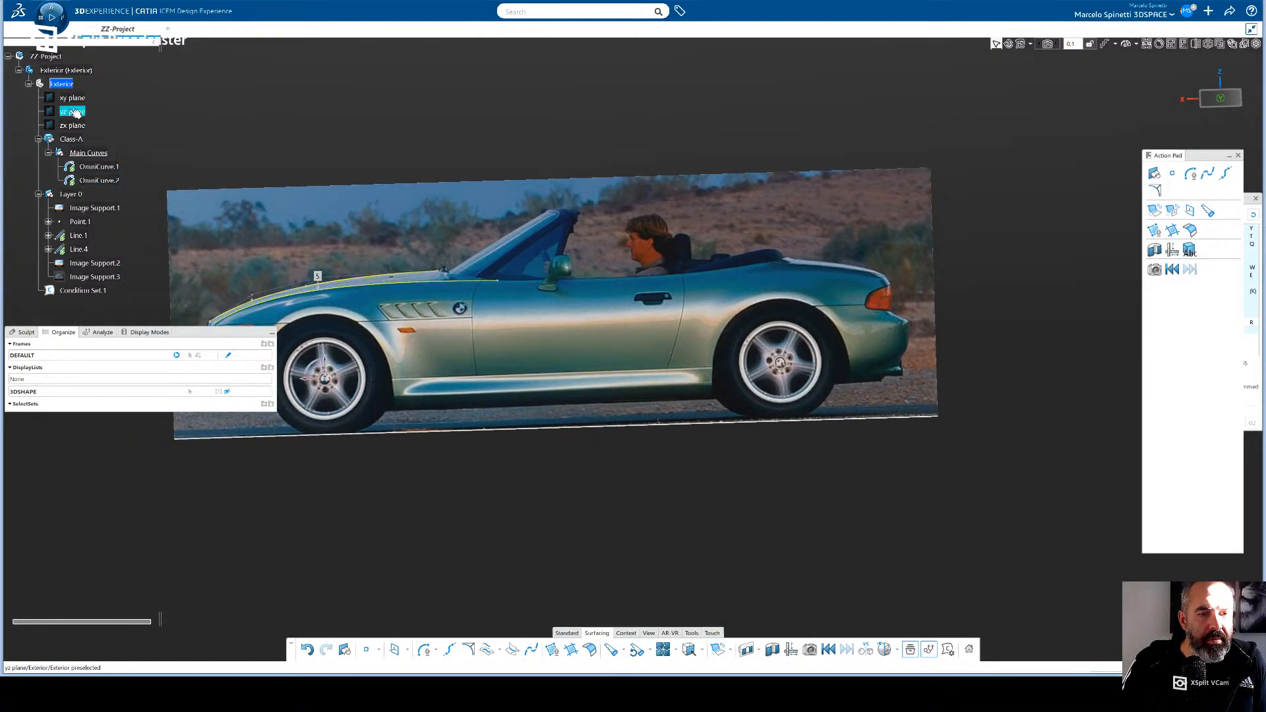
{"action": "left_click", "coordinate": [1217, 100]}
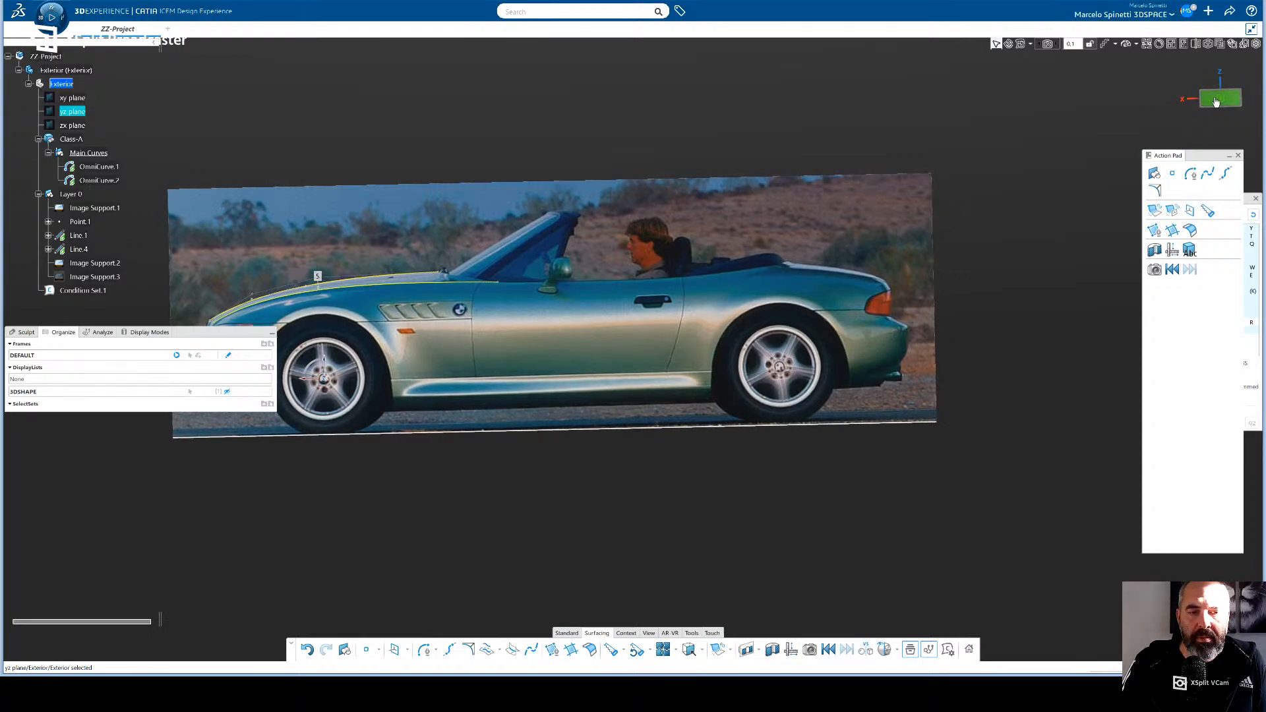
{"action": "left_click", "coordinate": [78, 99]}
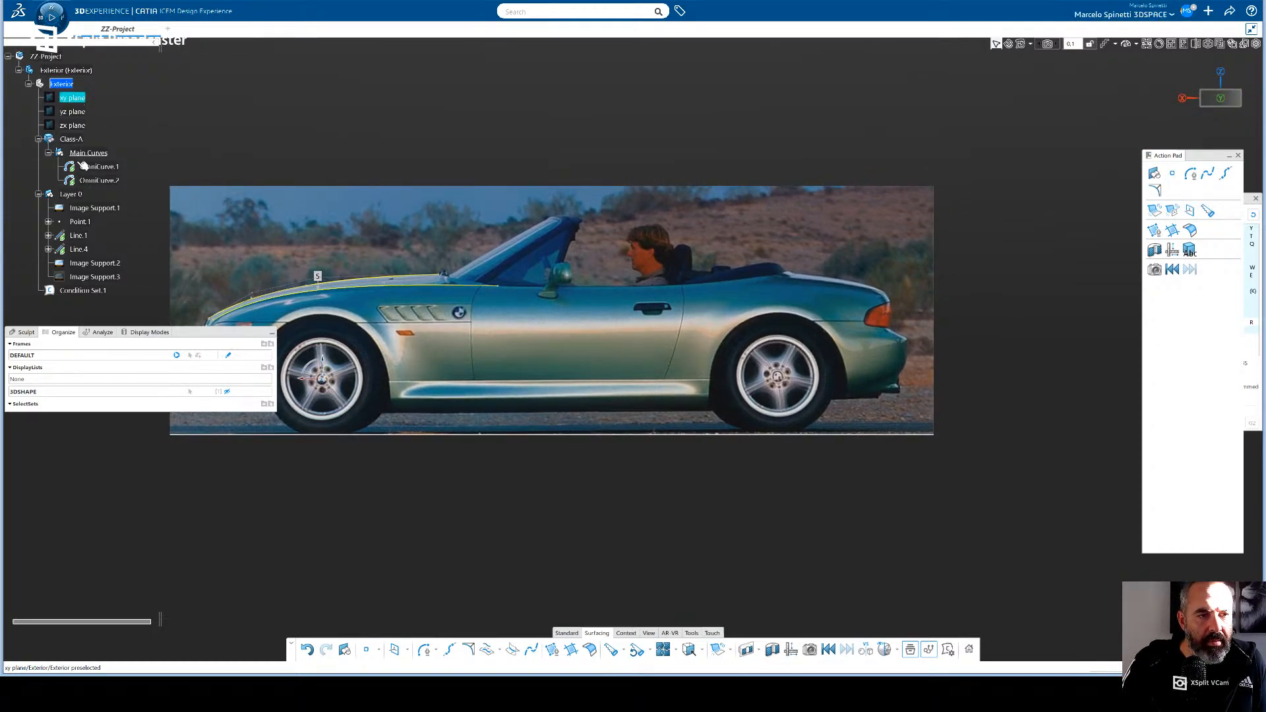
{"action": "left_click", "coordinate": [25, 333]}
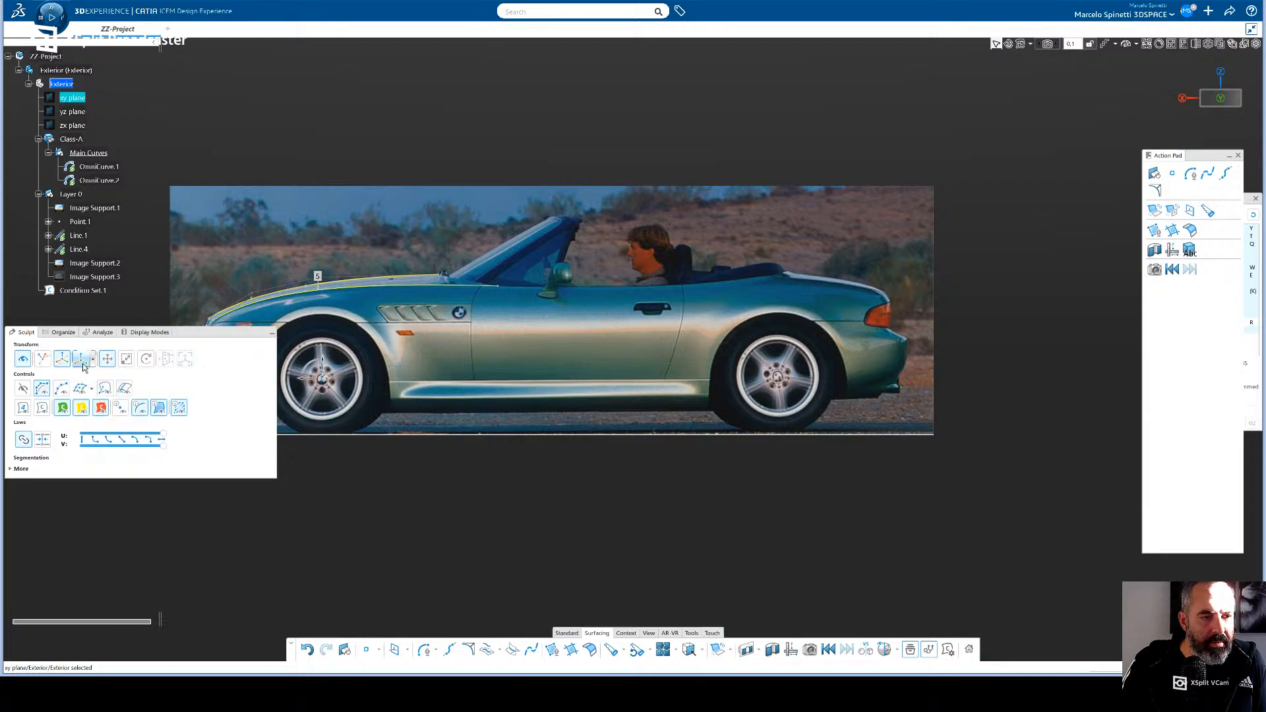
{"action": "left_click", "coordinate": [94, 360]}
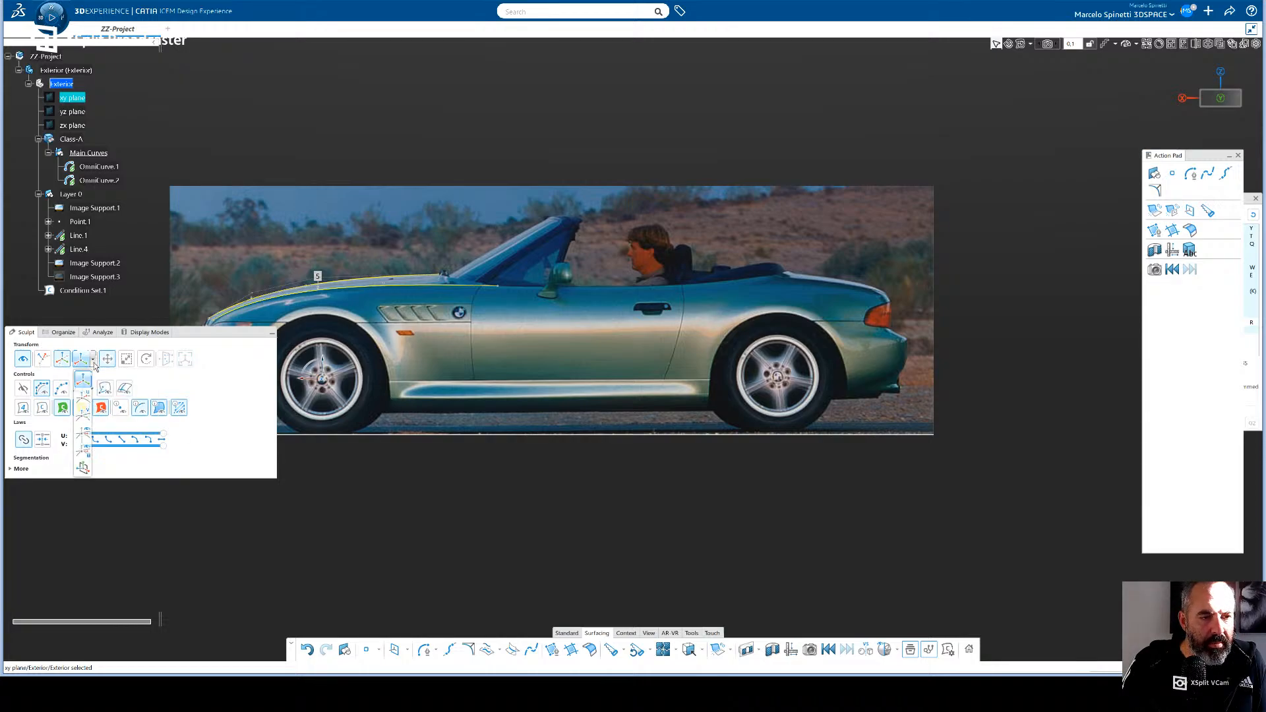
{"action": "left_click", "coordinate": [82, 471]}
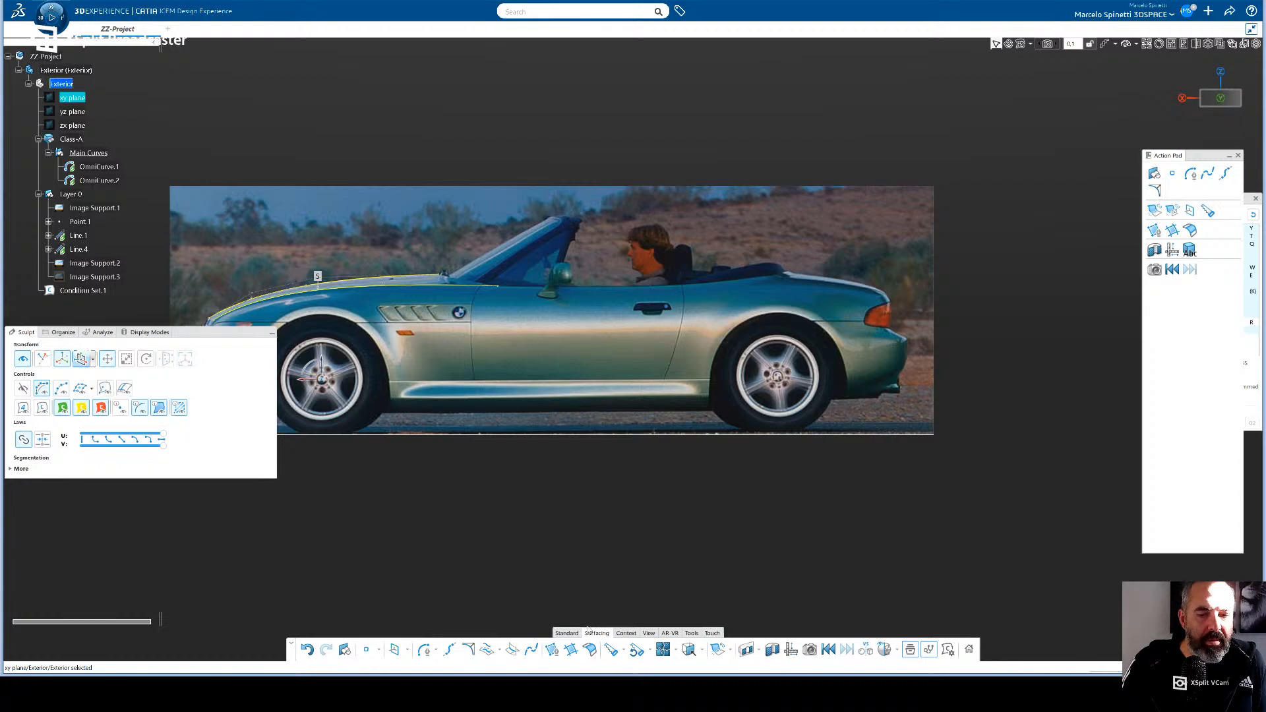
- Start an OmniCurve and return the Sculpt transform orientation to the first, axis-based option
{"action": "left_click", "coordinate": [424, 650]}
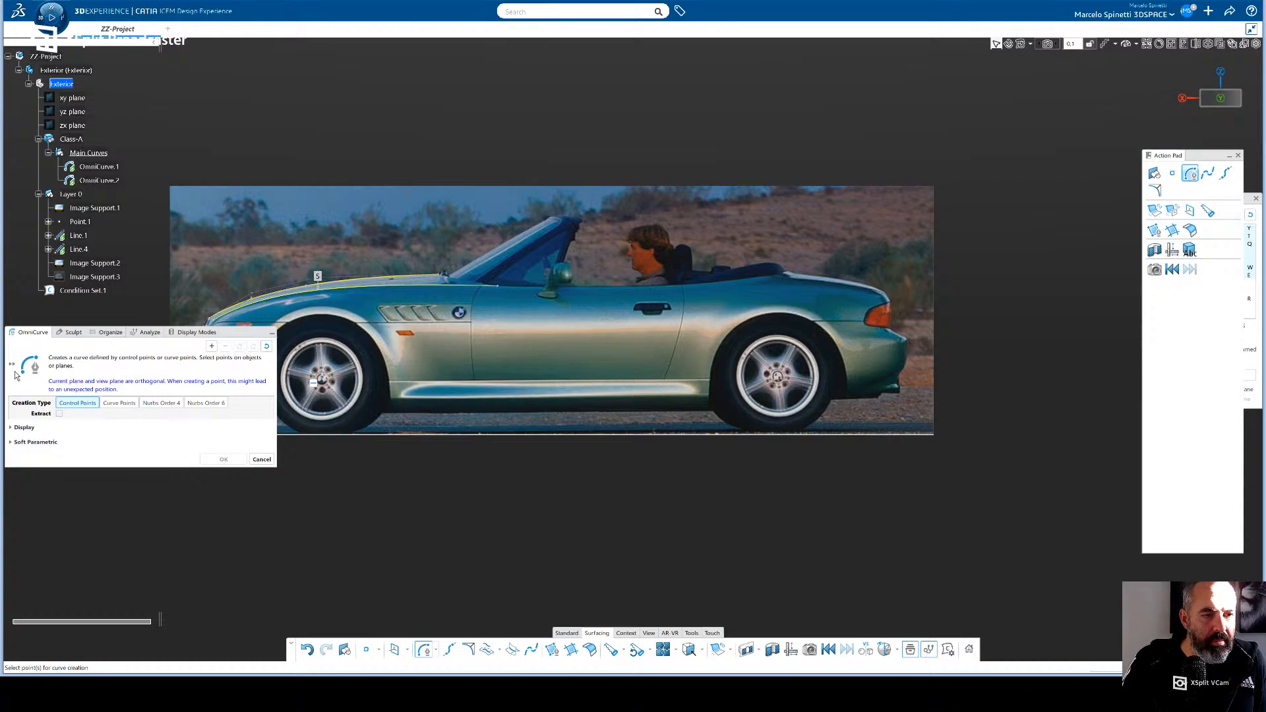
{"action": "left_click", "coordinate": [72, 334]}
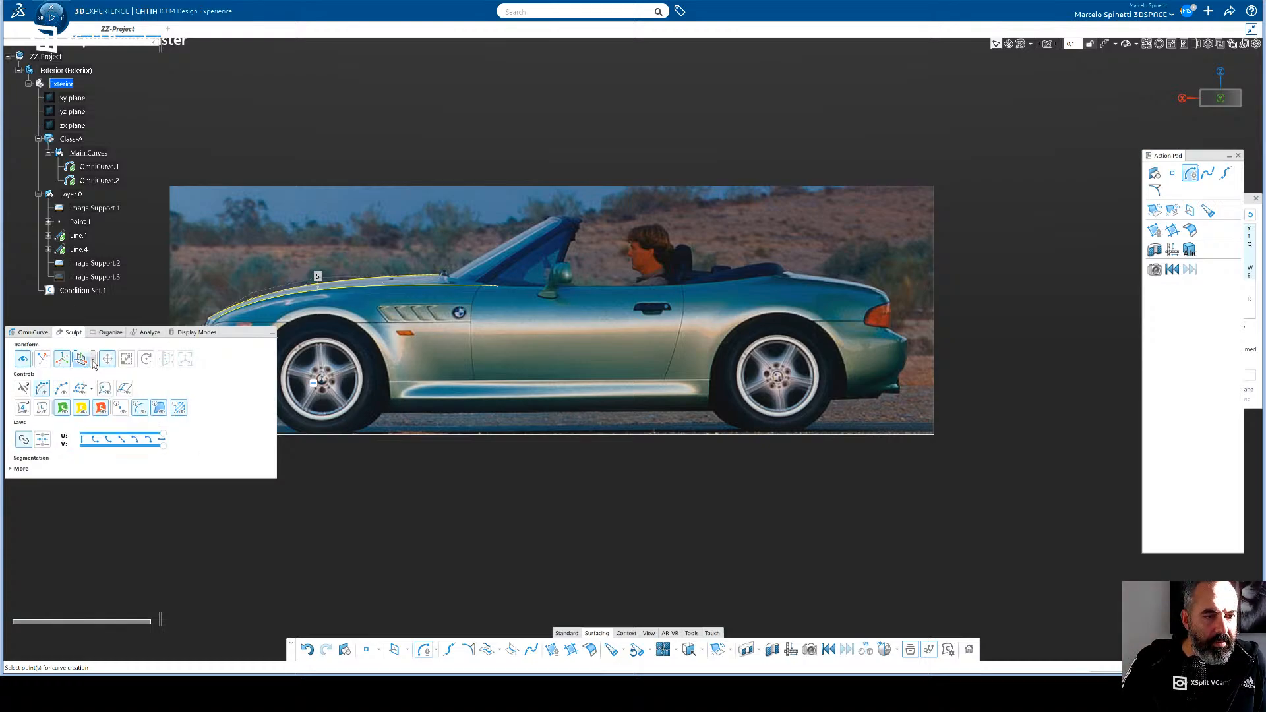
{"action": "left_click", "coordinate": [93, 360]}
{"action": "left_click", "coordinate": [84, 379]}
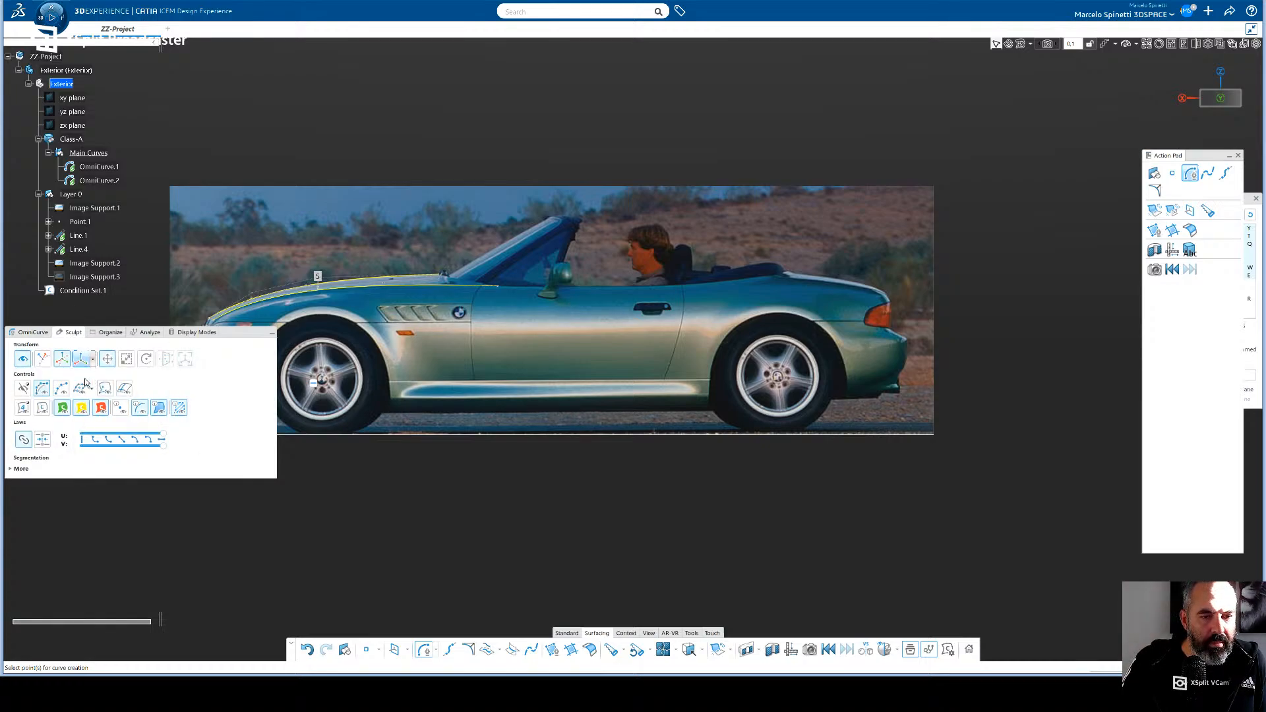
- Move the OmniCurve dialog below the car and turn on the Sculpt displays for both transform and control points
{"action": "left_click_drag", "start_coordinate": [230, 338], "coordinate": [253, 449]}
{"action": "left_click", "coordinate": [45, 504]}
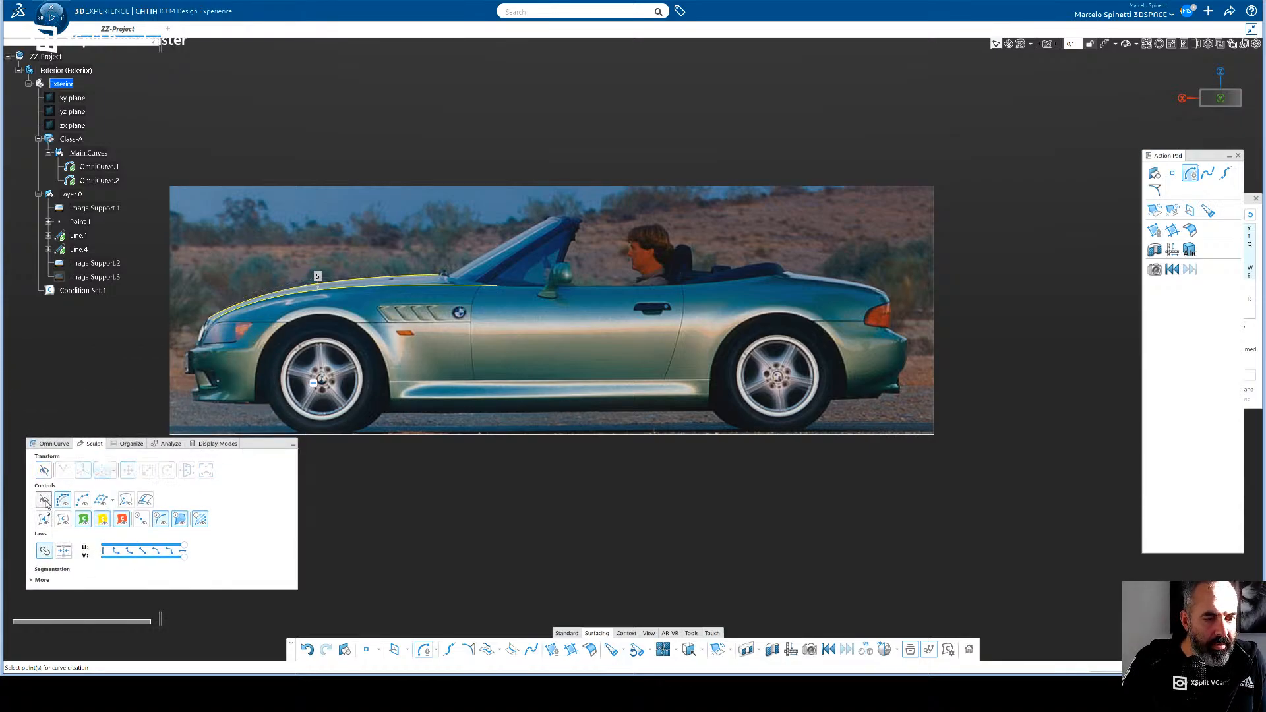
{"action": "left_click", "coordinate": [44, 502]}
{"action": "left_click", "coordinate": [44, 473]}
{"action": "left_click", "coordinate": [43, 470]}
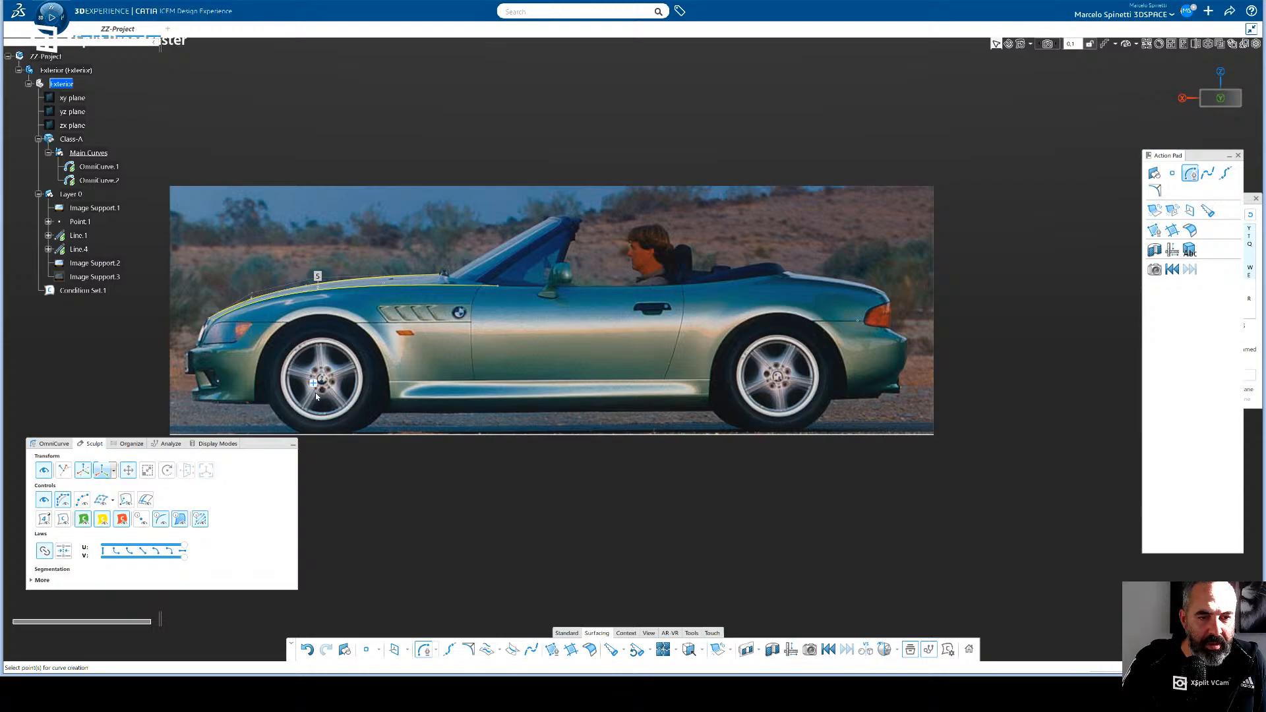
- Leave the OmniCurve command and set the Sculpt transform orientation to the plane-based option
{"action": "key", "text": "ctrl"}
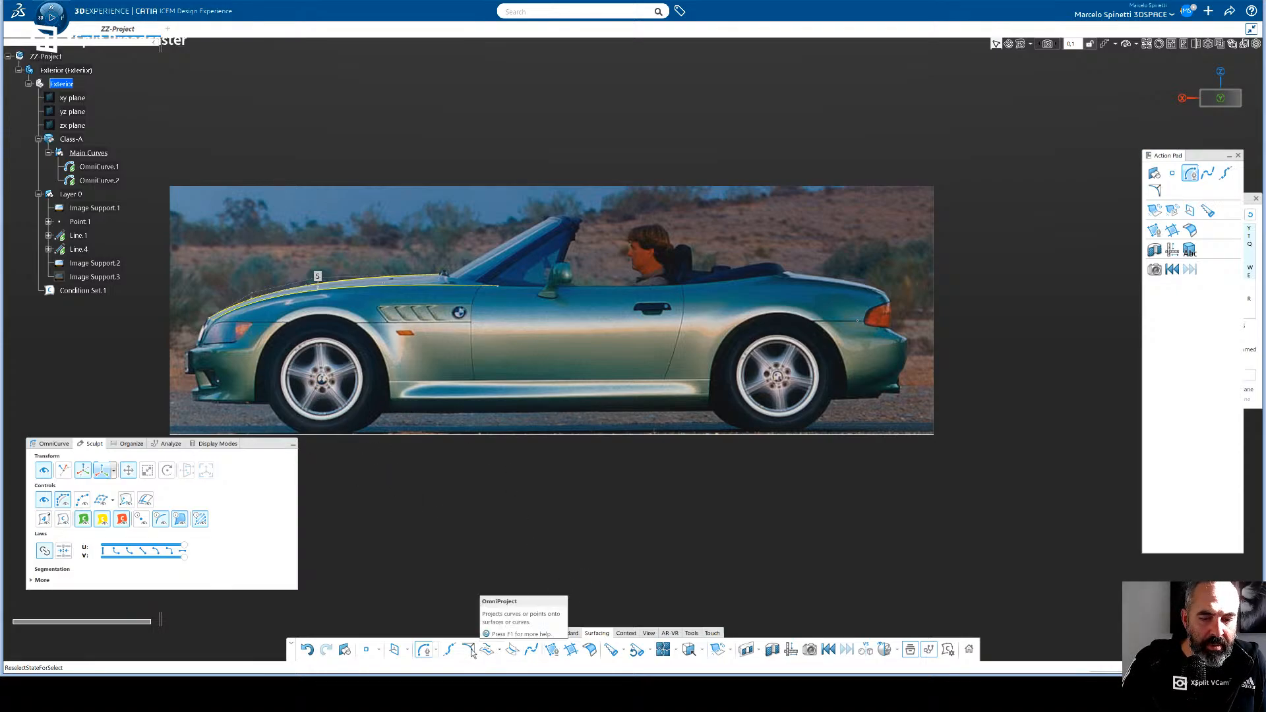
{"action": "left_click", "coordinate": [426, 654]}
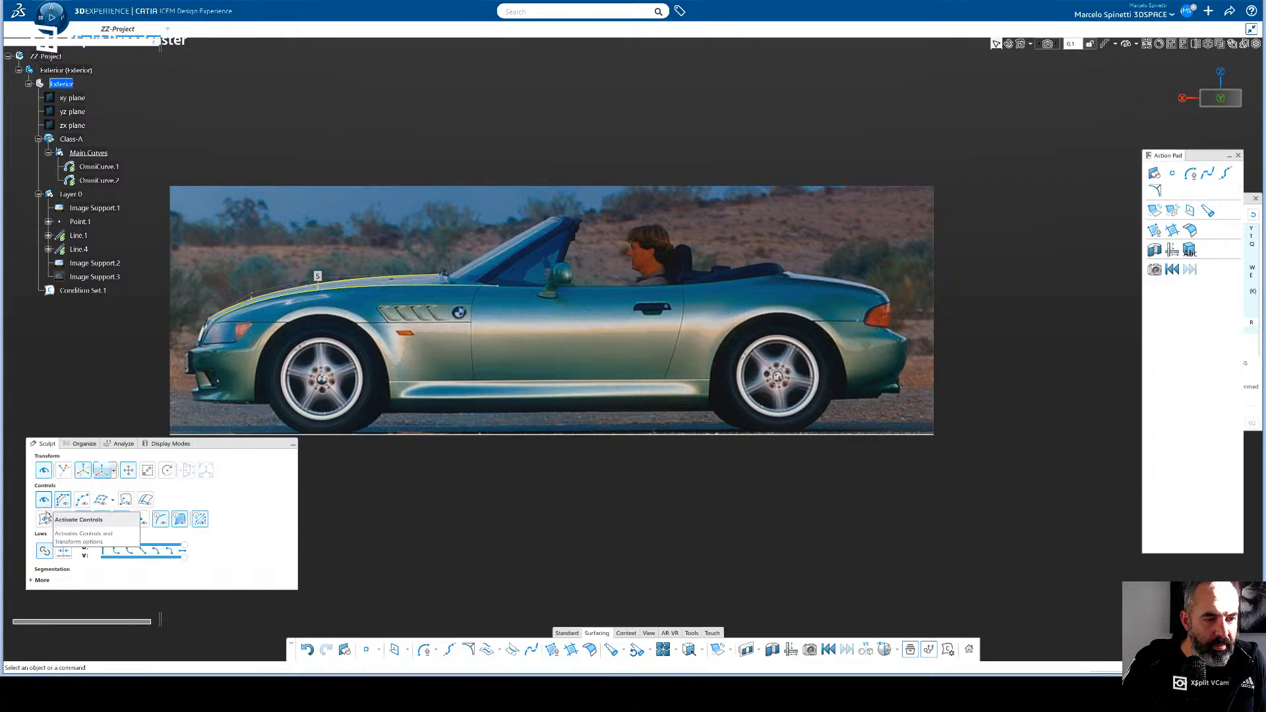
{"action": "left_click", "coordinate": [33, 581]}
{"action": "left_click", "coordinate": [32, 579]}
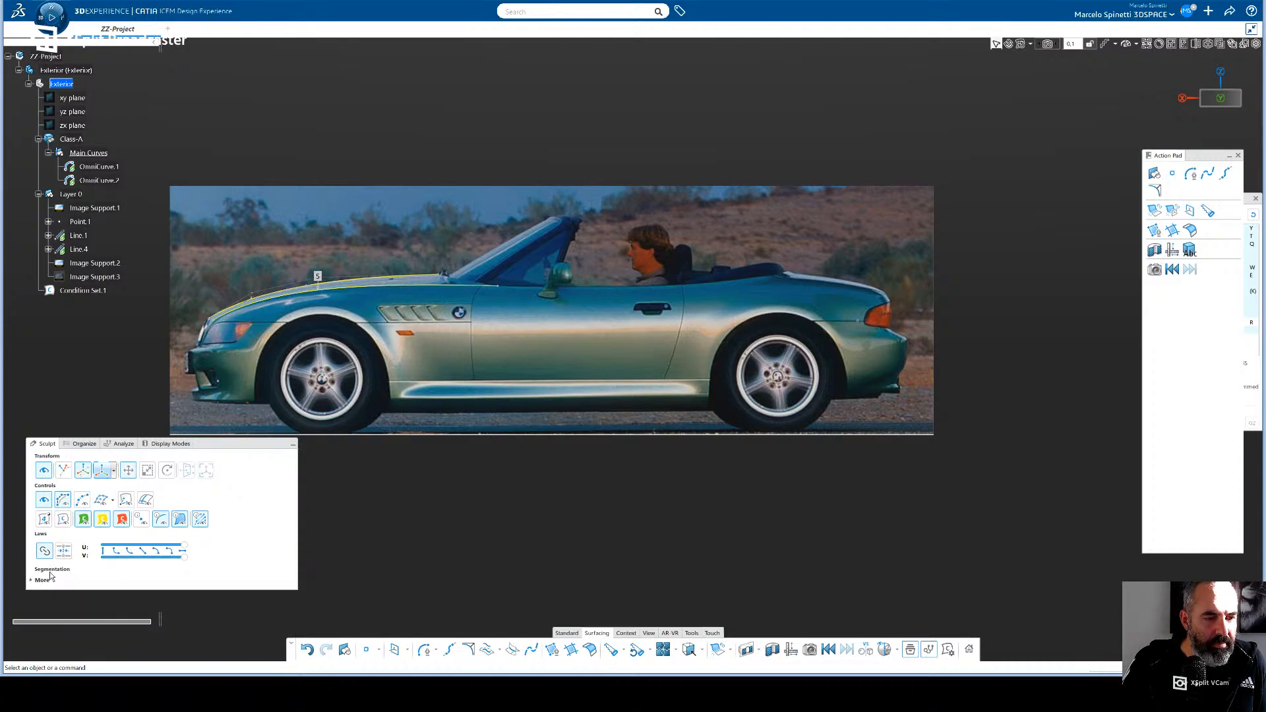
{"action": "left_click", "coordinate": [114, 469]}
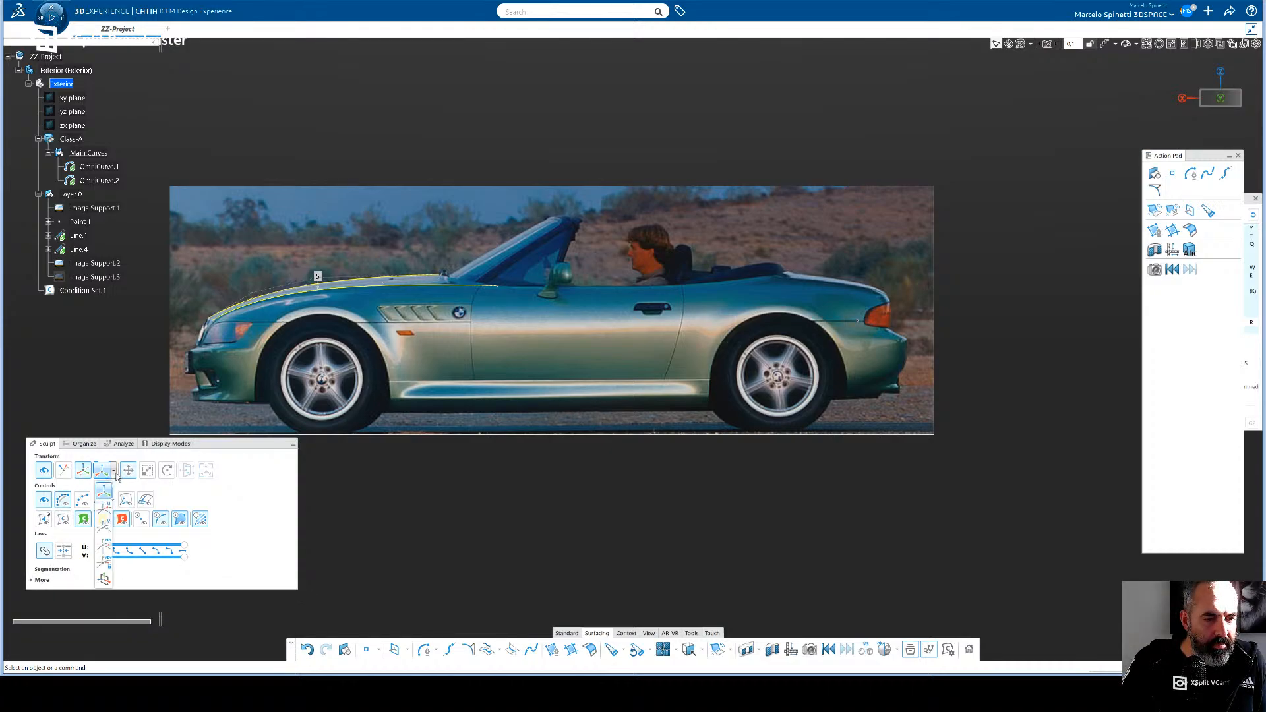
{"action": "left_click", "coordinate": [104, 579]}
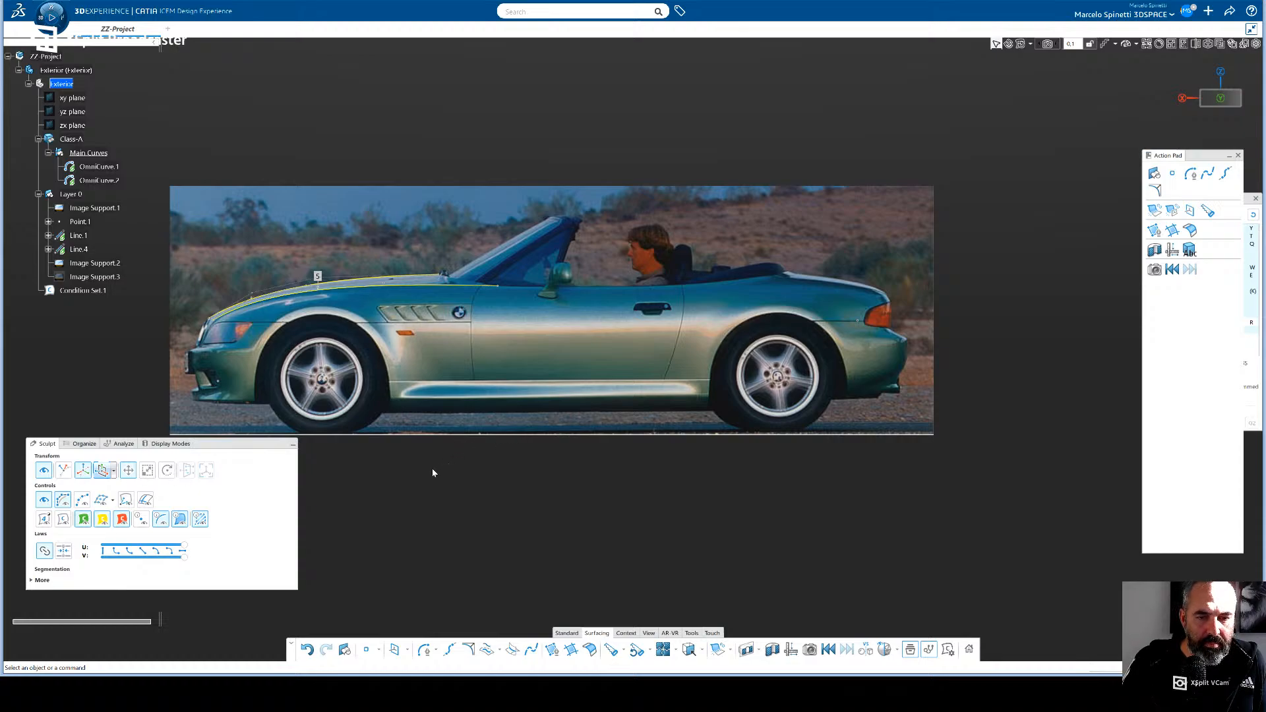
- Create an OmniPlane with the Y component of its vector set to 1
{"action": "left_click", "coordinate": [408, 650]}
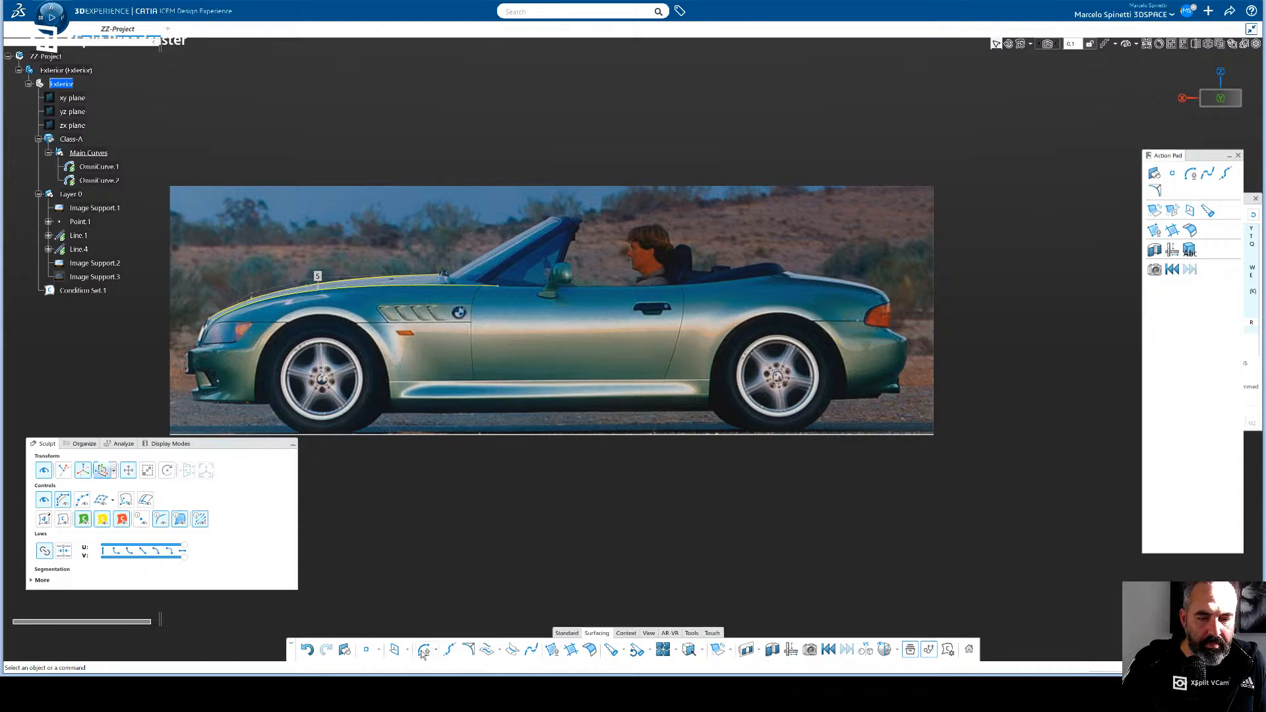
{"action": "left_click", "coordinate": [424, 650]}
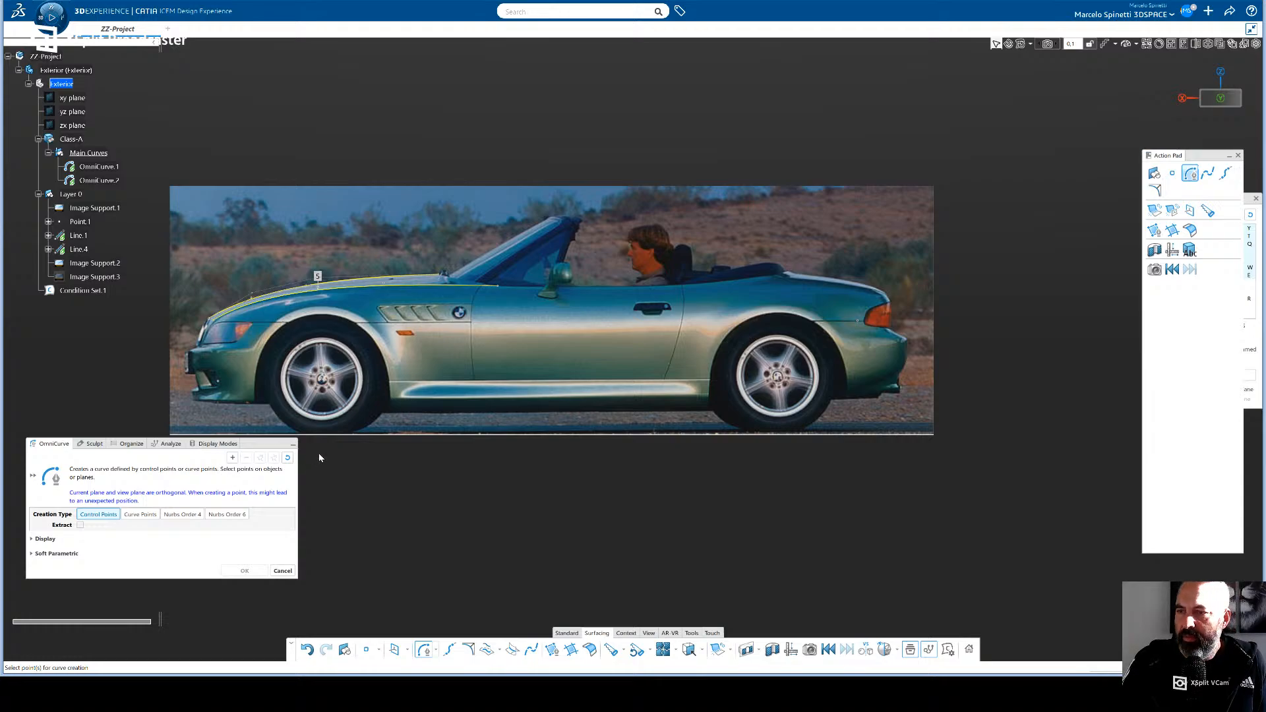
{"action": "left_click", "coordinate": [395, 651]}
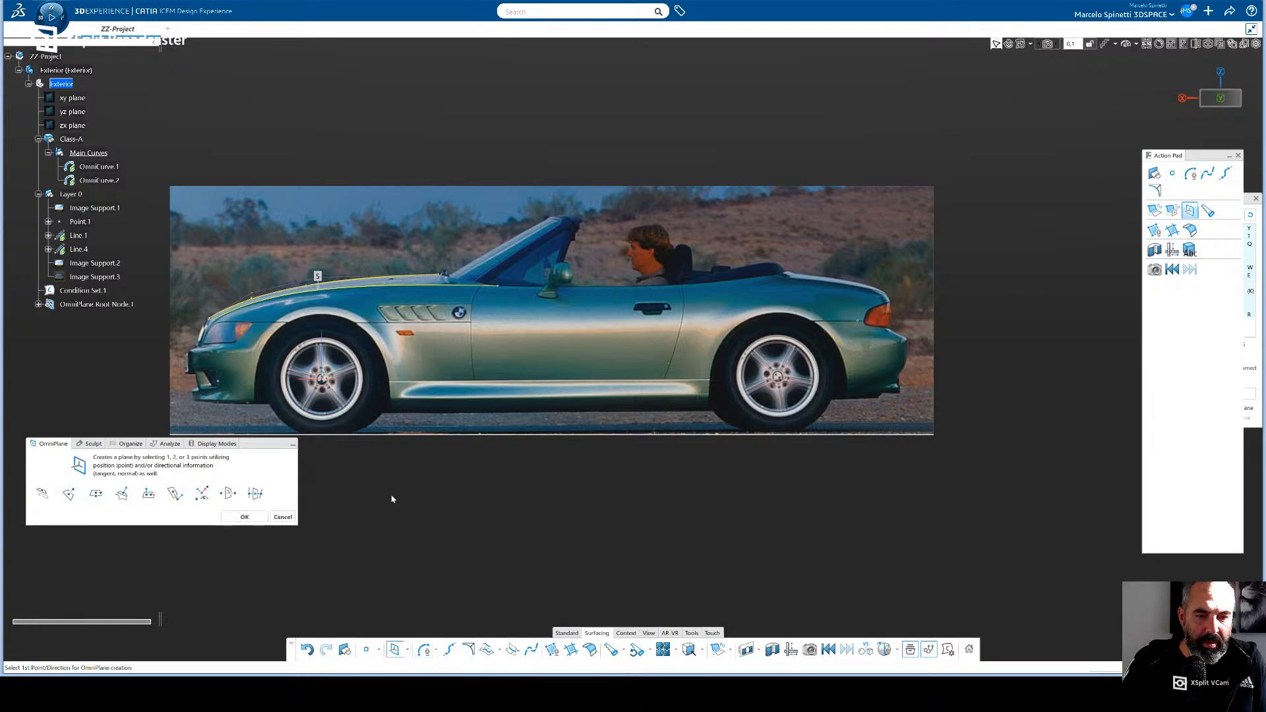
{"action": "left_click", "coordinate": [93, 445]}
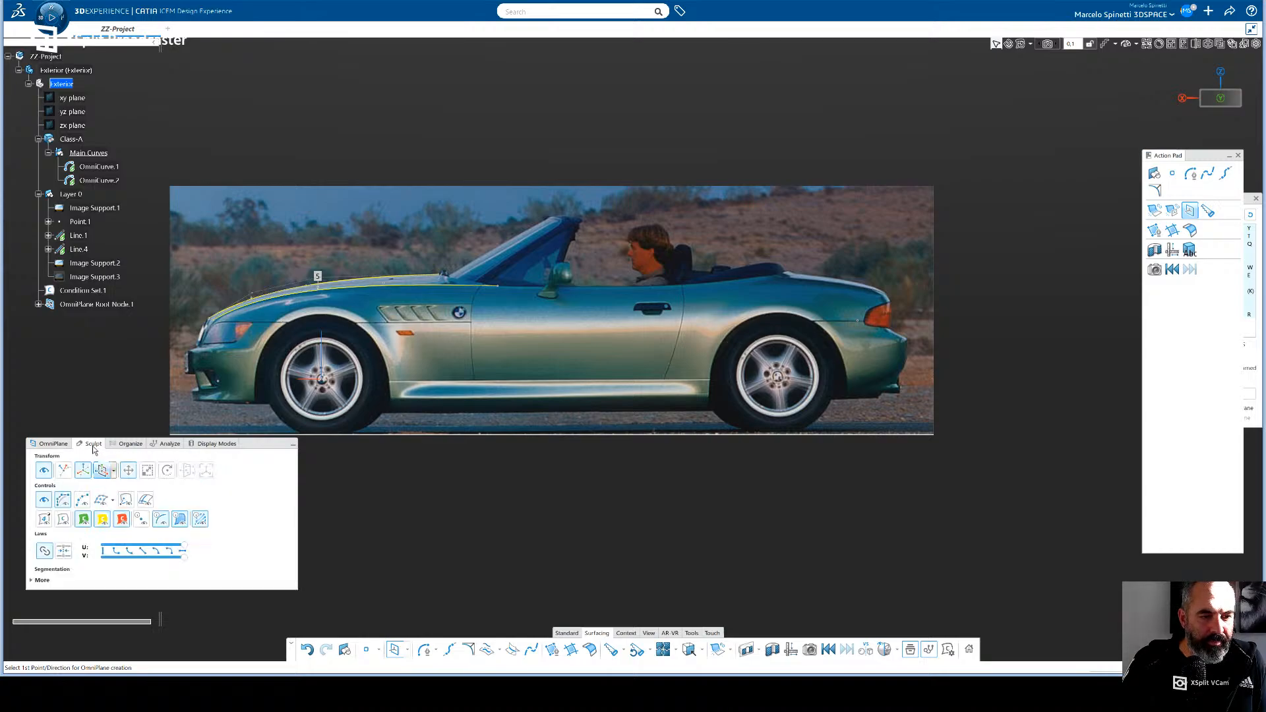
{"action": "left_click", "coordinate": [59, 447]}
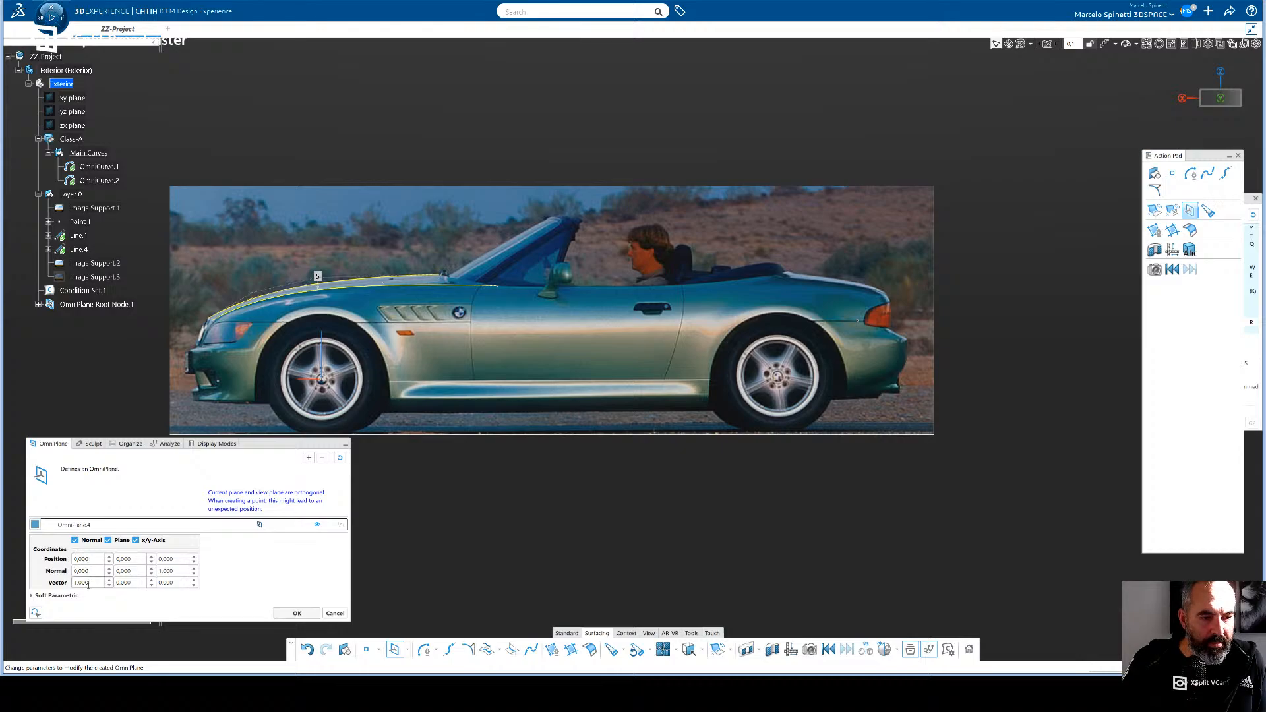
{"action": "double_click", "coordinate": [87, 583]}
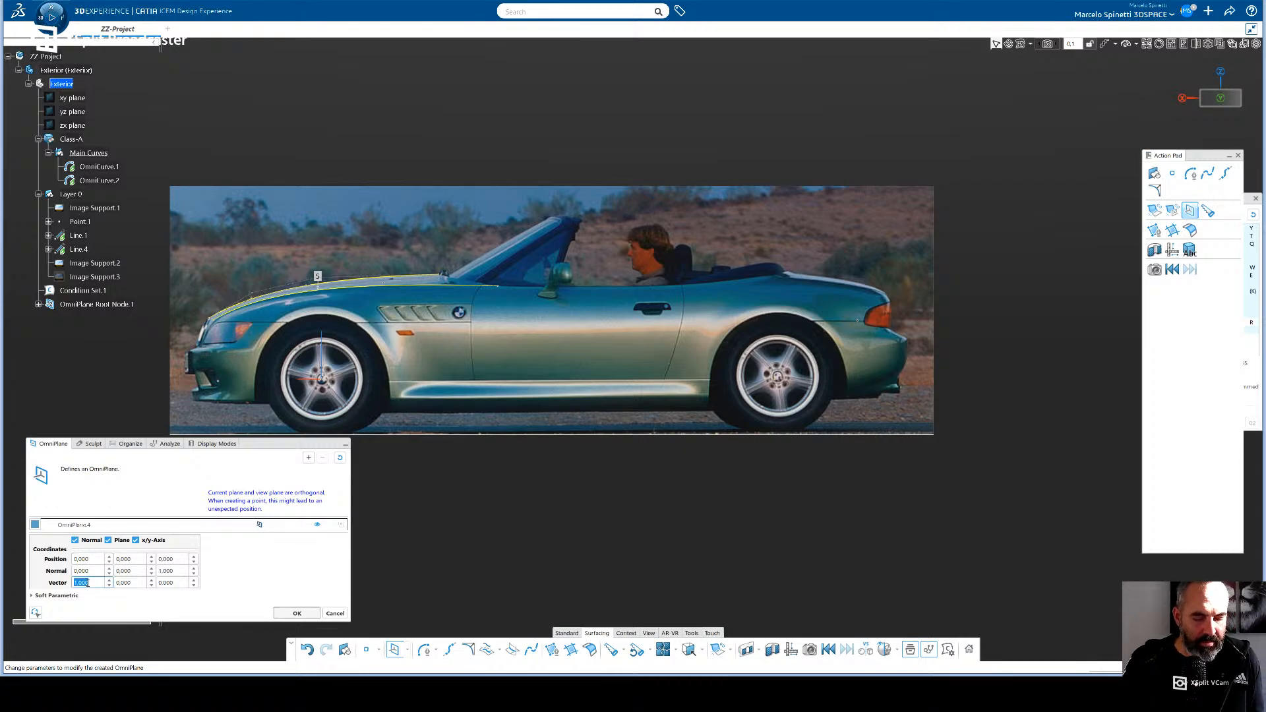
{"action": "double_click", "coordinate": [132, 586]}
{"action": "type", "text": "1"}
{"action": "key", "text": "Return"}
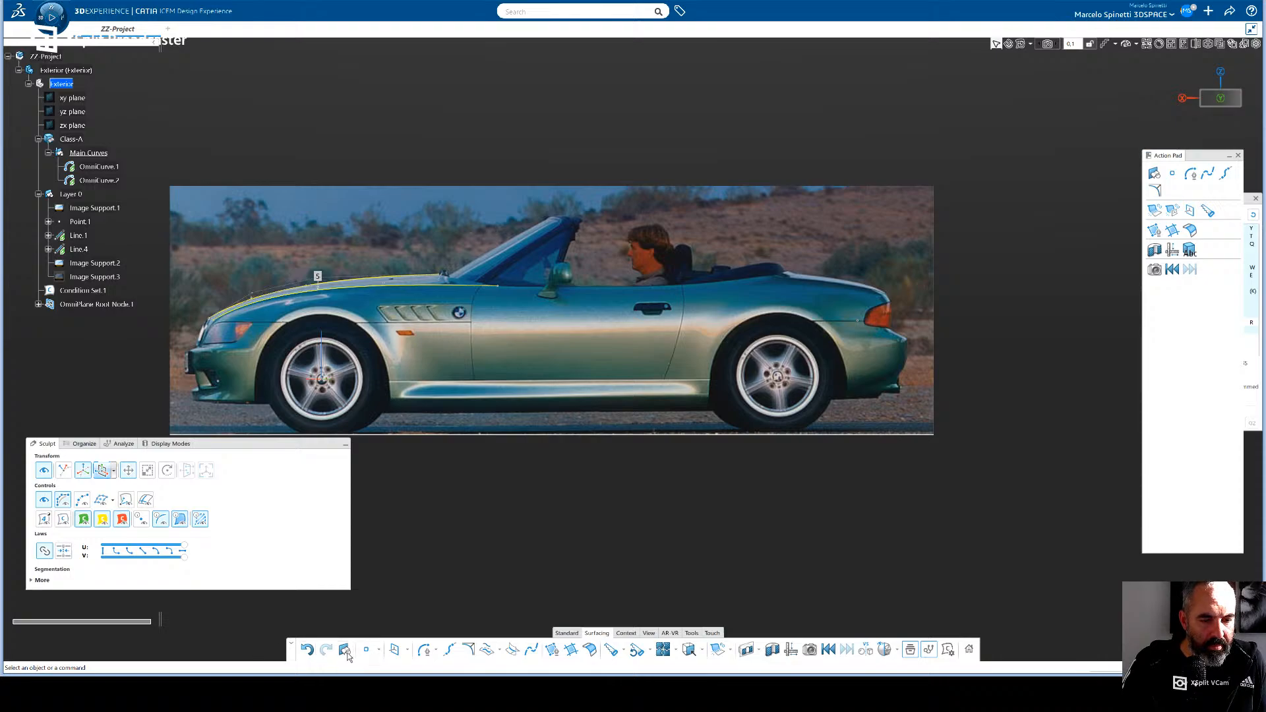
- Reopen the new OmniPlane from the expanded OmniPlane root node and set its vector to 0, 1, 0
{"action": "left_click", "coordinate": [58, 306]}
{"action": "left_click", "coordinate": [38, 304]}
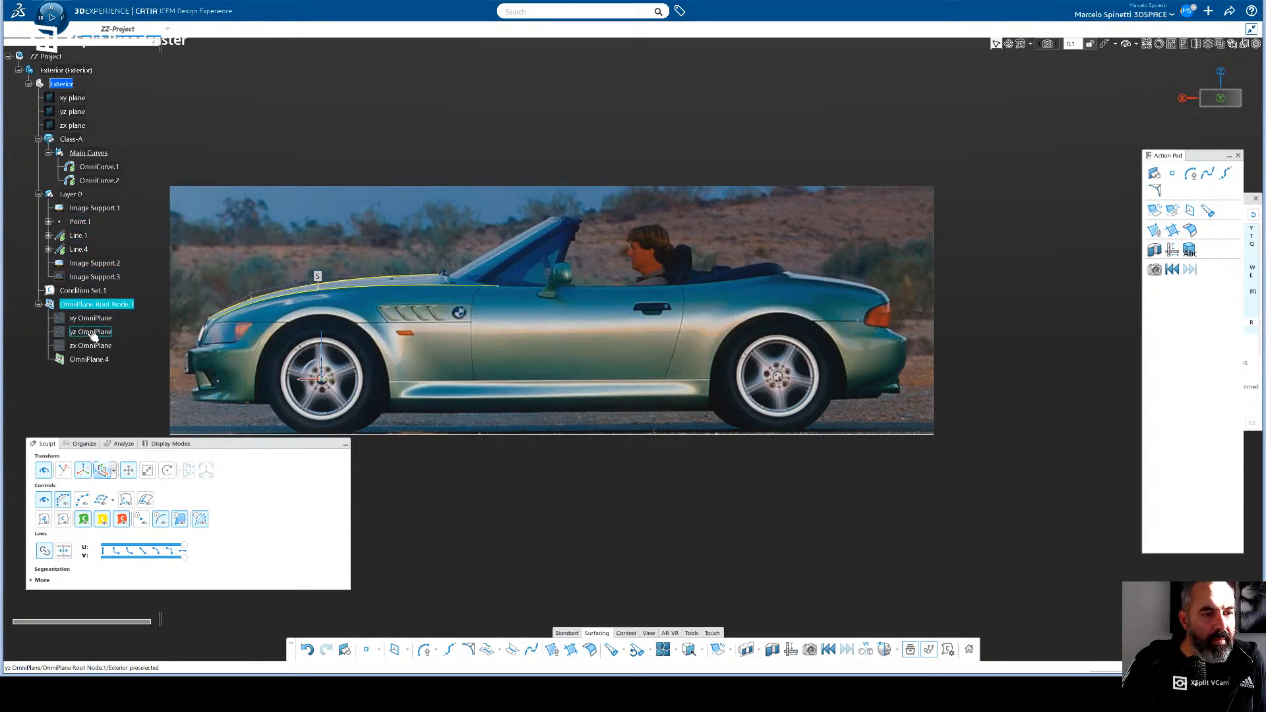
{"action": "double_click", "coordinate": [86, 361]}
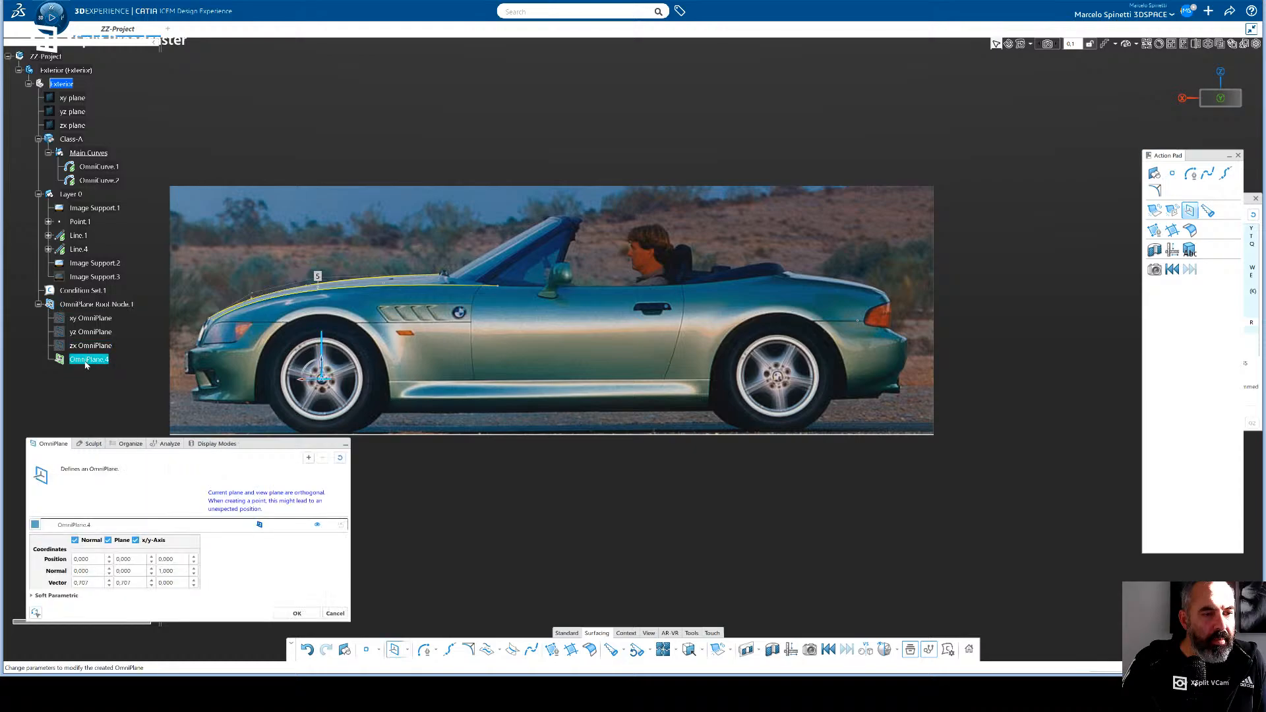
{"action": "double_click", "coordinate": [123, 583]}
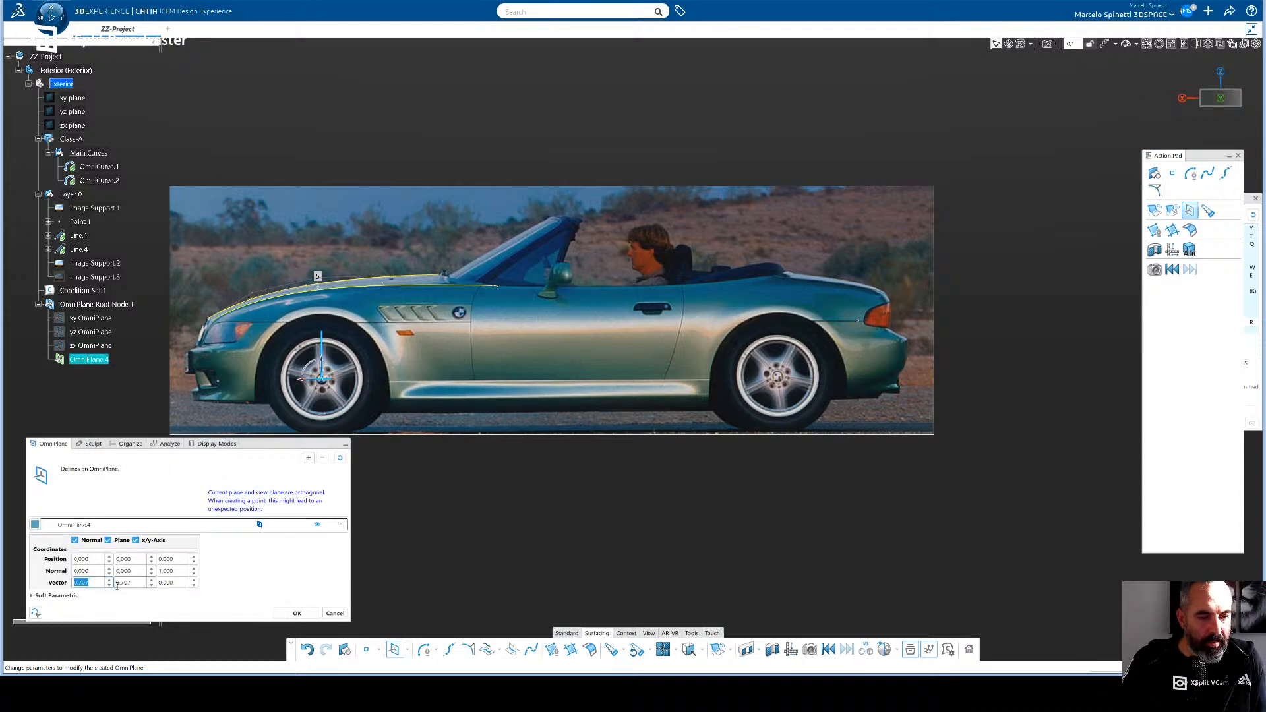
{"action": "type", "text": "1"}
{"action": "double_click", "coordinate": [83, 582]}
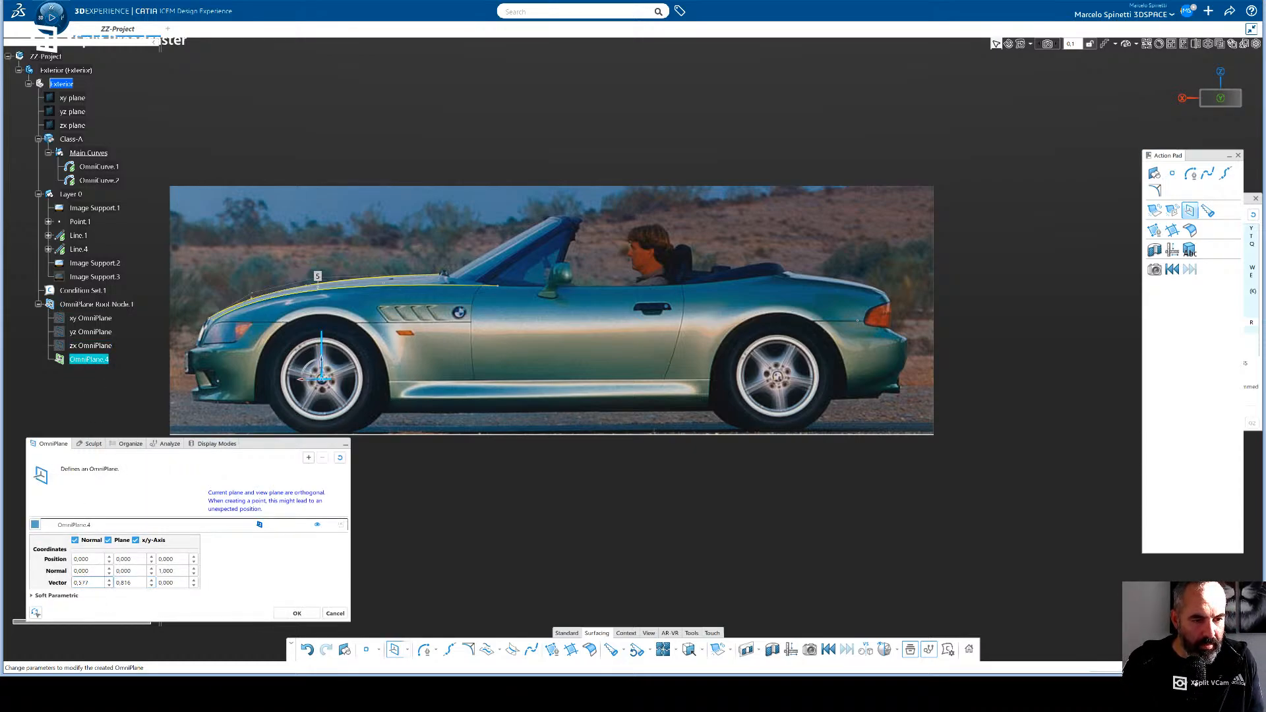
{"action": "type", "text": "0"}
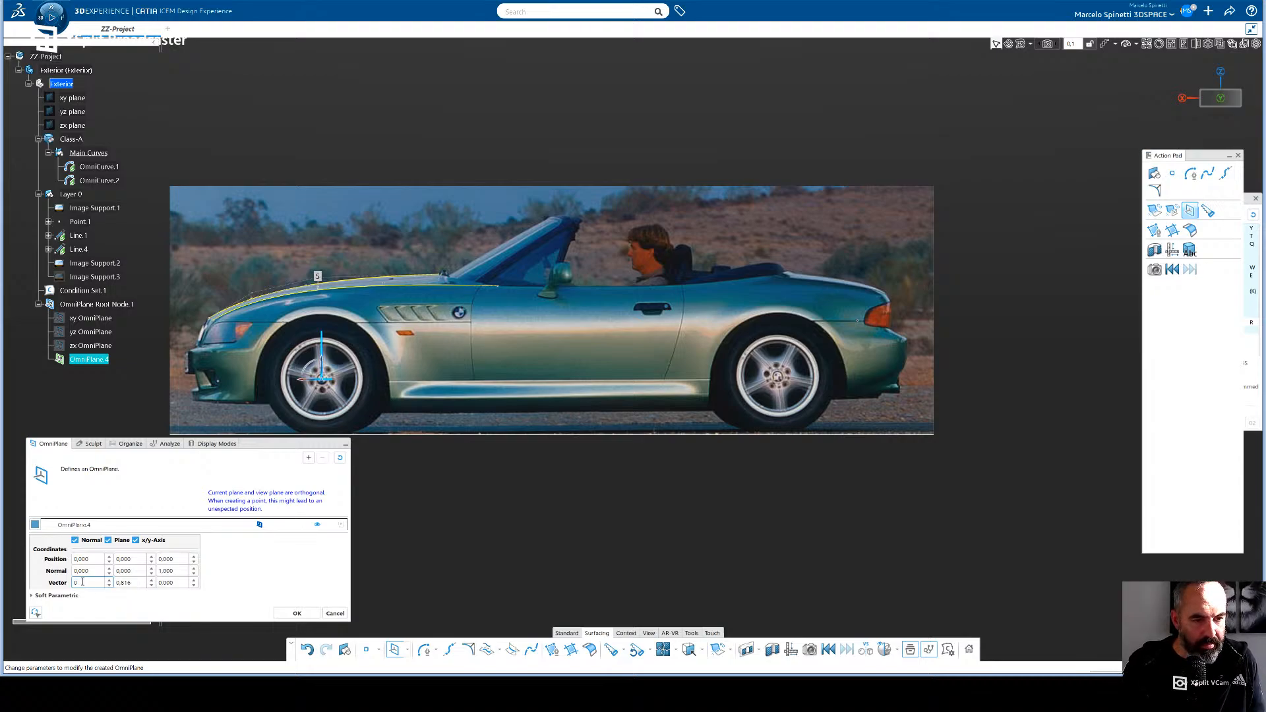
{"action": "key", "text": "Return"}
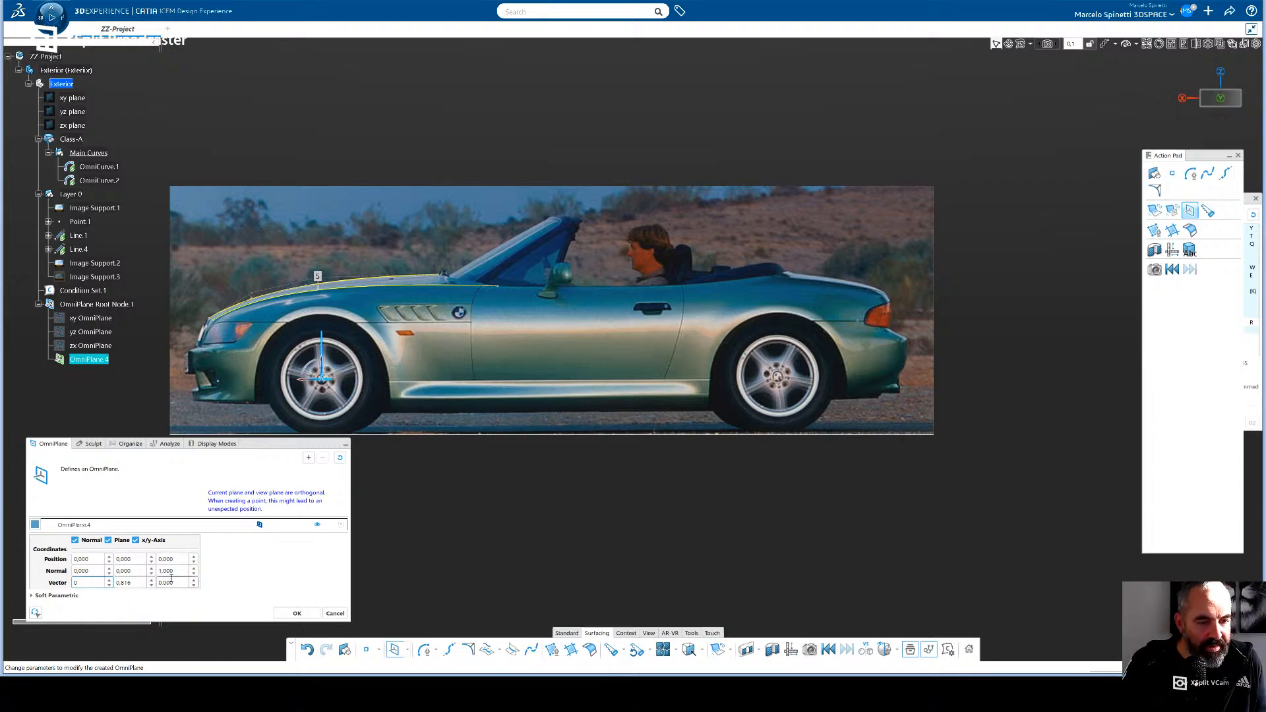
- Set the OmniPlane normal's Z component to 0 and its Y component to 1
{"action": "double_click", "coordinate": [170, 572]}
{"action": "type", "text": "0"}
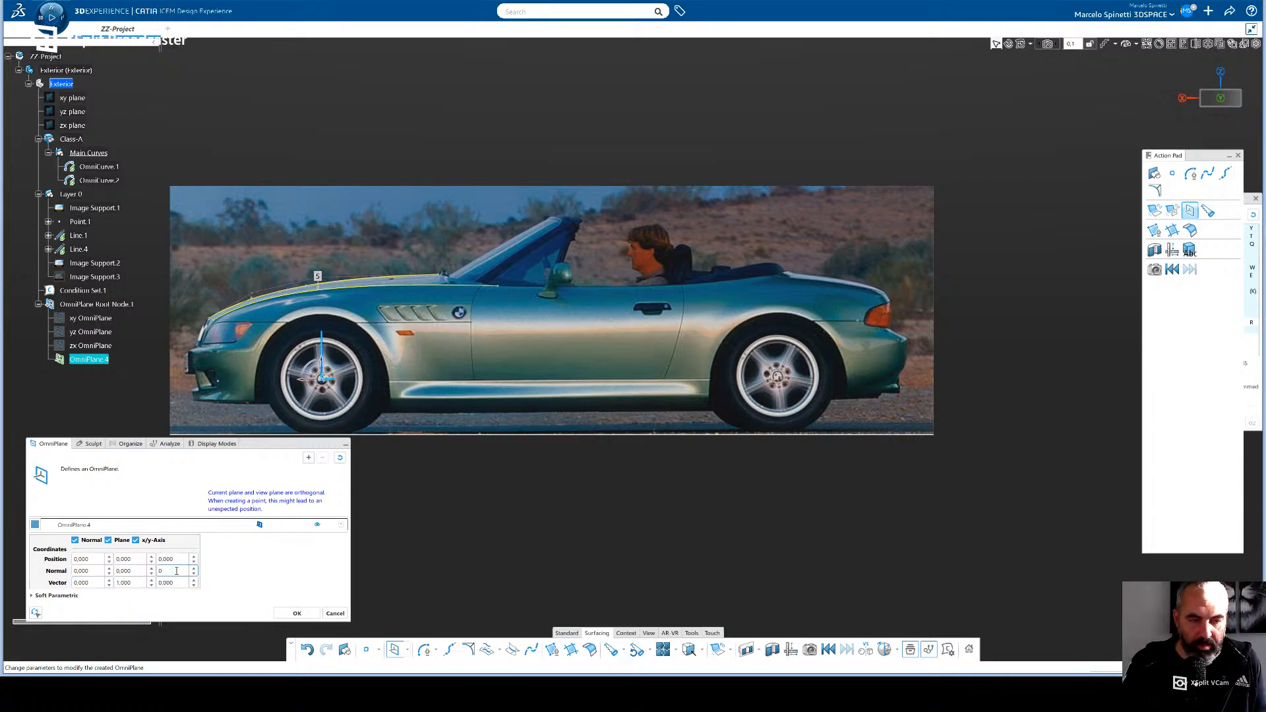
{"action": "key", "text": "Return"}
{"action": "double_click", "coordinate": [132, 572]}
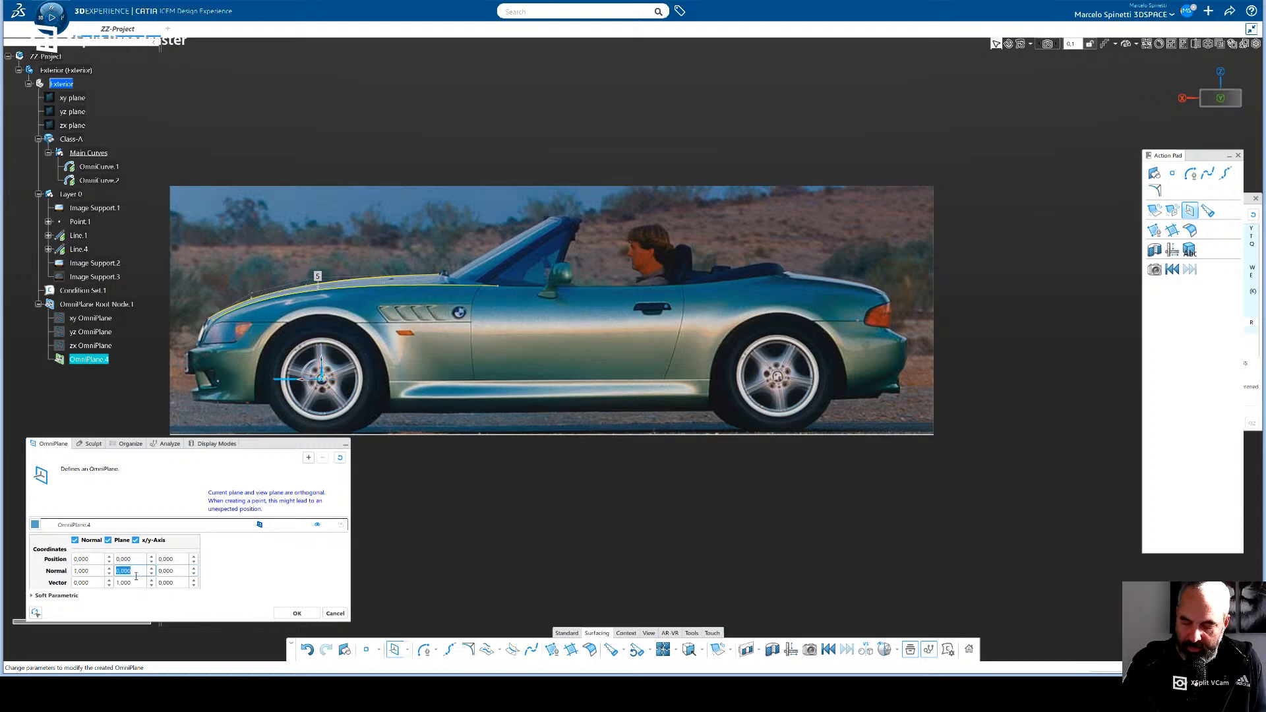
{"action": "type", "text": "1"}
{"action": "key", "text": "Return"}
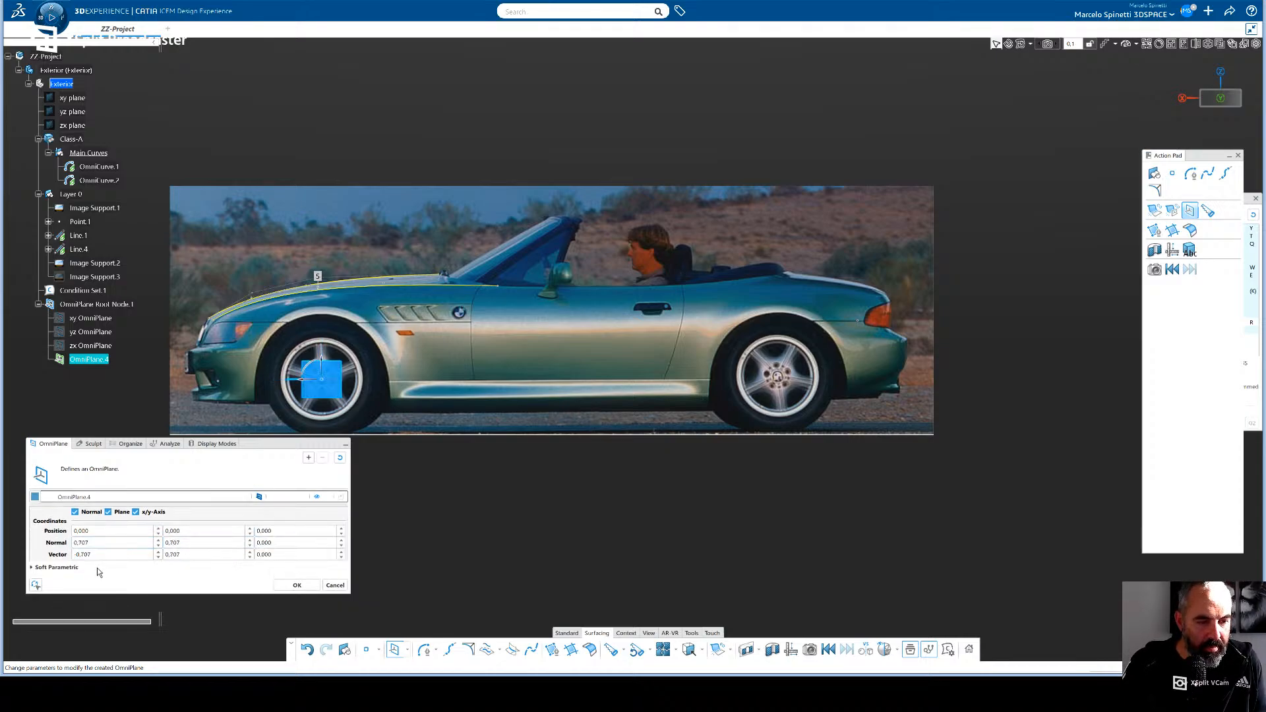
- Turn off the OmniPlane's Plane and x/y-Axis displays, set its normal to 0, 1, 0 and accept the plane
{"action": "left_click", "coordinate": [158, 546]}
{"action": "double_click", "coordinate": [142, 542]}
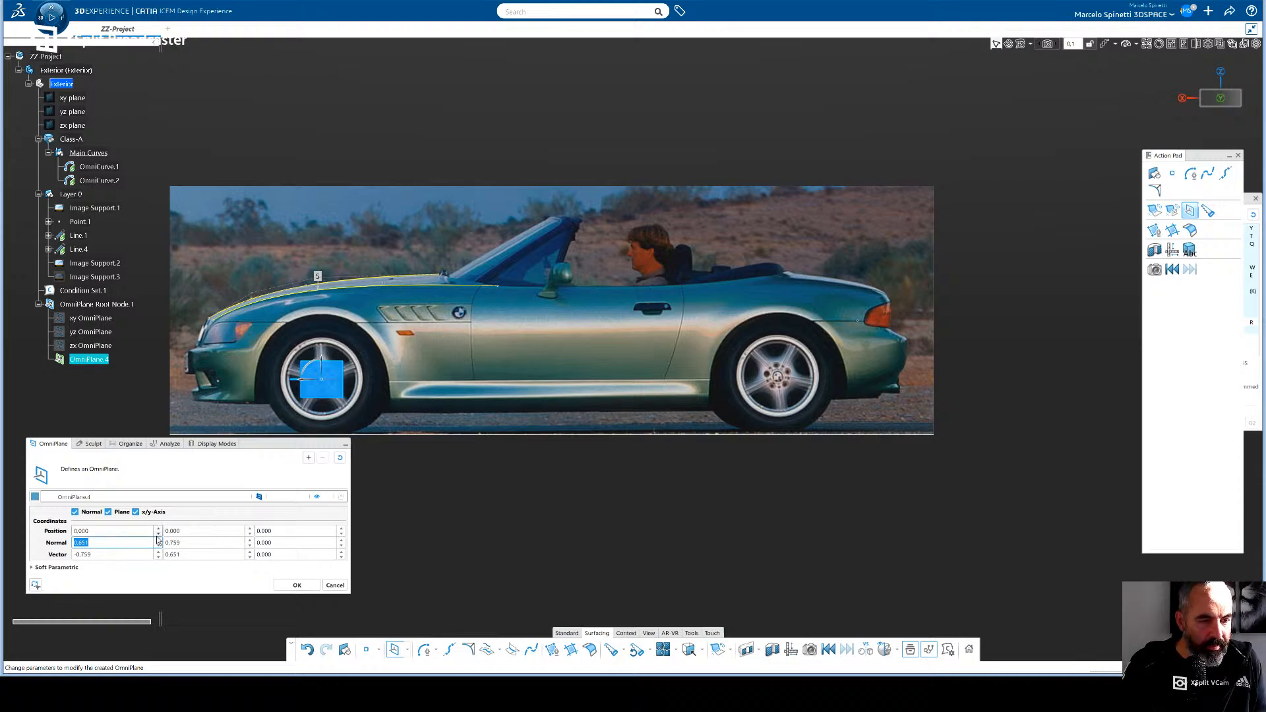
{"action": "left_click", "coordinate": [108, 511]}
{"action": "left_click", "coordinate": [135, 512]}
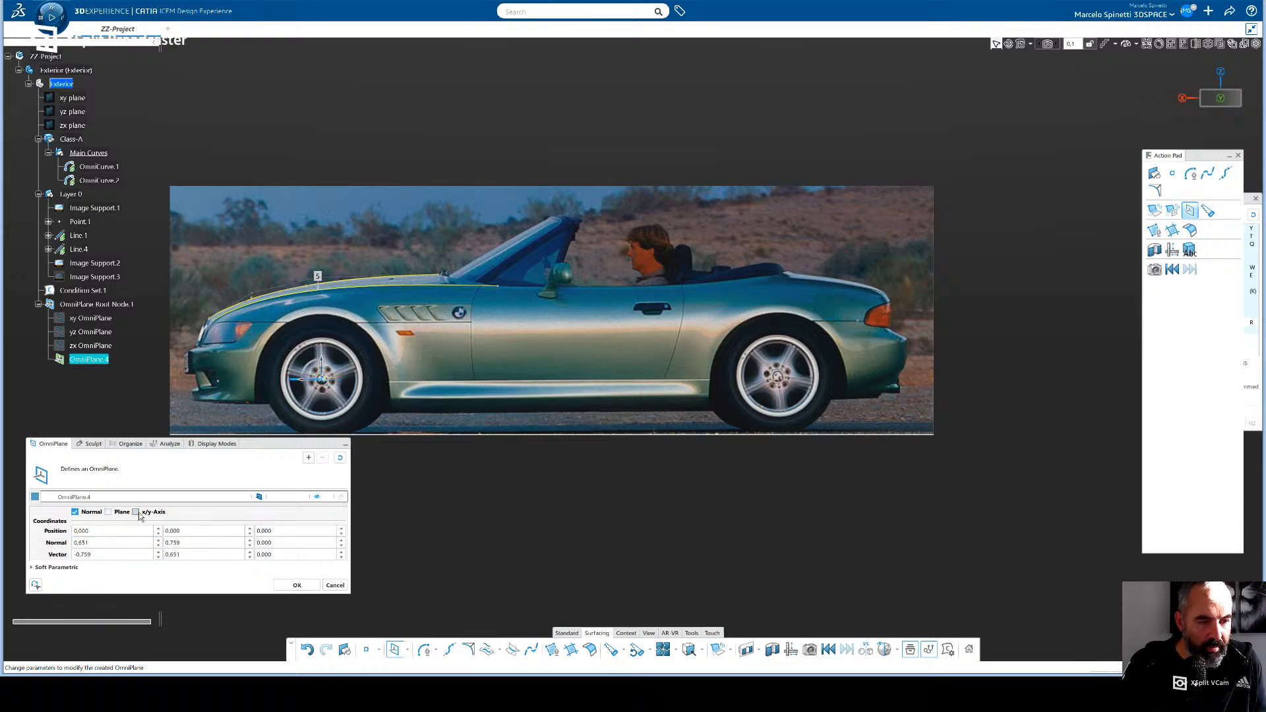
{"action": "double_click", "coordinate": [101, 543]}
{"action": "type", "text": "0"}
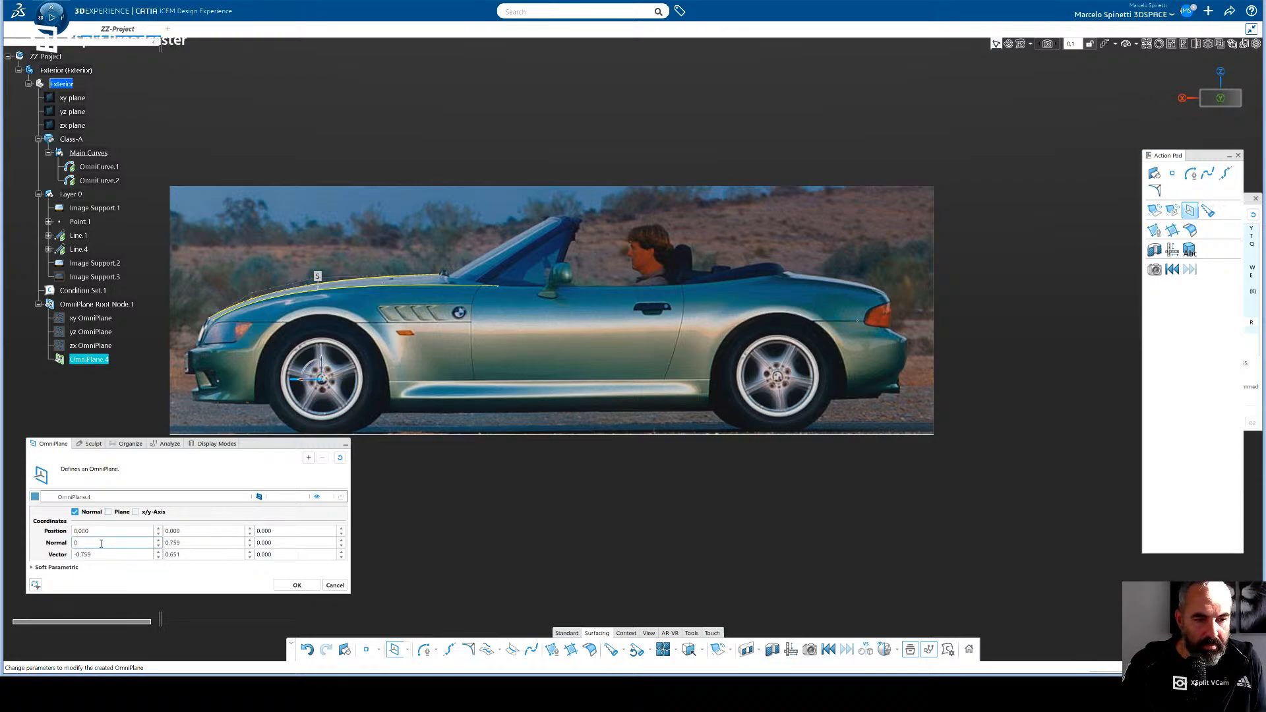
{"action": "left_click", "coordinate": [199, 542]}
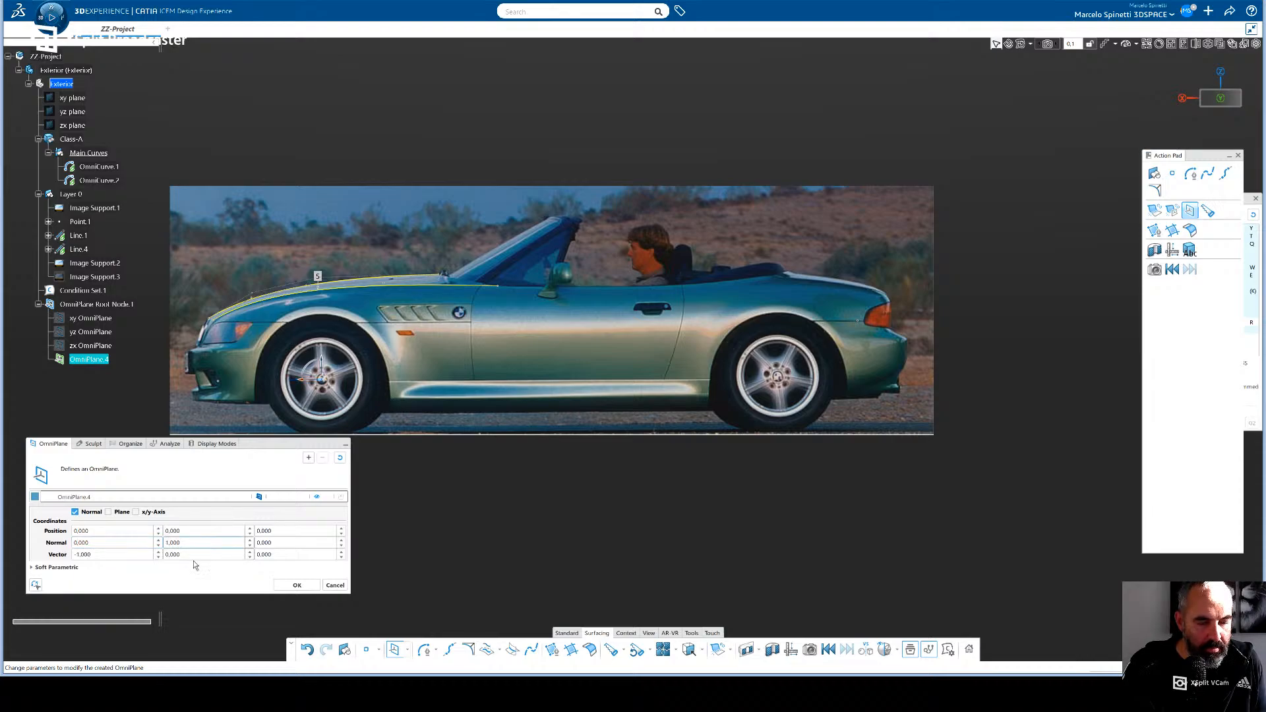
{"action": "left_click", "coordinate": [297, 586]}
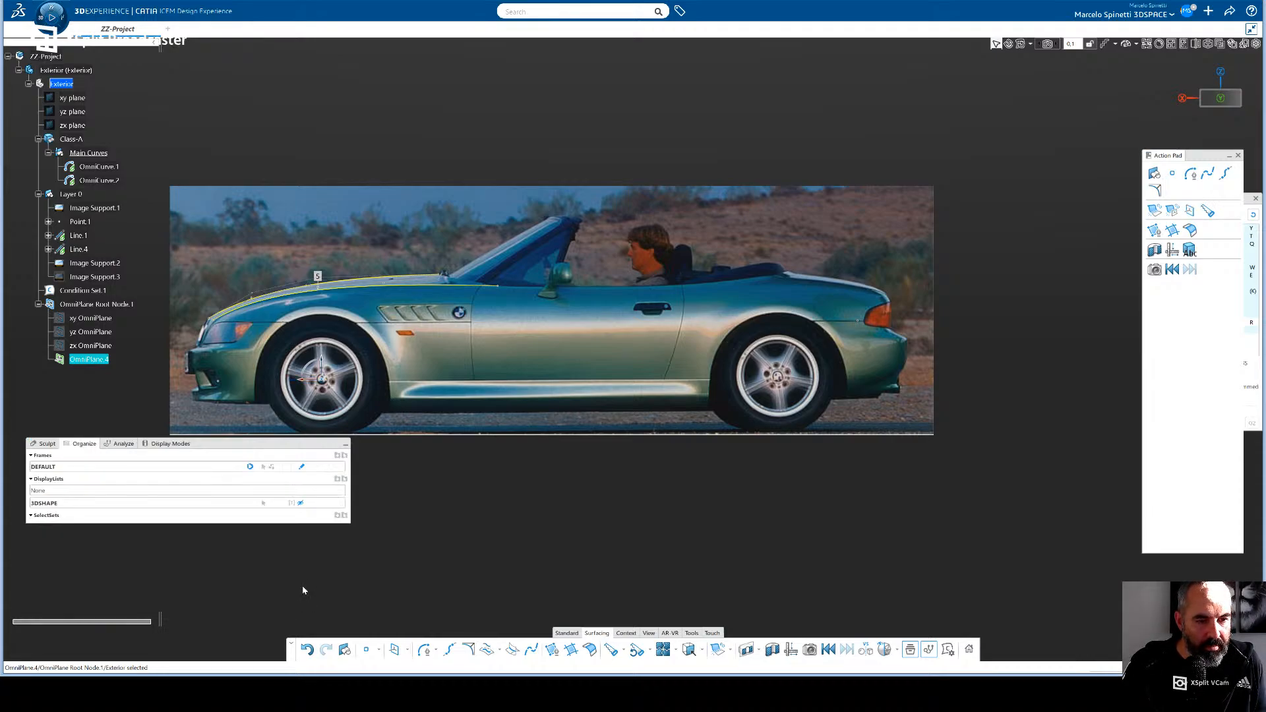
- Draw a four-control-point OmniCurve on the zx OmniPlane, following the door's upper edge from the windshield base to the rear of the soft top
{"action": "left_click_drag", "start_coordinate": [243, 447], "coordinate": [239, 518]}
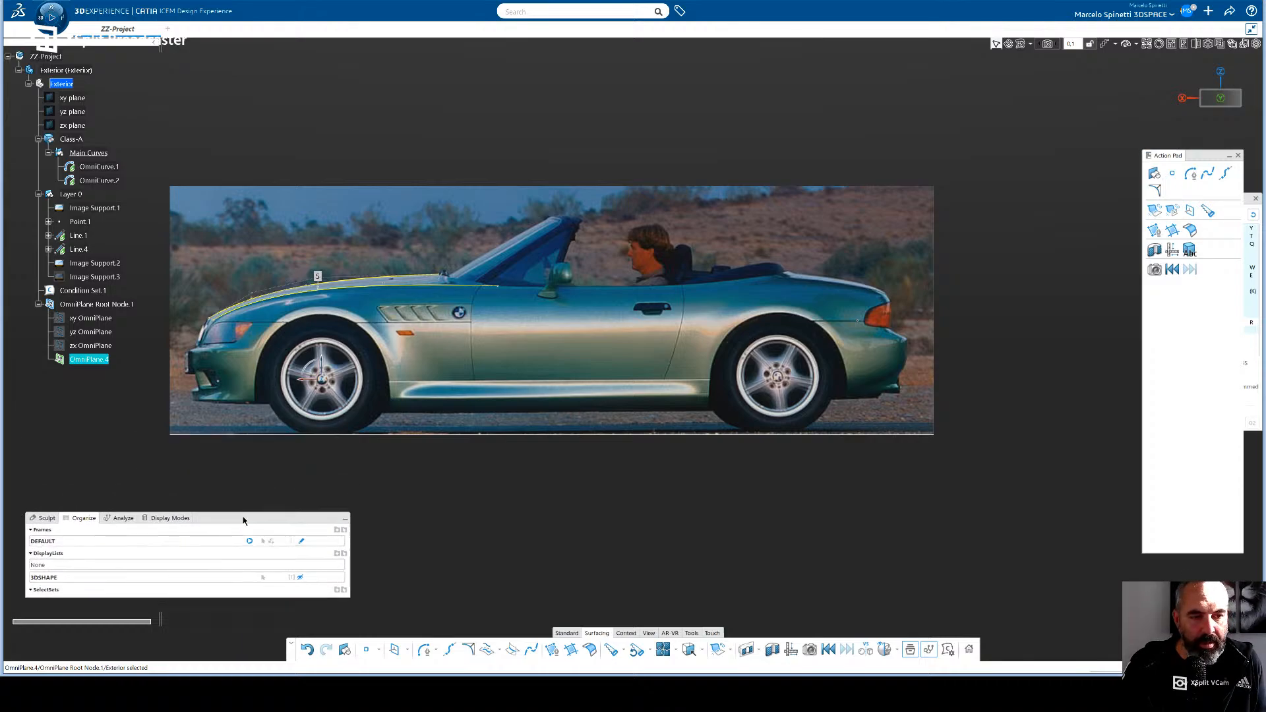
{"action": "left_click", "coordinate": [432, 498]}
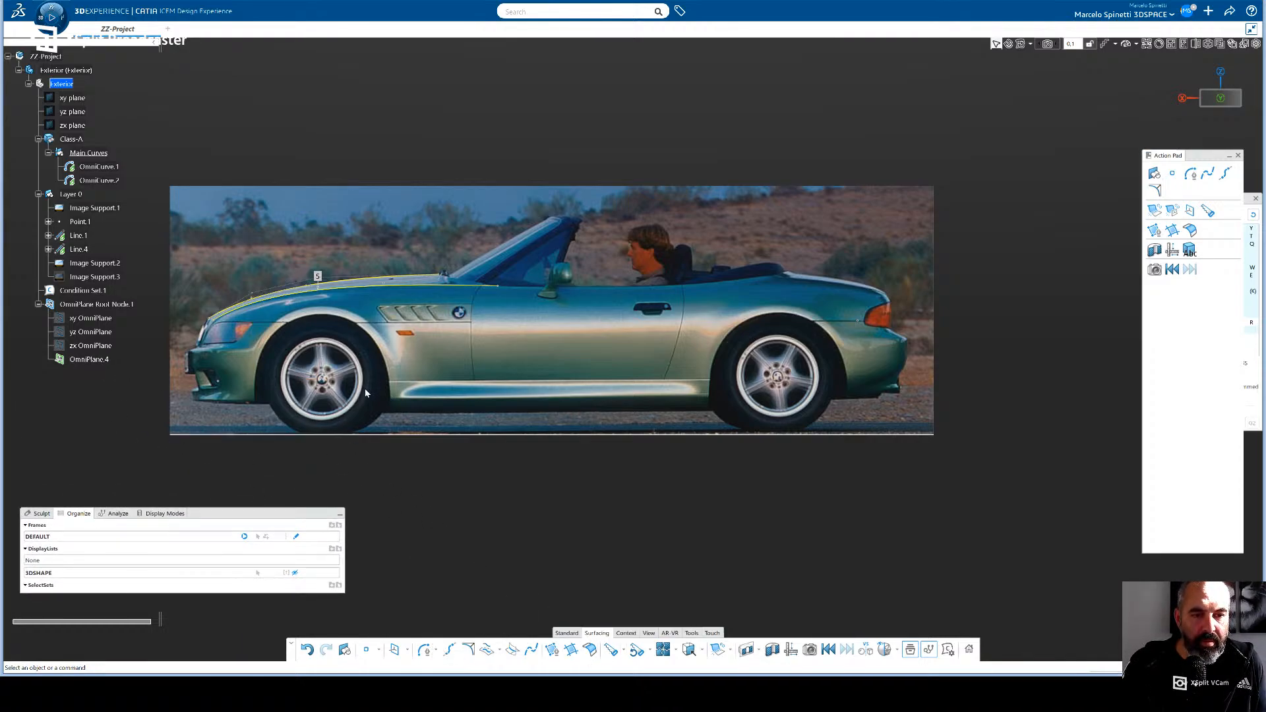
{"action": "left_click", "coordinate": [91, 347]}
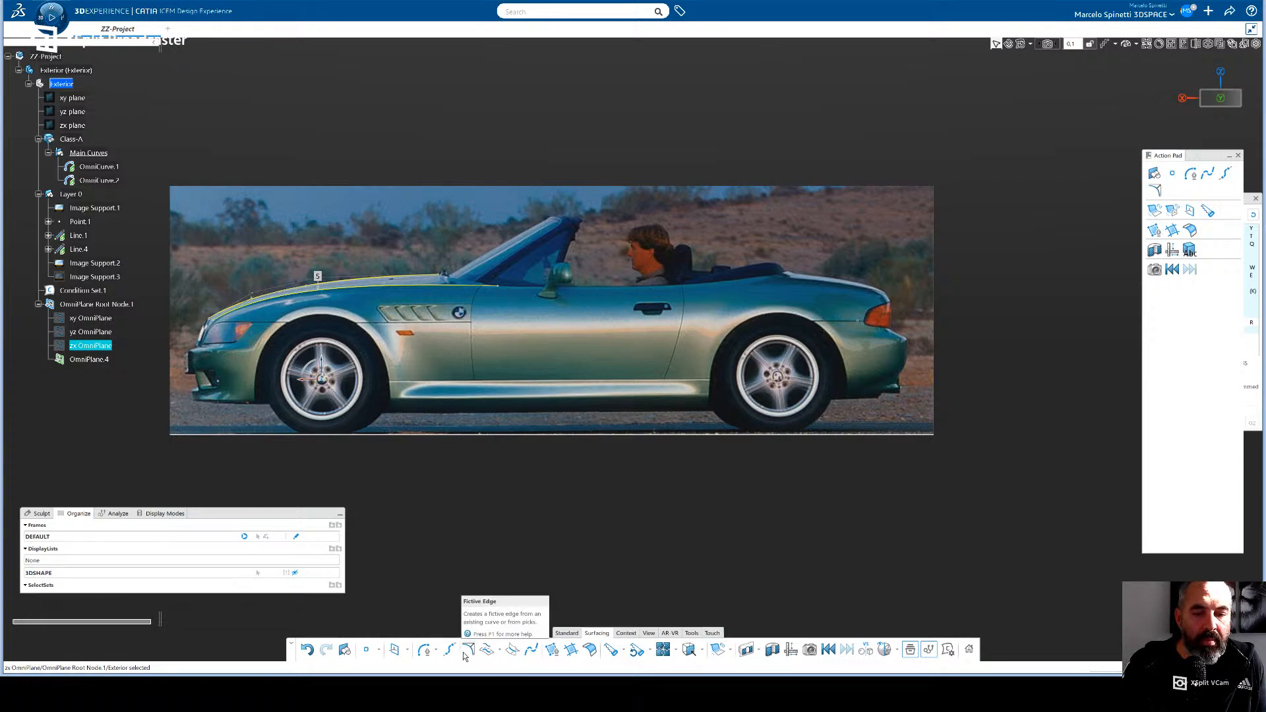
{"action": "left_click", "coordinate": [422, 651]}
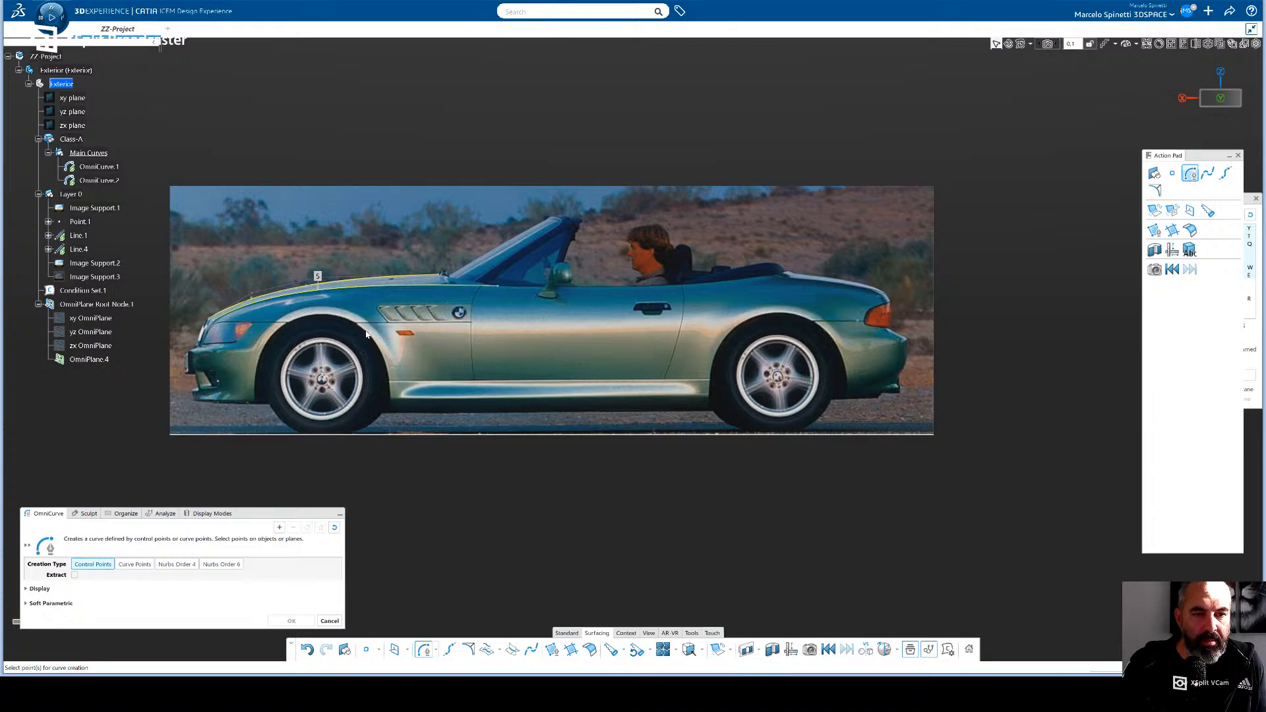
{"action": "left_click", "coordinate": [495, 289]}
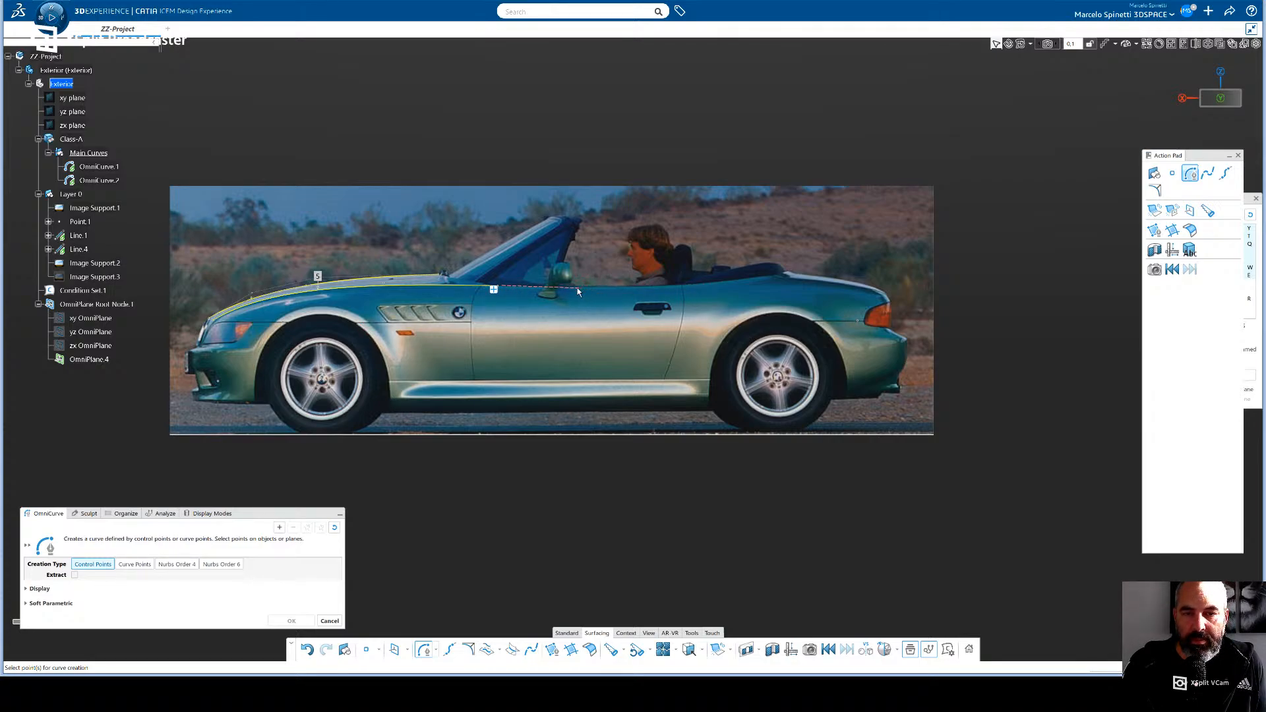
{"action": "left_click", "coordinate": [573, 289]}
{"action": "left_click", "coordinate": [698, 287]}
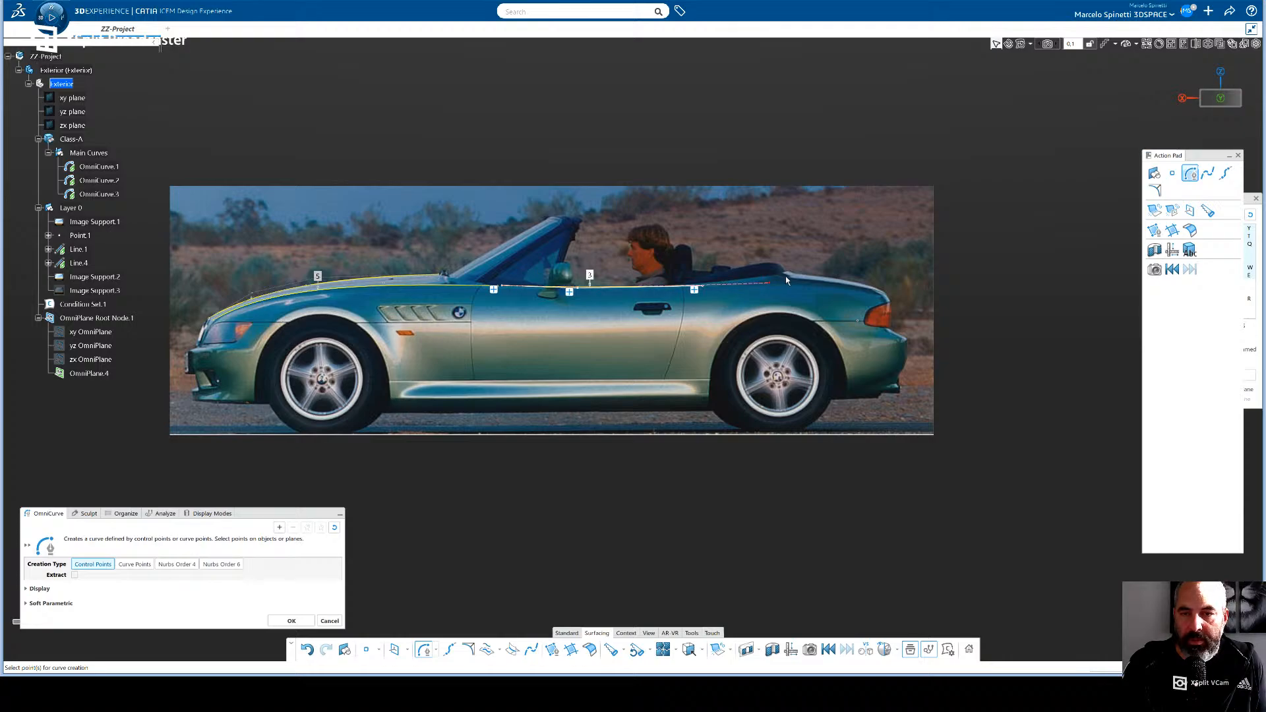
{"action": "left_click", "coordinate": [785, 273]}
{"action": "key", "text": "Return"}
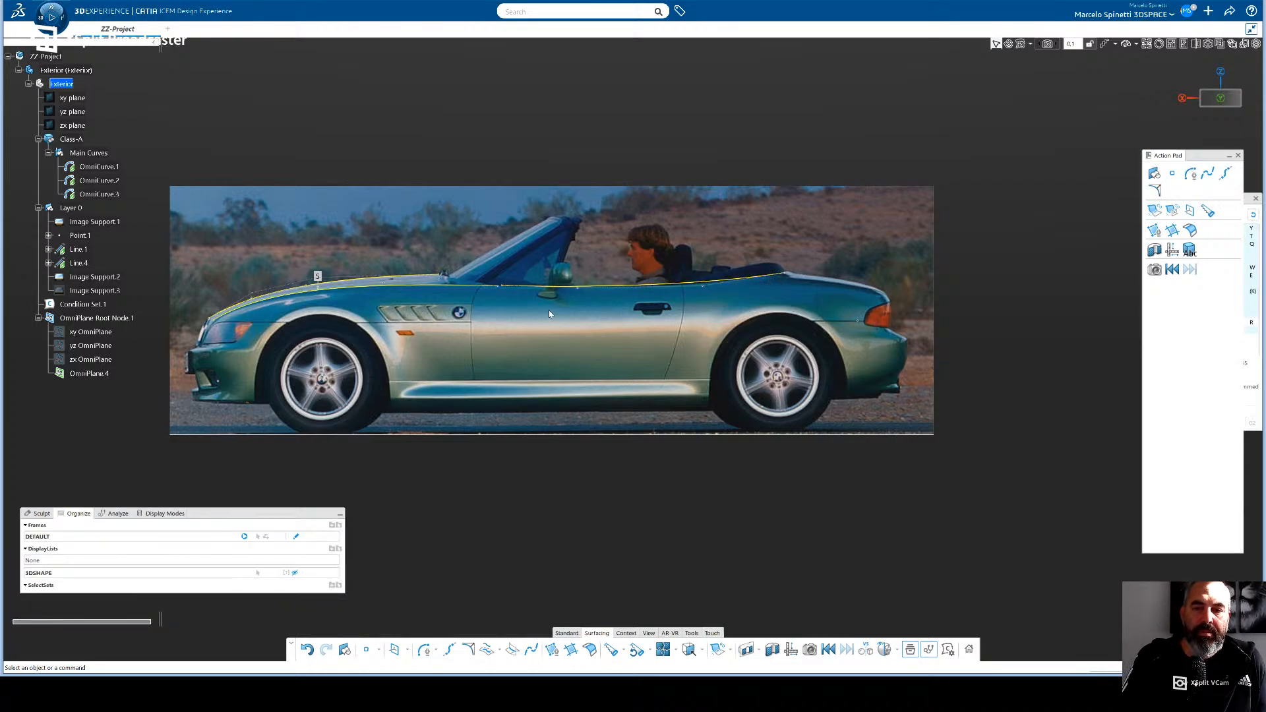
- Show the Sculpt controls and adjust the first two control points of the new door curve to follow the belt line in the photo
{"action": "scroll", "coordinate": [641, 277], "scroll_direction": "up", "scroll_amount": 3}
{"action": "scroll", "coordinate": [641, 277], "scroll_direction": "up", "scroll_amount": 5}
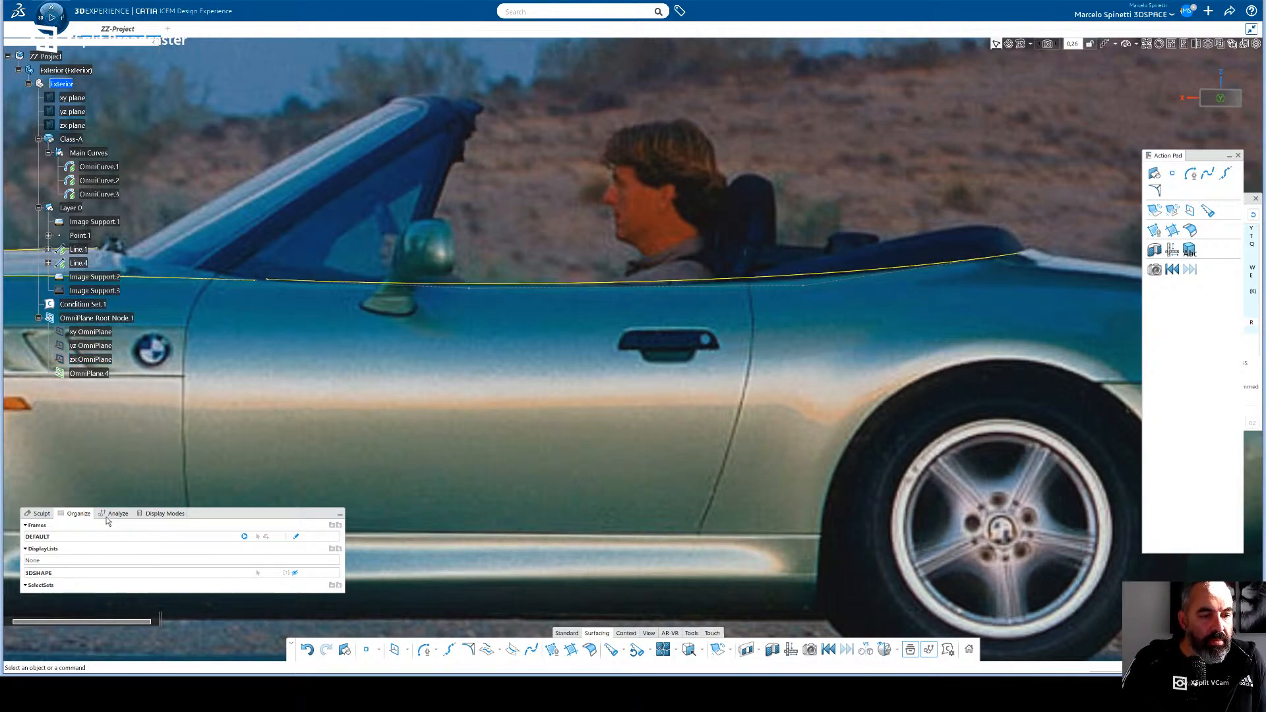
{"action": "left_click", "coordinate": [45, 514]}
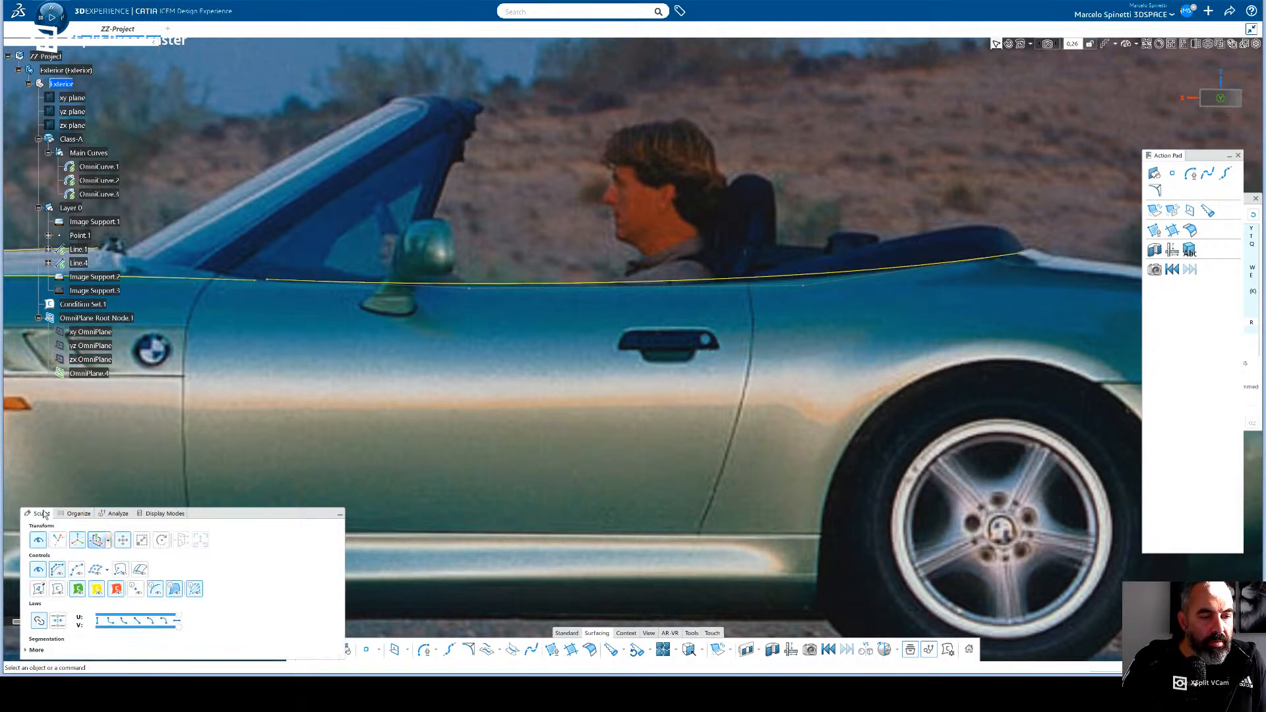
{"action": "left_click", "coordinate": [269, 281]}
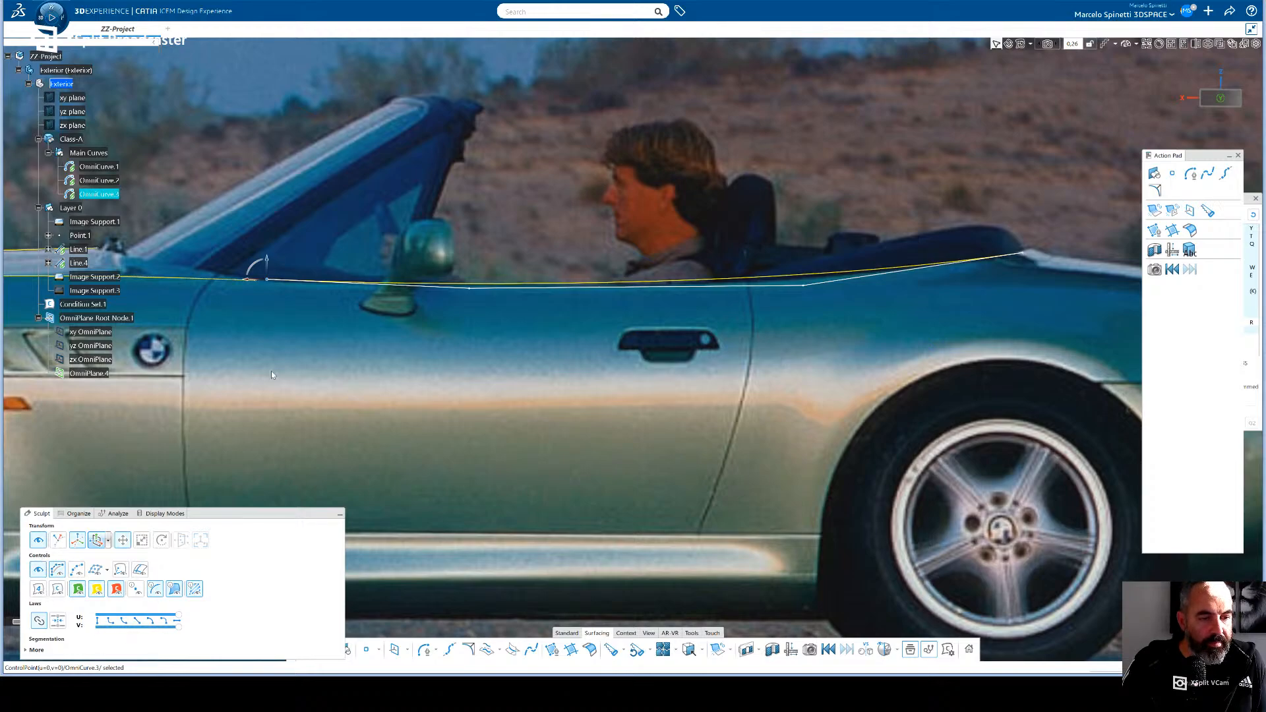
{"action": "left_click_drag", "start_coordinate": [254, 272], "coordinate": [248, 275]}
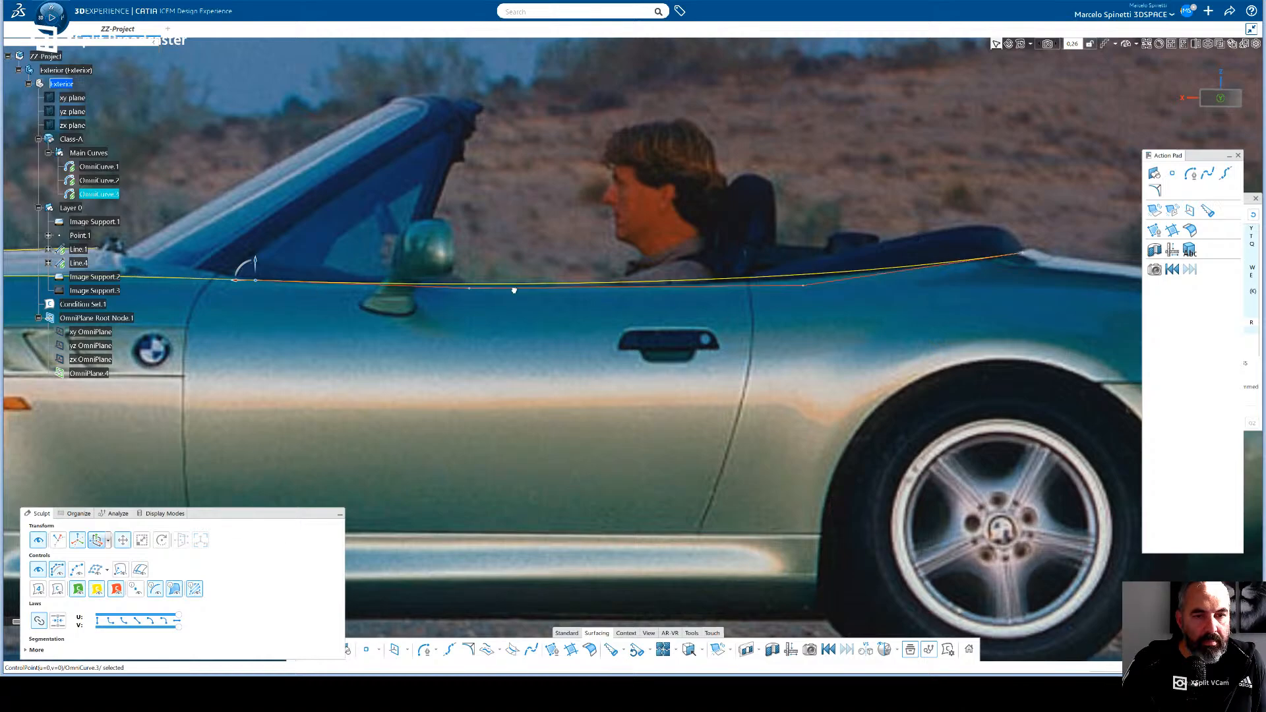
{"action": "left_click", "coordinate": [466, 285]}
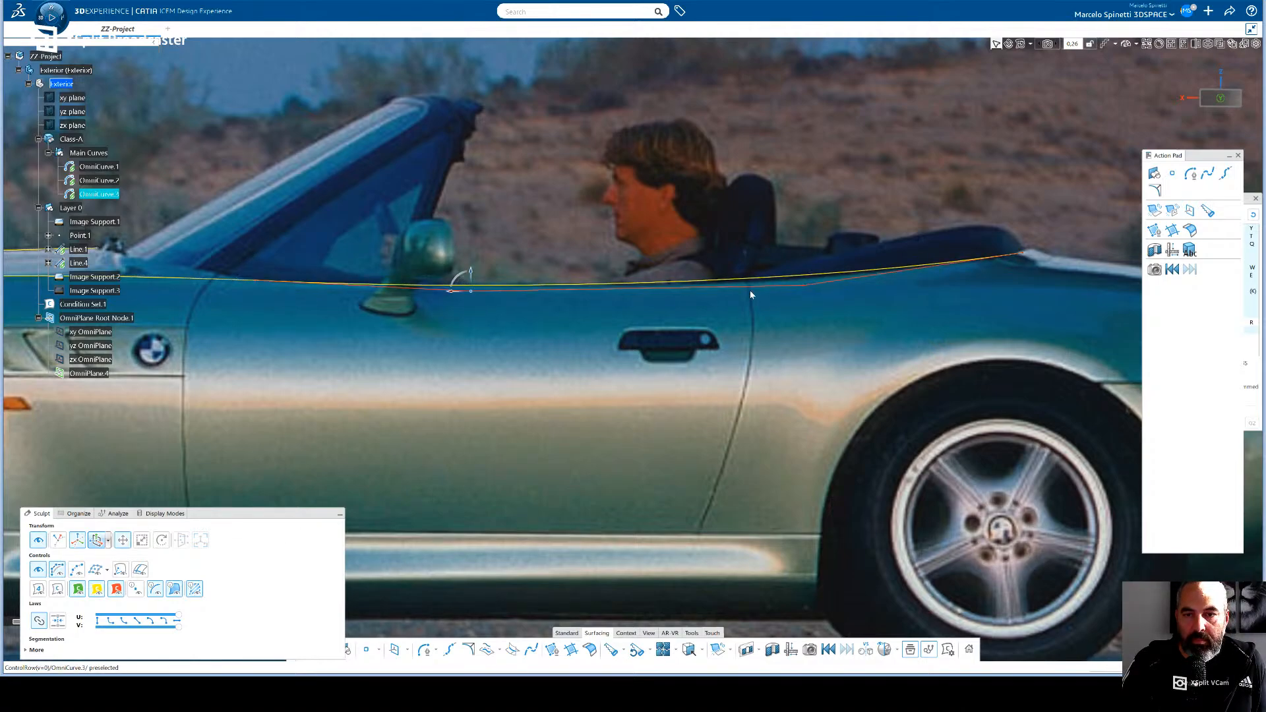
- Lower the door curve's third control point slightly and shift its rear end point slightly forward to match the photo
{"action": "left_click", "coordinate": [803, 287]}
{"action": "left_click_drag", "start_coordinate": [798, 277], "coordinate": [797, 285]}
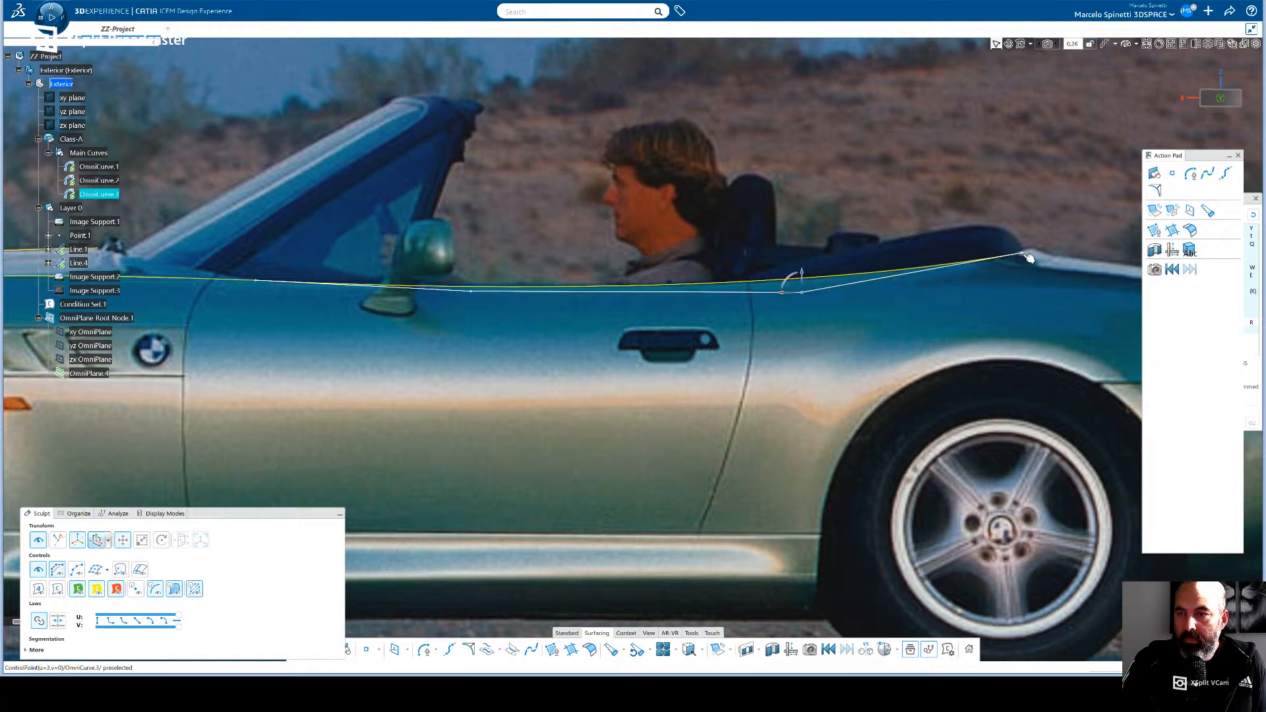
{"action": "left_click", "coordinate": [1014, 251]}
{"action": "left_click_drag", "start_coordinate": [1009, 250], "coordinate": [1007, 251]}
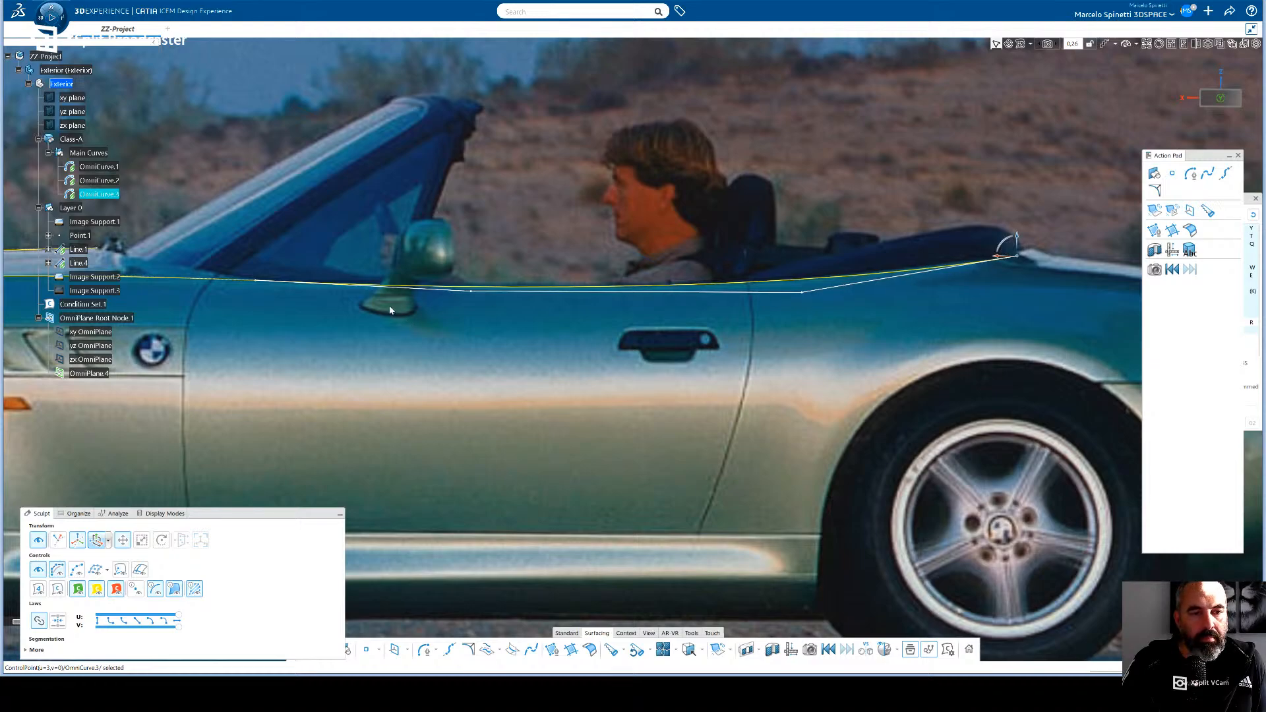
- Move the door curve's second control point forward and up near the mirror base, and raise its third control point slightly
{"action": "left_click", "coordinate": [474, 294]}
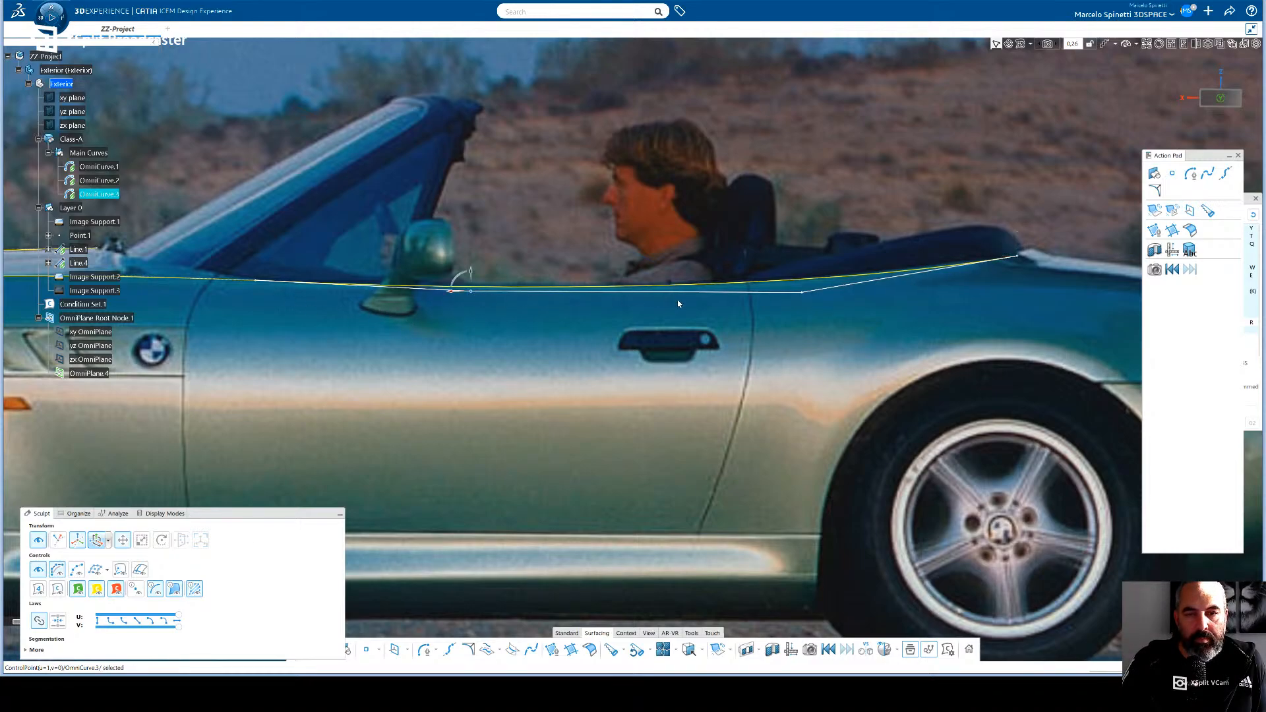
{"action": "left_click_drag", "start_coordinate": [465, 285], "coordinate": [460, 284]}
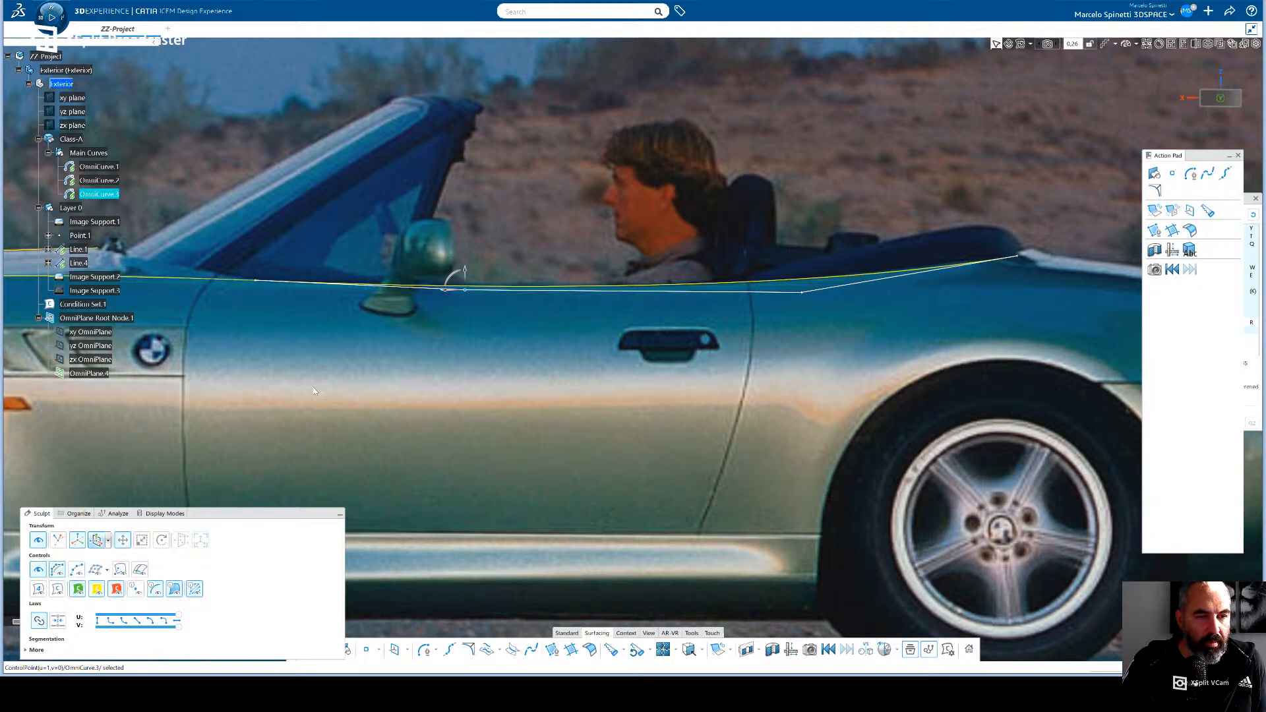
{"action": "mouse_move", "coordinate": [440, 286]}
{"action": "left_mouse_down"}
{"action": "mouse_move", "coordinate": [430, 305]}
{"action": "mouse_move", "coordinate": [425, 280]}
{"action": "left_mouse_up"}
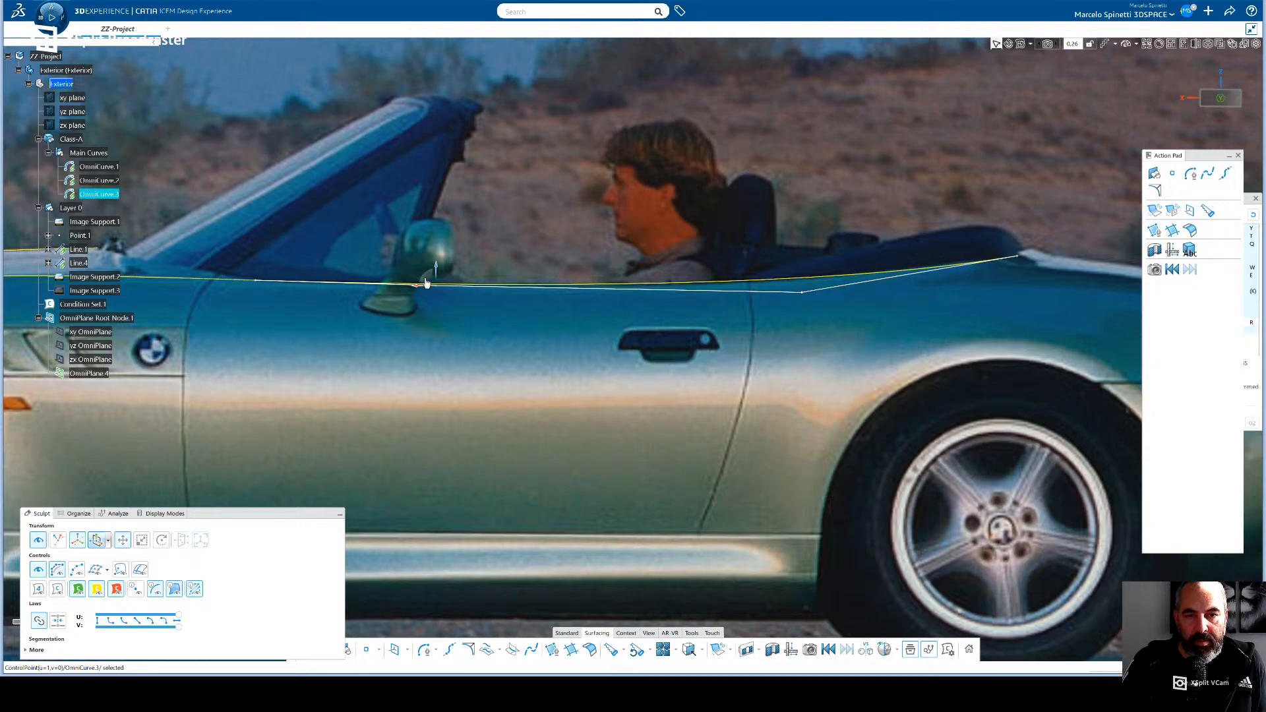
{"action": "left_click", "coordinate": [805, 294]}
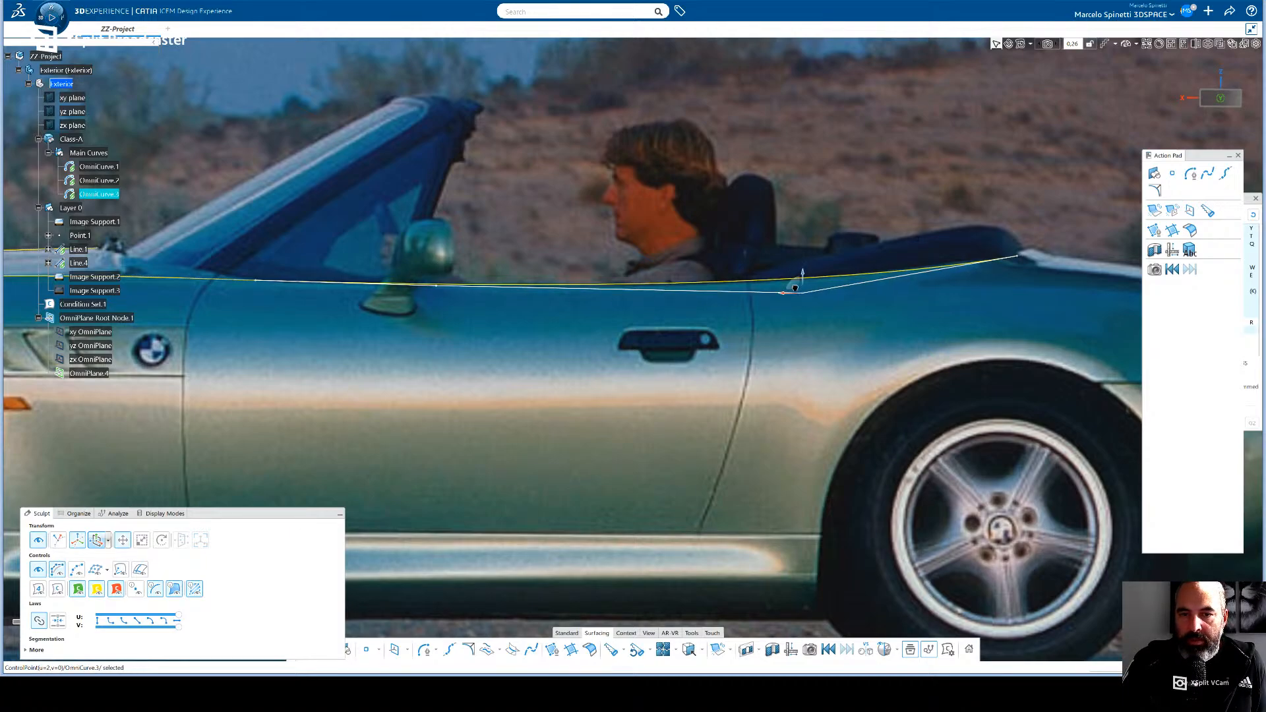
{"action": "left_click_drag", "start_coordinate": [796, 288], "coordinate": [794, 286]}
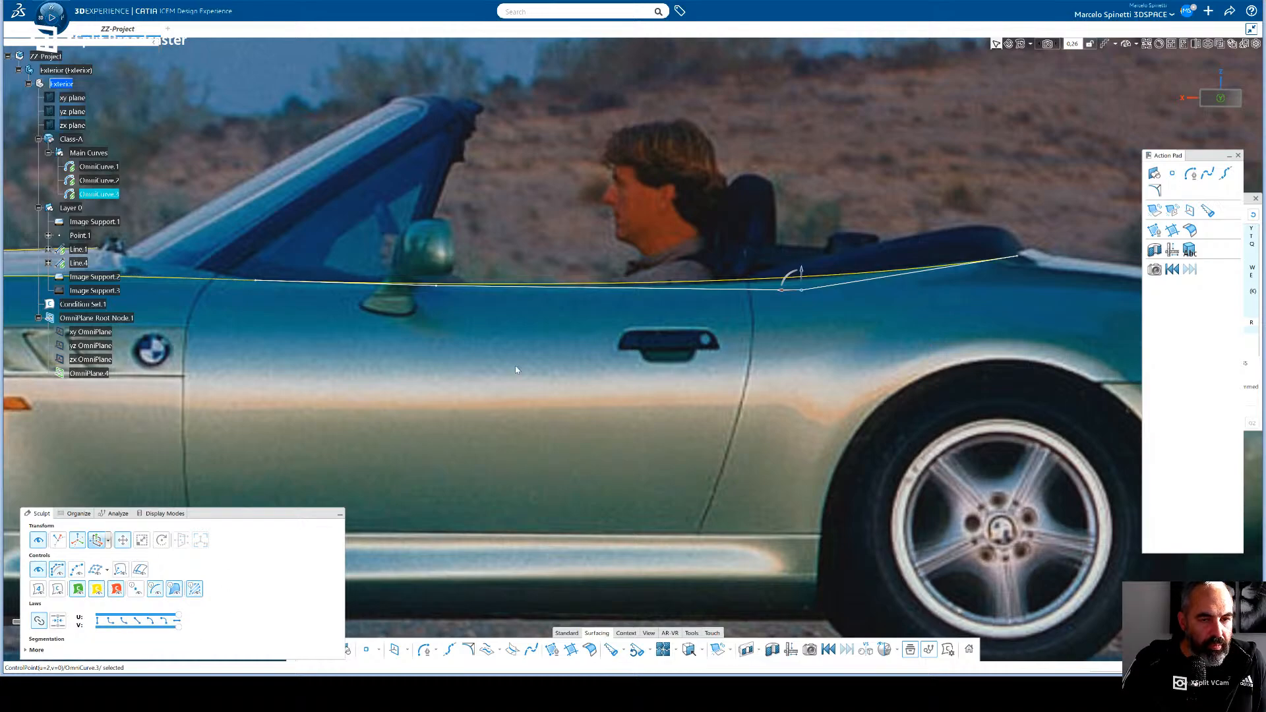
- Increase the door curve to five control points, lower the third and fourth, and shift the rear end point forward
{"action": "left_click", "coordinate": [40, 586]}
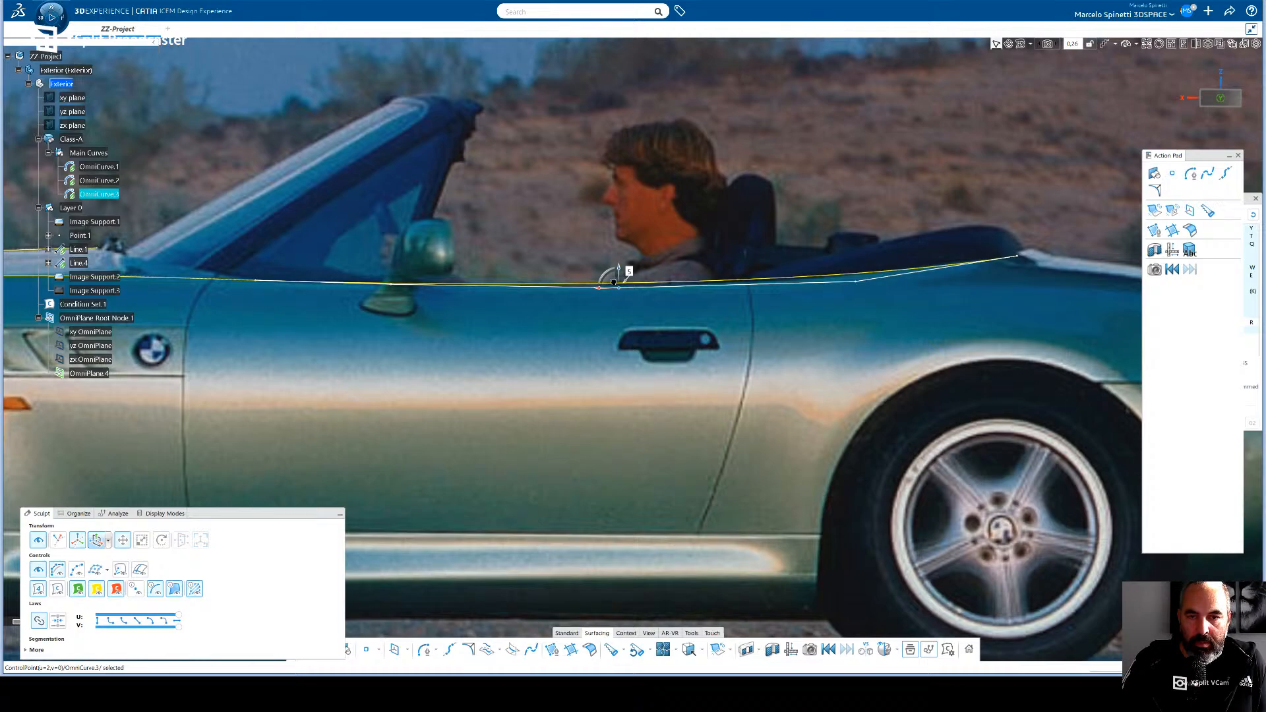
{"action": "left_click_drag", "start_coordinate": [613, 282], "coordinate": [614, 285]}
{"action": "left_click", "coordinate": [857, 284]}
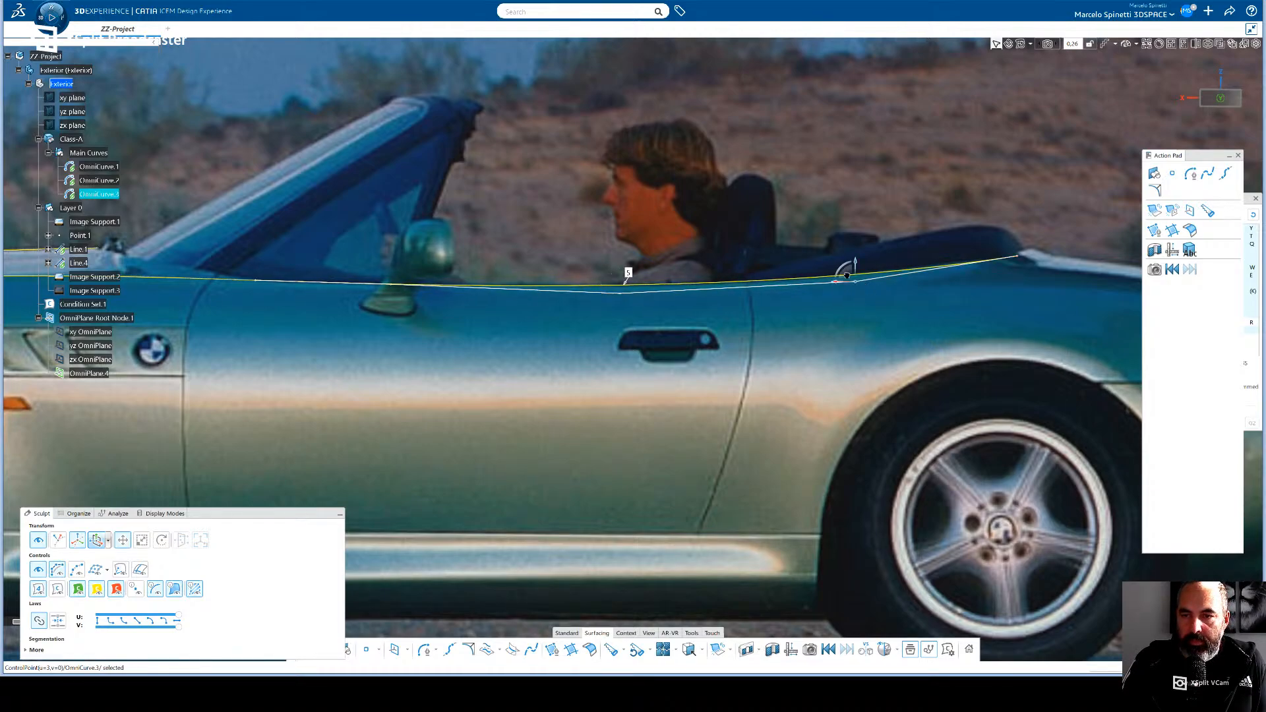
{"action": "left_click_drag", "start_coordinate": [848, 276], "coordinate": [834, 283]}
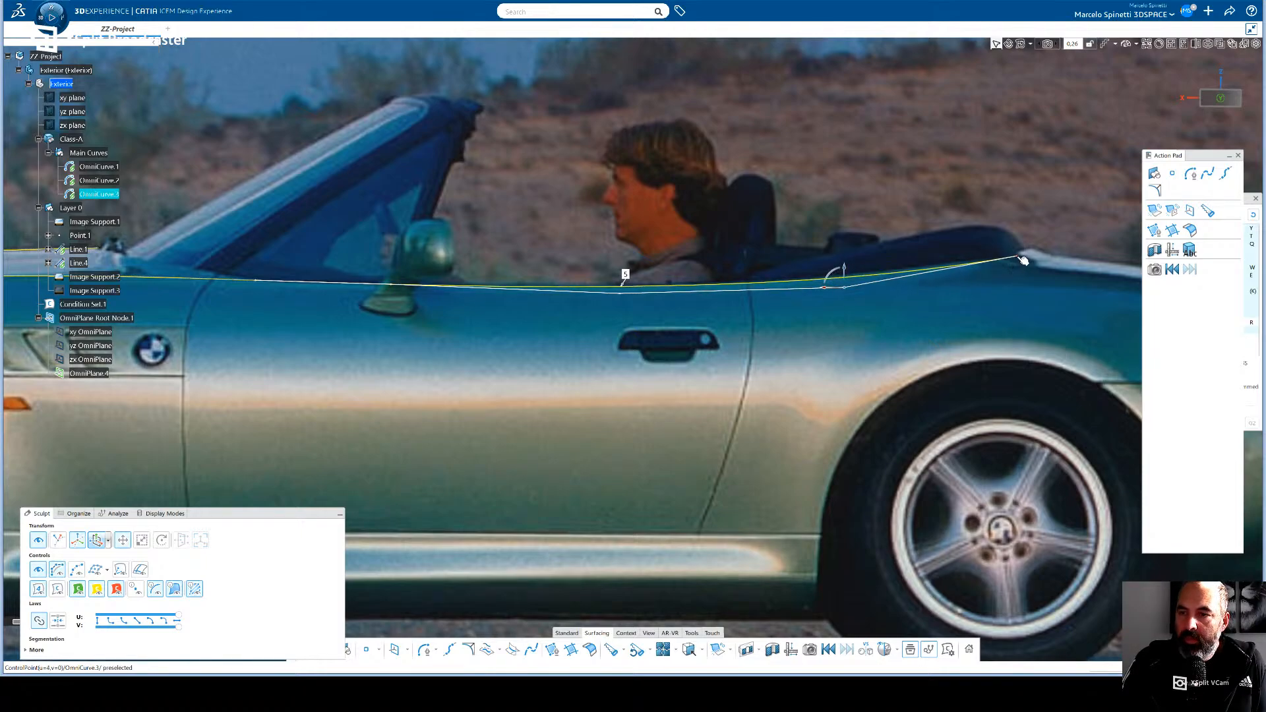
{"action": "left_click", "coordinate": [1018, 257]}
{"action": "left_click_drag", "start_coordinate": [1010, 251], "coordinate": [995, 252]}
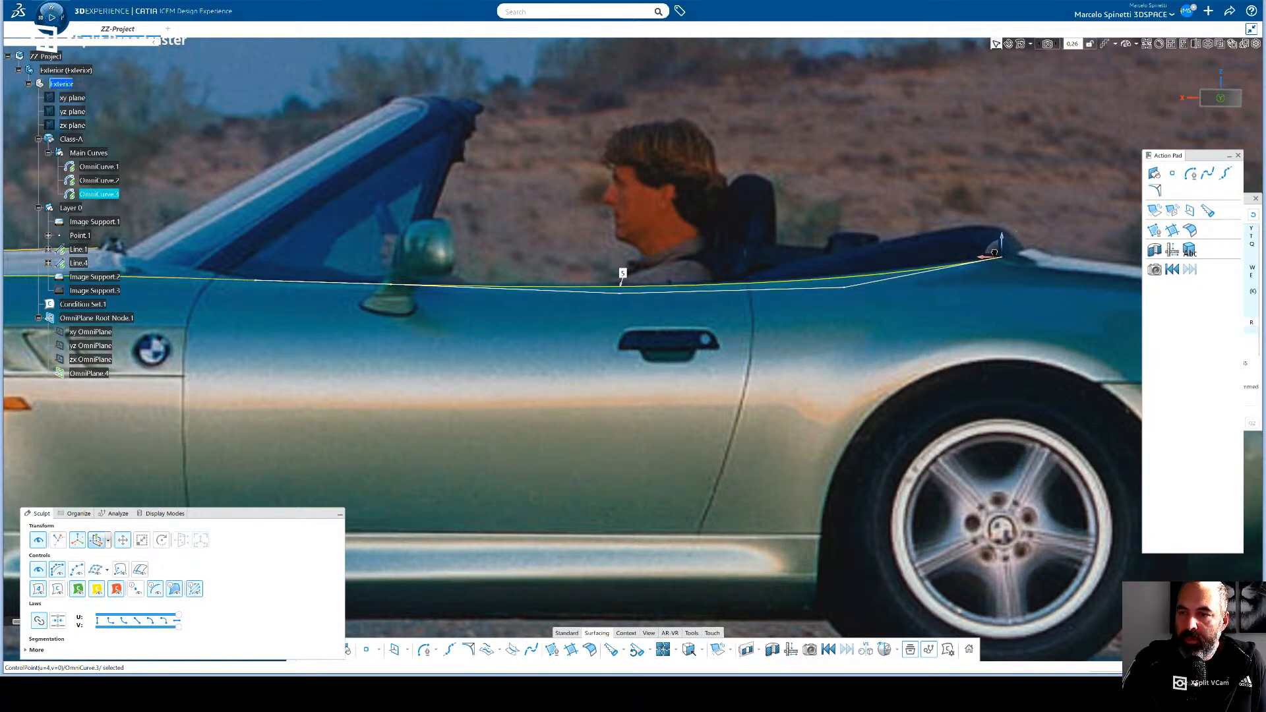
- Shift the door curve's fourth, third and second control points rearward so the curve follows the belt line in the photo
{"action": "left_click", "coordinate": [846, 288]}
{"action": "left_click_drag", "start_coordinate": [837, 285], "coordinate": [864, 279]}
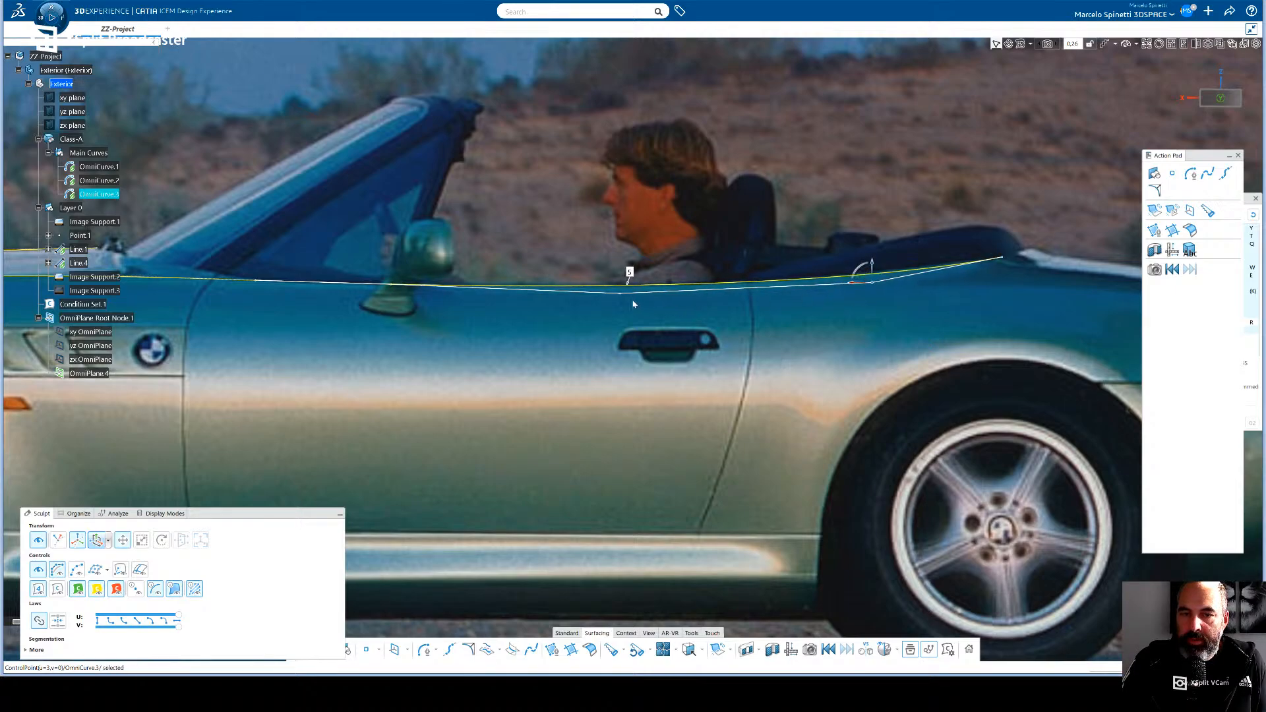
{"action": "left_click", "coordinate": [622, 294]}
{"action": "left_click_drag", "start_coordinate": [614, 289], "coordinate": [626, 288]}
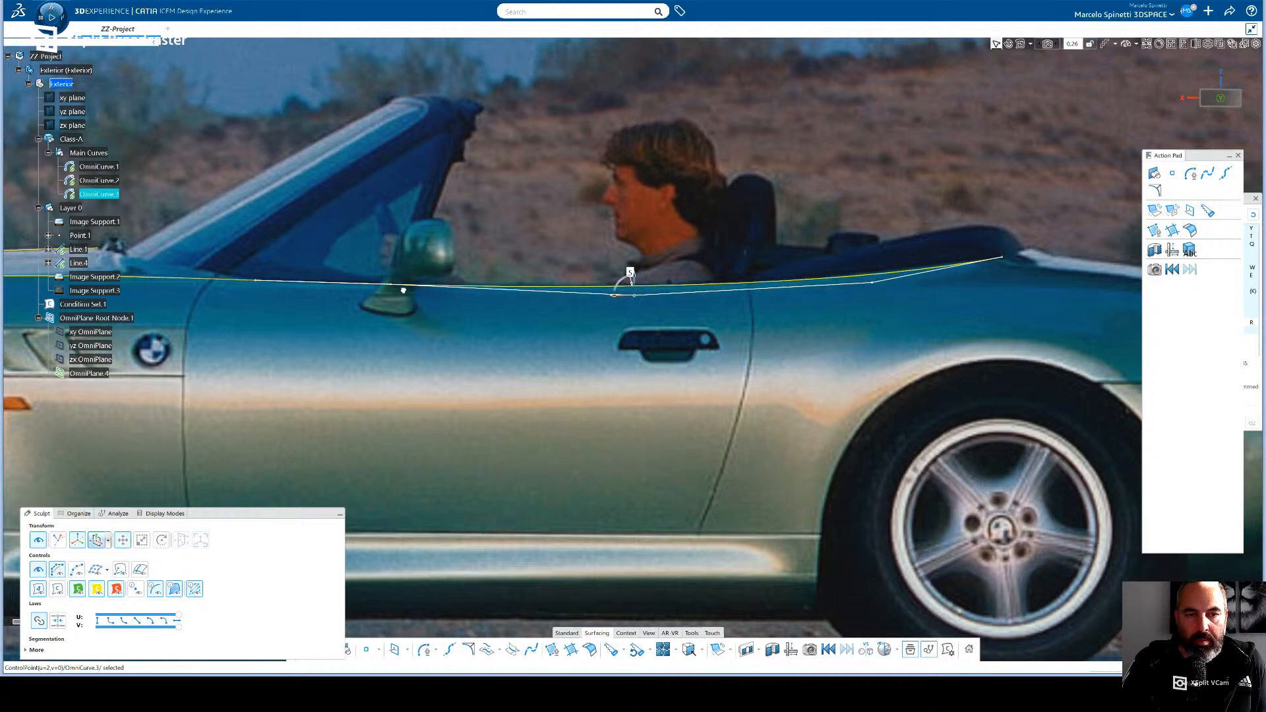
{"action": "left_click", "coordinate": [372, 283]}
{"action": "left_click_drag", "start_coordinate": [384, 281], "coordinate": [439, 286]}
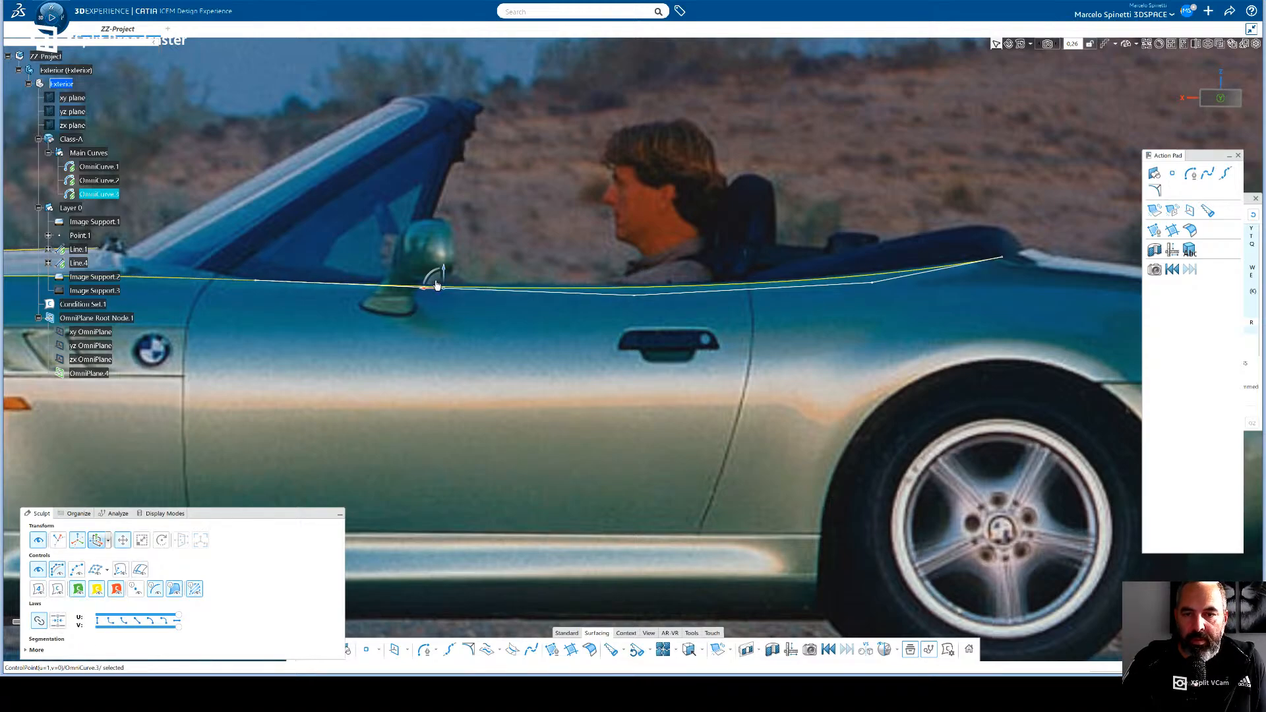
- Raise the door curve's third control point slightly, and move its fourth control point and rear end point forward and down
{"action": "left_click", "coordinate": [635, 290]}
{"action": "left_click_drag", "start_coordinate": [635, 289], "coordinate": [645, 289]}
{"action": "left_click", "coordinate": [873, 283]}
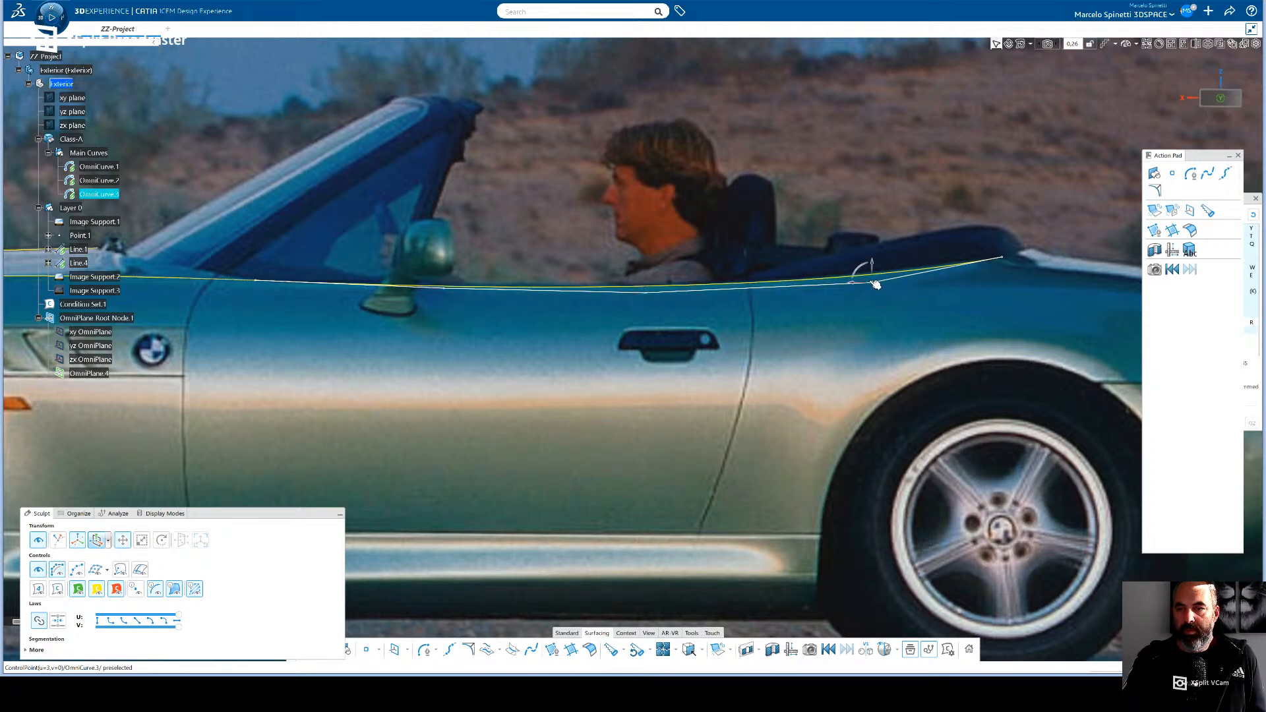
{"action": "left_click_drag", "start_coordinate": [867, 275], "coordinate": [851, 284]}
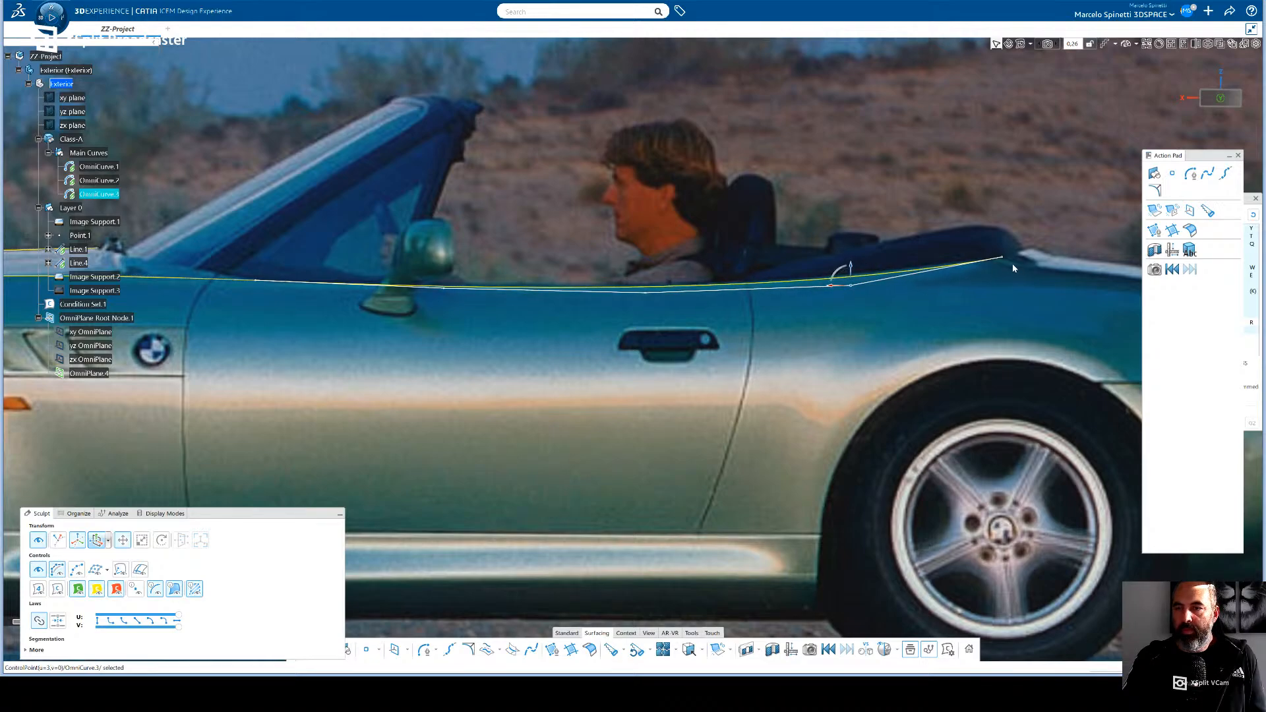
{"action": "left_click", "coordinate": [1007, 262]}
{"action": "left_click_drag", "start_coordinate": [993, 257], "coordinate": [967, 258]}
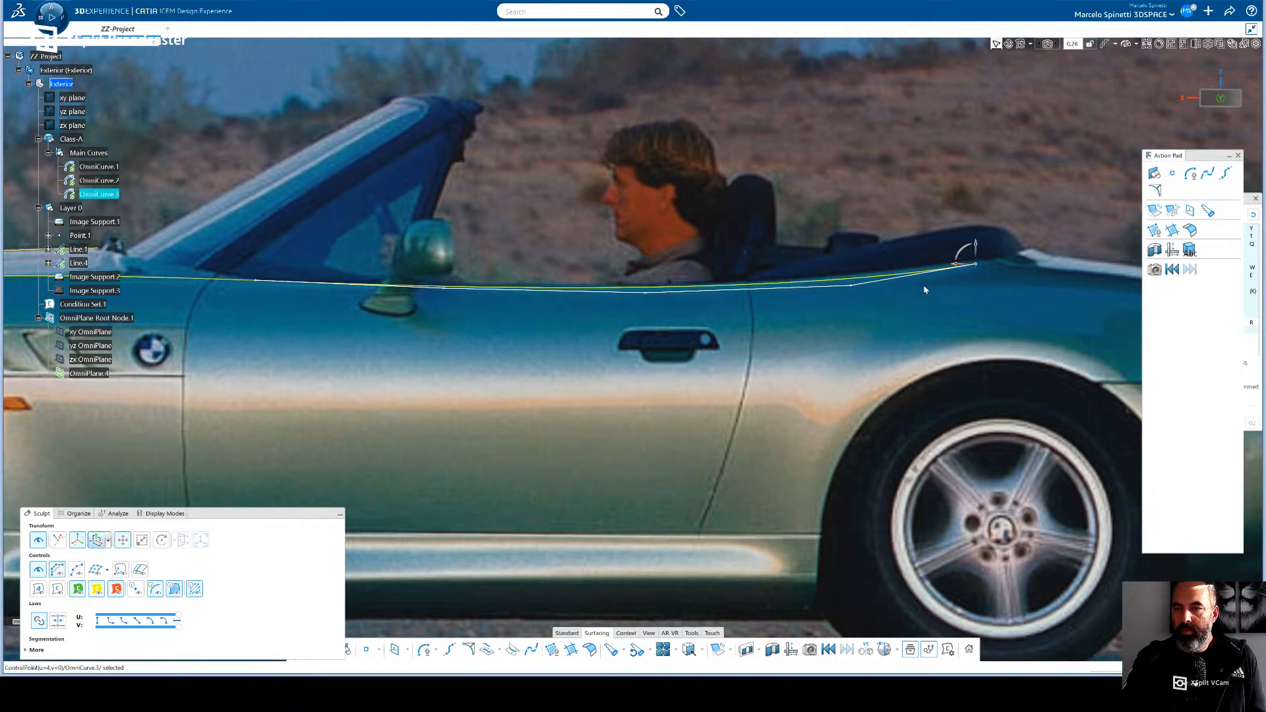
- Raise the door curve's fourth control point slightly, move its rear end point back and up to the soft top, and deselect the curve
{"action": "left_click", "coordinate": [850, 284]}
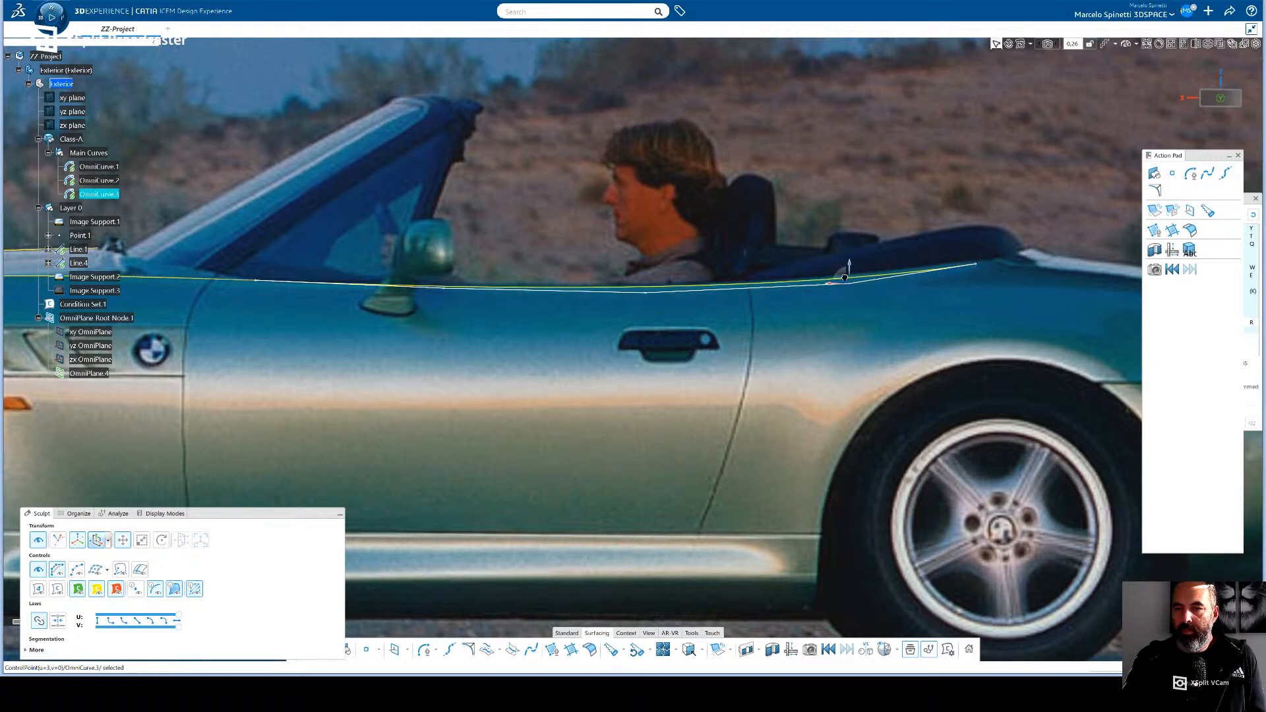
{"action": "left_click", "coordinate": [982, 268]}
{"action": "left_click_drag", "start_coordinate": [981, 268], "coordinate": [990, 257]}
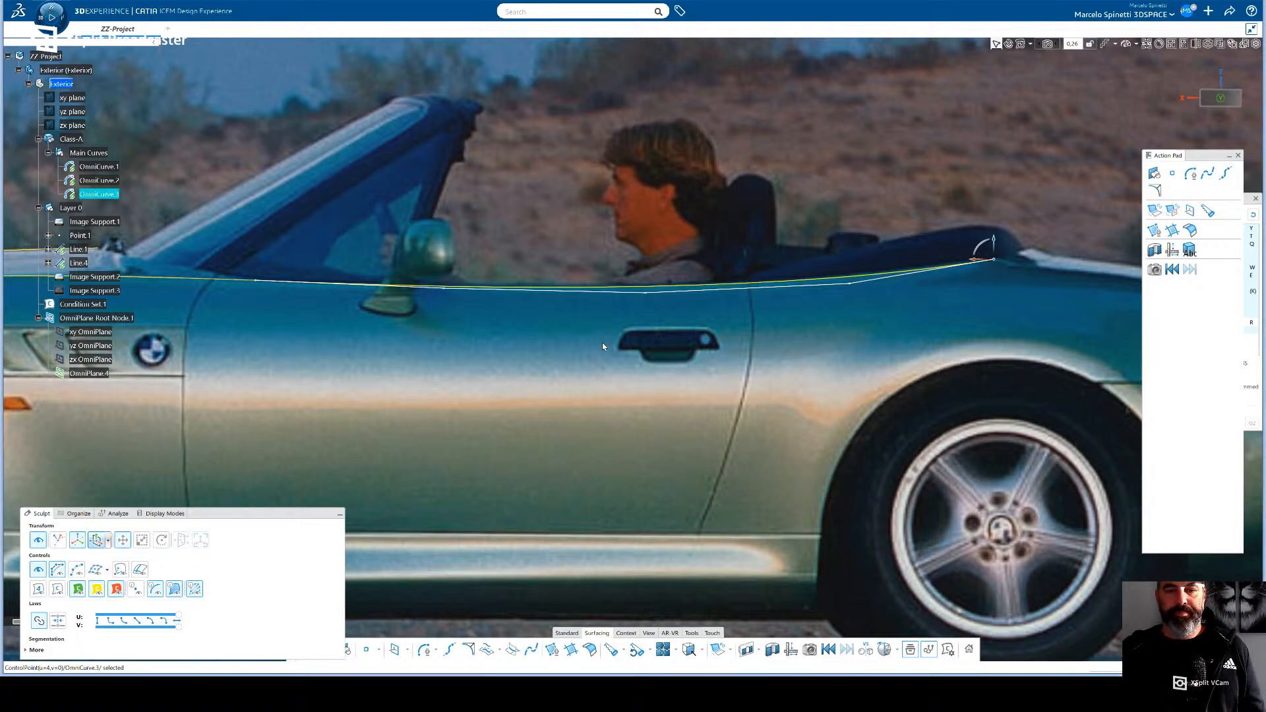
{"action": "scroll", "coordinate": [560, 353], "scroll_direction": "down", "scroll_amount": 3}
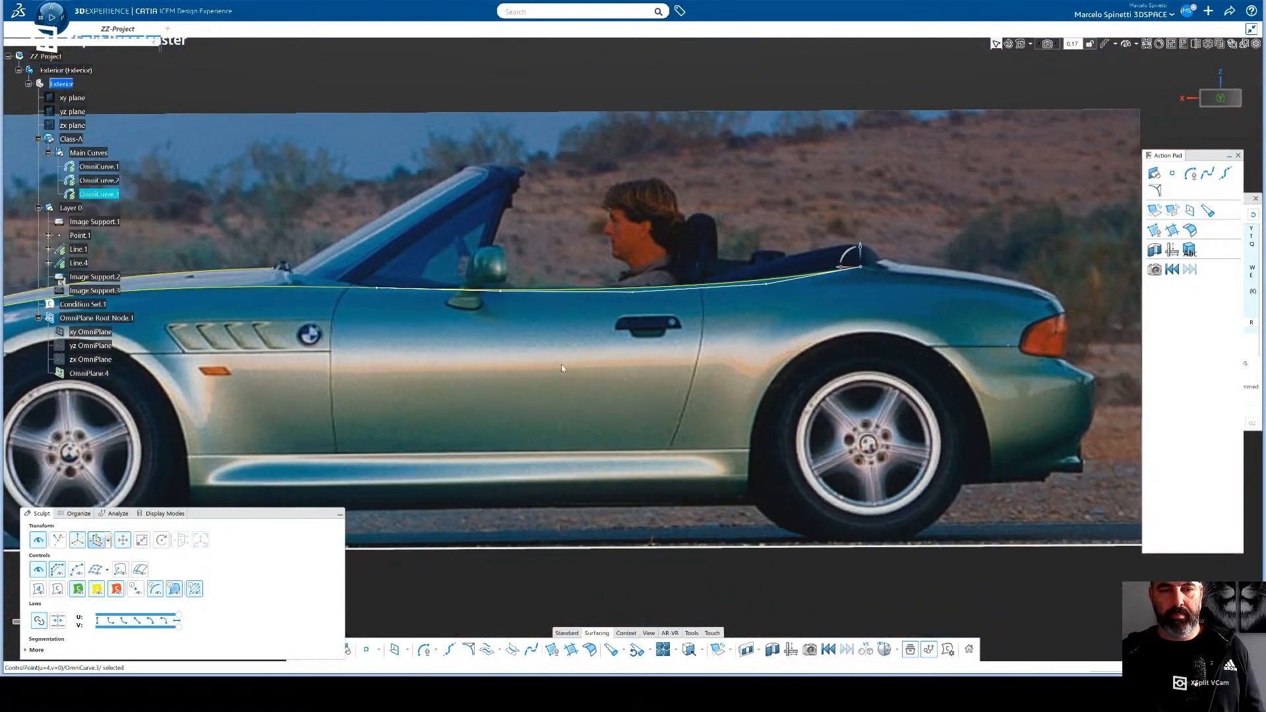
{"action": "scroll", "coordinate": [560, 368], "scroll_direction": "down", "scroll_amount": 2}
{"action": "middle_click_drag", "start_coordinate": [572, 385], "coordinate": [706, 414]}
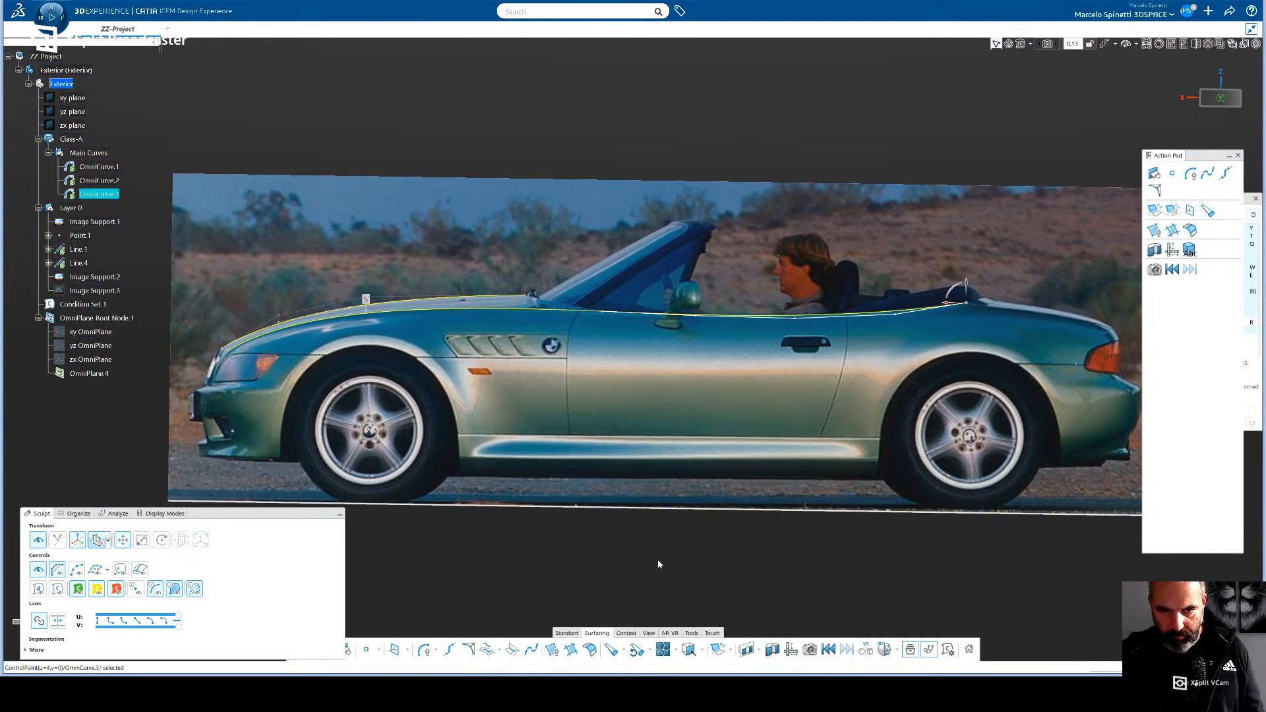
{"action": "left_click", "coordinate": [637, 579]}
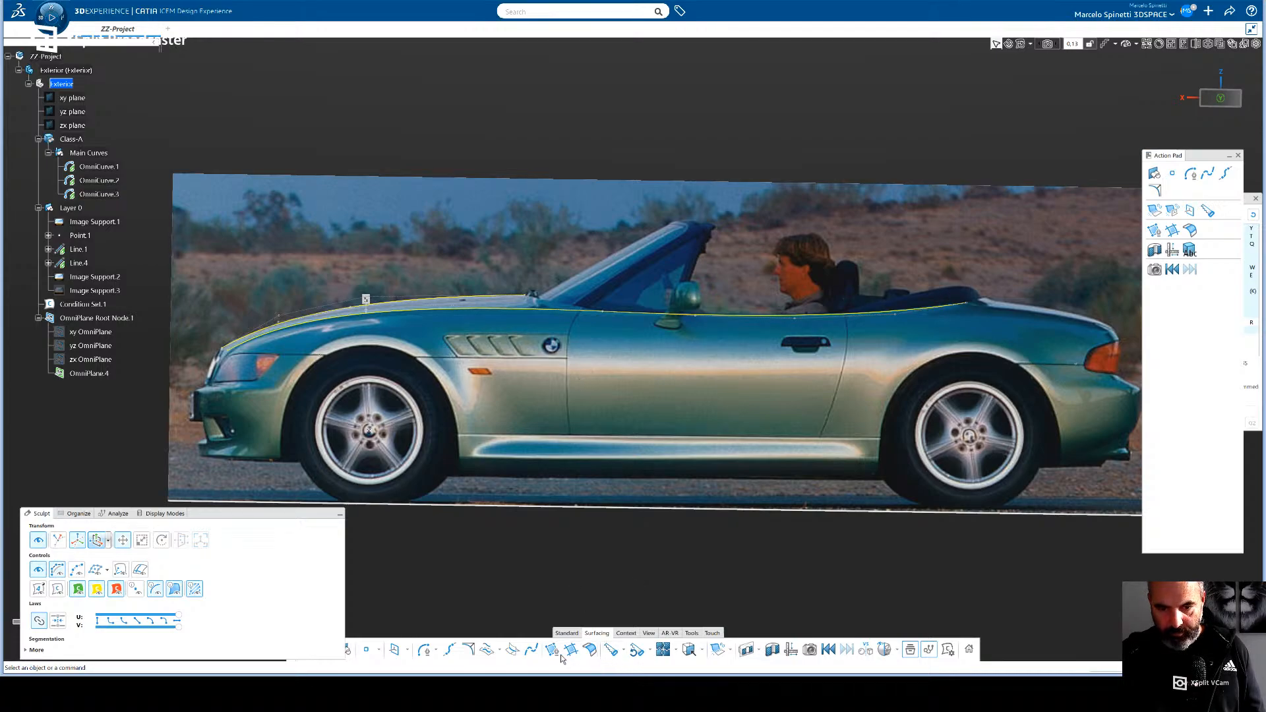
{"action": "left_click", "coordinate": [731, 652]}
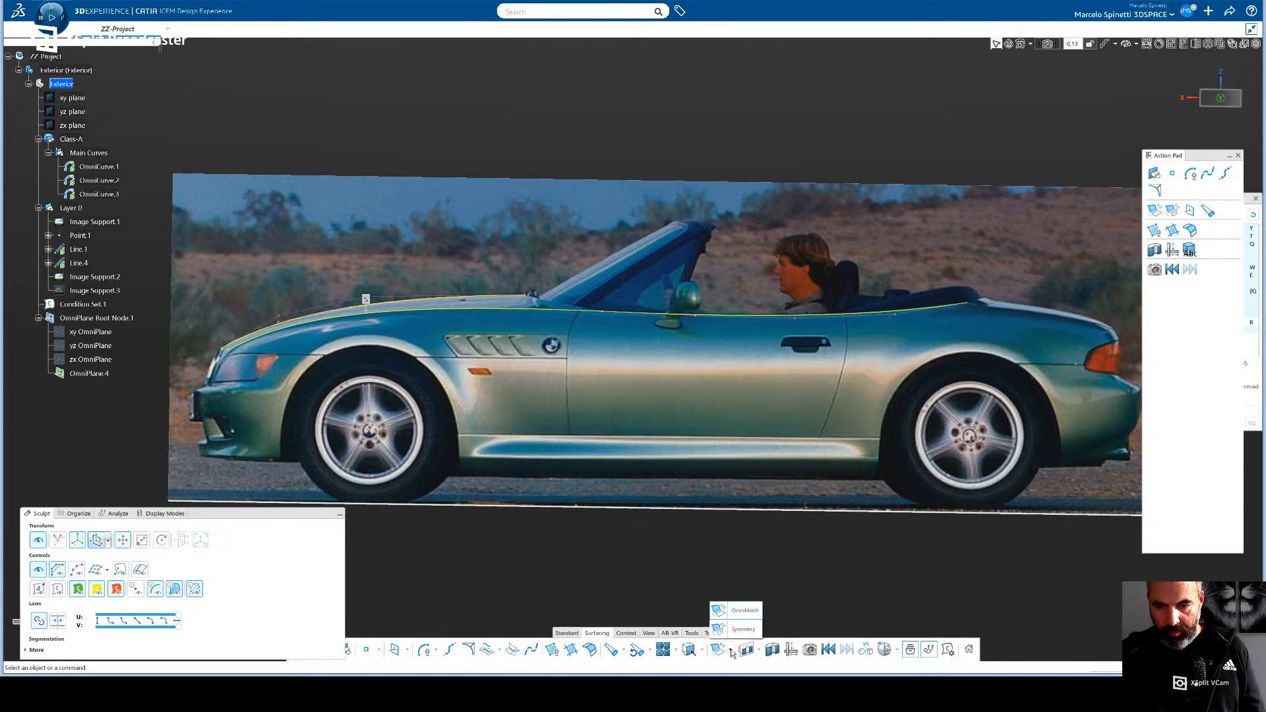
{"action": "left_click", "coordinate": [716, 608]}
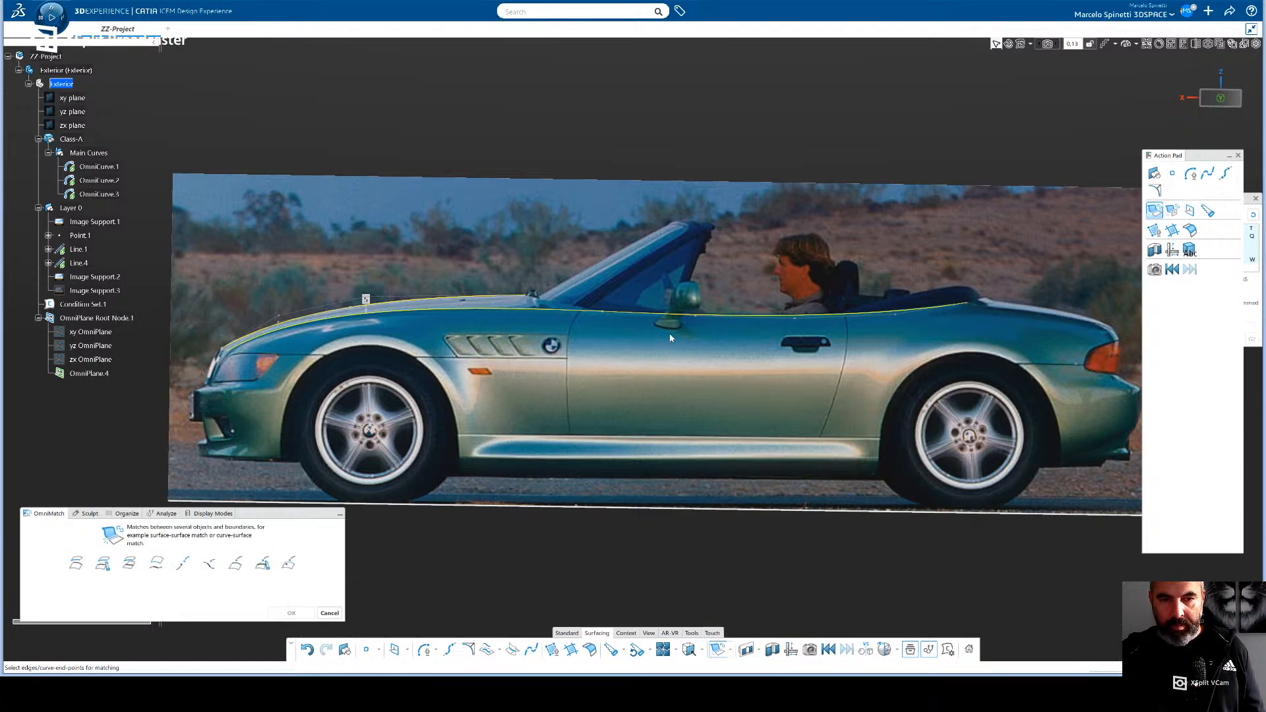
{"action": "left_click", "coordinate": [617, 315]}
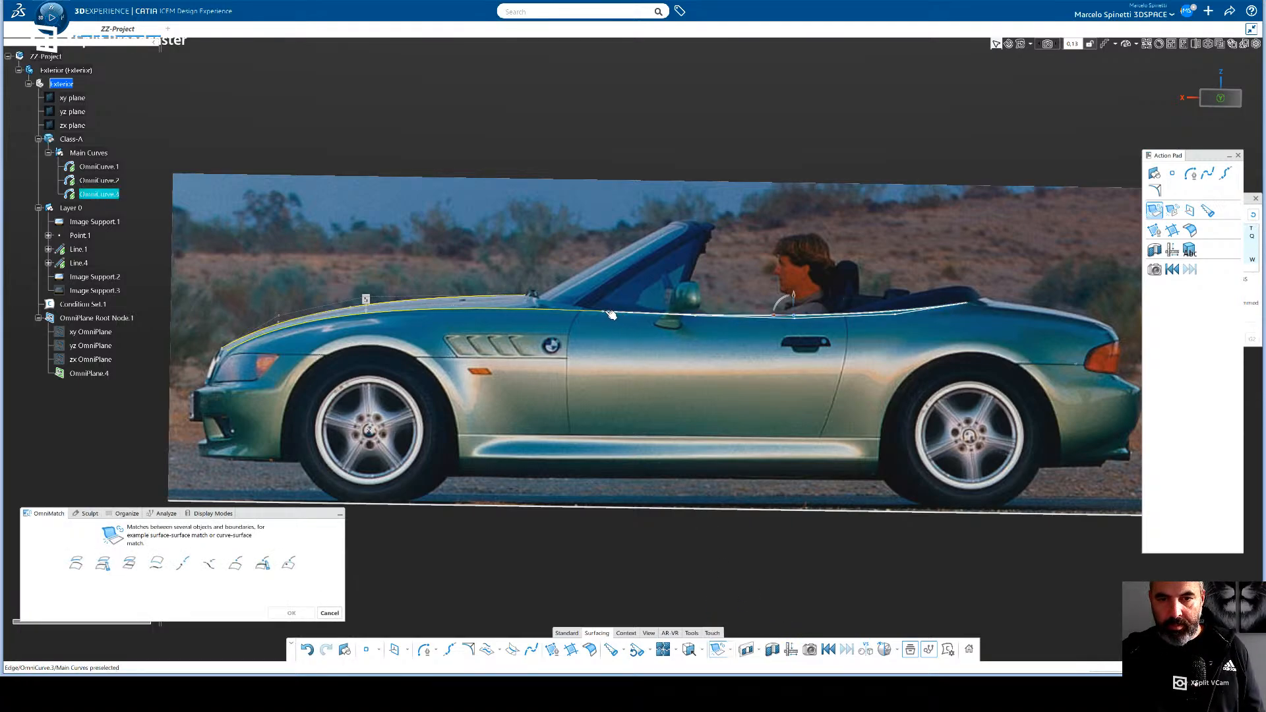
{"action": "left_click", "coordinate": [592, 314]}
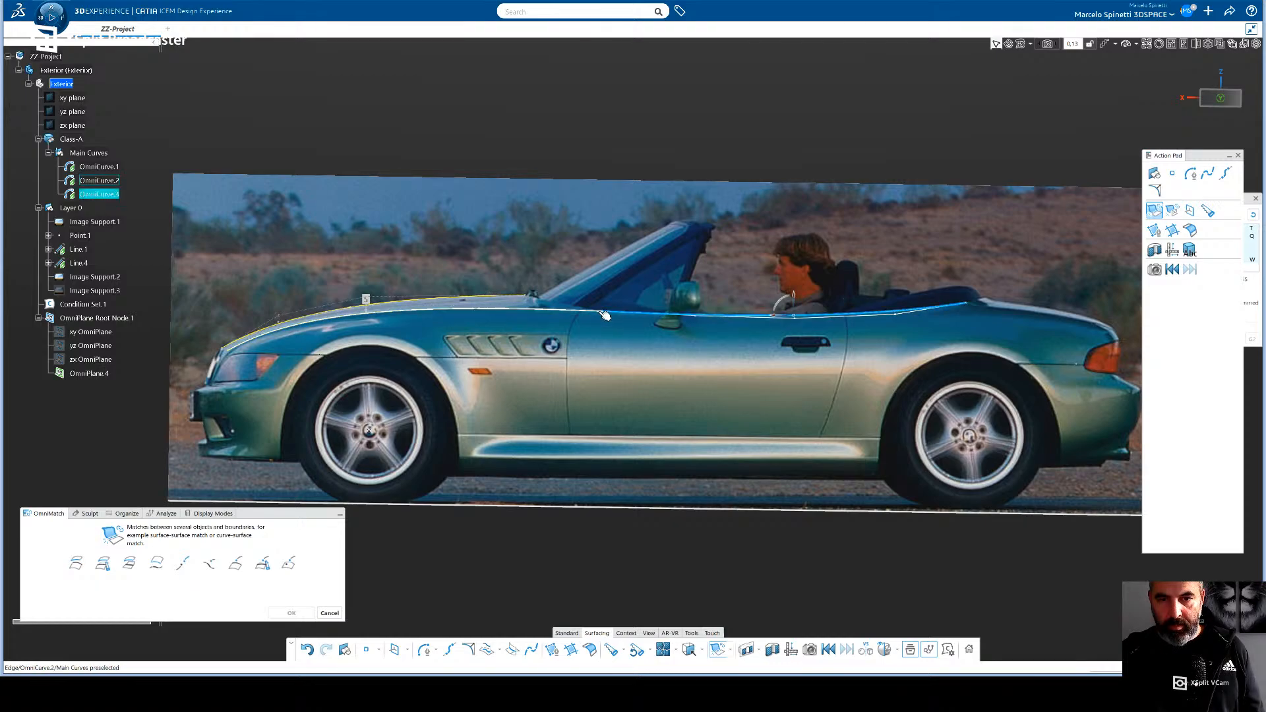
{"action": "left_click", "coordinate": [605, 315]}
{"action": "middle_click_drag", "start_coordinate": [622, 320], "coordinate": [694, 358]}
{"action": "middle_click_drag", "start_coordinate": [813, 386], "coordinate": [735, 428]}
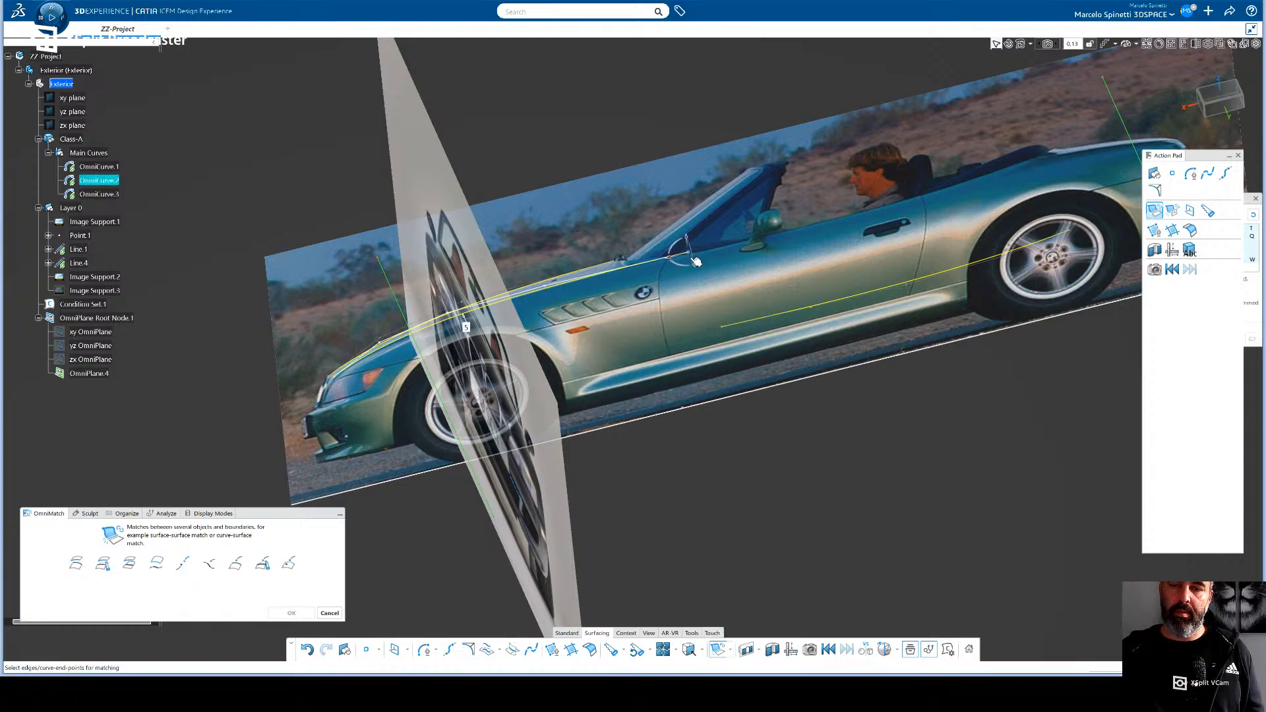
{"action": "left_click", "coordinate": [726, 331]}
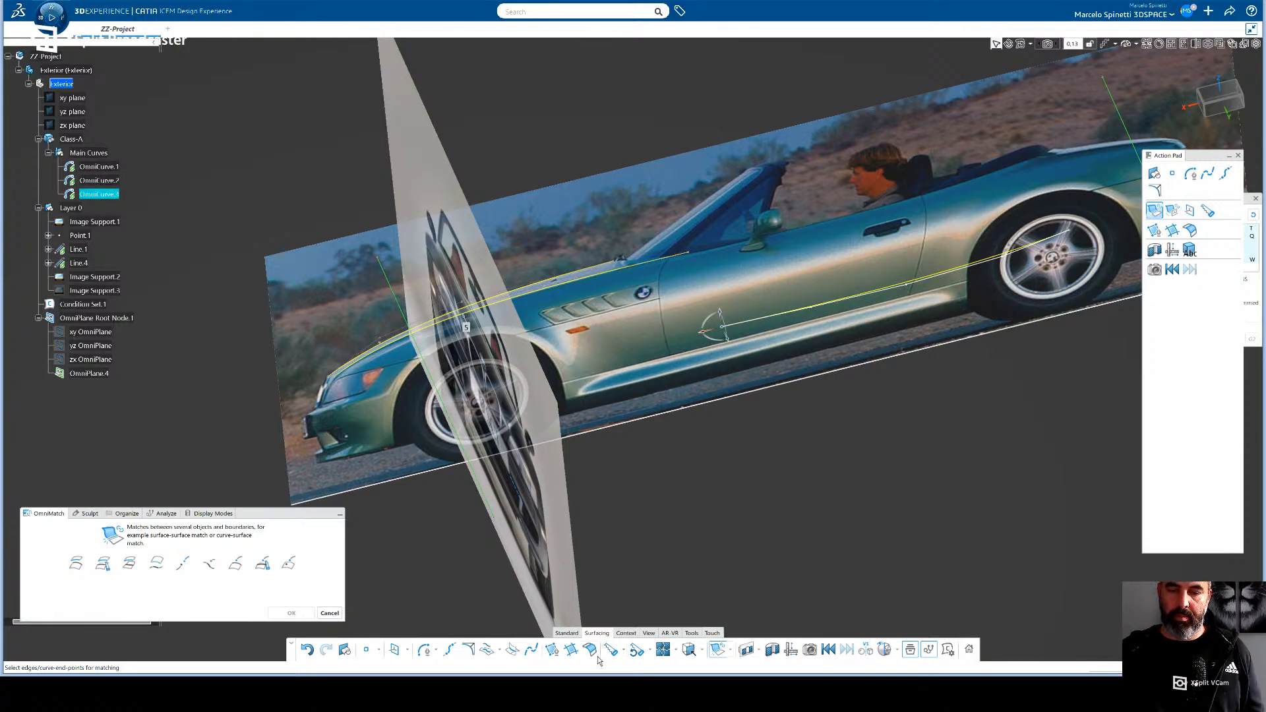
{"action": "left_click", "coordinate": [720, 653]}
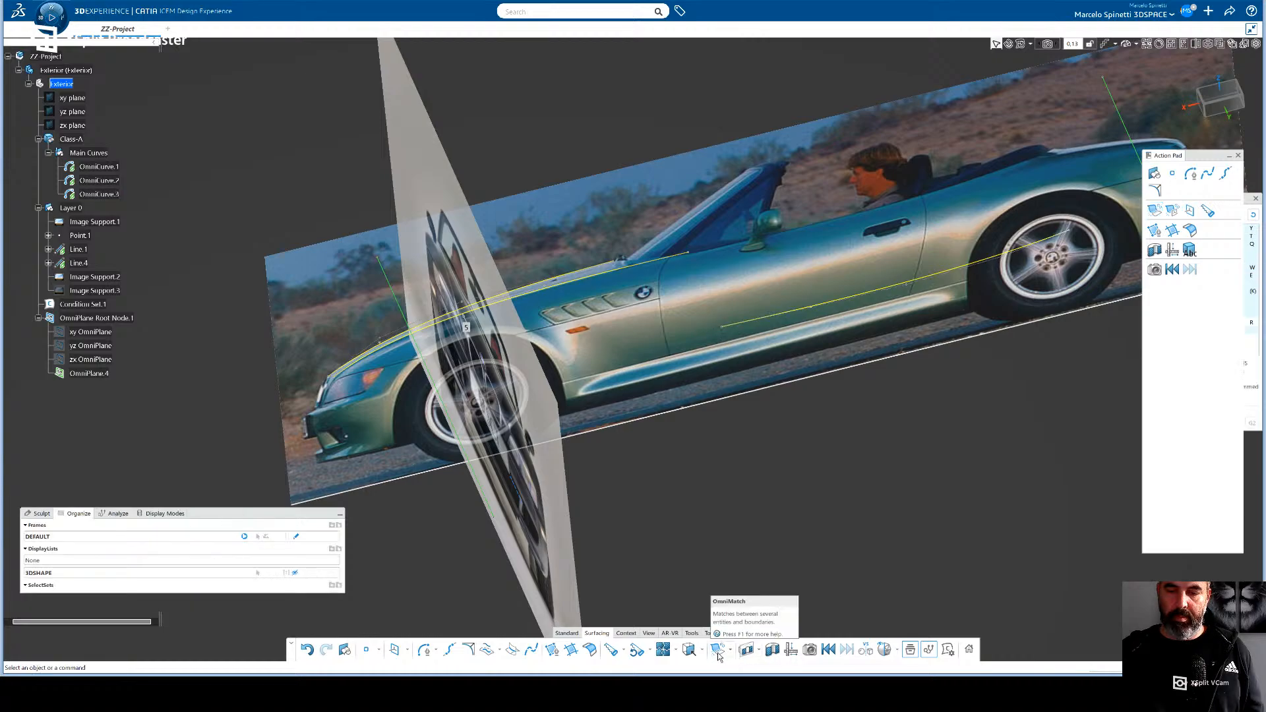
- Try to match the rear end of OmniCurve.2 to the front end of OmniCurve.3 using OmniMatch with G2 continuity
{"action": "left_click", "coordinate": [718, 653]}
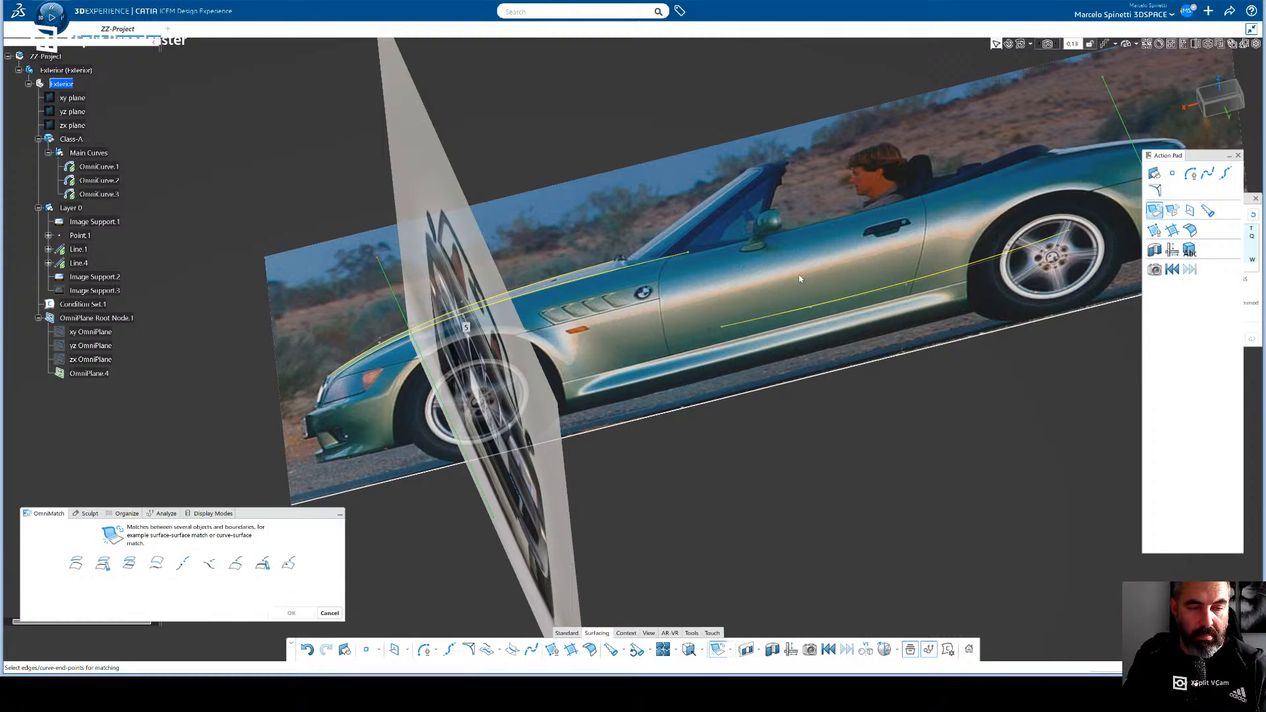
{"action": "left_click", "coordinate": [688, 253]}
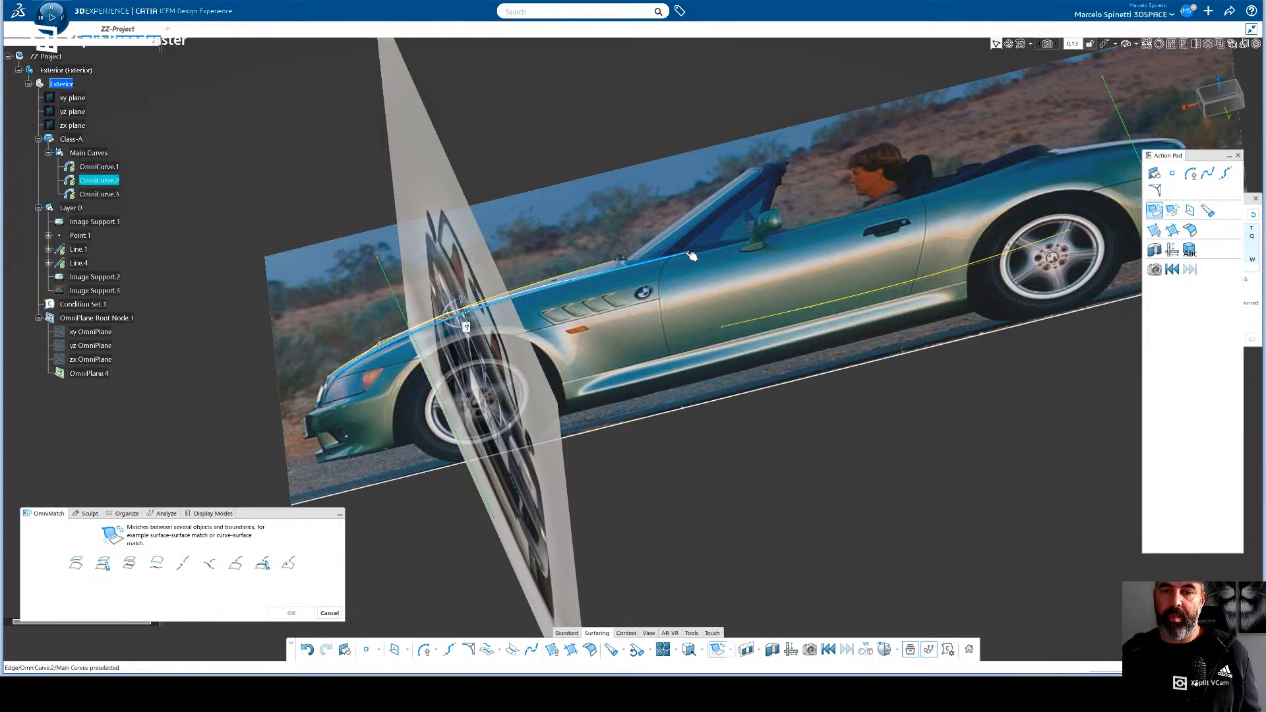
{"action": "left_click", "coordinate": [734, 330]}
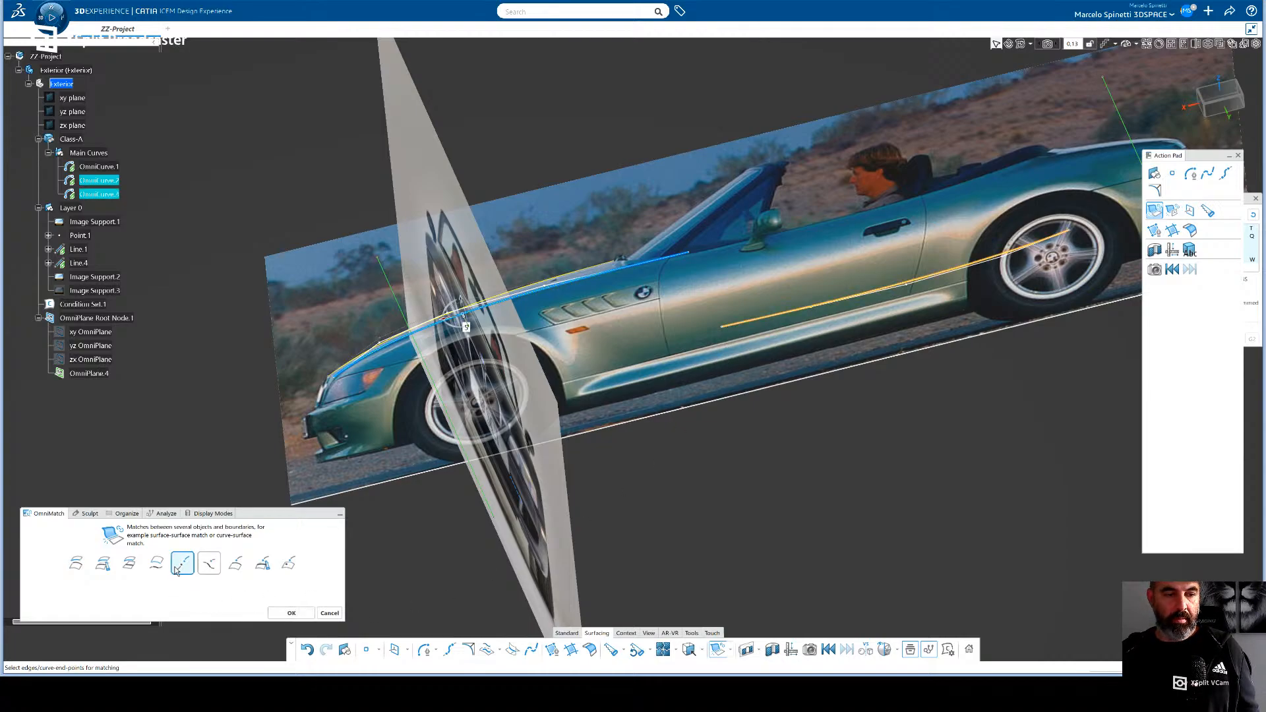
{"action": "left_click", "coordinate": [297, 614]}
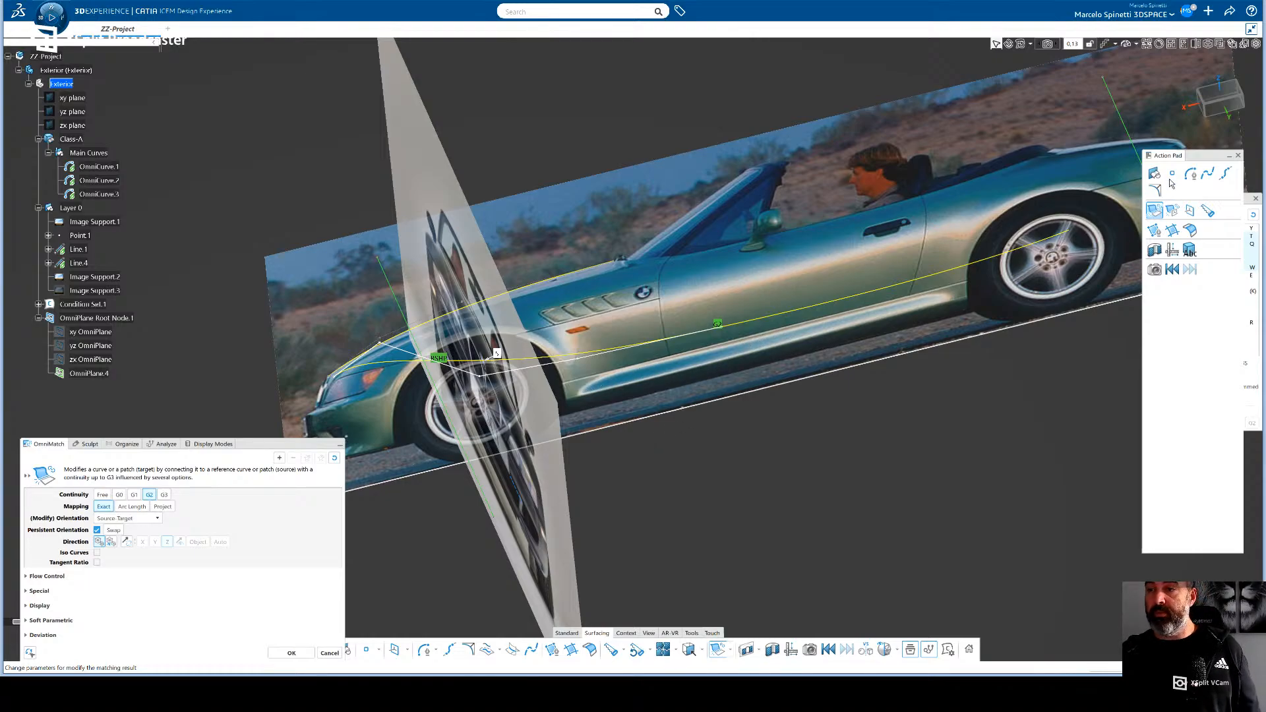
- Examine the matched curve from the front and from above over the front photo, and cancel the match
{"action": "left_click", "coordinate": [1204, 112]}
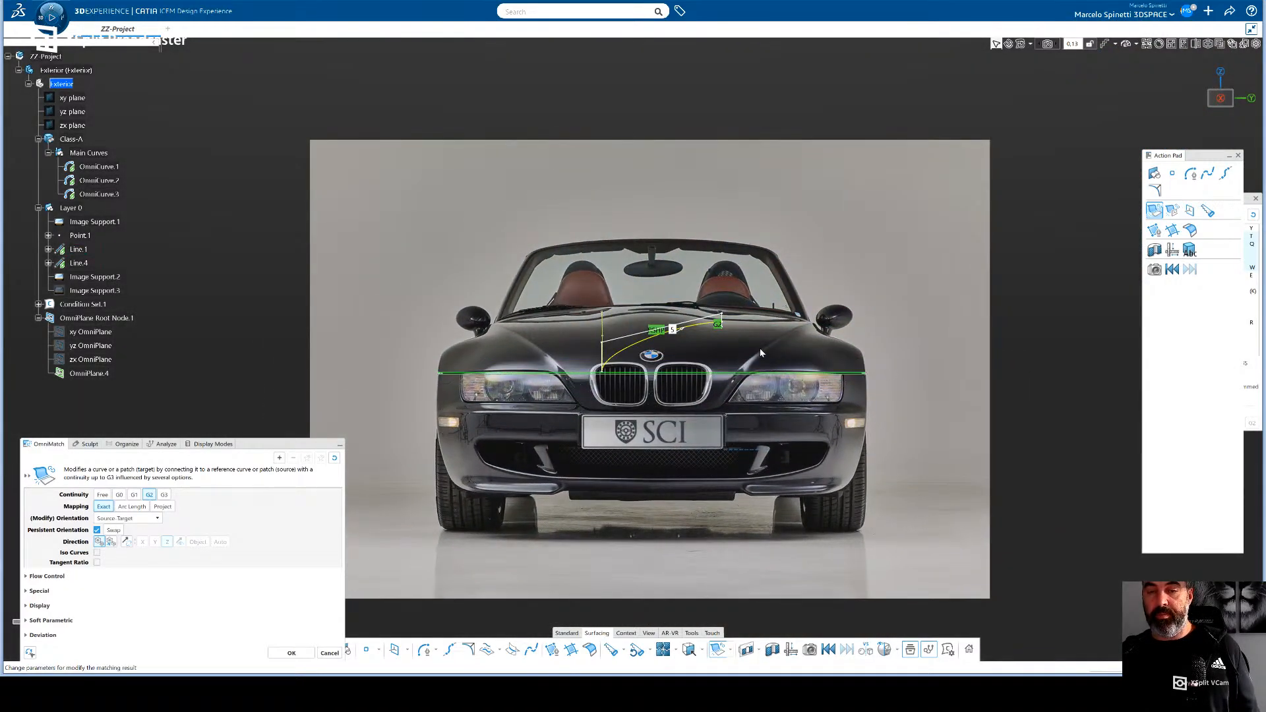
{"action": "mouse_move", "coordinate": [915, 328]}
{"action": "middle_mouse_down"}
{"action": "mouse_move", "coordinate": [886, 463]}
{"action": "mouse_move", "coordinate": [905, 344]}
{"action": "middle_mouse_up"}
{"action": "middle_click_drag", "start_coordinate": [899, 438], "coordinate": [896, 365]}
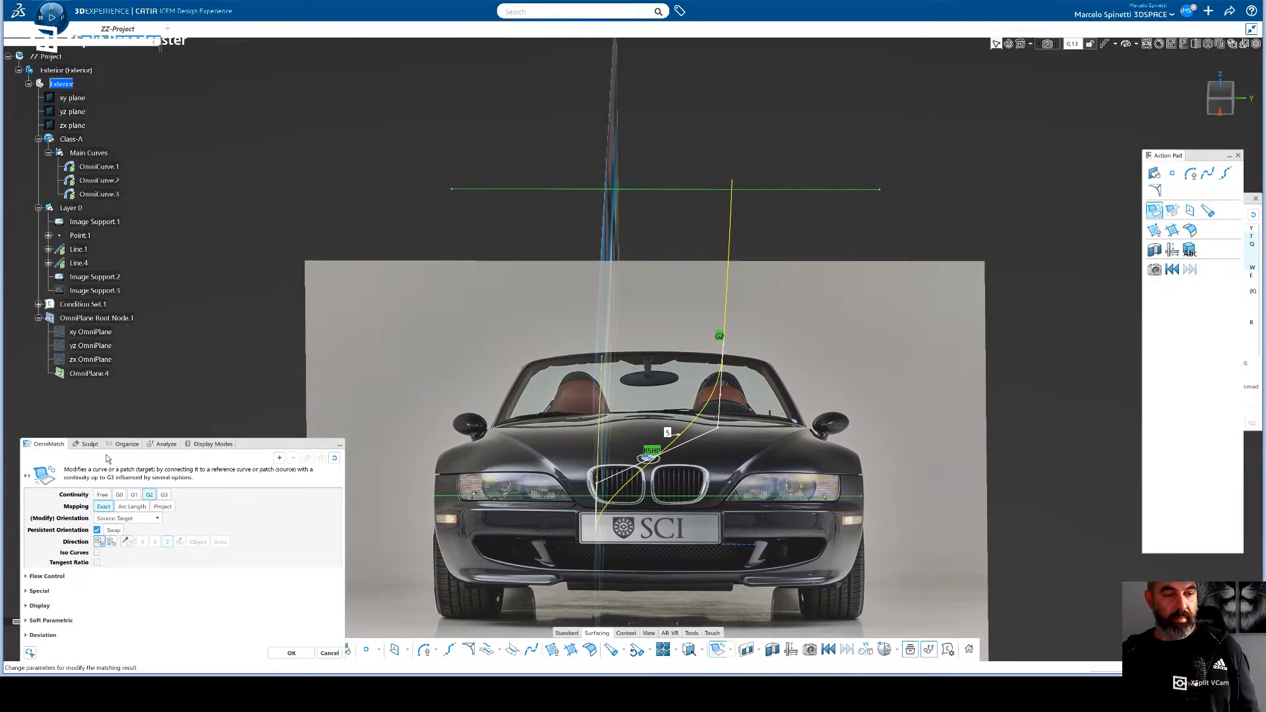
{"action": "left_click", "coordinate": [88, 445]}
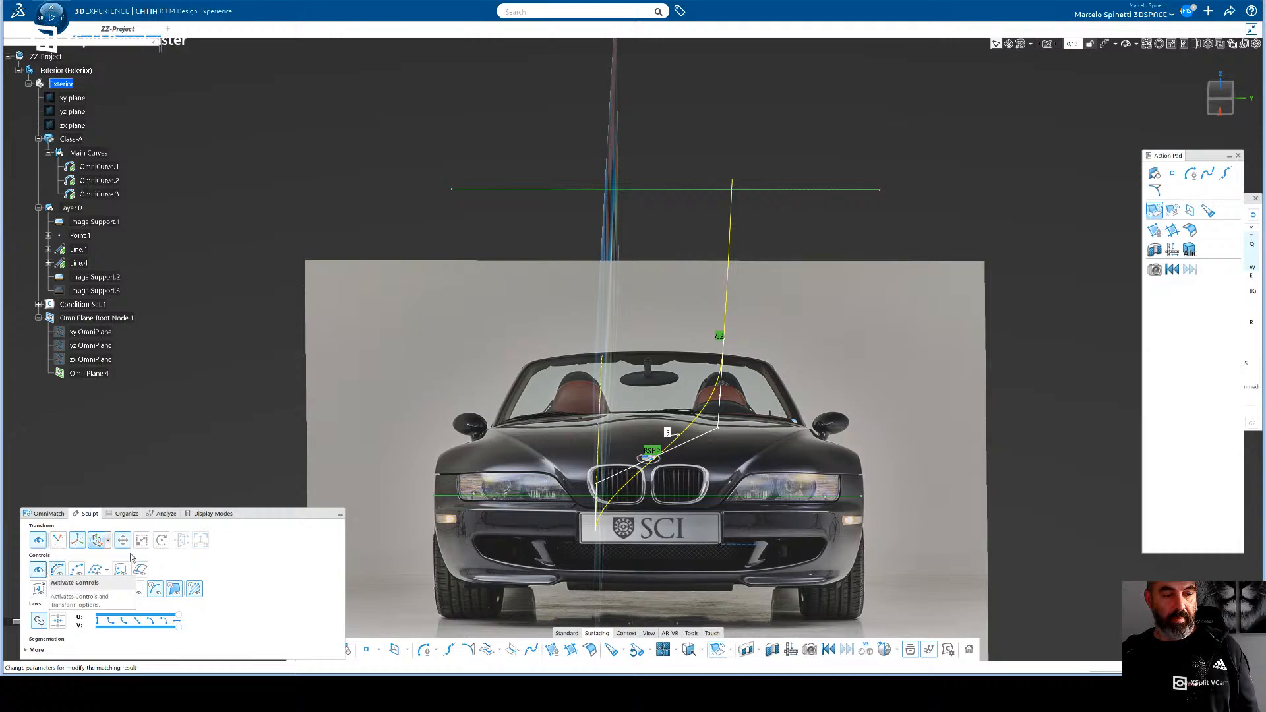
{"action": "key", "text": "Escape"}
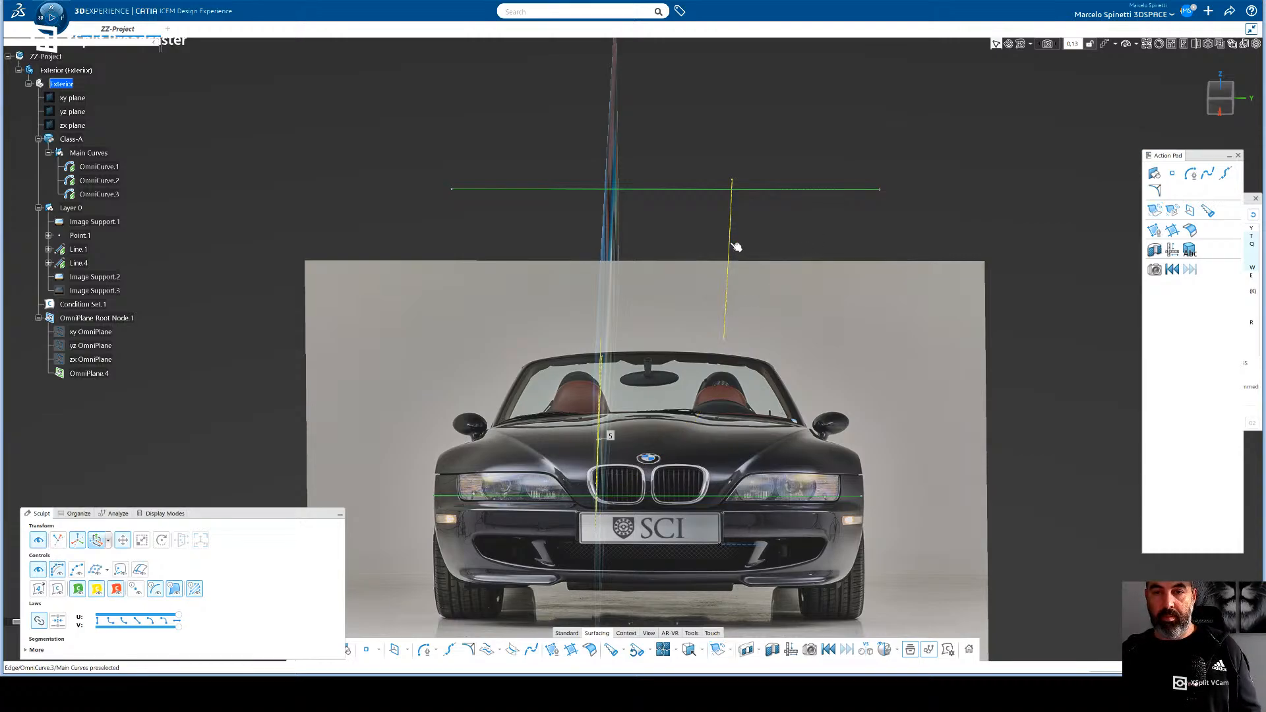
- Move OmniCurve.3 farther outward along Y toward the car's side near the door mirror, and deselect it
{"action": "left_click", "coordinate": [731, 242]}
{"action": "left_click", "coordinate": [734, 247]}
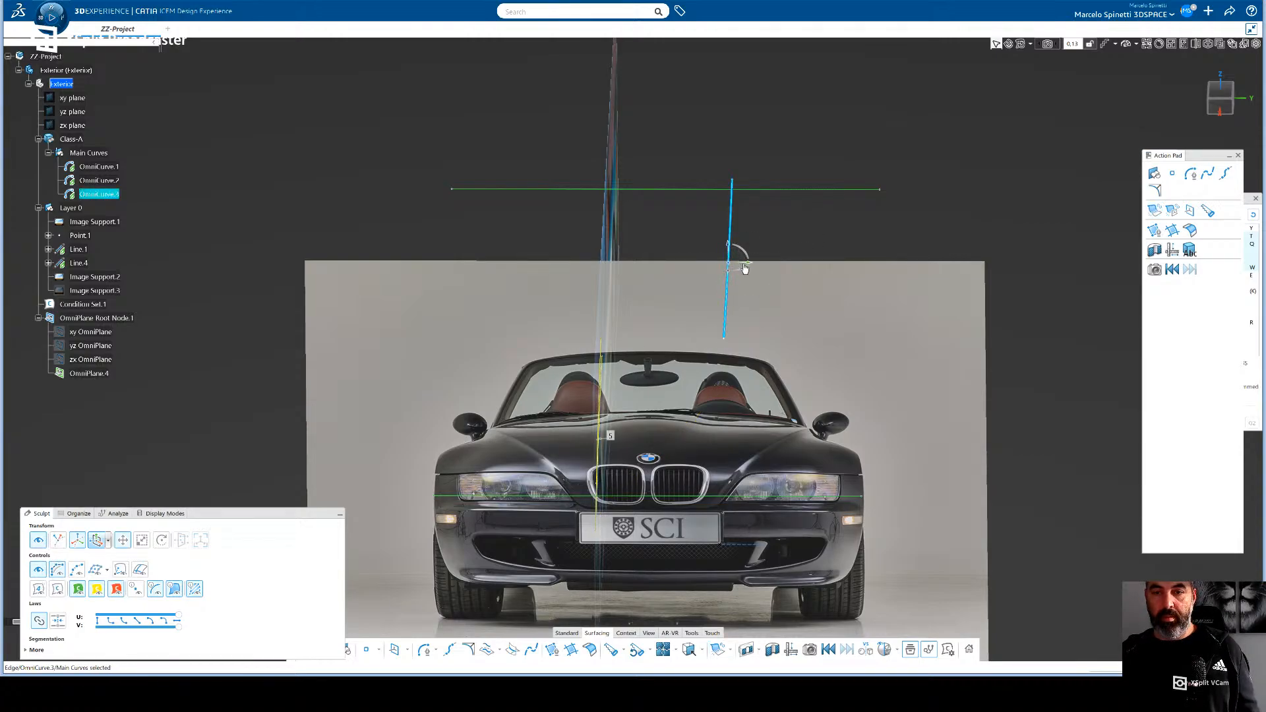
{"action": "left_click_drag", "start_coordinate": [749, 262], "coordinate": [759, 257]}
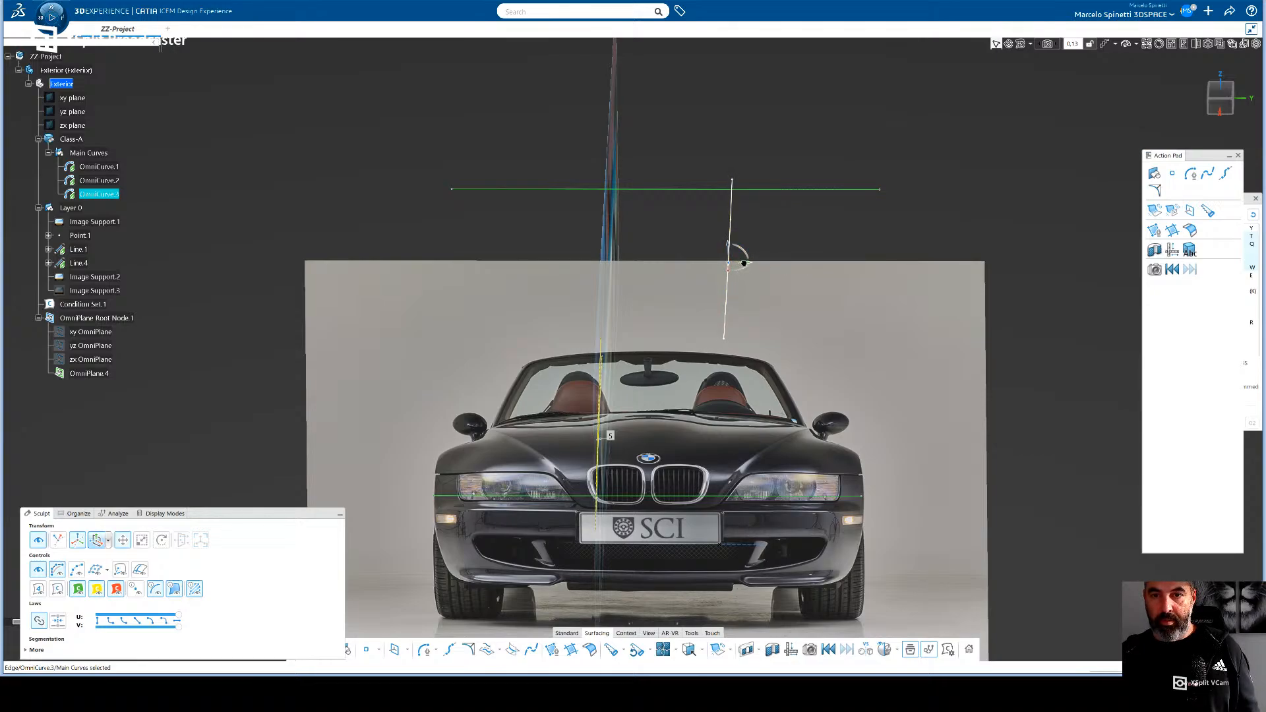
{"action": "left_click_drag", "start_coordinate": [744, 263], "coordinate": [830, 271]}
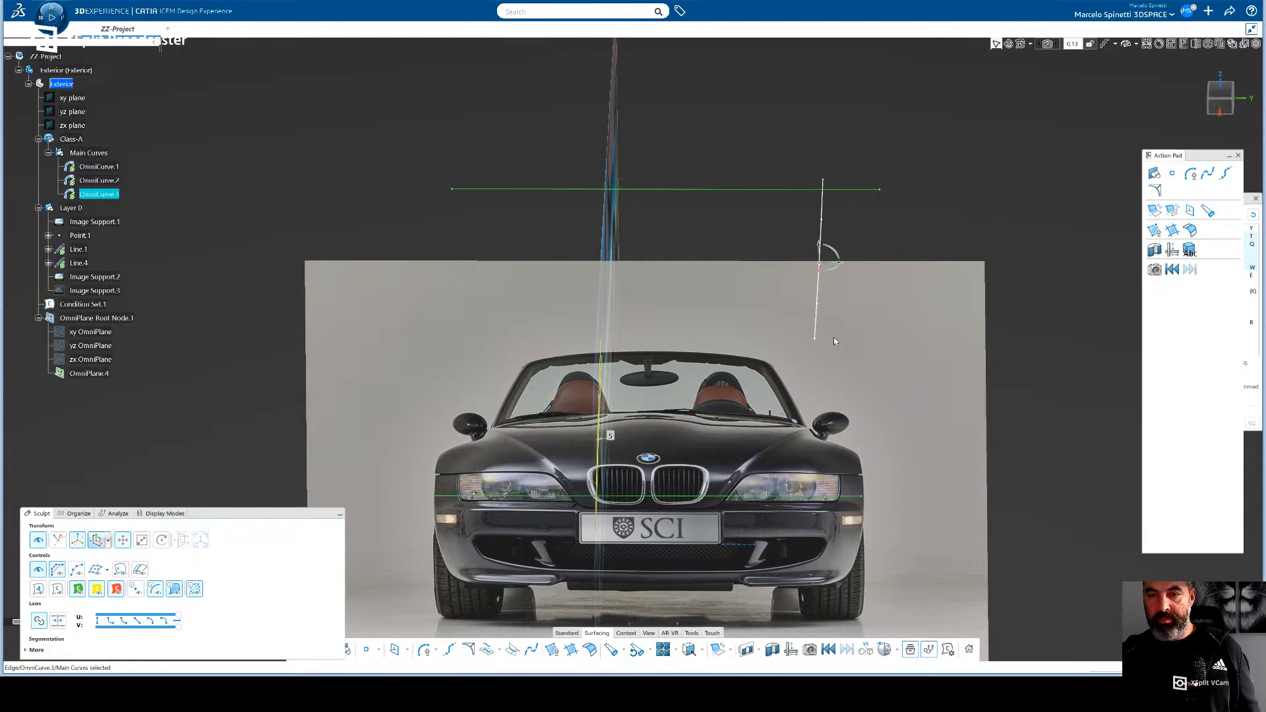
{"action": "middle_click_drag", "start_coordinate": [834, 341], "coordinate": [811, 394]}
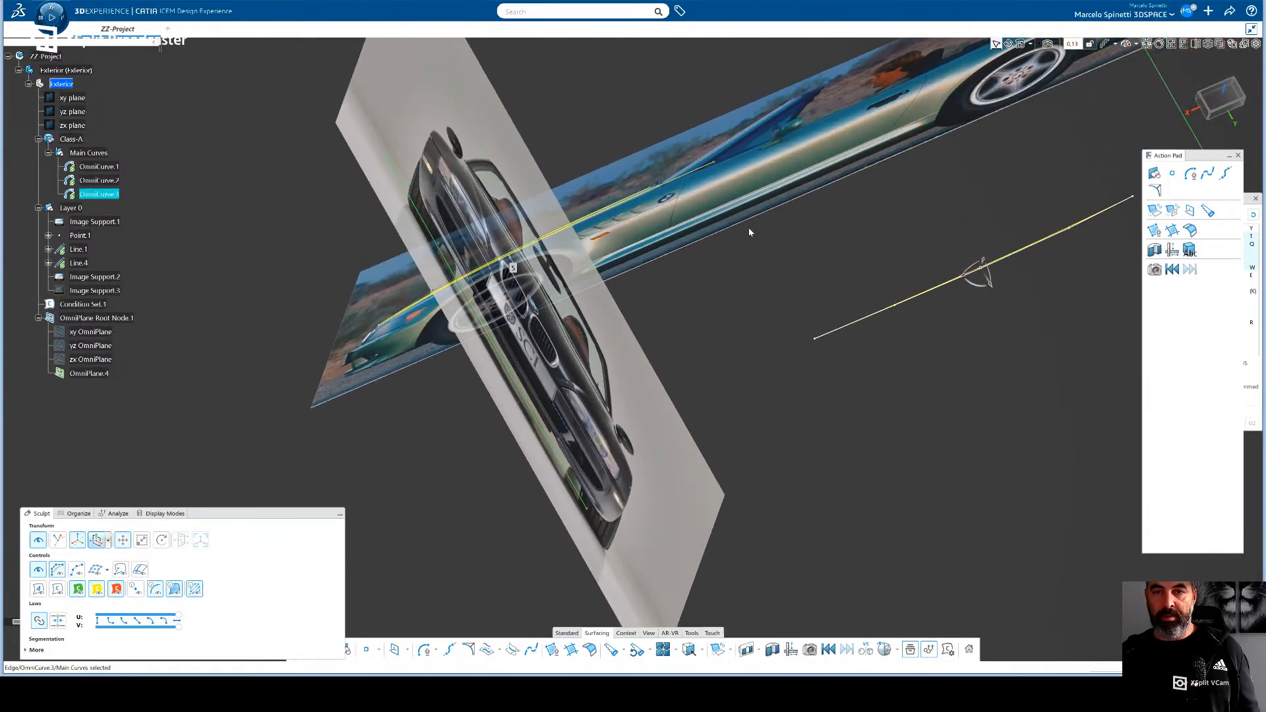
{"action": "left_click", "coordinate": [714, 189]}
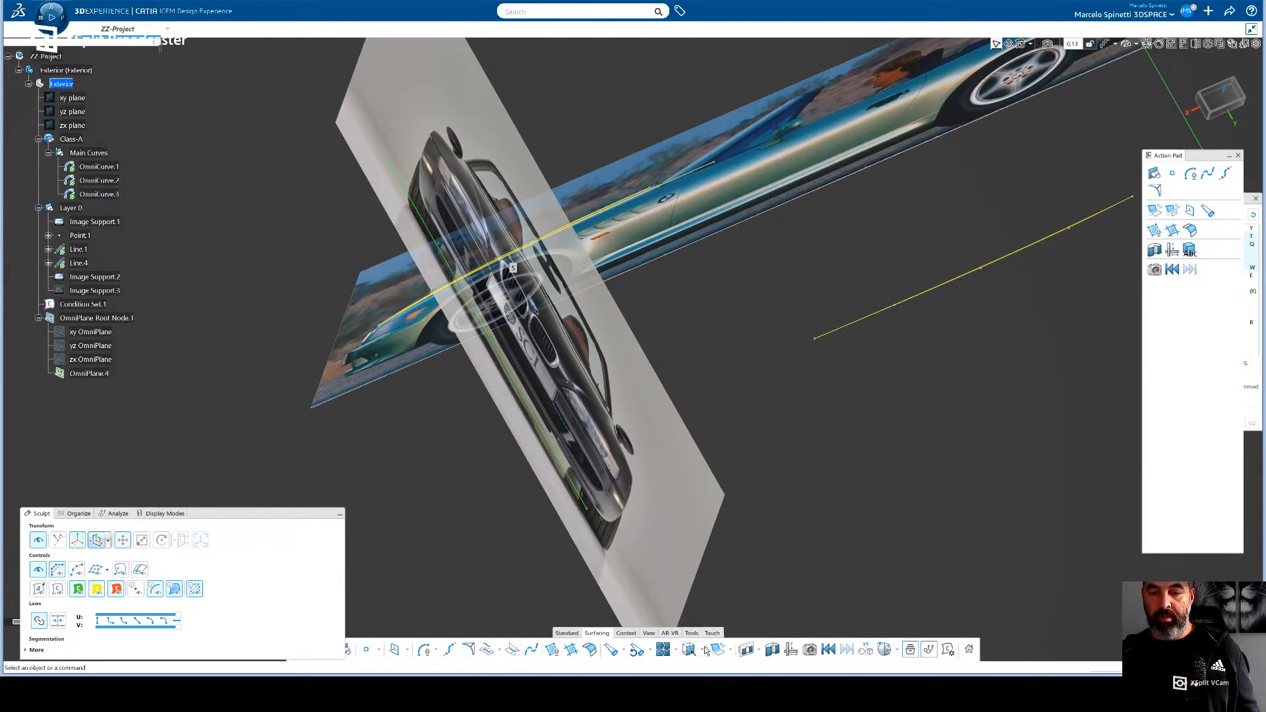
{"action": "left_click", "coordinate": [718, 650]}
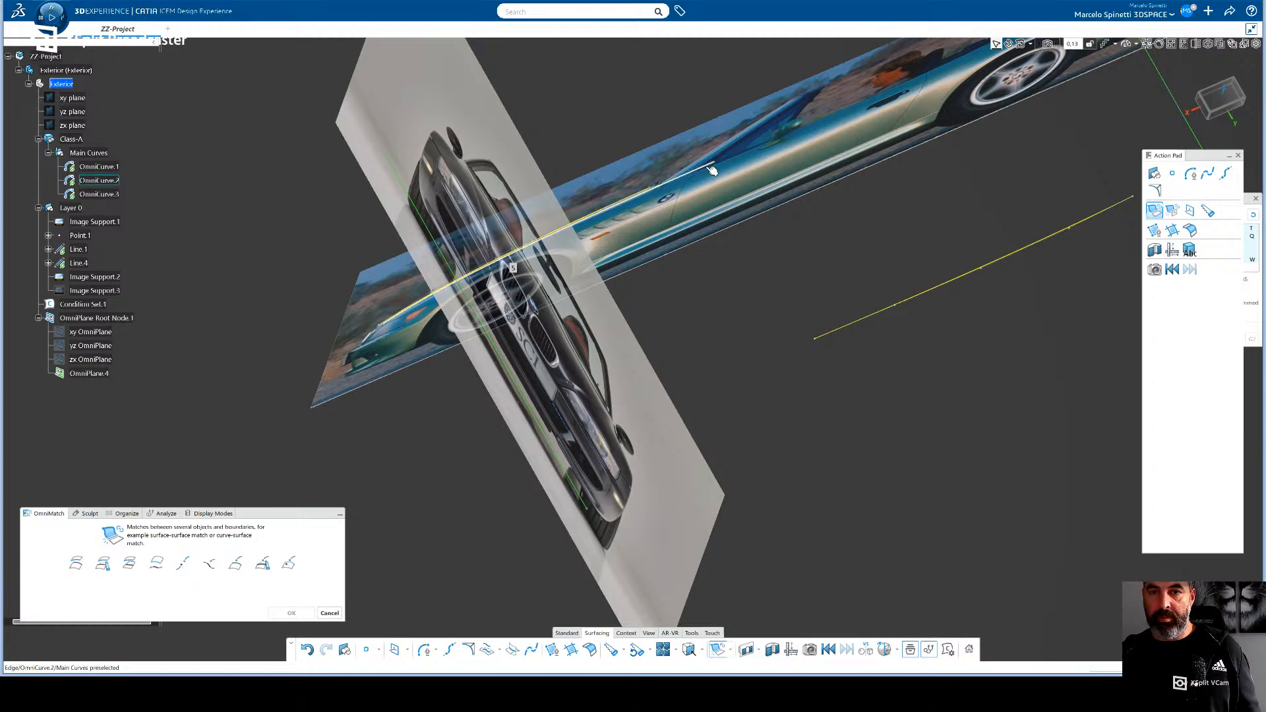
{"action": "left_click", "coordinate": [712, 169]}
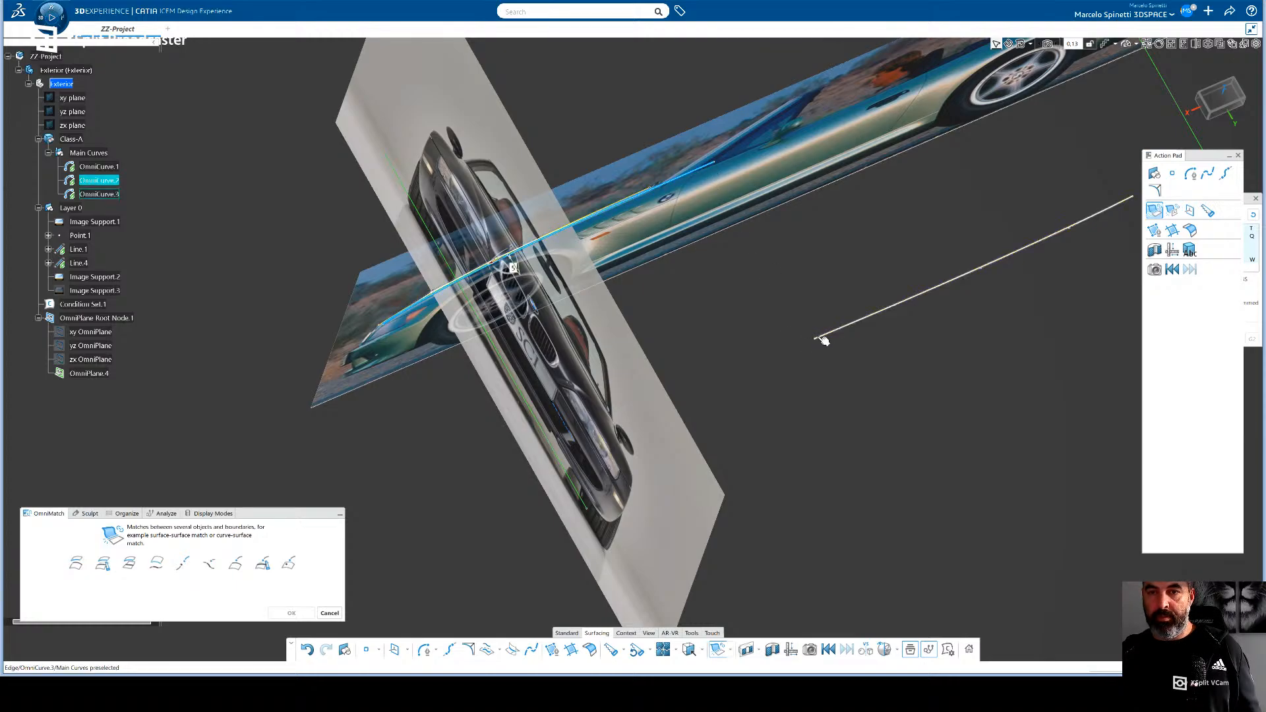
{"action": "left_click", "coordinate": [823, 340]}
{"action": "left_click", "coordinate": [713, 166]}
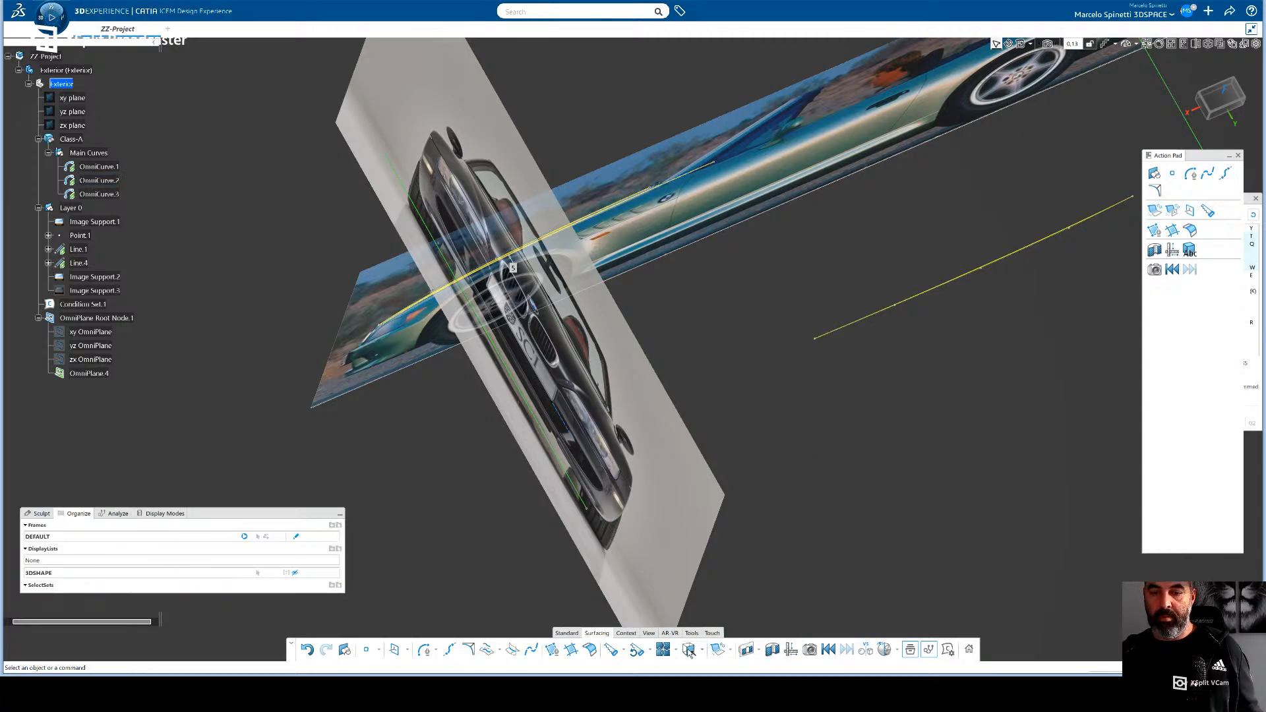
- Match the rear end of OmniCurve.2 to the front end of OmniCurve.3 using OmniMatch with G2 continuity
{"action": "left_click", "coordinate": [716, 650]}
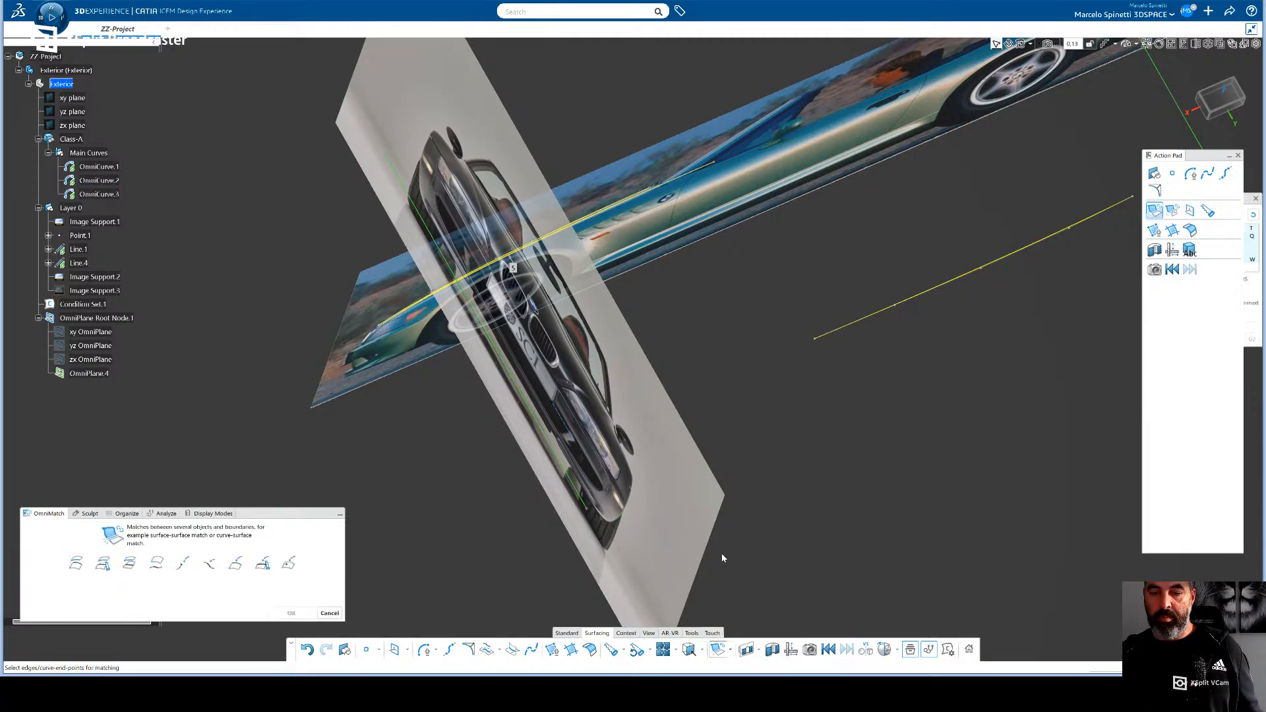
{"action": "left_click", "coordinate": [714, 162]}
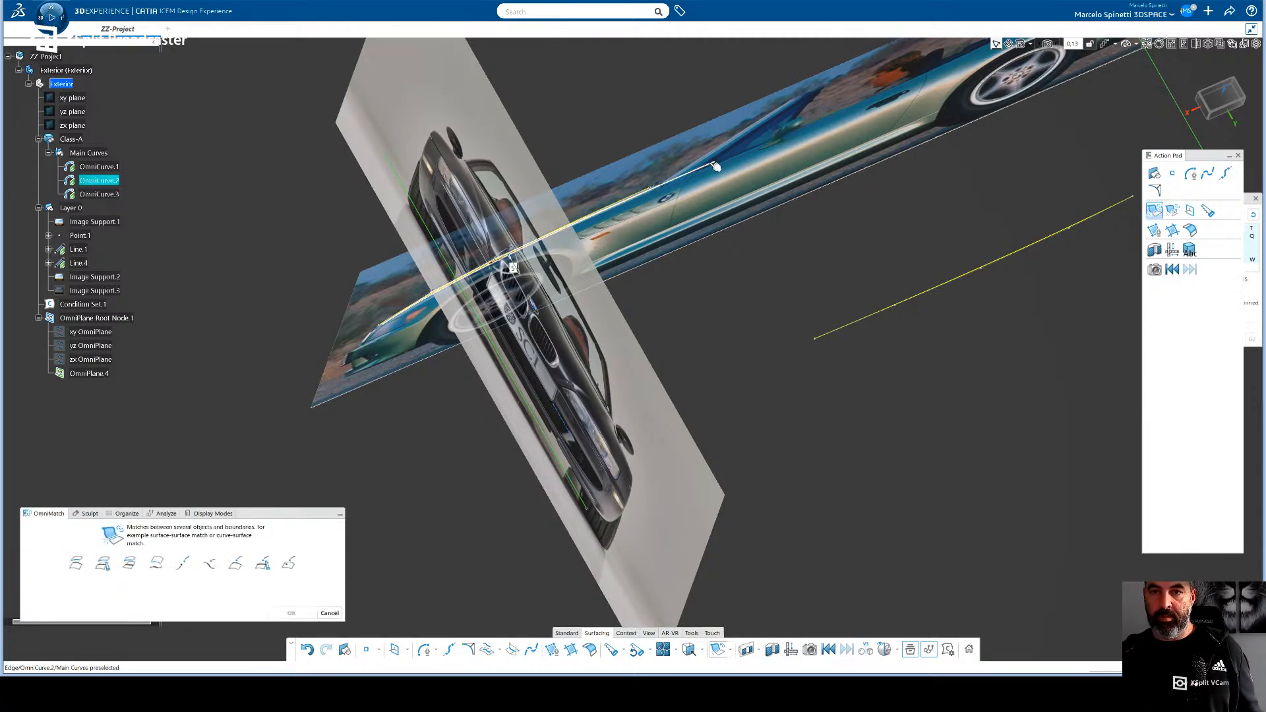
{"action": "left_click", "coordinate": [818, 340]}
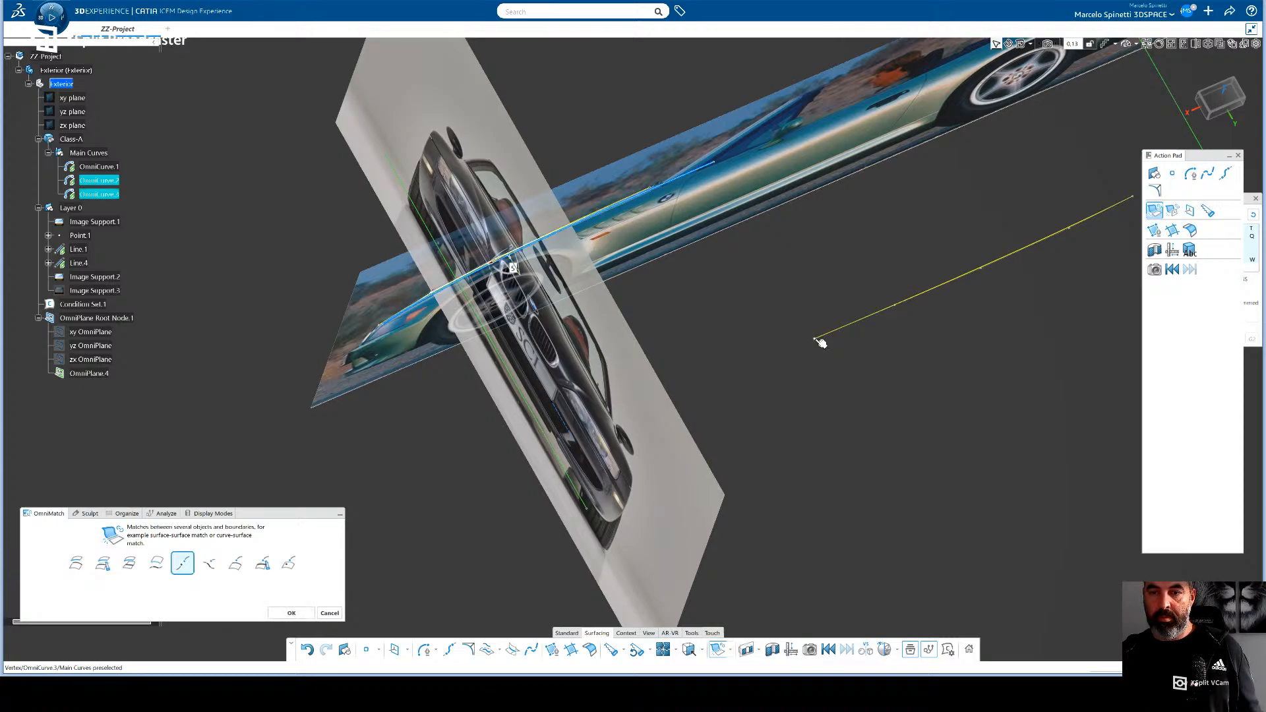
{"action": "left_click", "coordinate": [294, 613]}
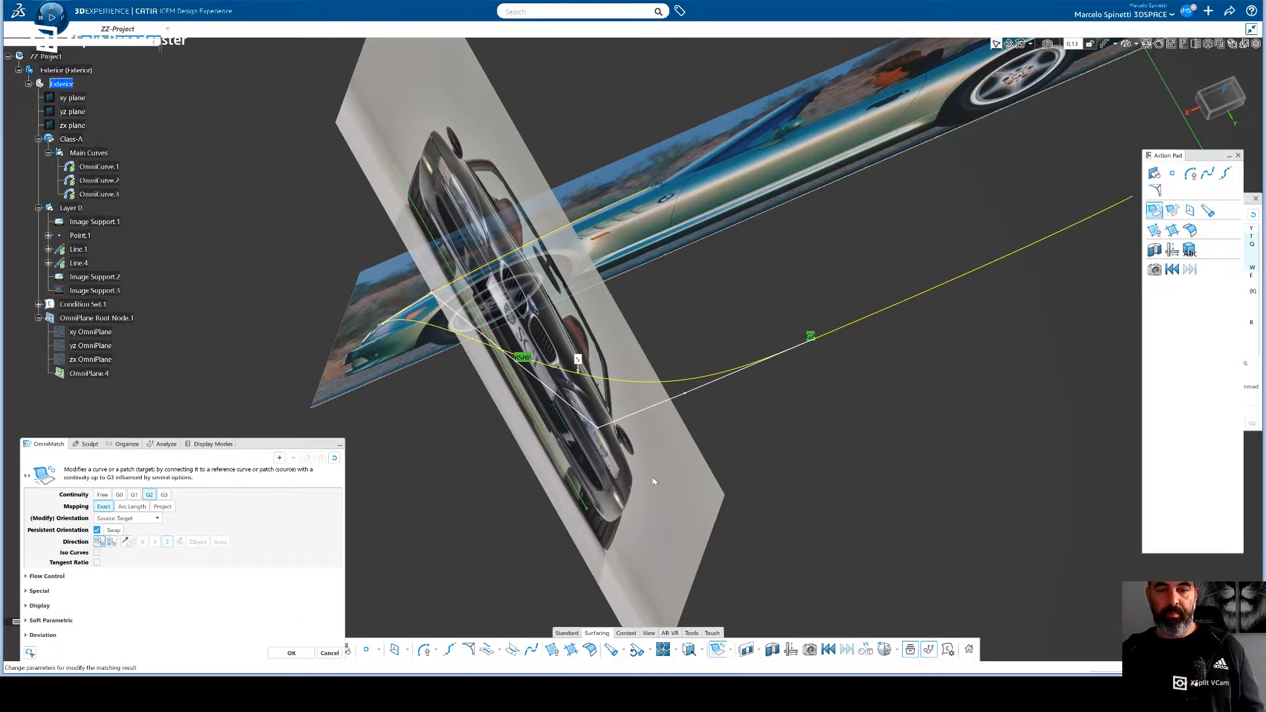
{"action": "left_click", "coordinate": [291, 653]}
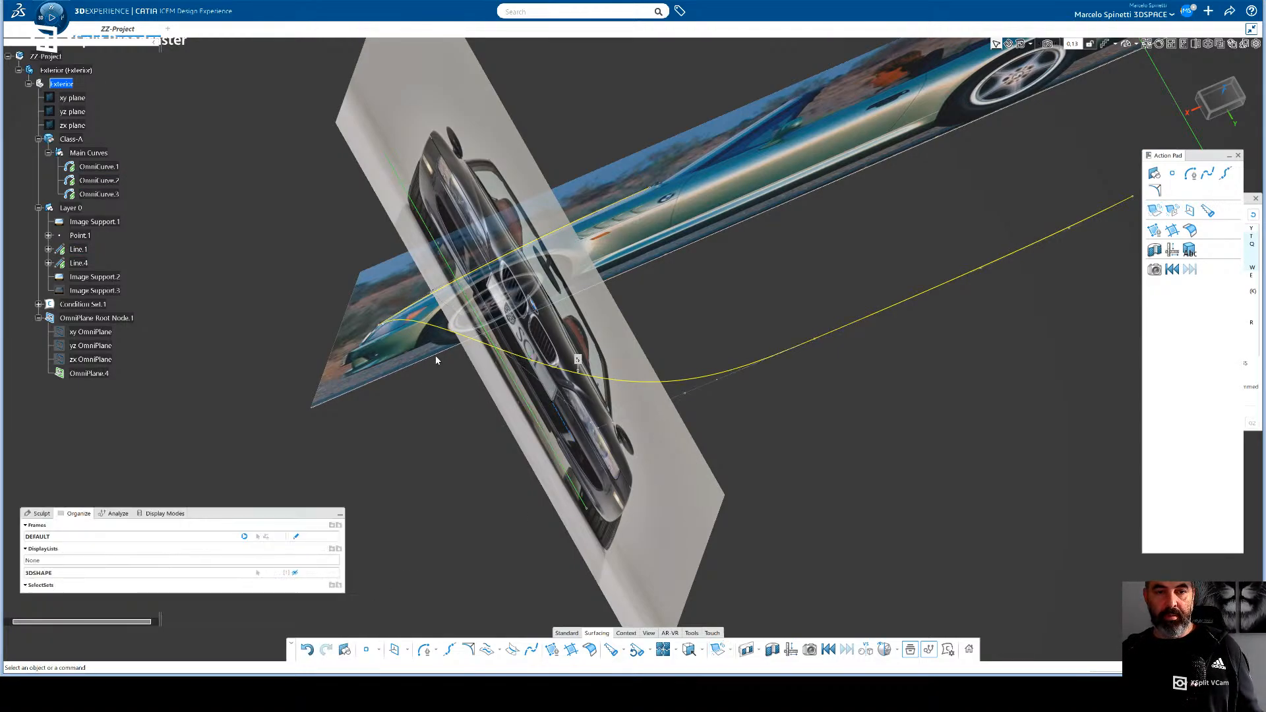
- Deactivate the Sculpt transform options and open OmniCurve.2 for editing
{"action": "left_click", "coordinate": [42, 514]}
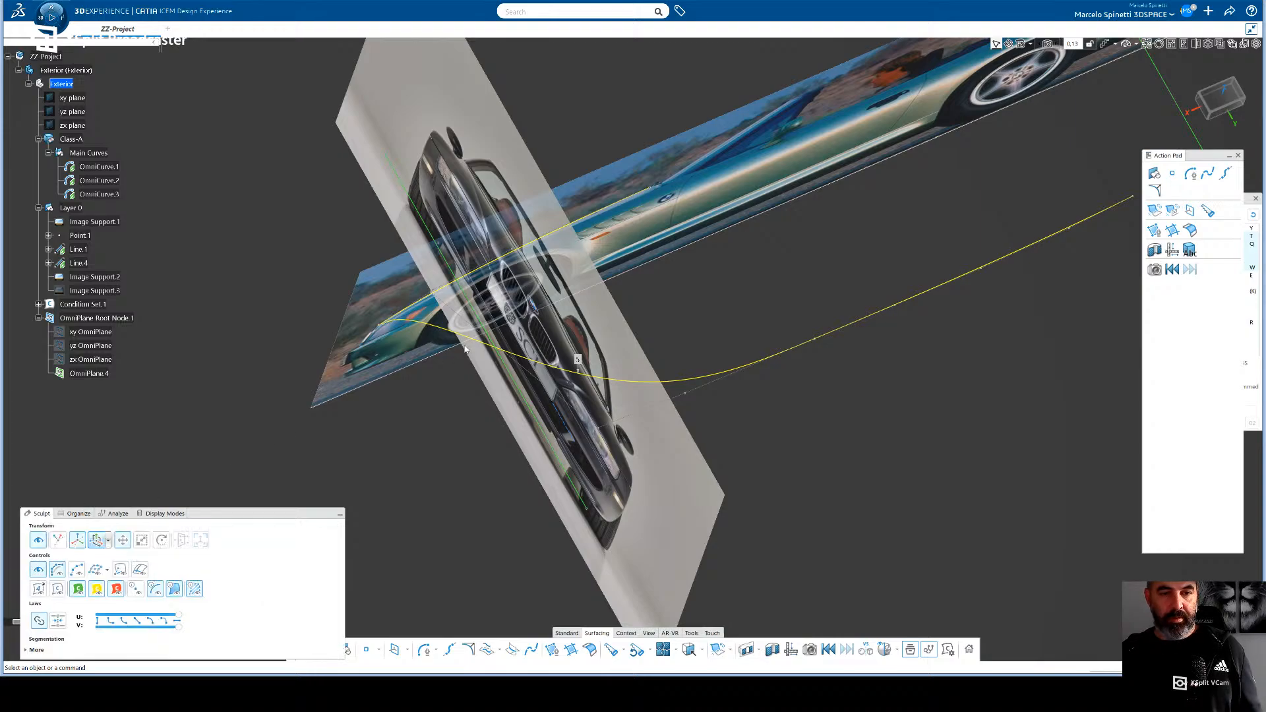
{"action": "left_click", "coordinate": [437, 295]}
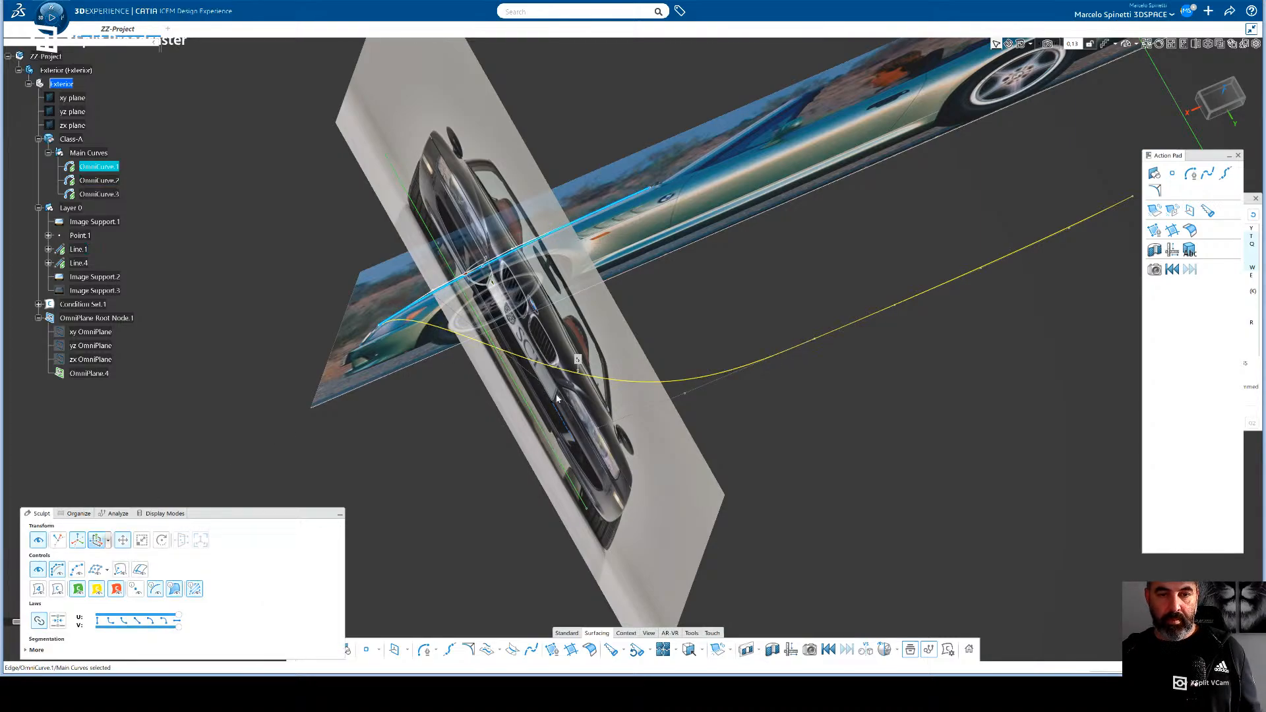
{"action": "middle_click_drag", "start_coordinate": [480, 368], "coordinate": [447, 315]}
{"action": "scroll", "coordinate": [447, 316], "scroll_direction": "up", "scroll_amount": 2}
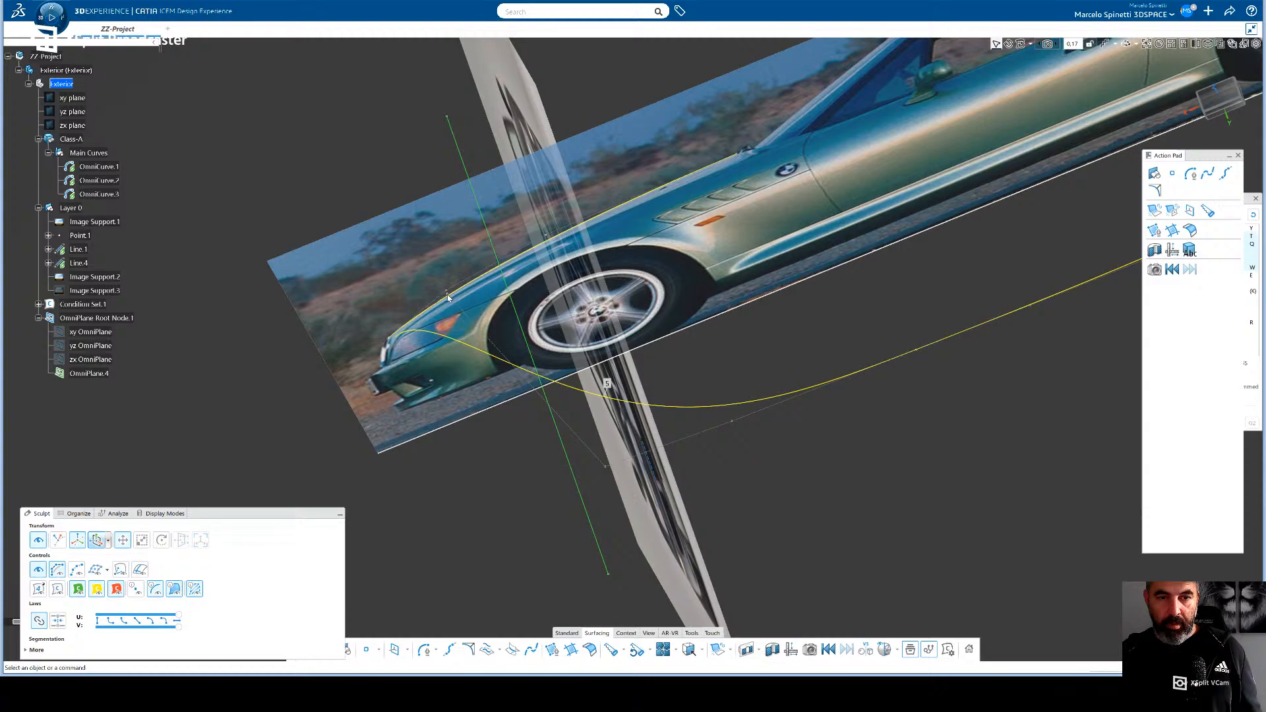
{"action": "middle_click_drag", "start_coordinate": [449, 295], "coordinate": [535, 583]}
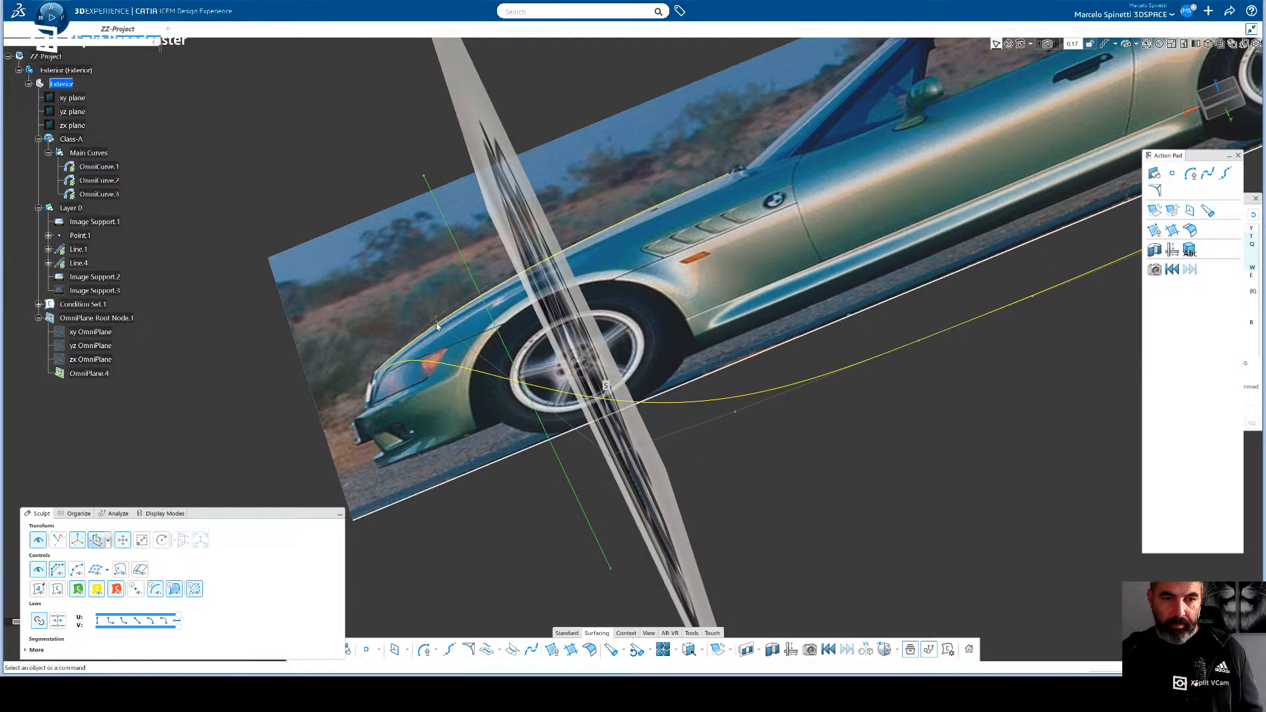
{"action": "scroll", "coordinate": [447, 352], "scroll_direction": "up", "scroll_amount": 5}
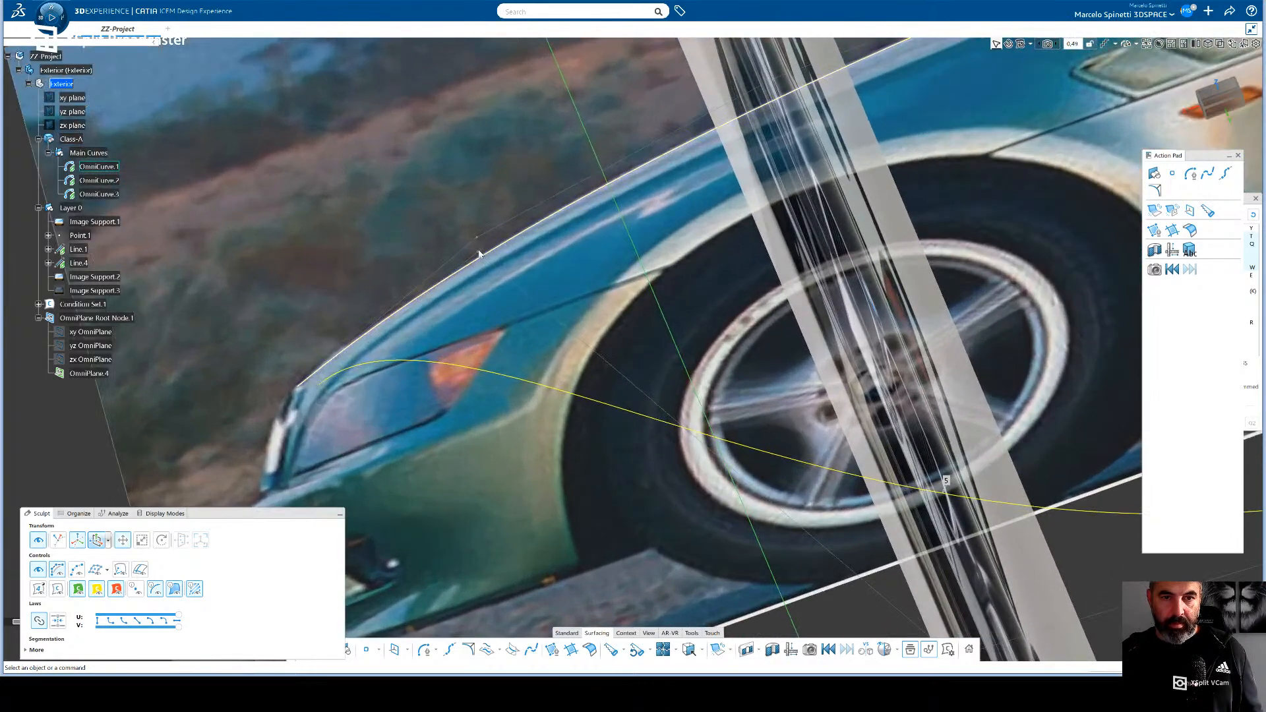
{"action": "left_click", "coordinate": [58, 541]}
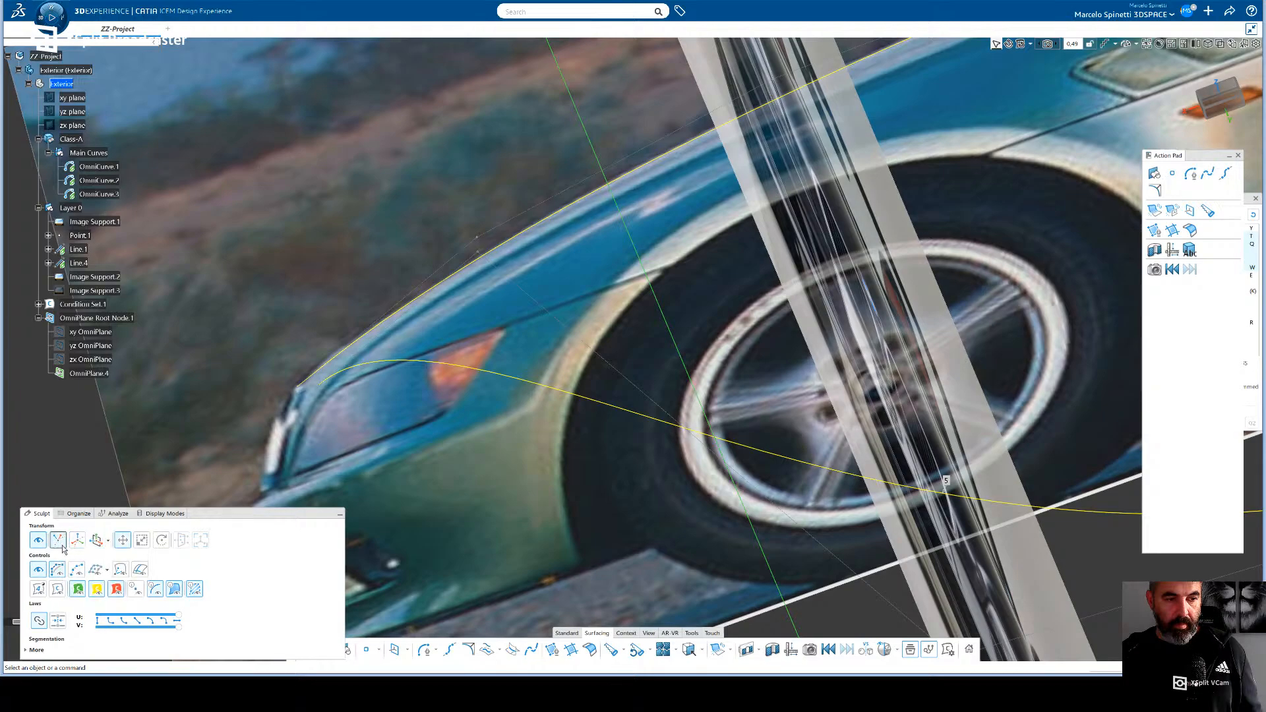
{"action": "left_click", "coordinate": [78, 541]}
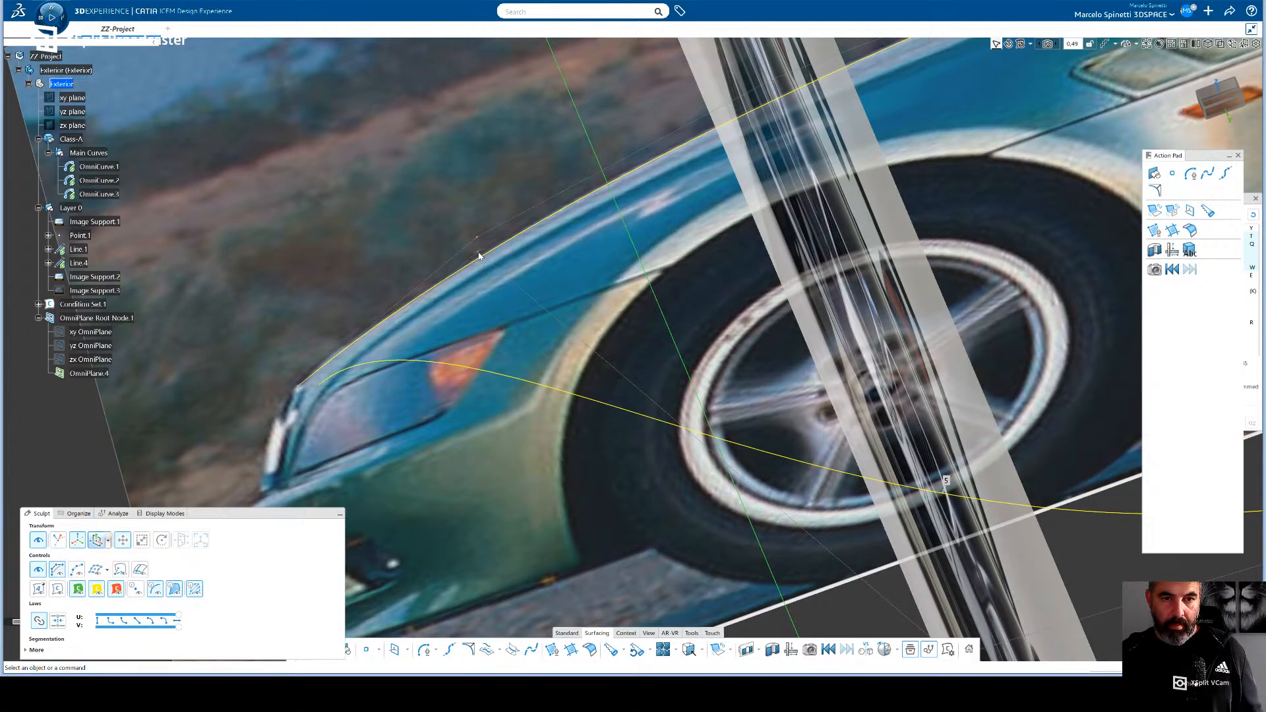
{"action": "left_click", "coordinate": [58, 571]}
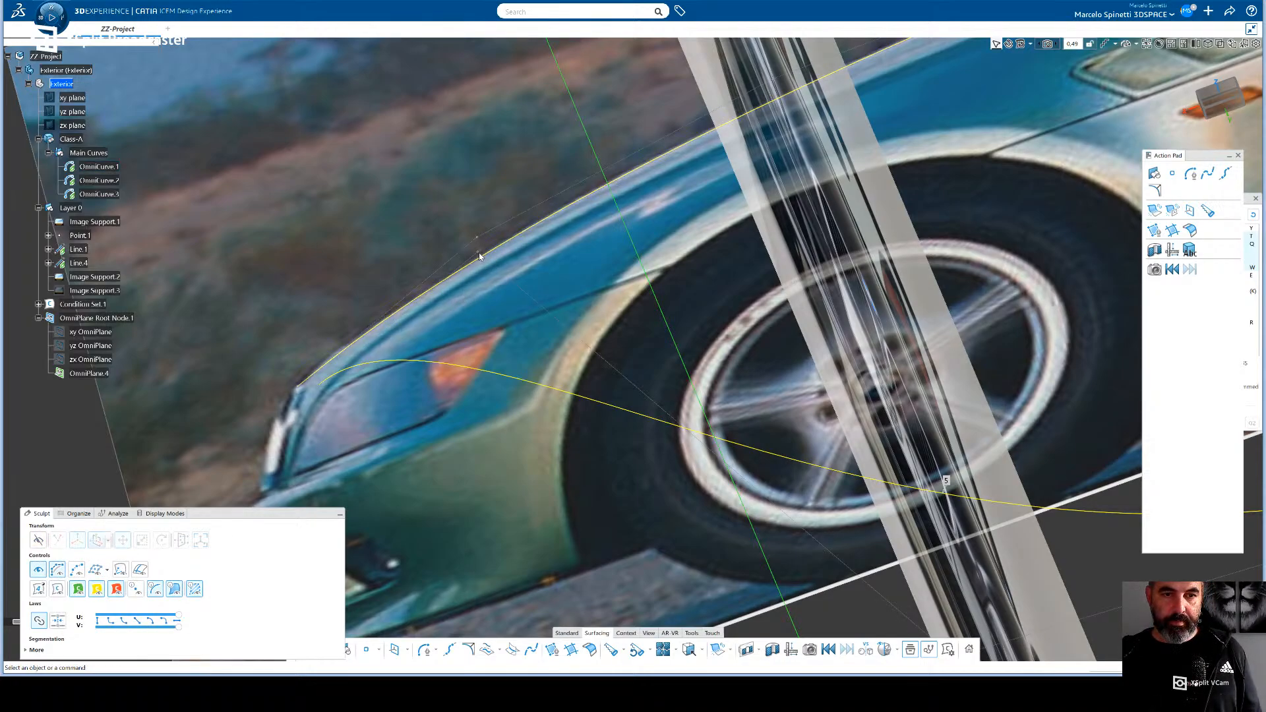
{"action": "left_click", "coordinate": [465, 372]}
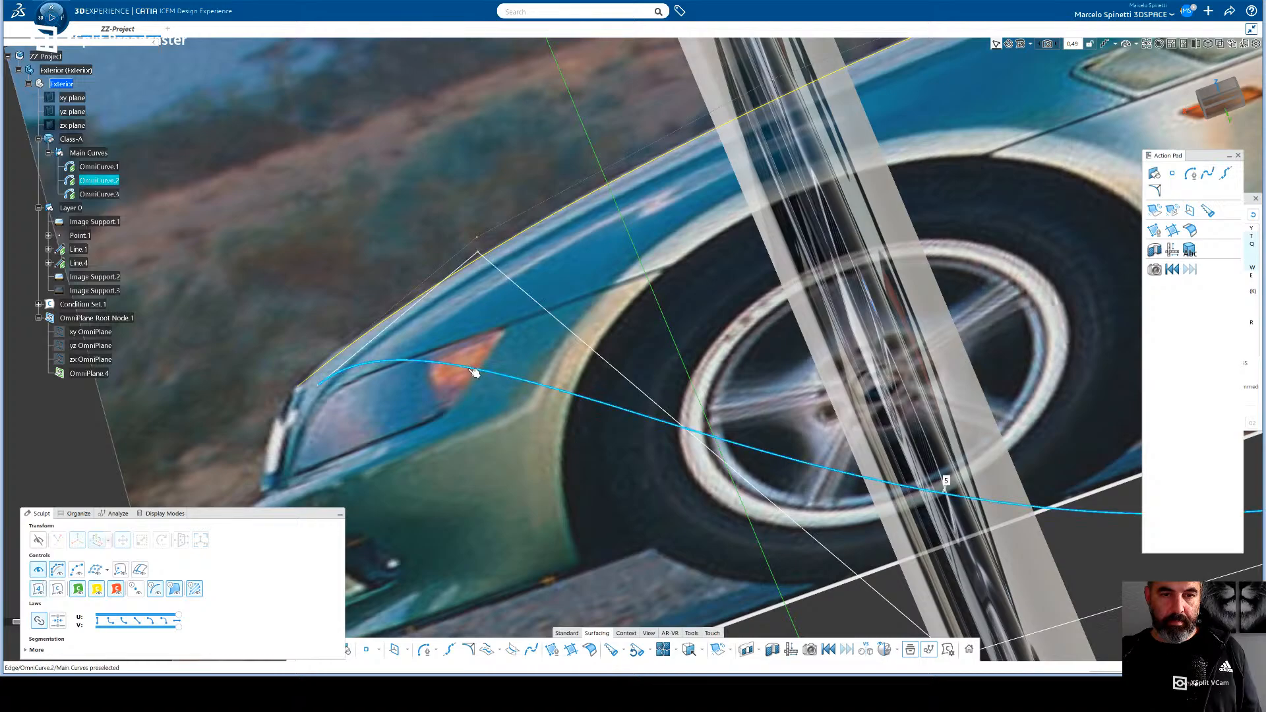
{"action": "key", "text": "Escape"}
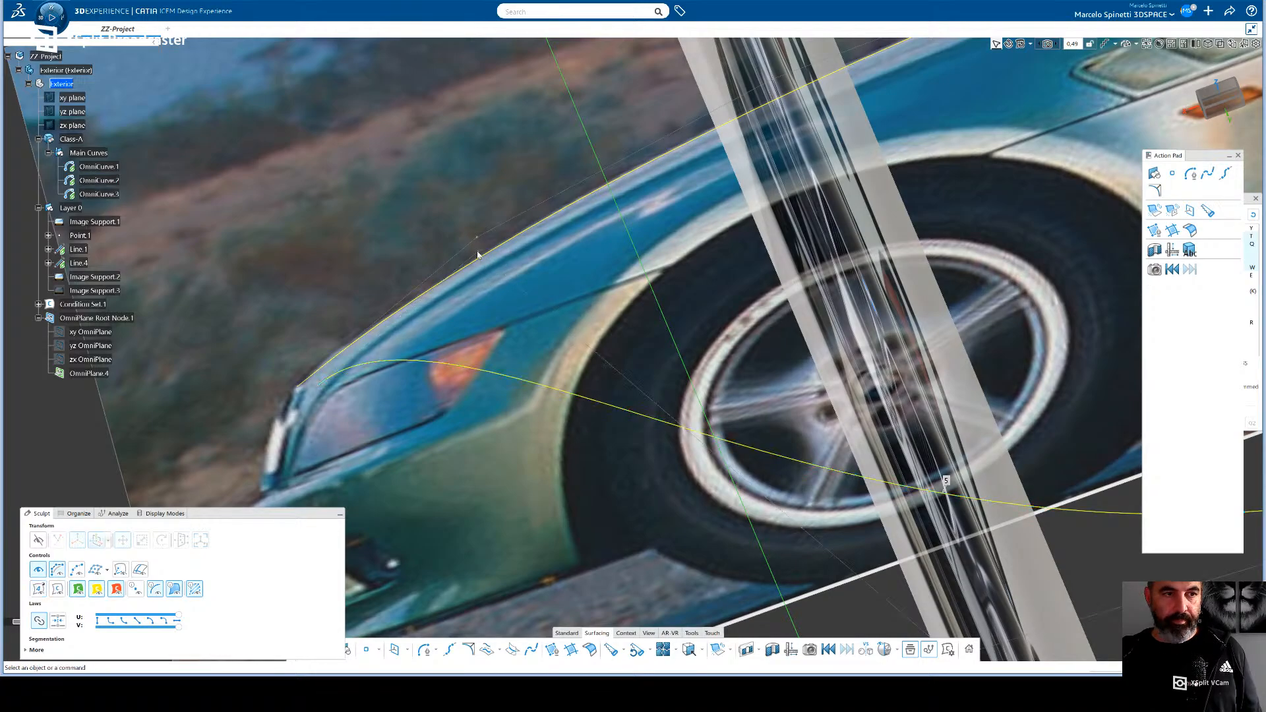
{"action": "double_click", "coordinate": [477, 363]}
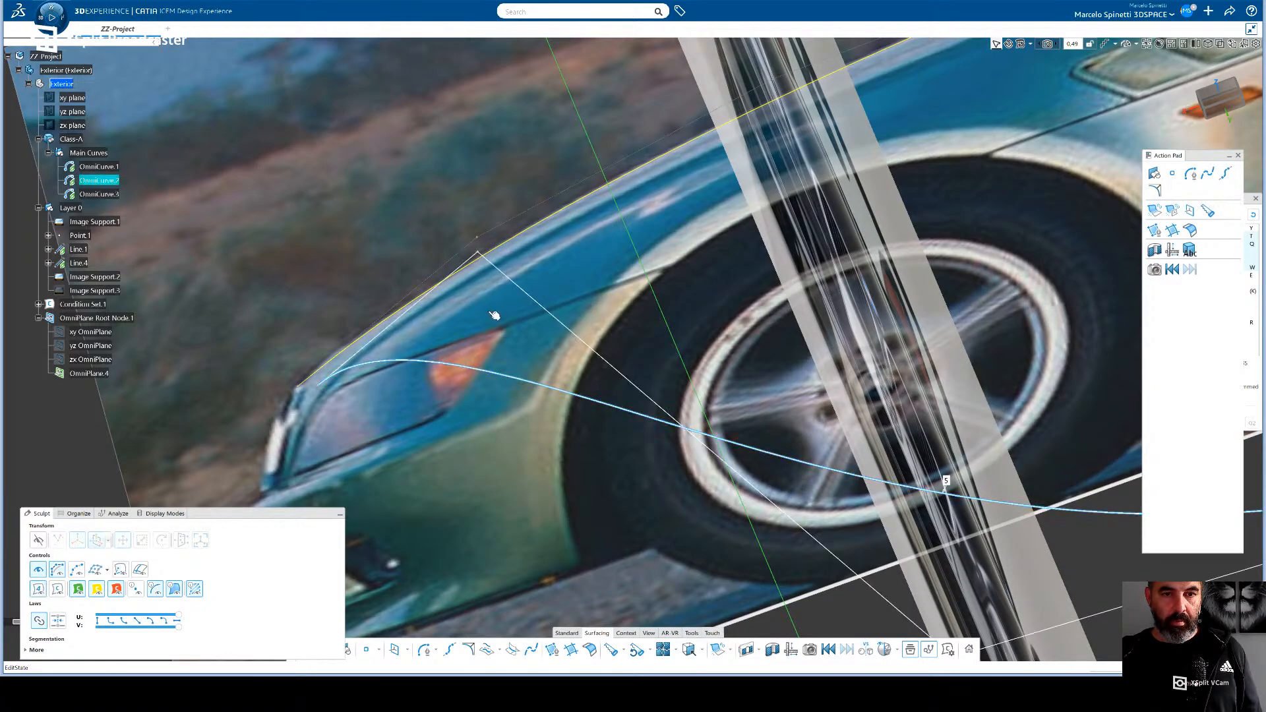
- Try to move OmniCurve.2's second control point above the headlight, and undo the move
{"action": "left_click", "coordinate": [483, 255]}
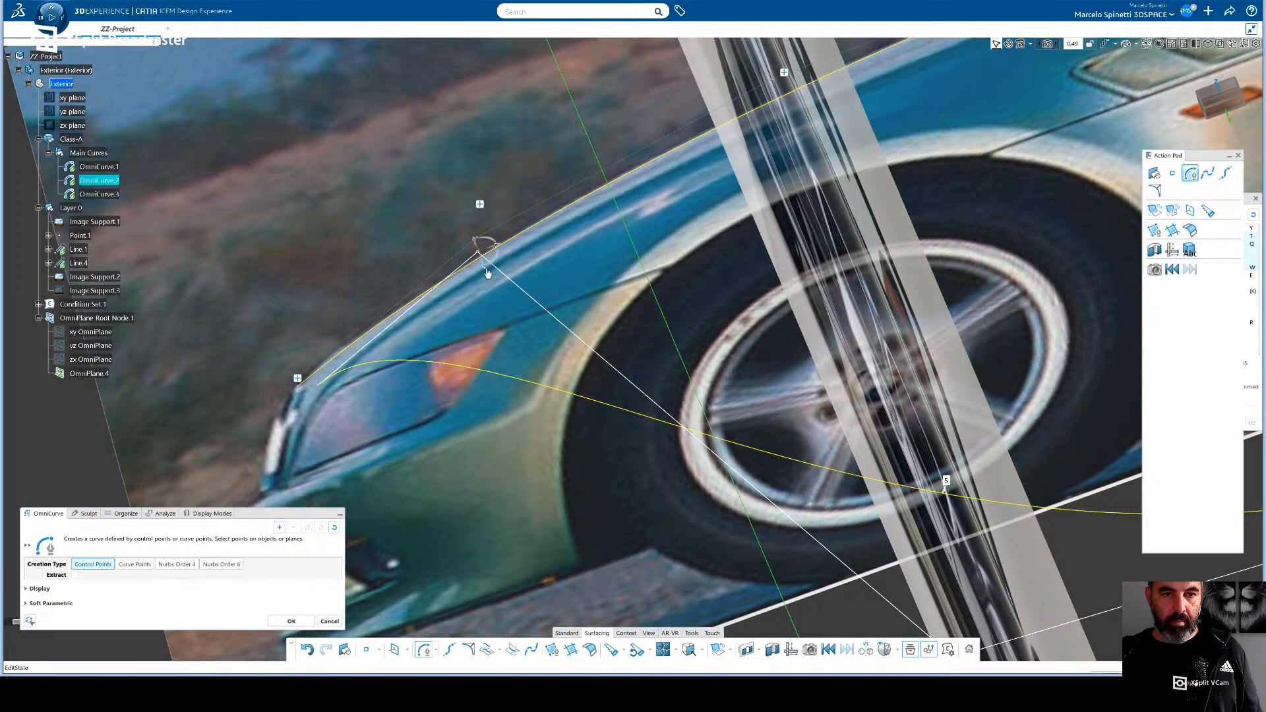
{"action": "left_click_drag", "start_coordinate": [487, 272], "coordinate": [509, 340]}
{"action": "key", "text": "ctrl+z"}
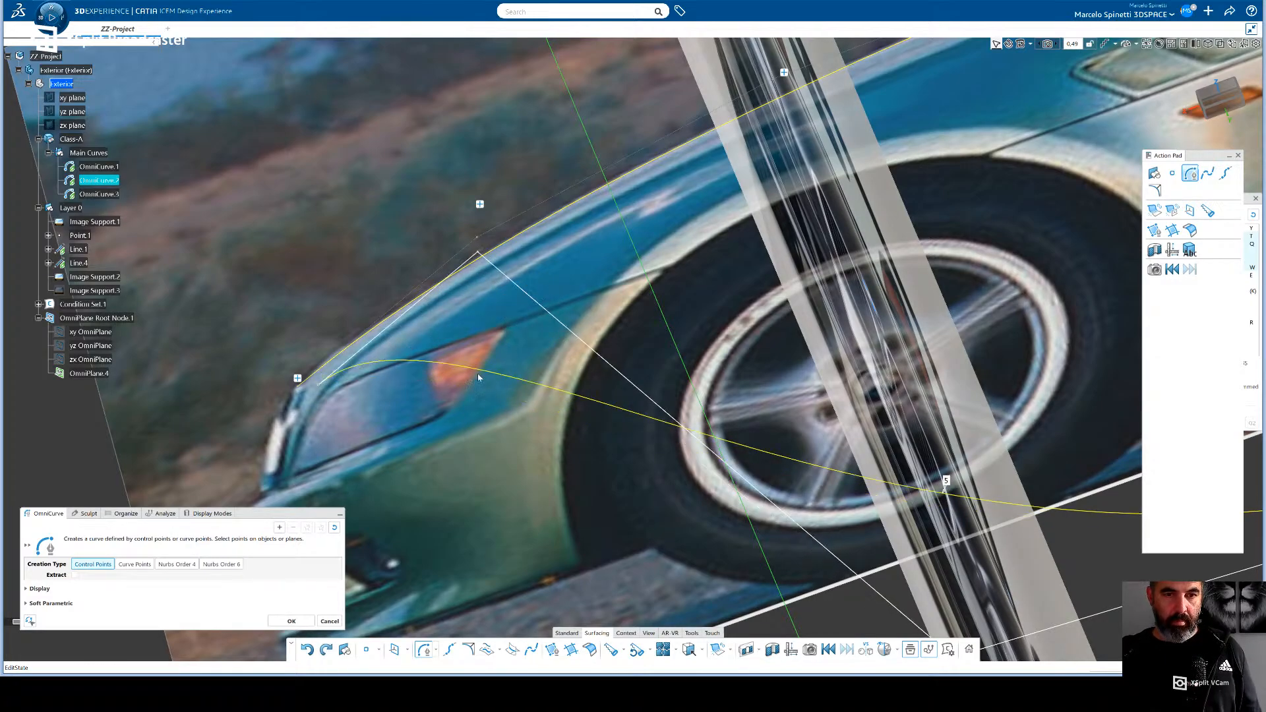
- Pull OmniCurve.2's second control point and front end point outward from the side photo toward the car's flank
{"action": "middle_click_drag", "start_coordinate": [476, 379], "coordinate": [471, 333]}
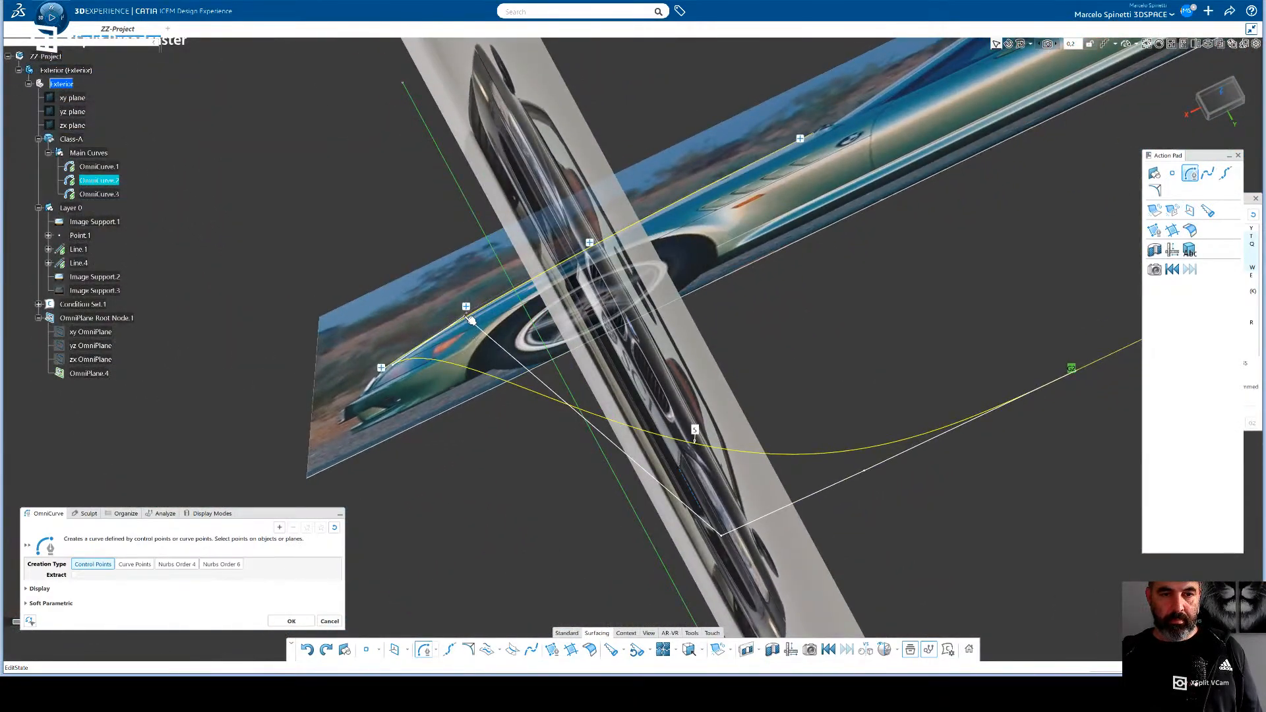
{"action": "left_click_drag", "start_coordinate": [476, 339], "coordinate": [639, 550]}
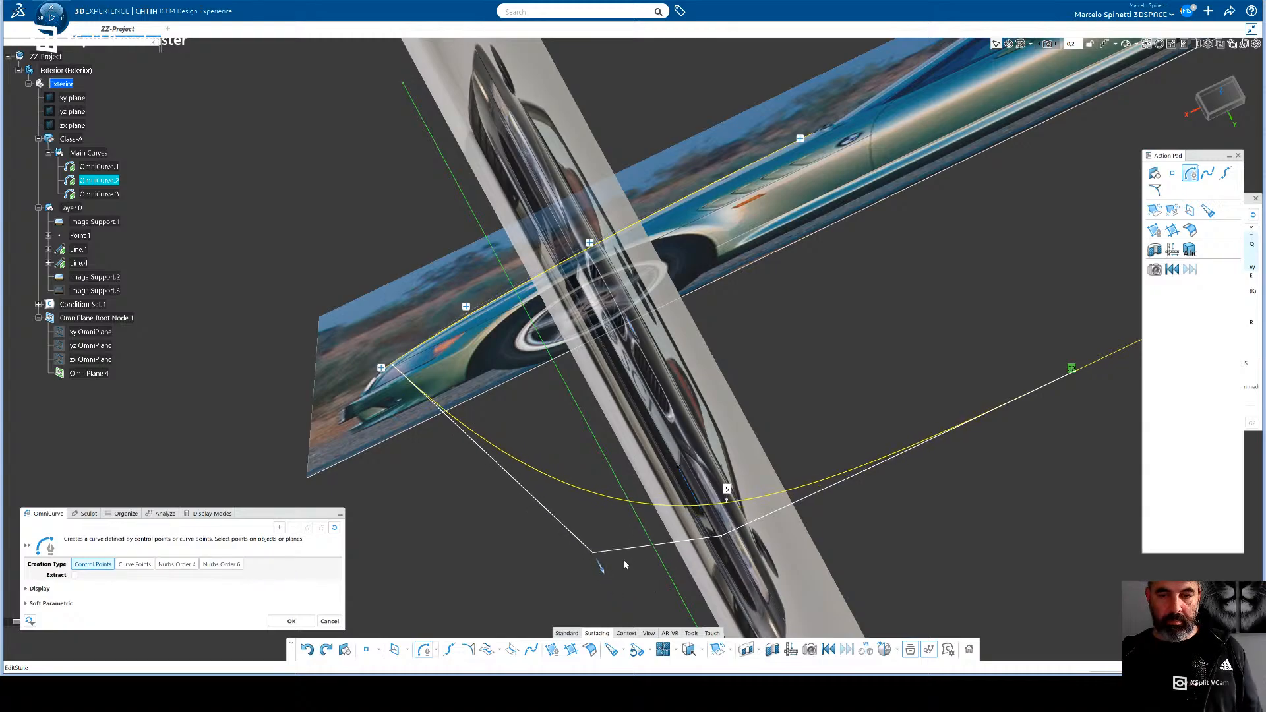
{"action": "left_click", "coordinate": [399, 369]}
{"action": "left_click_drag", "start_coordinate": [404, 390], "coordinate": [528, 579]}
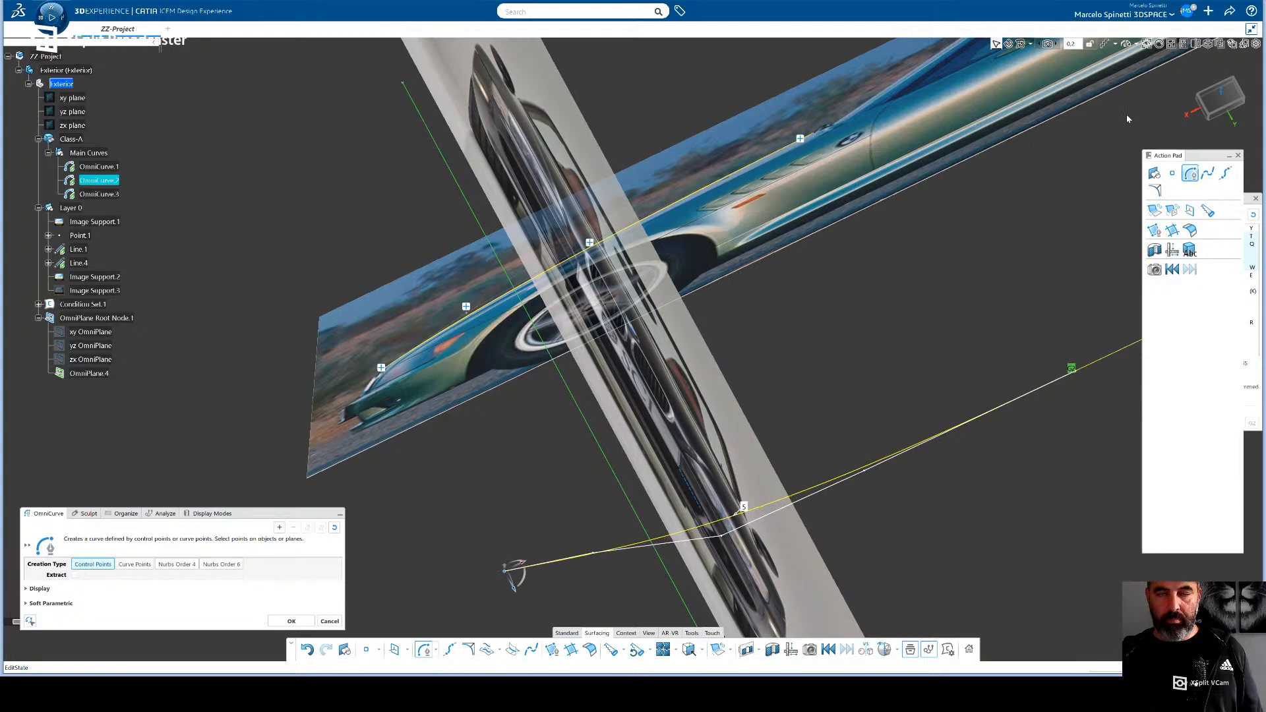
- In the front view, move OmniCurve.2's front end point and second control point inward to follow the hood crease above the headlight
{"action": "left_click", "coordinate": [1218, 113]}
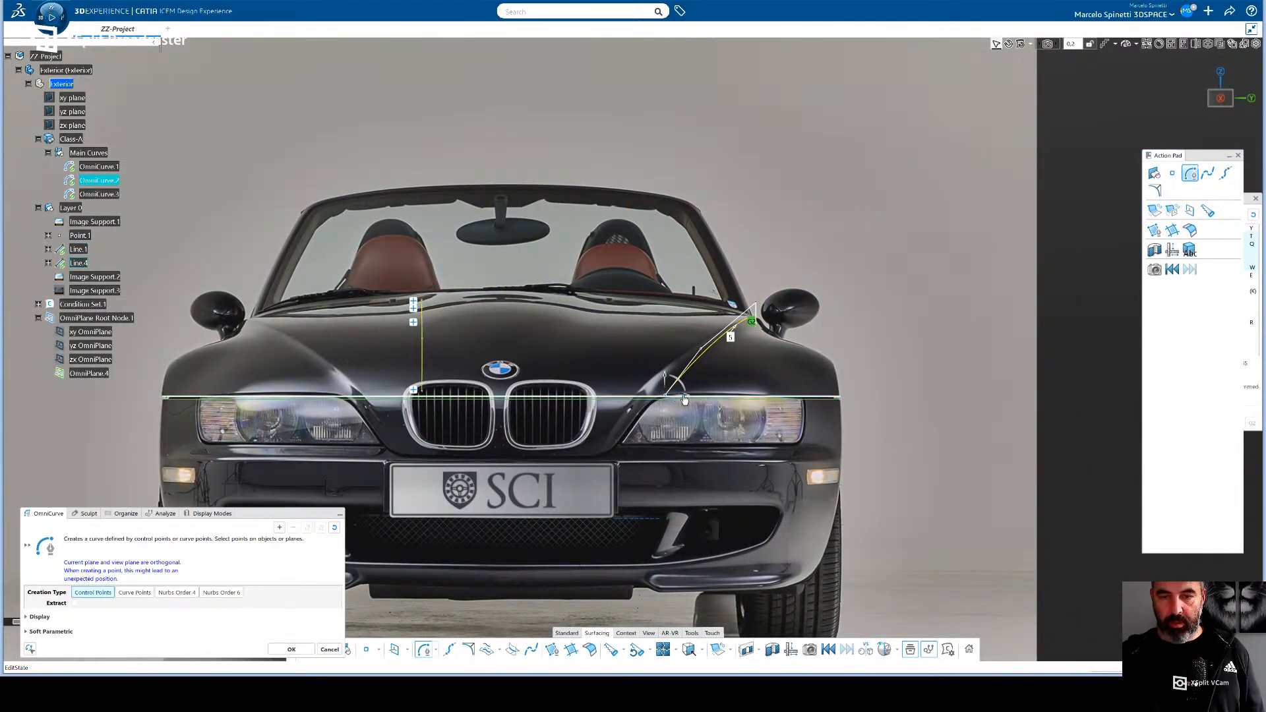
{"action": "left_click_drag", "start_coordinate": [686, 396], "coordinate": [655, 396]}
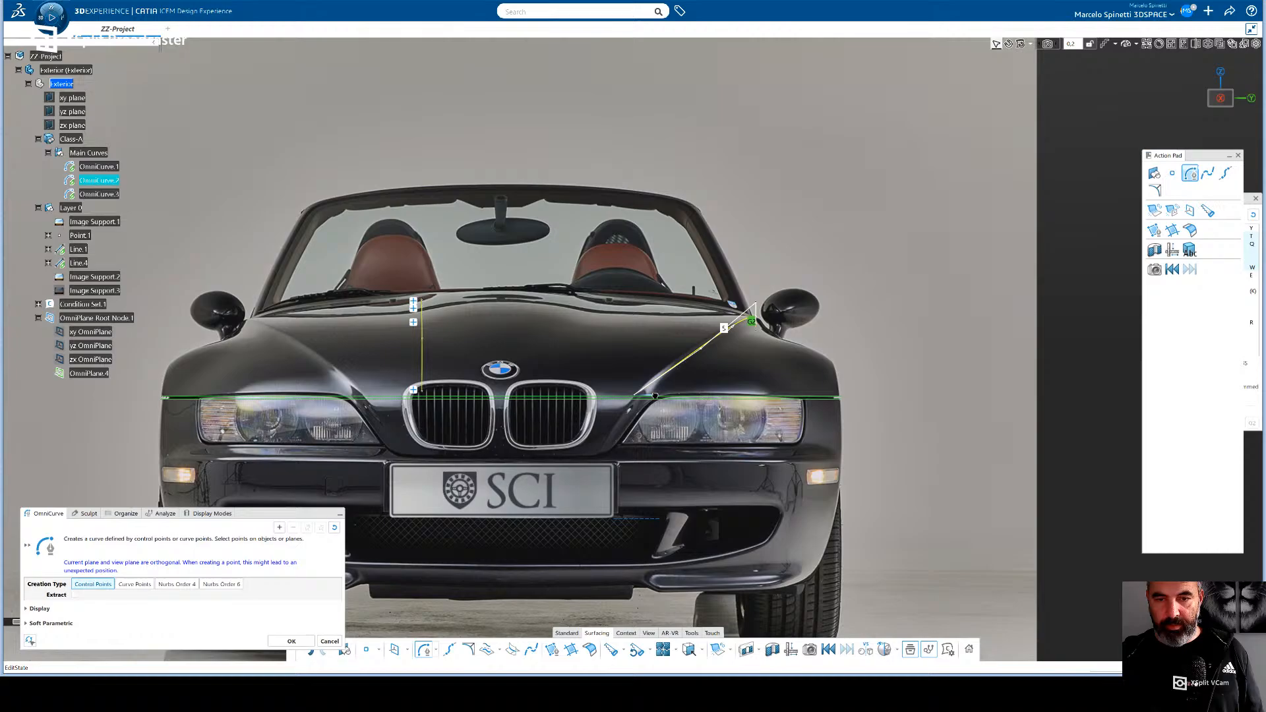
{"action": "left_click", "coordinate": [708, 354]}
{"action": "left_click_drag", "start_coordinate": [725, 354], "coordinate": [713, 352]}
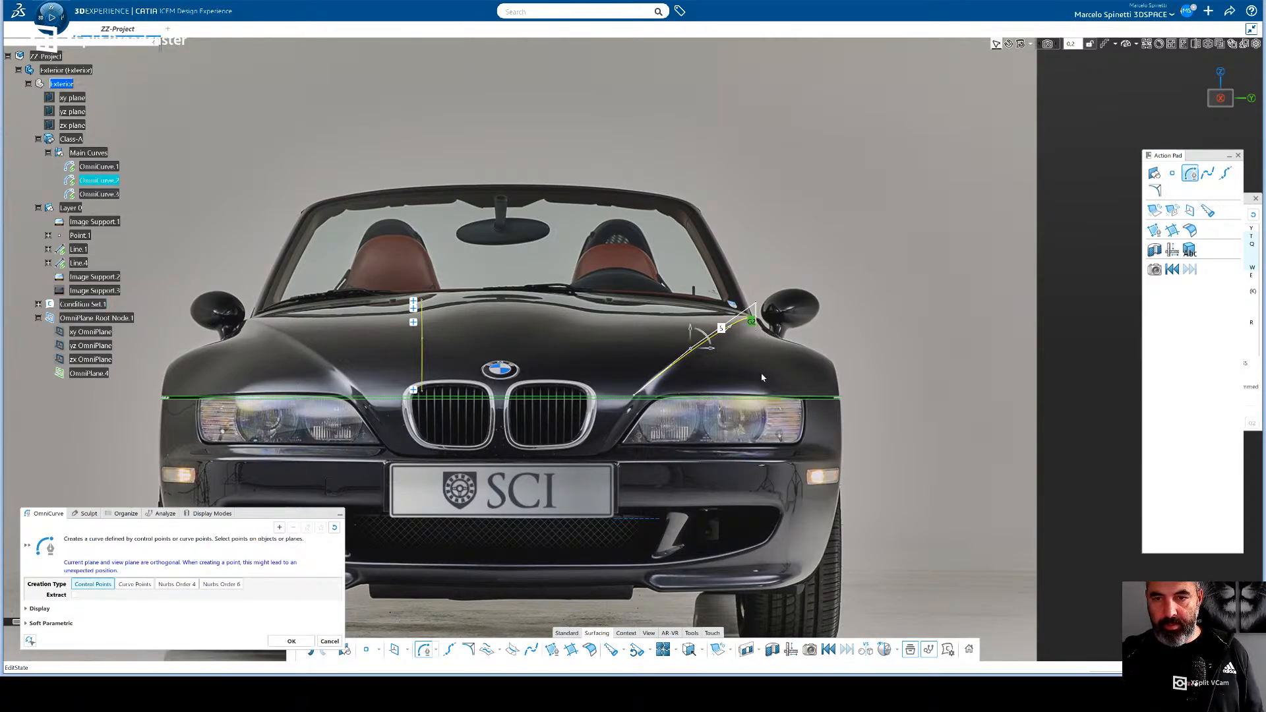
- Inspect OmniCurve.2 in 3D and in the side view, select its control point above the fender vents, and show the Sculpt options
{"action": "mouse_move", "coordinate": [743, 350]}
{"action": "middle_mouse_down"}
{"action": "mouse_move", "coordinate": [730, 386]}
{"action": "mouse_move", "coordinate": [739, 398]}
{"action": "mouse_move", "coordinate": [745, 359]}
{"action": "middle_mouse_up"}
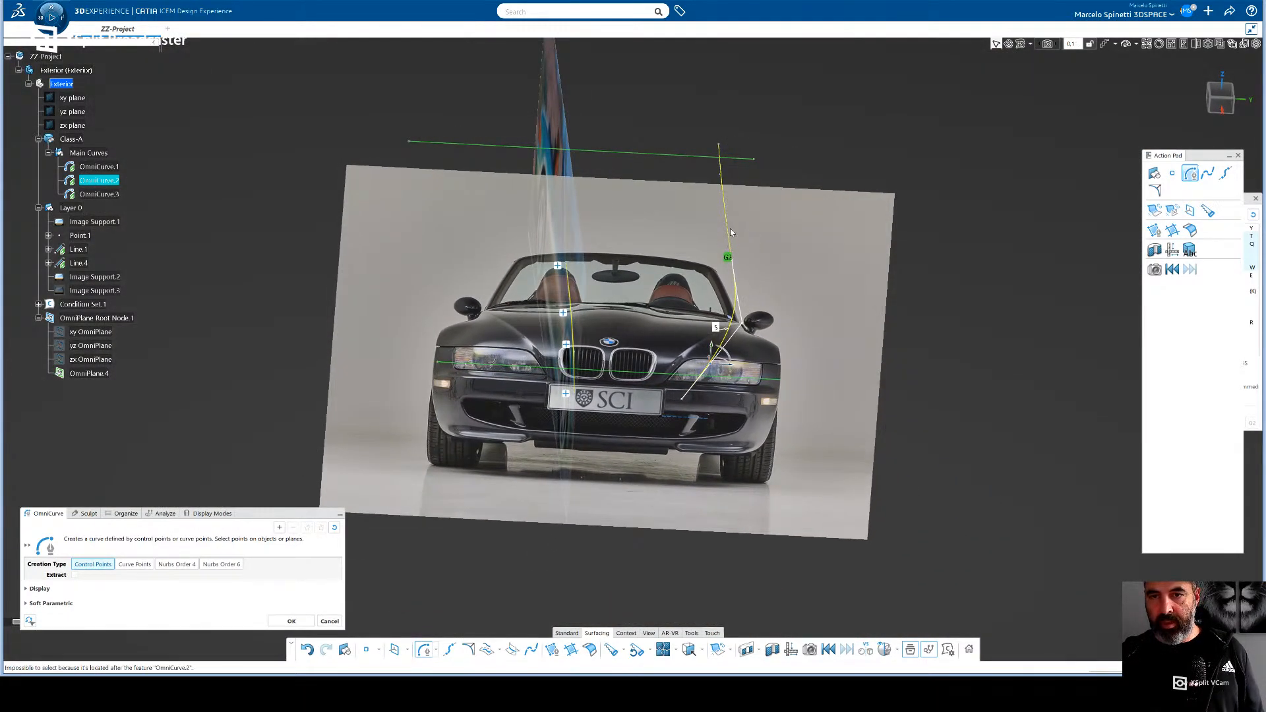
{"action": "mouse_move", "coordinate": [769, 294]}
{"action": "middle_mouse_down"}
{"action": "mouse_move", "coordinate": [754, 316]}
{"action": "mouse_move", "coordinate": [766, 275]}
{"action": "mouse_move", "coordinate": [754, 283]}
{"action": "middle_mouse_up"}
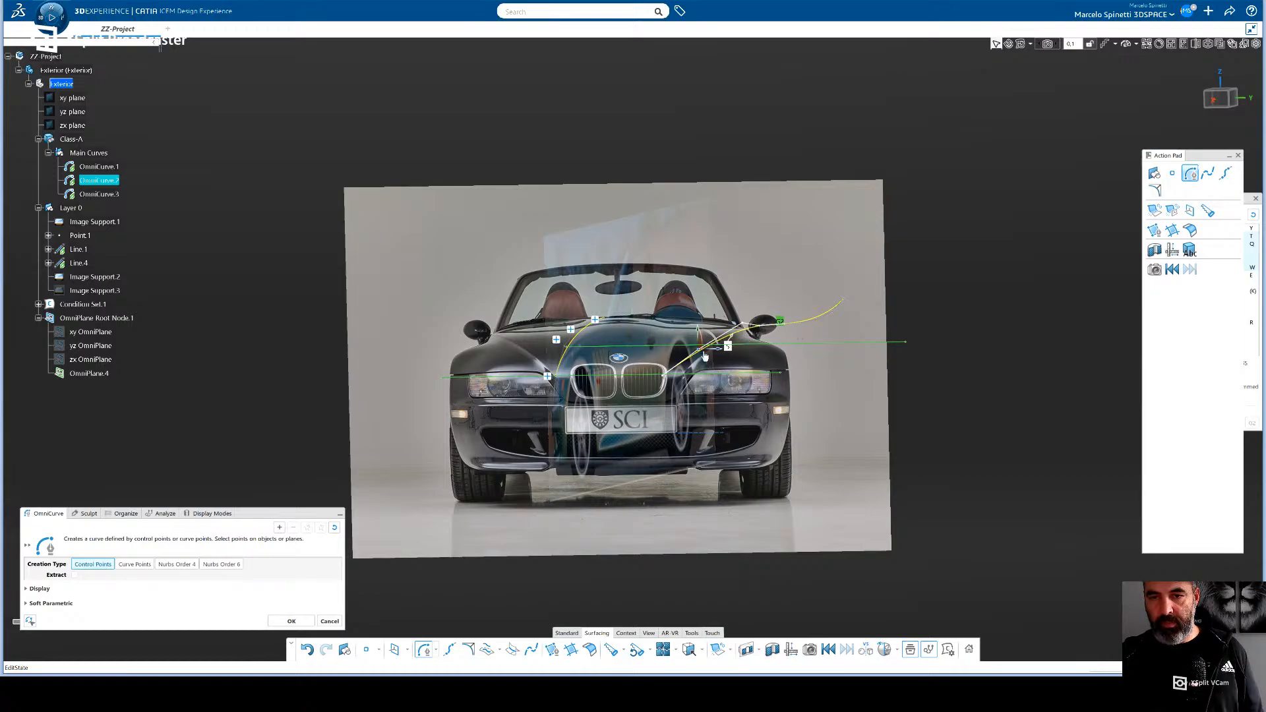
{"action": "middle_click_drag", "start_coordinate": [719, 355], "coordinate": [1176, 98]}
{"action": "left_click", "coordinate": [1225, 99]}
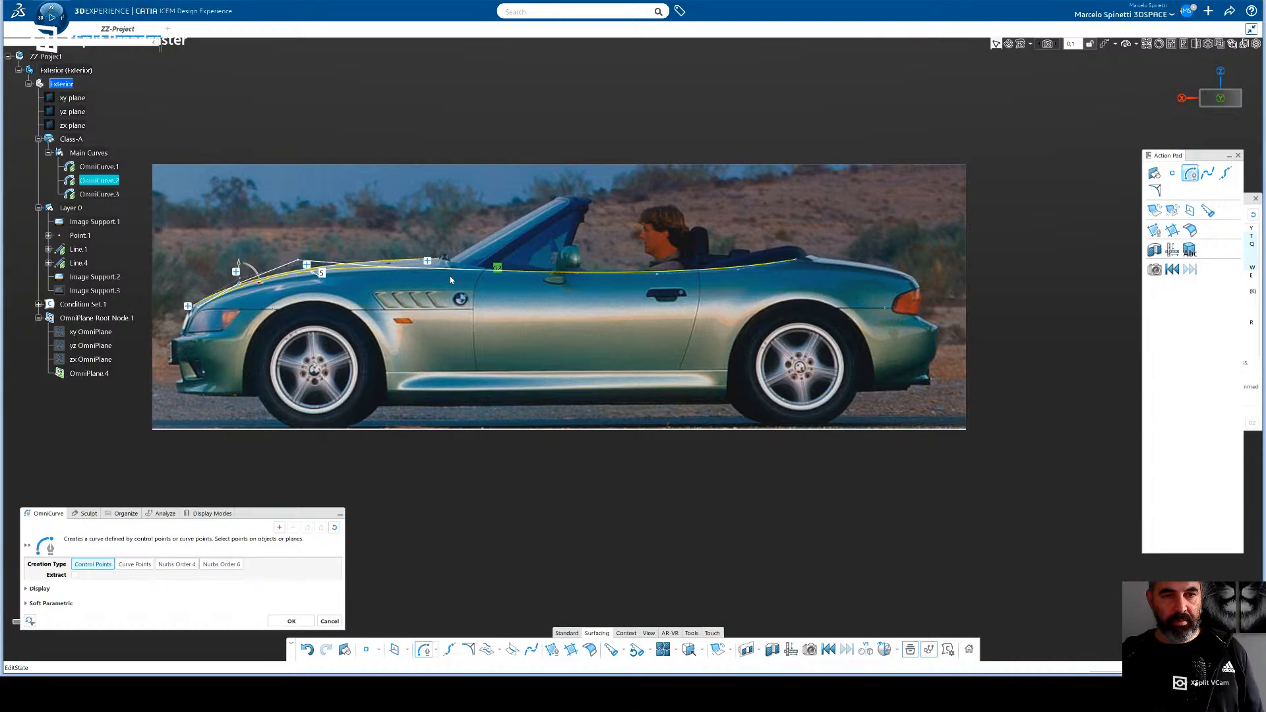
{"action": "middle_click_drag", "start_coordinate": [452, 281], "coordinate": [610, 304]}
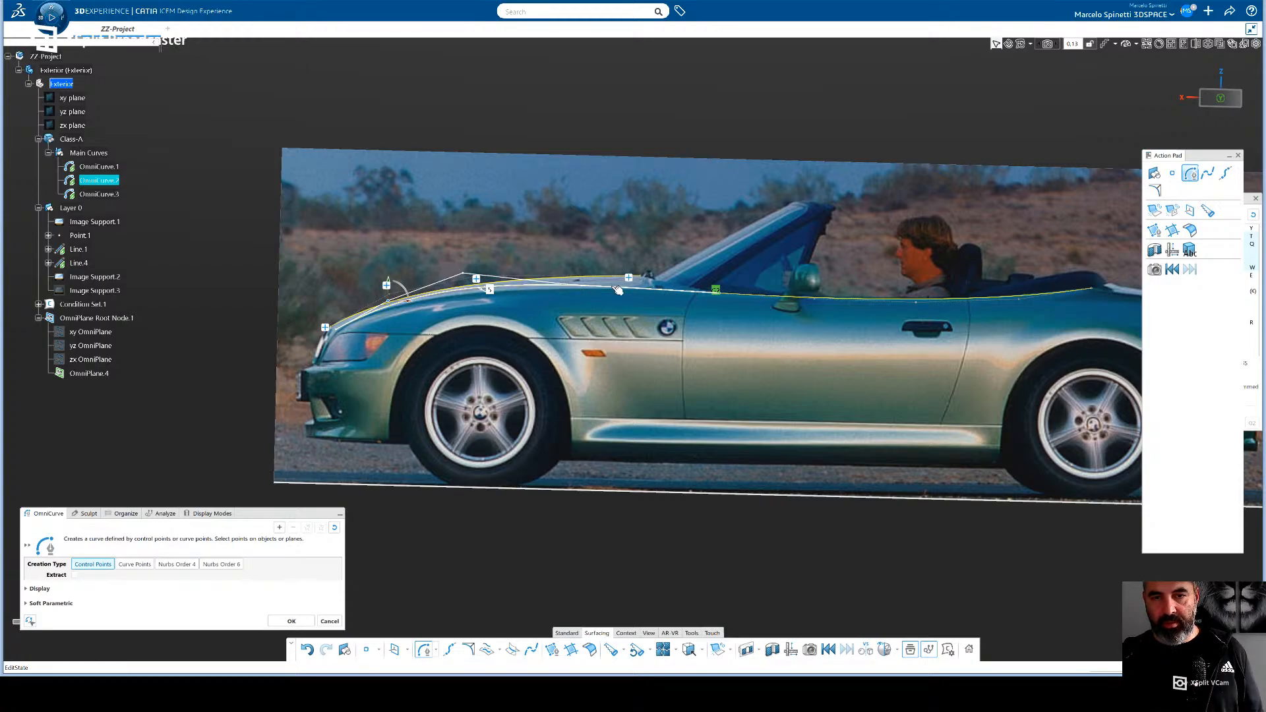
{"action": "left_click", "coordinate": [573, 287]}
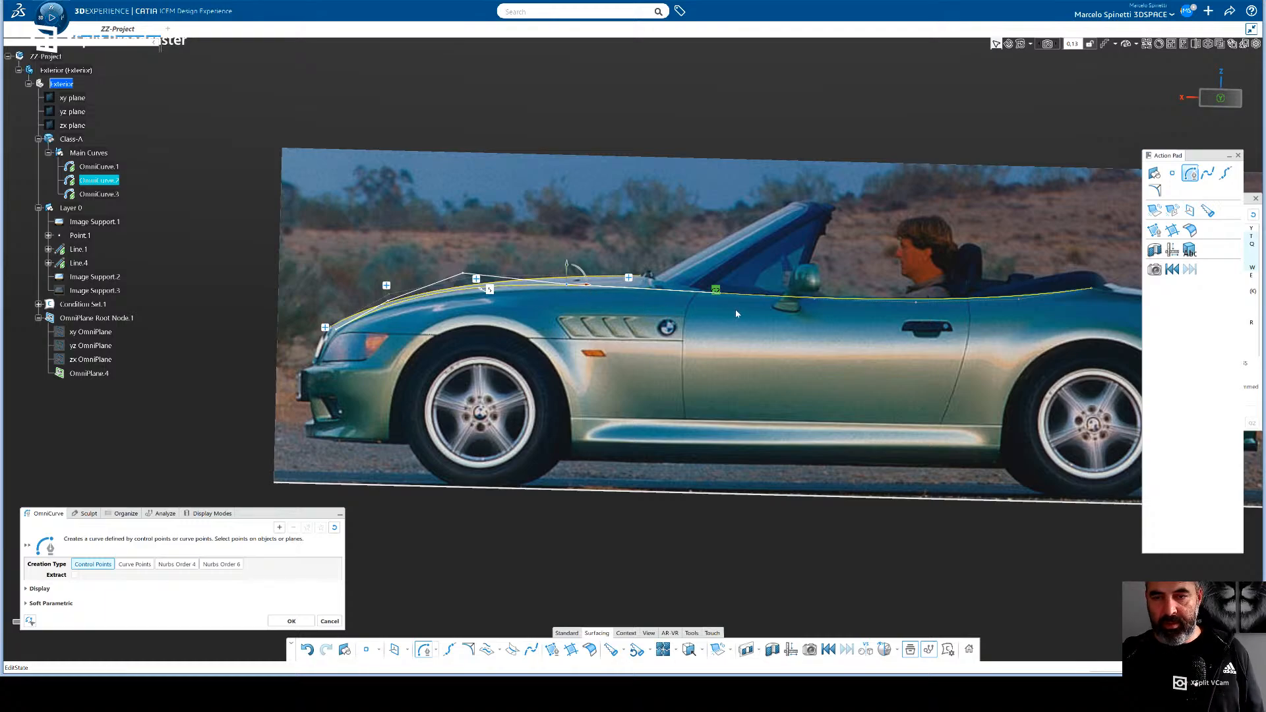
{"action": "left_click", "coordinate": [97, 517]}
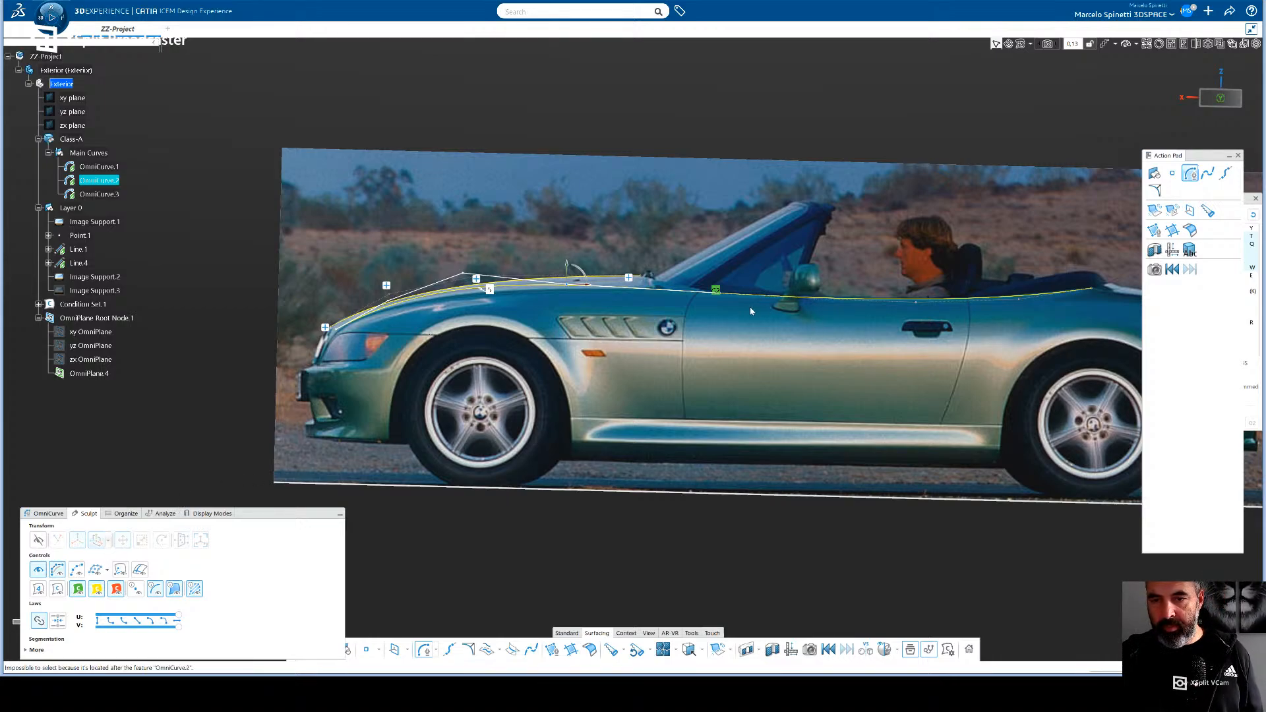
- Leave the OmniCurve.2 edit and try to pick OmniCurve.3's control point beside the door mirror
{"action": "left_click", "coordinate": [726, 298]}
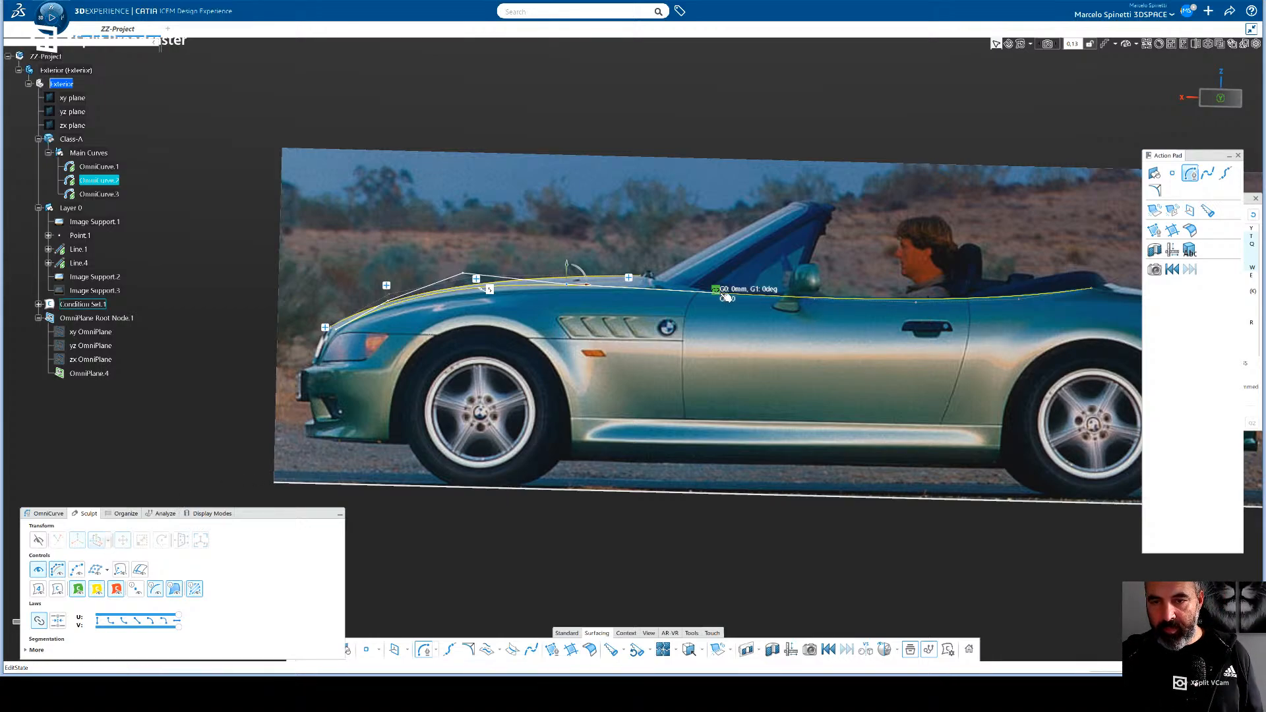
{"action": "left_click", "coordinate": [814, 299]}
{"action": "left_click", "coordinate": [807, 354]}
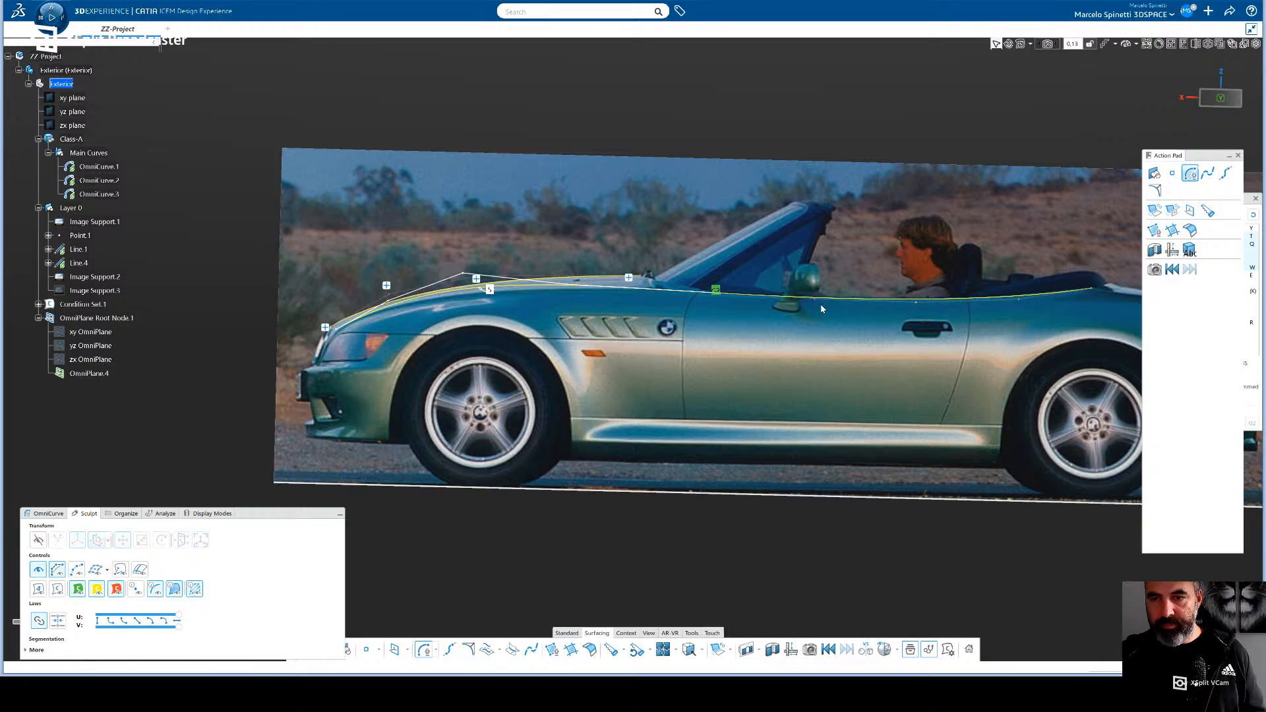
{"action": "left_click", "coordinate": [817, 301]}
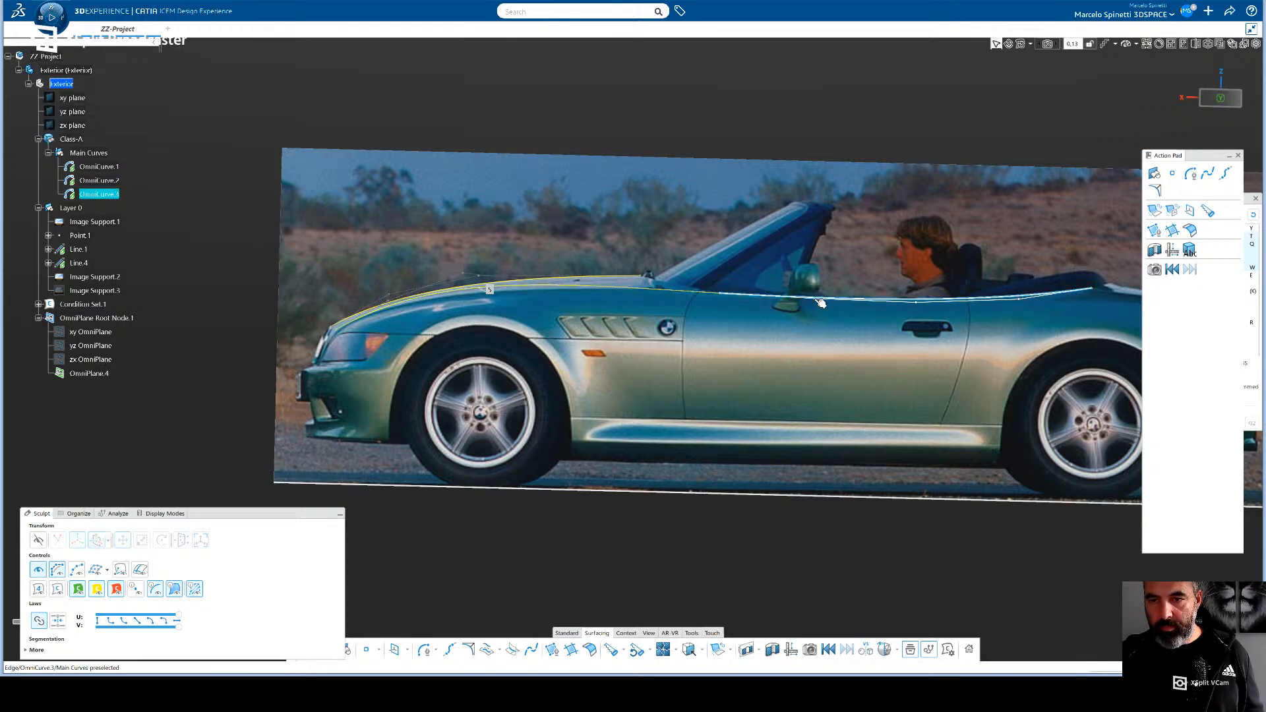
{"action": "scroll", "coordinate": [816, 300], "scroll_direction": "up", "scroll_amount": 4}
{"action": "scroll", "coordinate": [816, 274], "scroll_direction": "up", "scroll_amount": 6}
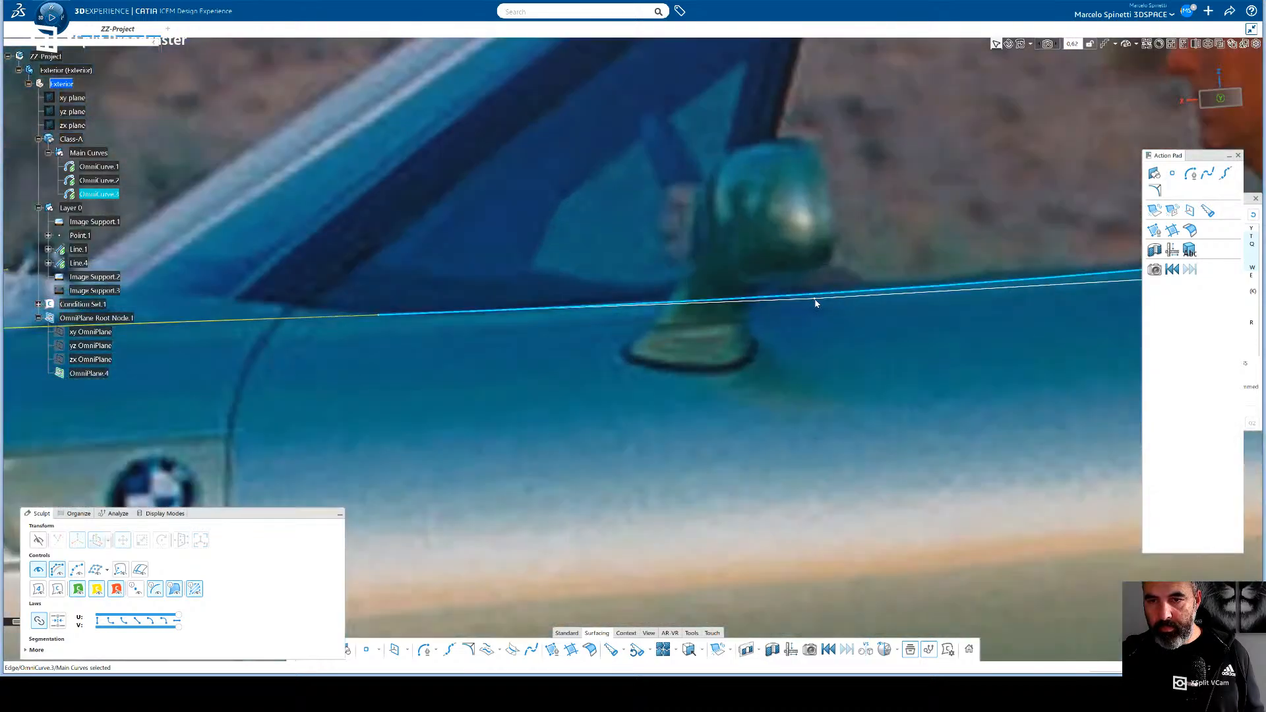
{"action": "left_click", "coordinate": [816, 301]}
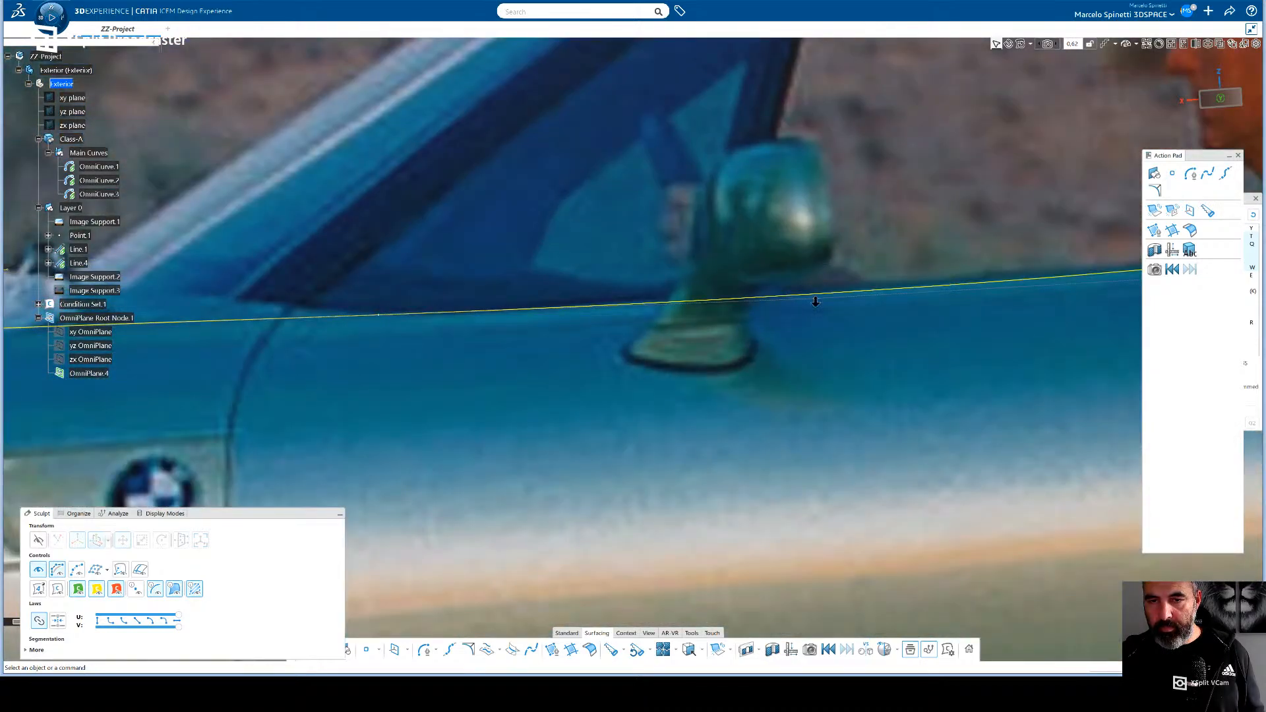
{"action": "scroll", "coordinate": [816, 302], "scroll_direction": "down", "scroll_amount": 10}
{"action": "scroll", "coordinate": [847, 323], "scroll_direction": "up", "scroll_amount": 4}
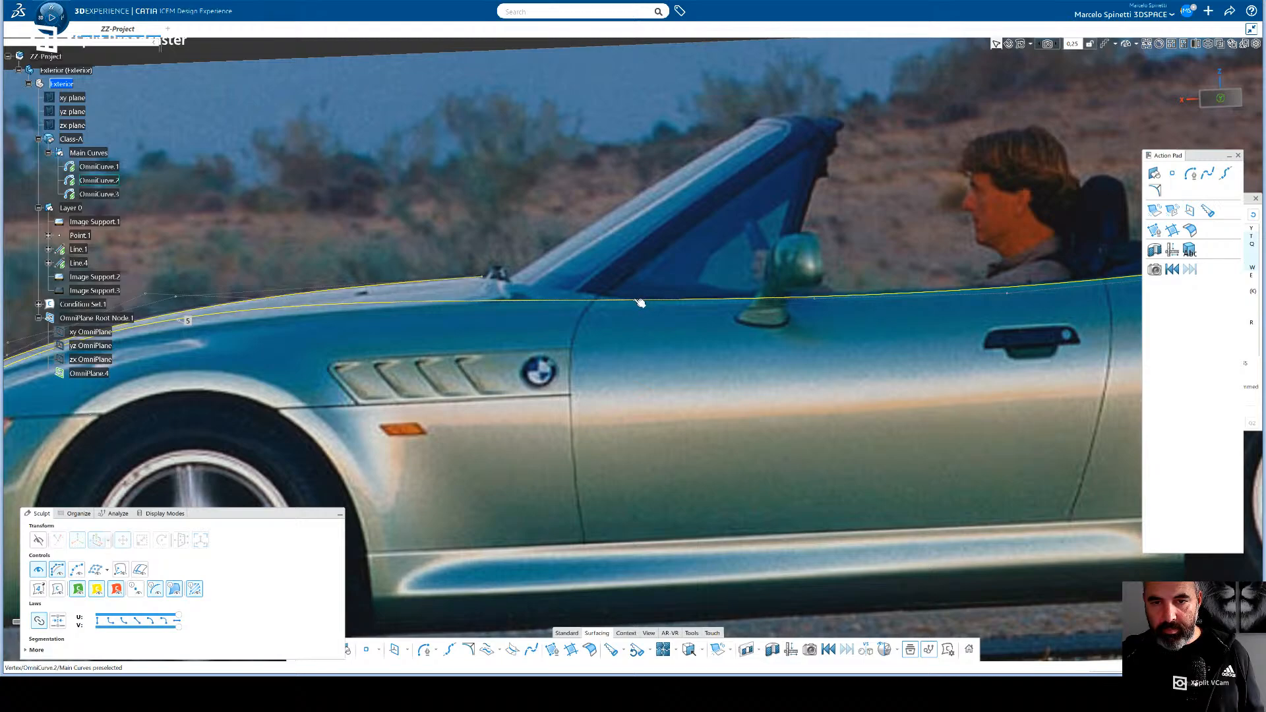
- Select OmniCurve.3/Vertex.1 where the belt-line curve meets the hood curve, and activate the Sculpt transform manipulator
{"action": "left_click", "coordinate": [640, 303]}
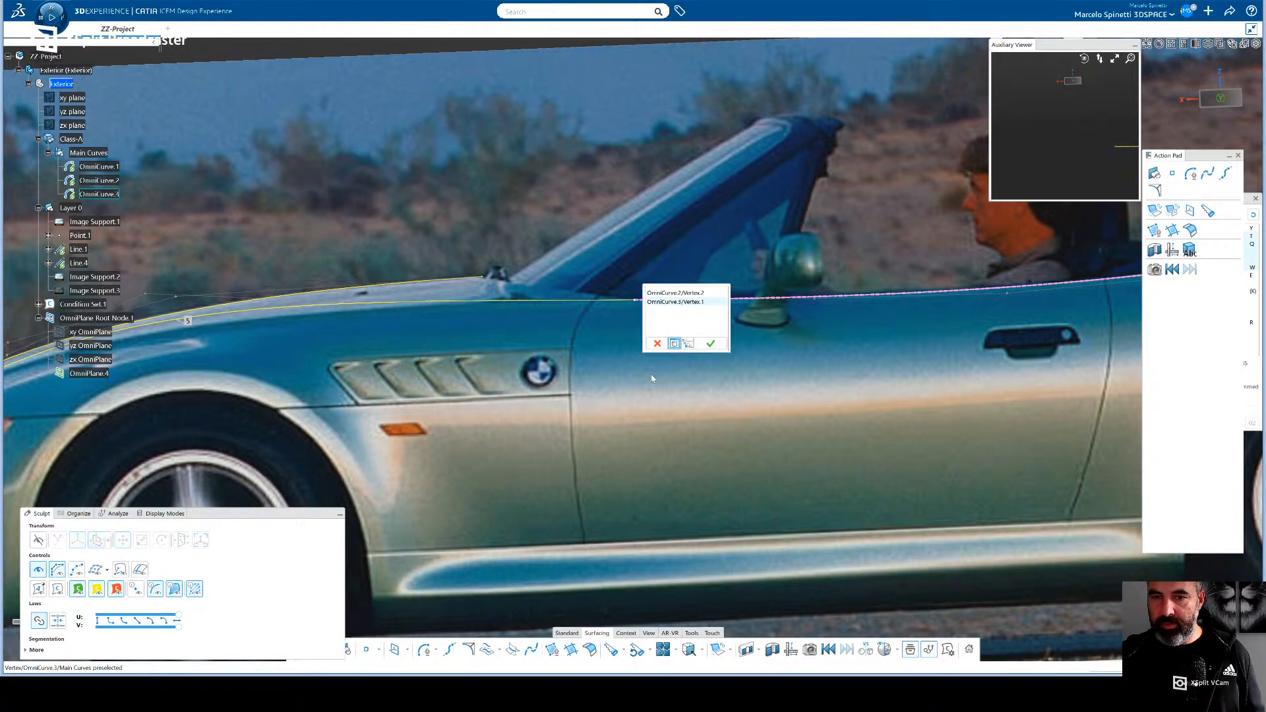
{"action": "left_click", "coordinate": [711, 344]}
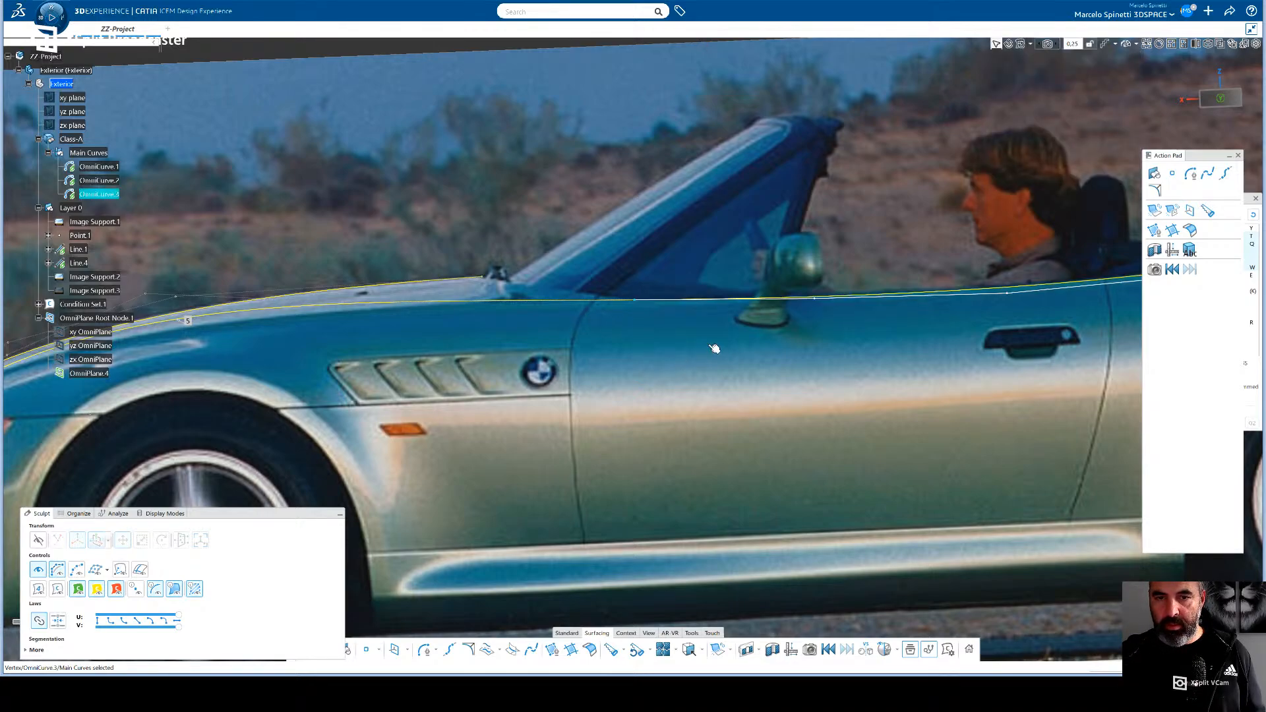
{"action": "left_click", "coordinate": [640, 304]}
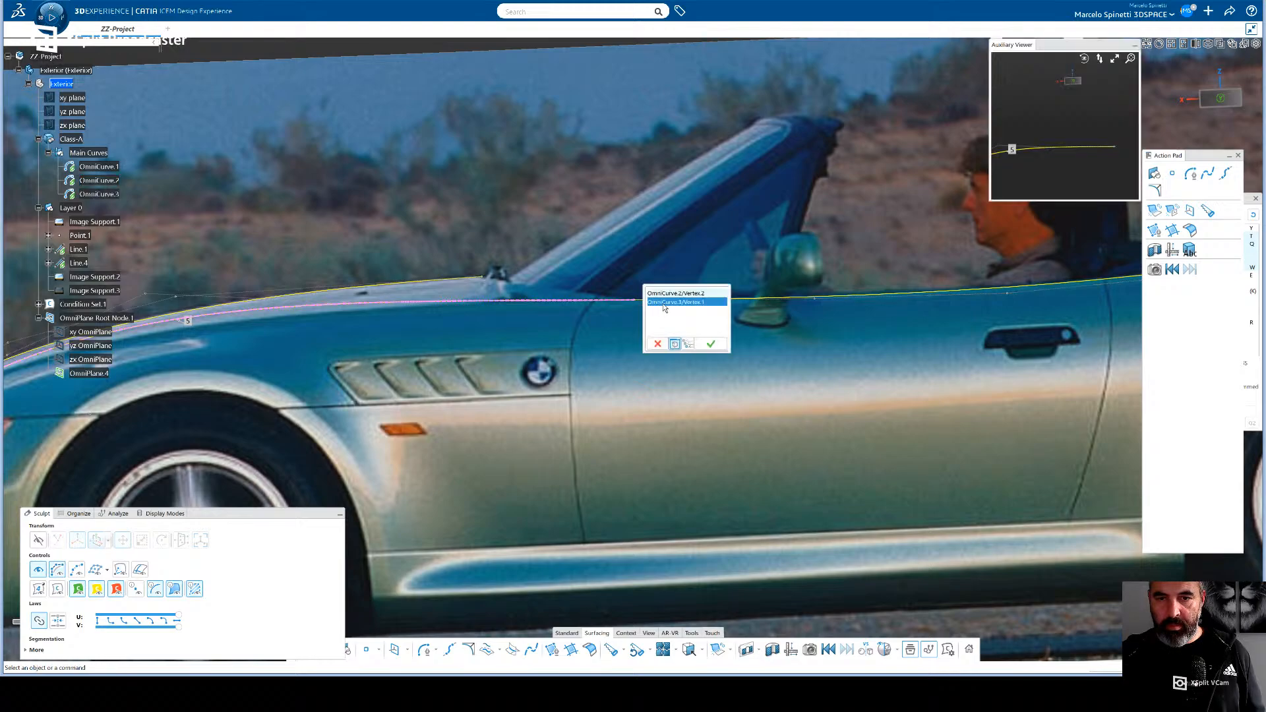
{"action": "left_click", "coordinate": [711, 344]}
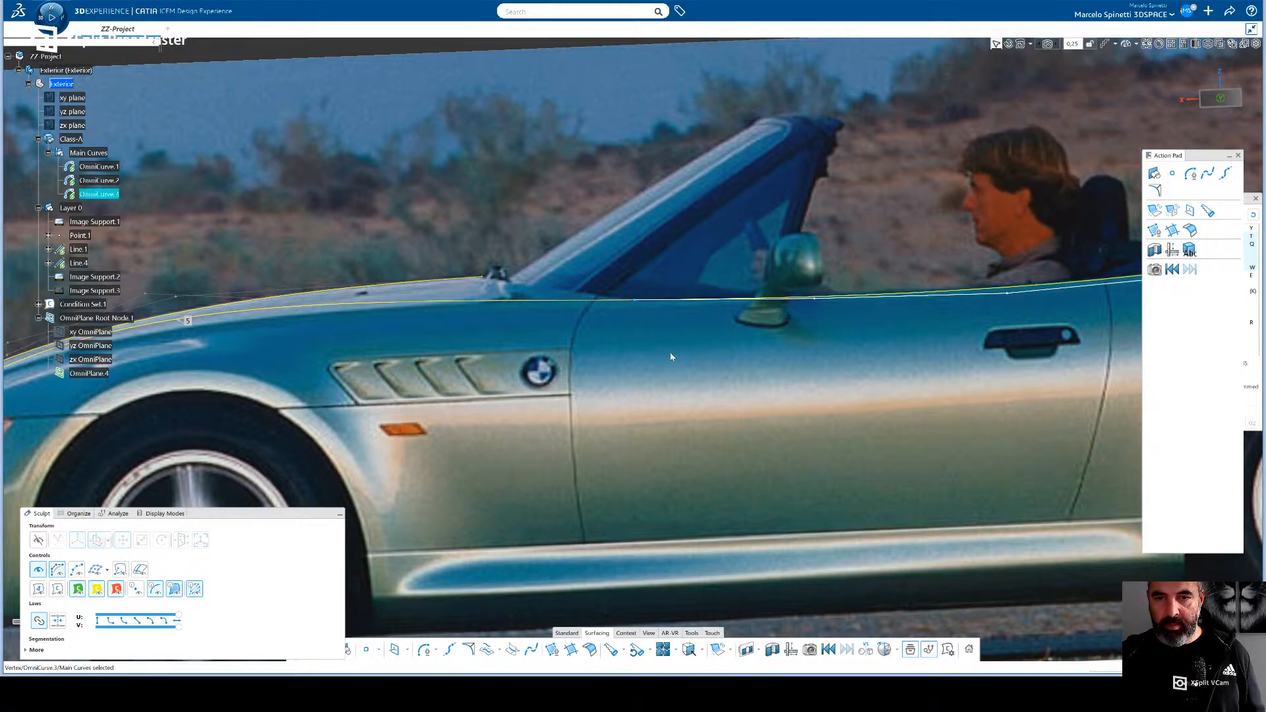
{"action": "left_click", "coordinate": [38, 539]}
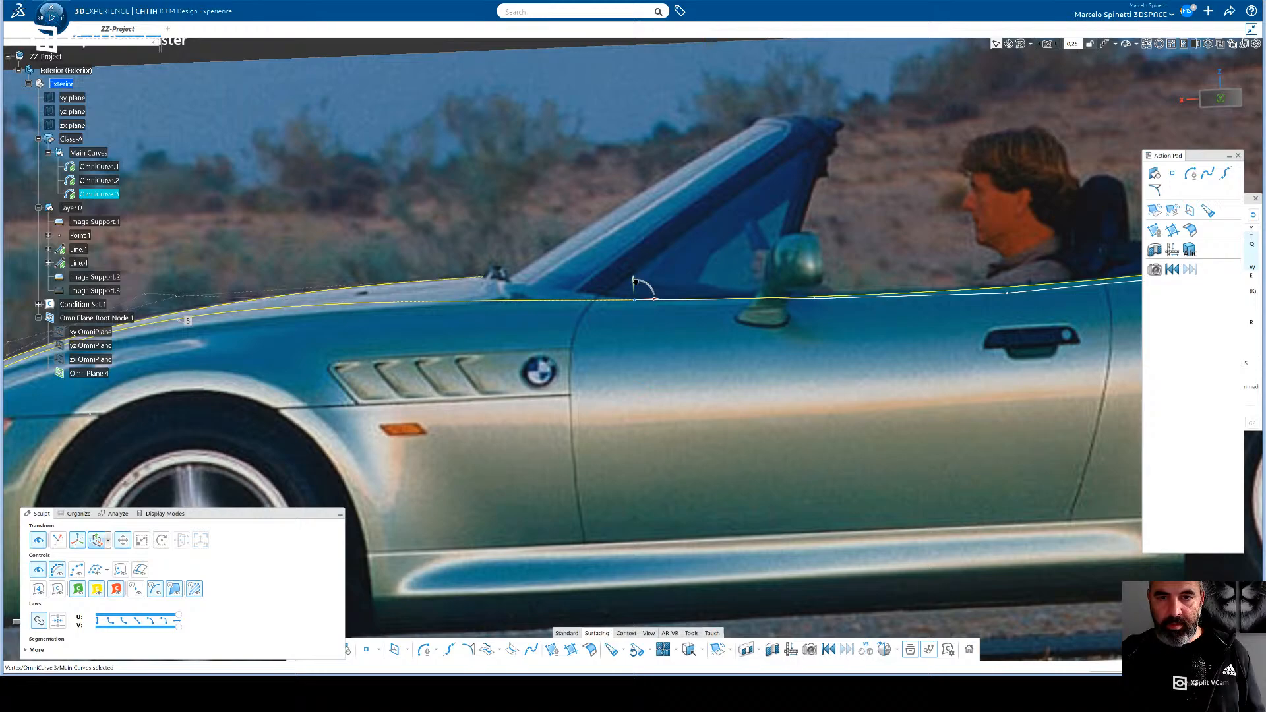
- Try to move OmniCurve.3's front end vertex vertically, undo it, and try to pick the control point beside the mirror
{"action": "left_click_drag", "start_coordinate": [634, 281], "coordinate": [636, 292]}
{"action": "key", "text": "ctrl+z"}
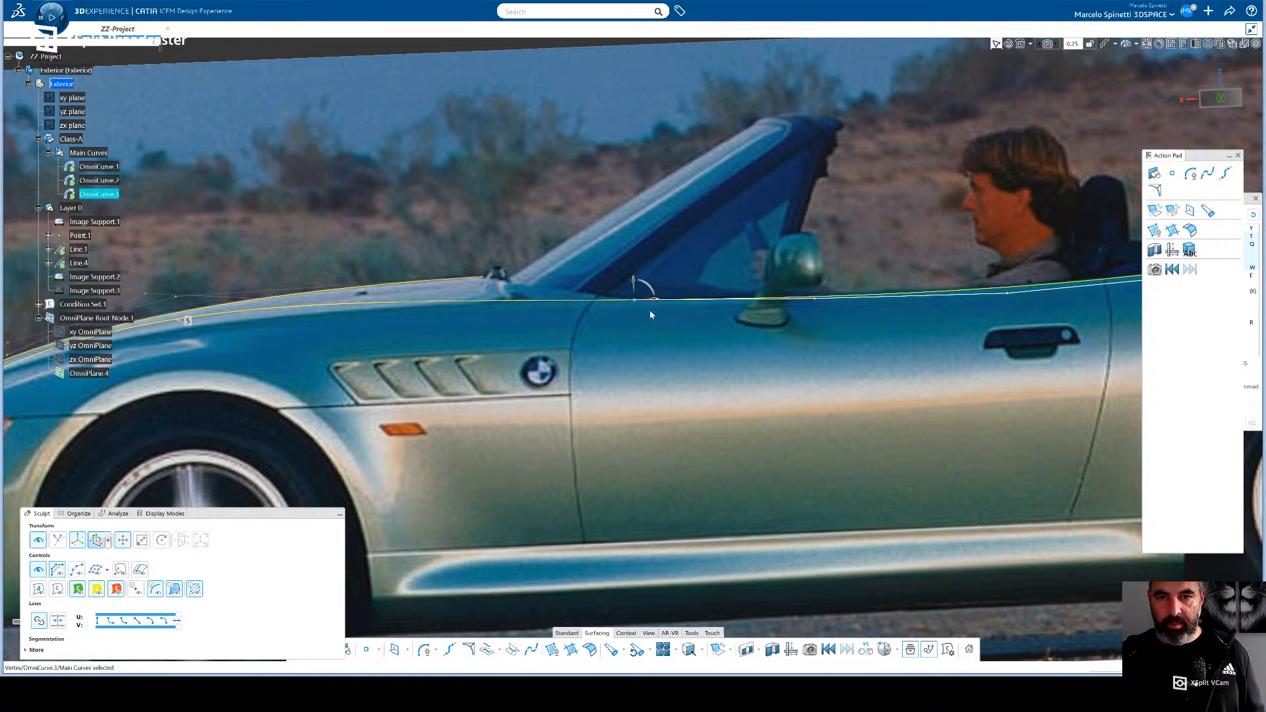
{"action": "left_click", "coordinate": [817, 300]}
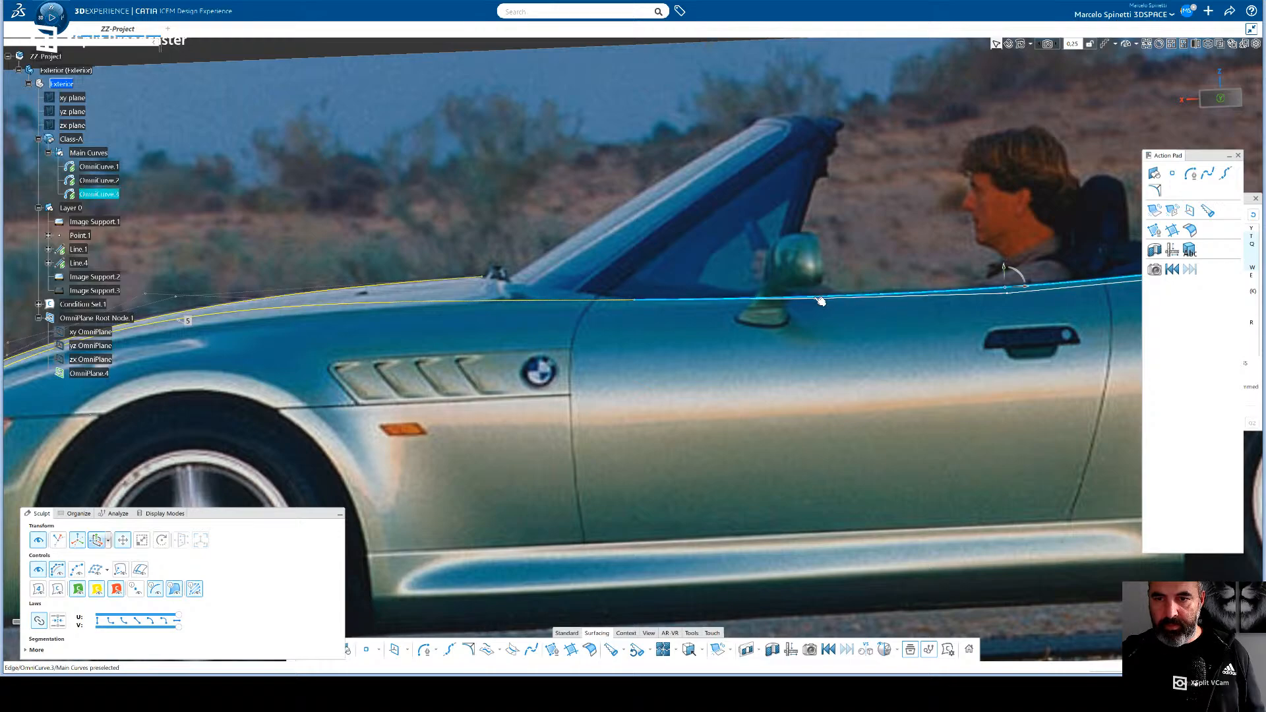
{"action": "left_click", "coordinate": [816, 301]}
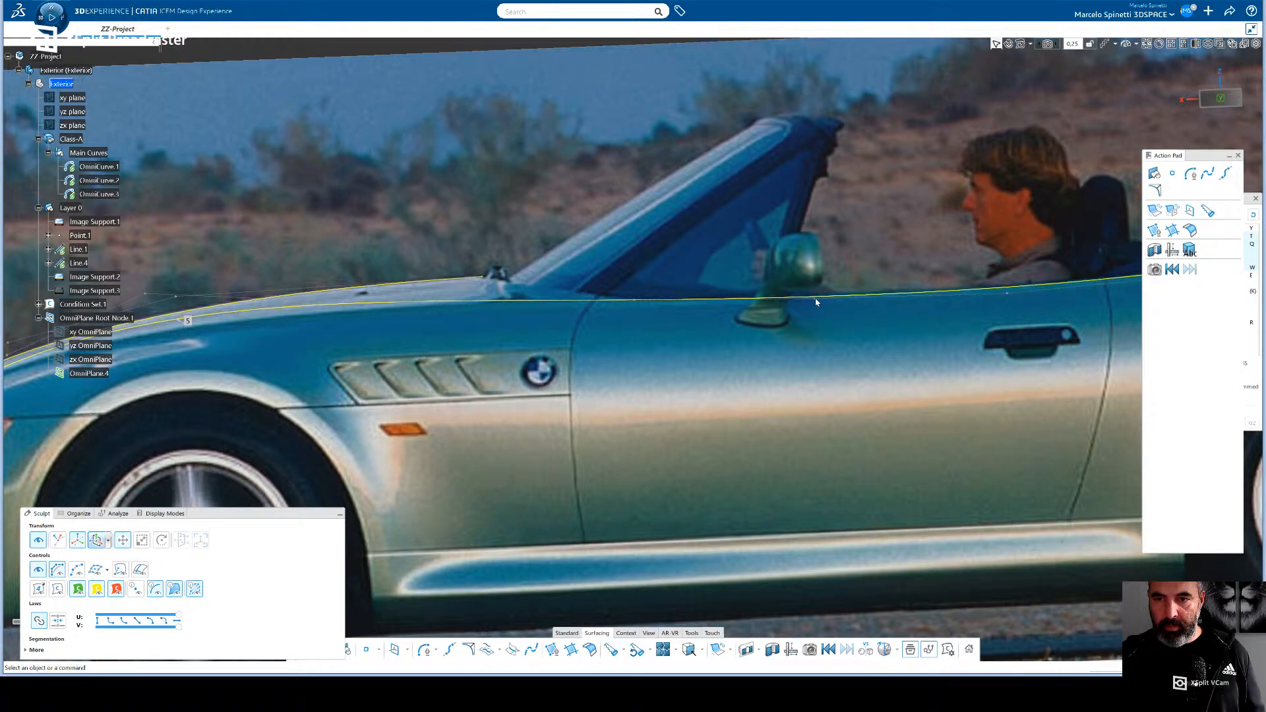
{"action": "scroll", "coordinate": [813, 308], "scroll_direction": "up", "scroll_amount": 6}
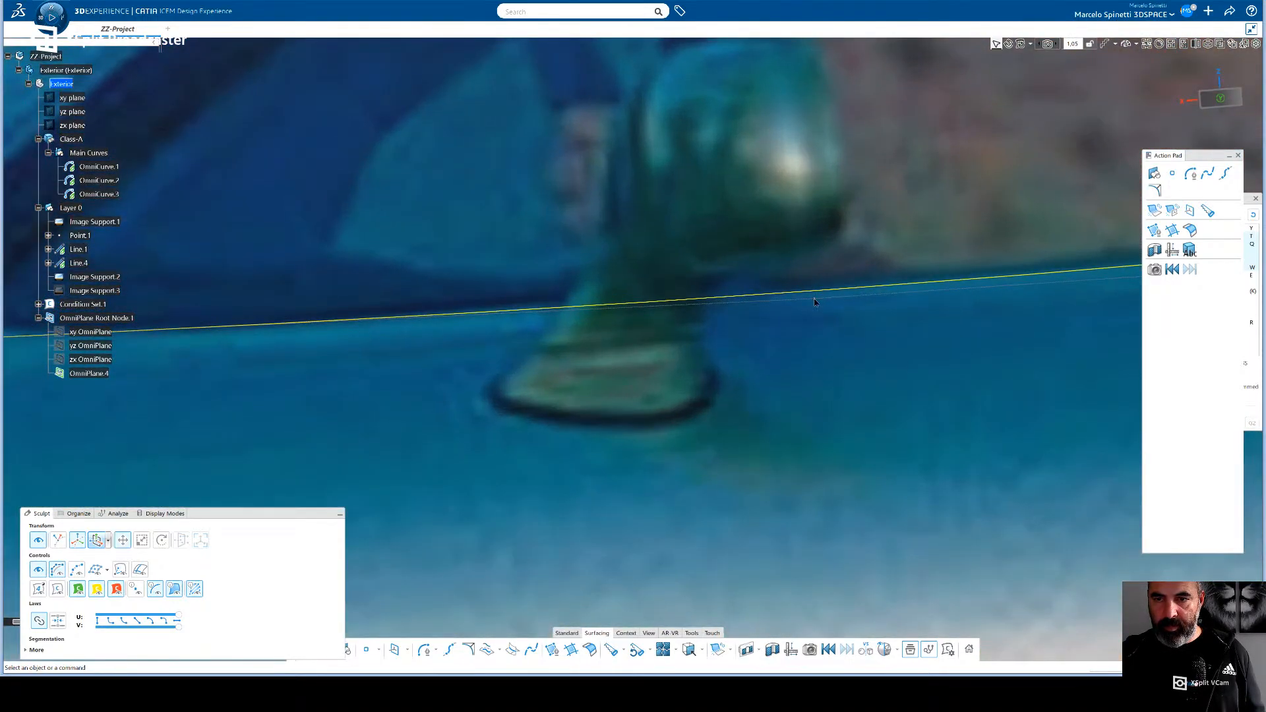
{"action": "left_click", "coordinate": [818, 304]}
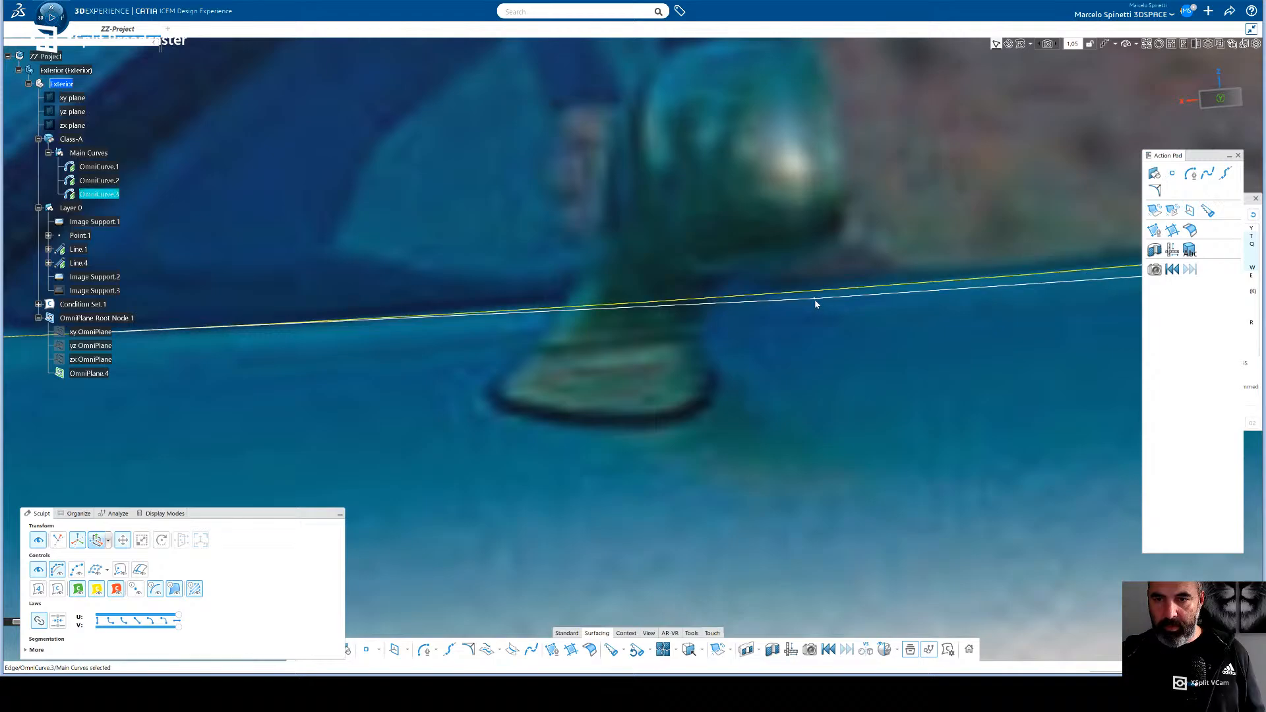
{"action": "left_click", "coordinate": [816, 303]}
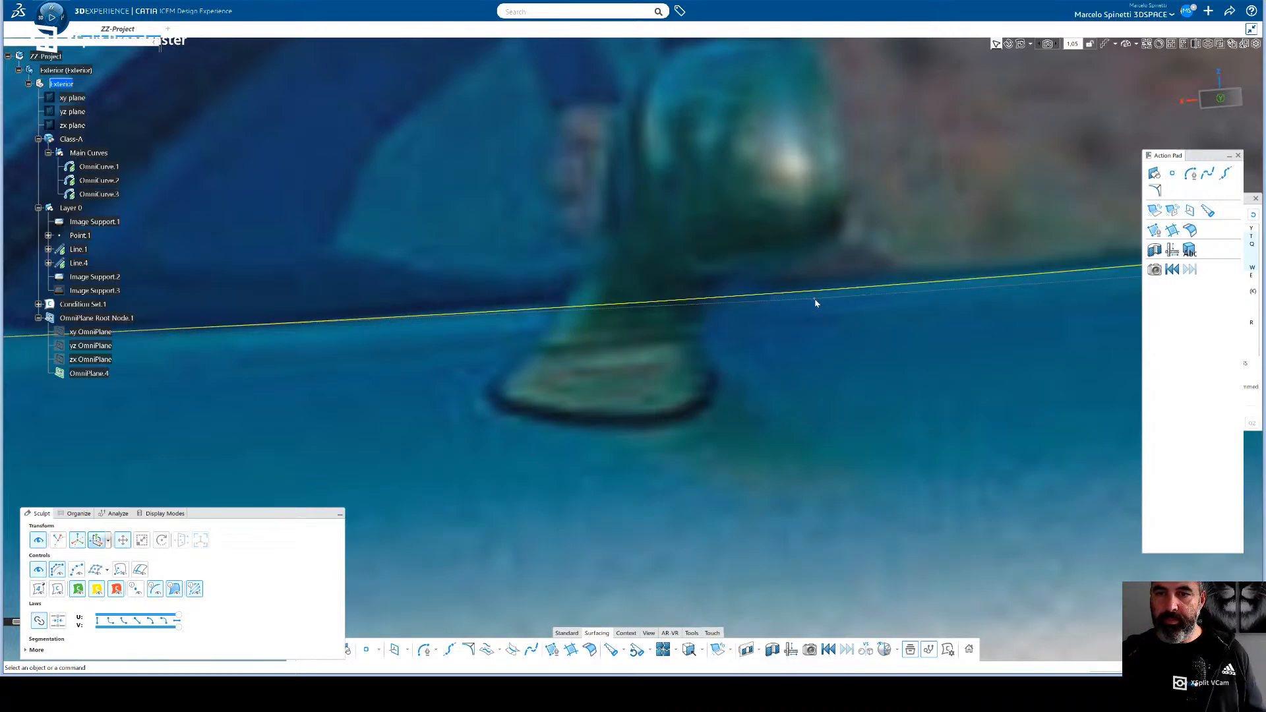
{"action": "scroll", "coordinate": [707, 354], "scroll_direction": "down", "scroll_amount": 4}
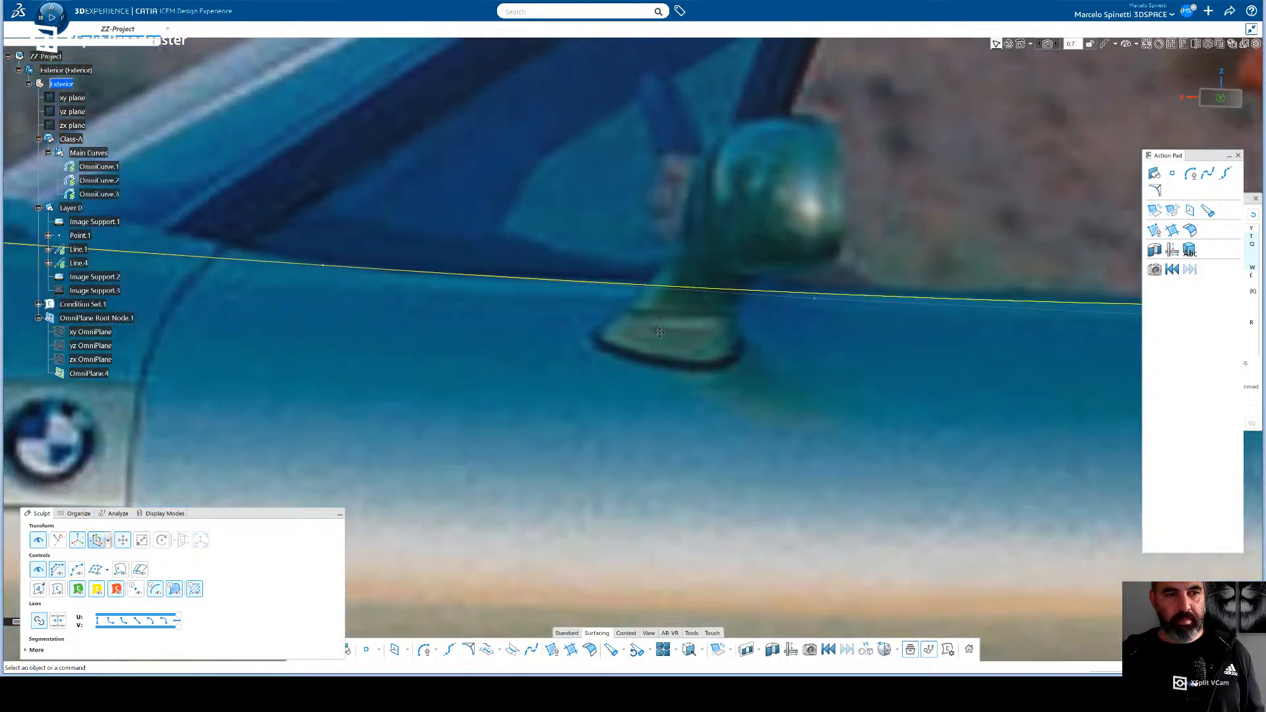
- Reselect OmniCurve.3/Vertex.1 at the junction with OmniCurve.2 and orbit to see both curves away from the side photo
{"action": "left_click", "coordinate": [461, 270]}
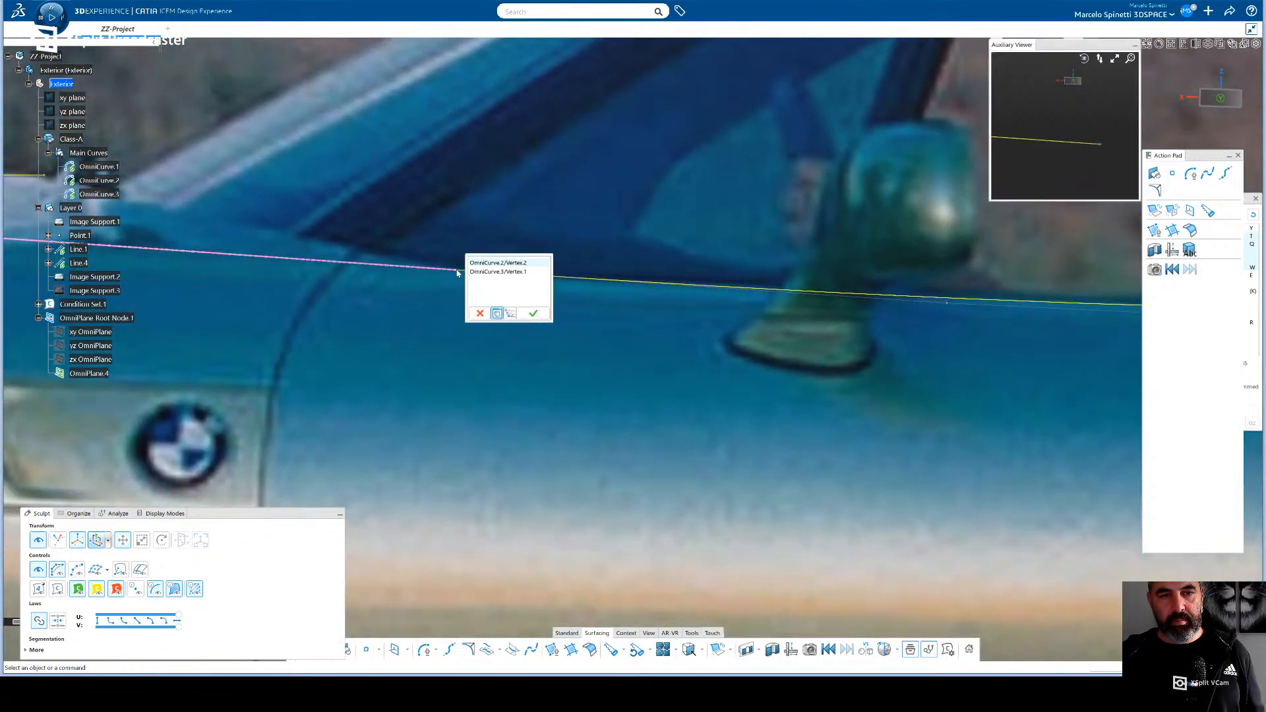
{"action": "left_click", "coordinate": [478, 272]}
{"action": "left_click", "coordinate": [533, 313]}
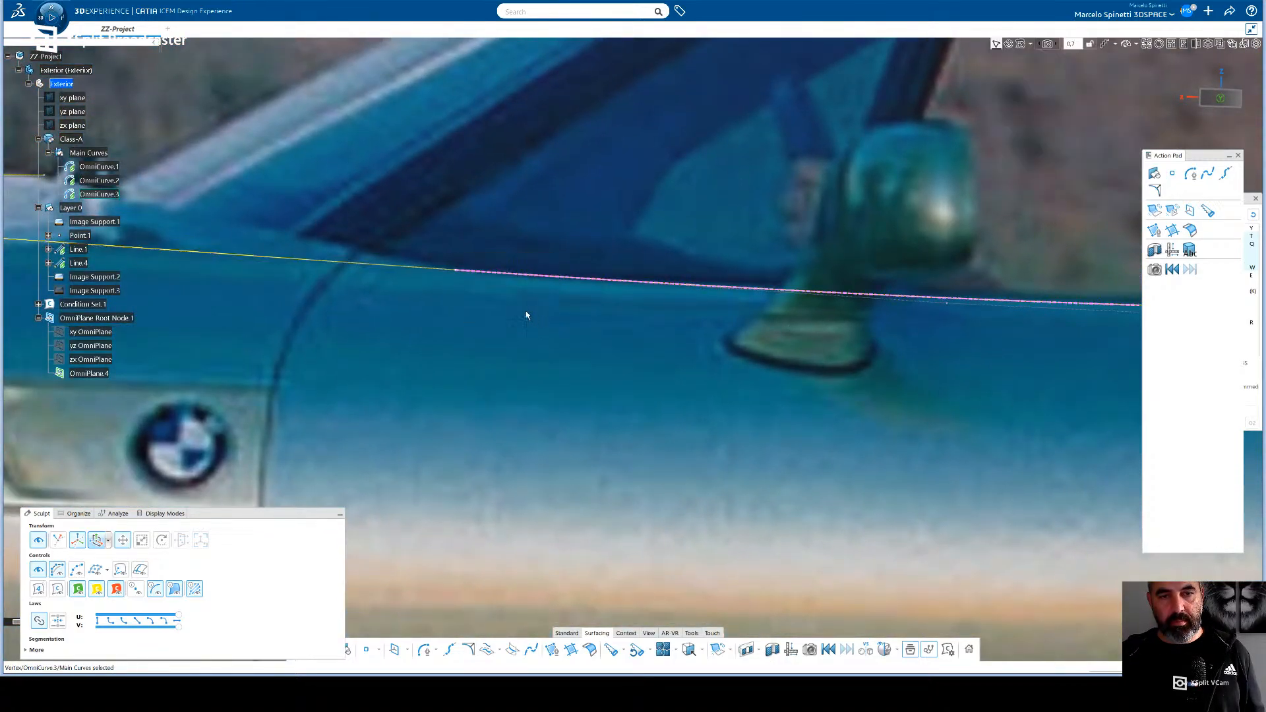
{"action": "middle_click_drag", "start_coordinate": [517, 314], "coordinate": [541, 378]}
{"action": "mouse_move", "coordinate": [580, 366]}
{"action": "middle_mouse_down"}
{"action": "mouse_move", "coordinate": [582, 337]}
{"action": "mouse_move", "coordinate": [506, 395]}
{"action": "mouse_move", "coordinate": [393, 418]}
{"action": "middle_mouse_up"}
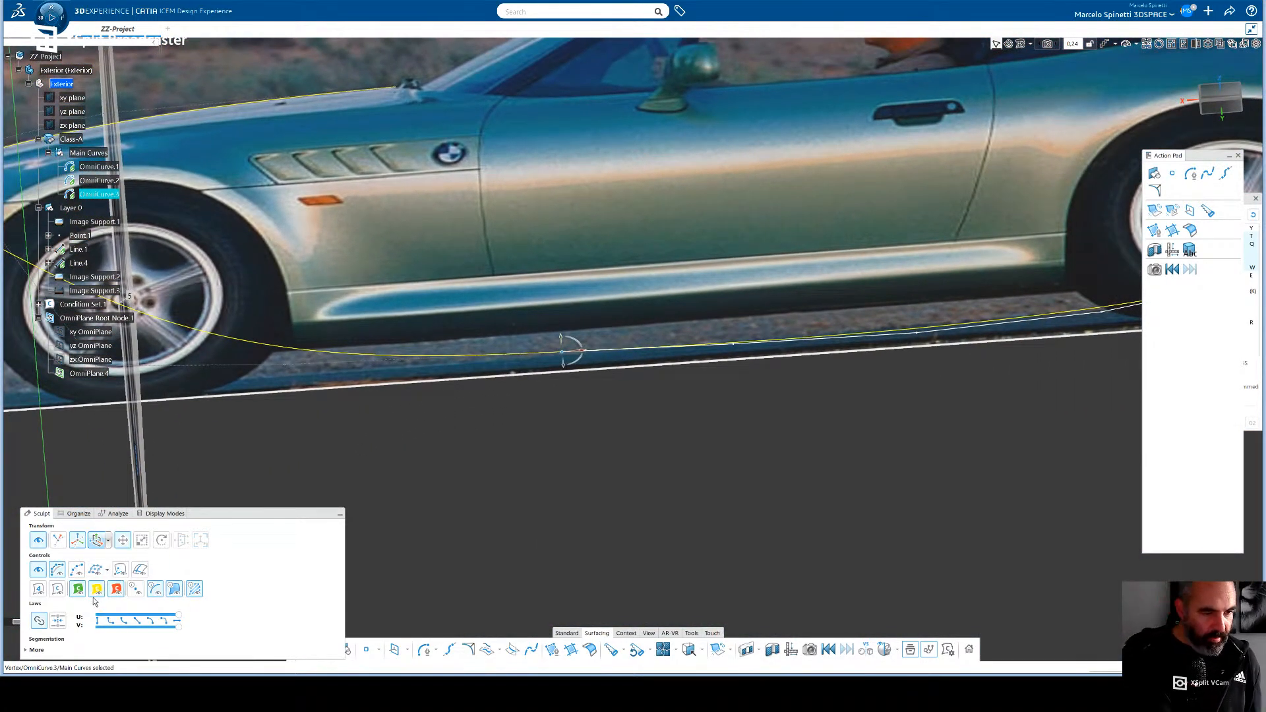
- Try the Sculpt control display modes on OmniCurve.3, and restore the control-point display
{"action": "left_click", "coordinate": [77, 571]}
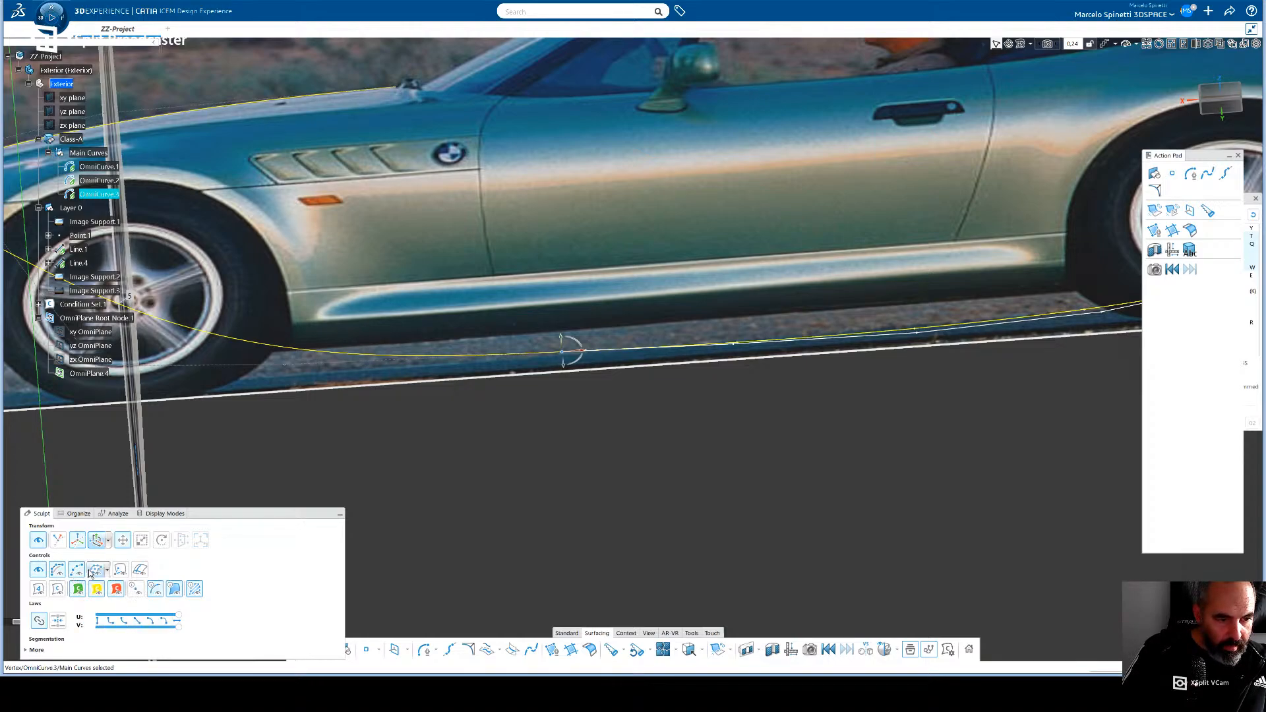
{"action": "left_click", "coordinate": [59, 571]}
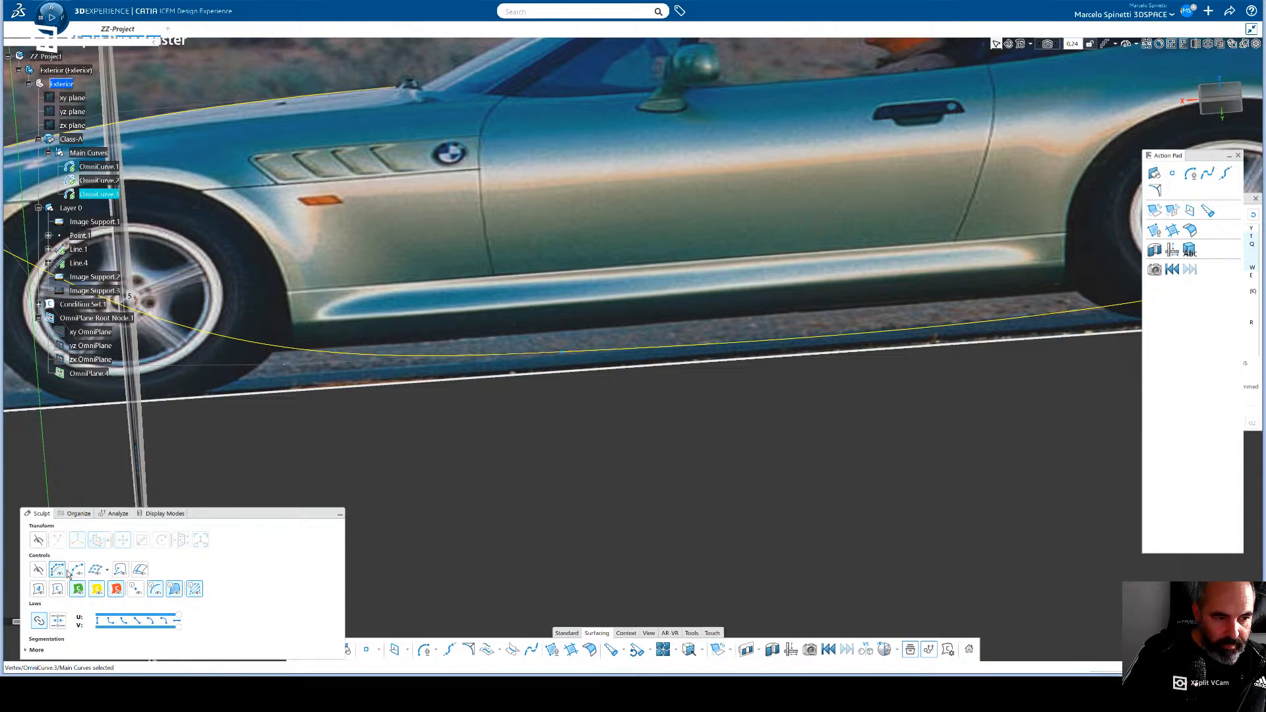
{"action": "left_click", "coordinate": [39, 571]}
{"action": "left_click", "coordinate": [40, 571]}
{"action": "left_click", "coordinate": [40, 572]}
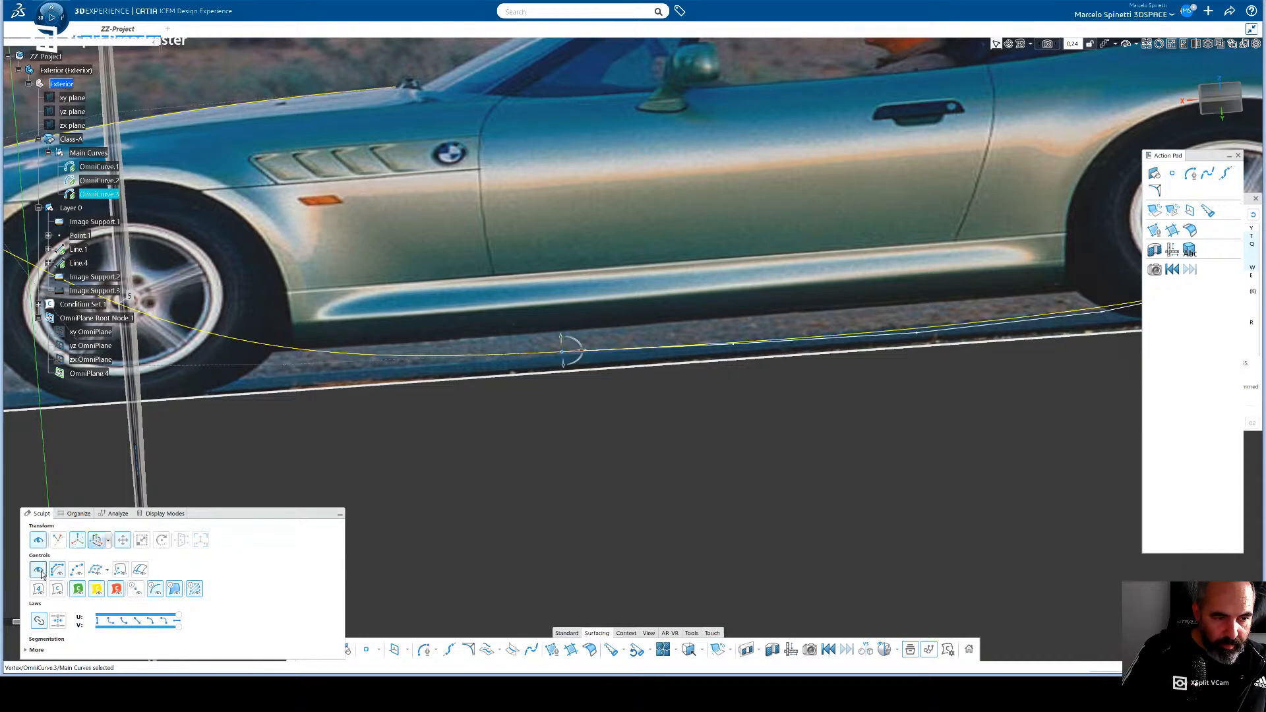
{"action": "left_click", "coordinate": [64, 575]}
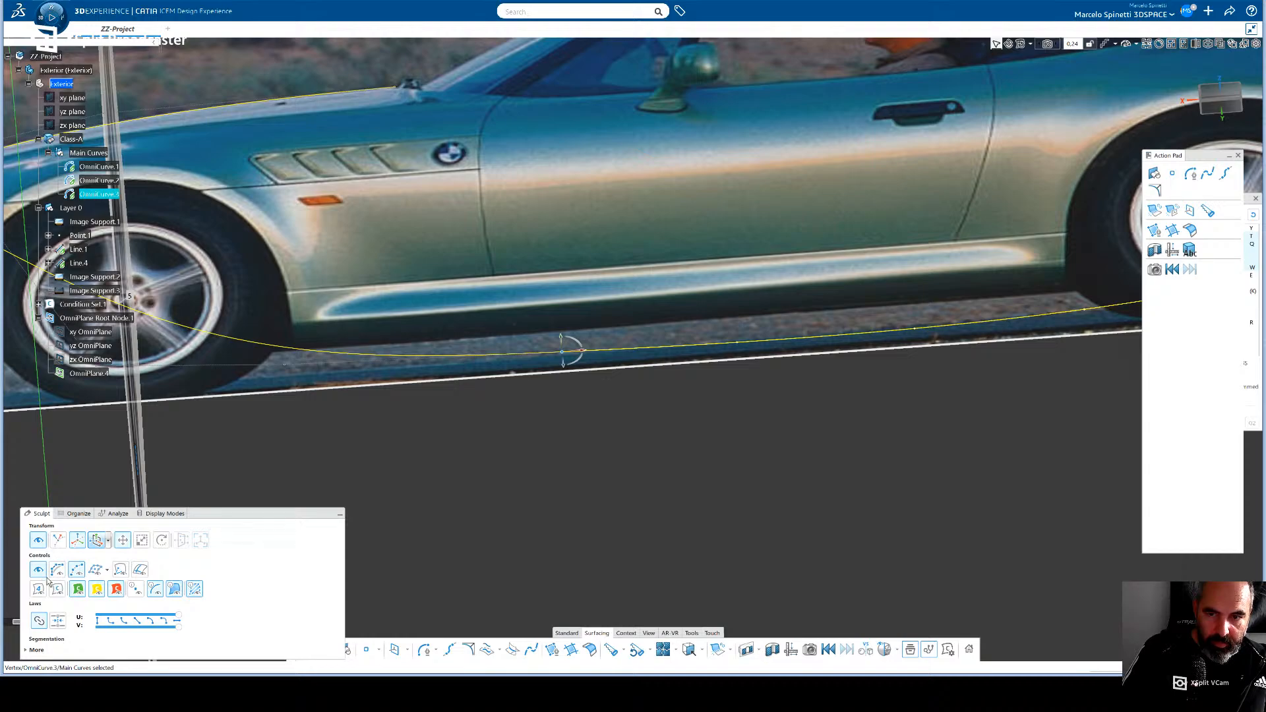
{"action": "left_click", "coordinate": [60, 574]}
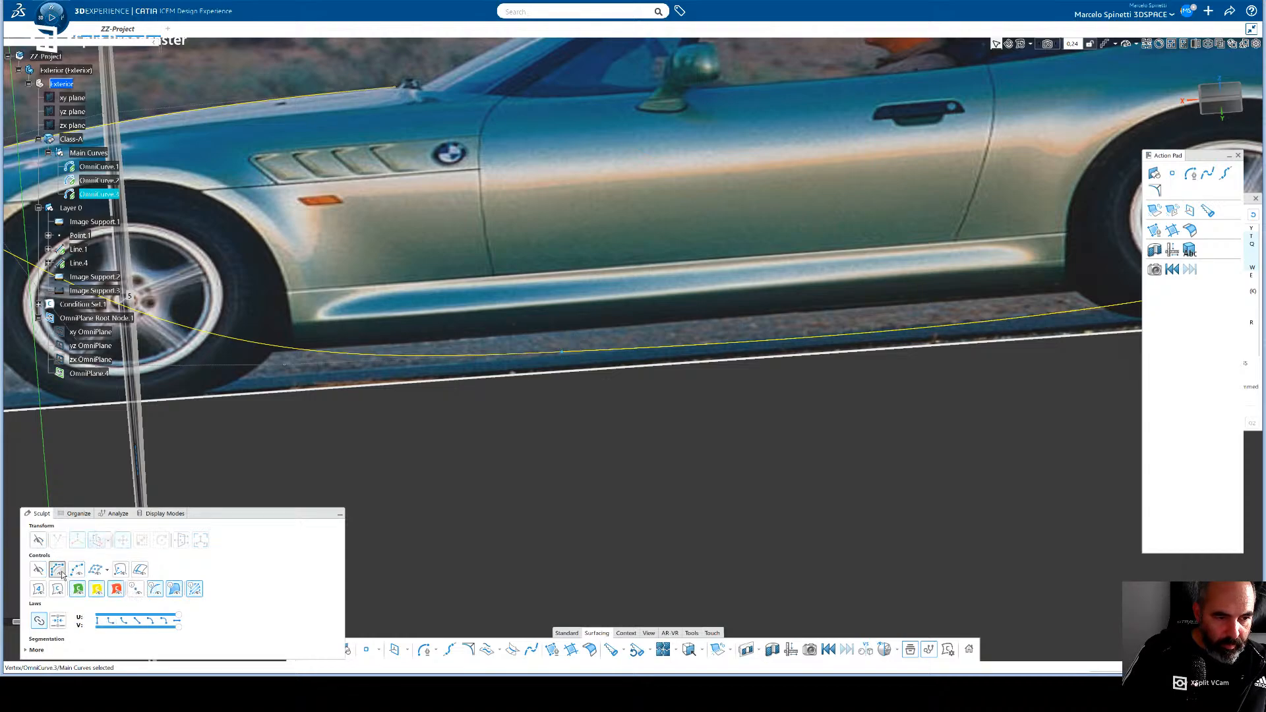
{"action": "left_click", "coordinate": [38, 570]}
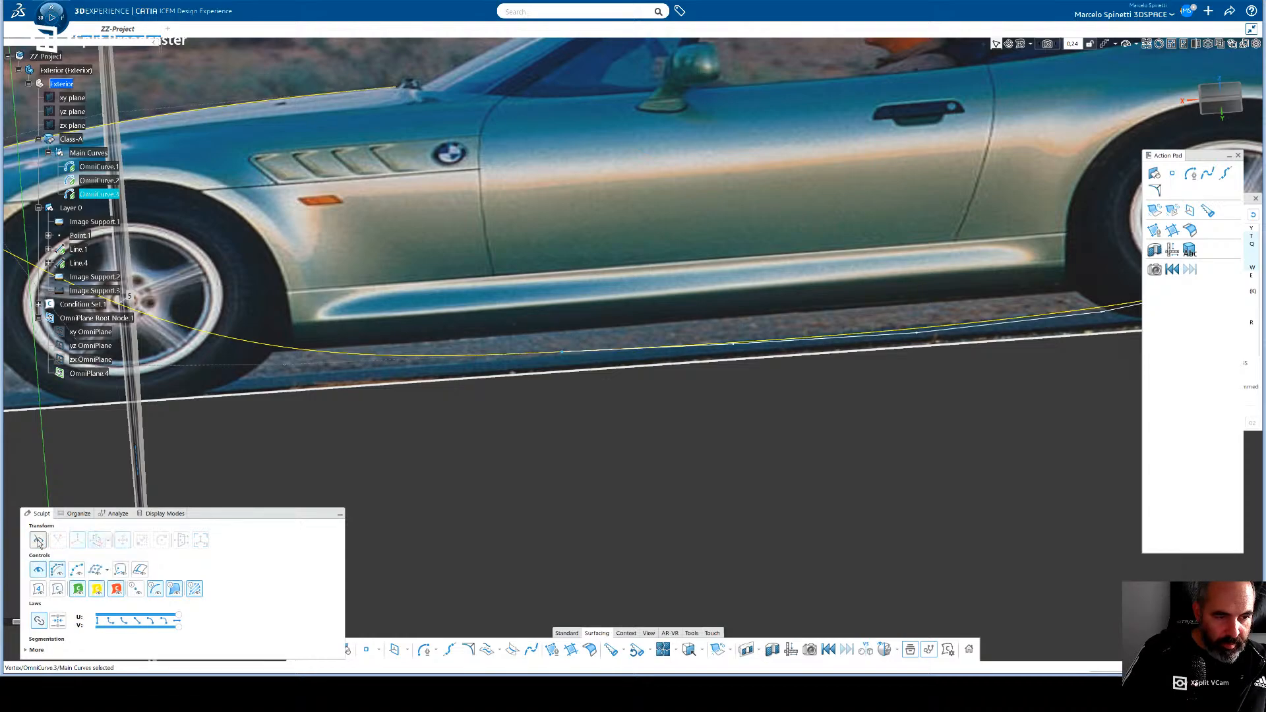
- Reactivate the transform manipulator on OmniCurve.3's front end vertex and switch its orientation mode
{"action": "left_click", "coordinate": [38, 541]}
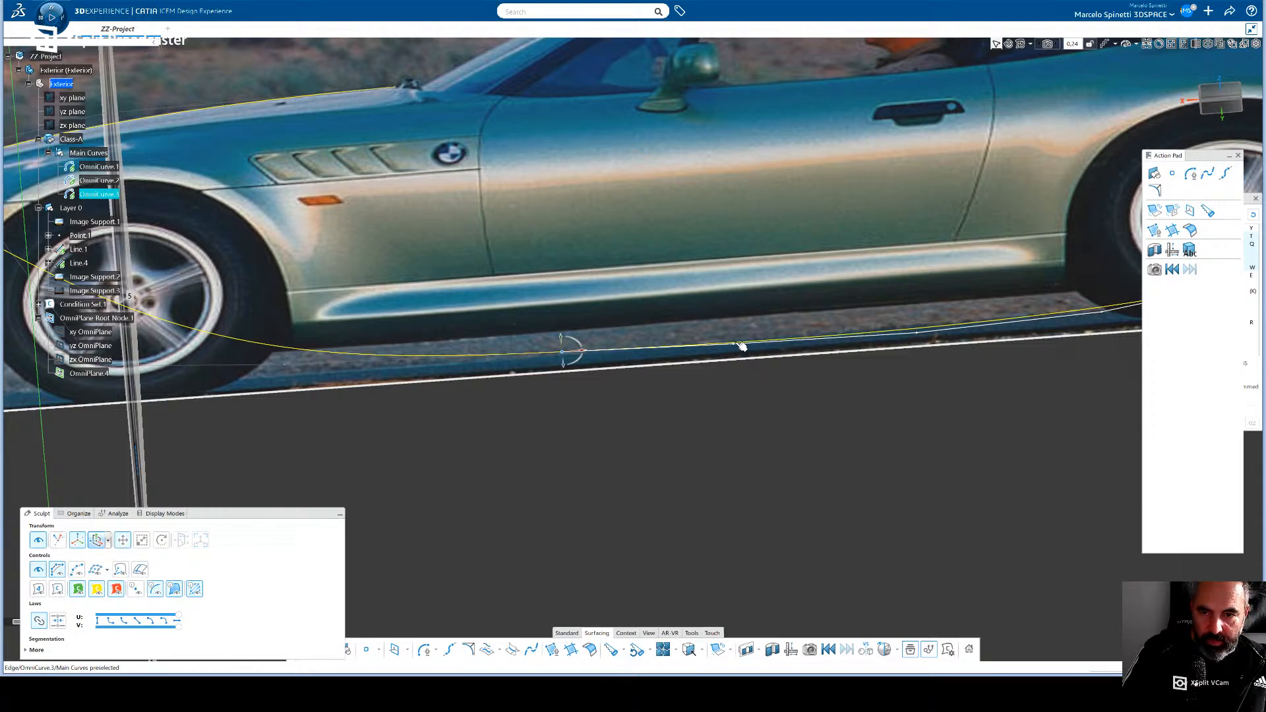
{"action": "left_click", "coordinate": [109, 546]}
{"action": "left_click", "coordinate": [98, 560]}
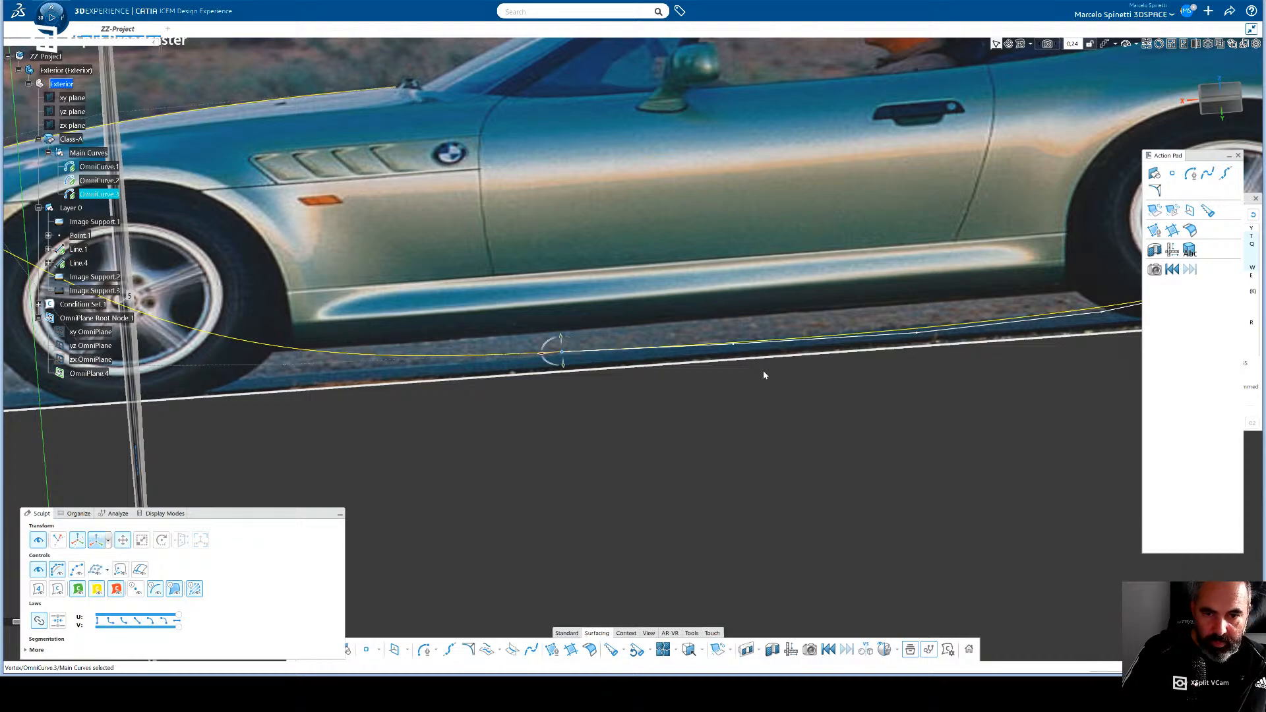
- Select OmniCurve.3's edge and switch the transform manipulator to the last orientation mode in its list
{"action": "left_click", "coordinate": [735, 347]}
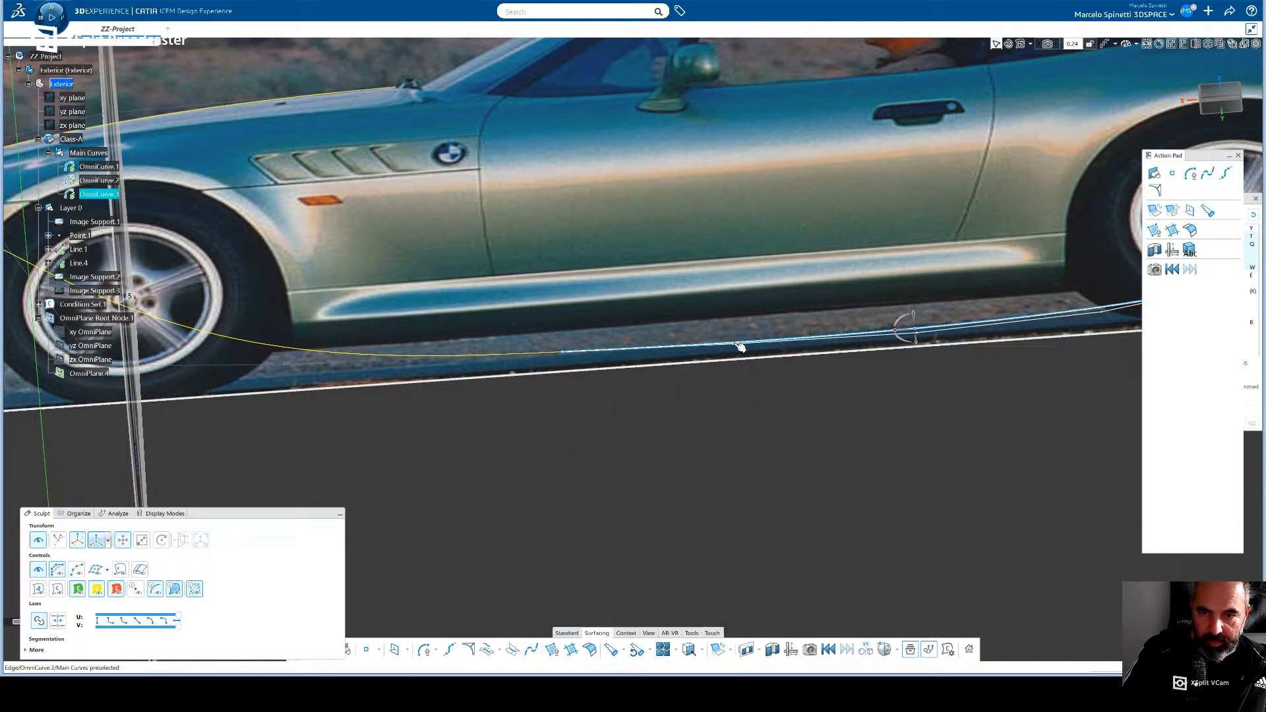
{"action": "left_click", "coordinate": [58, 621]}
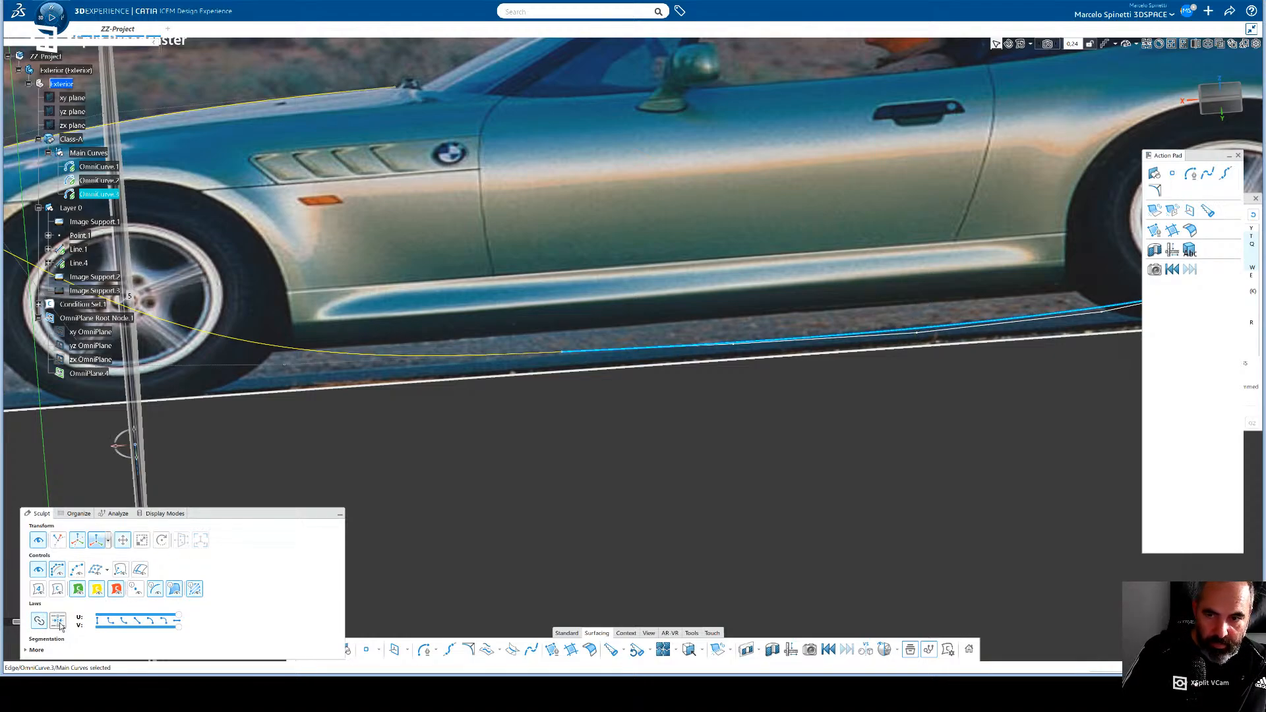
{"action": "left_click", "coordinate": [737, 345]}
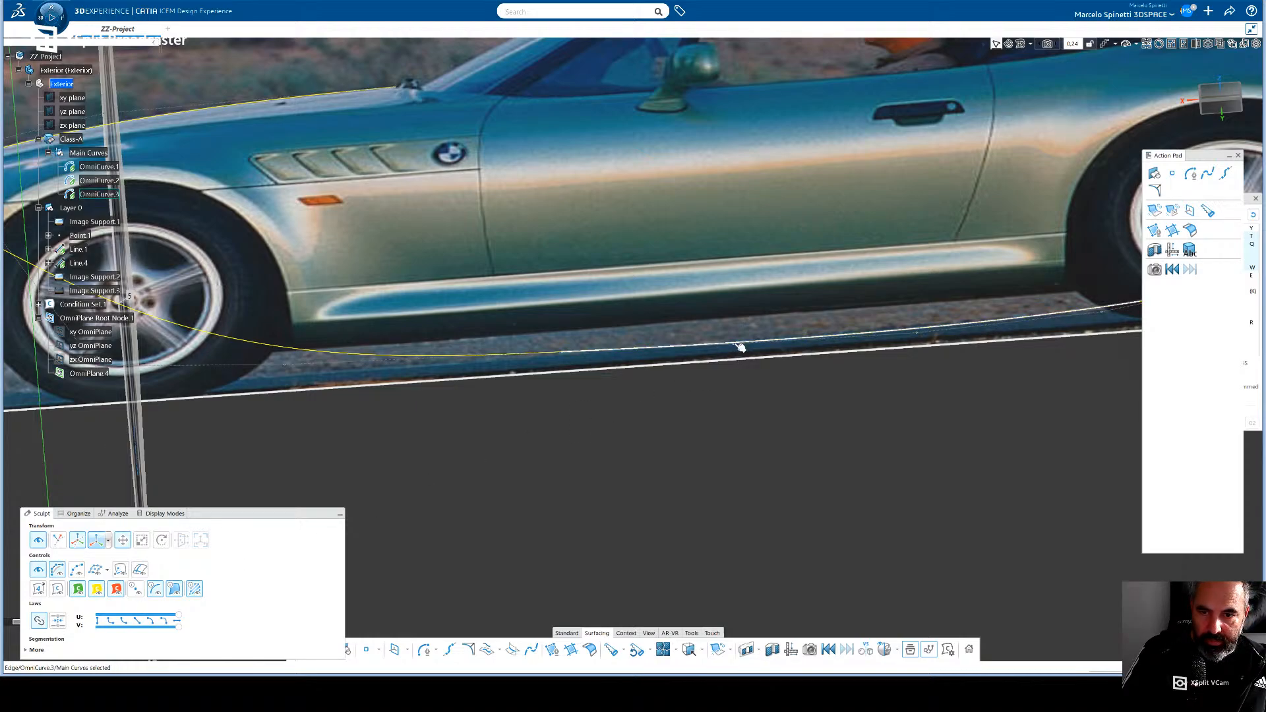
{"action": "left_click", "coordinate": [740, 346]}
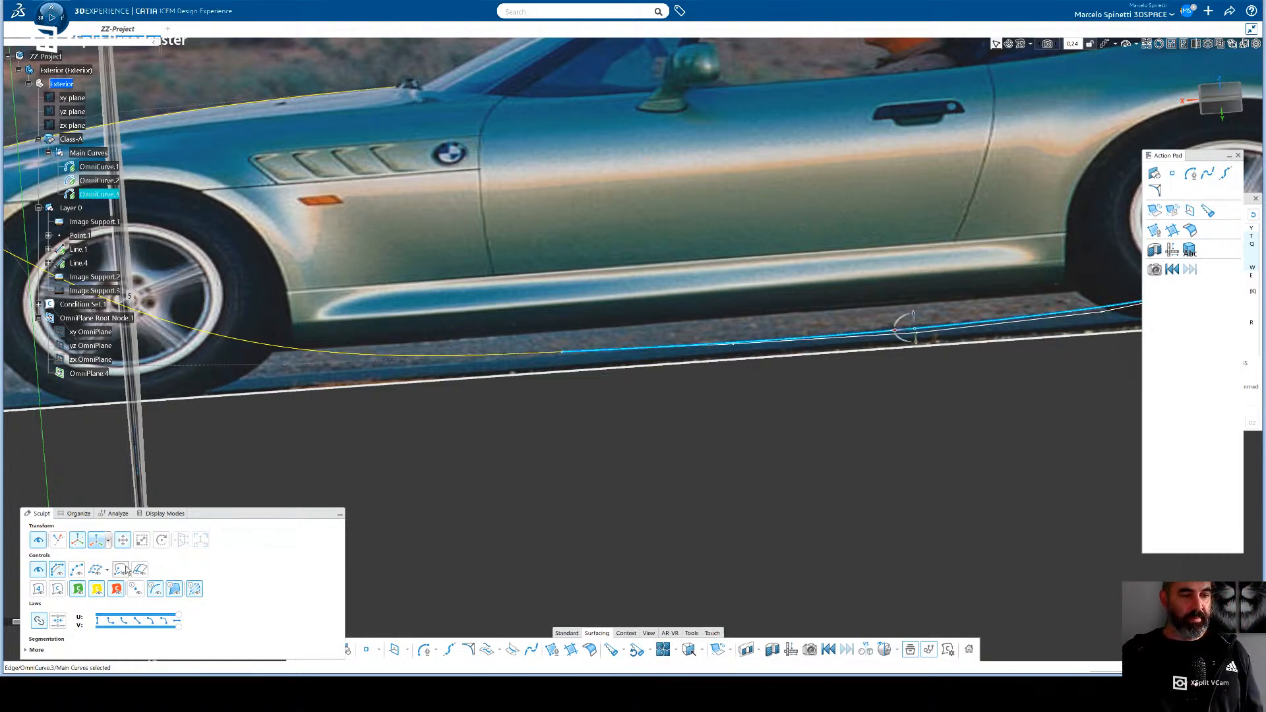
{"action": "left_click", "coordinate": [109, 542]}
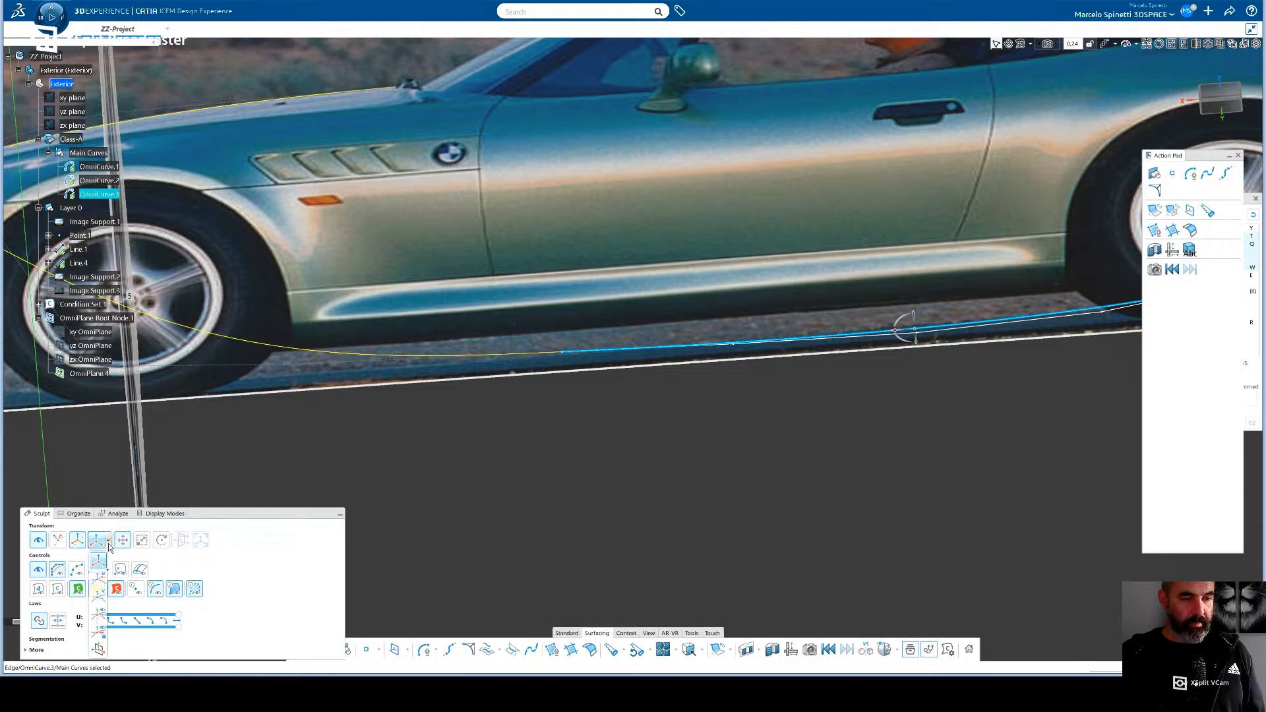
{"action": "left_click", "coordinate": [99, 649]}
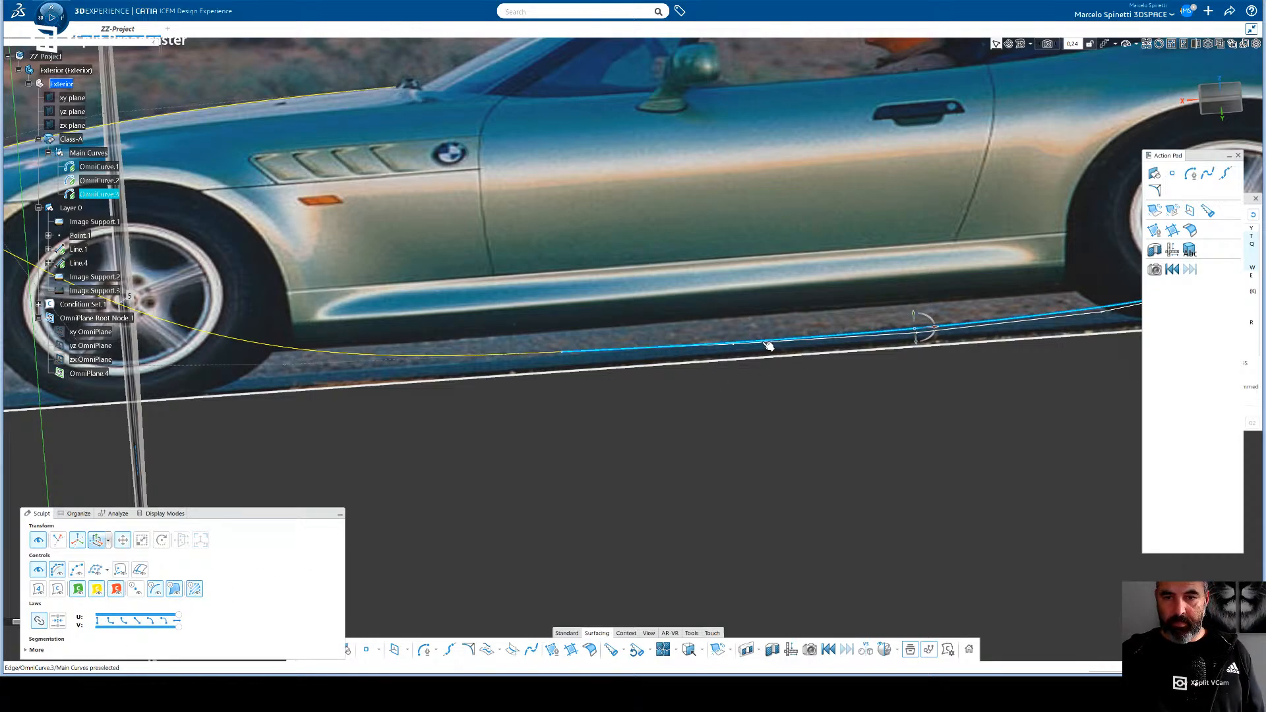
- Examine OmniCurve.3, OmniCurve.1 and OmniCurve.2 away from the side photo to compare their control polygons in 3D
{"action": "left_click", "coordinate": [615, 492]}
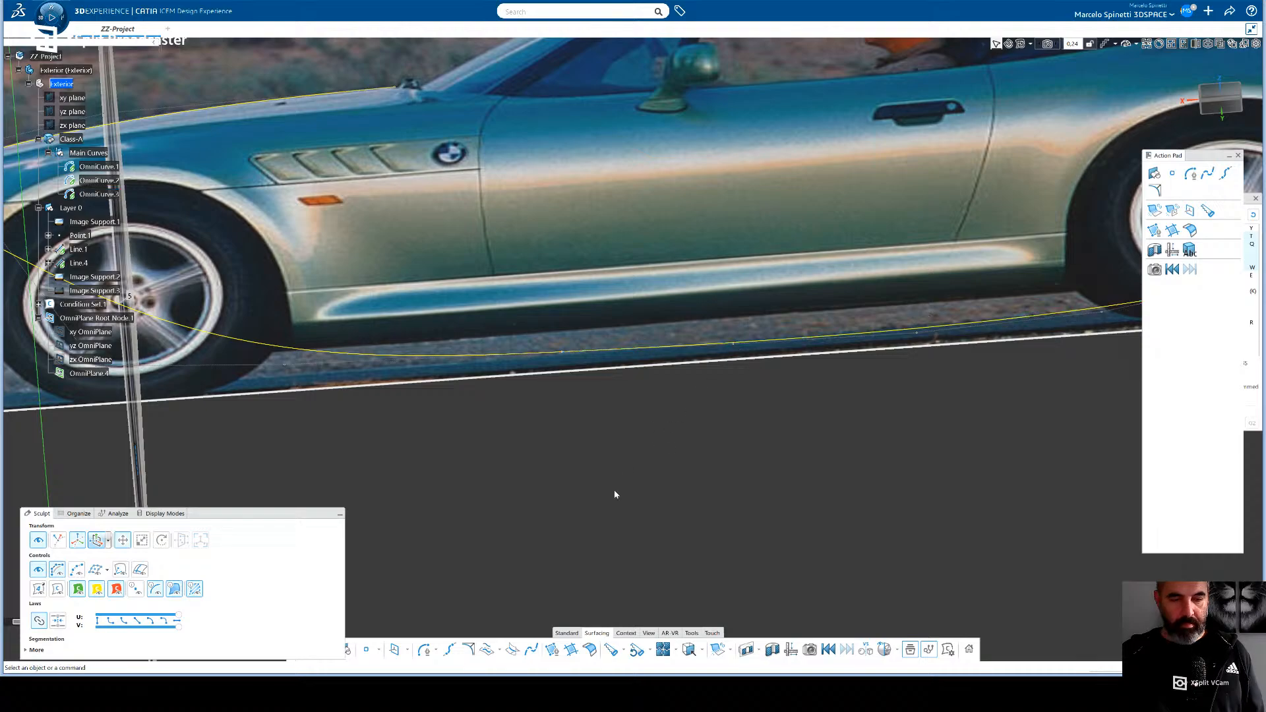
{"action": "middle_click_drag", "start_coordinate": [671, 443], "coordinate": [527, 488]}
{"action": "left_click", "coordinate": [727, 413]}
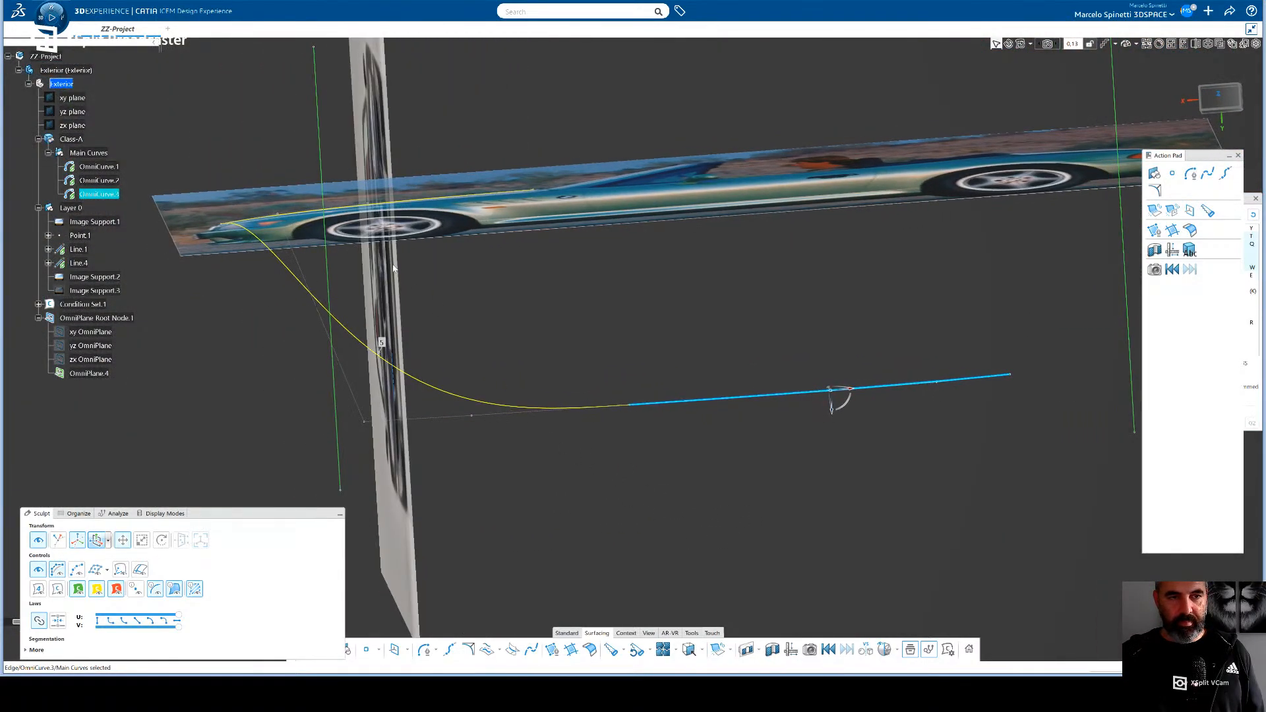
{"action": "left_click", "coordinate": [279, 217]}
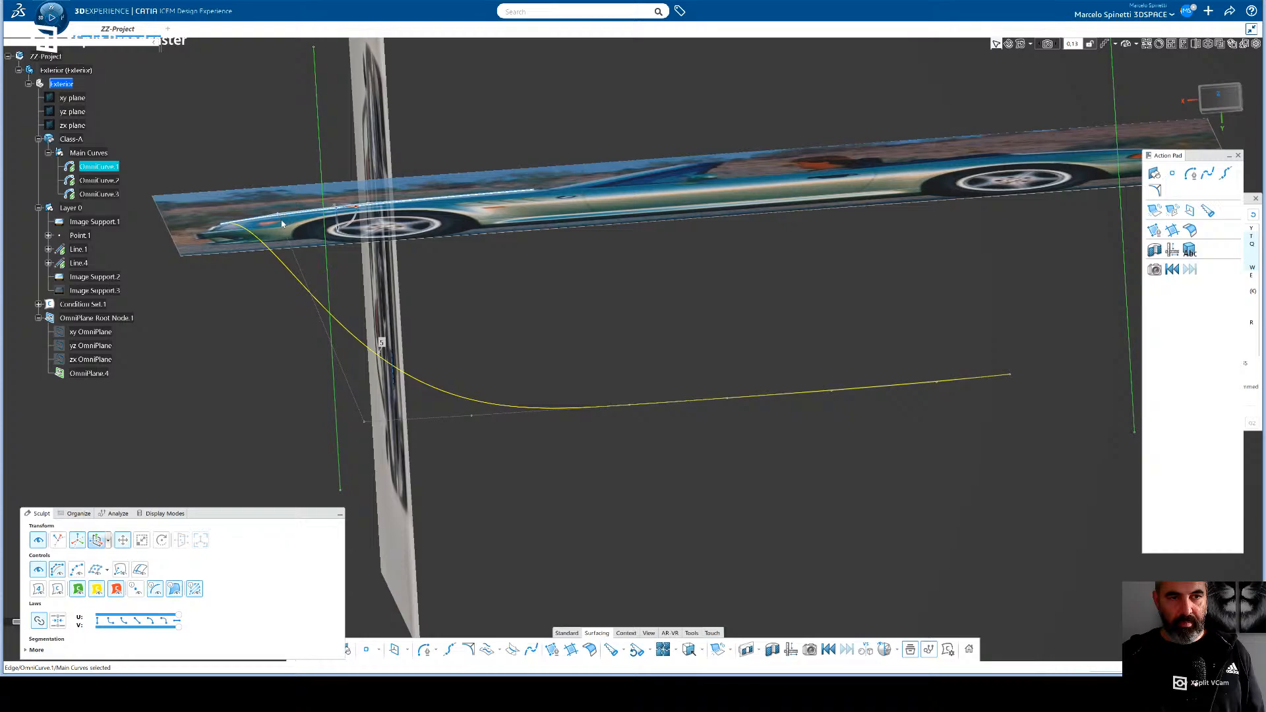
{"action": "left_click", "coordinate": [365, 422]}
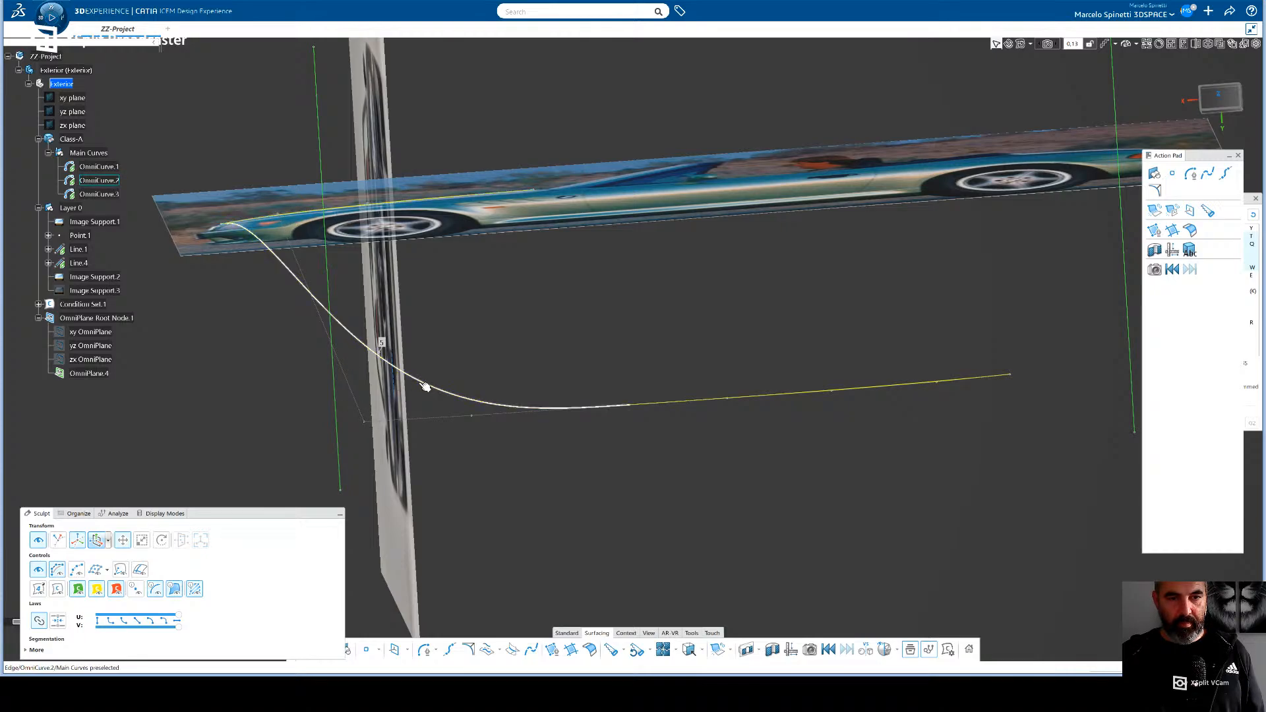
{"action": "left_click", "coordinate": [101, 195]}
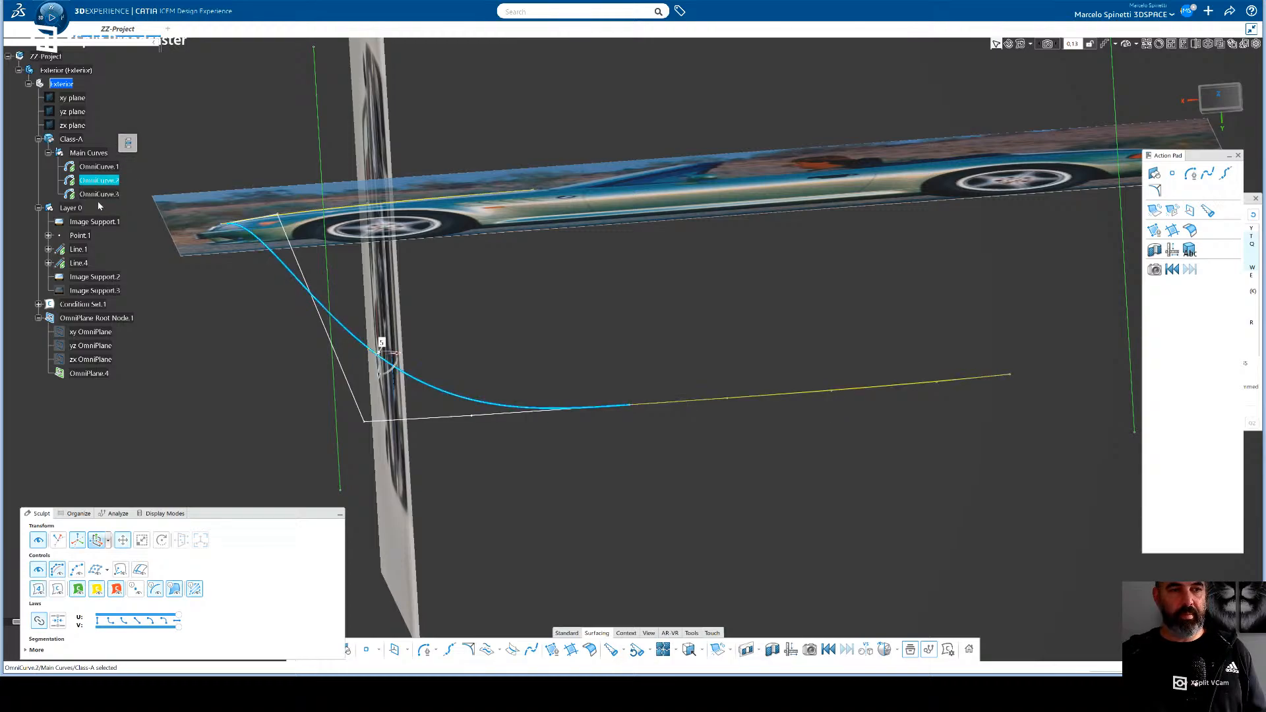
{"action": "left_click", "coordinate": [599, 387]}
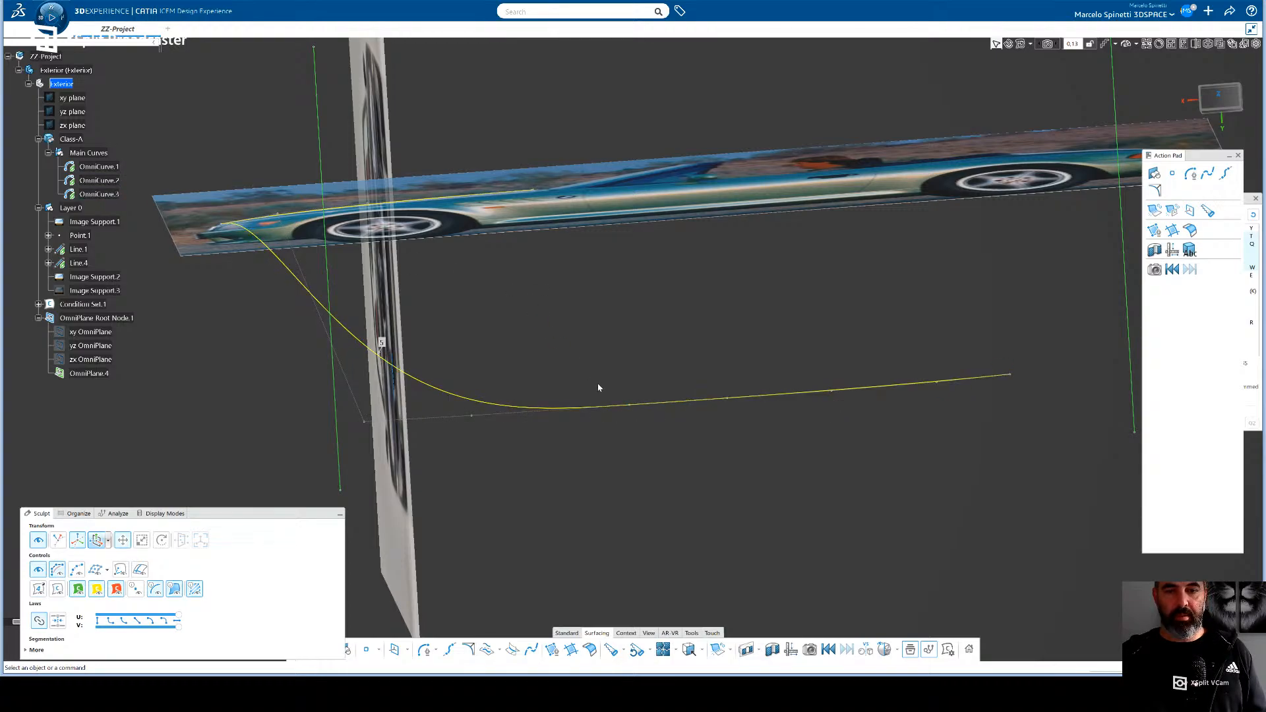
- Move OmniCurve.3/Vertex.1, at the junction with OmniCurve.2, across to the side photo's plane
{"action": "left_click", "coordinate": [630, 407]}
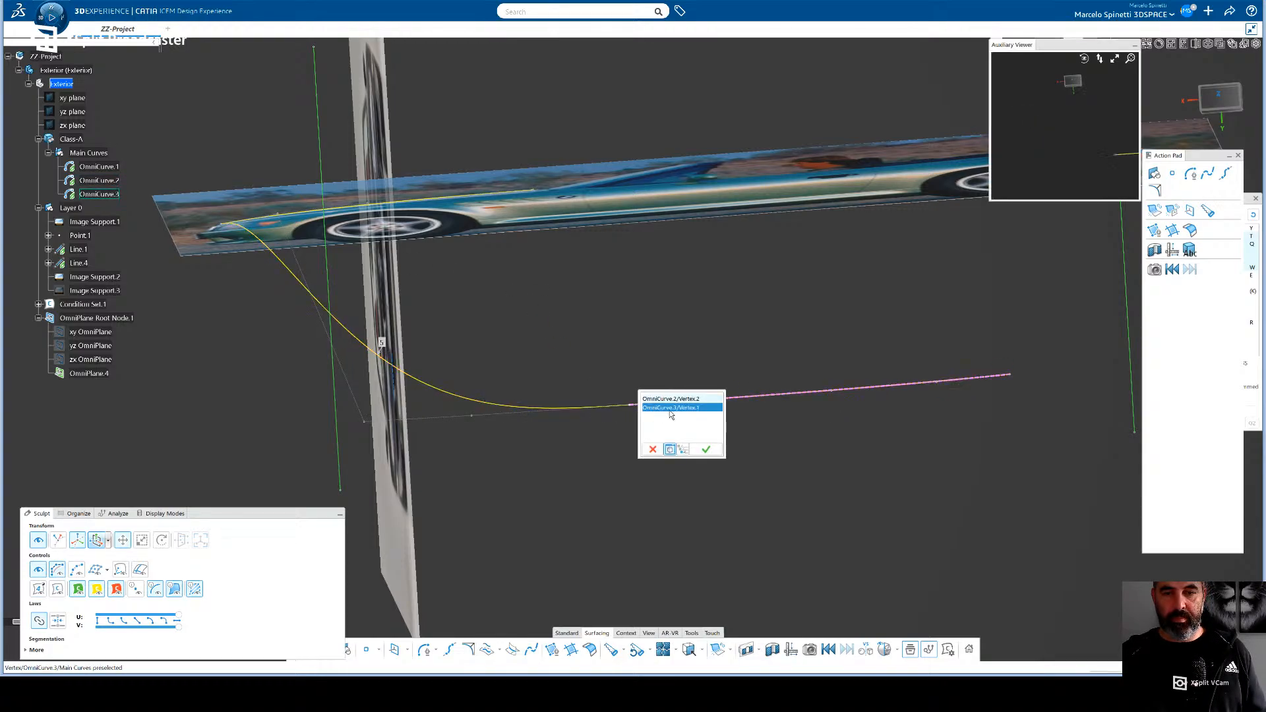
{"action": "left_click", "coordinate": [706, 450]}
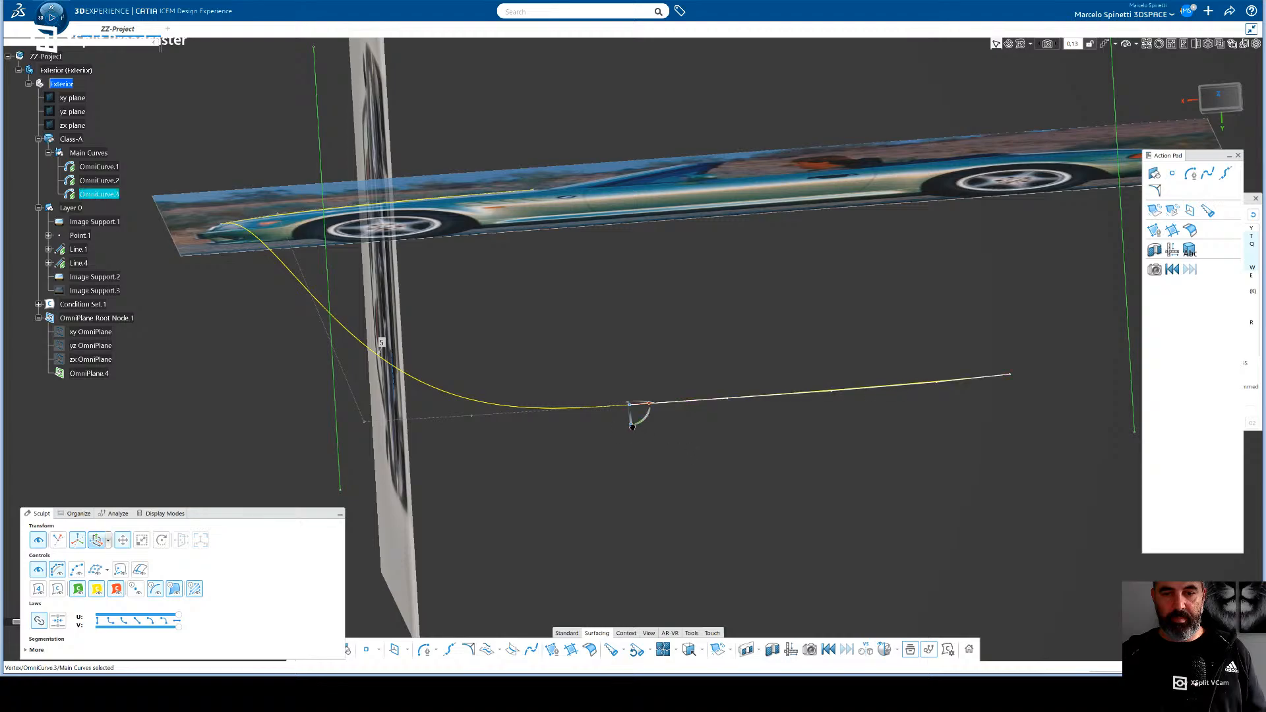
{"action": "left_click_drag", "start_coordinate": [632, 426], "coordinate": [627, 210]}
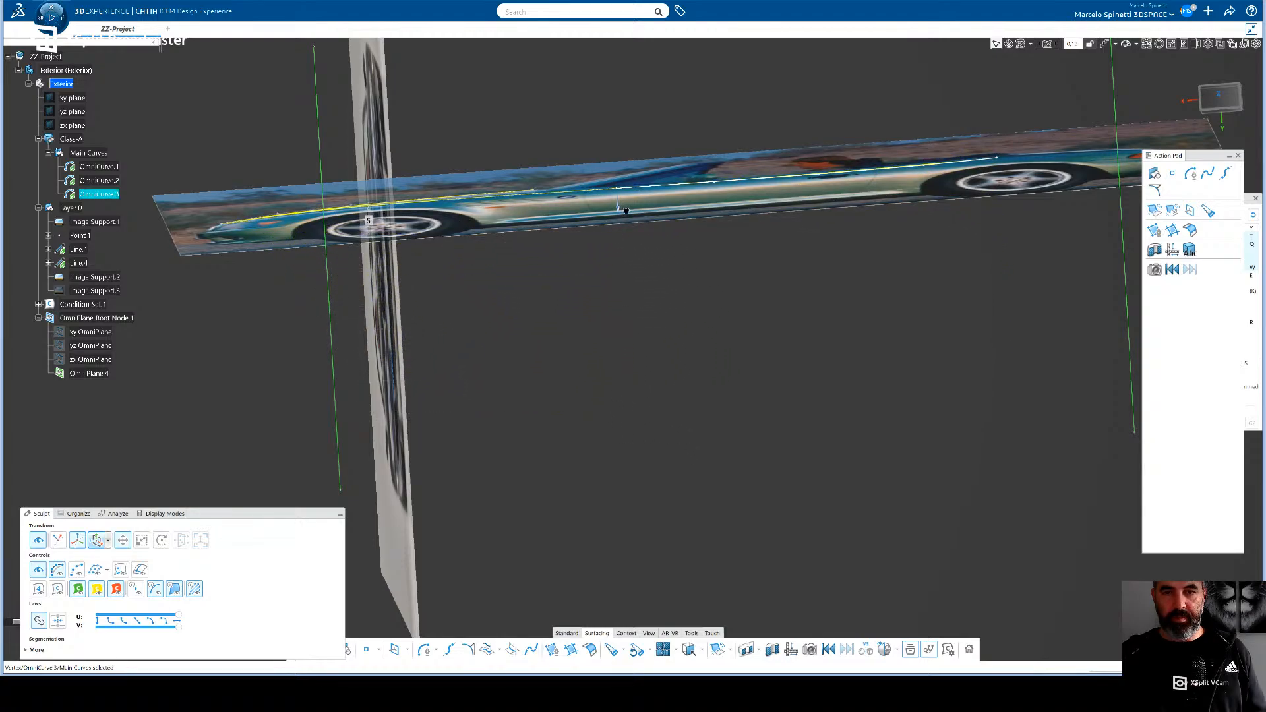
- Return to a close side view of the car and try to pick OmniCurve.3's control point above the door handle
{"action": "left_click", "coordinate": [1220, 99]}
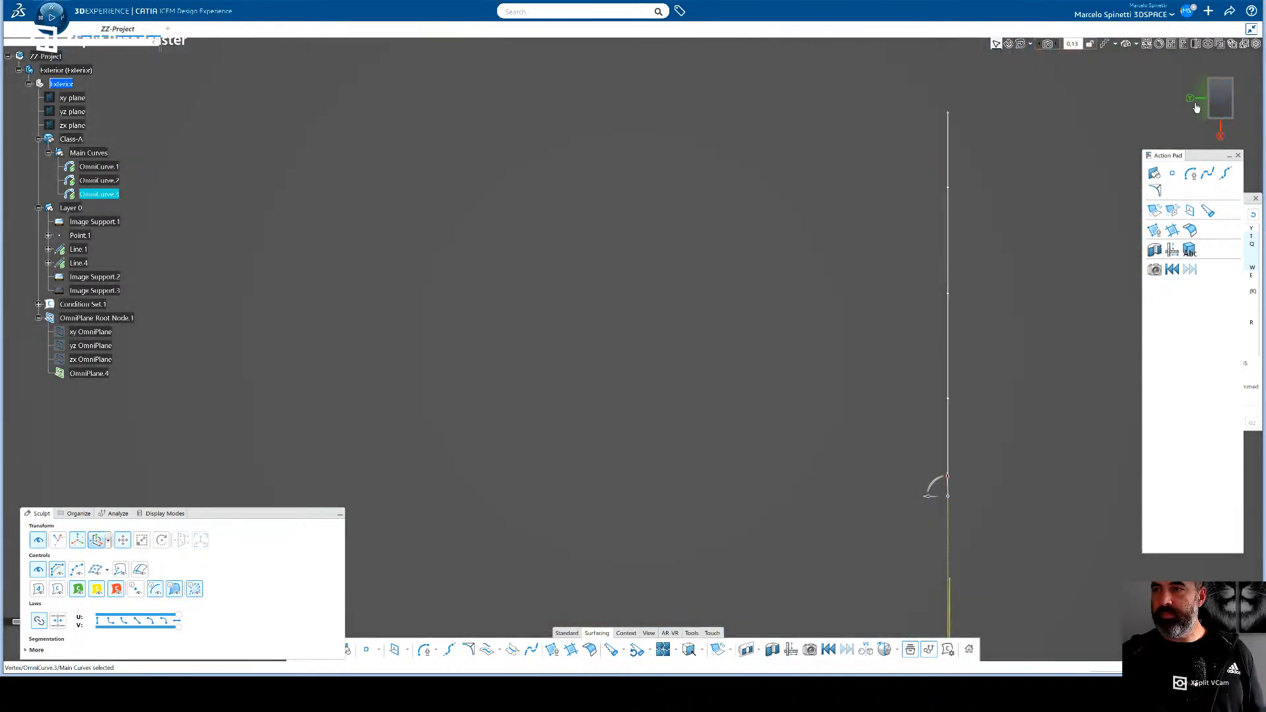
{"action": "middle_click_drag", "start_coordinate": [1043, 177], "coordinate": [1205, 136]}
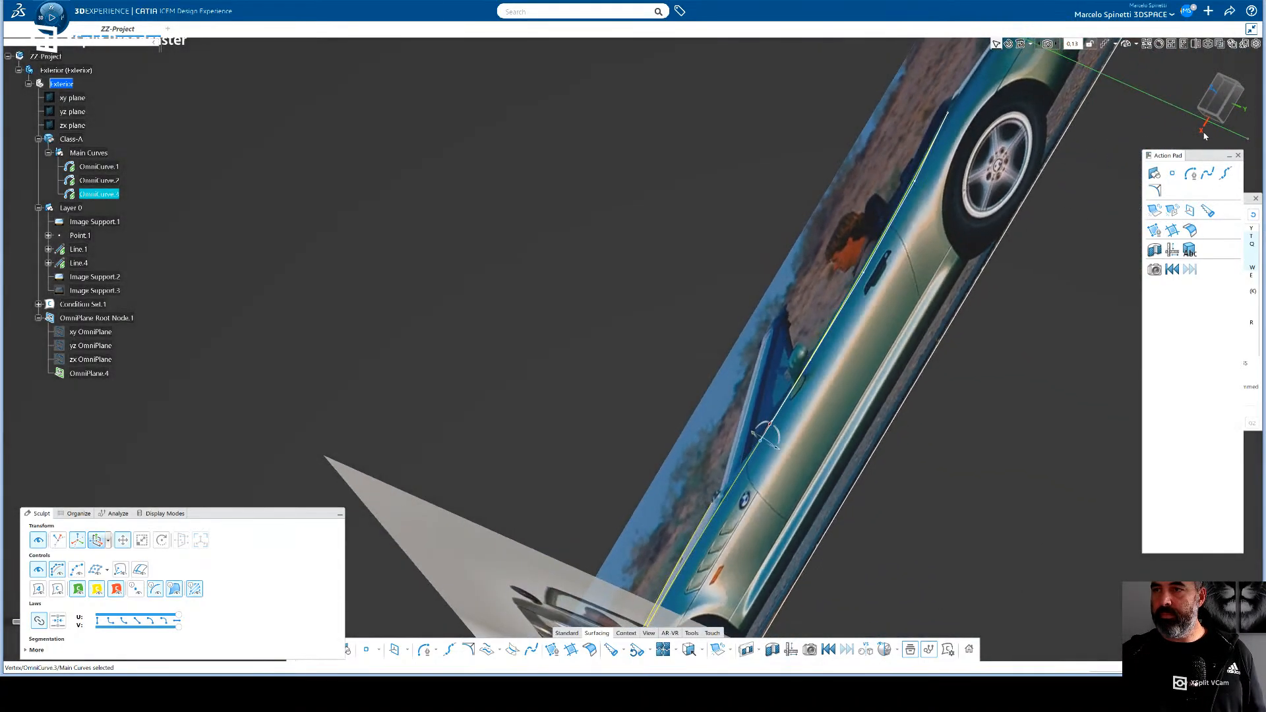
{"action": "middle_click_drag", "start_coordinate": [925, 335], "coordinate": [1042, 165]}
{"action": "left_click", "coordinate": [1214, 103]}
{"action": "left_click", "coordinate": [1221, 99]}
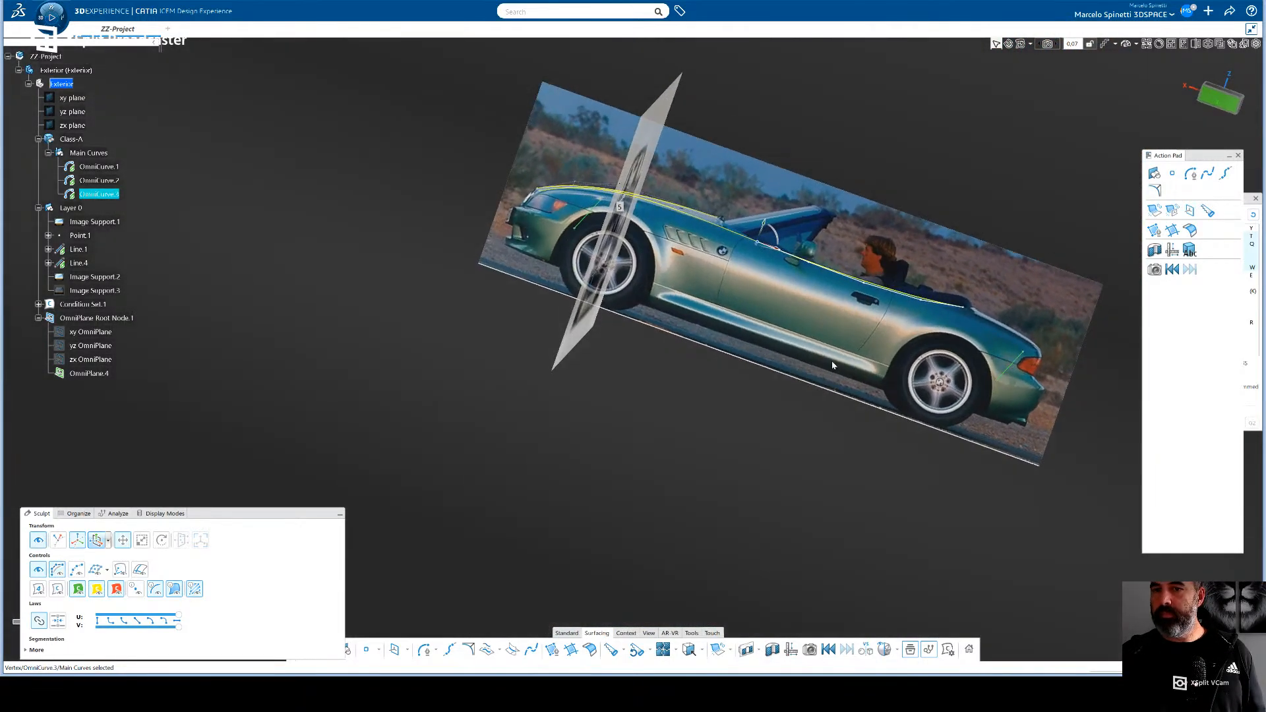
{"action": "middle_click_drag", "start_coordinate": [659, 302], "coordinate": [498, 412]}
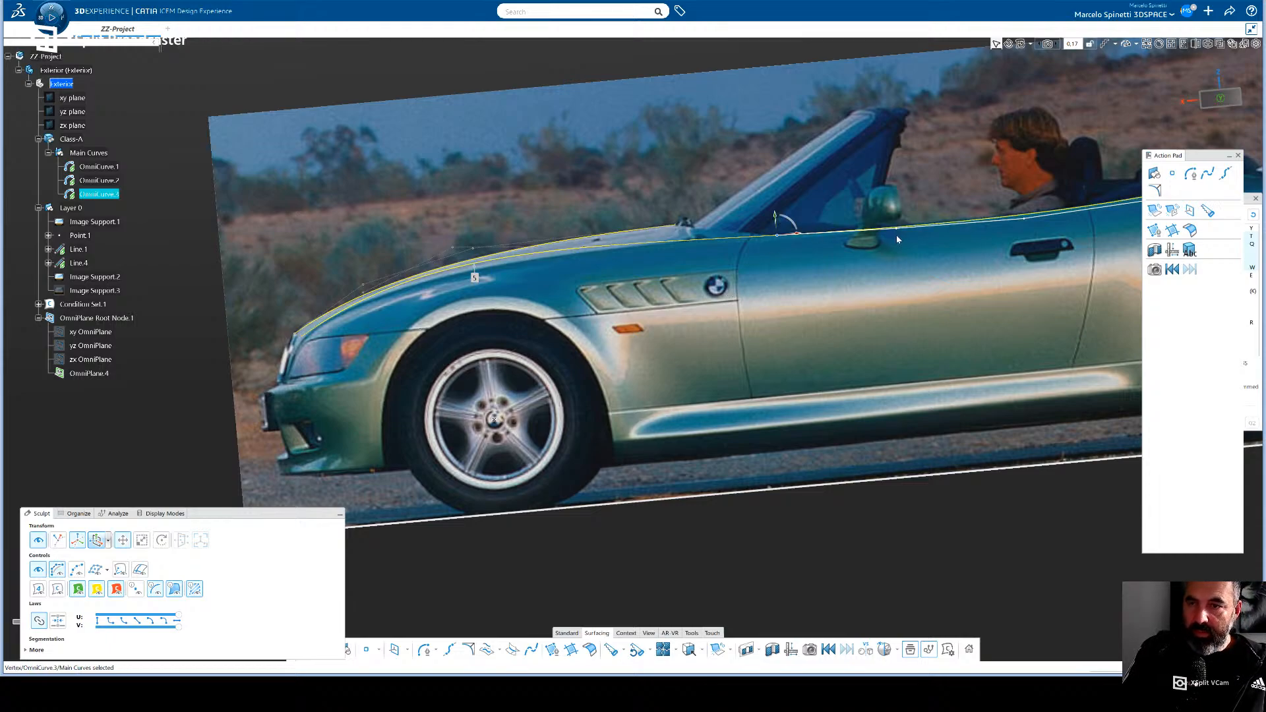
{"action": "left_click", "coordinate": [1019, 217]}
{"action": "left_click", "coordinate": [1040, 192]}
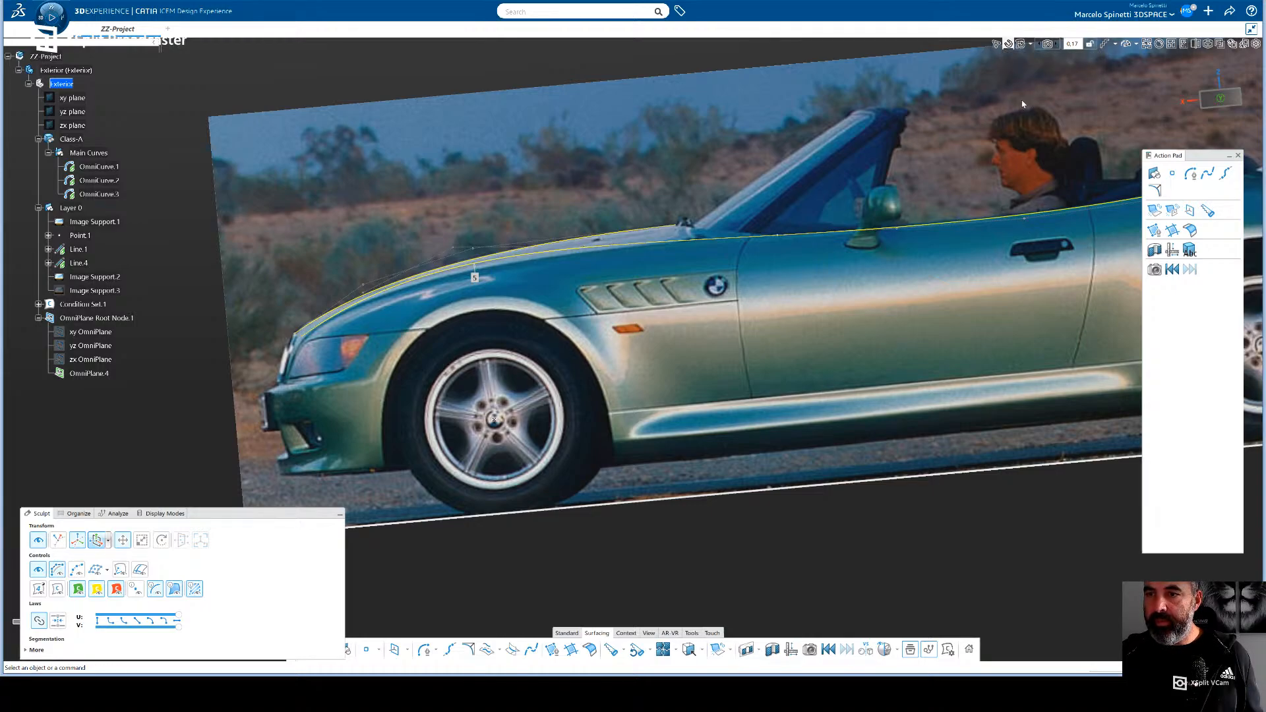
- Allow all element types in the Selection Filter, and rearrange it and a shortened Action Pad so both stay accessible
{"action": "left_click", "coordinate": [999, 45]}
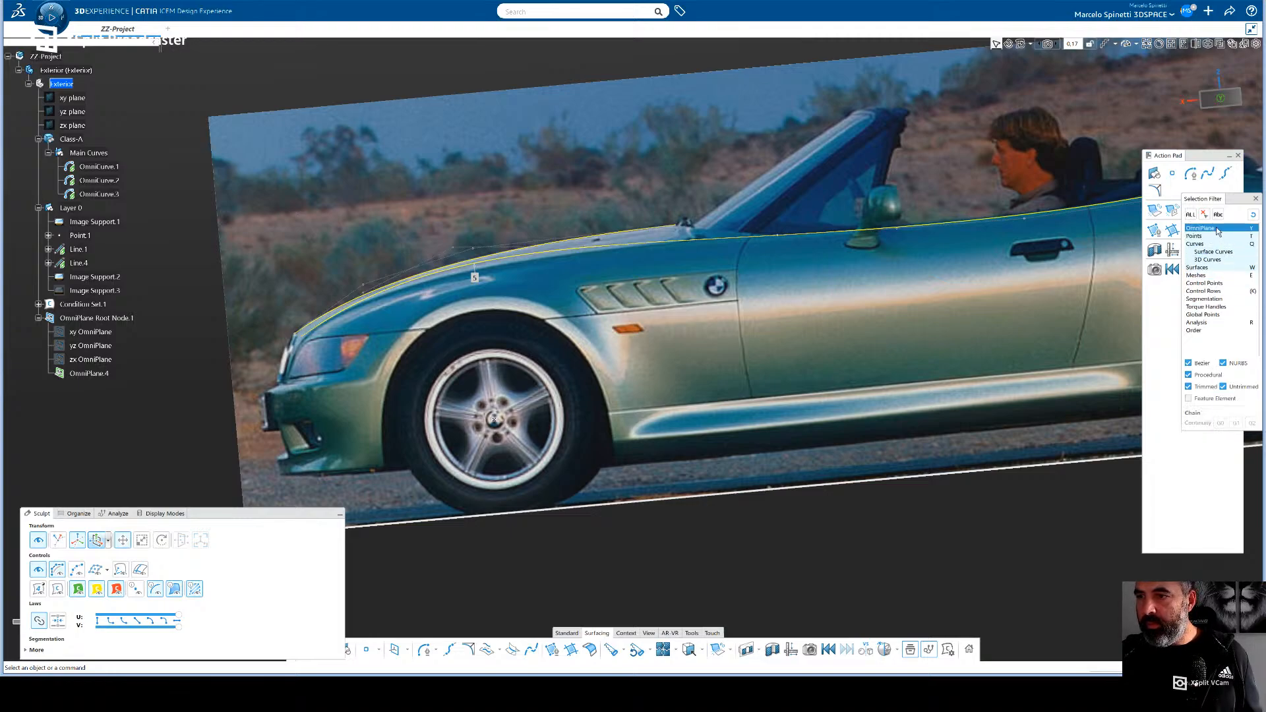
{"action": "left_click", "coordinate": [1191, 215]}
{"action": "left_click_drag", "start_coordinate": [1211, 160], "coordinate": [1165, 165]}
{"action": "left_click_drag", "start_coordinate": [1232, 200], "coordinate": [1214, 423]}
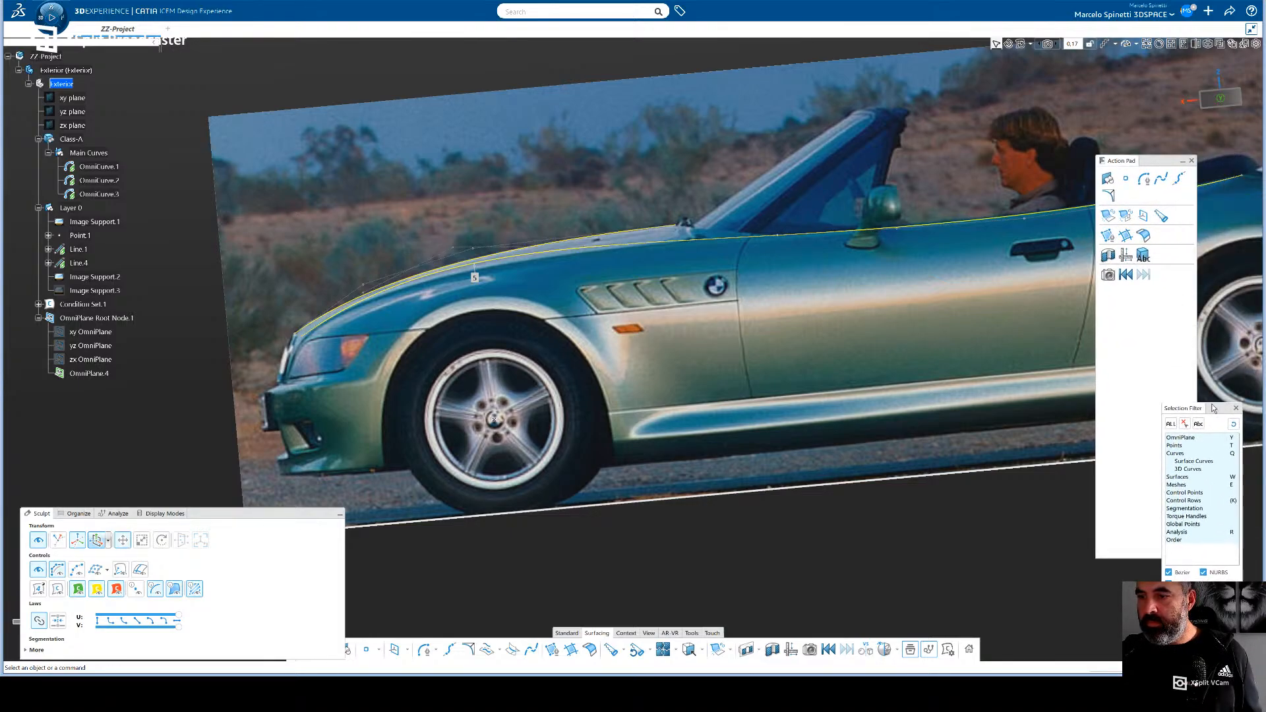
{"action": "left_click_drag", "start_coordinate": [1160, 163], "coordinate": [1211, 135]}
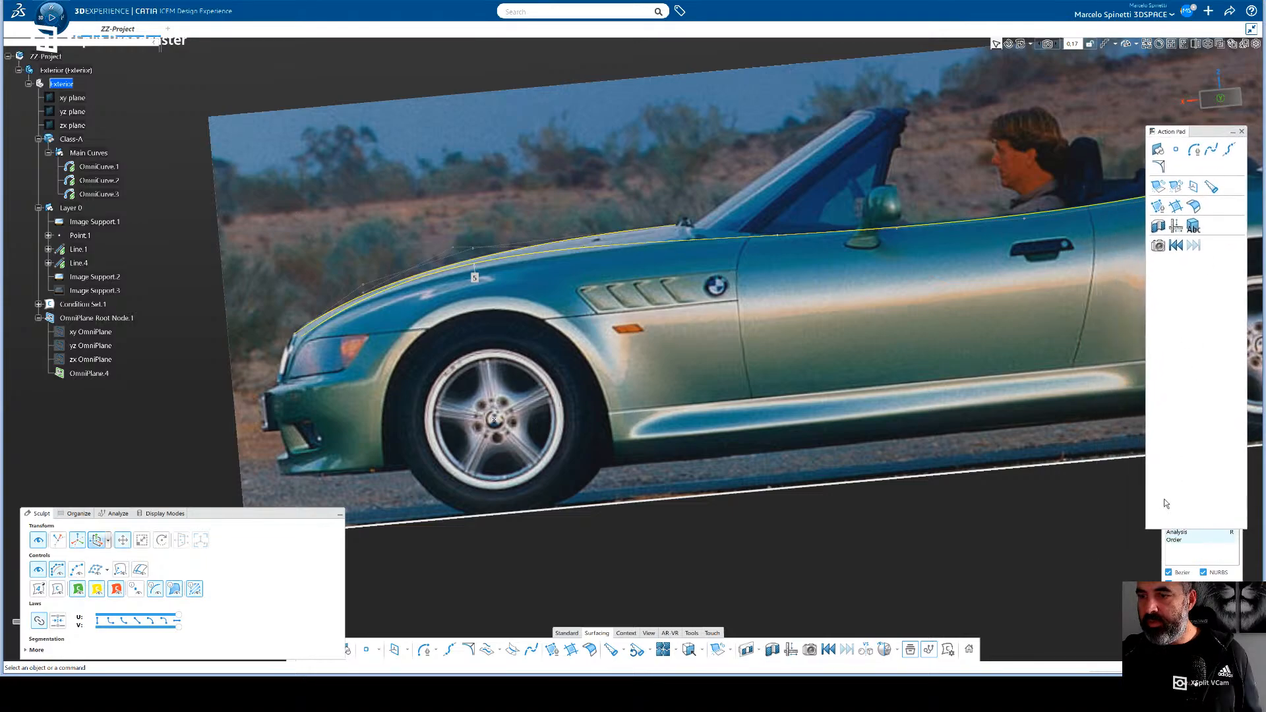
{"action": "left_click_drag", "start_coordinate": [1154, 529], "coordinate": [1182, 392]}
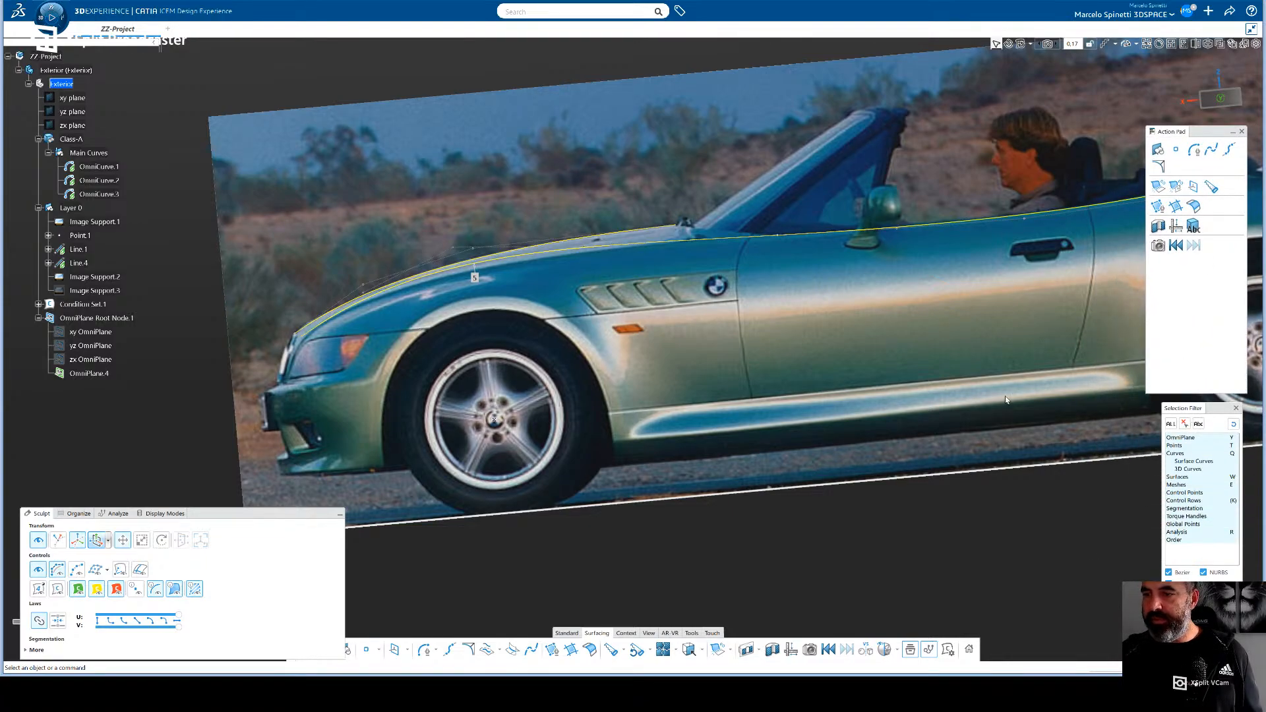
- Select OmniCurve.3's front end control point at the base of the windshield and nudge it slightly in the vertical direction
{"action": "left_click", "coordinate": [1026, 222]}
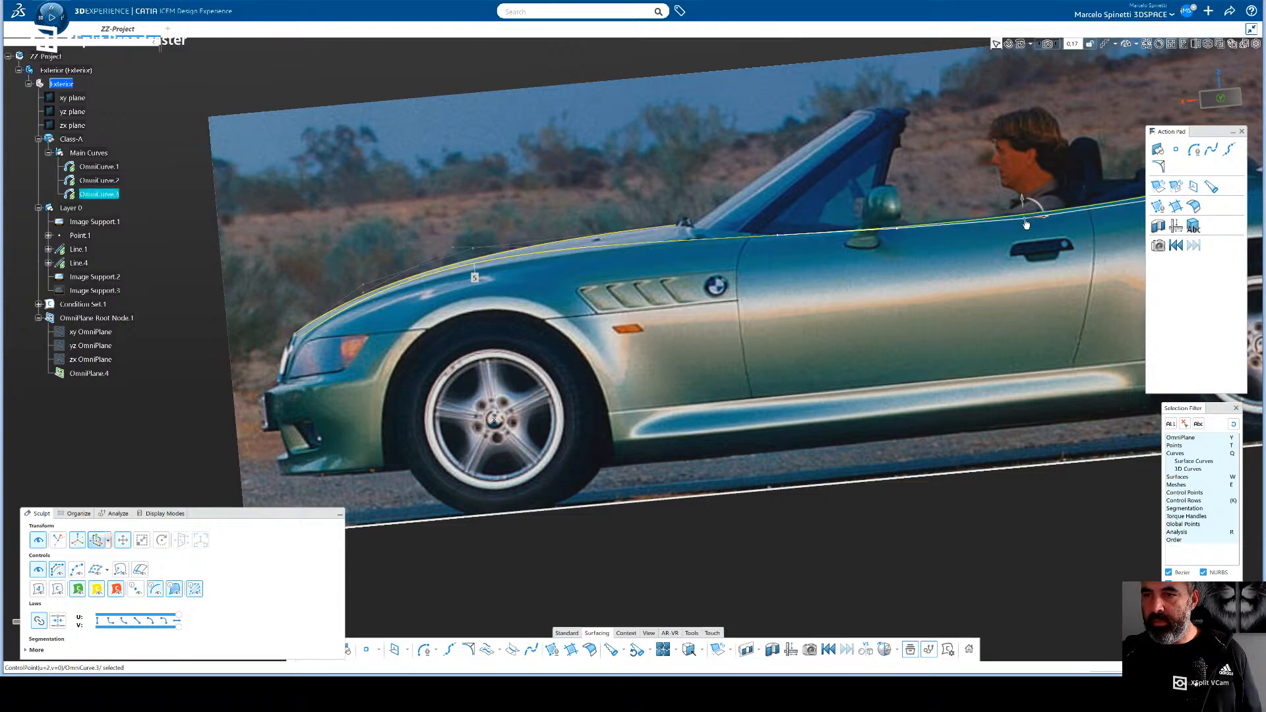
{"action": "left_click", "coordinate": [781, 237]}
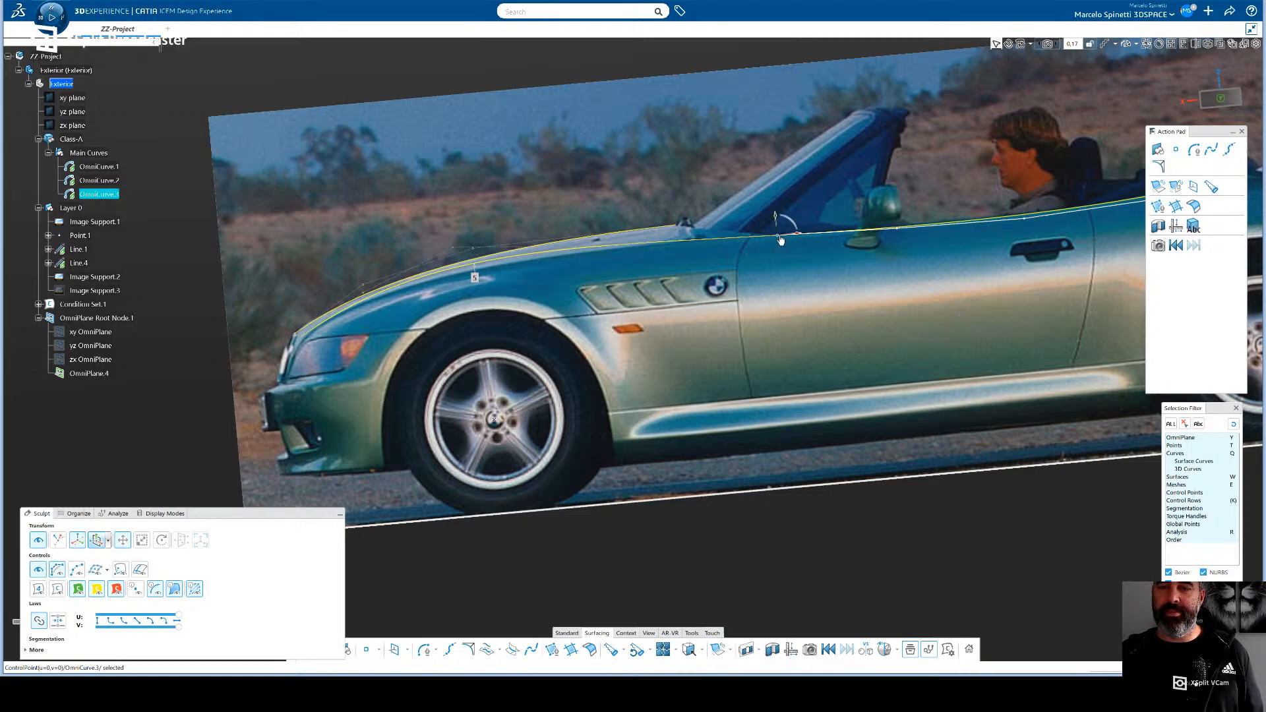
{"action": "left_click", "coordinate": [775, 216]}
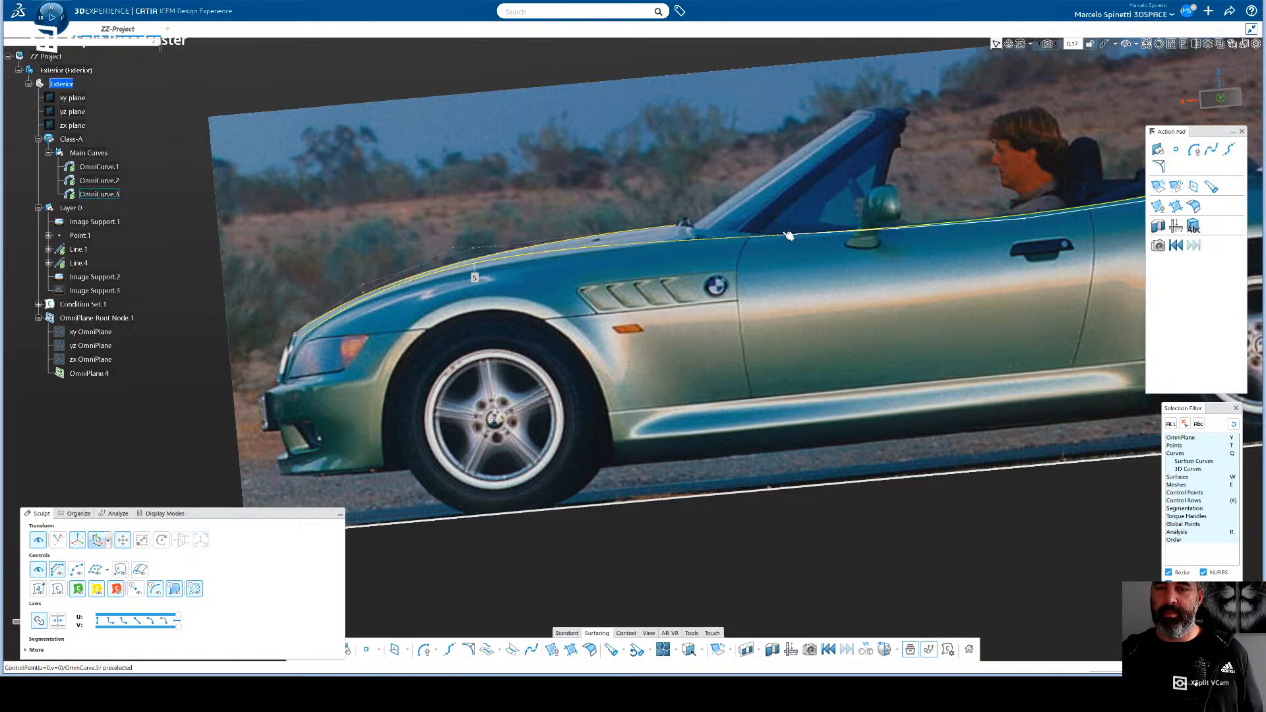
{"action": "left_click", "coordinate": [783, 236]}
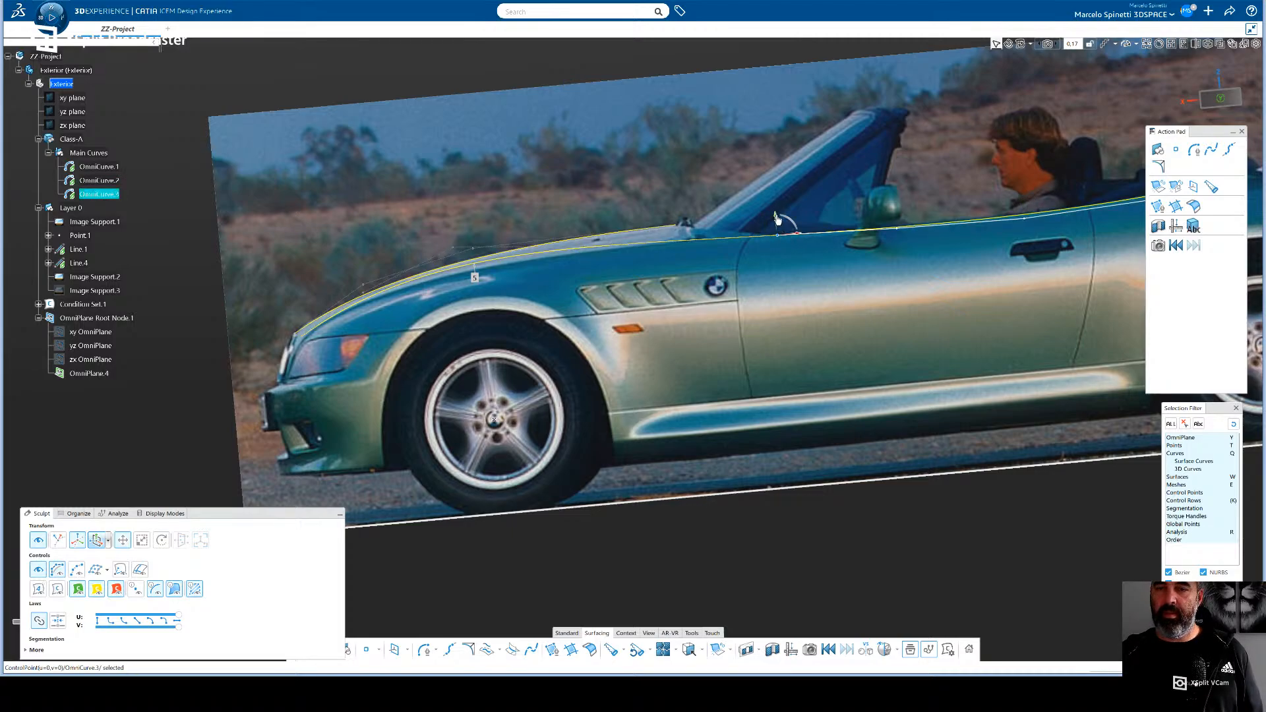
{"action": "left_click_drag", "start_coordinate": [777, 220], "coordinate": [776, 217]}
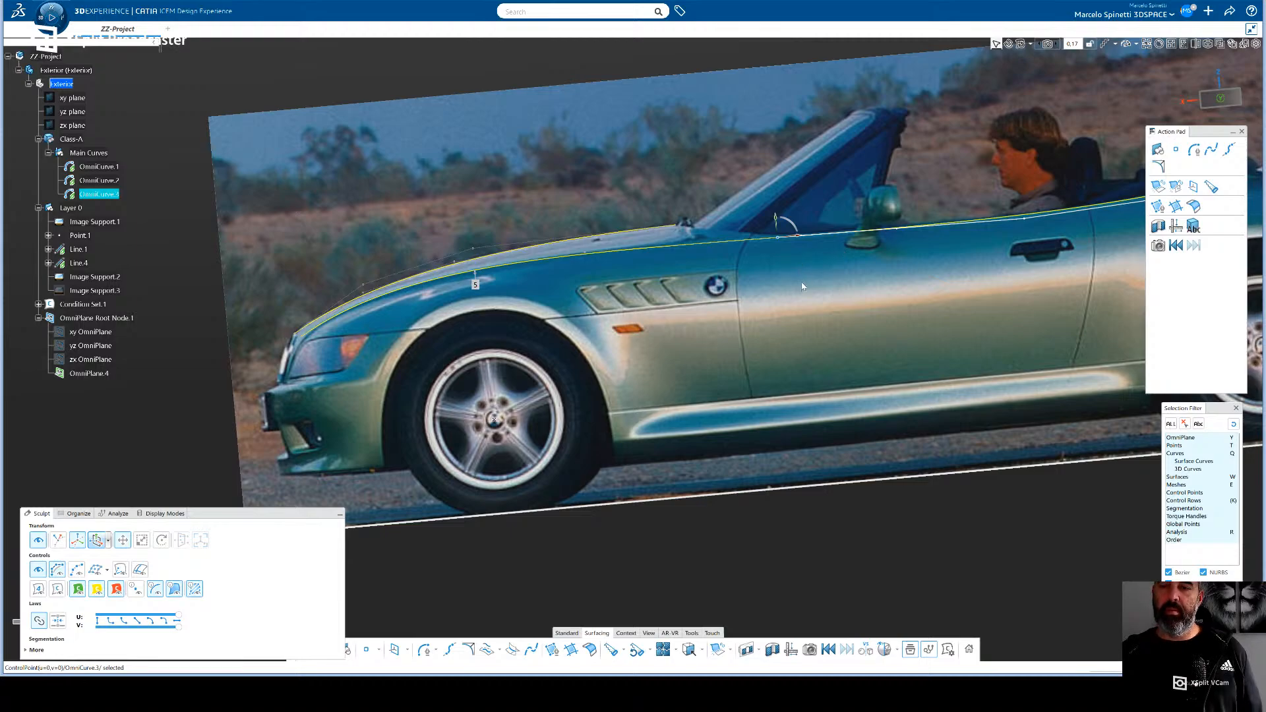
- Raise OmniCurve.3's front end control point slightly and slide it rearward, and nudge the neighbouring control point below the mirror vertically
{"action": "scroll", "coordinate": [789, 239], "scroll_direction": "up", "scroll_amount": 5}
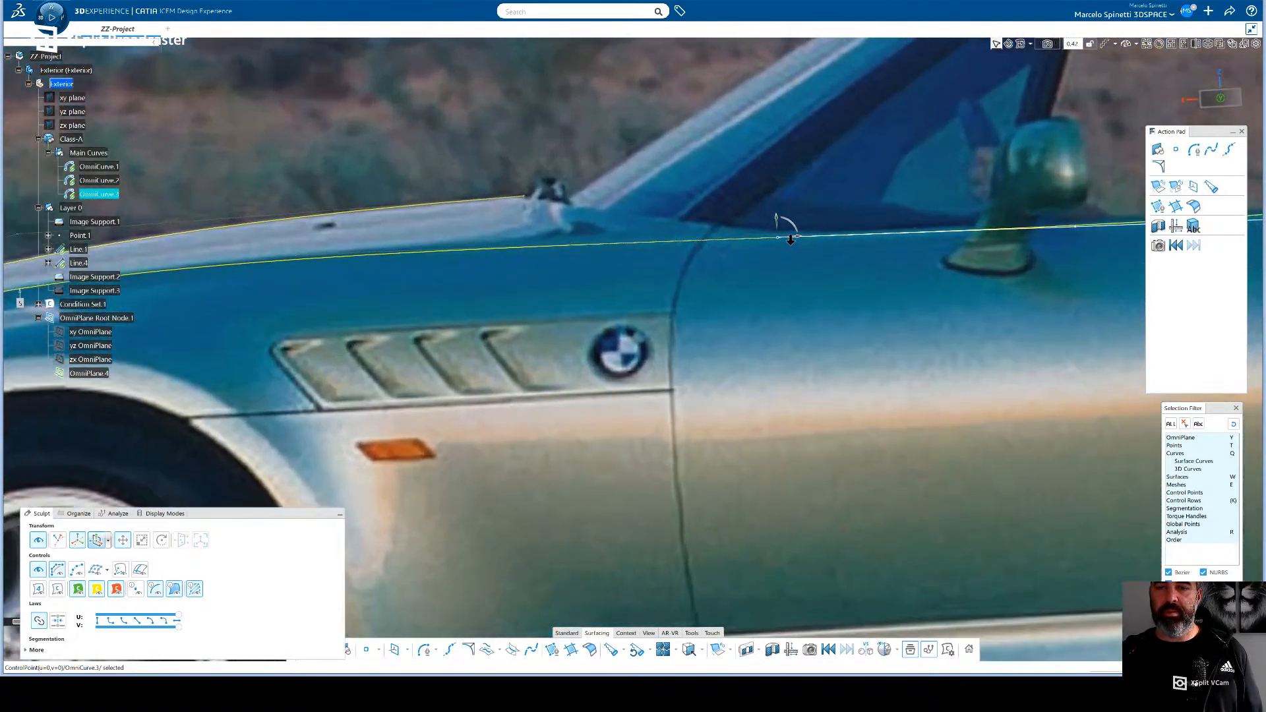
{"action": "scroll", "coordinate": [790, 239], "scroll_direction": "down", "scroll_amount": 3}
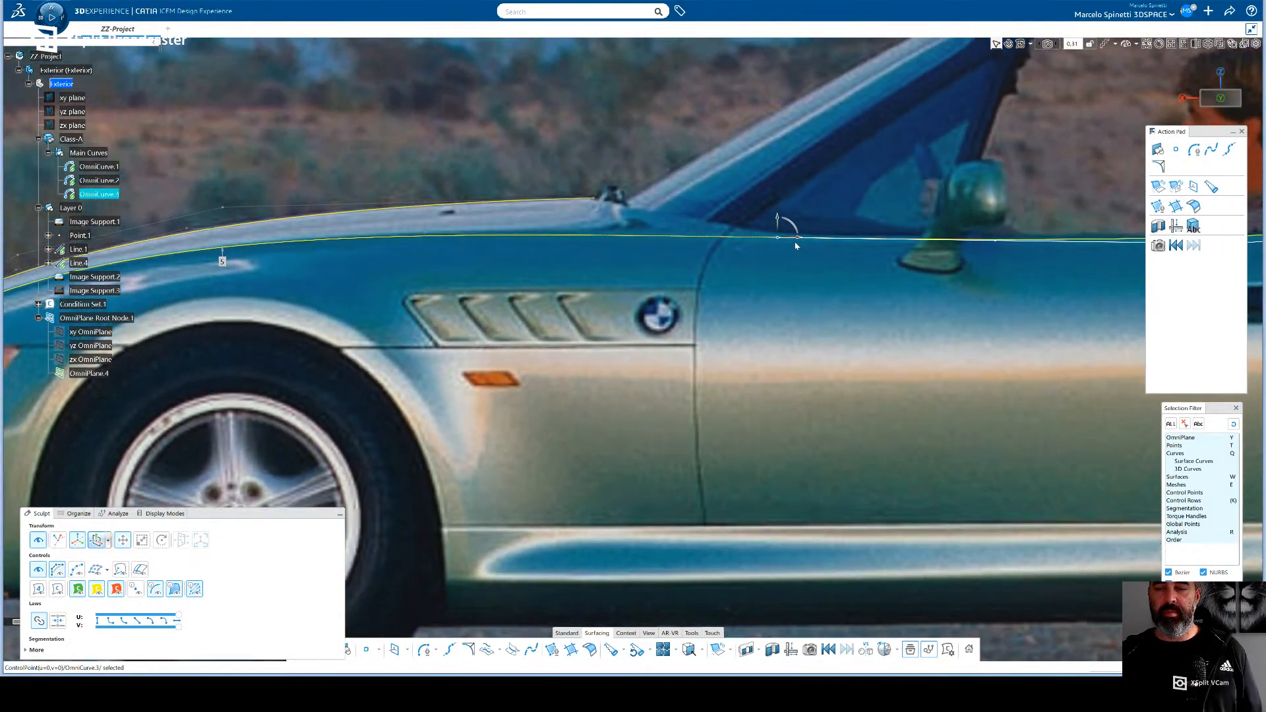
{"action": "mouse_move", "coordinate": [797, 239]}
{"action": "left_mouse_down"}
{"action": "mouse_move", "coordinate": [814, 241]}
{"action": "mouse_move", "coordinate": [793, 218]}
{"action": "left_mouse_up"}
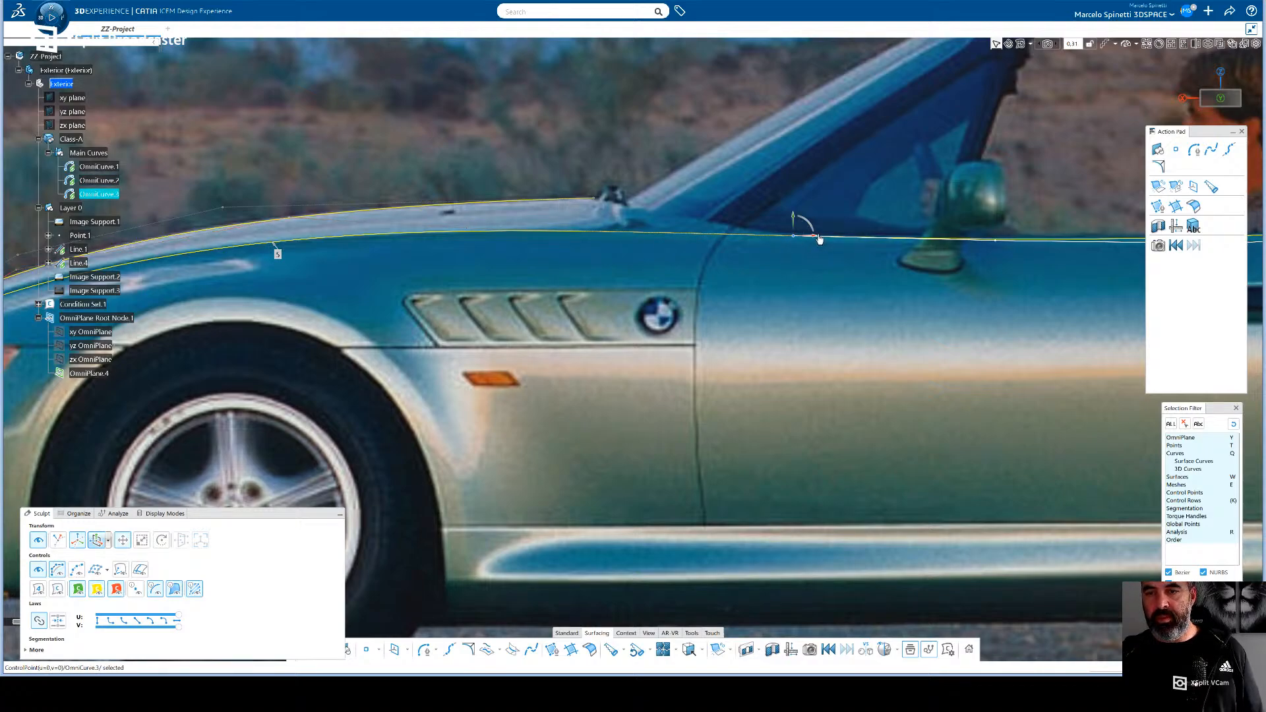
{"action": "left_click_drag", "start_coordinate": [817, 236], "coordinate": [826, 235]}
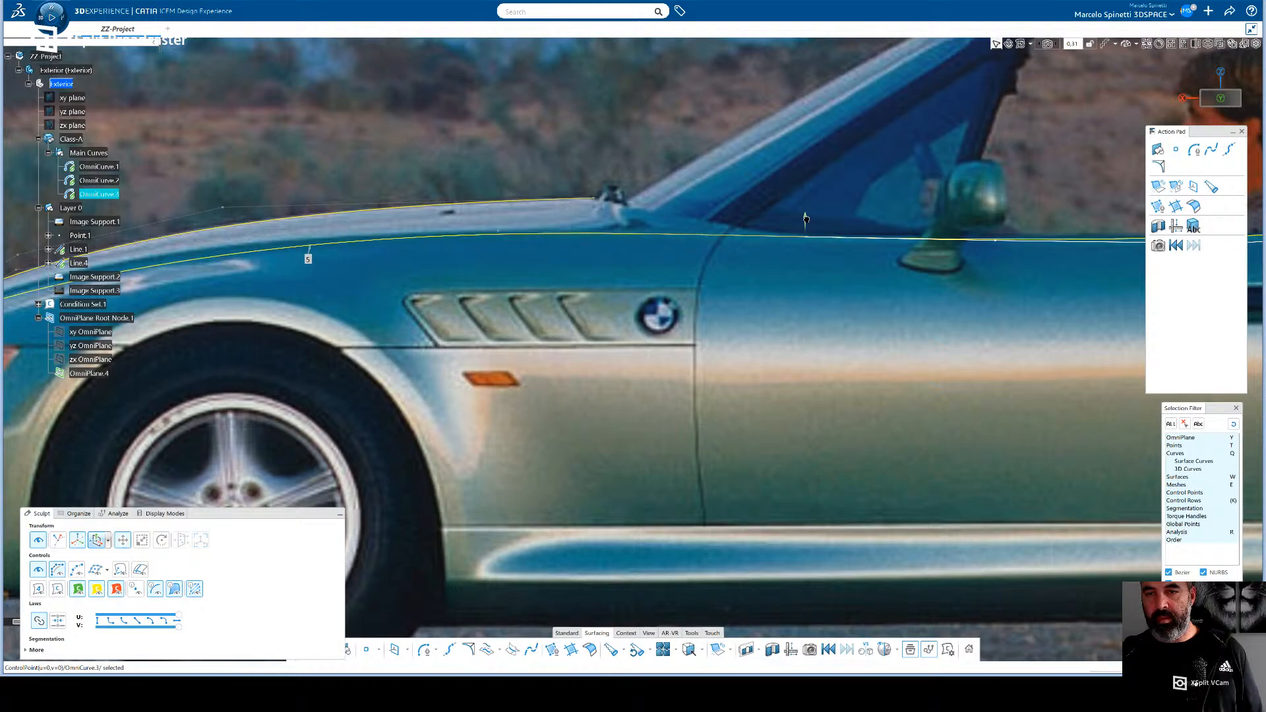
{"action": "left_click", "coordinate": [999, 242]}
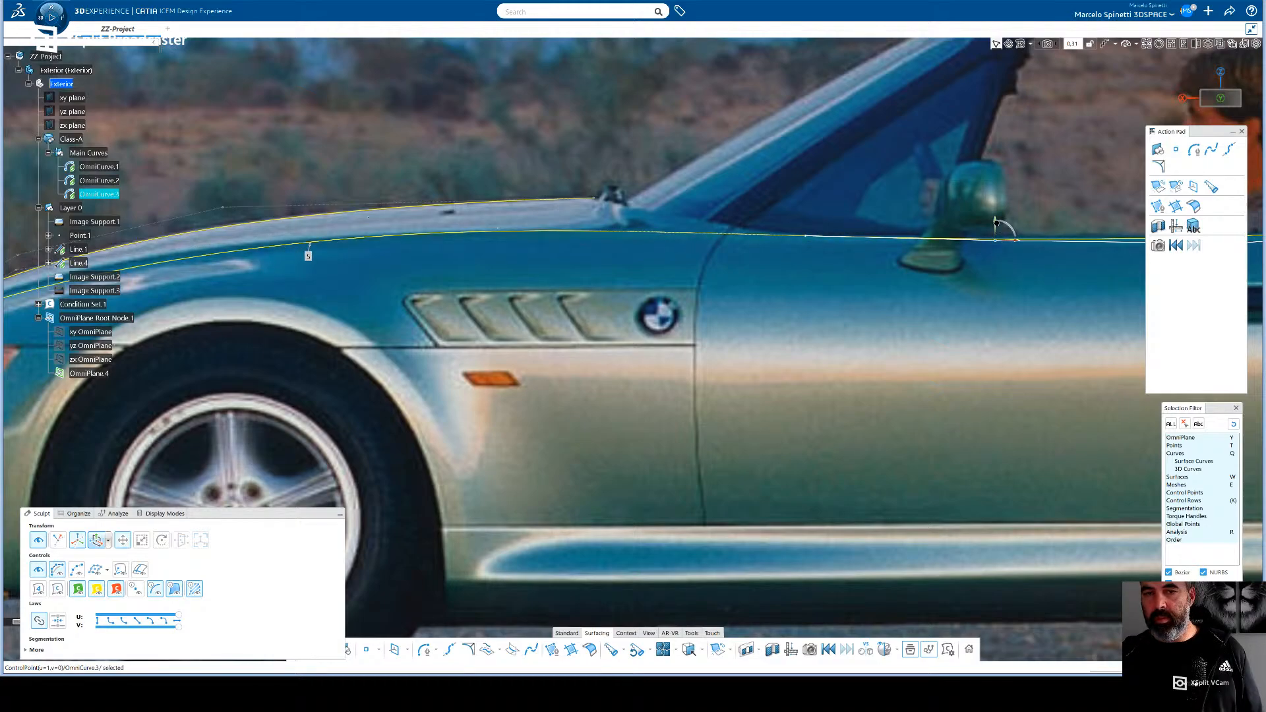
{"action": "left_click_drag", "start_coordinate": [997, 222], "coordinate": [997, 224]}
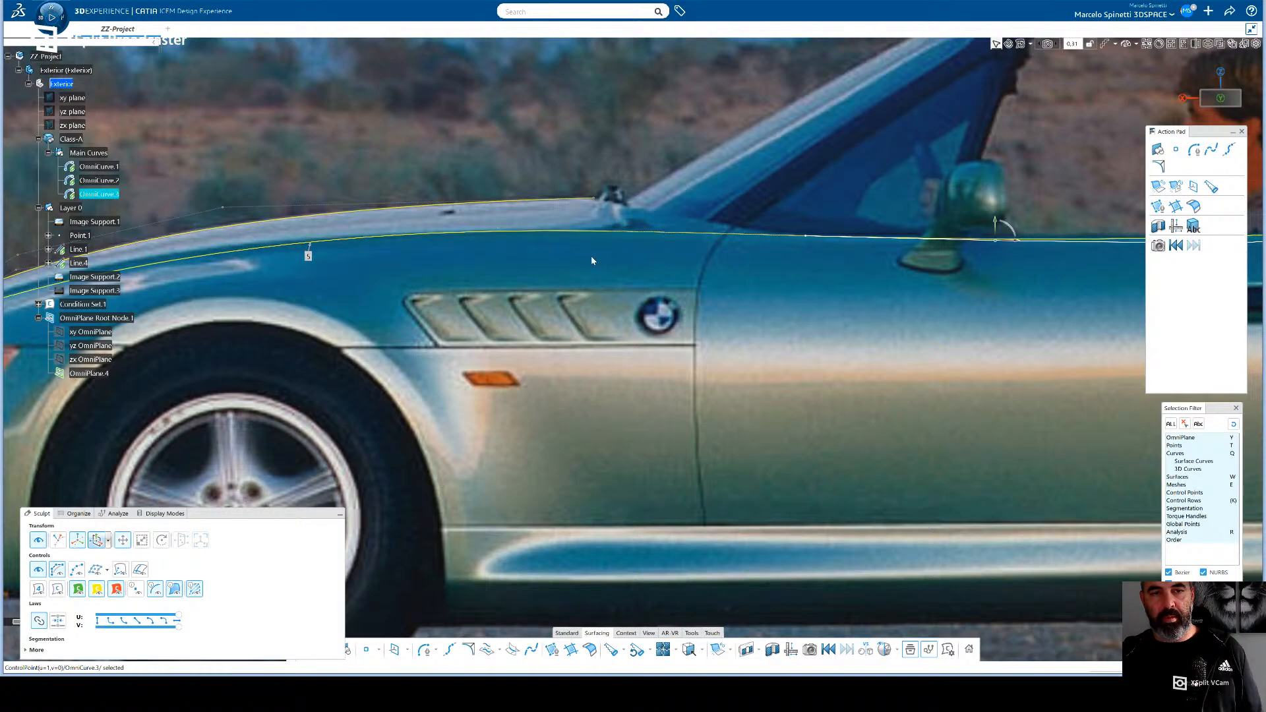
- Select OmniCurve.2's control point above the side vents and slide it rearward
{"action": "left_click", "coordinate": [502, 229]}
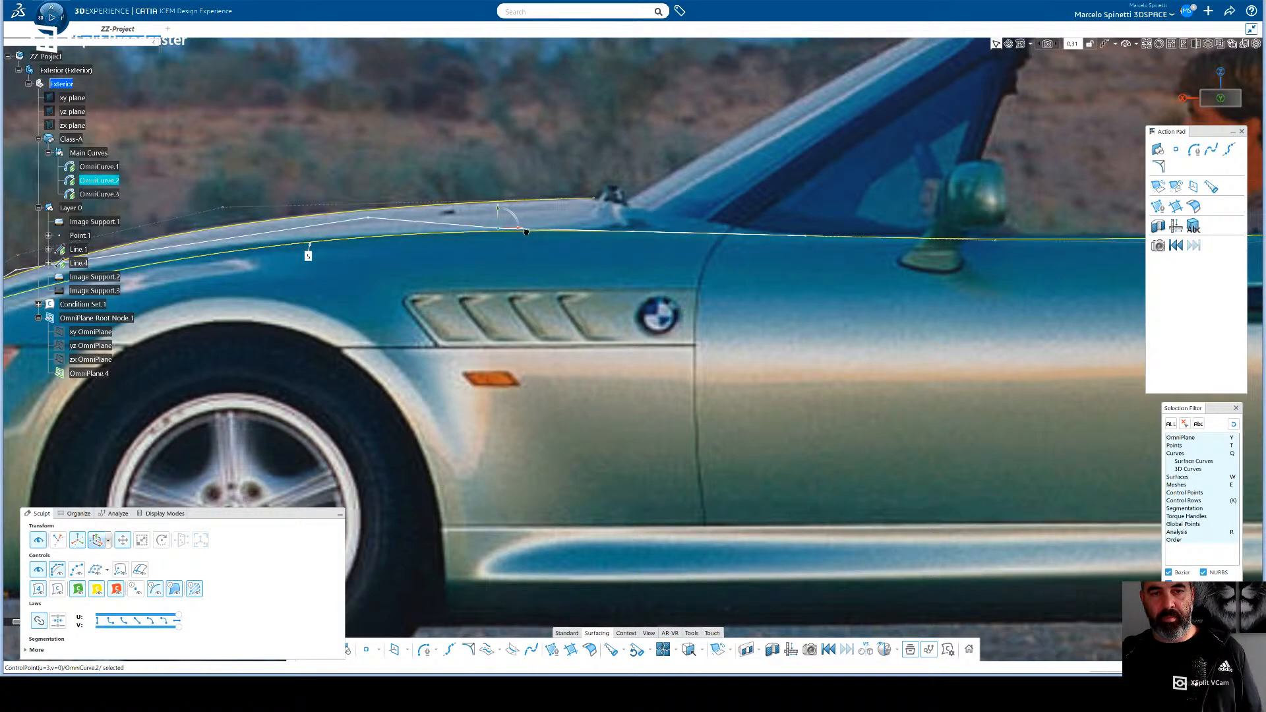
{"action": "left_click_drag", "start_coordinate": [524, 230], "coordinate": [542, 232]}
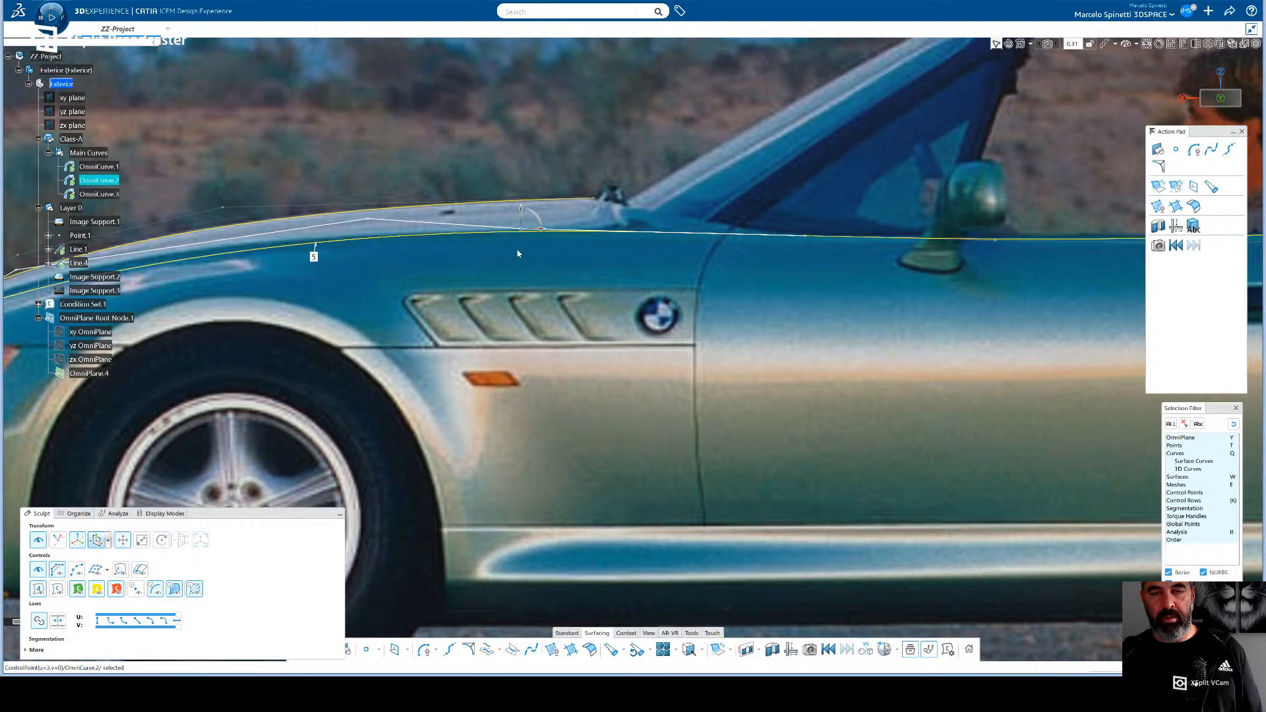
{"action": "middle_click_drag", "start_coordinate": [582, 264], "coordinate": [797, 268]}
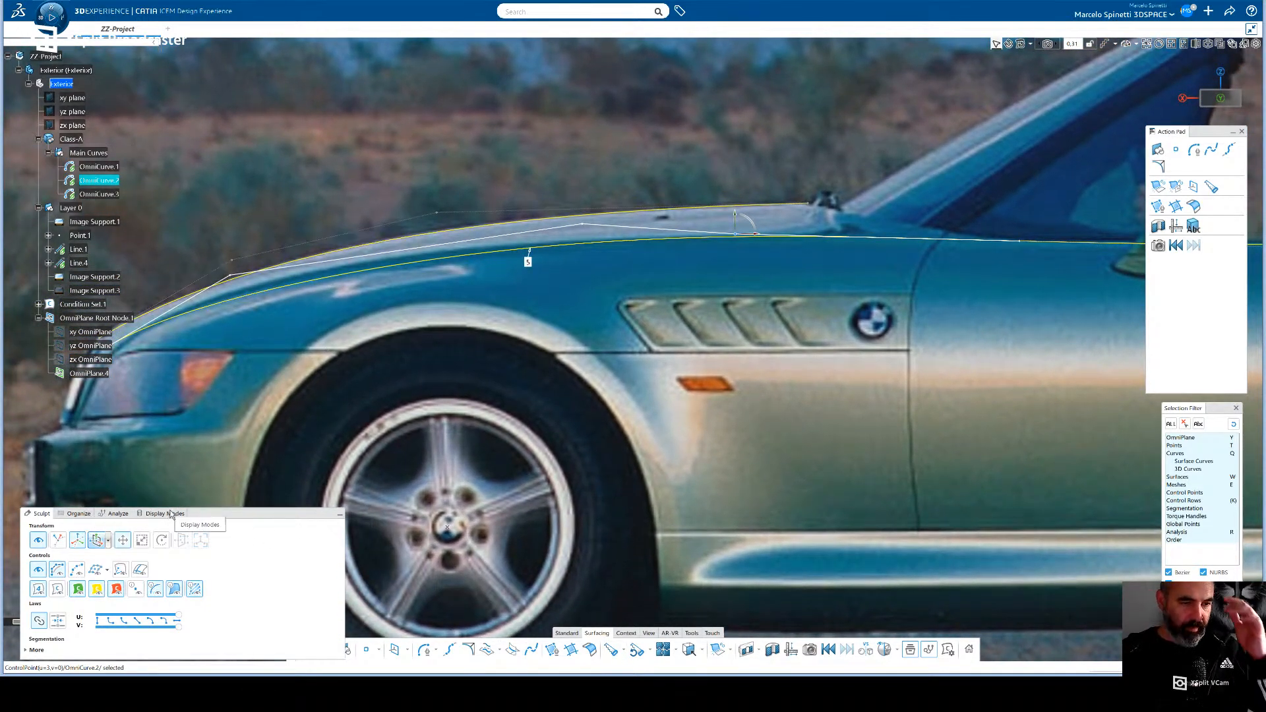
- Reveal the Sculpt segment options, keep the Segment Type on Manual after trying Arc Length -> Curvature, and link the end continuity settings
{"action": "left_click_drag", "start_coordinate": [219, 517], "coordinate": [203, 449]}
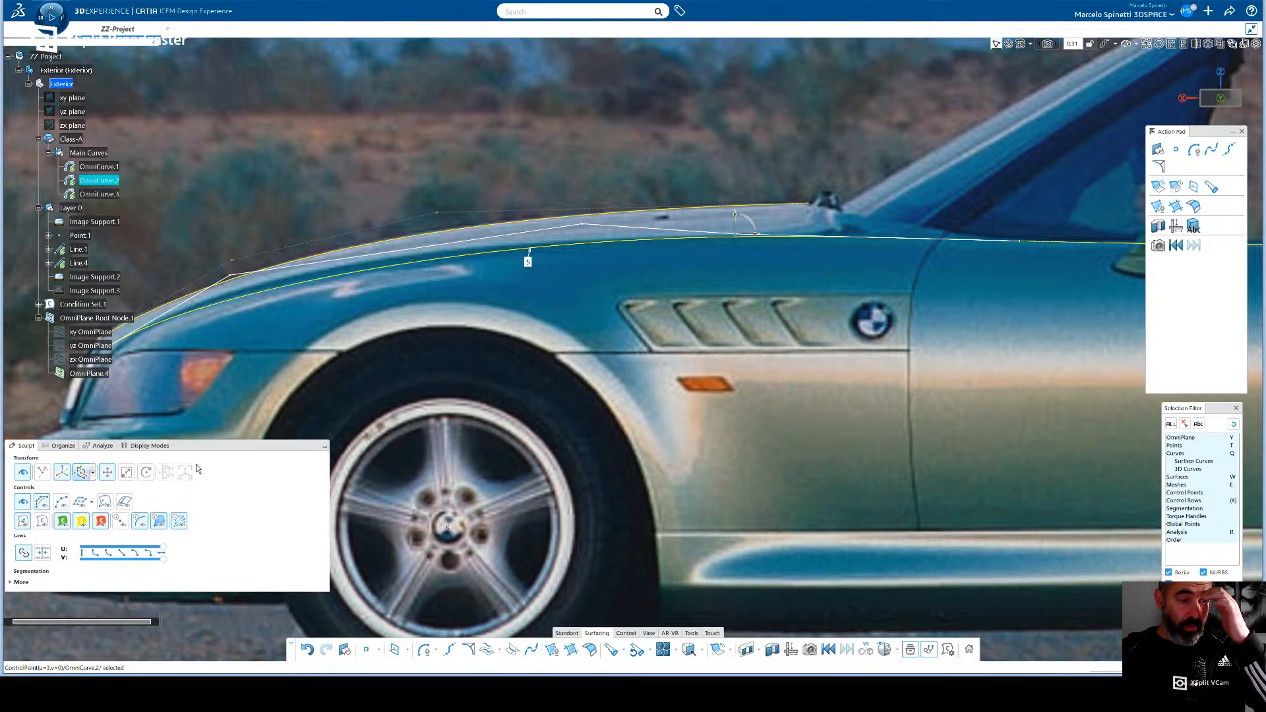
{"action": "left_click", "coordinate": [22, 583]}
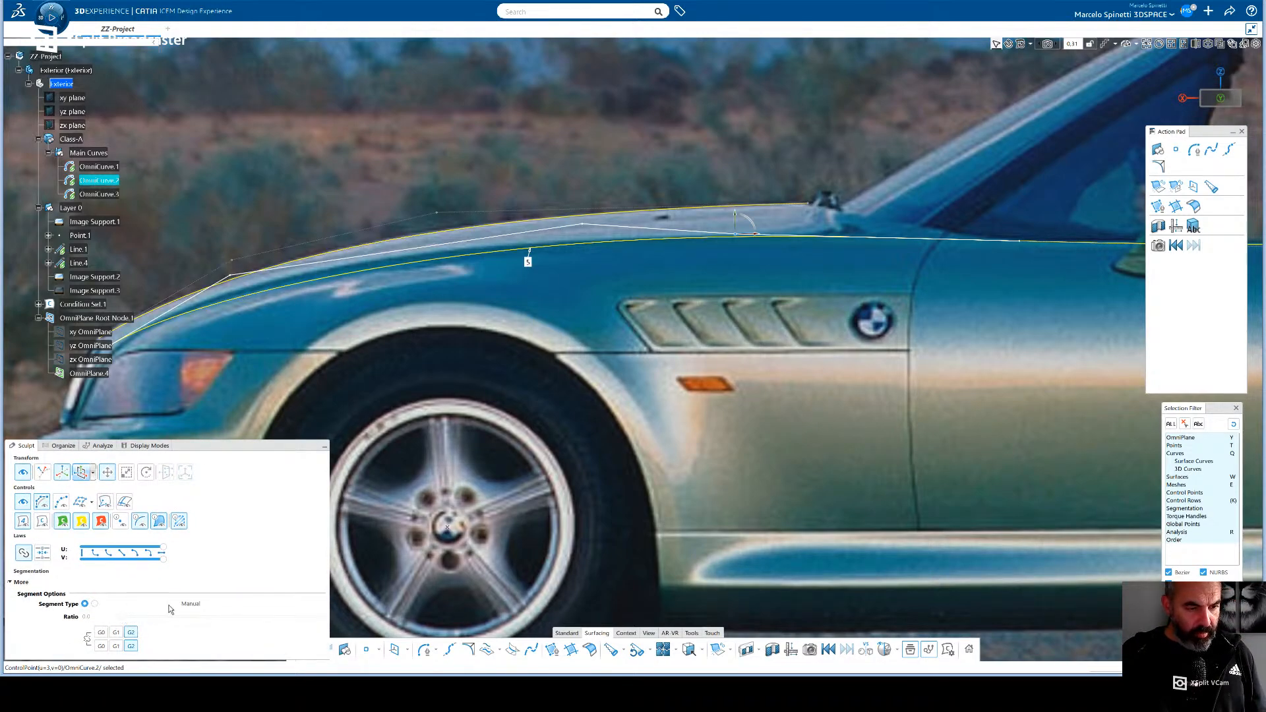
{"action": "left_click", "coordinate": [95, 604]}
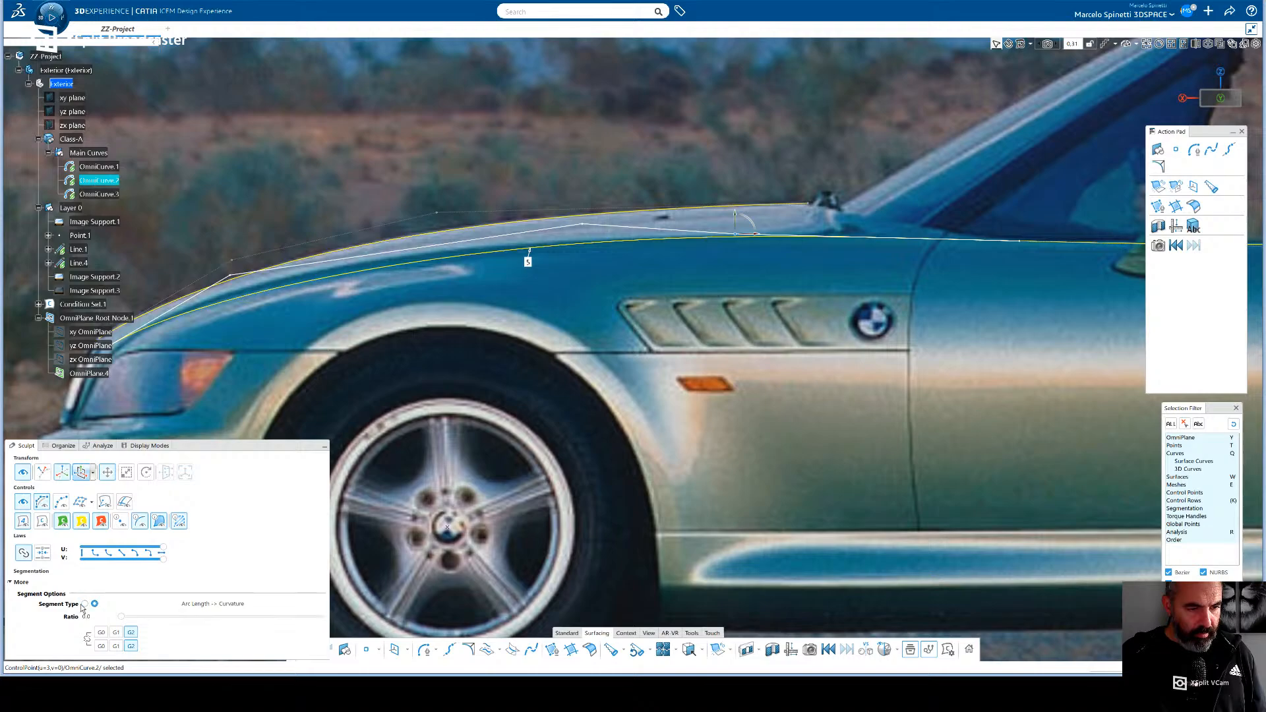
{"action": "left_click", "coordinate": [85, 604]}
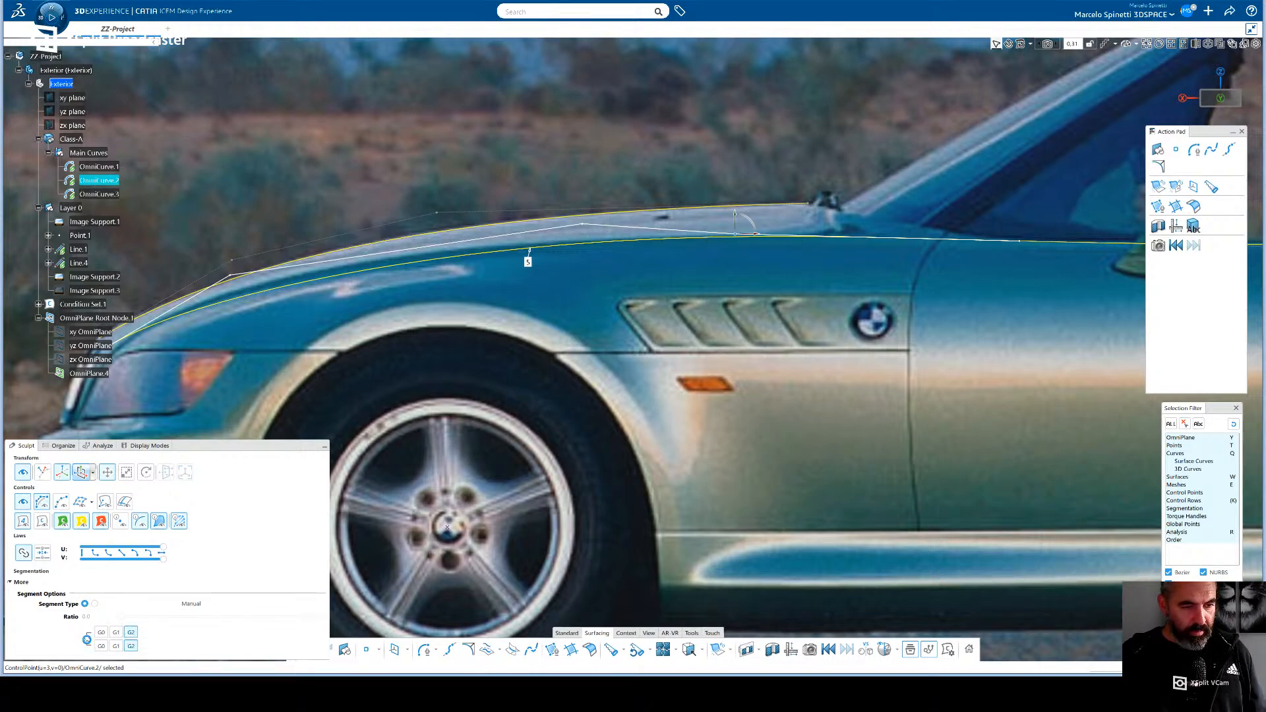
{"action": "left_click", "coordinate": [87, 639]}
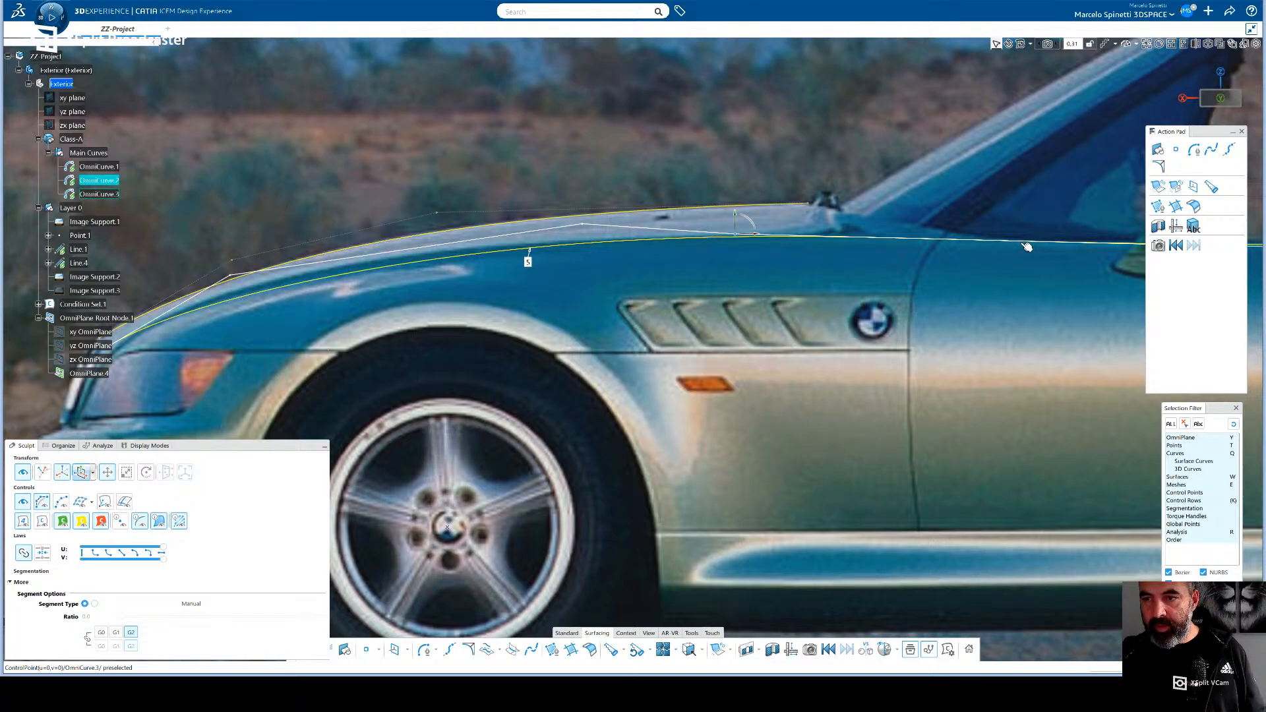
- Turn on Local Modification and slide OmniCurve.2's control point above the vents slightly forward and its middle control point forward over the front wheel
{"action": "left_click", "coordinate": [748, 237]}
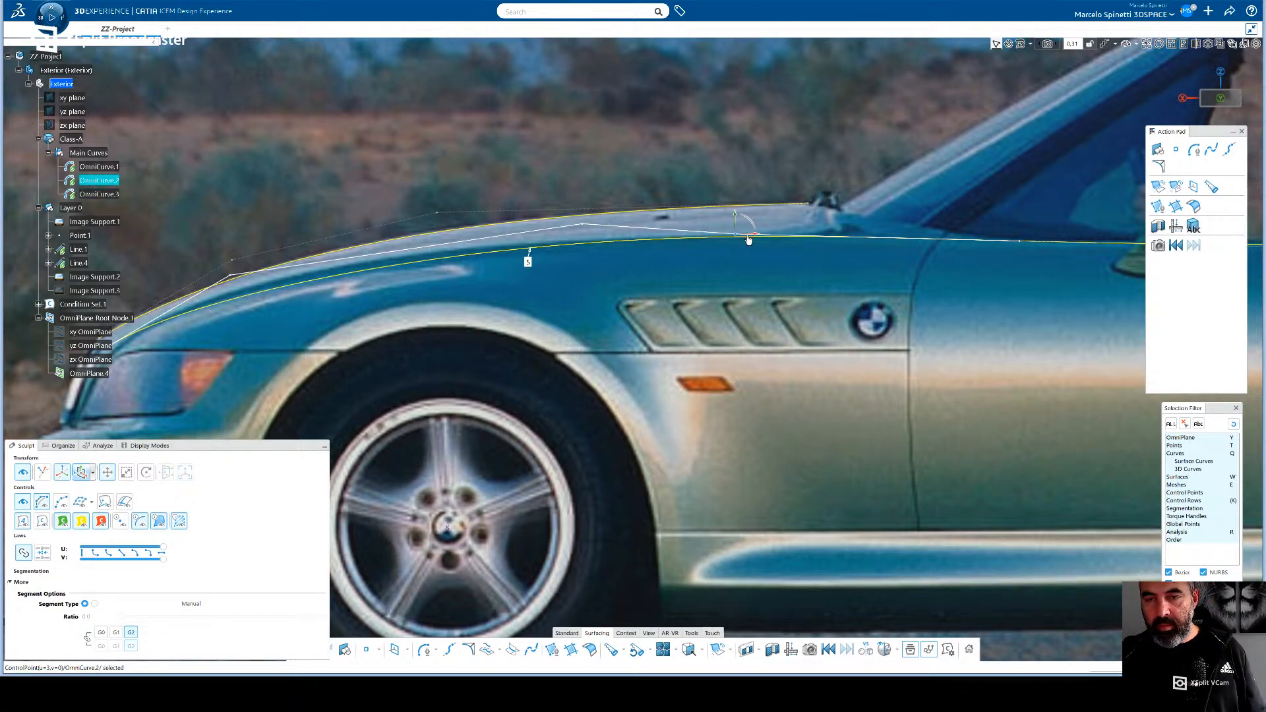
{"action": "left_click", "coordinate": [42, 472]}
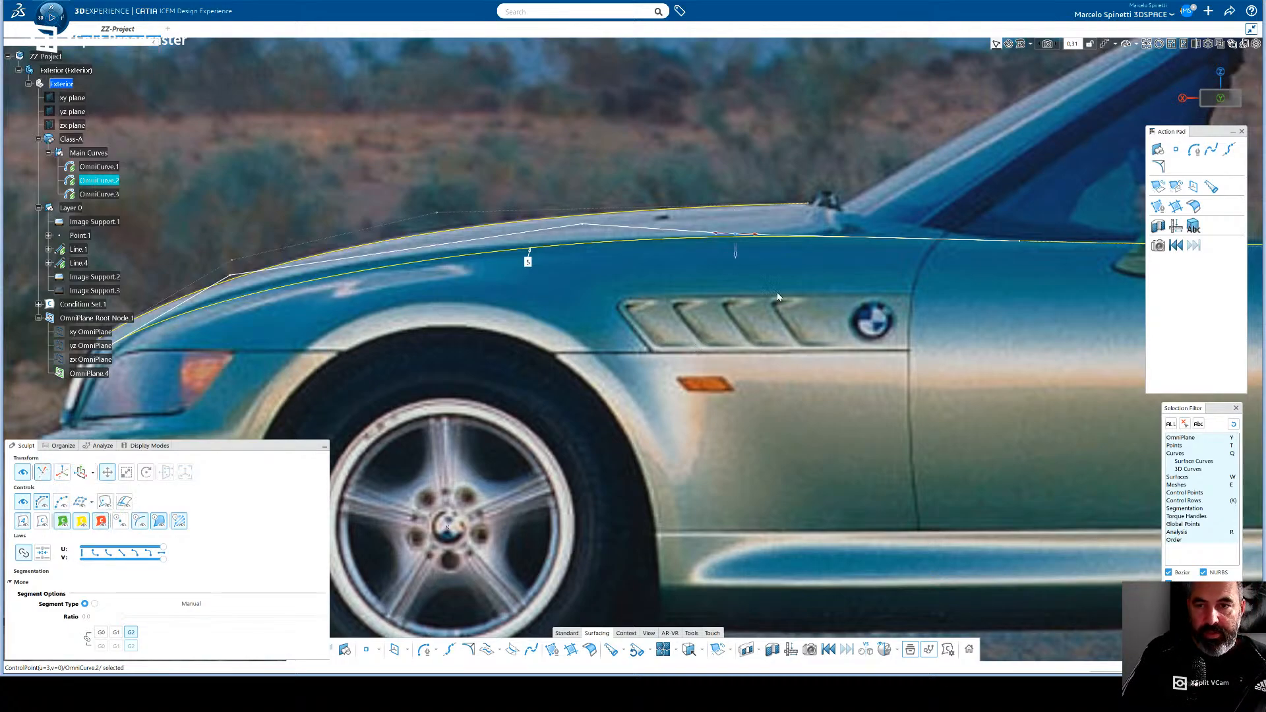
{"action": "mouse_move", "coordinate": [736, 235]}
{"action": "left_mouse_down"}
{"action": "mouse_move", "coordinate": [777, 239]}
{"action": "mouse_move", "coordinate": [737, 234]}
{"action": "left_mouse_up"}
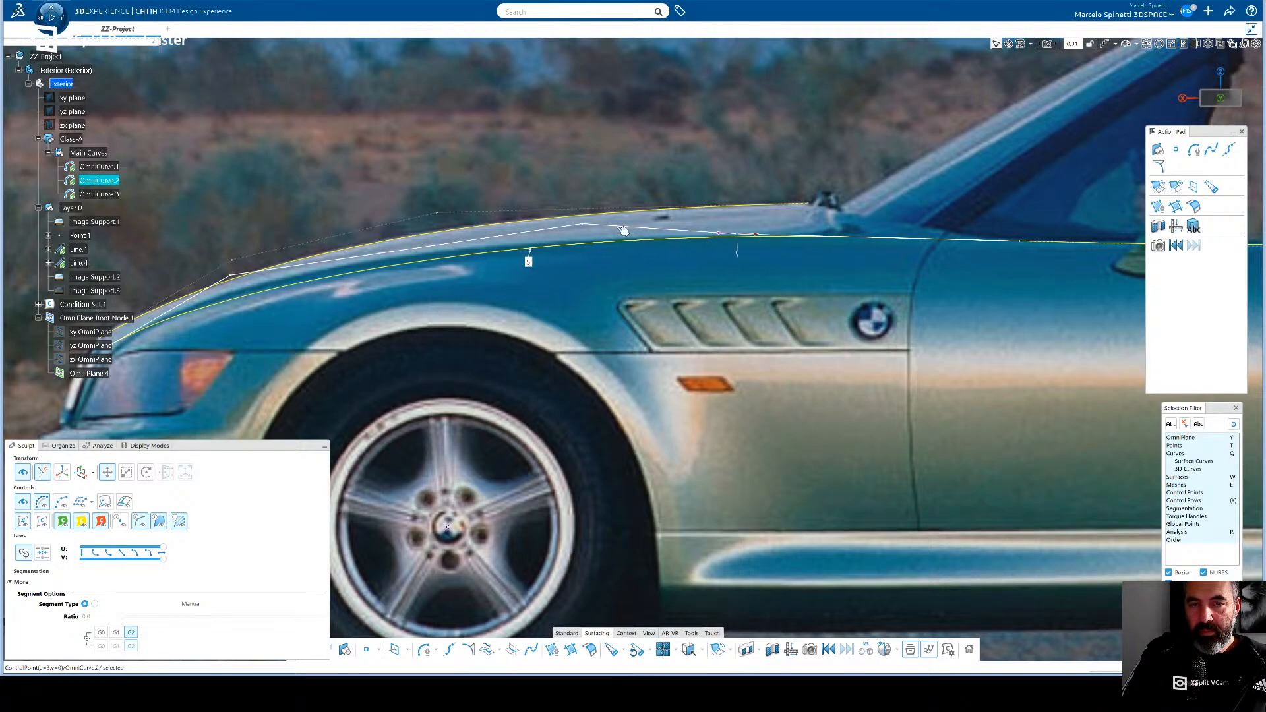
{"action": "left_click", "coordinate": [585, 226]}
{"action": "left_click_drag", "start_coordinate": [598, 225], "coordinate": [507, 229]}
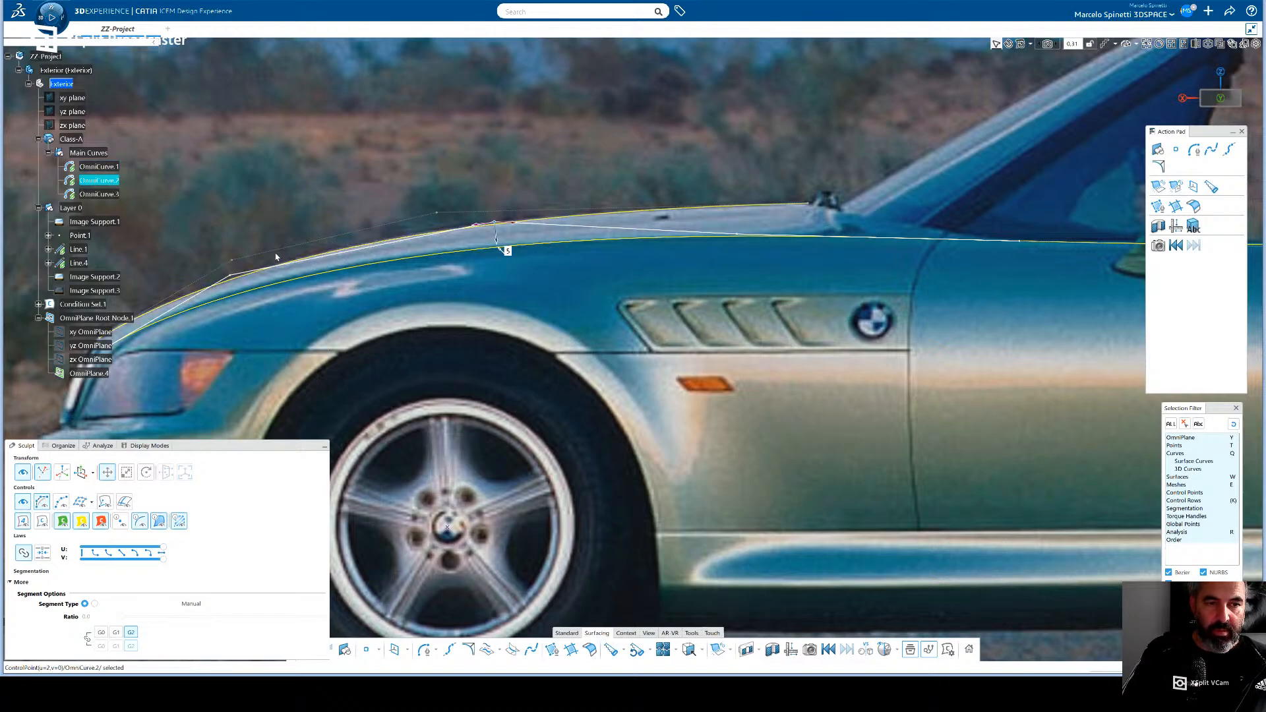
- Display OmniCurve.1's order and raise it to 5
{"action": "left_click", "coordinate": [428, 219]}
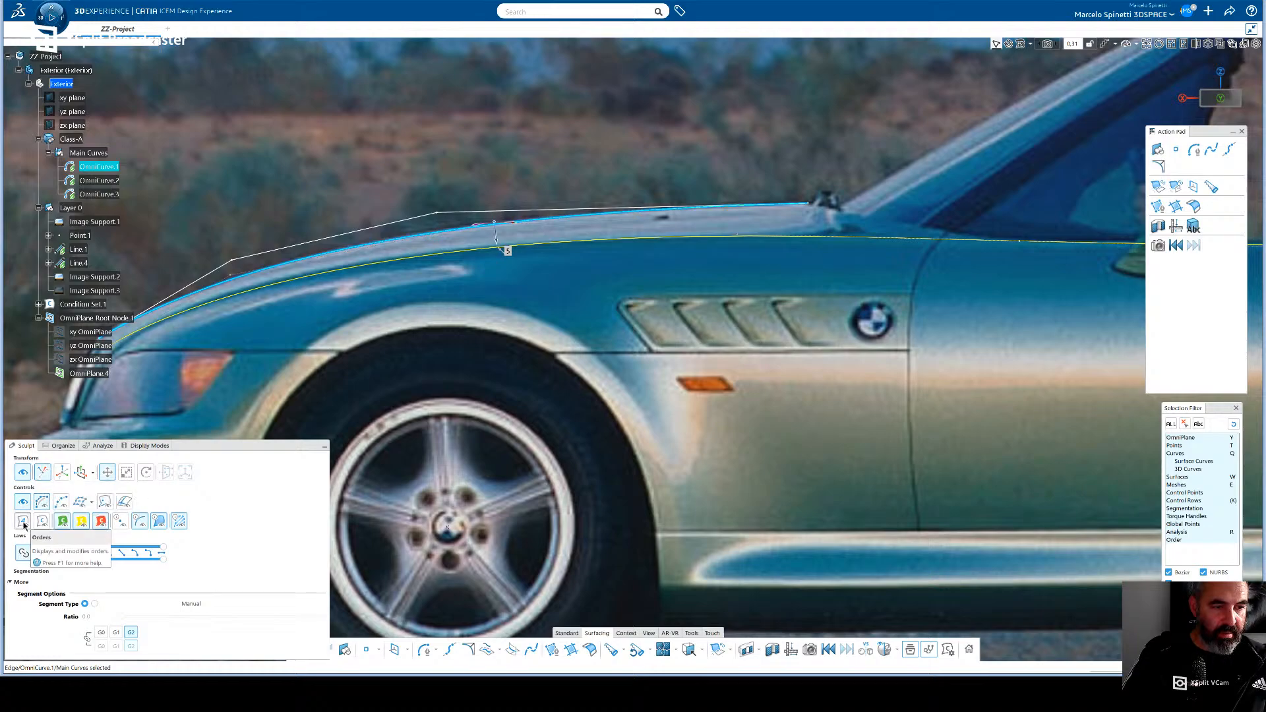
{"action": "left_click", "coordinate": [377, 246]}
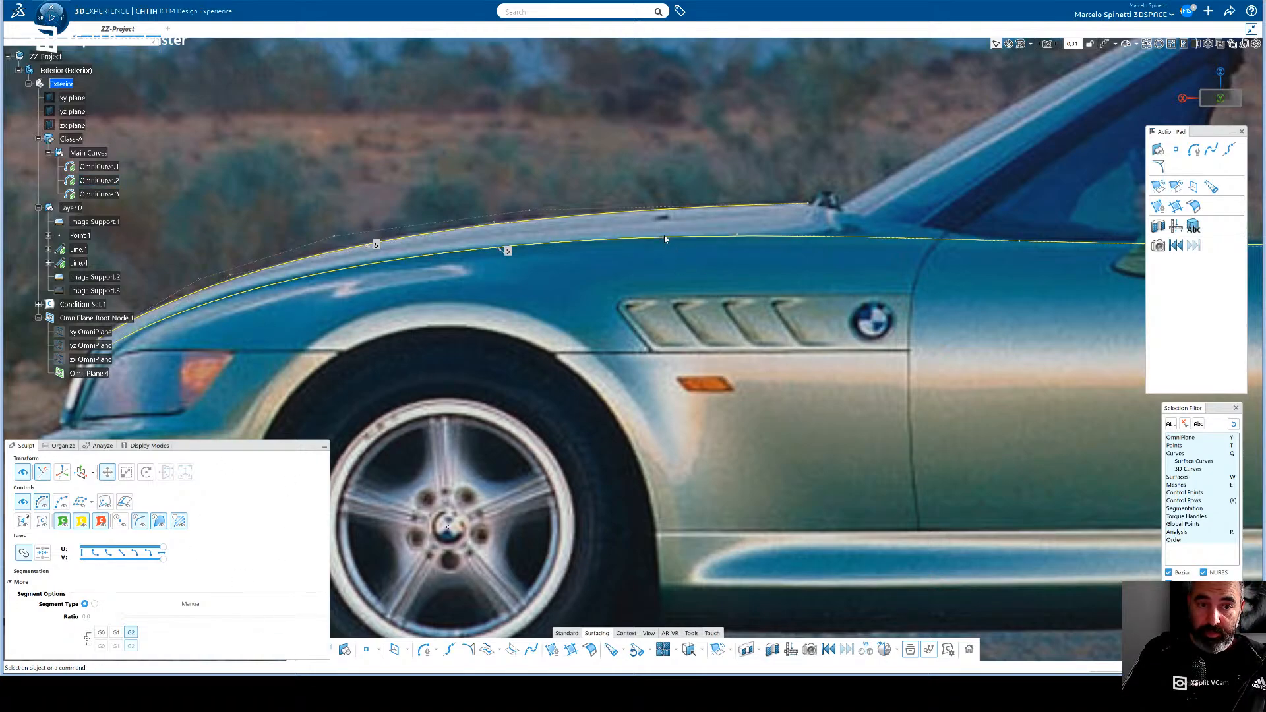
- Slide OmniCurve.2's second control point, just behind the headlight, slightly forward along the curve
{"action": "left_click", "coordinate": [742, 236]}
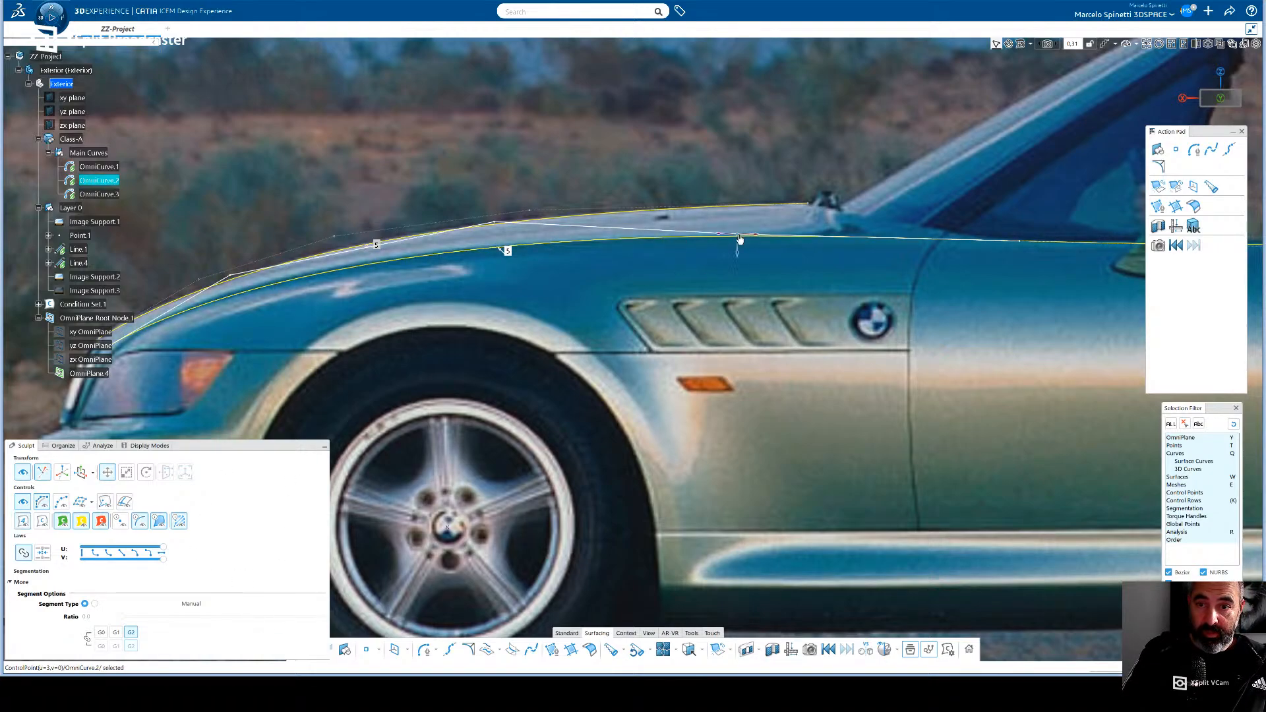
{"action": "left_click", "coordinate": [497, 223]}
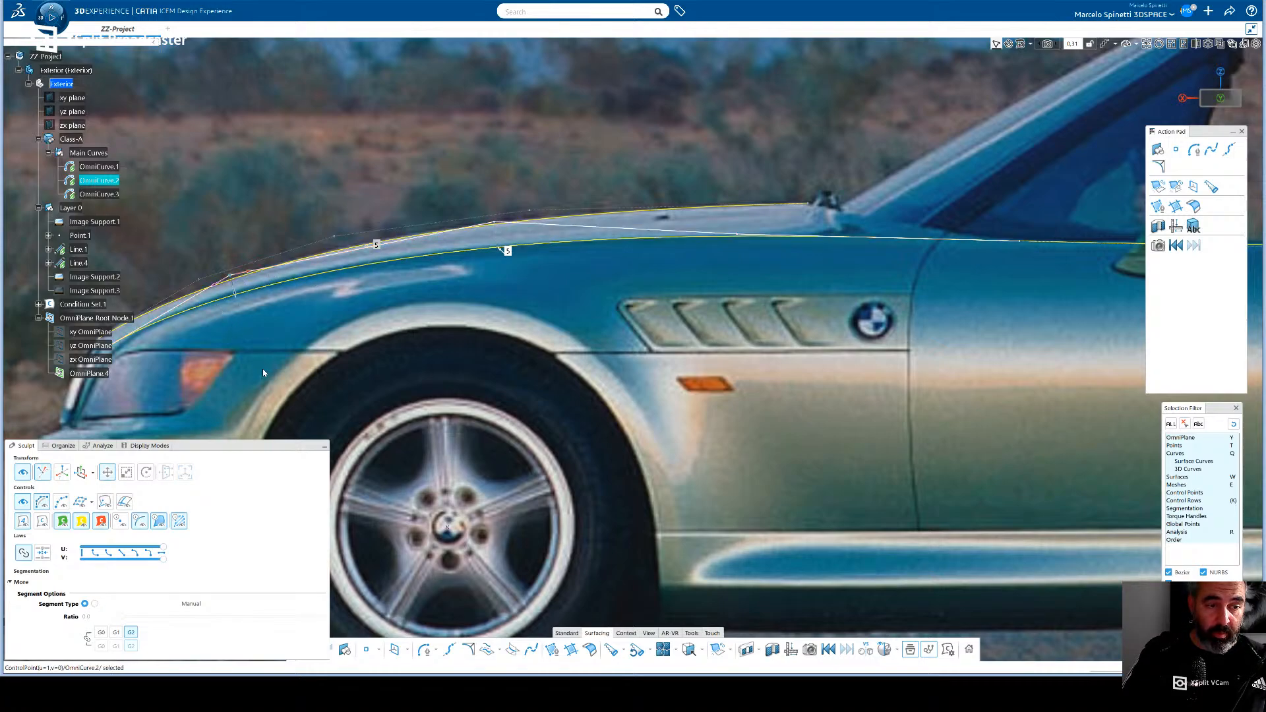
{"action": "middle_click_drag", "start_coordinate": [396, 383], "coordinate": [482, 371]}
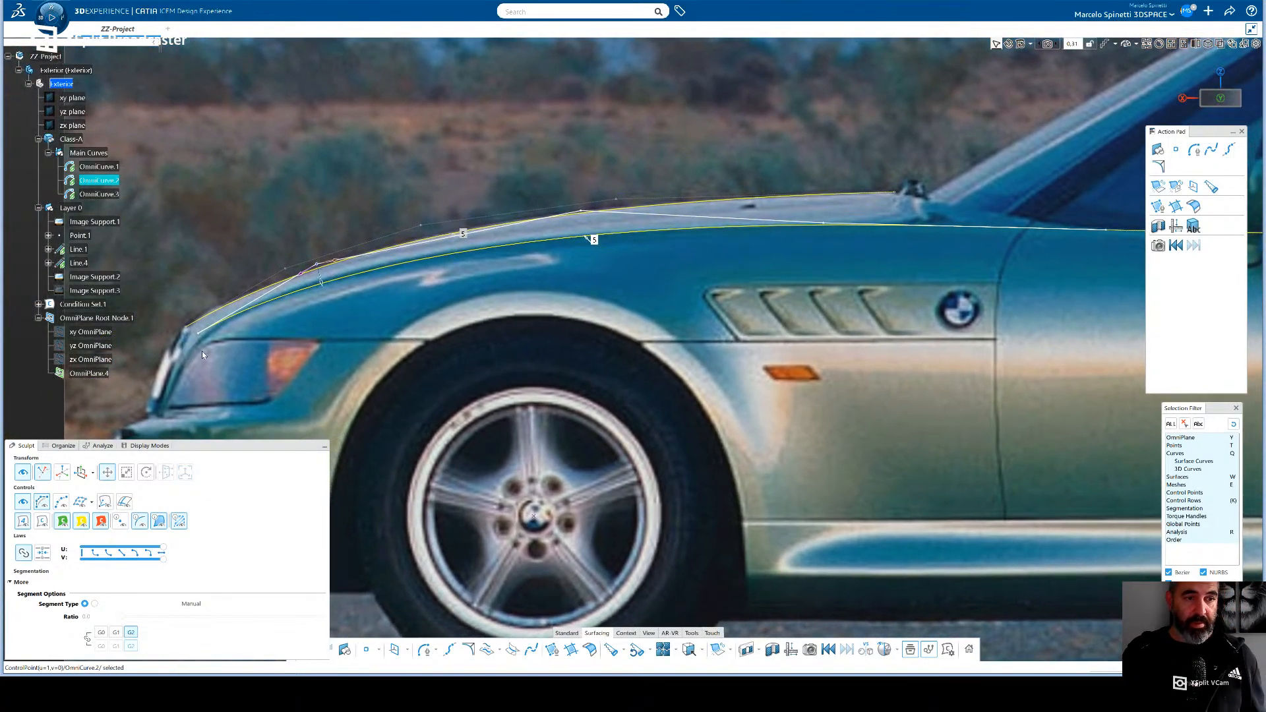
{"action": "left_click", "coordinate": [205, 338]}
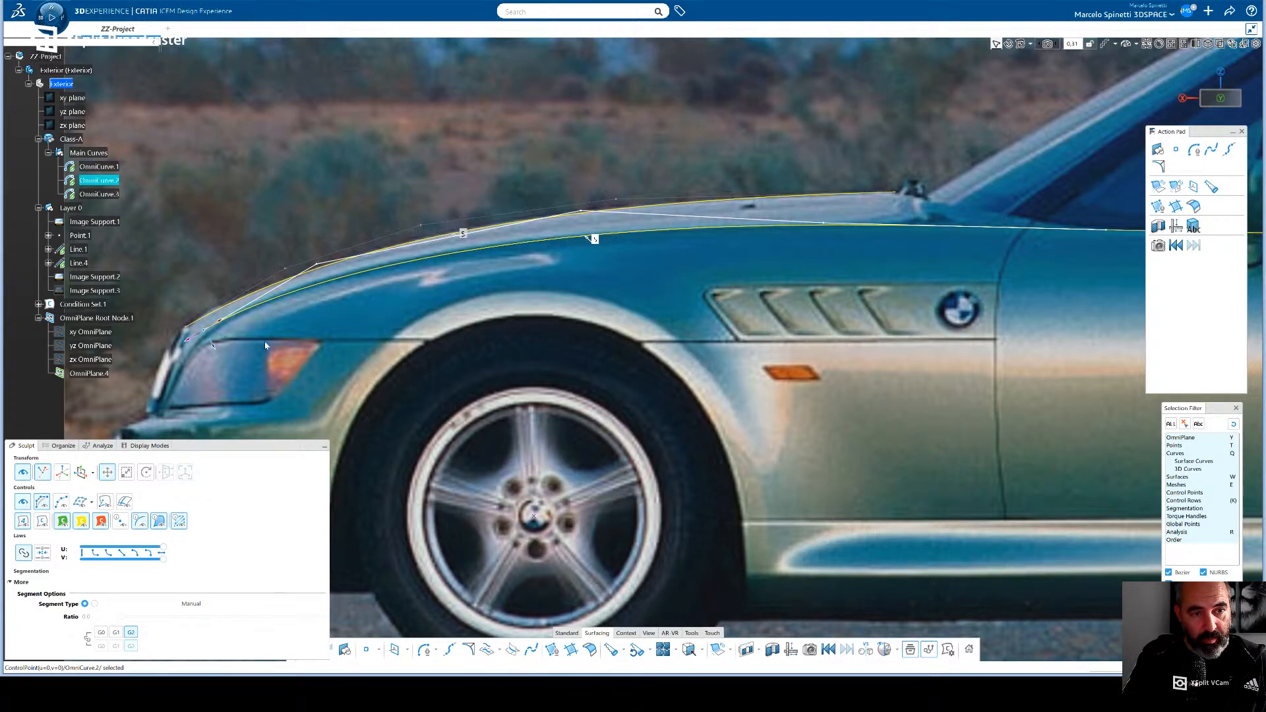
{"action": "left_click", "coordinate": [316, 277]}
{"action": "left_click", "coordinate": [300, 277]}
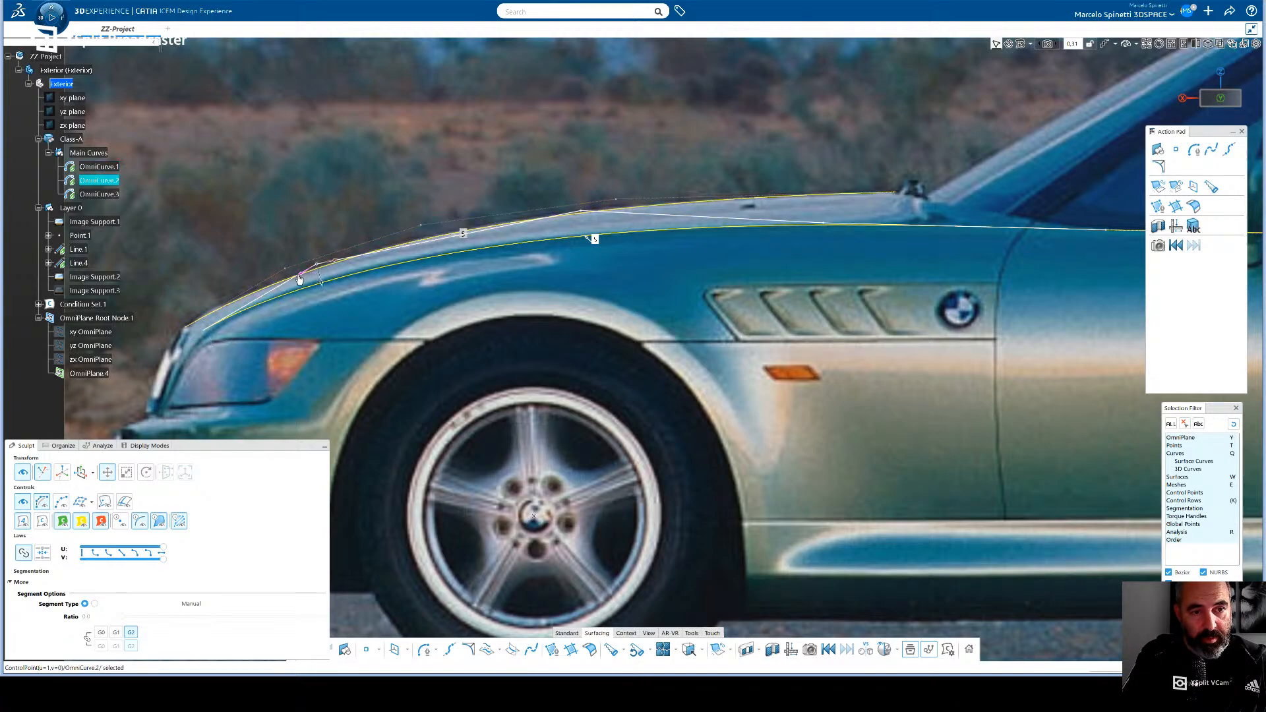
{"action": "left_click_drag", "start_coordinate": [588, 236], "coordinate": [581, 240]}
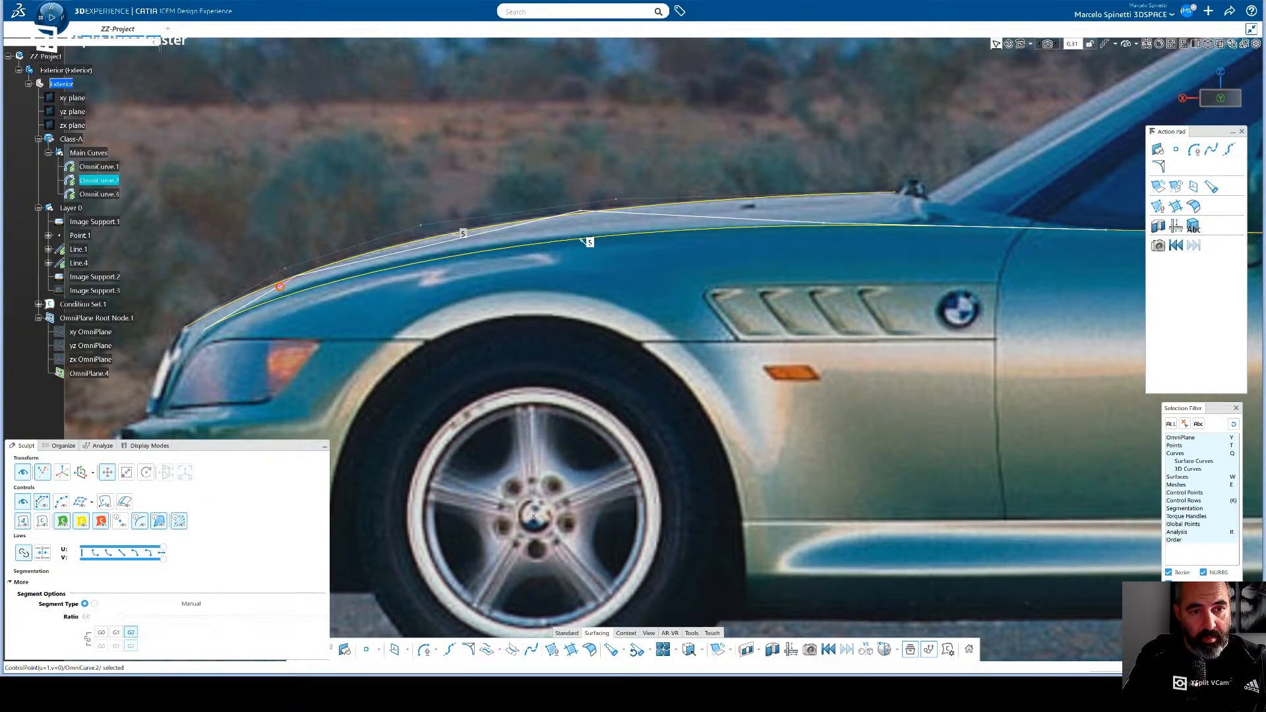
{"action": "left_click_drag", "start_coordinate": [285, 289], "coordinate": [293, 289]}
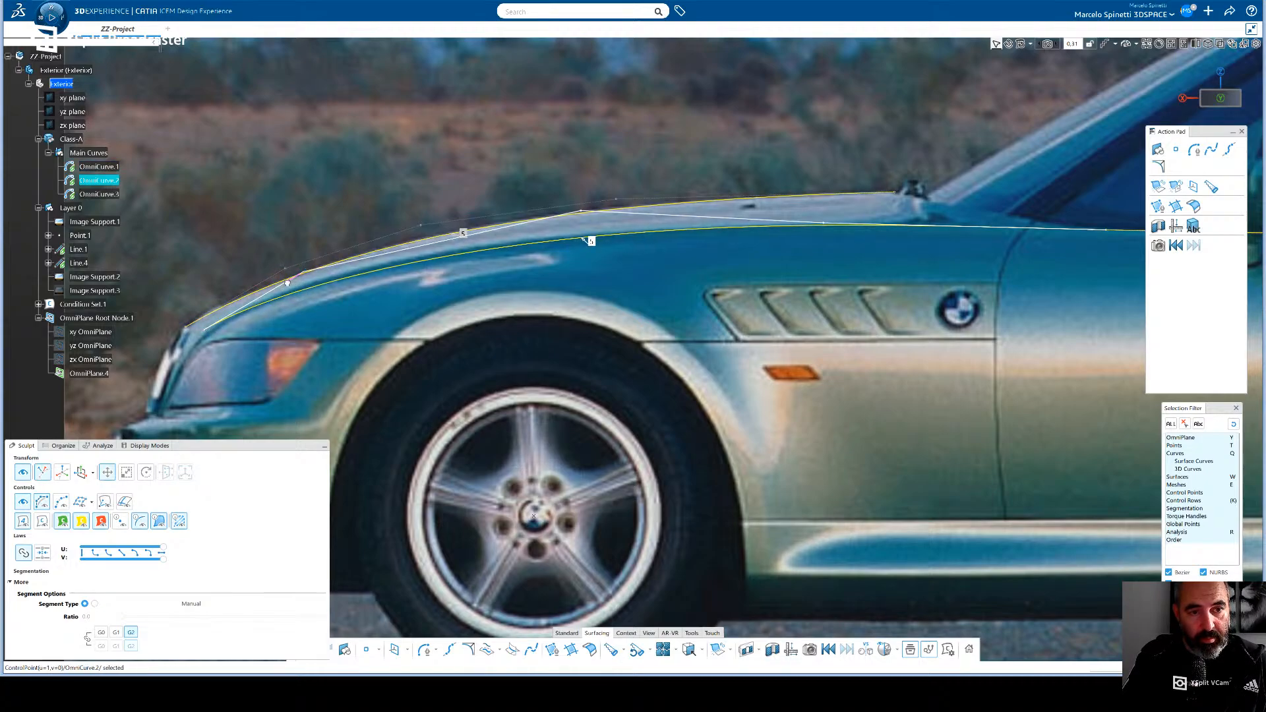
- Slide OmniCurve.2's middle control point forward over the front wheel and its neighbour forward above the side vents
{"action": "left_click", "coordinate": [583, 215]}
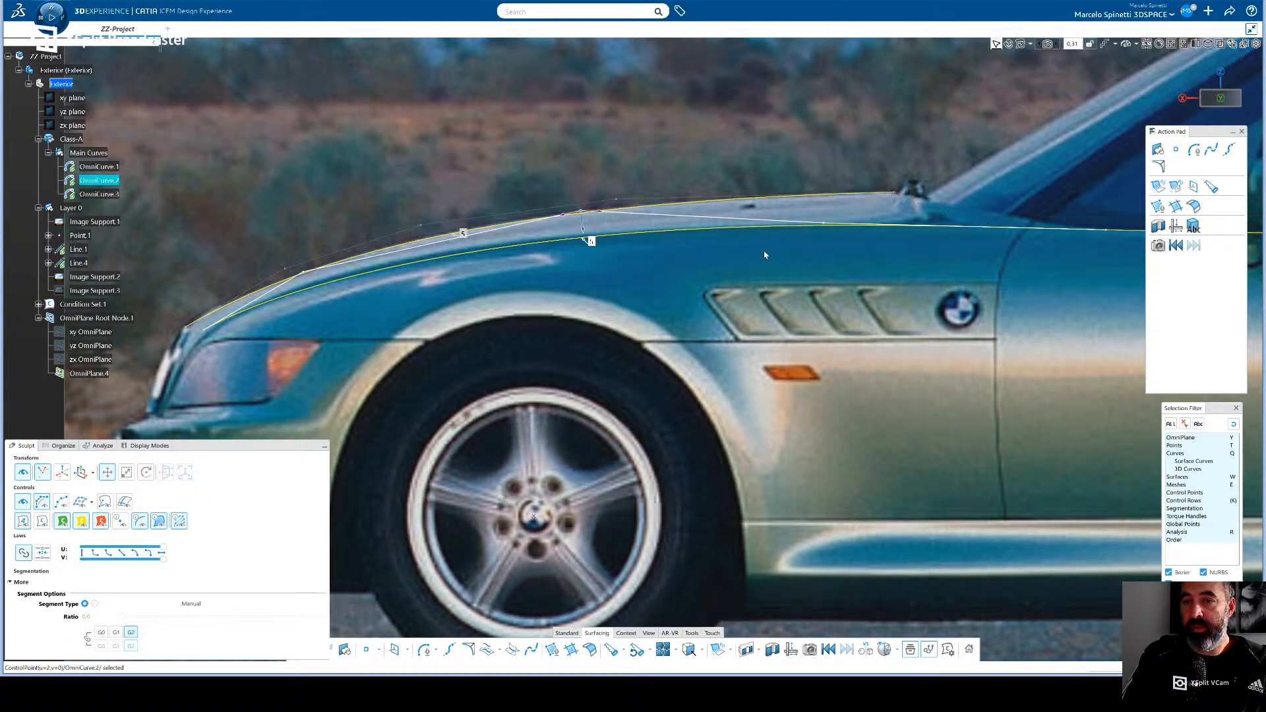
{"action": "left_click", "coordinate": [831, 225]}
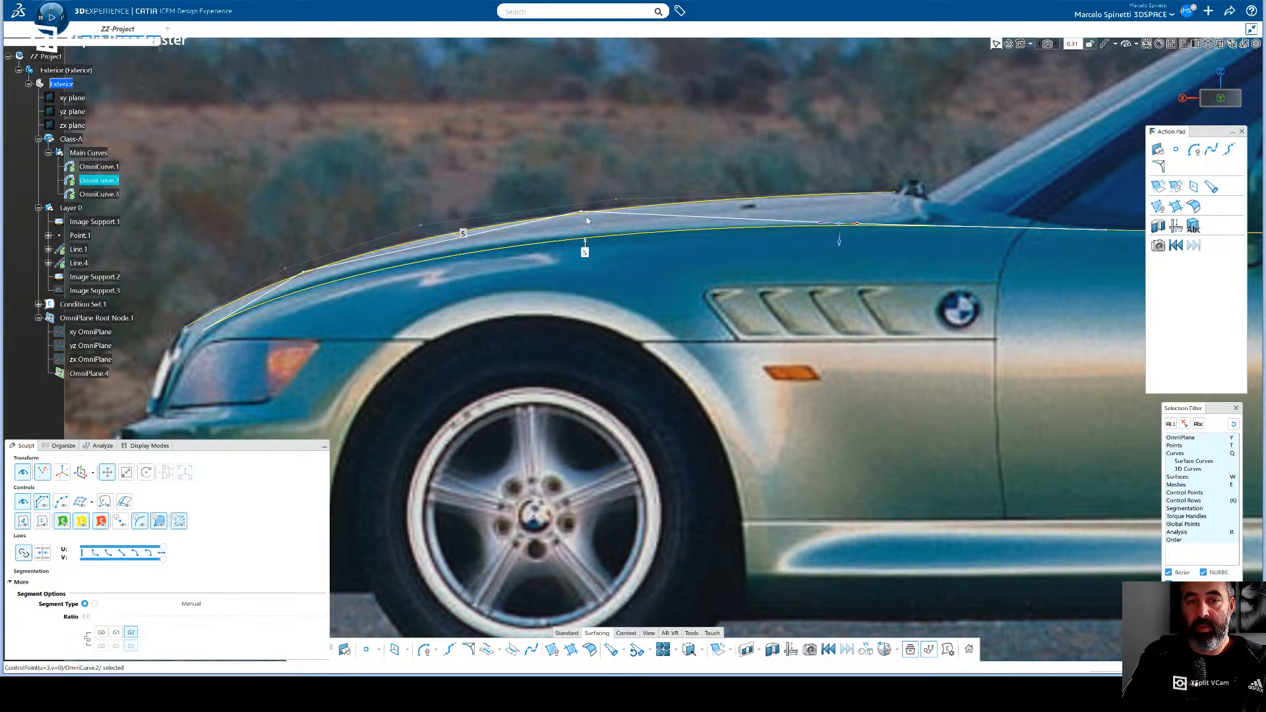
{"action": "left_click", "coordinate": [586, 214]}
{"action": "left_click_drag", "start_coordinate": [599, 216], "coordinate": [549, 216]}
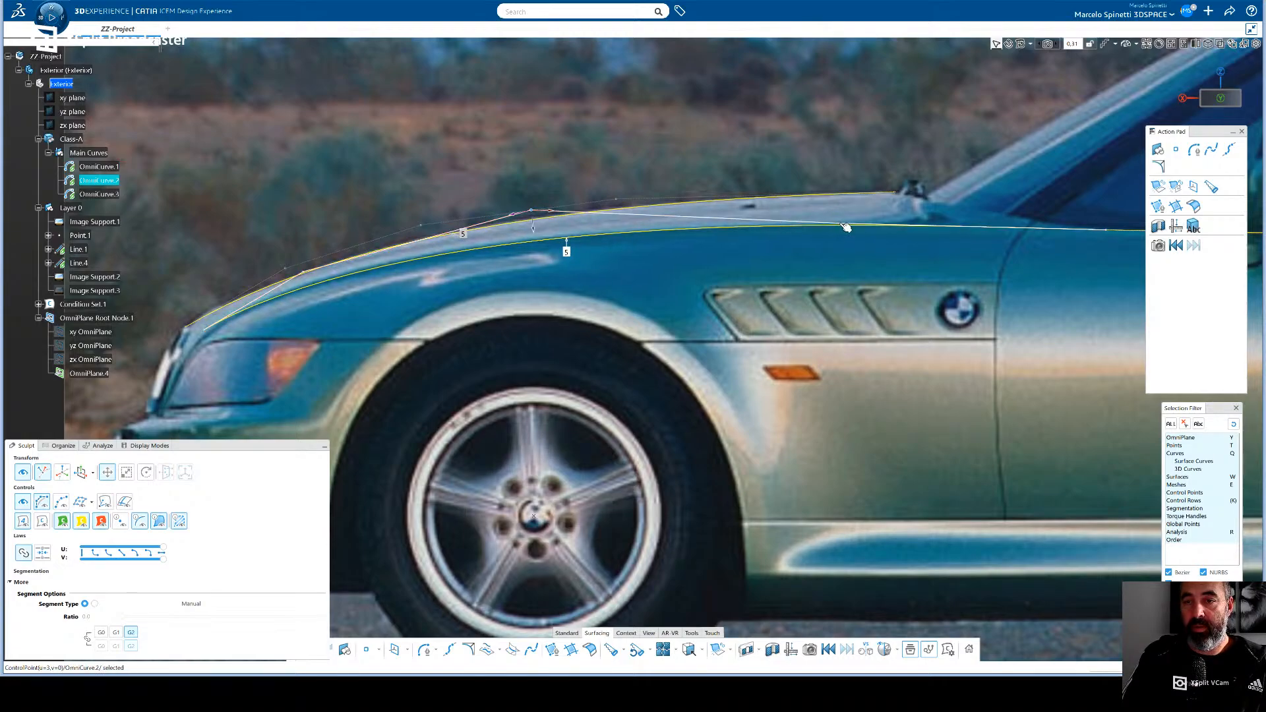
{"action": "left_click", "coordinate": [848, 228]}
{"action": "left_click_drag", "start_coordinate": [856, 225], "coordinate": [799, 232]}
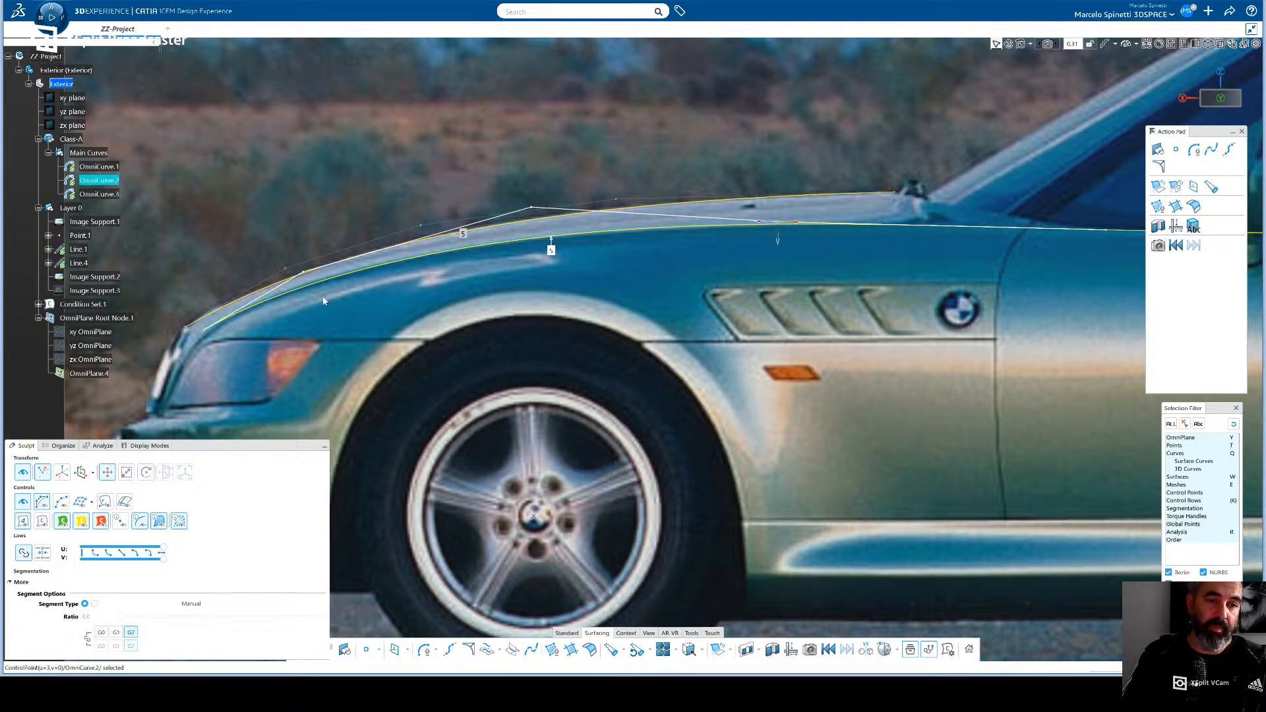
- Slide OmniCurve.2's second control point rearward and upward along the curve, and select its front end control point above the headlight
{"action": "left_click", "coordinate": [304, 273]}
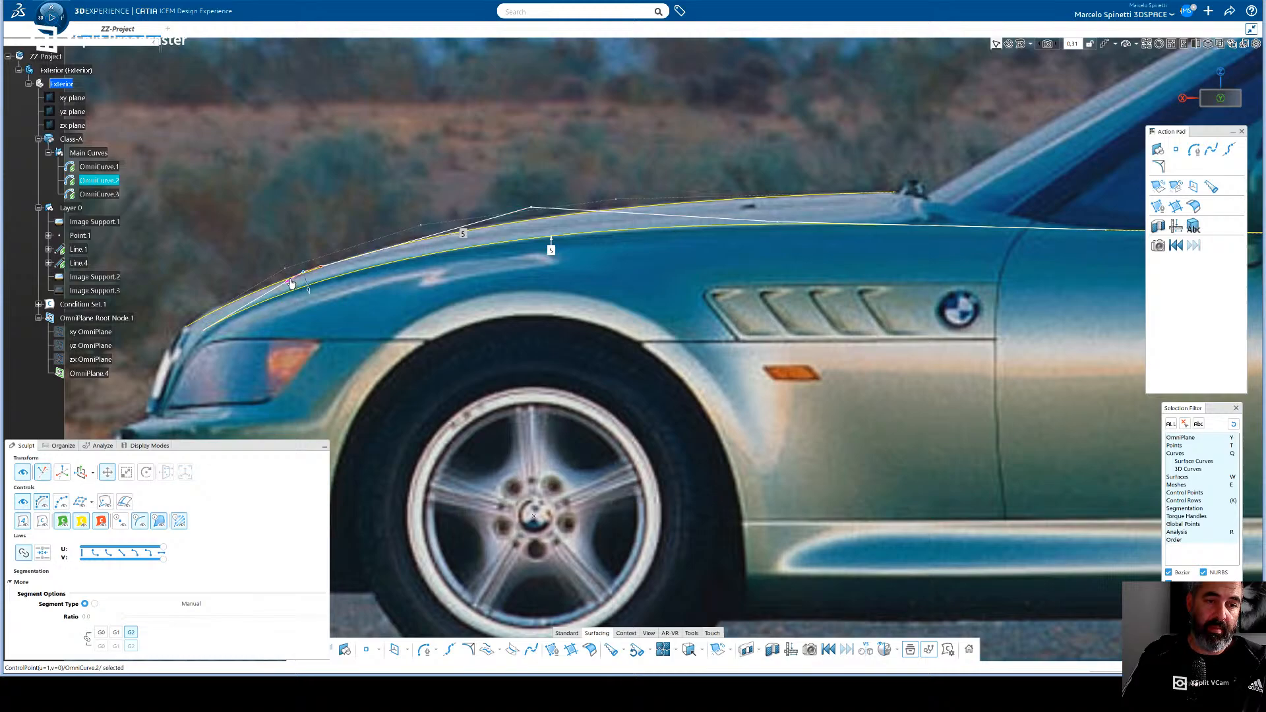
{"action": "left_click_drag", "start_coordinate": [296, 279], "coordinate": [324, 278]}
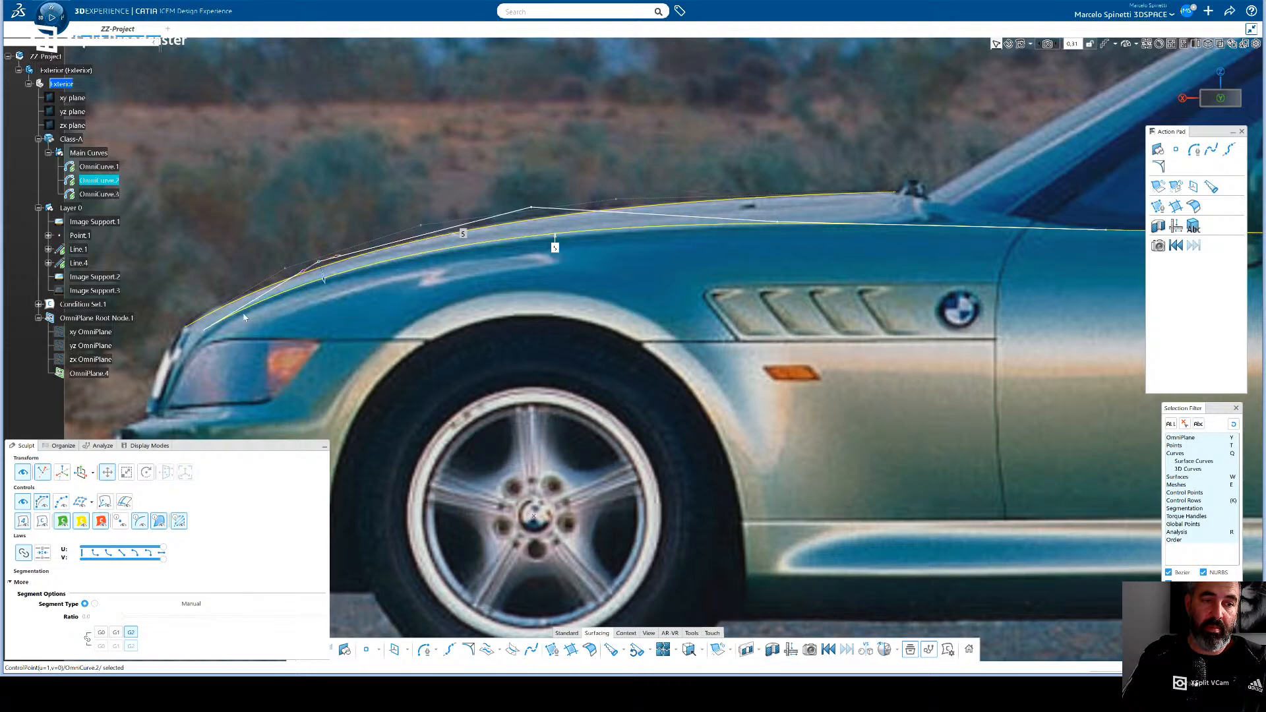
{"action": "left_click", "coordinate": [208, 331]}
{"action": "left_click_drag", "start_coordinate": [212, 343], "coordinate": [212, 343]}
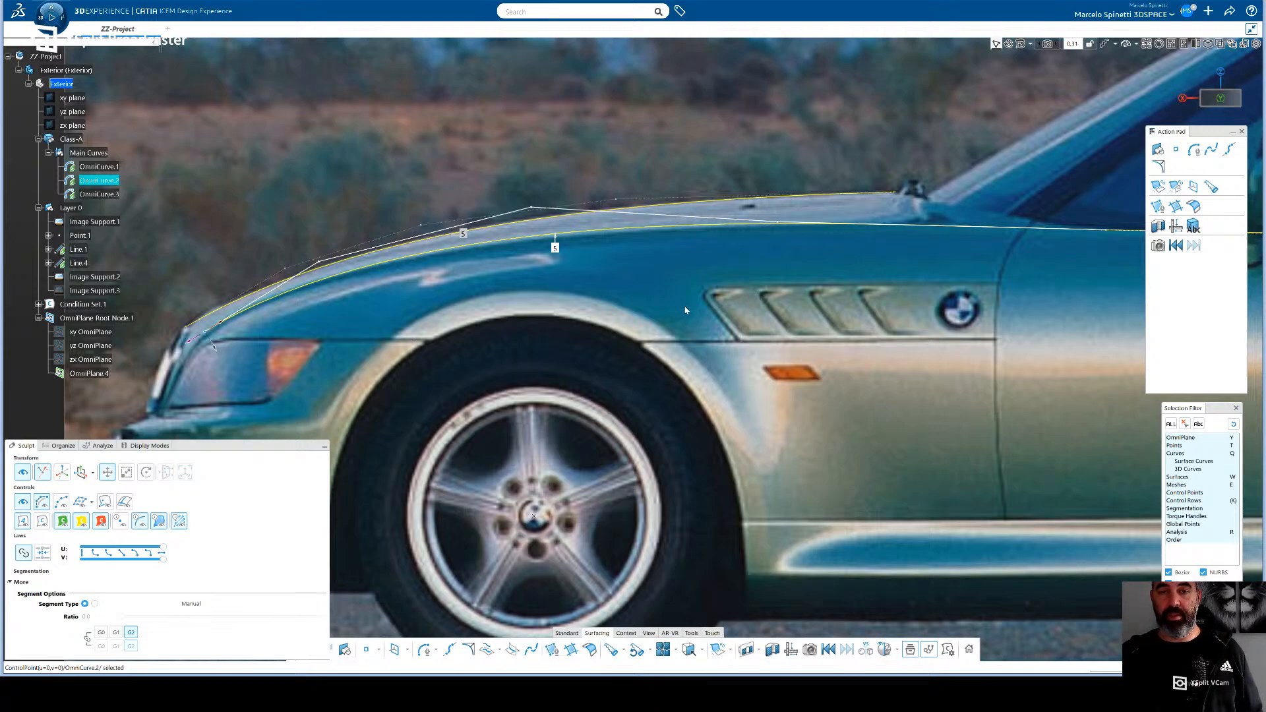
- In a wider side view, nudge OmniCurve.3's control points above the door handle and below the mirror slightly in the vertical direction
{"action": "middle_click_drag", "start_coordinate": [807, 295], "coordinate": [889, 268]}
{"action": "left_click", "coordinate": [914, 250]}
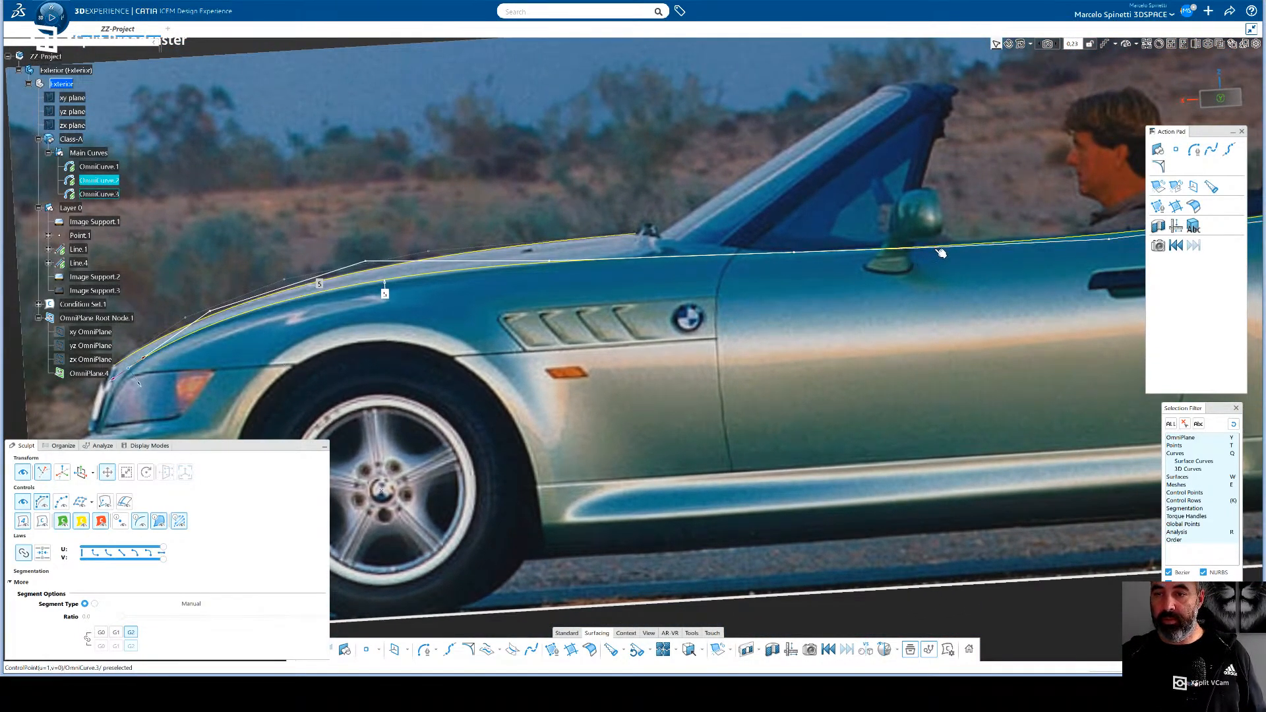
{"action": "left_click", "coordinate": [1115, 243]}
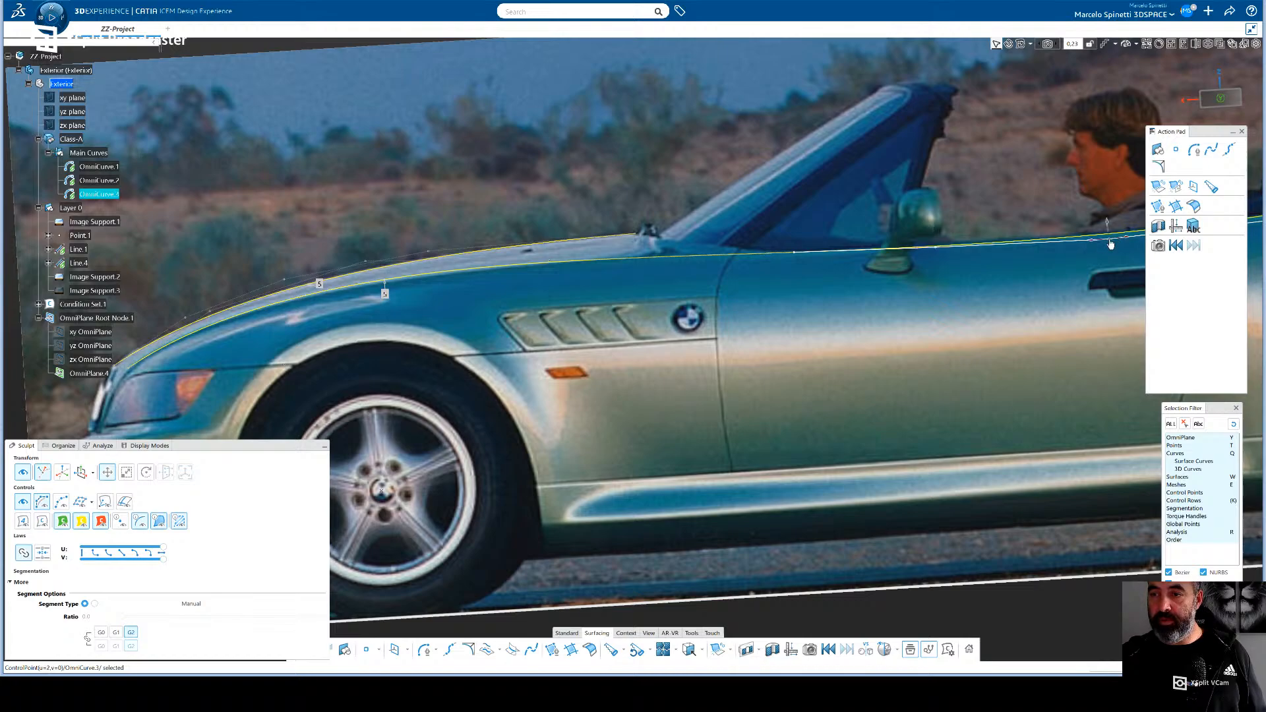
{"action": "left_click_drag", "start_coordinate": [1109, 222], "coordinate": [1109, 225]}
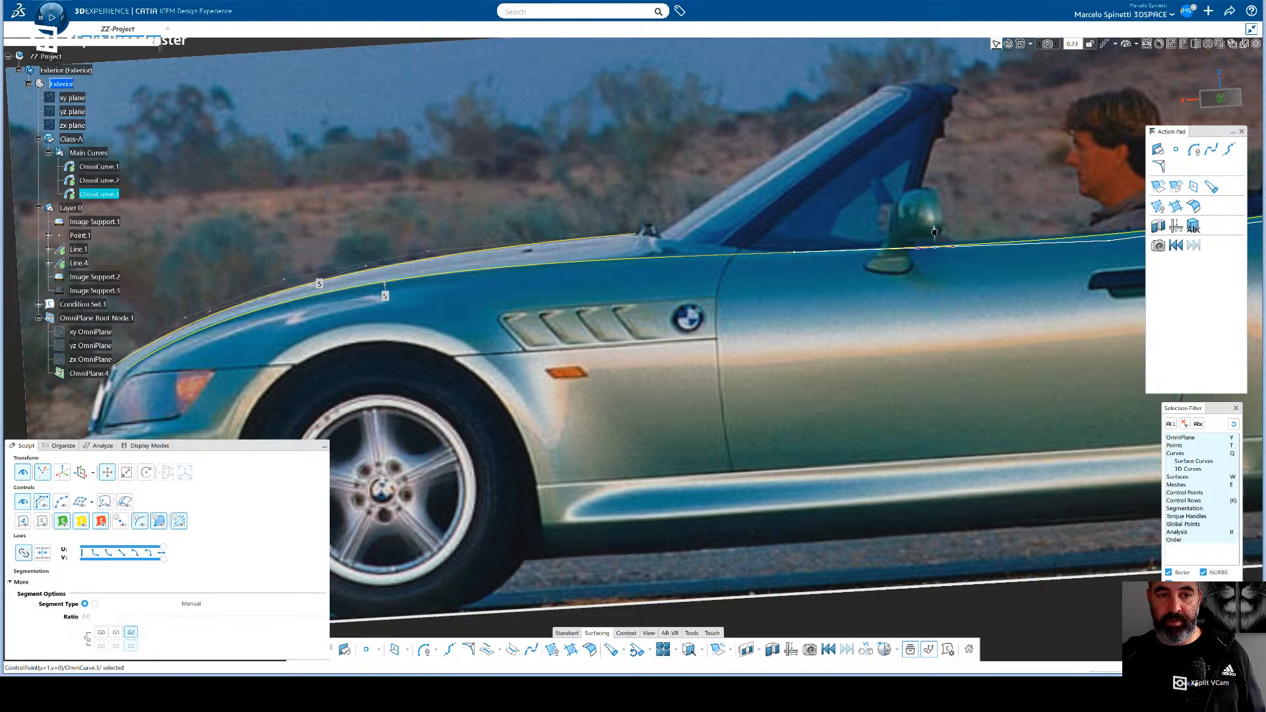
{"action": "left_click_drag", "start_coordinate": [934, 231], "coordinate": [935, 233]}
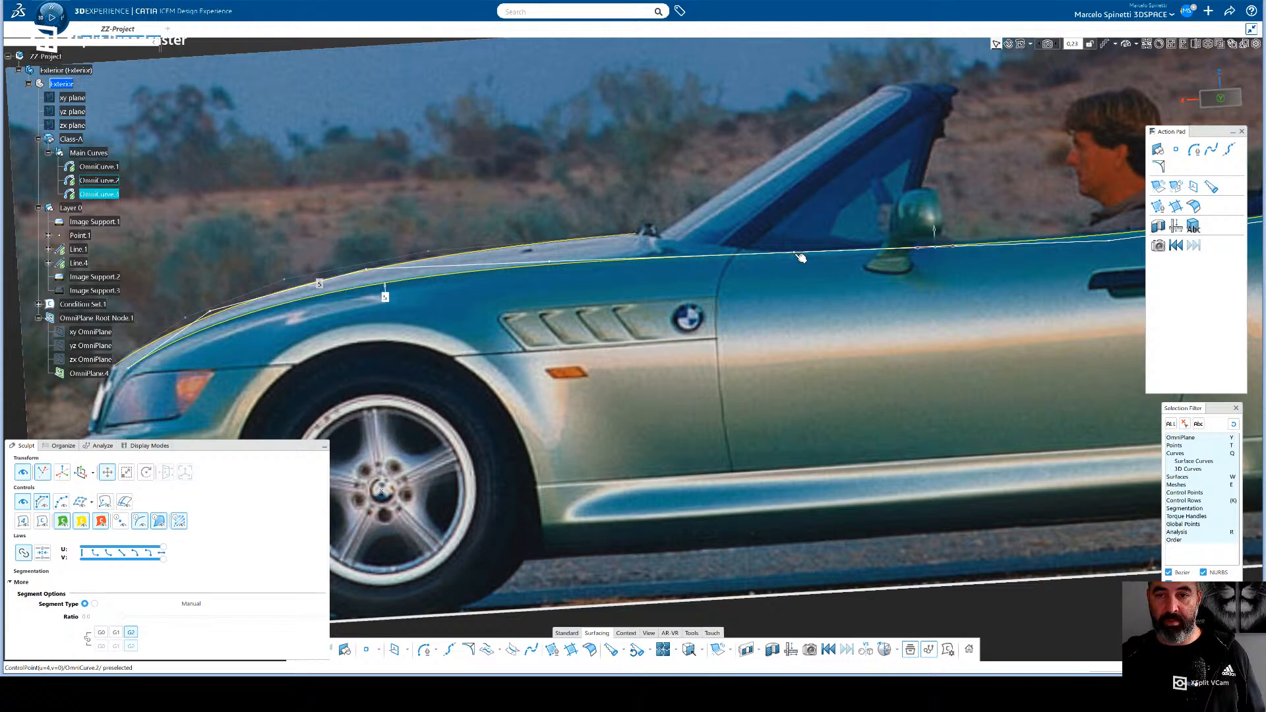
{"action": "left_click", "coordinate": [933, 241]}
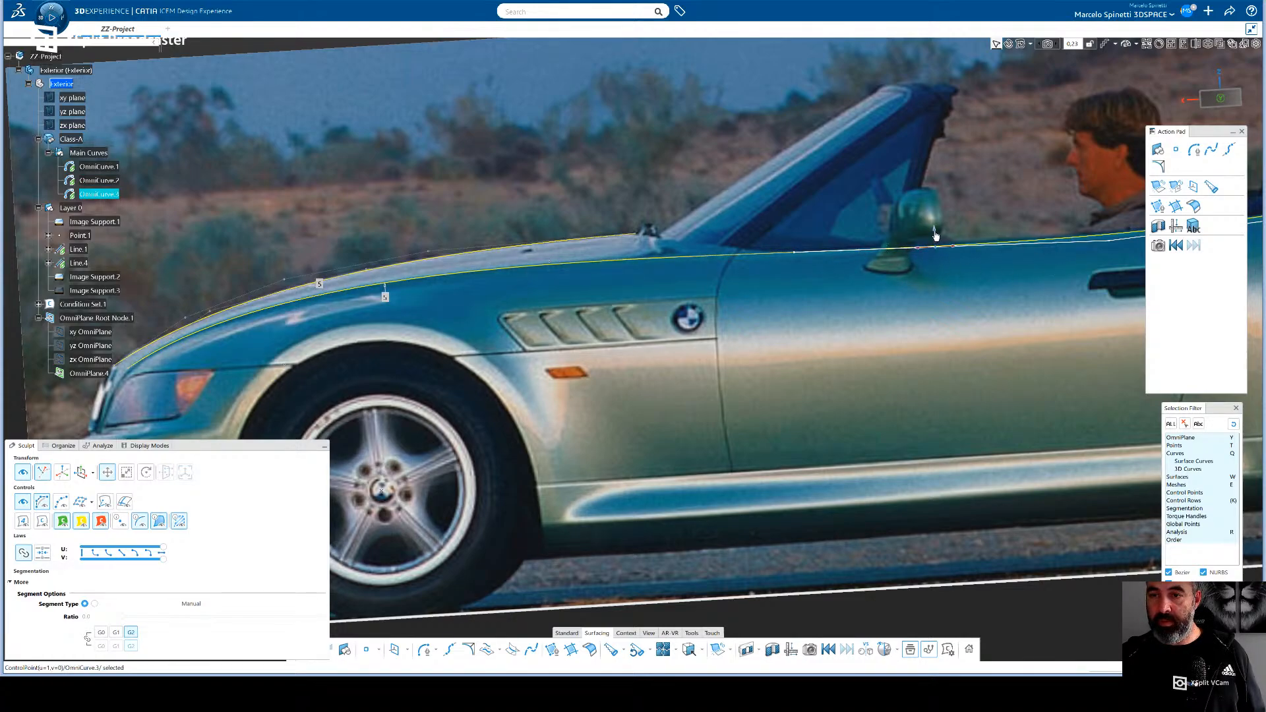
- Fine-tune the heights of OmniCurve.3's first three control points, nudging the one below the mirror slightly upward
{"action": "left_click", "coordinate": [799, 256]}
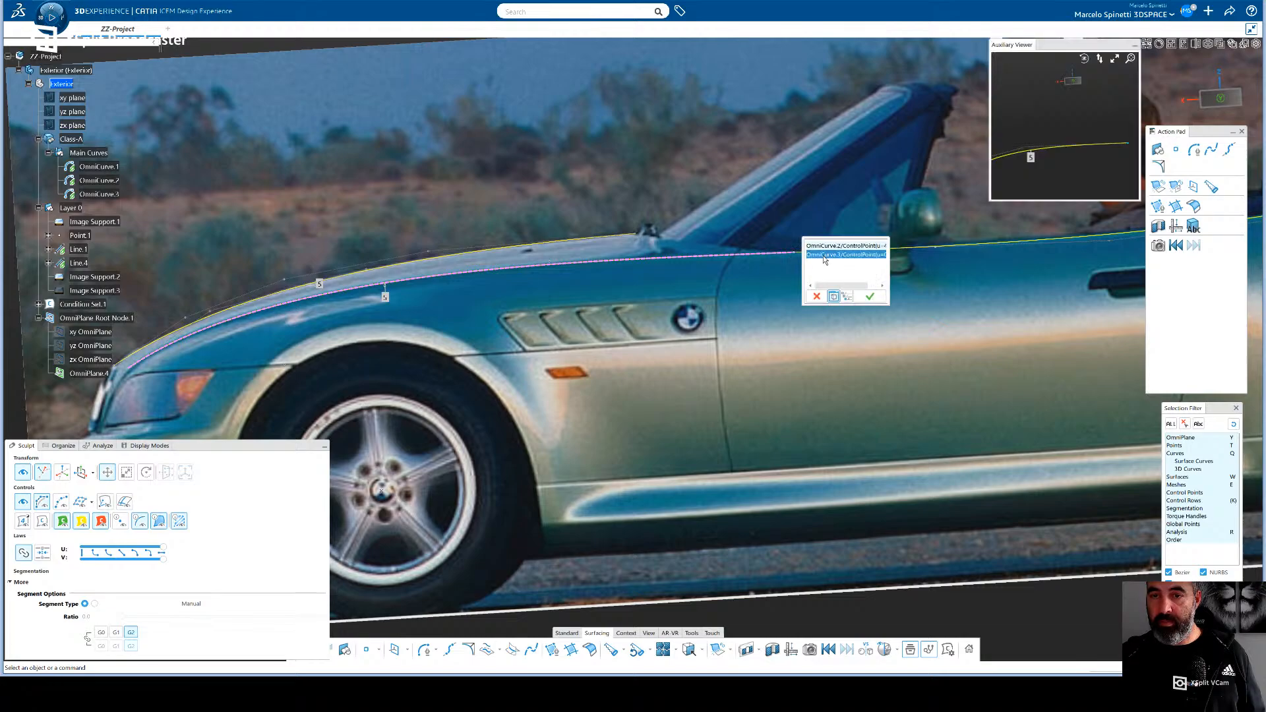
{"action": "left_click", "coordinate": [812, 254]}
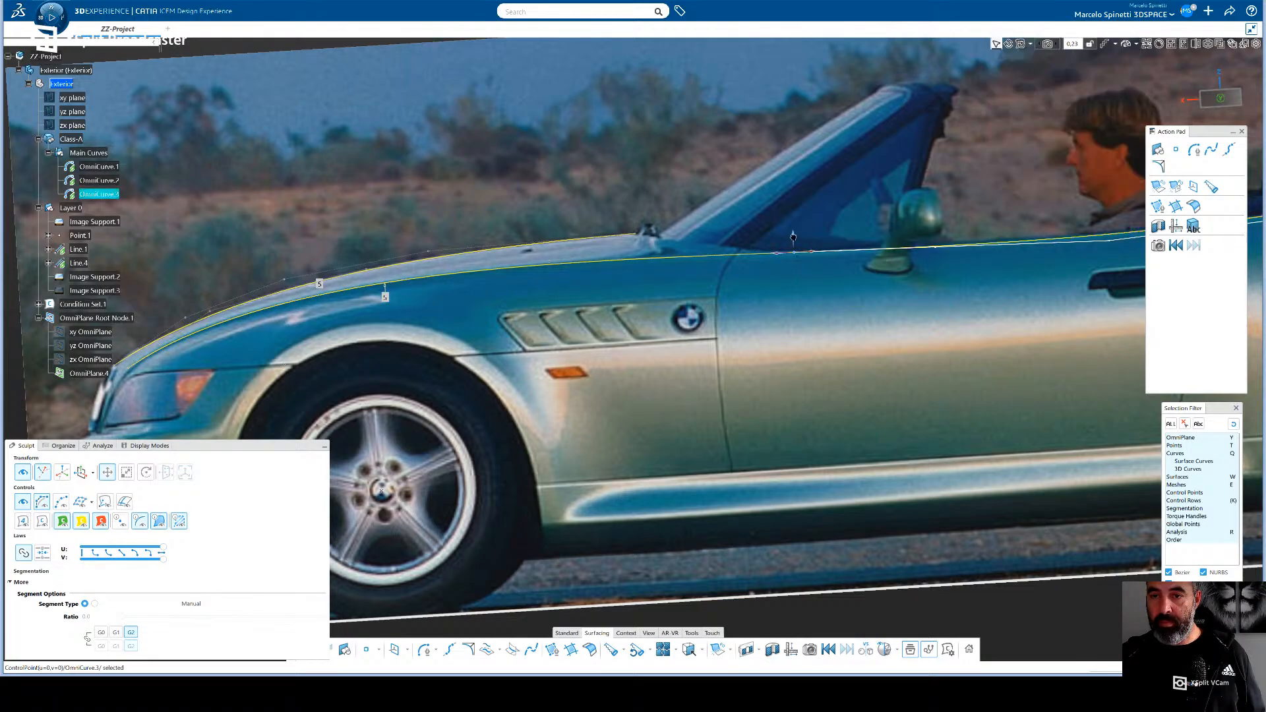
{"action": "left_click_drag", "start_coordinate": [793, 238], "coordinate": [793, 237]}
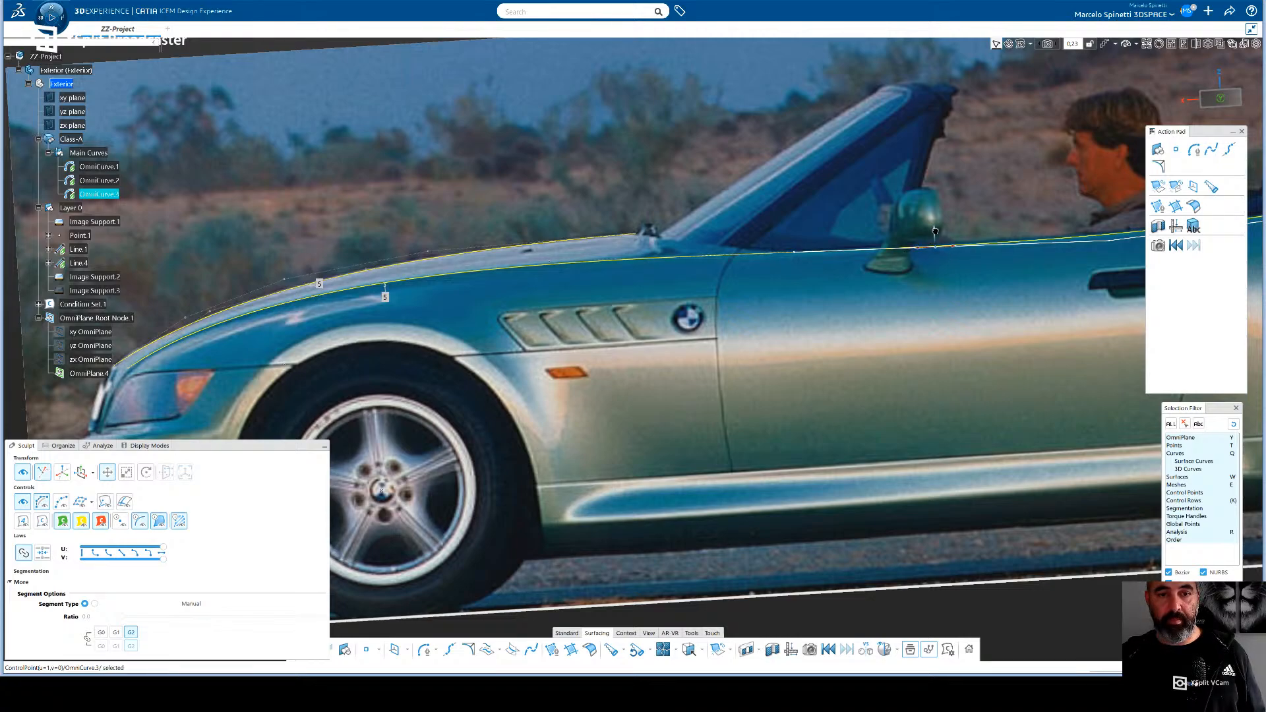
{"action": "left_click_drag", "start_coordinate": [936, 235], "coordinate": [934, 231]}
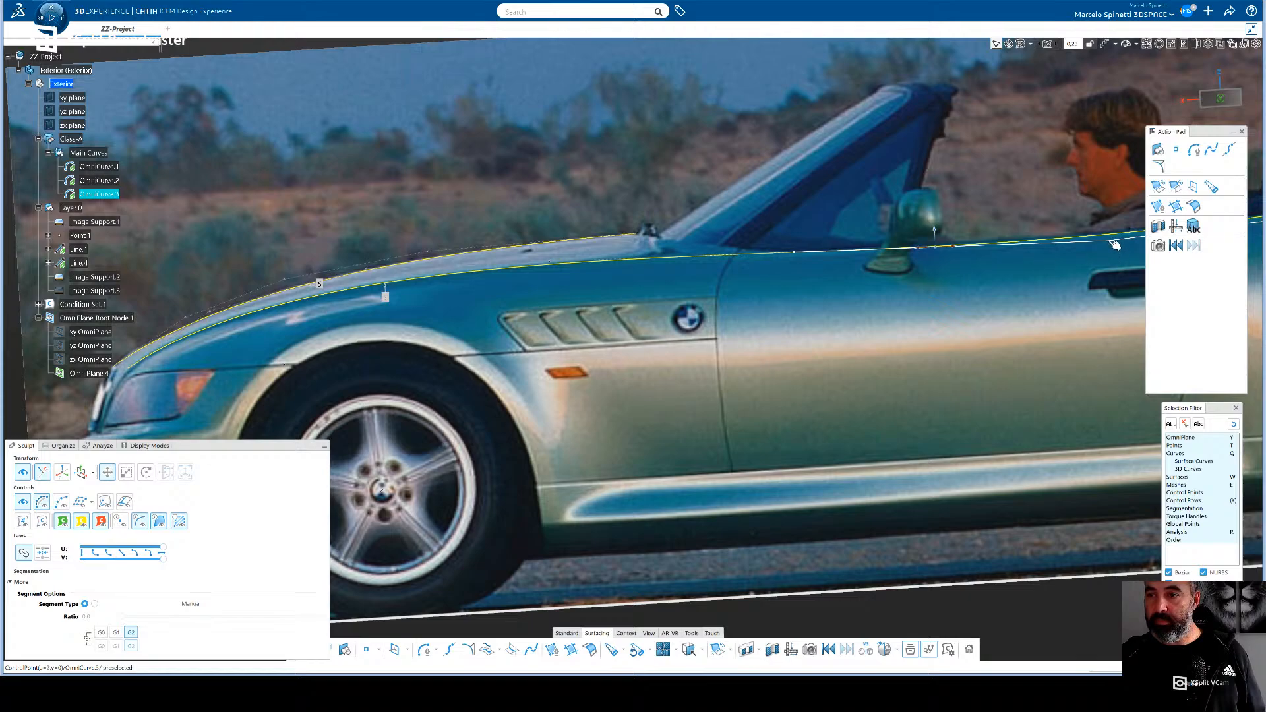
{"action": "left_click_drag", "start_coordinate": [1109, 225], "coordinate": [1108, 226]}
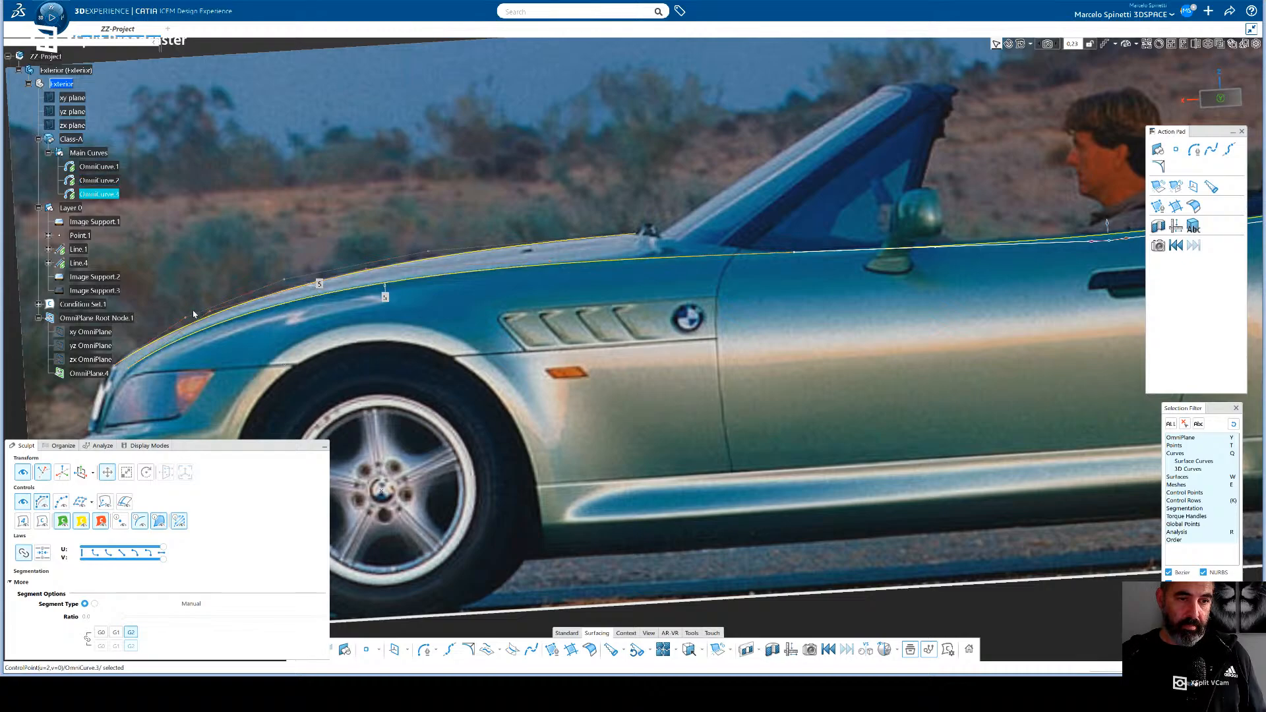
- Slide OmniCurve.2's middle control point, above the front wheel, slightly forward along the hood line
{"action": "left_click", "coordinate": [371, 272]}
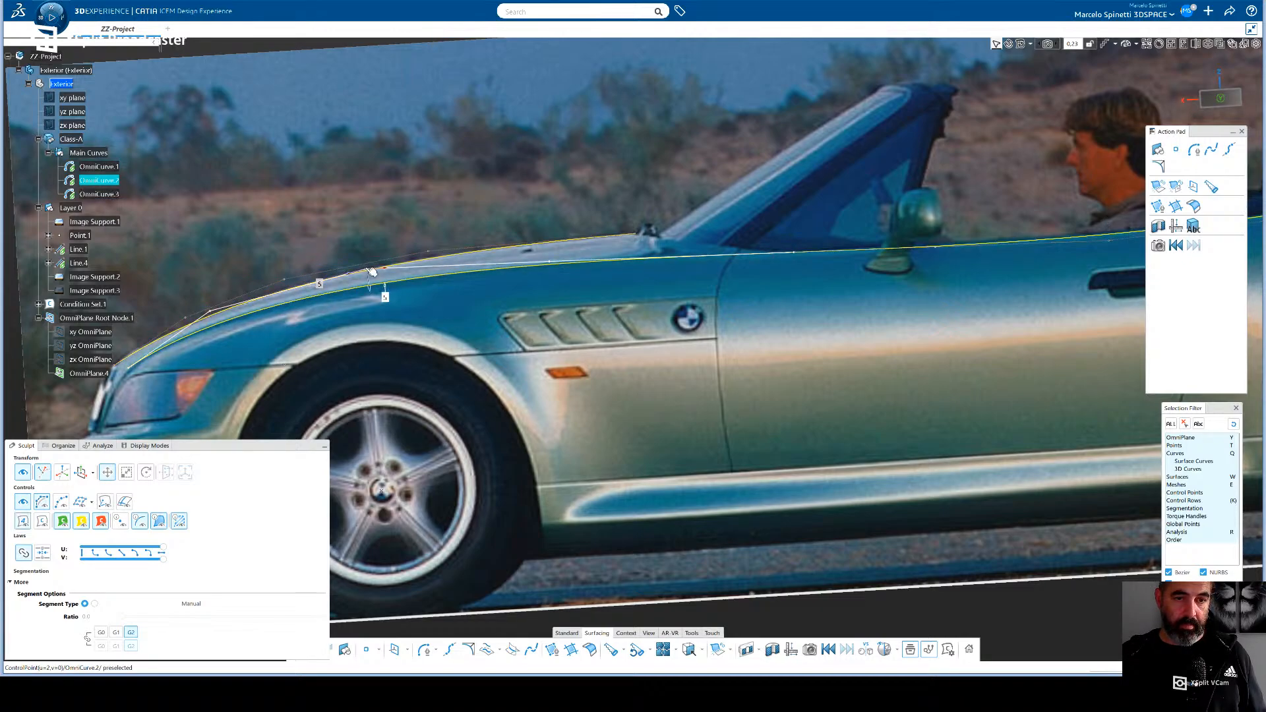
{"action": "left_click", "coordinate": [372, 271]}
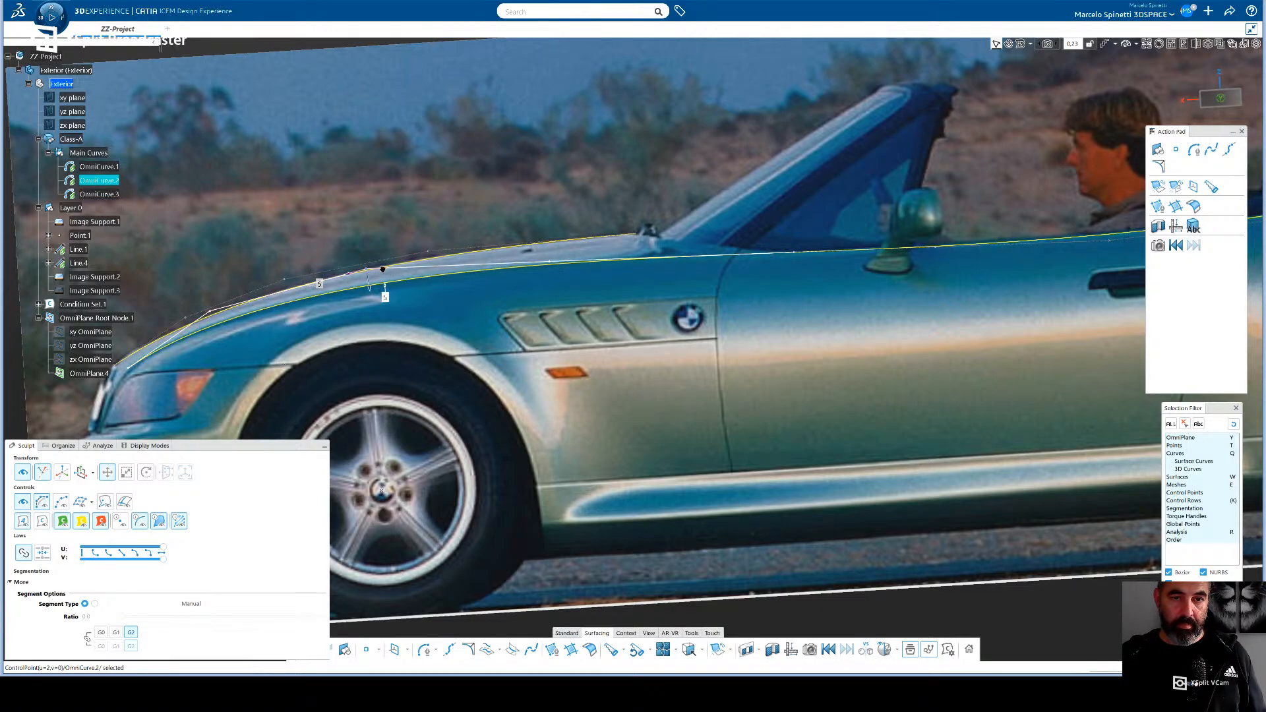
{"action": "left_click_drag", "start_coordinate": [382, 269], "coordinate": [376, 270]}
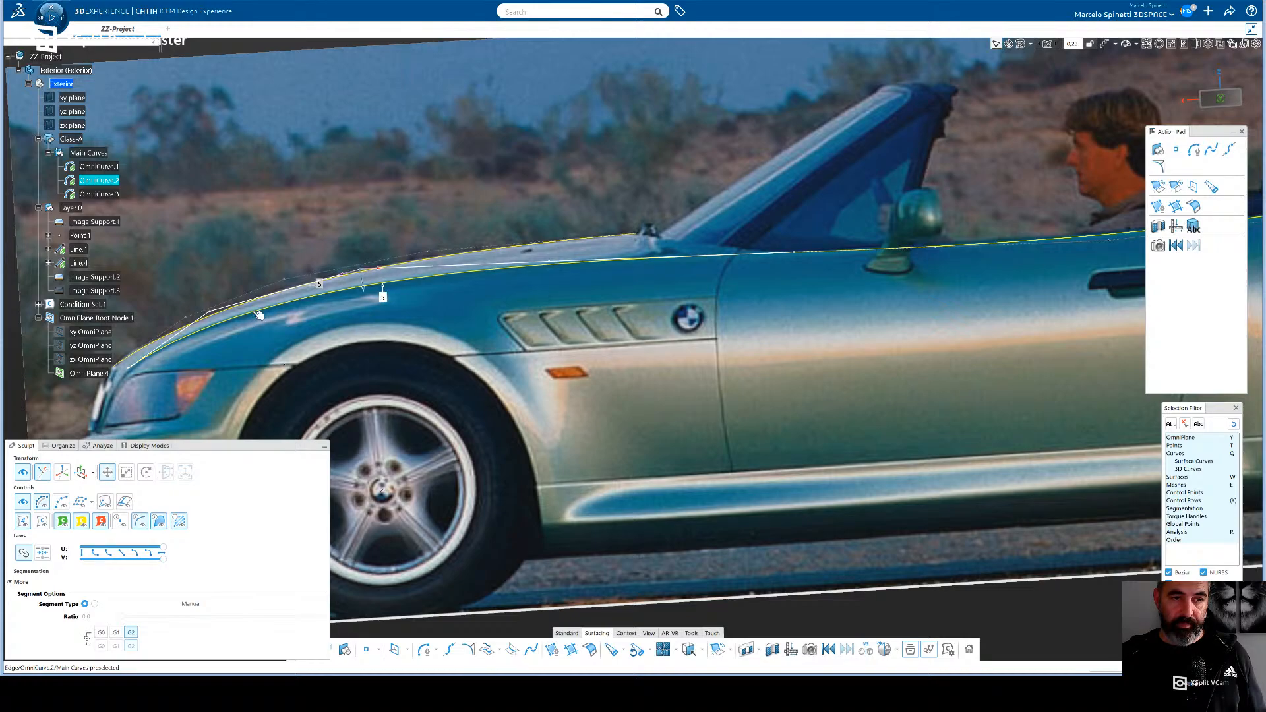
{"action": "left_click", "coordinate": [209, 321]}
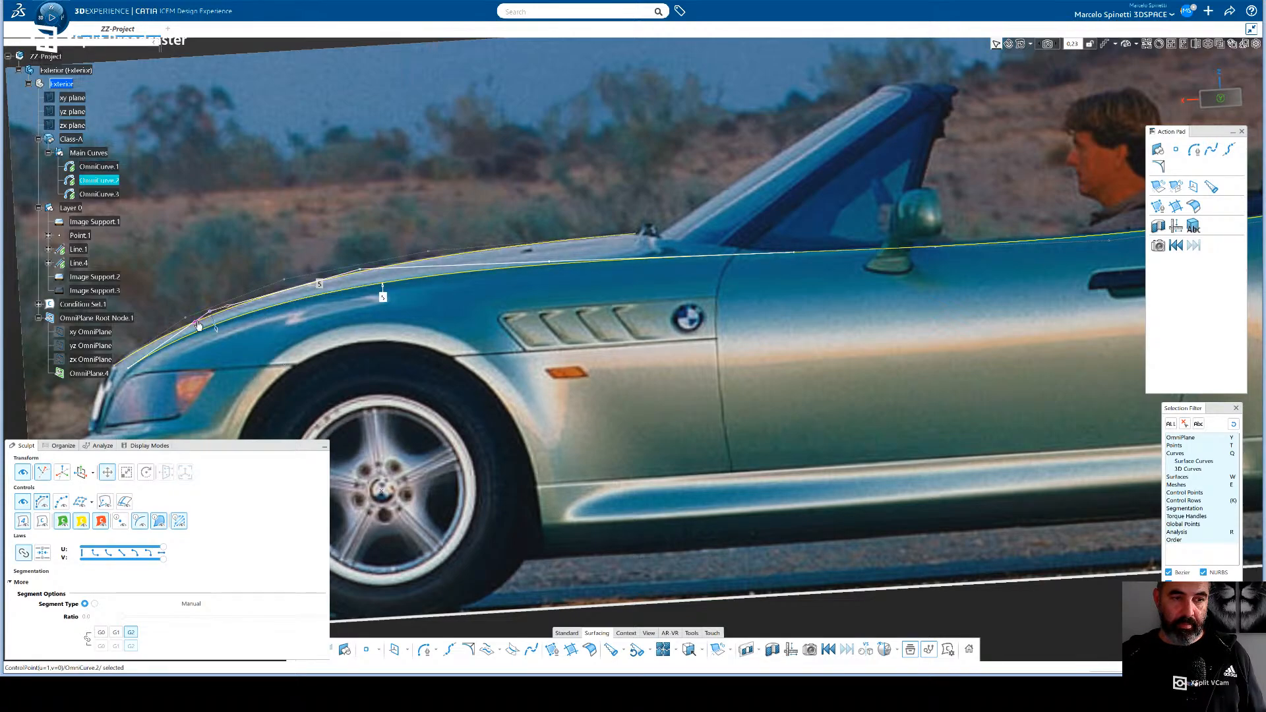
{"action": "left_click", "coordinate": [219, 332]}
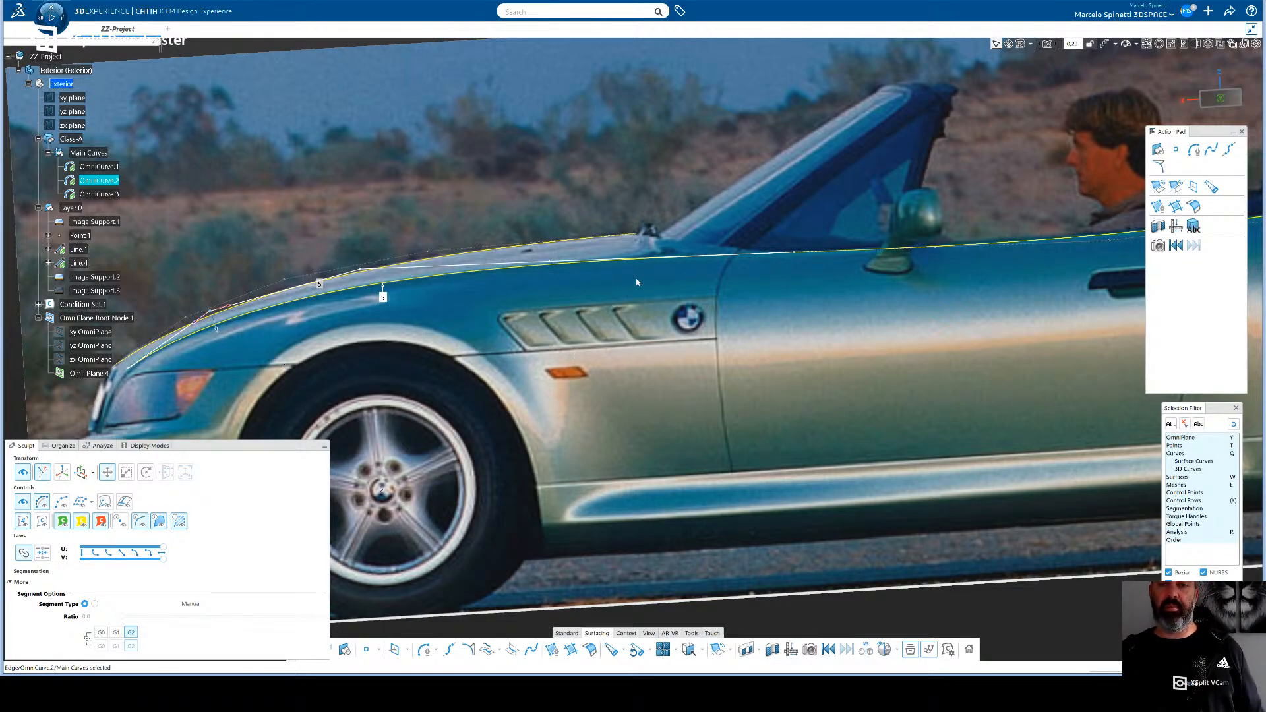
- Nudge OmniCurve.3's second-to-last control point, just behind the door, slightly upward along the belt line
{"action": "middle_click_drag", "start_coordinate": [662, 281], "coordinate": [620, 336]}
{"action": "scroll", "coordinate": [978, 319], "scroll_direction": "up", "scroll_amount": 4}
{"action": "mouse_move", "coordinate": [888, 325]}
{"action": "middle_mouse_down"}
{"action": "mouse_move", "coordinate": [978, 319]}
{"action": "mouse_move", "coordinate": [891, 322]}
{"action": "middle_mouse_up"}
{"action": "left_click", "coordinate": [1250, 110]}
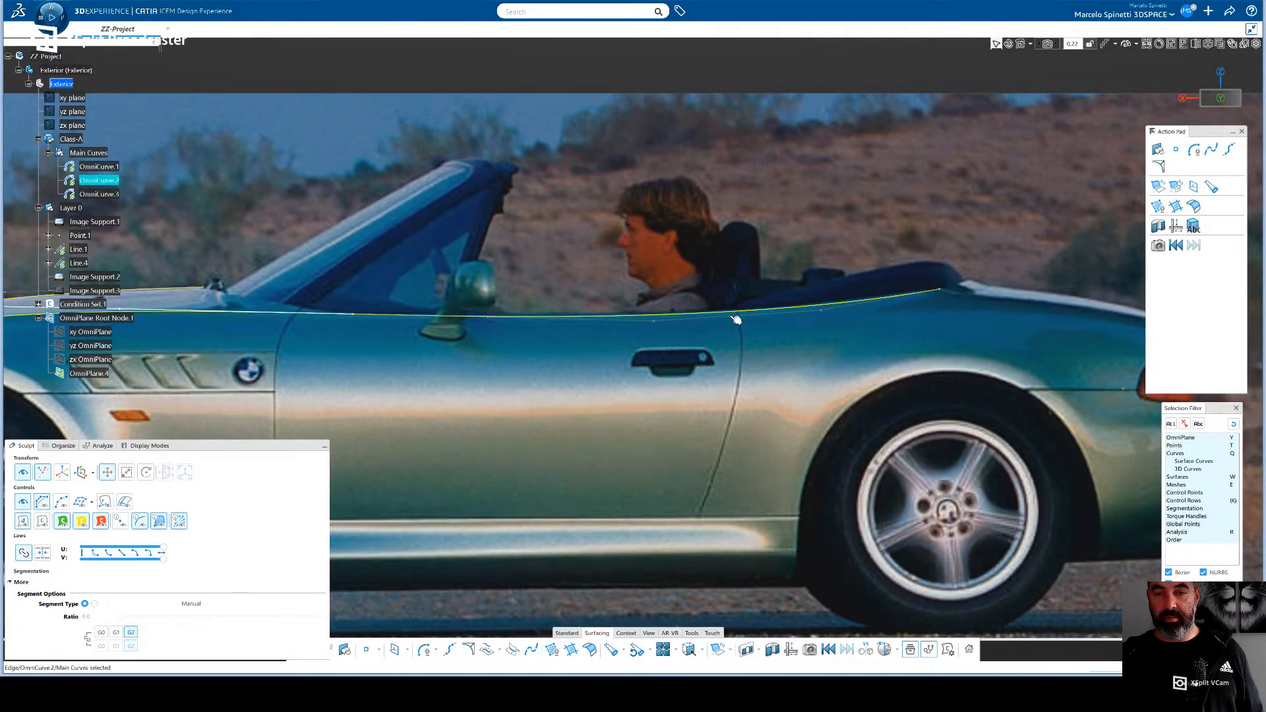
{"action": "left_click", "coordinate": [826, 315]}
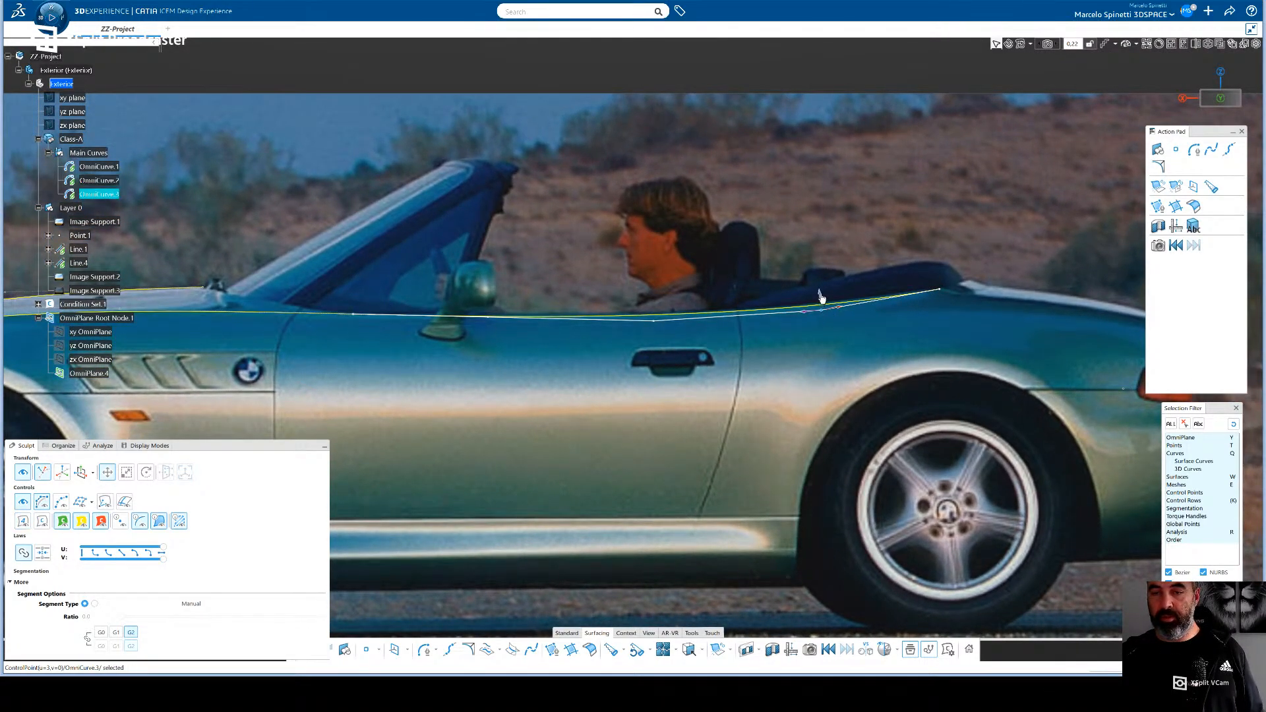
{"action": "left_click", "coordinate": [941, 291]}
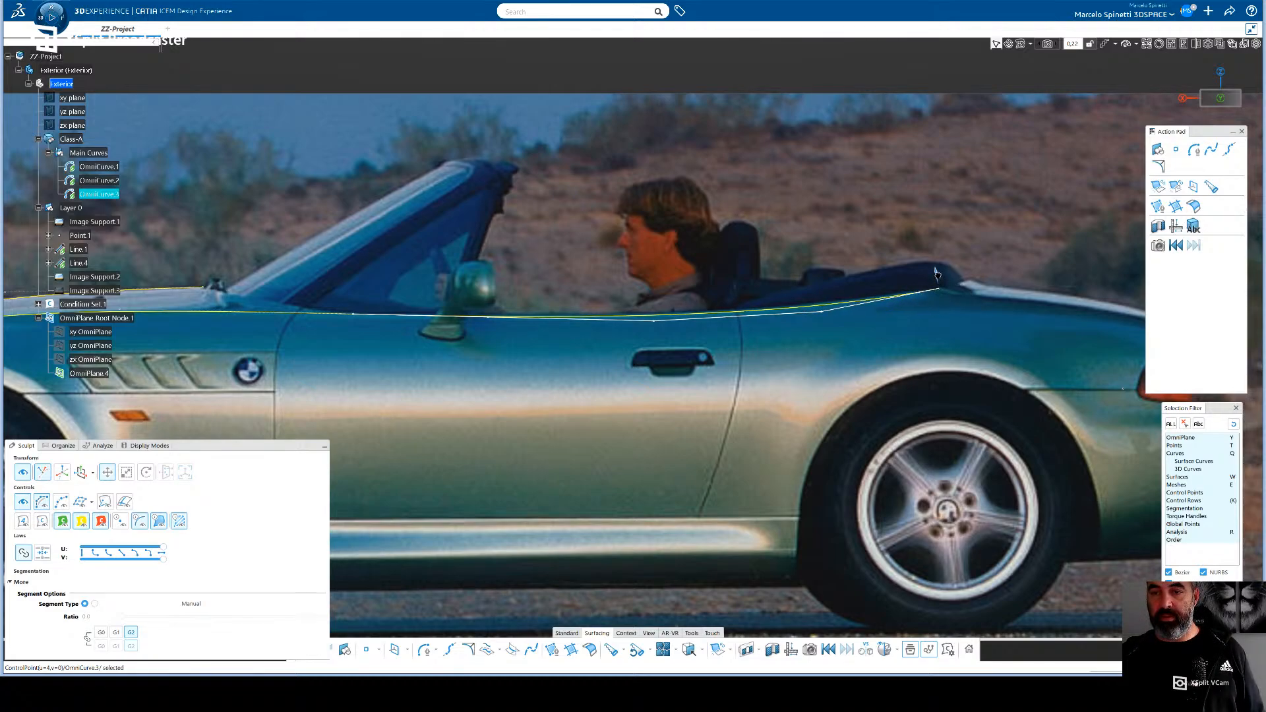
{"action": "left_click", "coordinate": [821, 313]}
{"action": "left_click_drag", "start_coordinate": [821, 296], "coordinate": [820, 294]}
{"action": "middle_click_drag", "start_coordinate": [706, 294], "coordinate": [671, 363]}
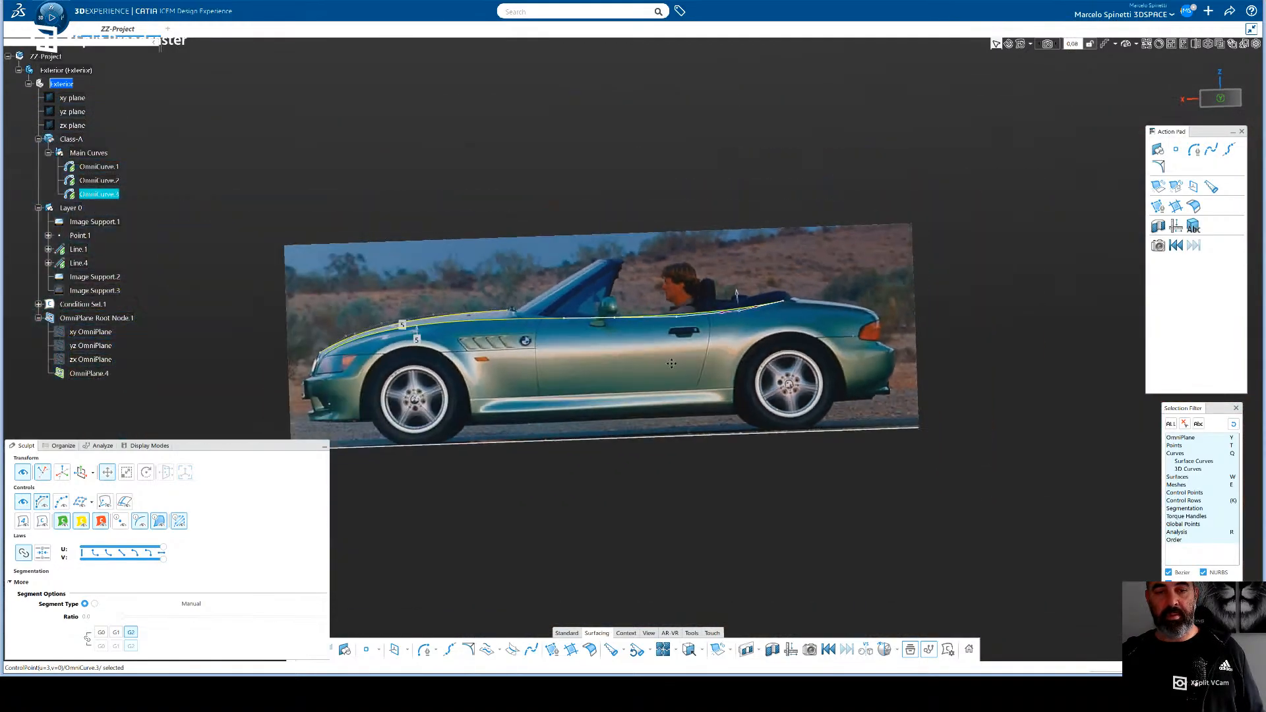
{"action": "middle_click_drag", "start_coordinate": [585, 353], "coordinate": [647, 359]}
{"action": "middle_click_drag", "start_coordinate": [704, 443], "coordinate": [666, 388]}
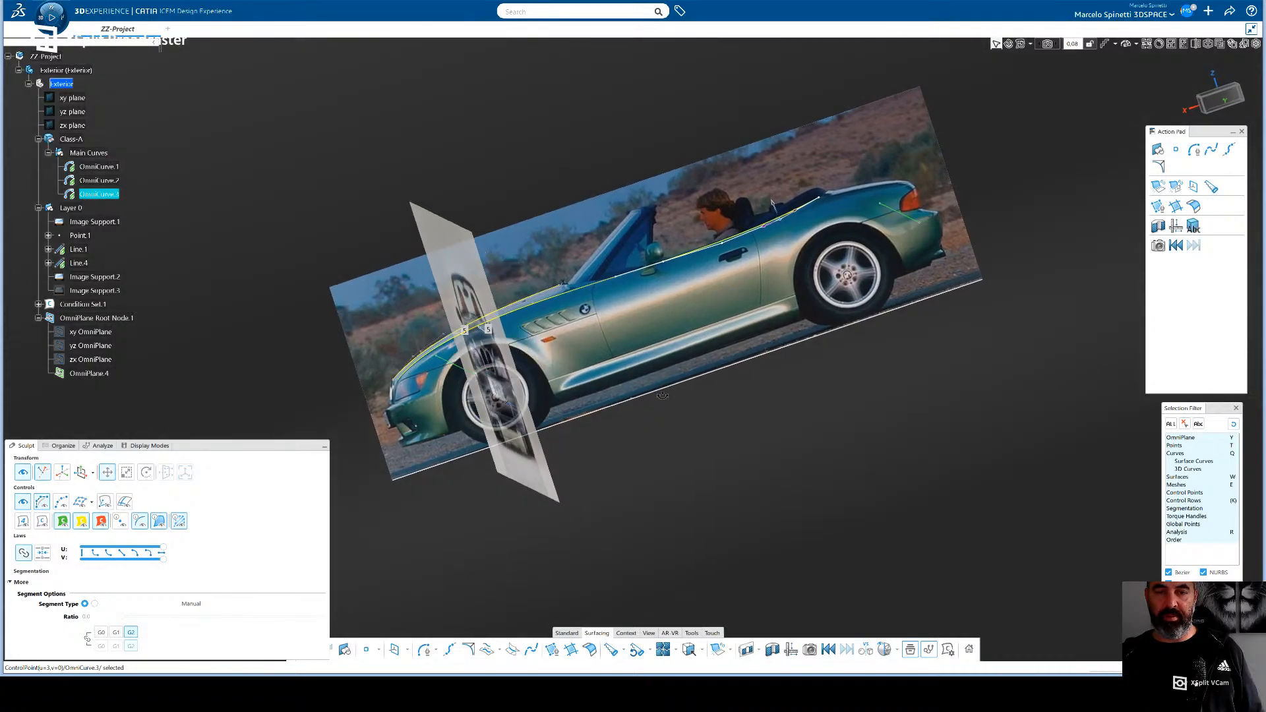
{"action": "middle_click_drag", "start_coordinate": [662, 395], "coordinate": [683, 404]}
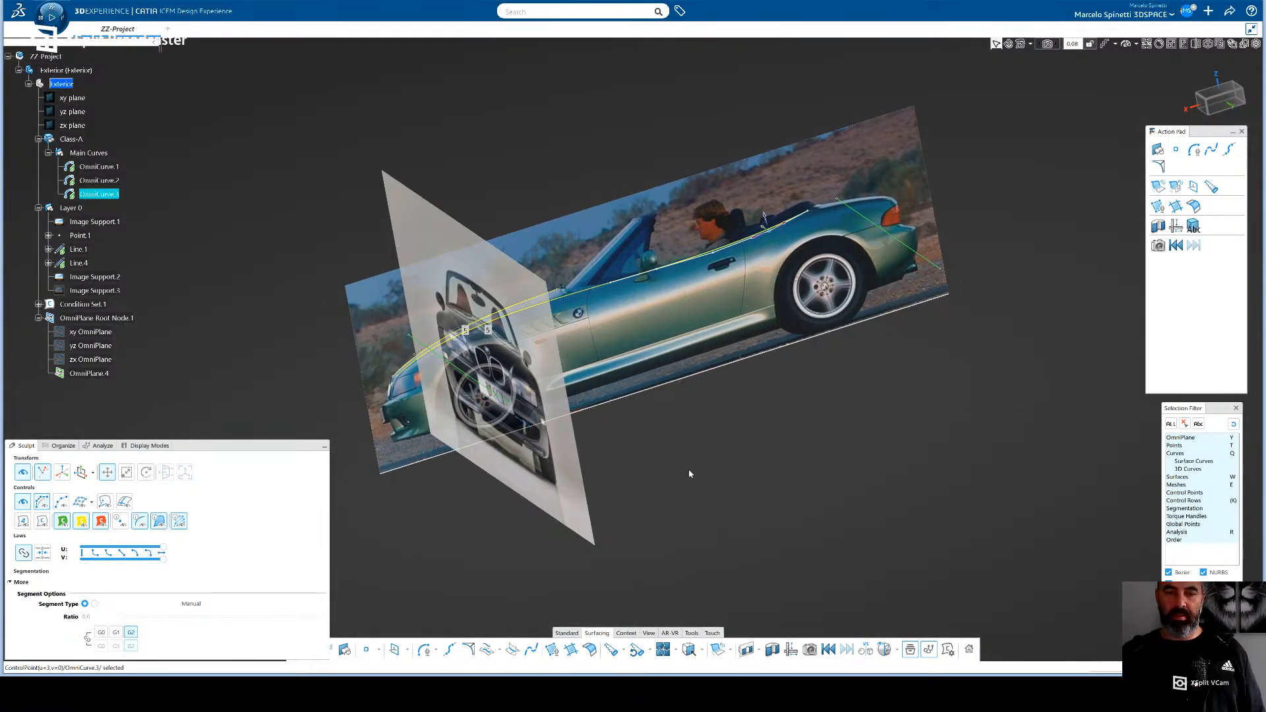
{"action": "middle_click_drag", "start_coordinate": [648, 356], "coordinate": [705, 416]}
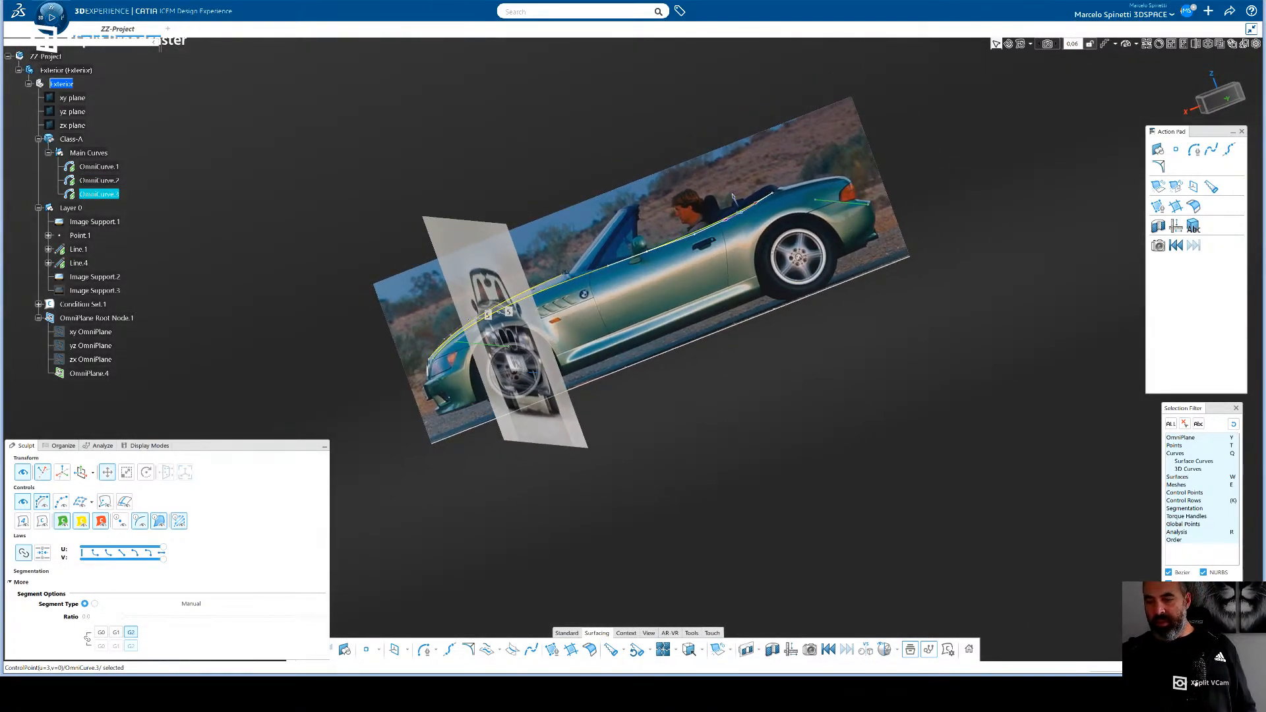